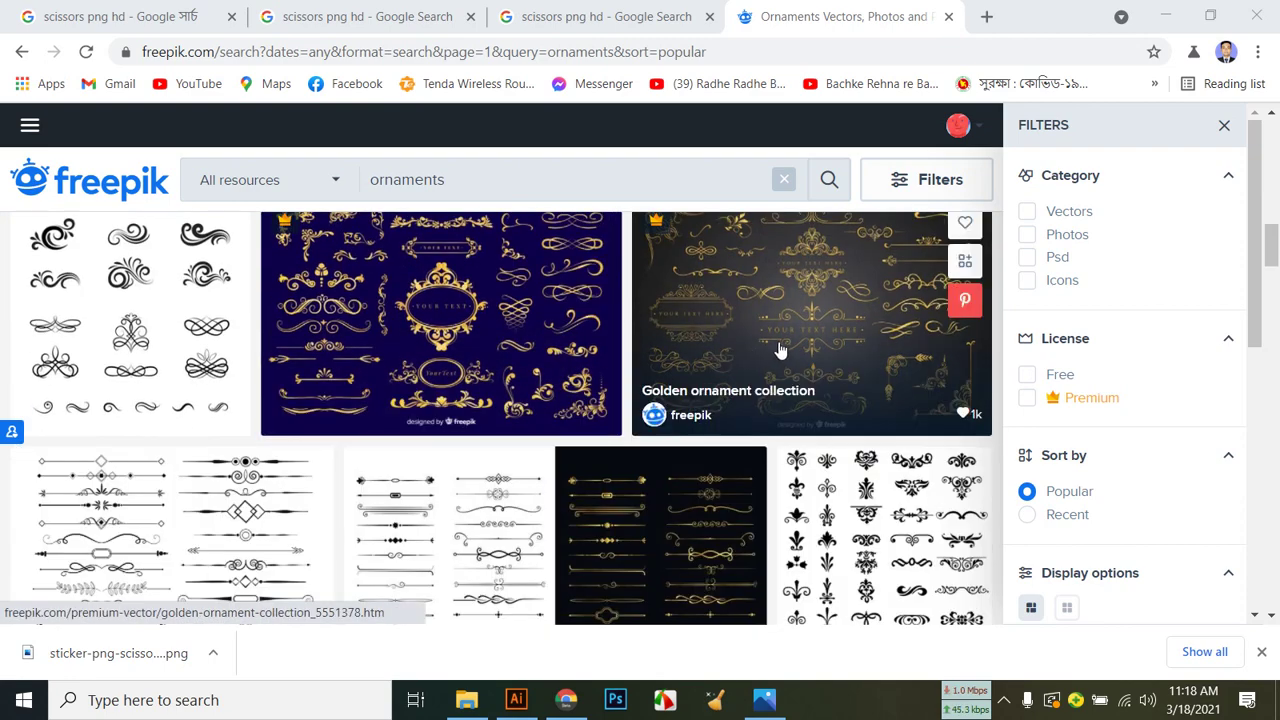
Browse the ornaments search results and open the 100 Vector Mandalas resource in a new tab.
scroll(866, 401, "down", 2)
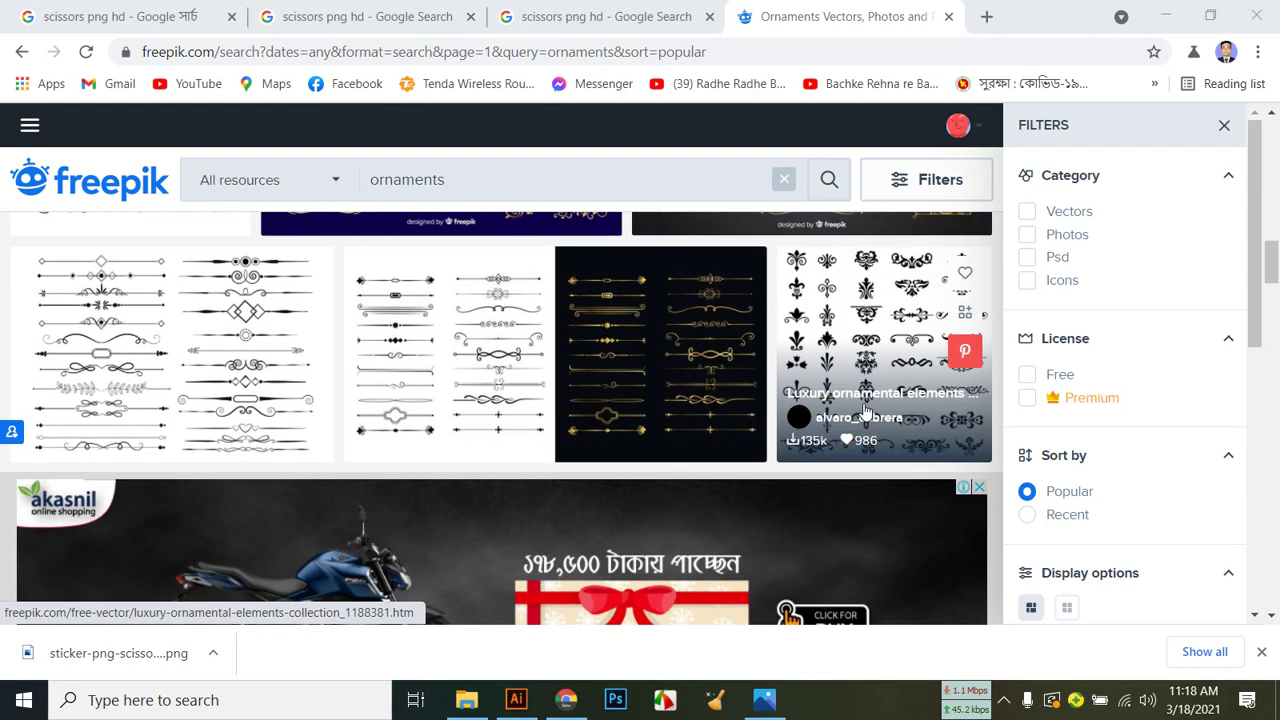
scroll(866, 410, "down", 5)
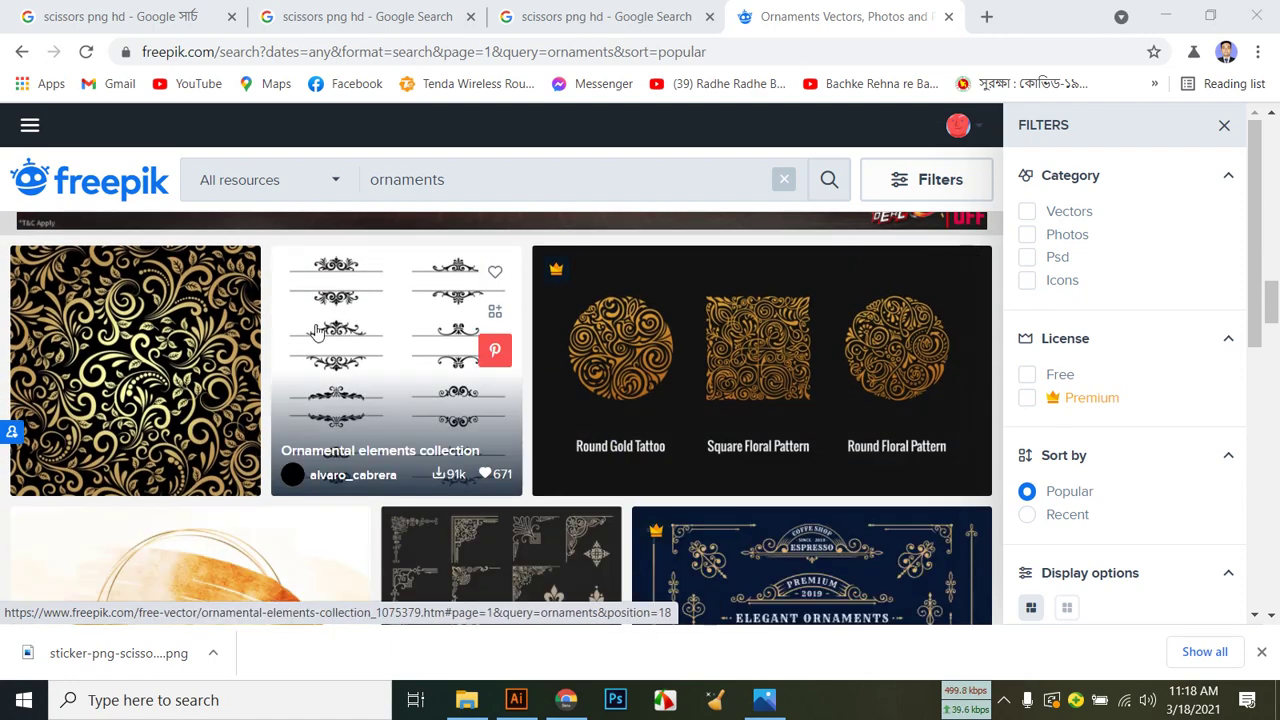
scroll(407, 402, "down", 3)
scroll(410, 402, "down", 6)
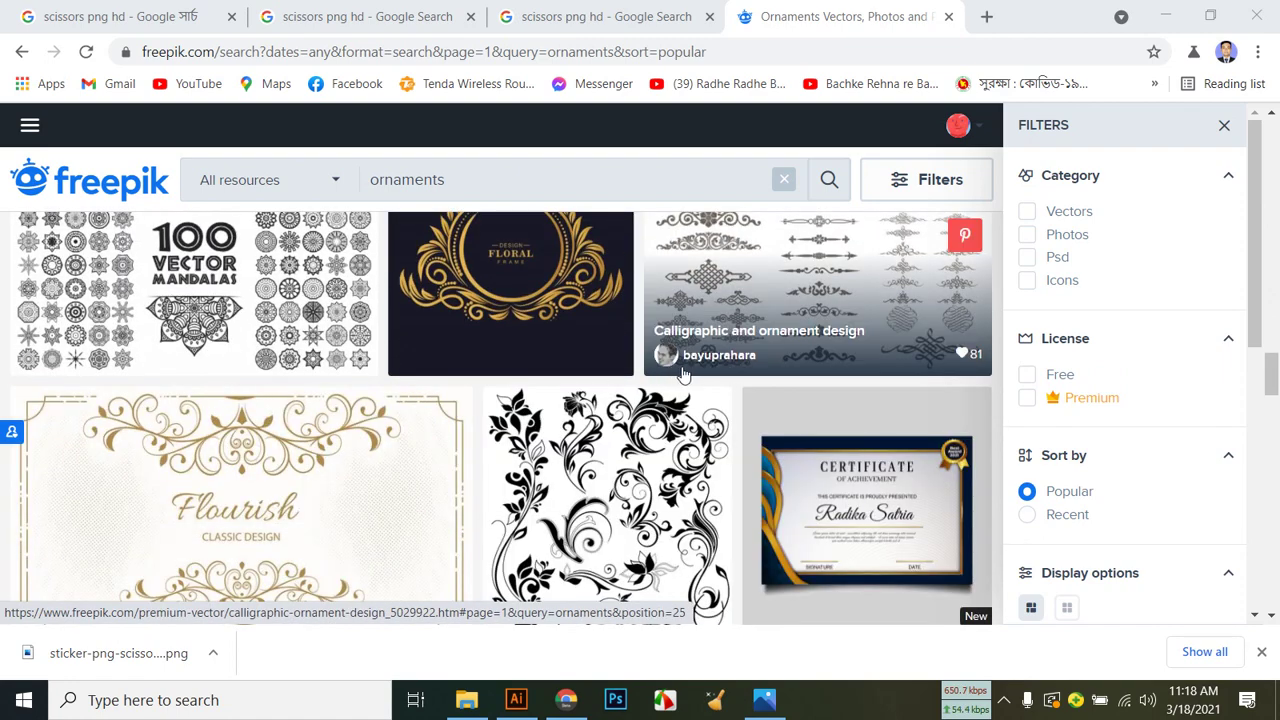
scroll(683, 373, "up", 1)
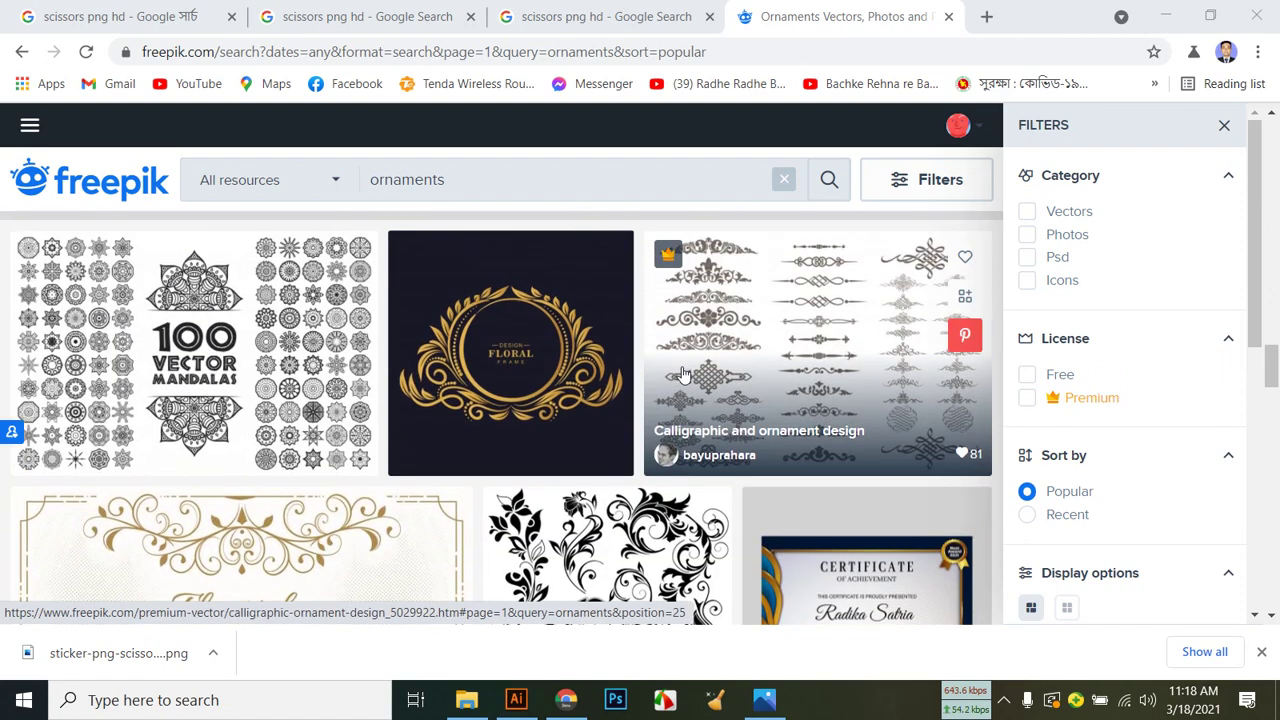
right_click(66, 313)
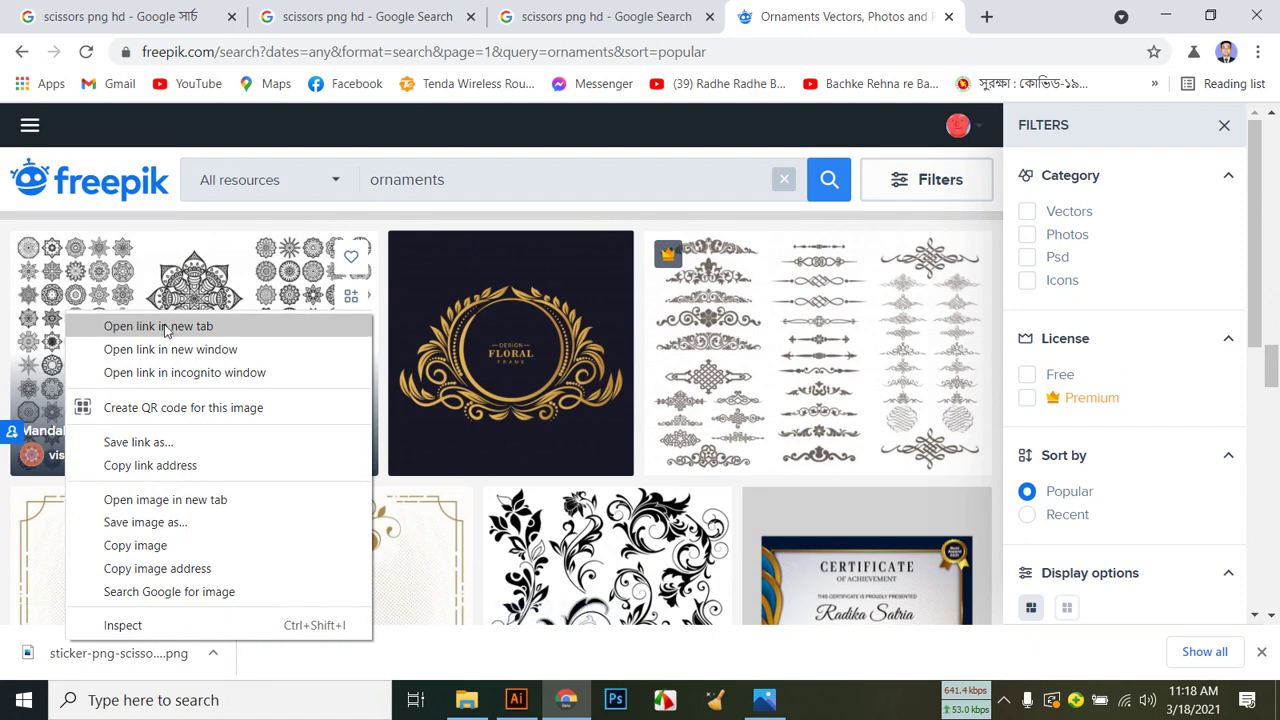
left_click(130, 326)
left_click(893, 20)
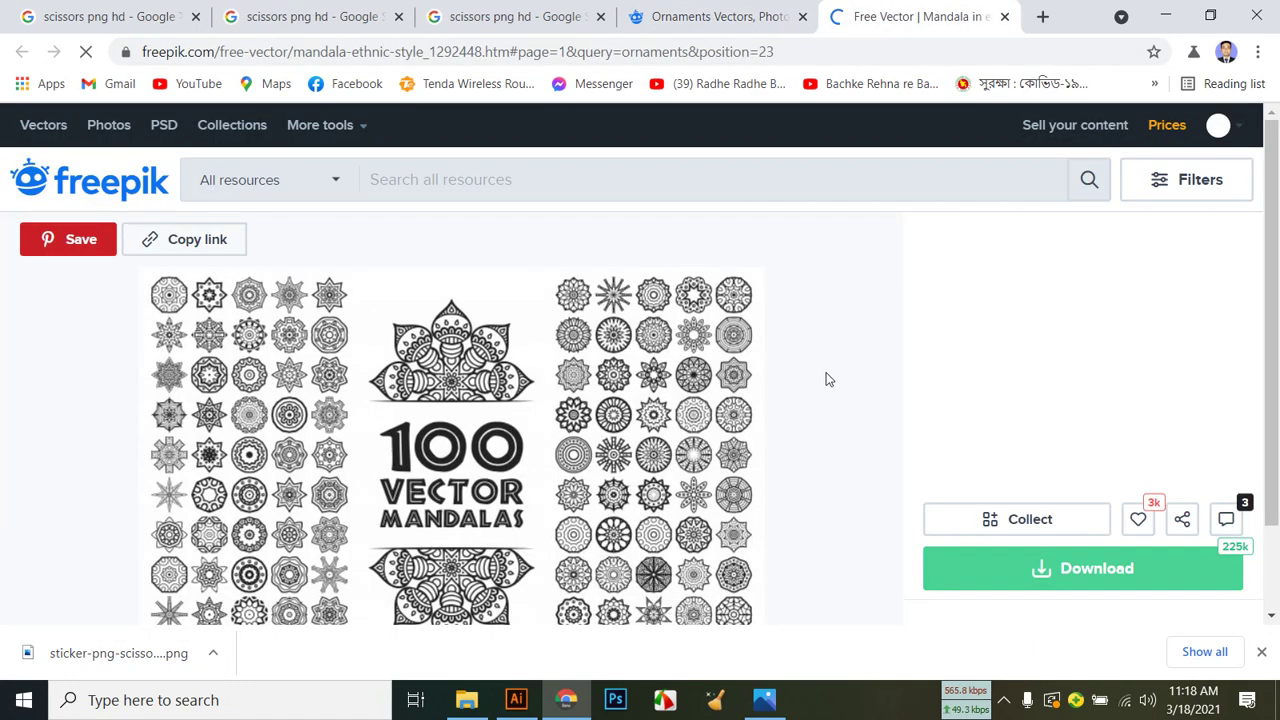
Download the mandala vector pack and show the downloaded zip in its folder.
scroll(976, 418, "down", 2)
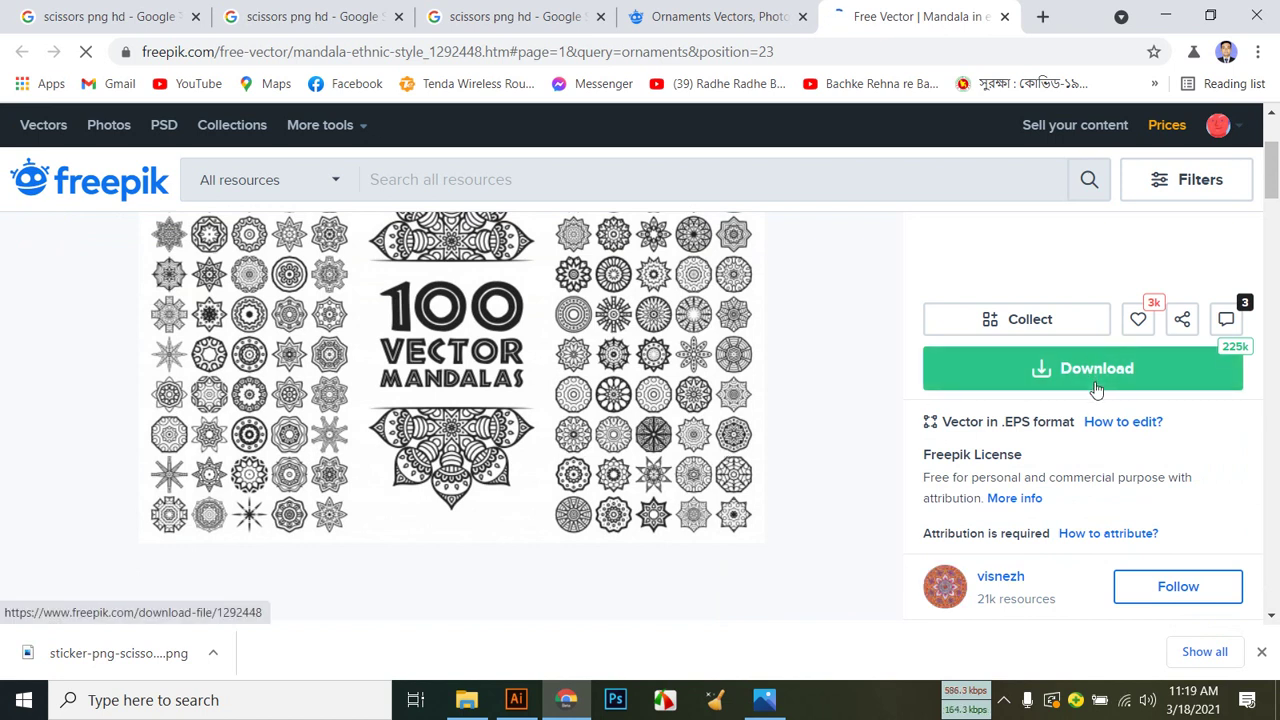
left_click(1097, 592)
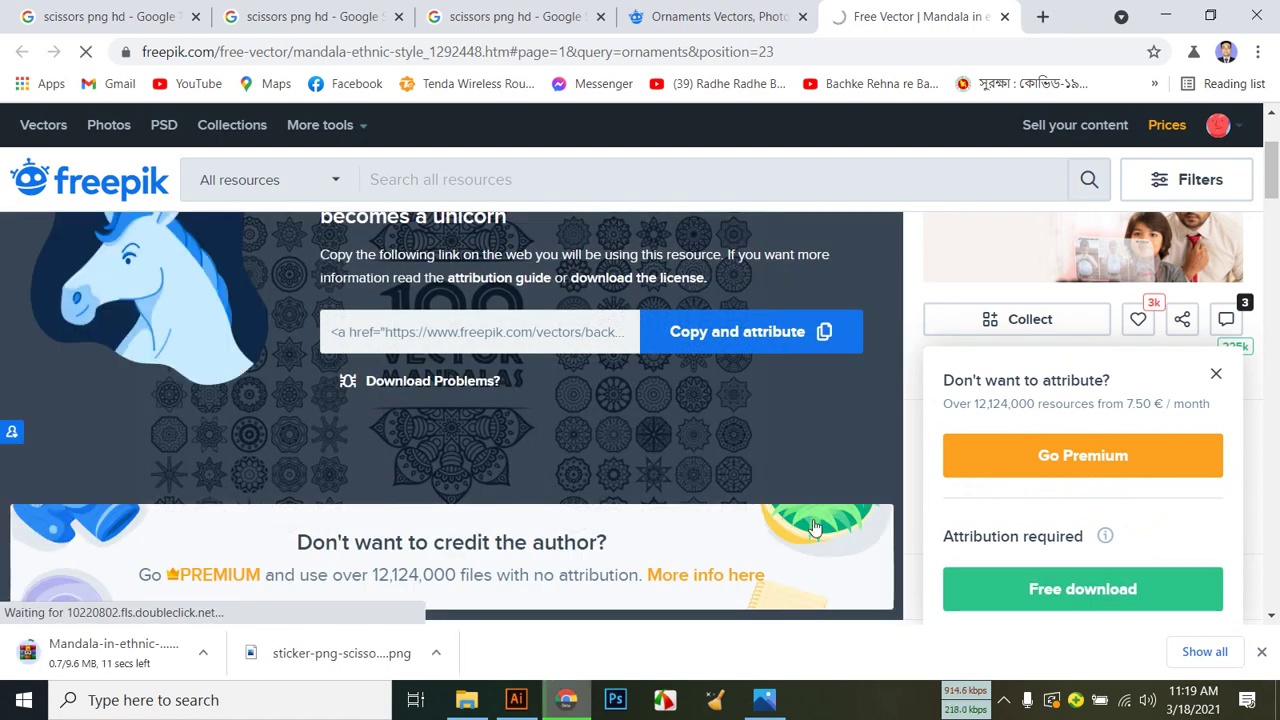
left_click(213, 652)
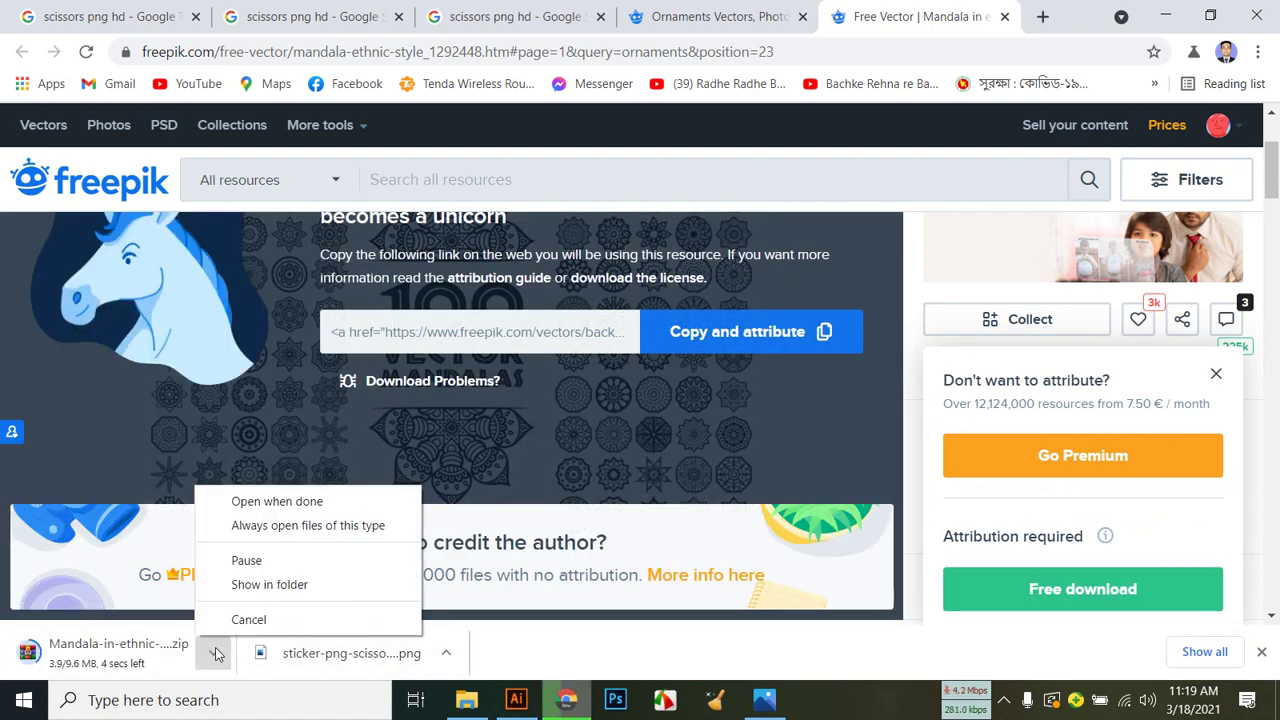
left_click(260, 594)
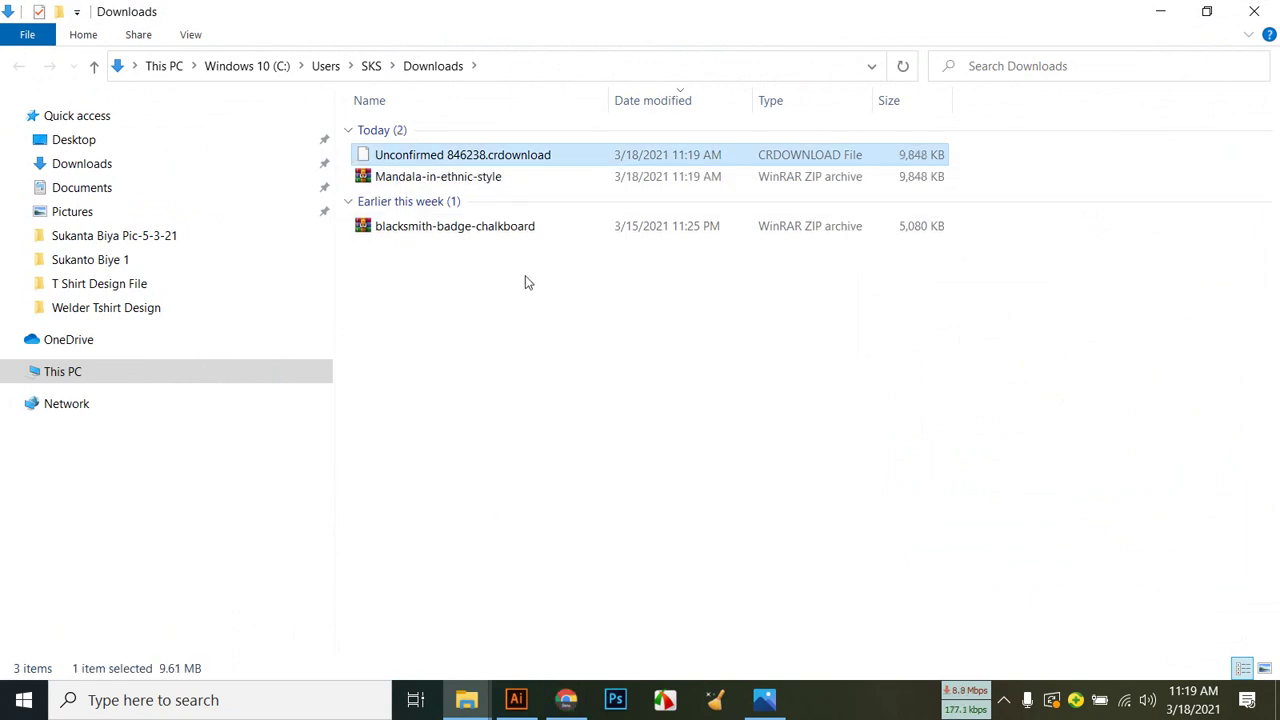
Open 2753.eps from the Mandala-in-ethnic-style archive in Illustrator, retaining the 9-slice scaling option, and maximize the Illustrator window.
left_click(449, 177)
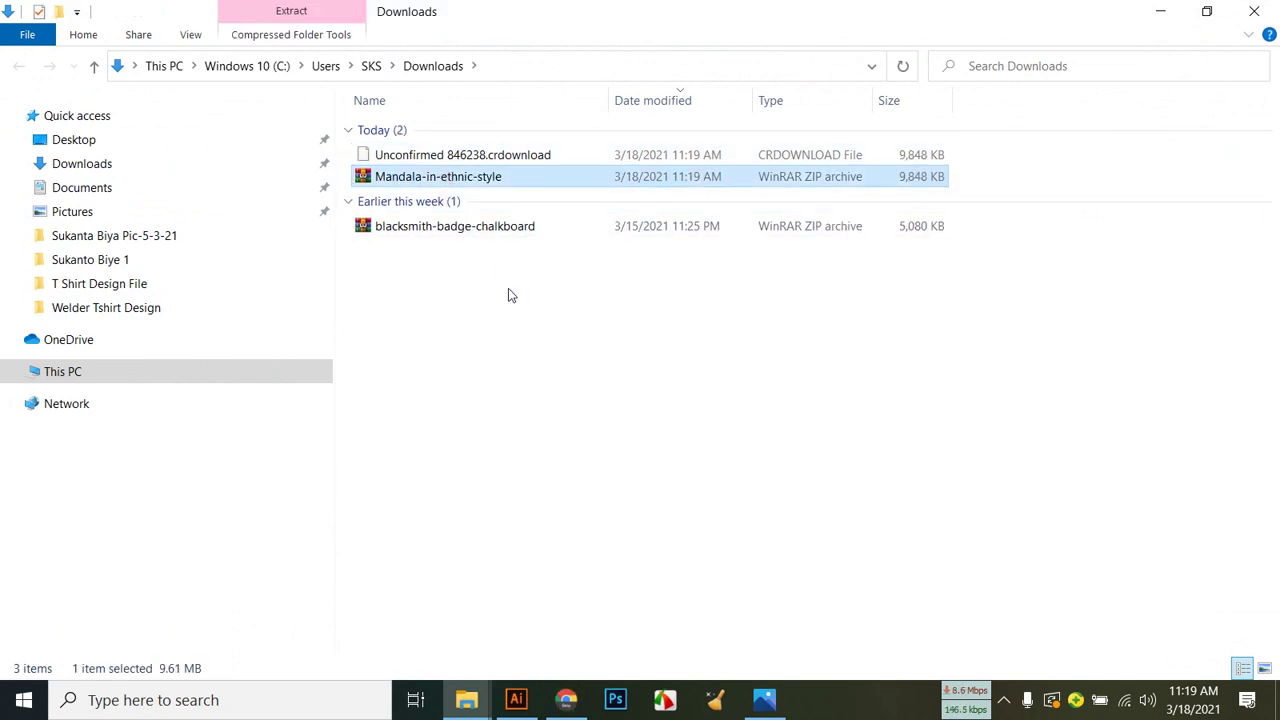
key("Return")
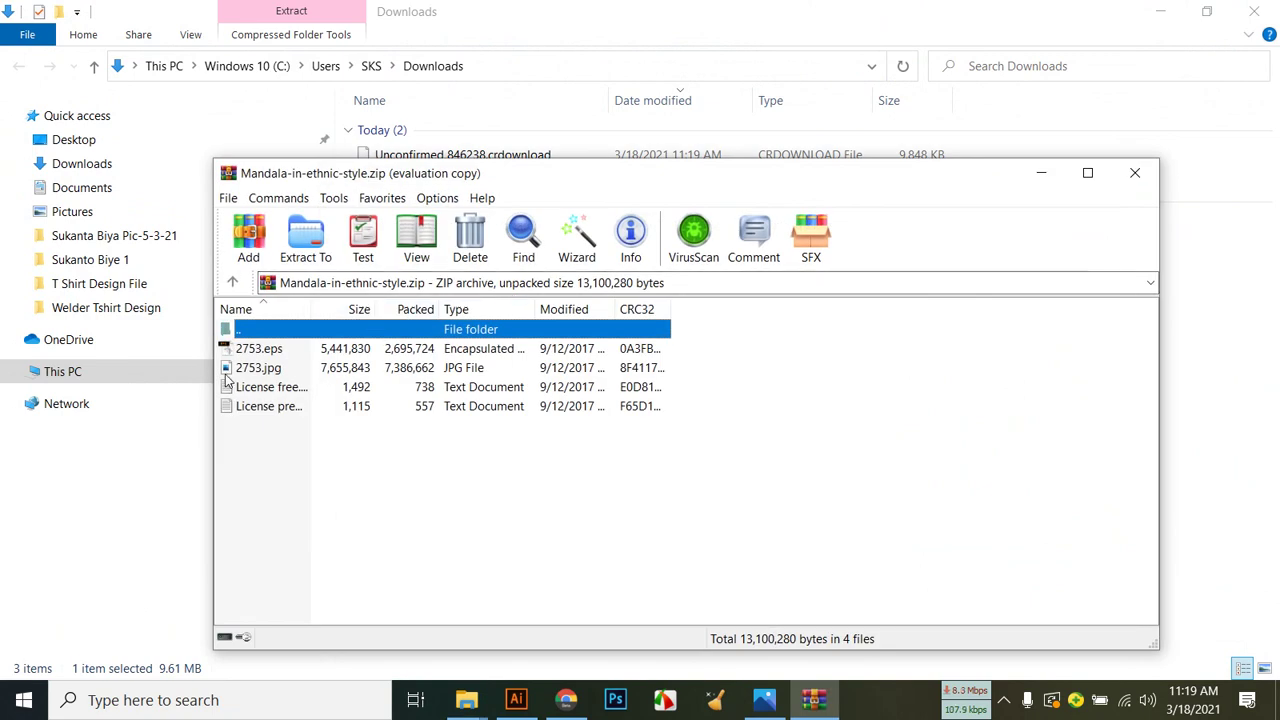
left_click(243, 350)
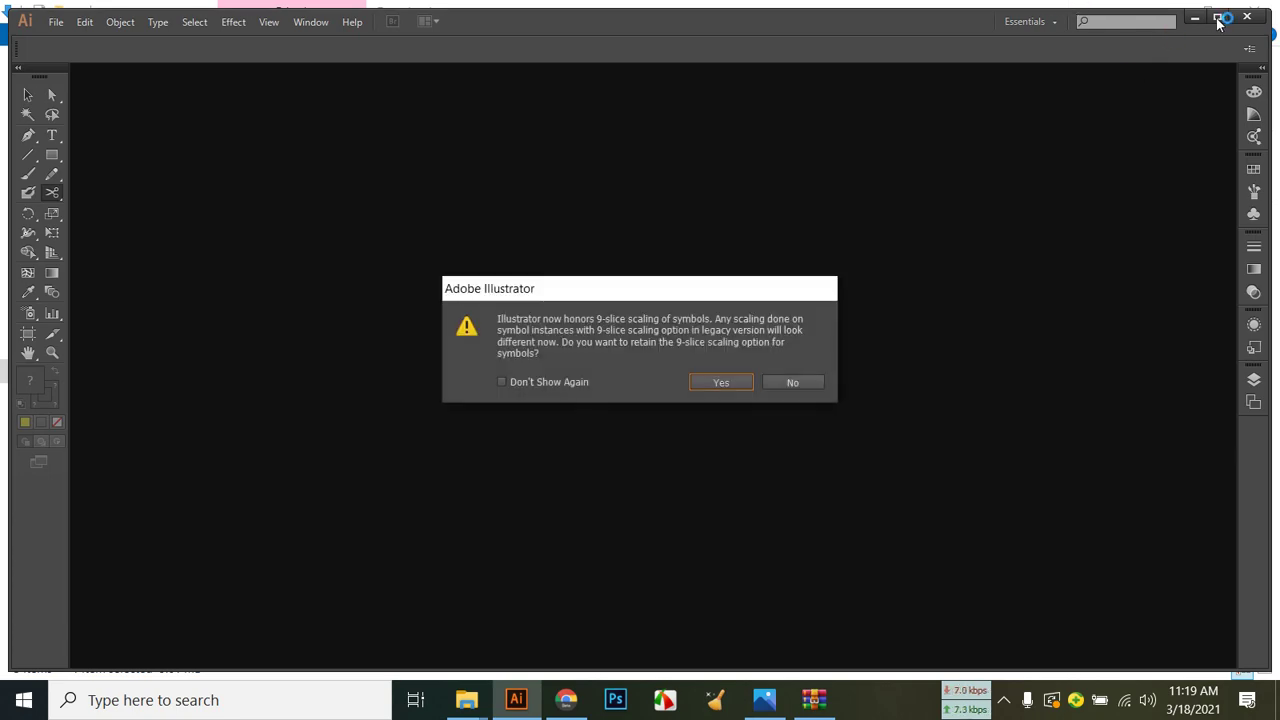
left_click(727, 380)
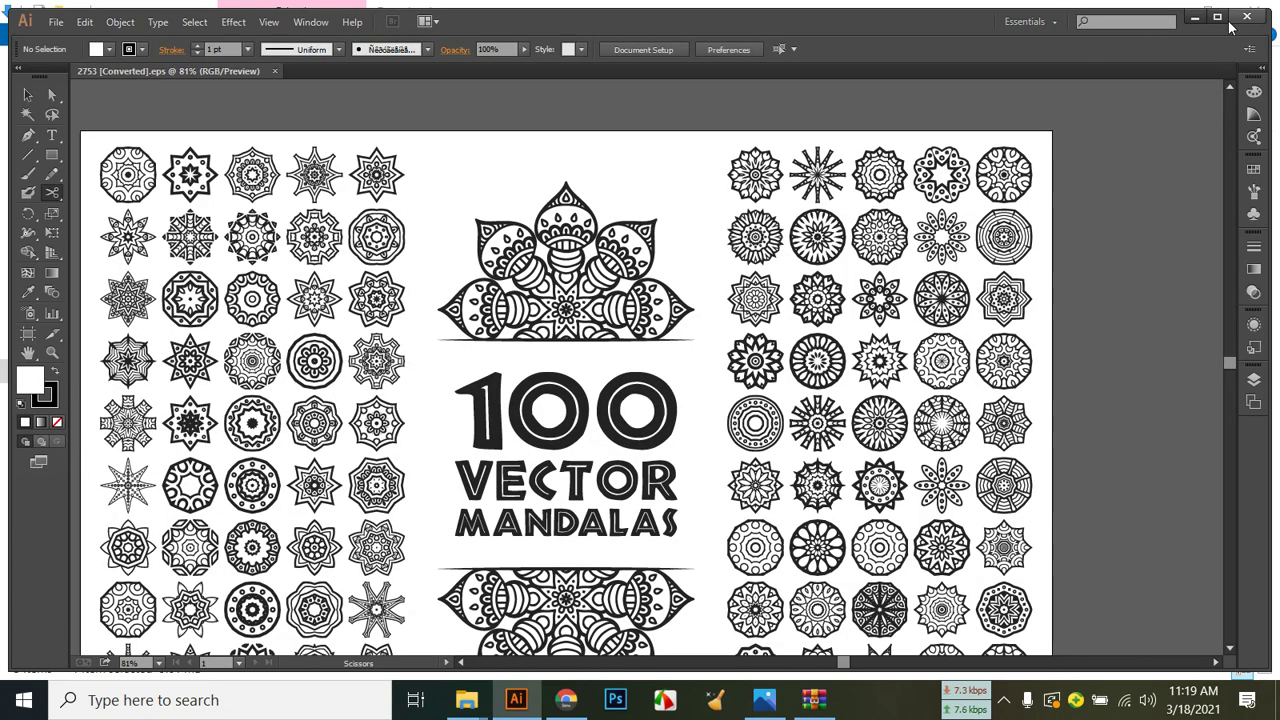
left_click(1220, 20)
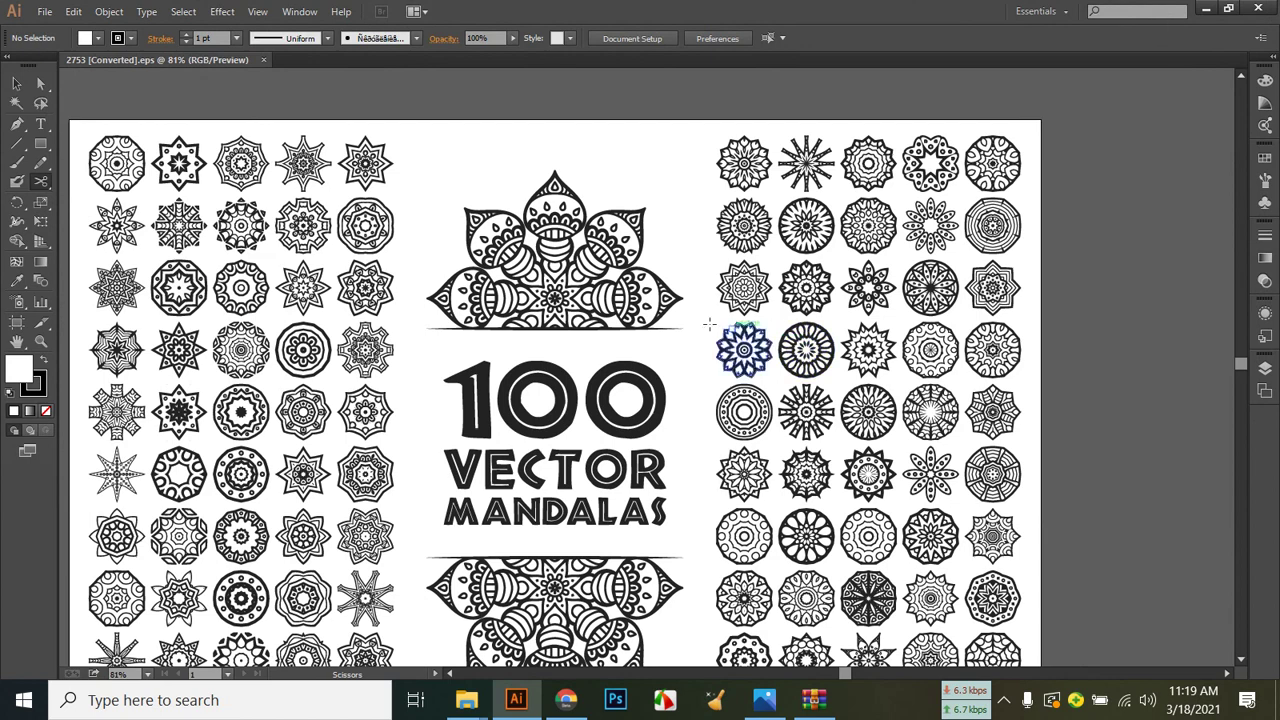
Float the mandala document in its own window and create a new RGB Letter document of 8.5 × 11 in.
left_click(15, 85)
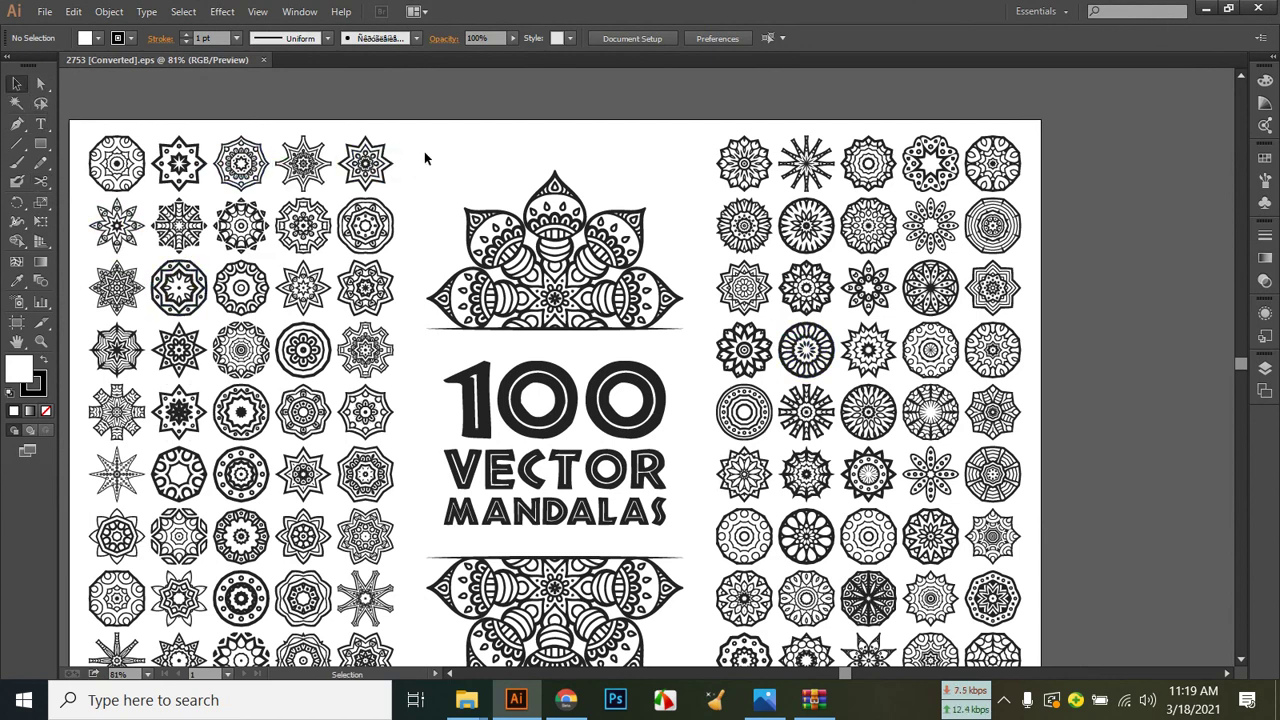
left_click_drag(222, 67, 656, 95)
left_click(45, 11)
left_click(45, 11)
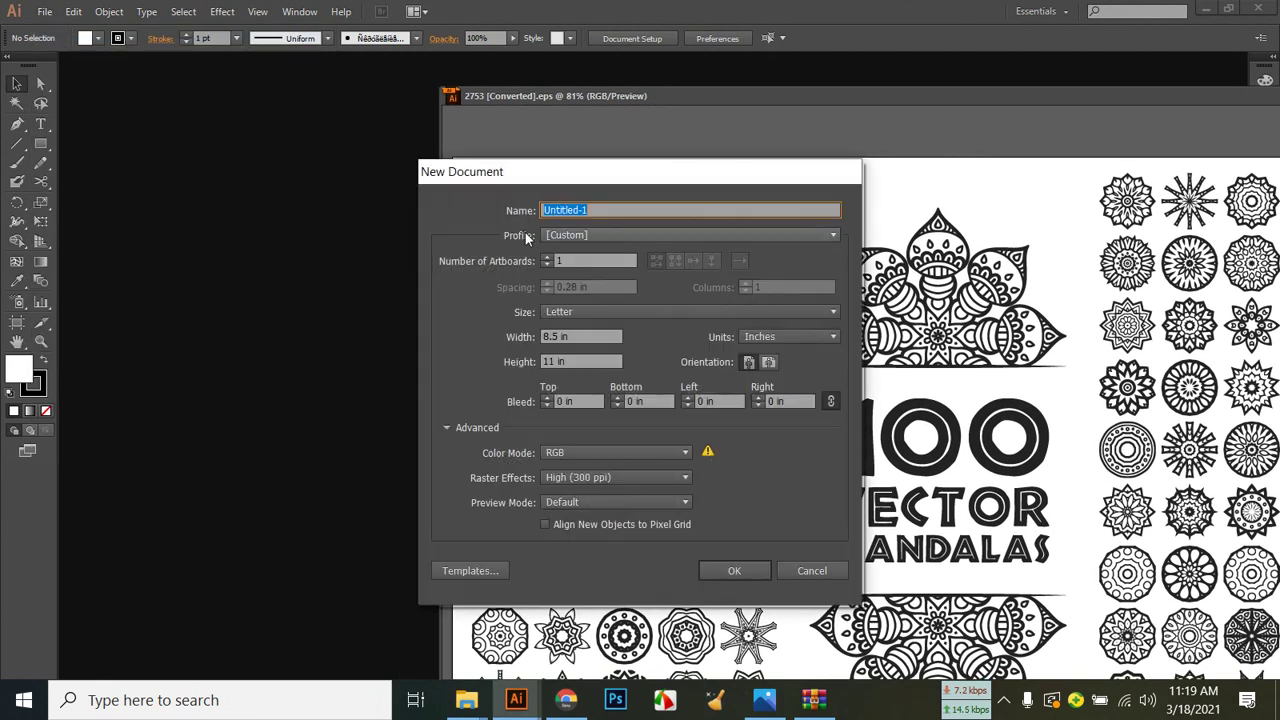
left_click(733, 571)
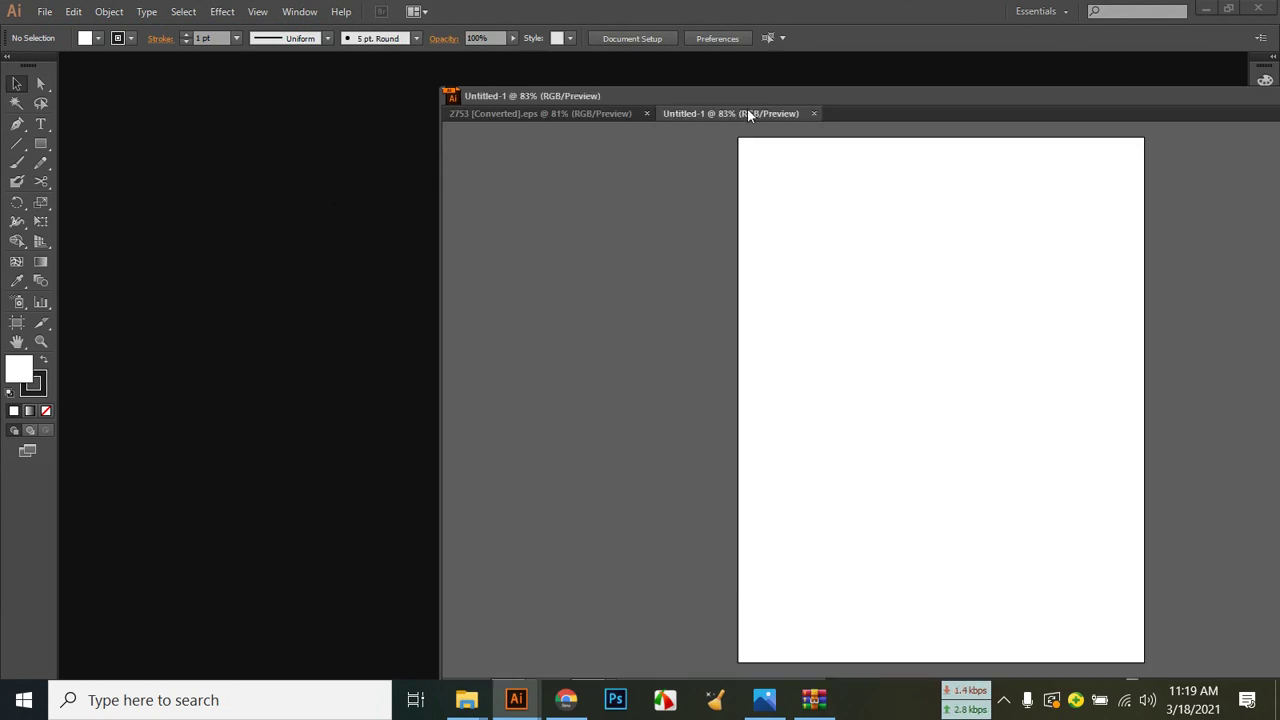
Float the blank document in its own window and arrange it side by side with the mandala document.
left_click_drag(751, 112, 891, 204)
left_click_drag(986, 256, 240, 128)
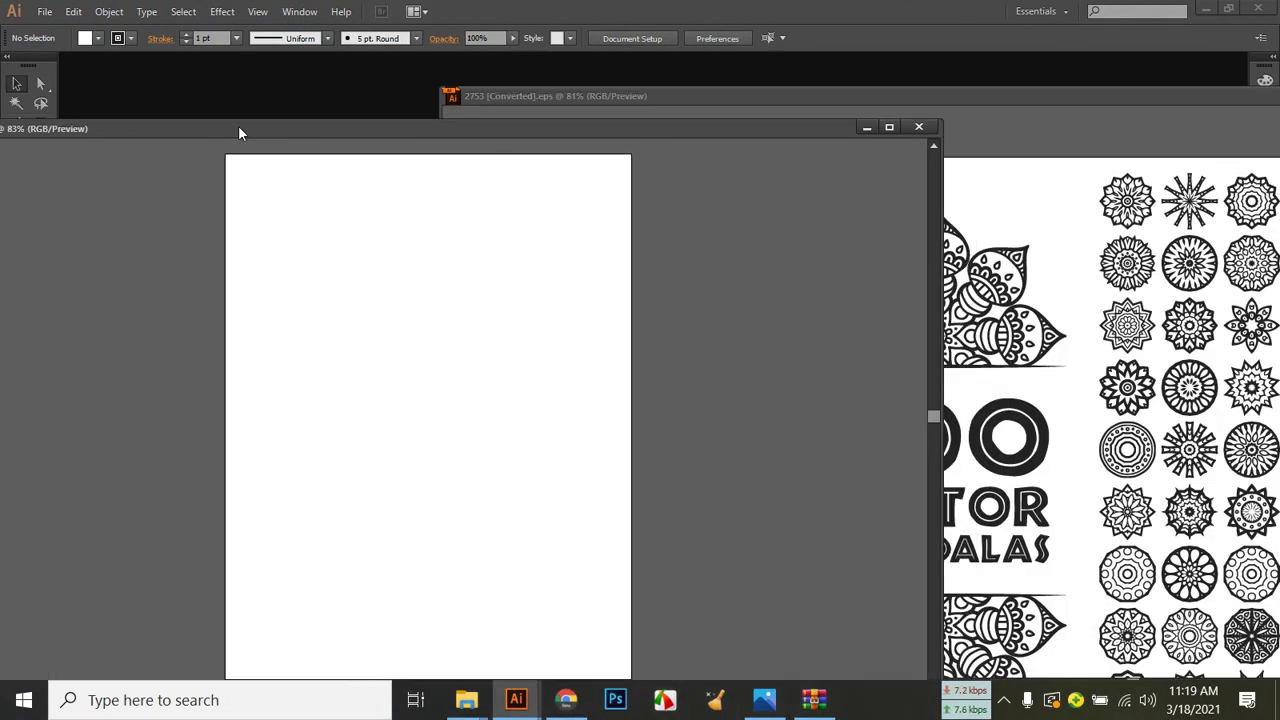
left_click_drag(944, 304, 650, 311)
left_click_drag(379, 131, 321, 88)
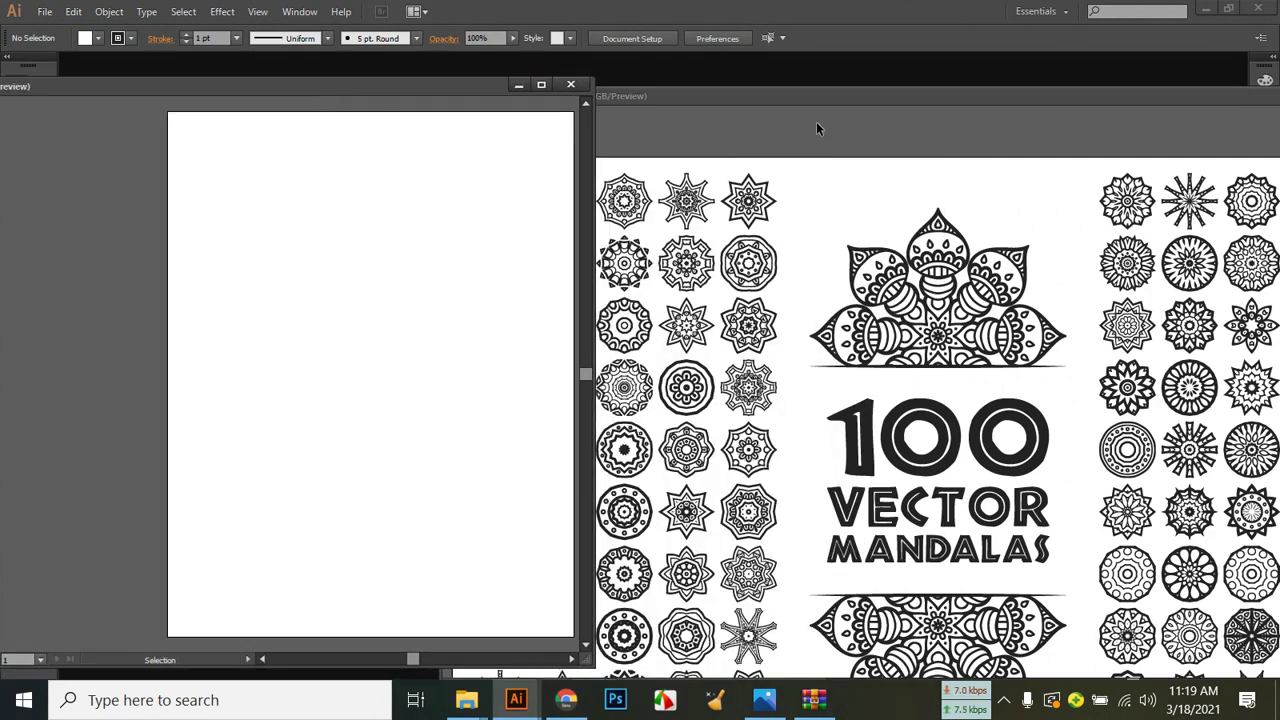
left_click(727, 98)
left_click_drag(724, 100, 915, 133)
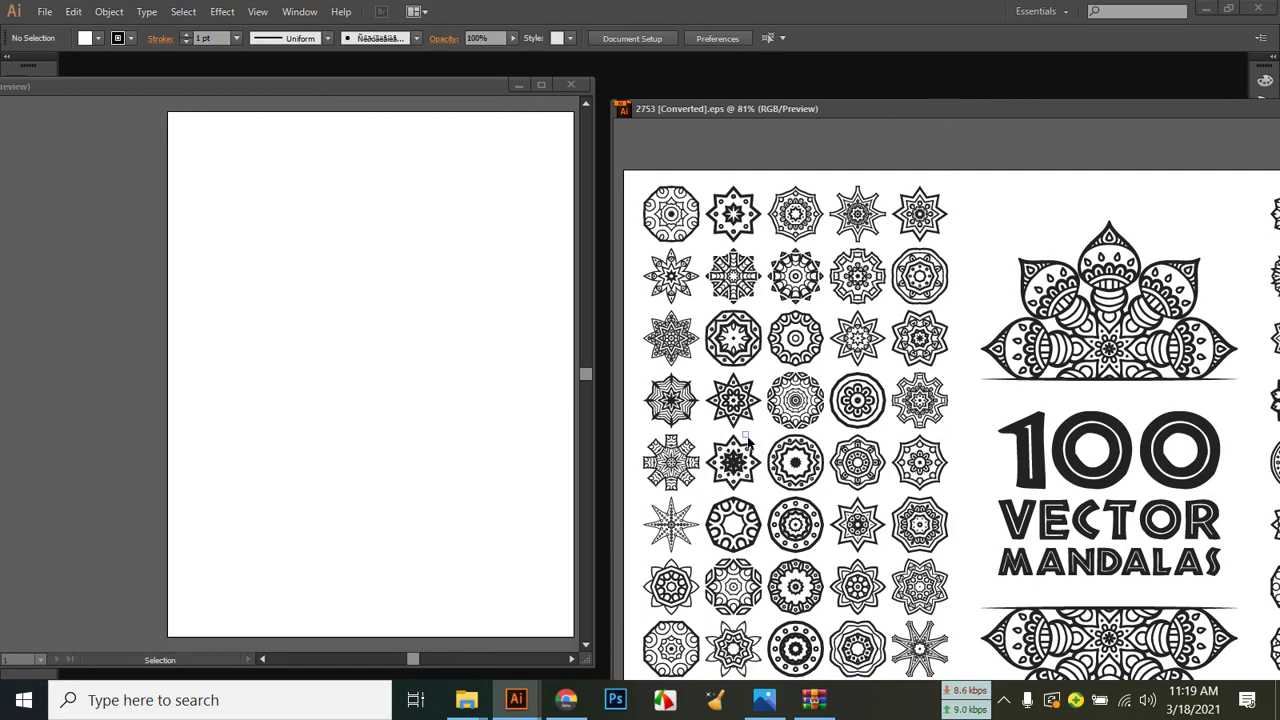
Try copying the whole mandala group into the blank document, delete the copy, and deselect the source group.
left_click(786, 410)
left_click_drag(786, 410, 366, 376)
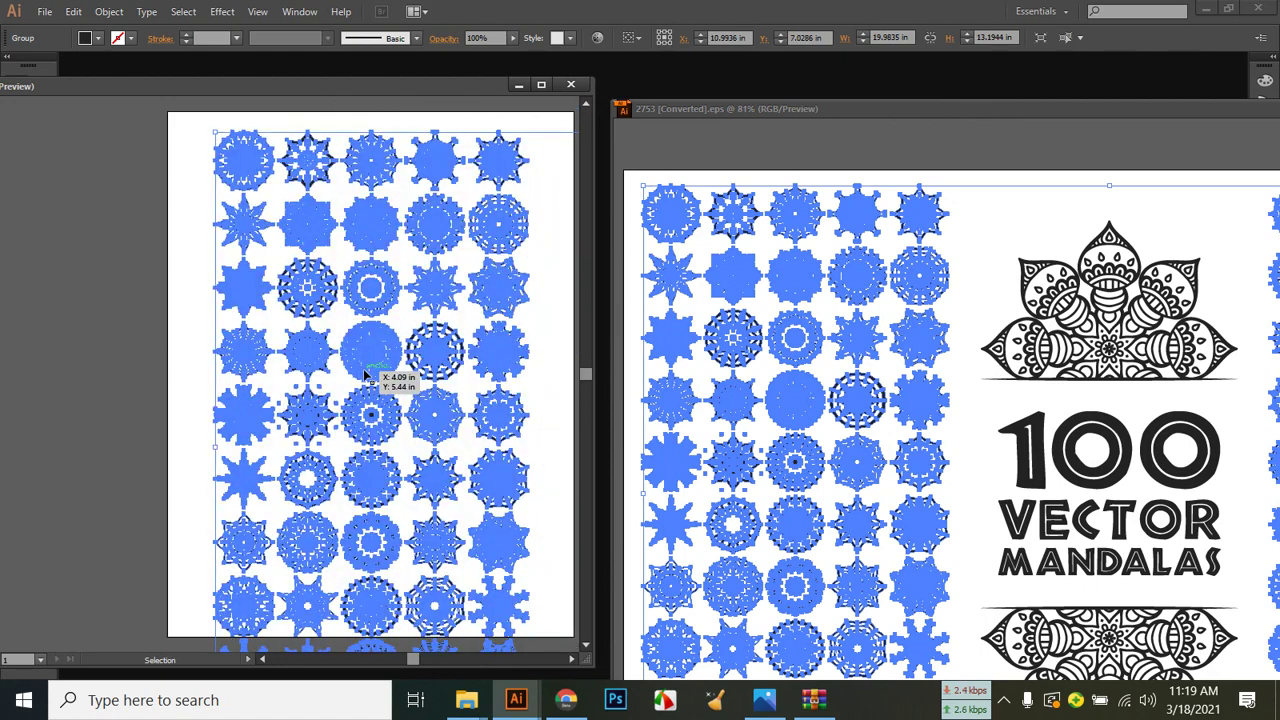
left_click_drag(366, 376, 364, 376)
key("Delete")
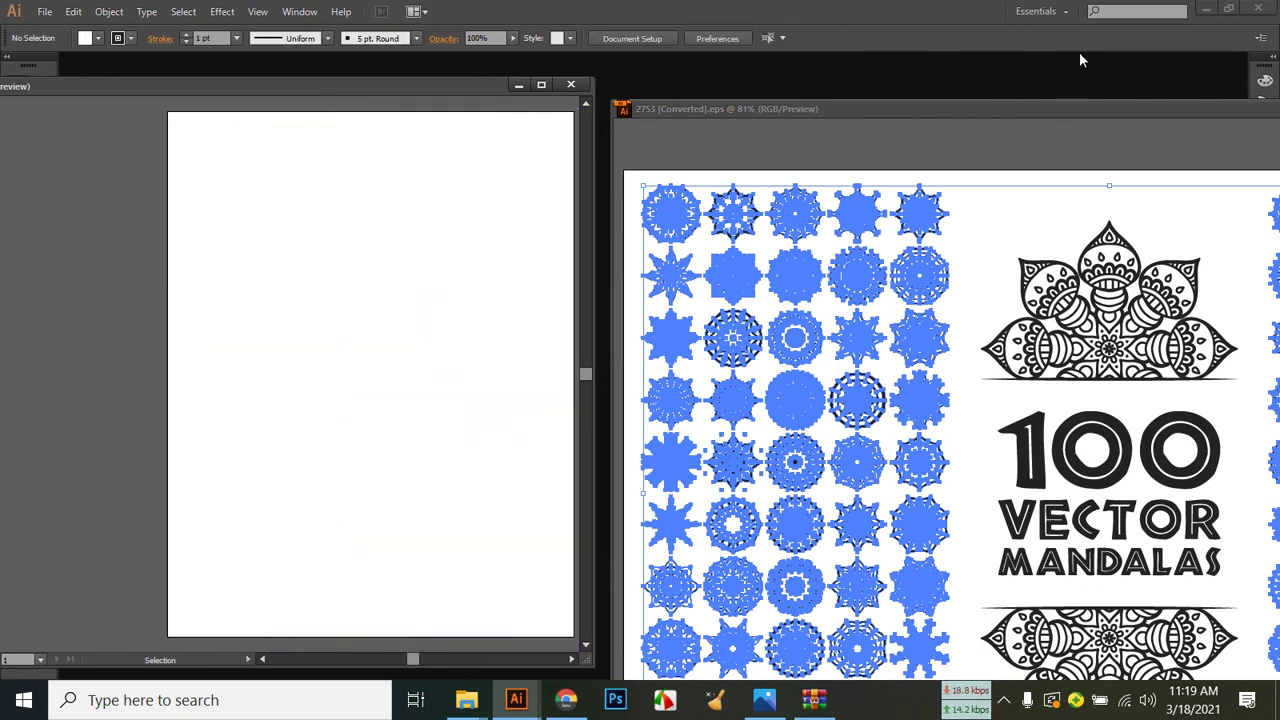
left_click(876, 149)
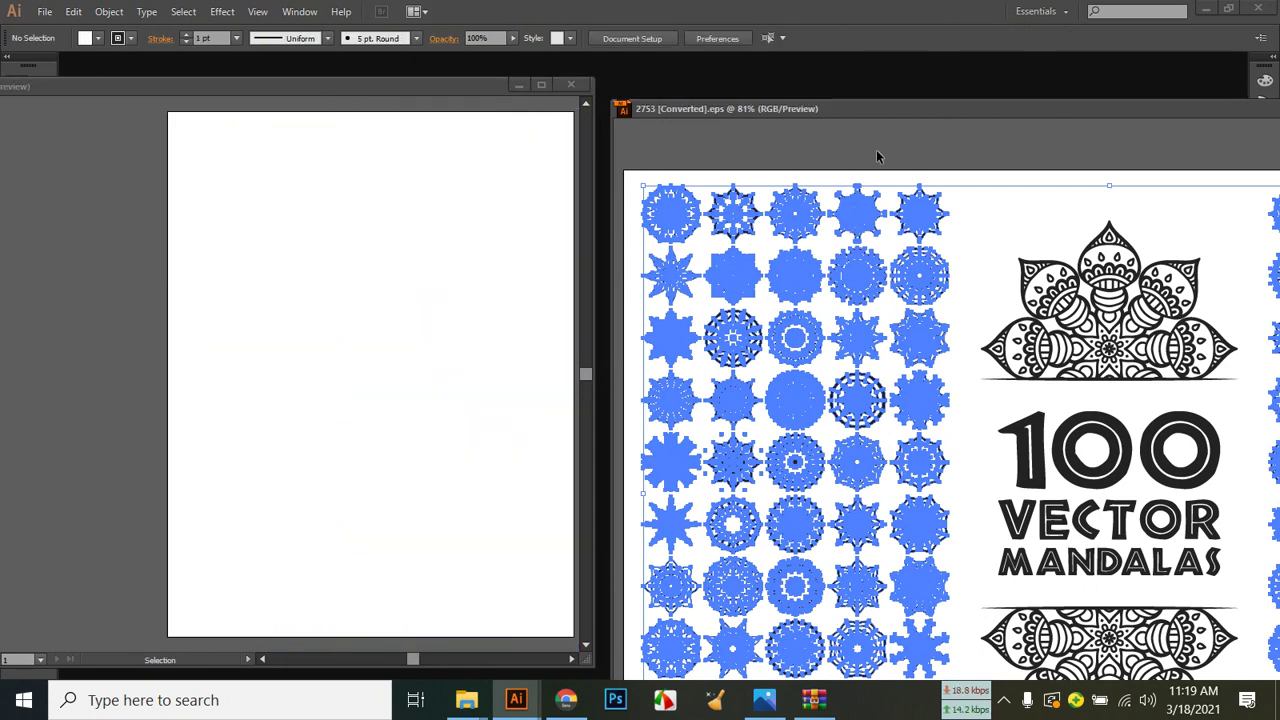
left_click(965, 238)
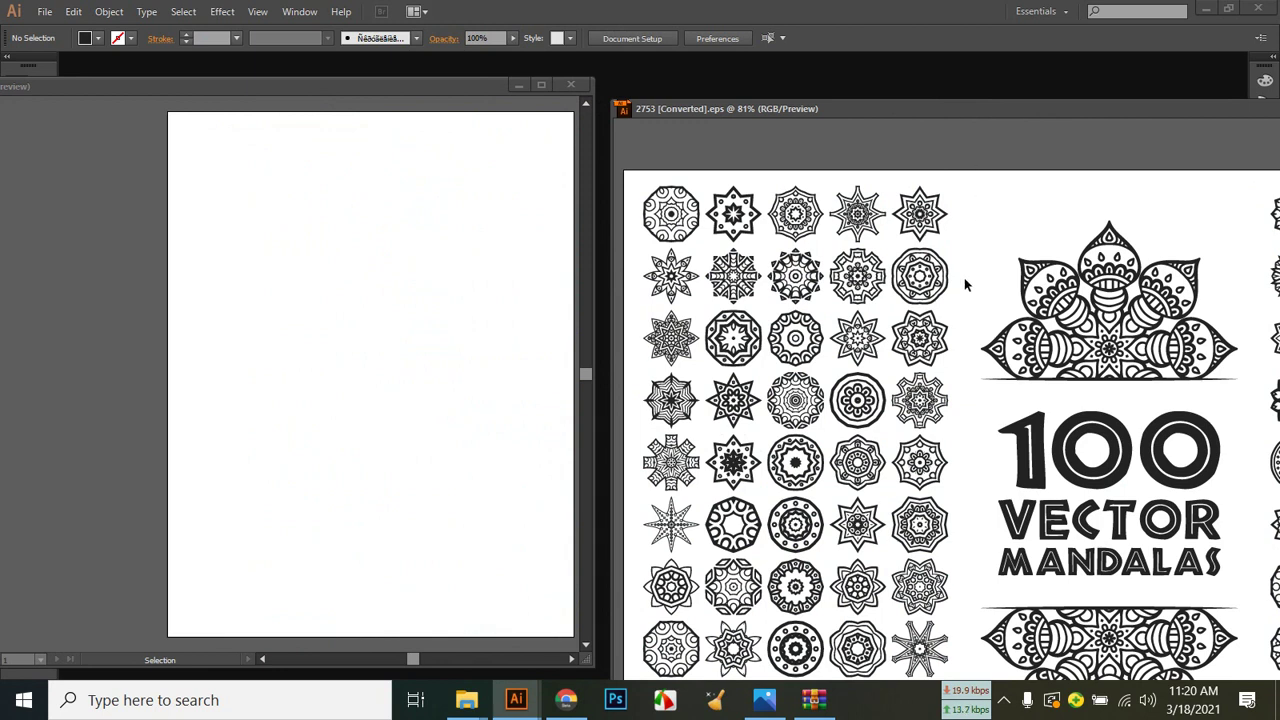
Ungroup the mandala group in the 2753 document and deselect it.
scroll(1047, 240, "down", 1)
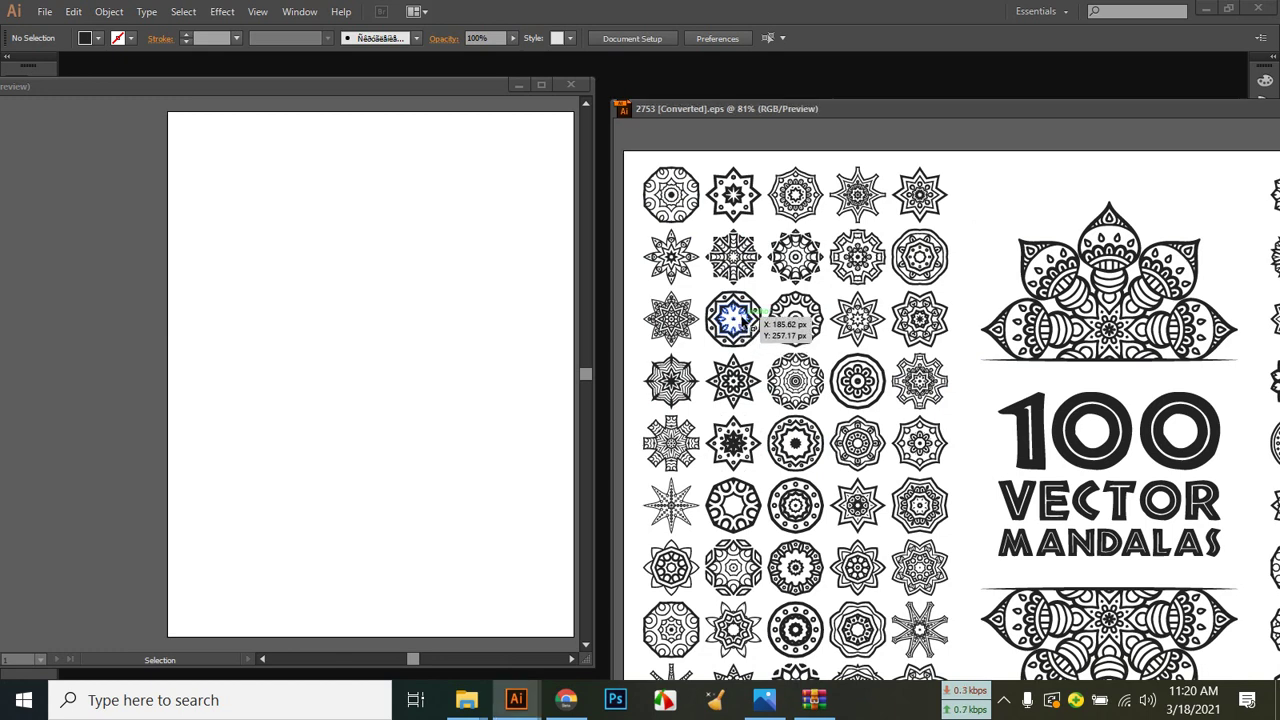
right_click(762, 318)
key("Escape")
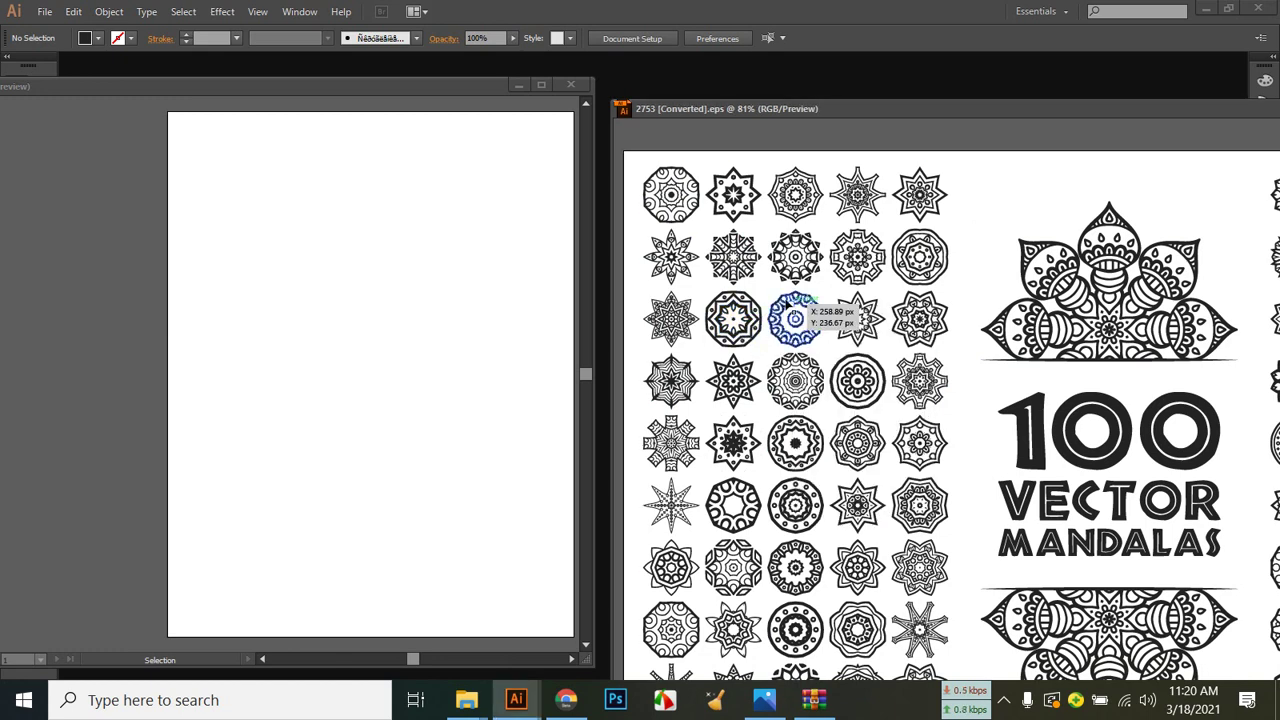
left_click(763, 321)
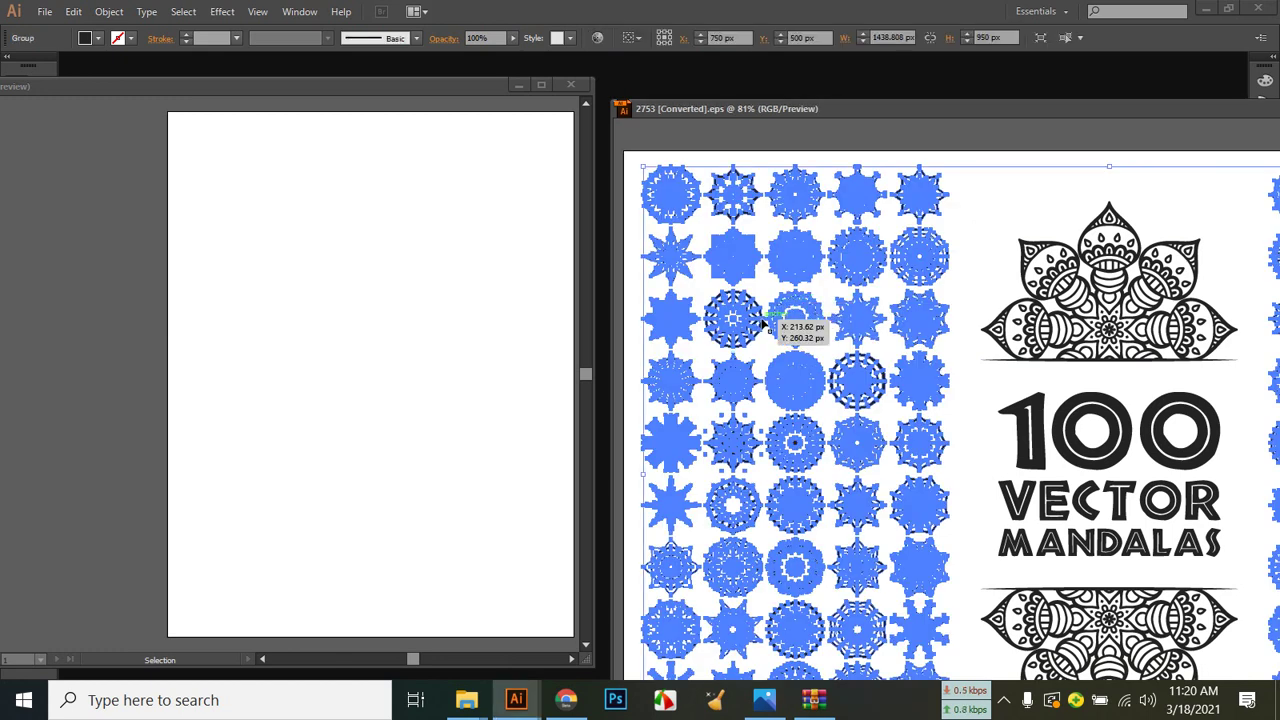
right_click(747, 267)
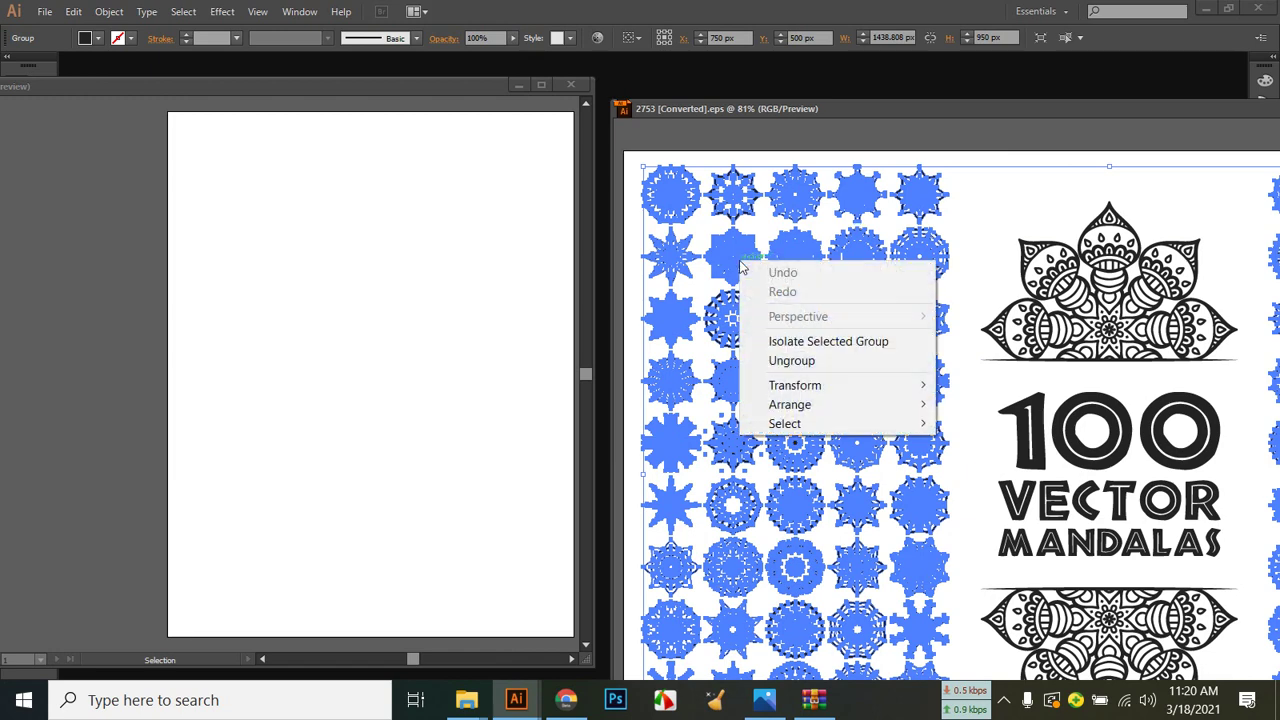
left_click(822, 366)
left_click(955, 145)
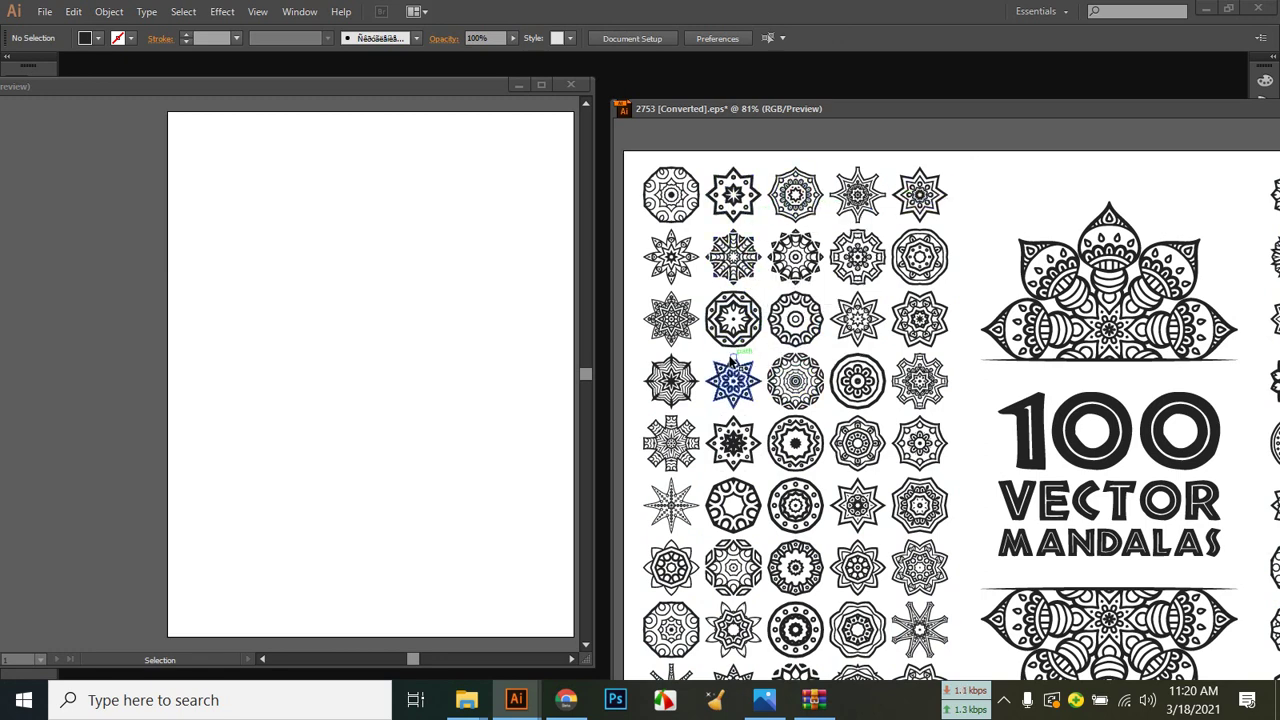
Copy the five-column mandala block left of the title onto the blank Letter page, and deselect the artwork in the source document.
left_click_drag(796, 384, 372, 314)
left_click_drag(360, 222, 350, 289)
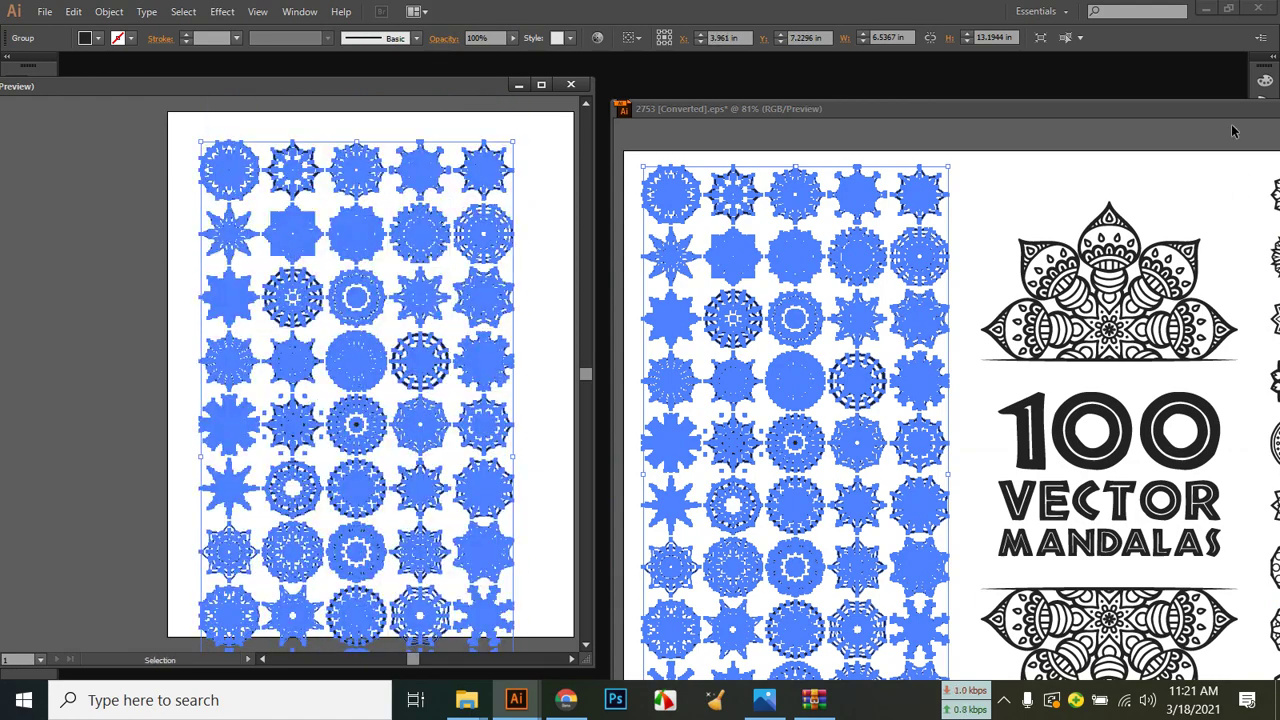
left_click_drag(1120, 124, 591, 129)
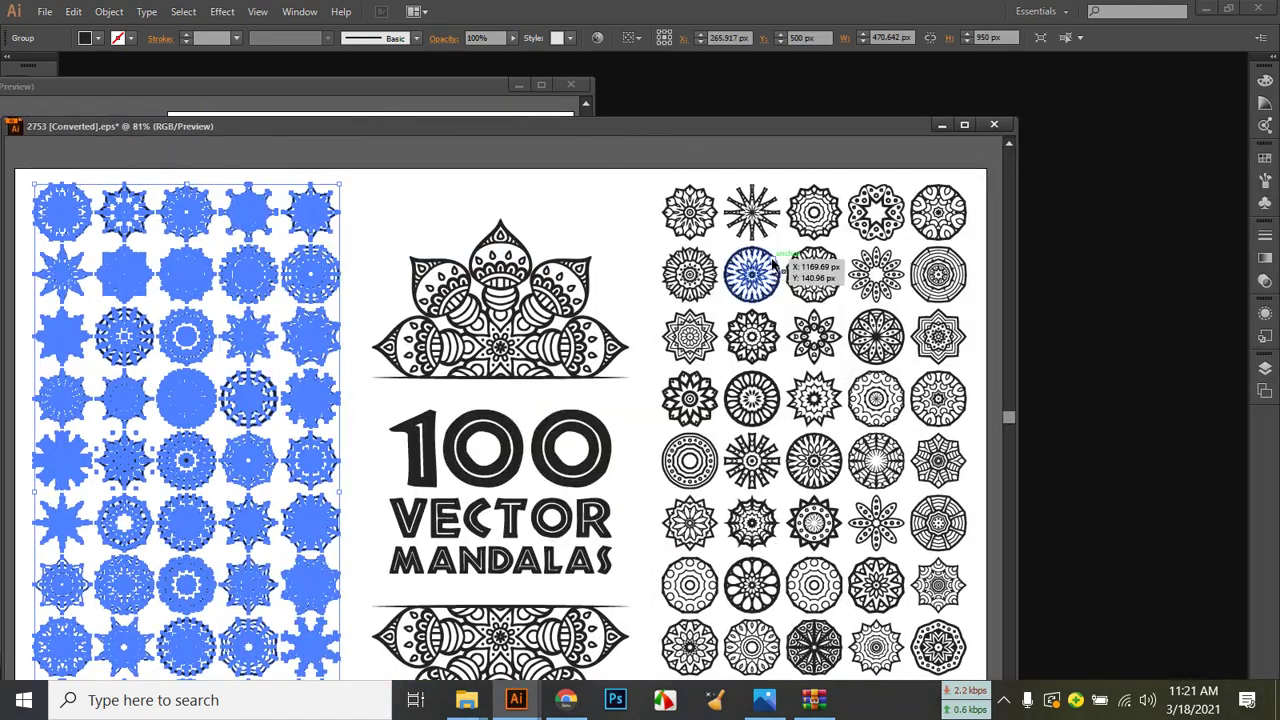
left_click(521, 189)
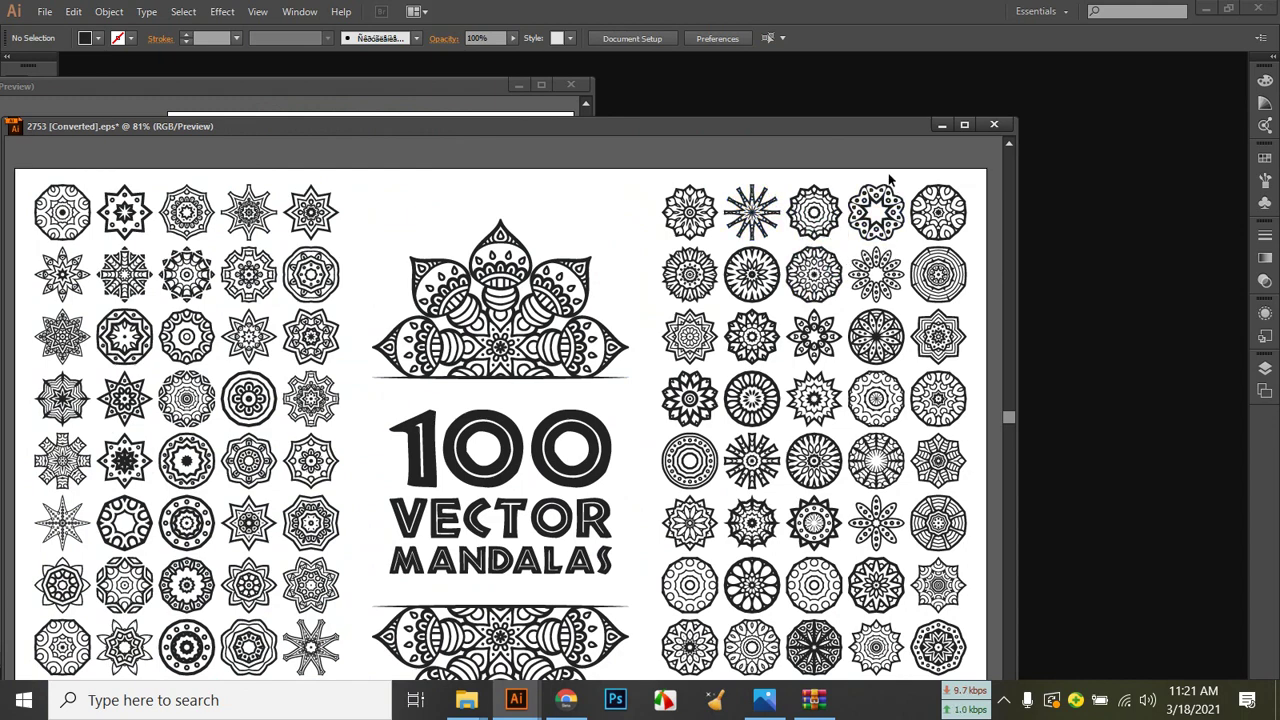
Minimize the source mandala document and maximize the window of the document holding the copied mandalas.
left_click(944, 128)
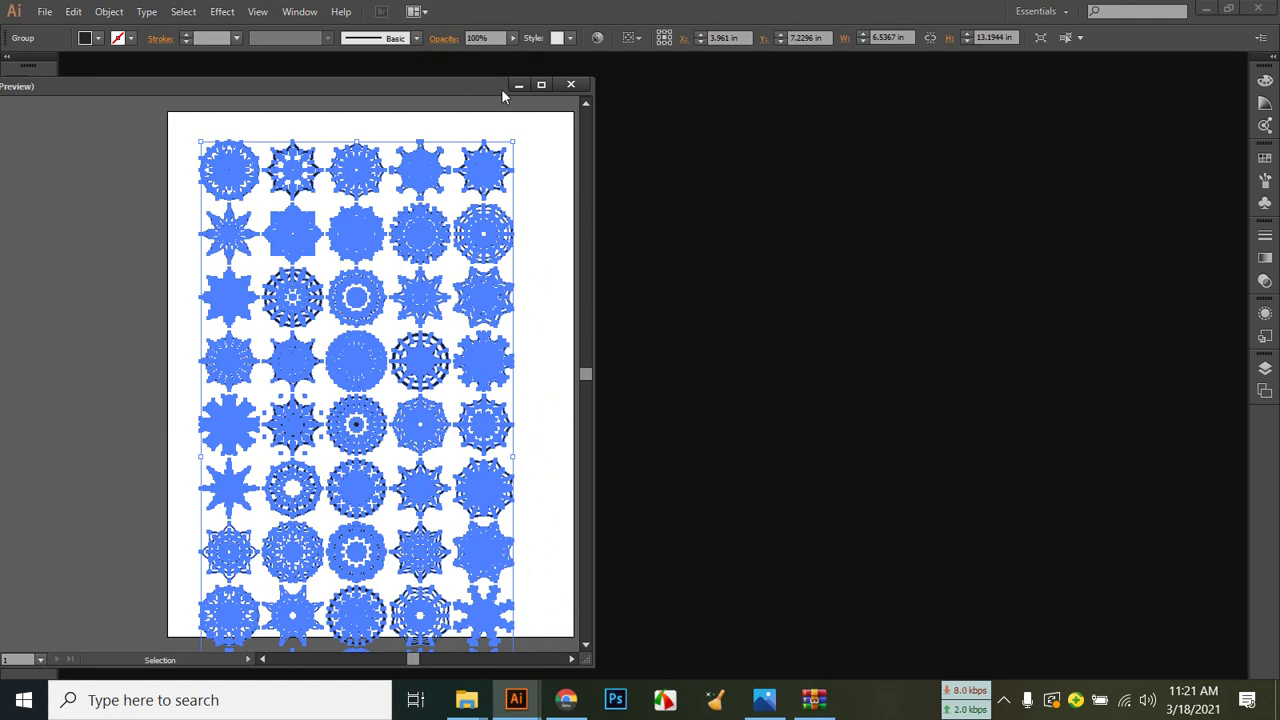
left_click_drag(456, 85, 743, 114)
left_click(828, 114)
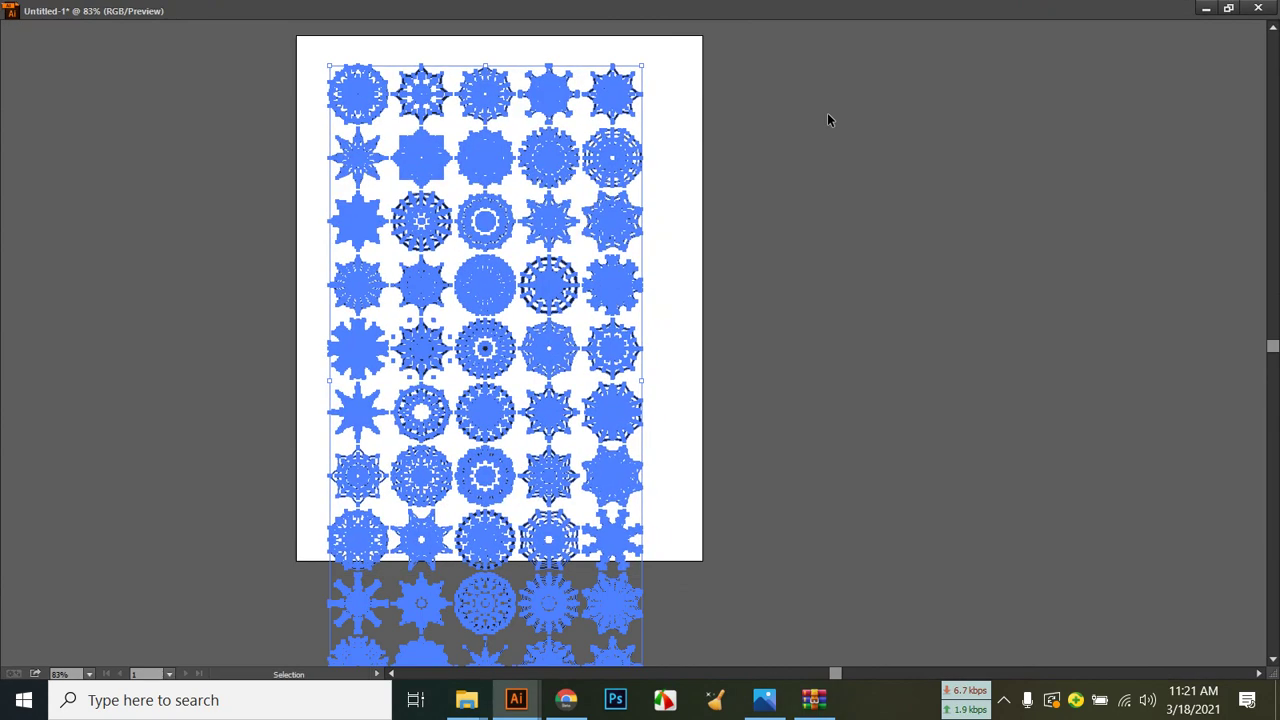
Restore the document window to the workspace and move the five-column mandala block off the page to its right side, leaving it deselected.
left_click(1228, 8)
left_click_drag(675, 92, 703, 55)
left_click_drag(637, 210, 1110, 214)
left_click(800, 221)
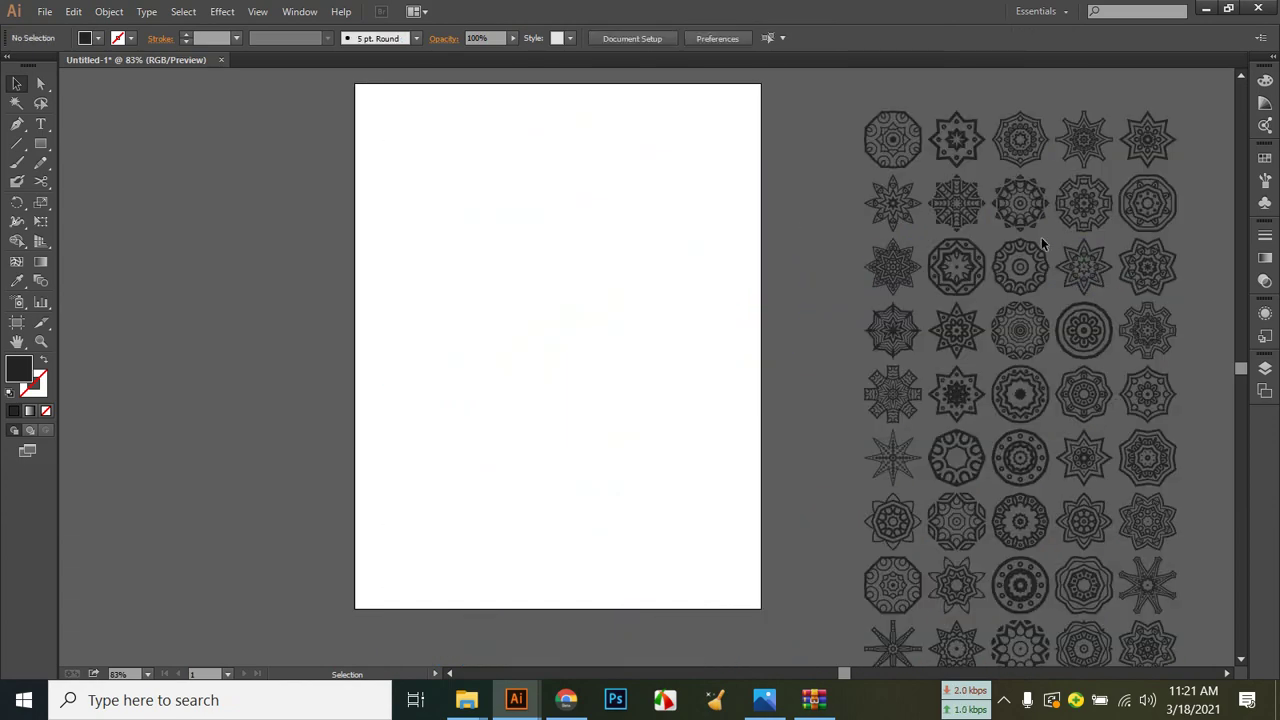
Shift the mandala block slightly up and toward the page, ungroup it into separate columns, and deselect it.
scroll(578, 250, "up", 1)
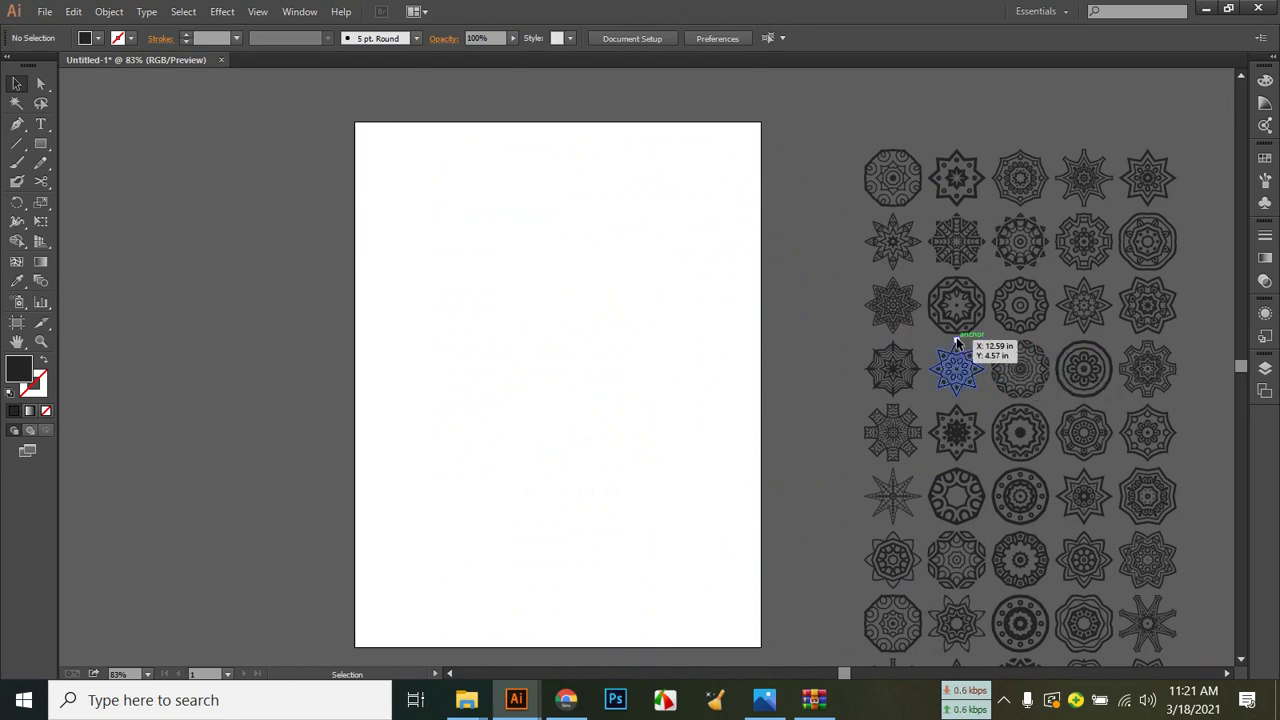
right_click(893, 305)
left_click(869, 246)
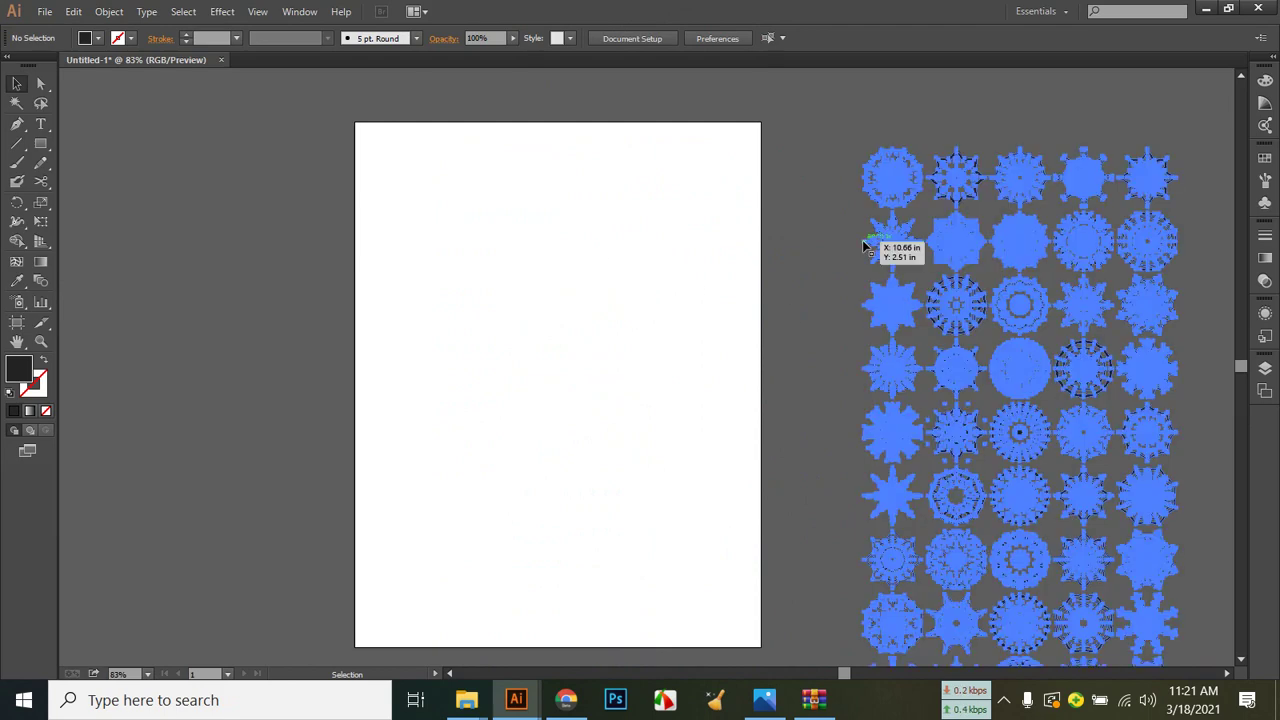
left_click_drag(893, 293, 854, 274)
right_click(855, 276)
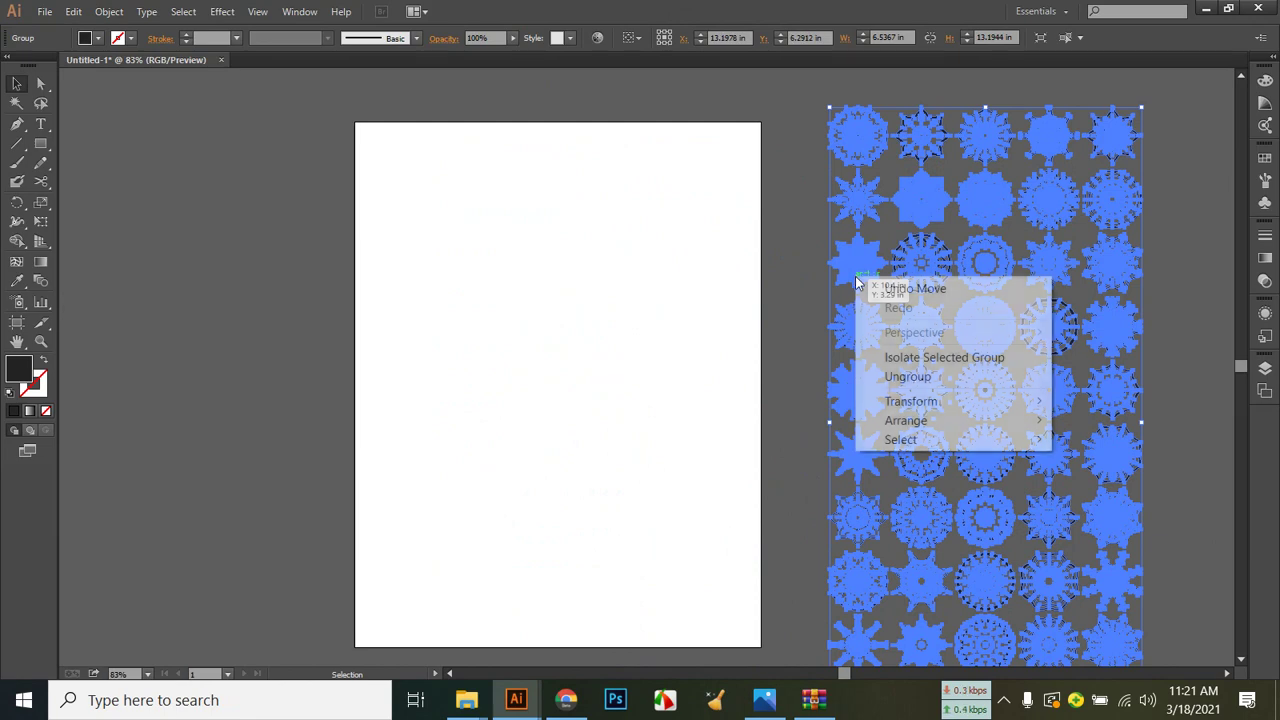
left_click(926, 377)
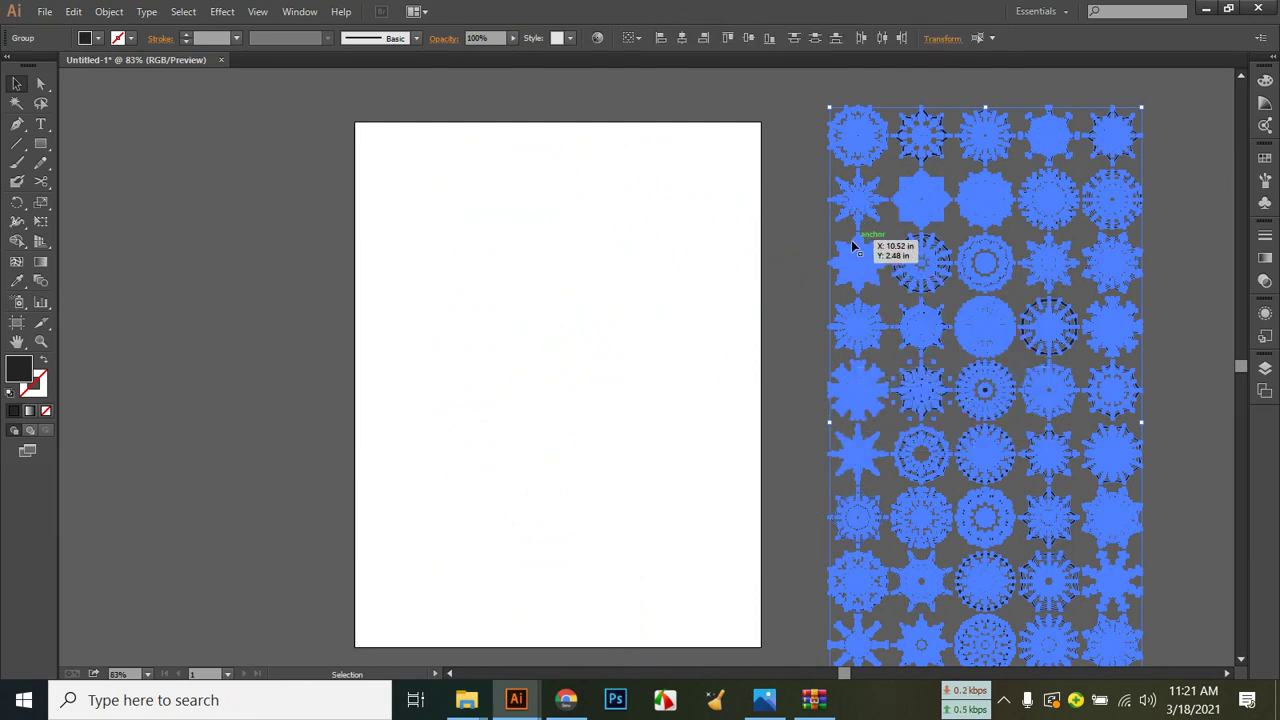
left_click(827, 220)
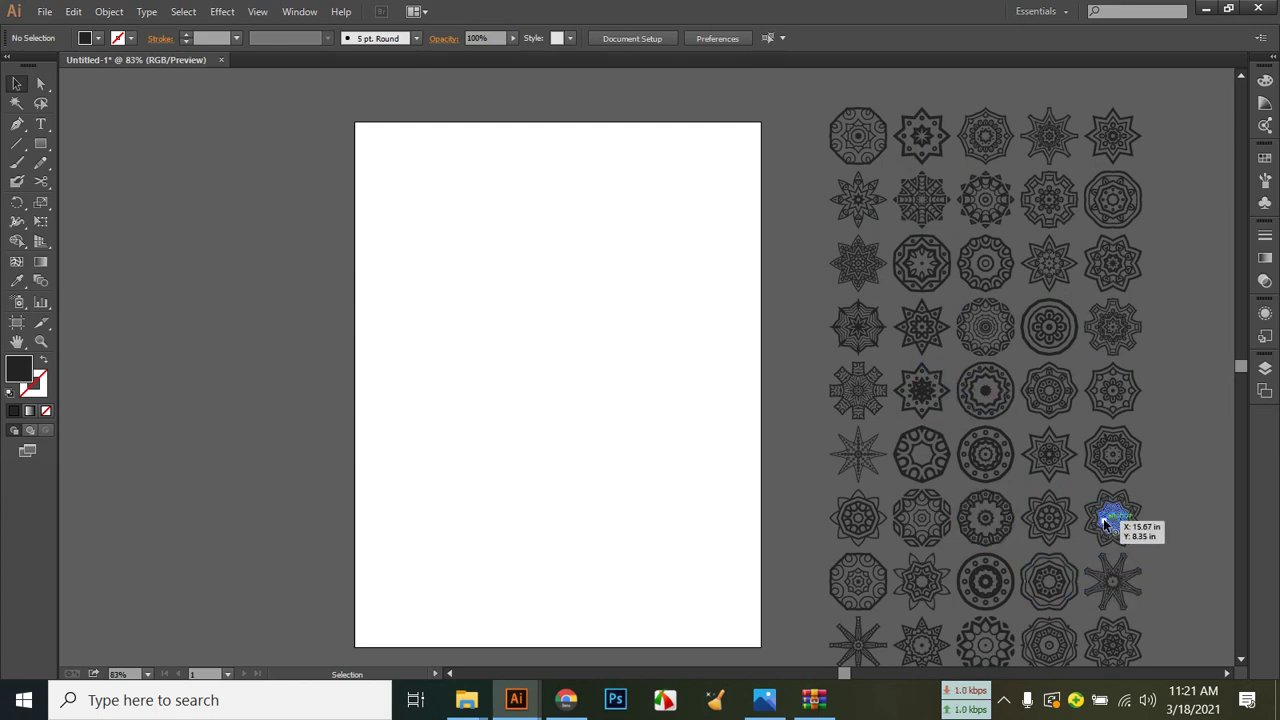
Move the first mandala column across the page to the empty canvas on its left.
left_click_drag(868, 270, 675, 340)
left_click(752, 293)
left_click_drag(665, 261, 262, 188)
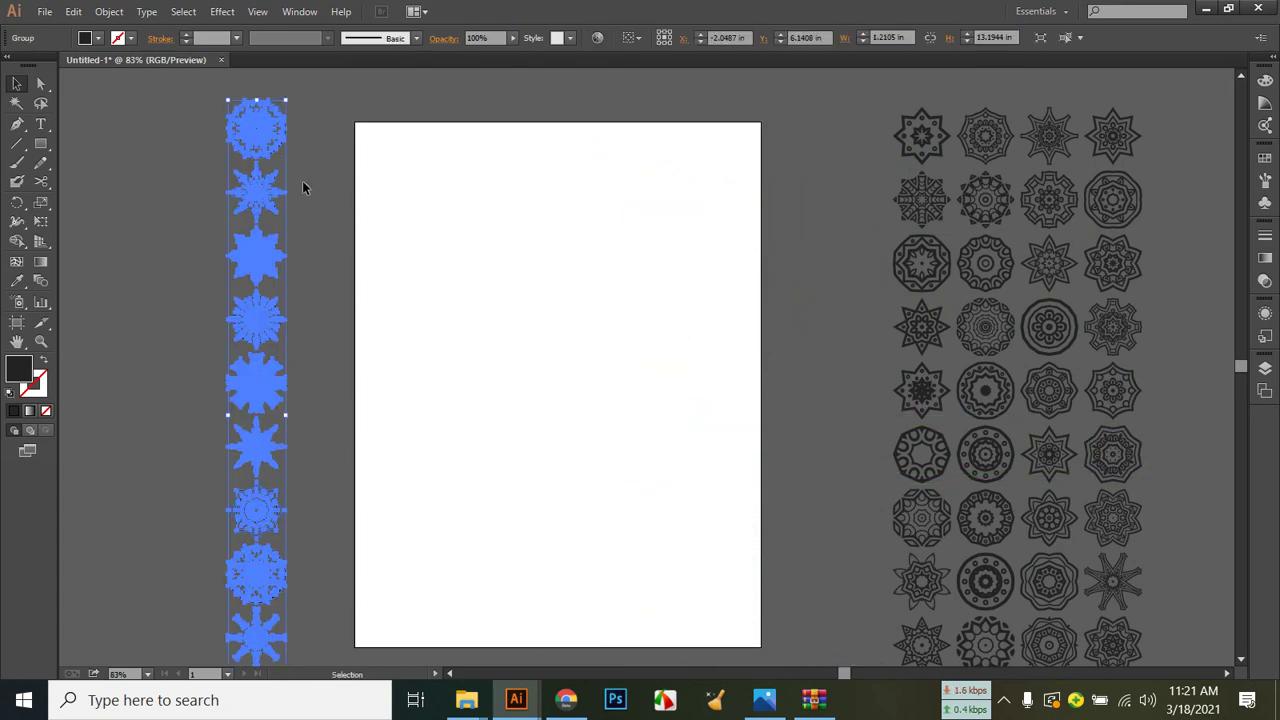
left_click(335, 245)
left_click_drag(251, 251, 221, 237)
Pull the second mandala column slightly away from the remaining three columns and deselect it.
left_click_drag(920, 266, 877, 258)
left_click(785, 305)
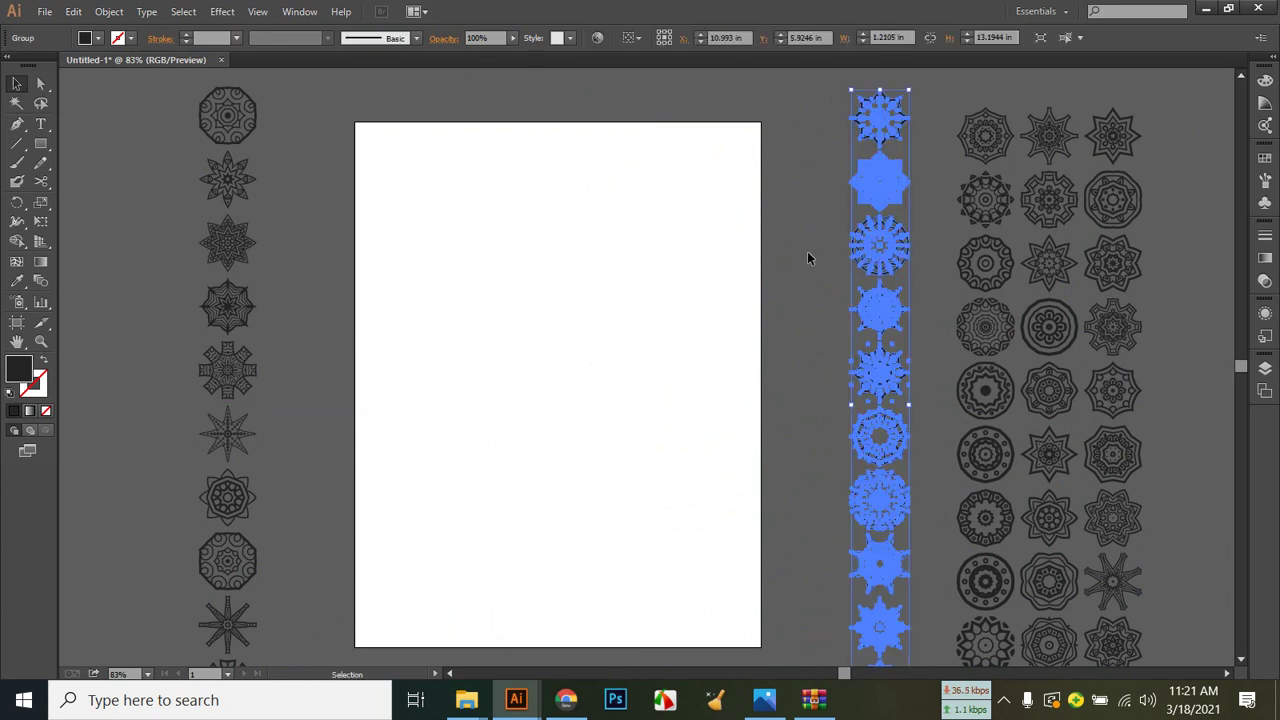
left_click(280, 254)
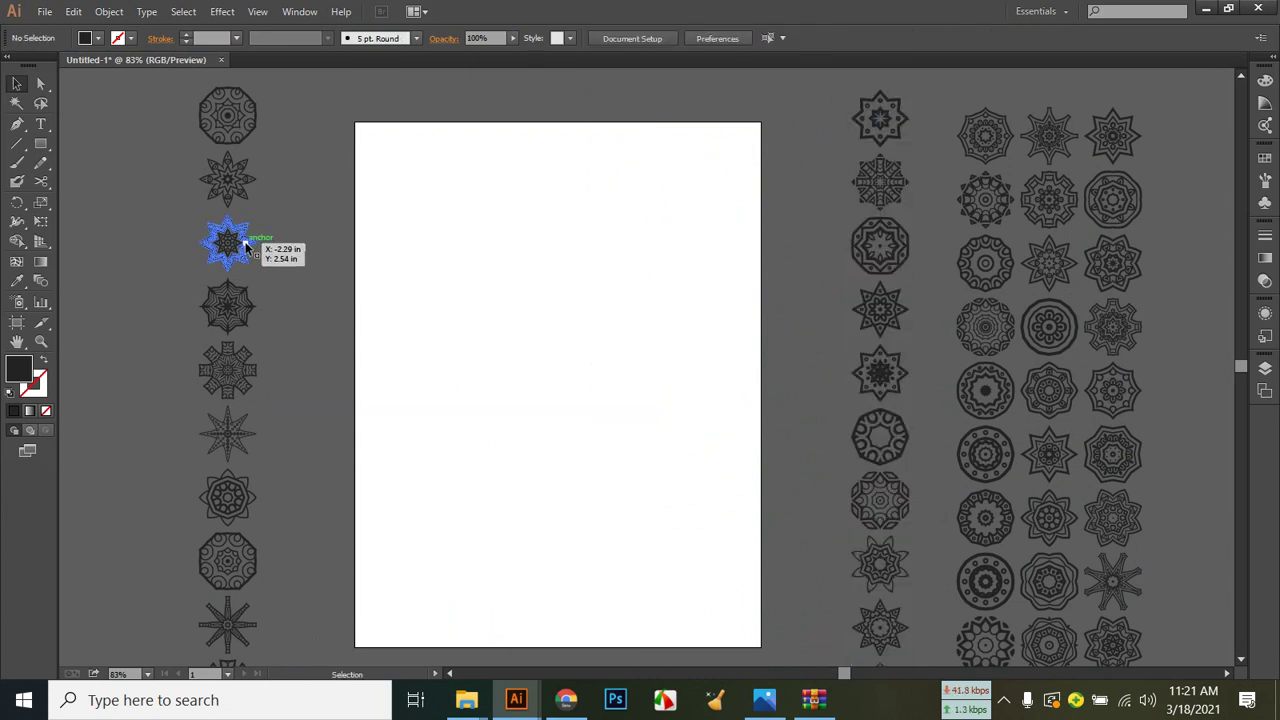
left_click(237, 243)
left_click(285, 270)
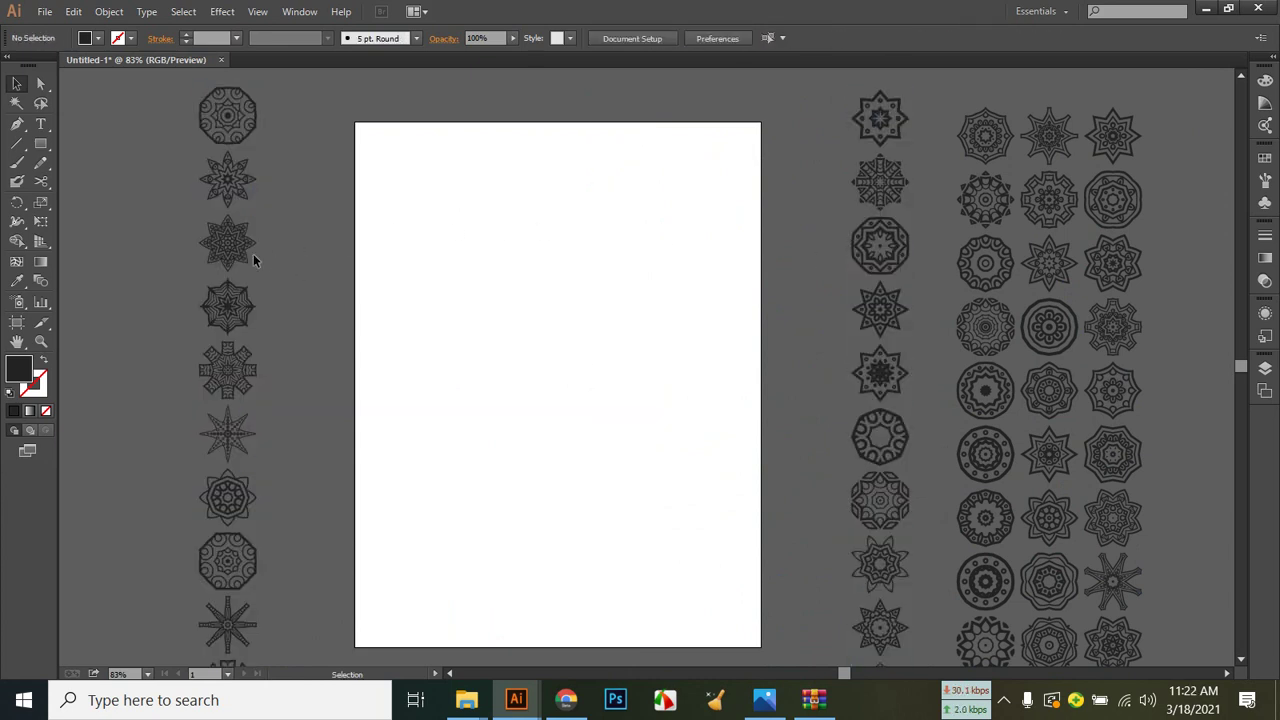
right_click(240, 246)
left_click(240, 246)
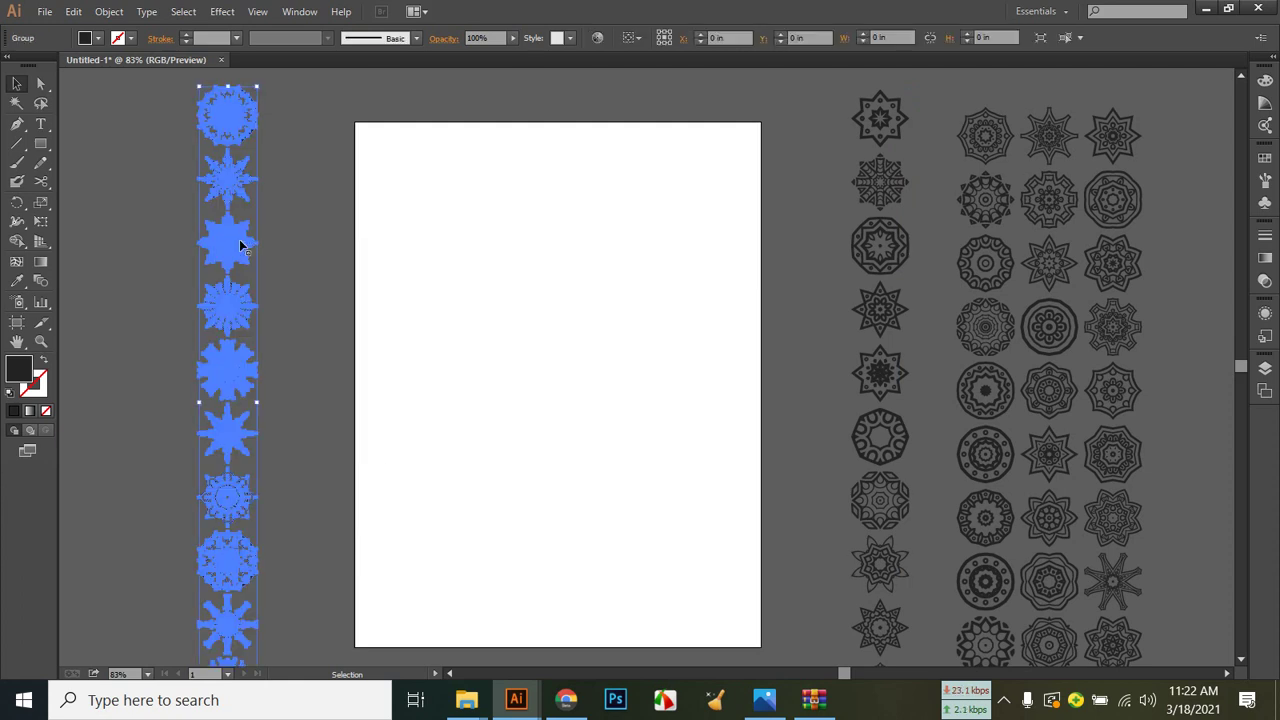
right_click(240, 246)
left_click(352, 178)
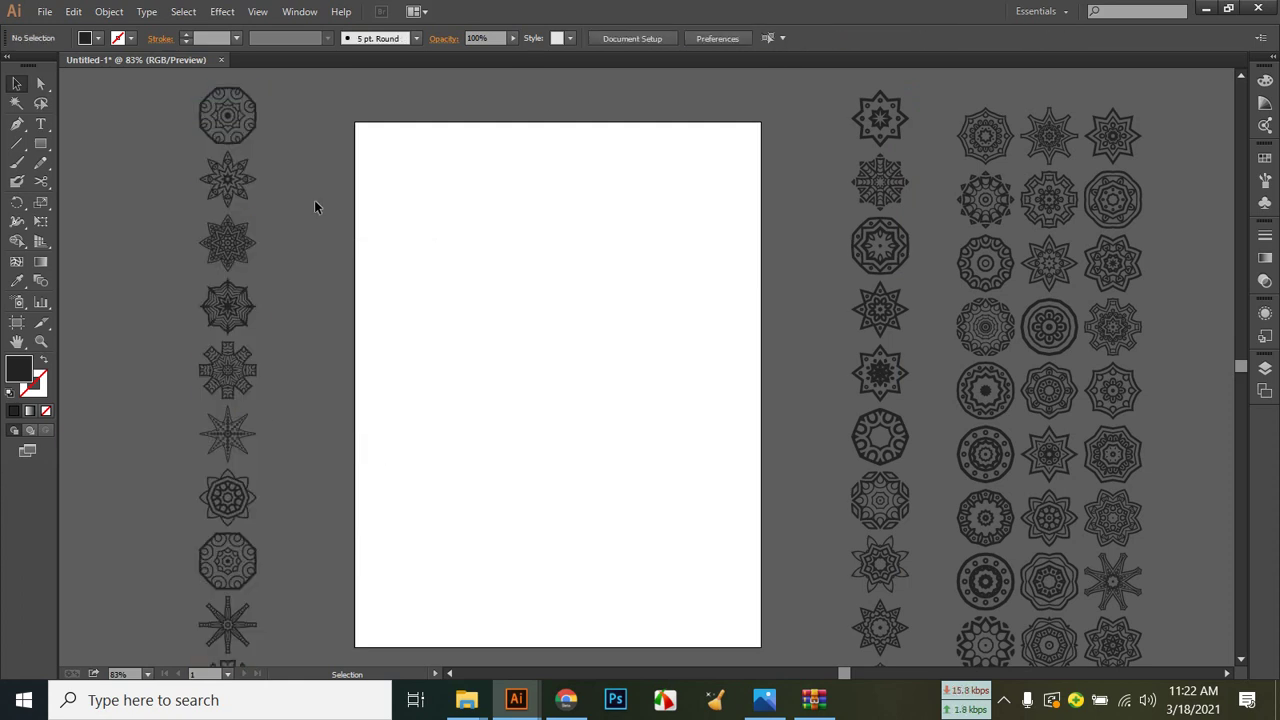
right_click(234, 234)
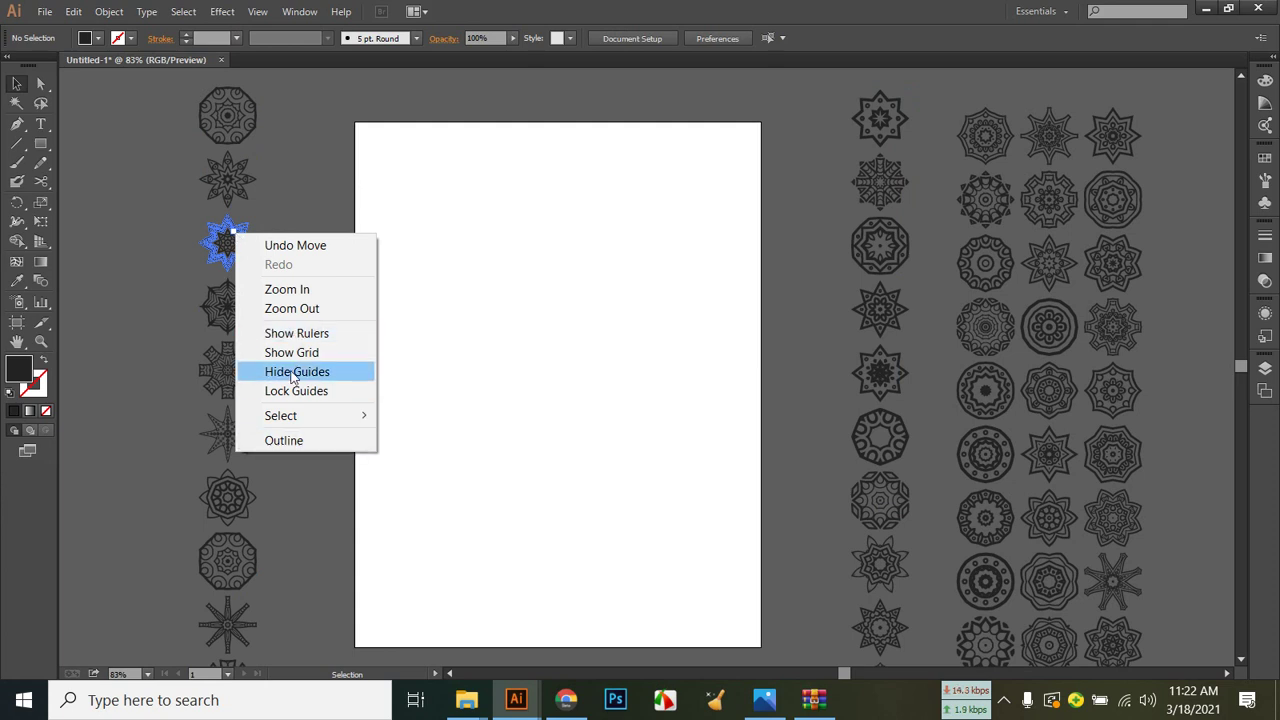
left_click(310, 205)
Ungroup the mandala column left of the page into individual mandalas.
left_click(237, 246)
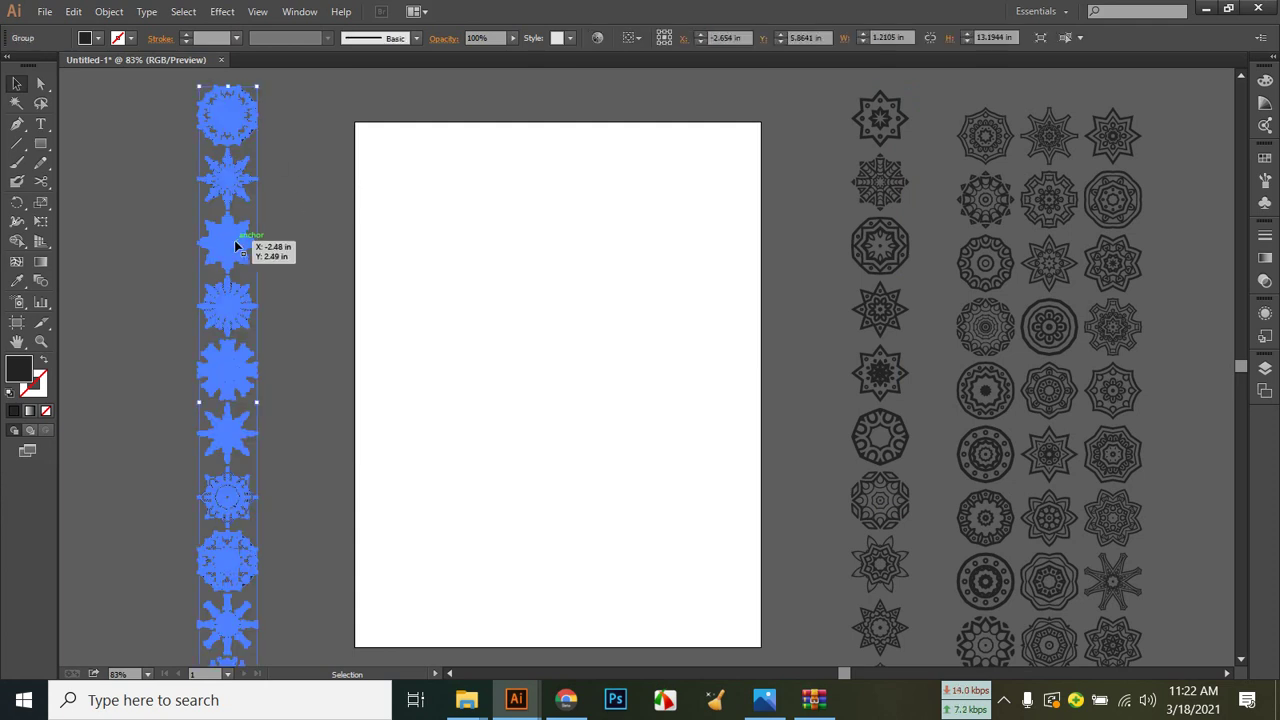
right_click(236, 246)
left_click(297, 344)
left_click(295, 305)
Move the third mandala out of the ungrouped column to the canvas farther left and deselect the artwork.
left_click_drag(228, 243, 121, 250)
left_click_drag(206, 308, 237, 434)
left_click(398, 357)
left_click(403, 372)
scroll(365, 362, "down", 2)
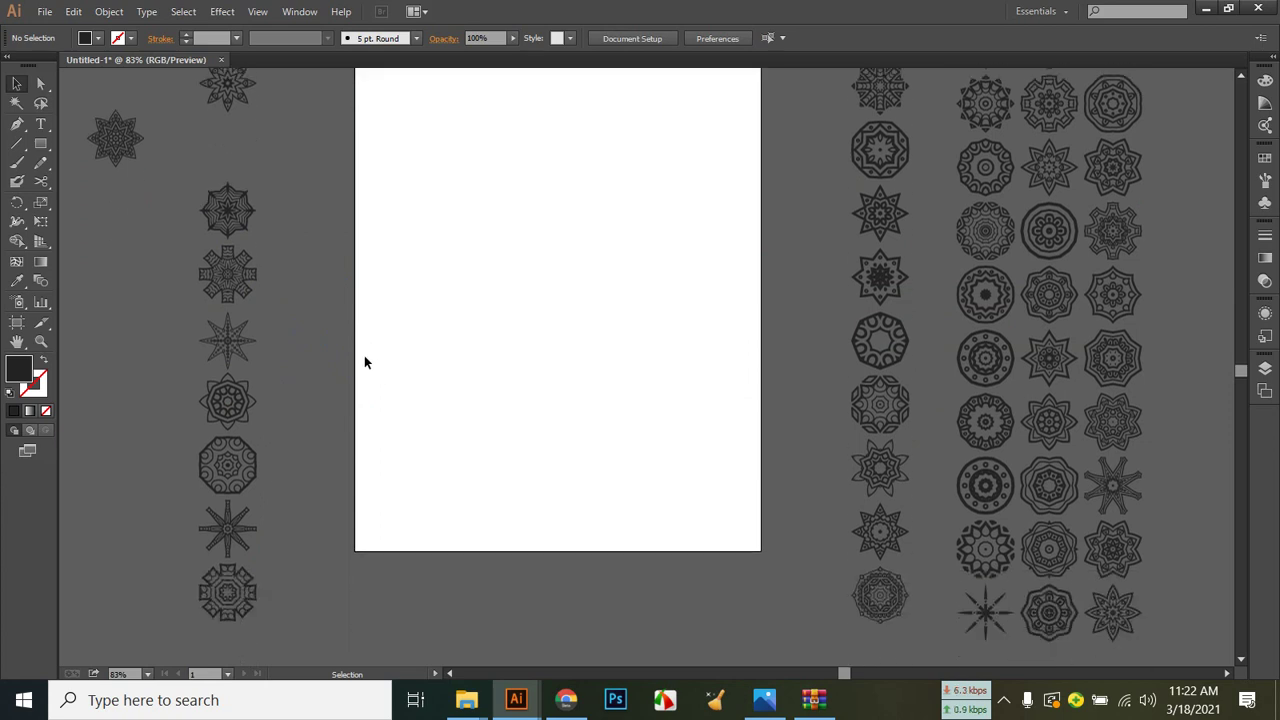
scroll(364, 362, "up", 2)
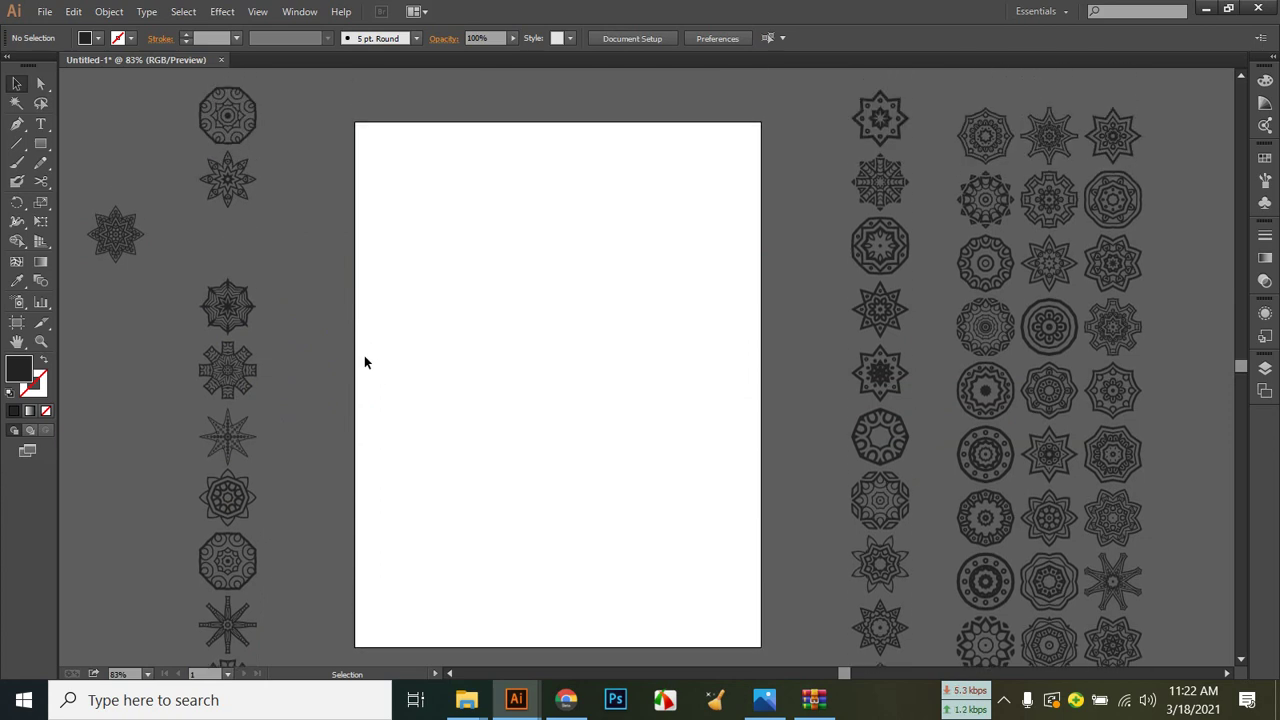
Place the separated mandala near the center of the page, deselect it, and enlarge the view to 300%.
left_click(112, 237)
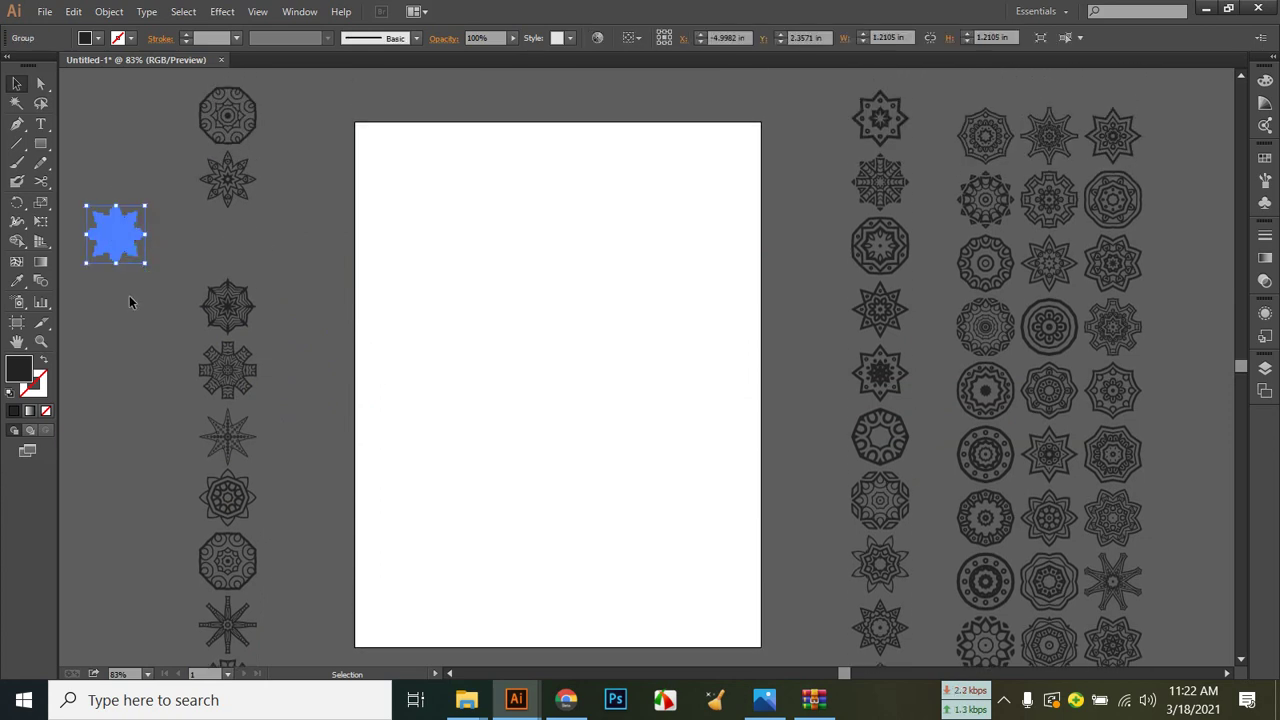
left_click_drag(94, 243, 539, 370)
left_click(548, 245)
left_click_drag(558, 372, 558, 372)
key("ctrl+plus")
key("ctrl+plus")
key("ctrl+plus")
key("ctrl+plus")
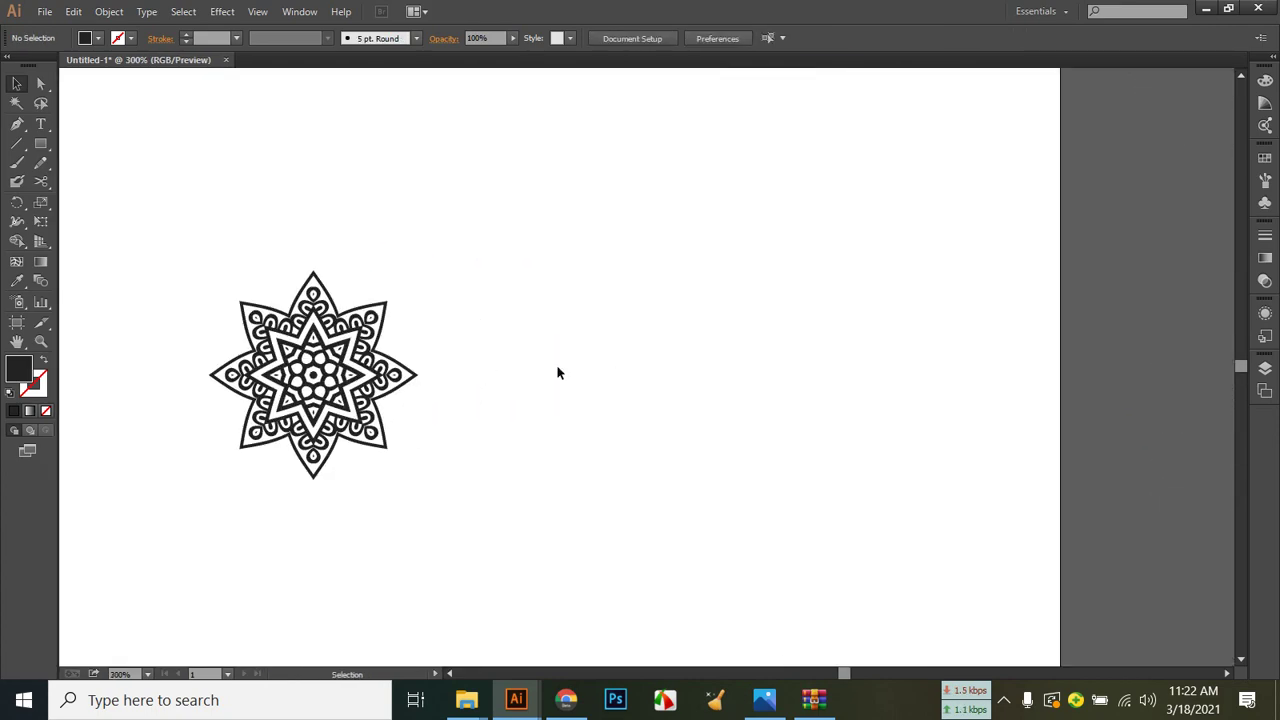
Ungroup the eight-pointed mandala on the page into its component shapes.
left_click(330, 372)
left_click(523, 403)
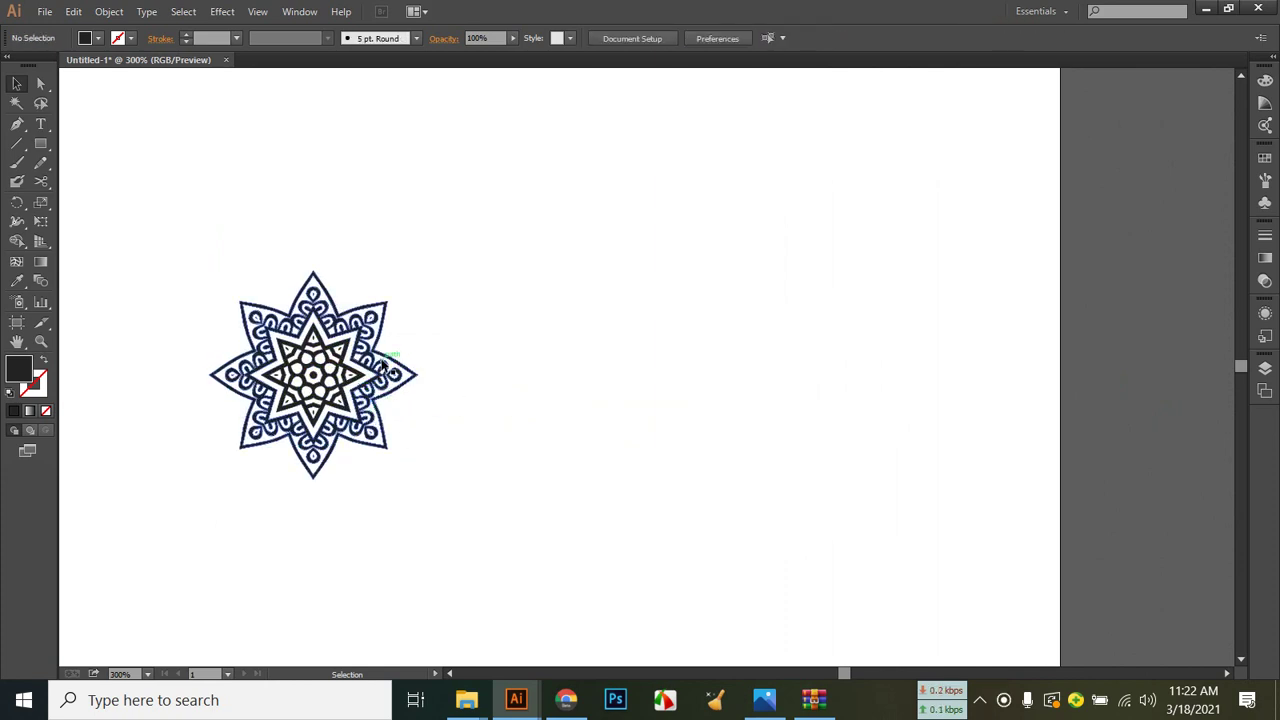
right_click(328, 340)
left_click(275, 340)
right_click(272, 340)
left_click(277, 437)
Move the mandala's outer ring to the right of its inner star and deselect it.
left_click(385, 390)
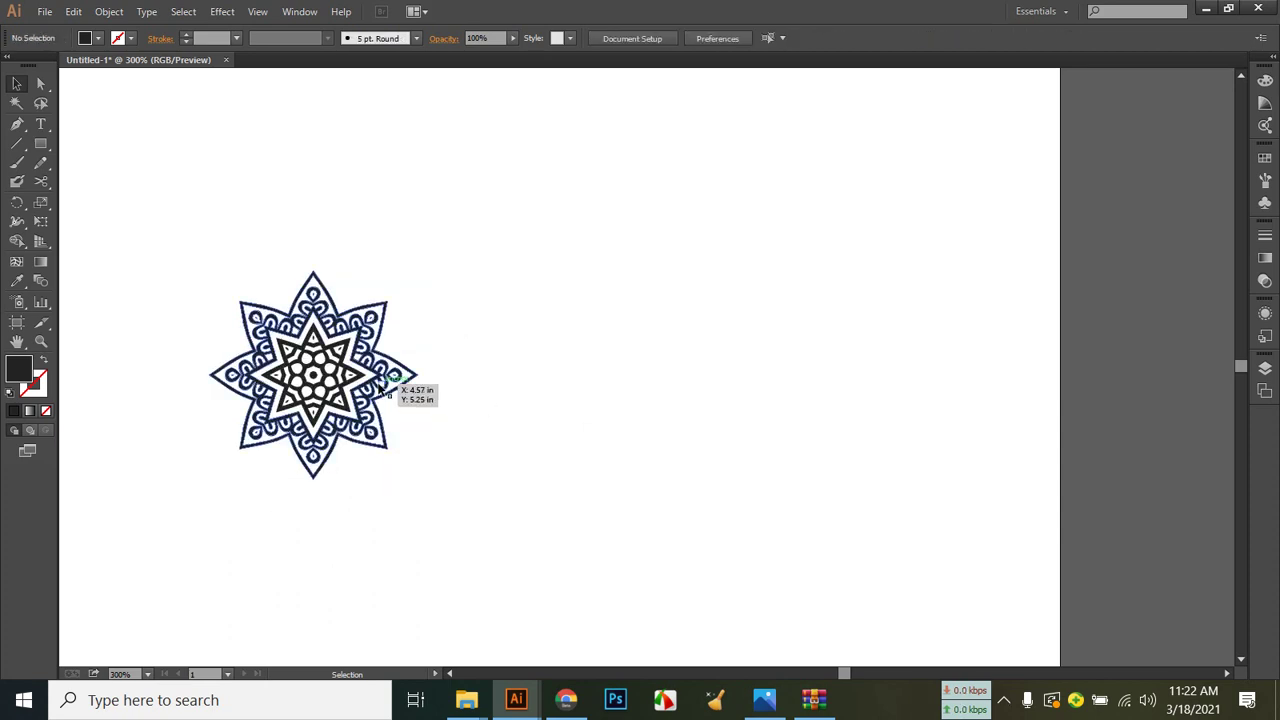
left_click_drag(329, 313, 626, 280)
left_click(800, 550)
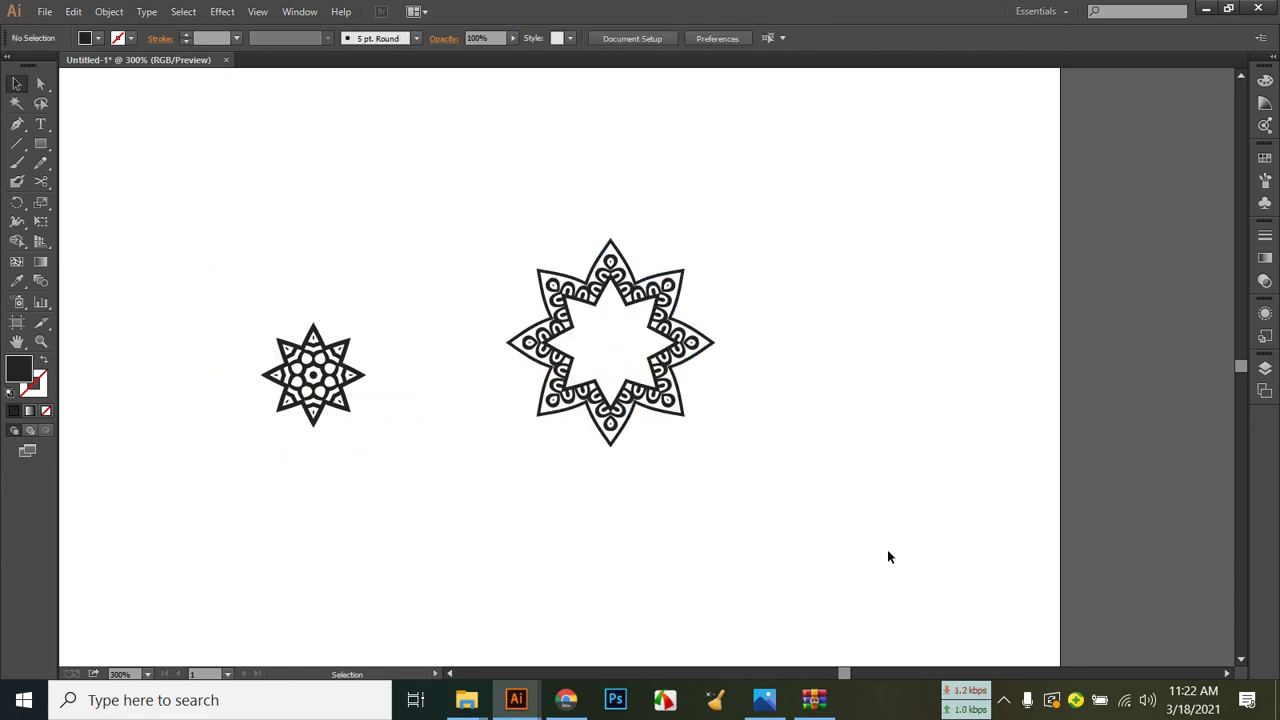
Try moving the inner star off its small tick marks and placing it between them and the outer ring.
left_click_drag(318, 376, 190, 228)
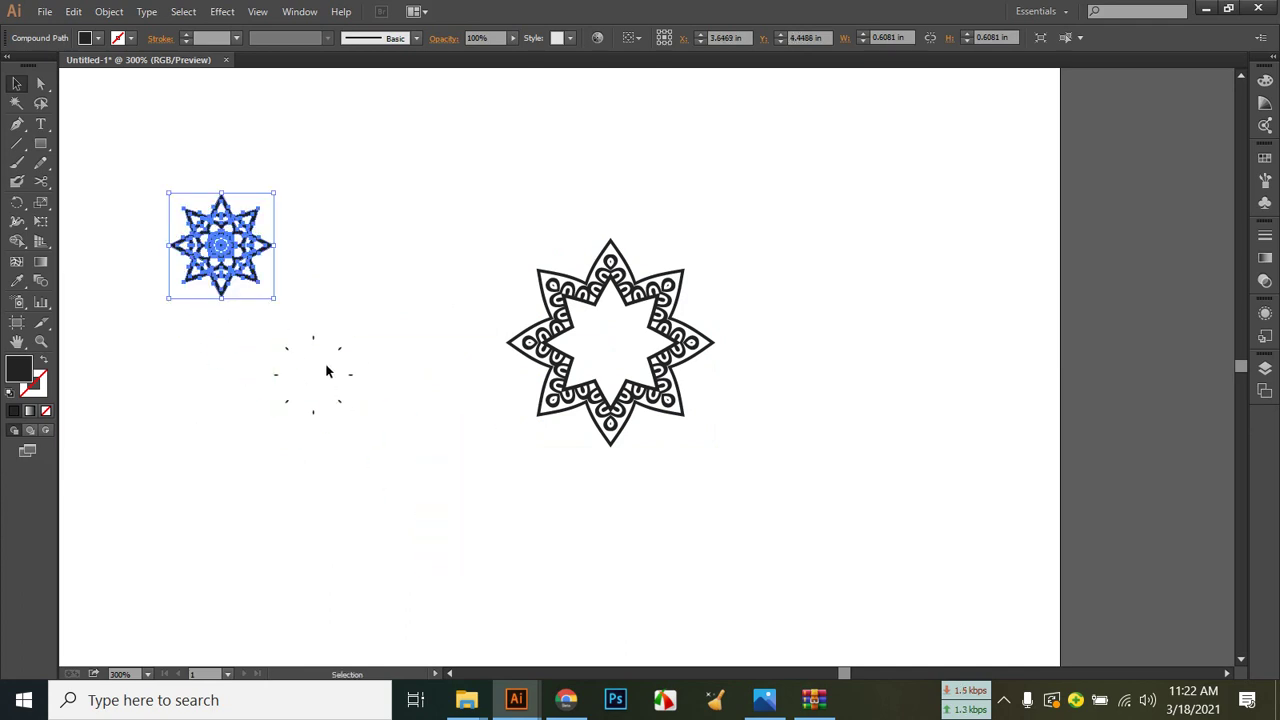
left_click(300, 252)
right_click(221, 252)
left_click(224, 243)
right_click(224, 240)
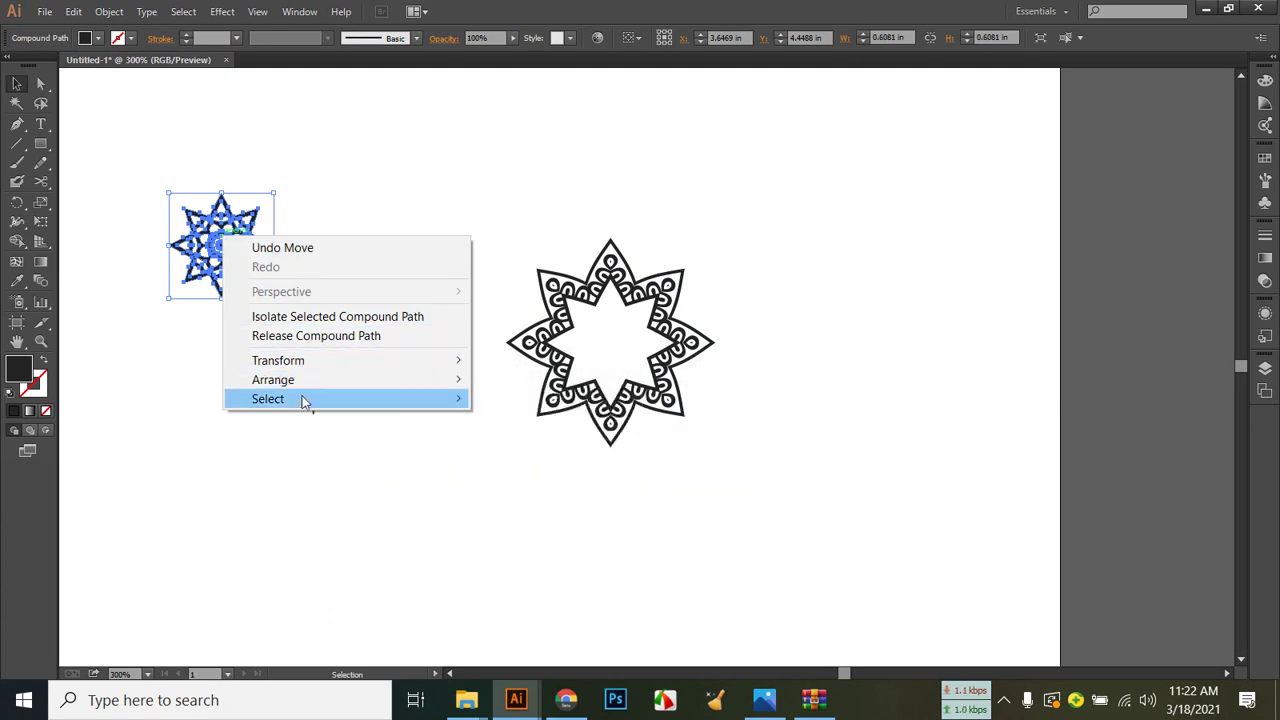
left_click(252, 215)
right_click(252, 214)
left_click(252, 214)
left_click(245, 230)
left_click_drag(245, 238, 427, 362)
left_click(445, 480)
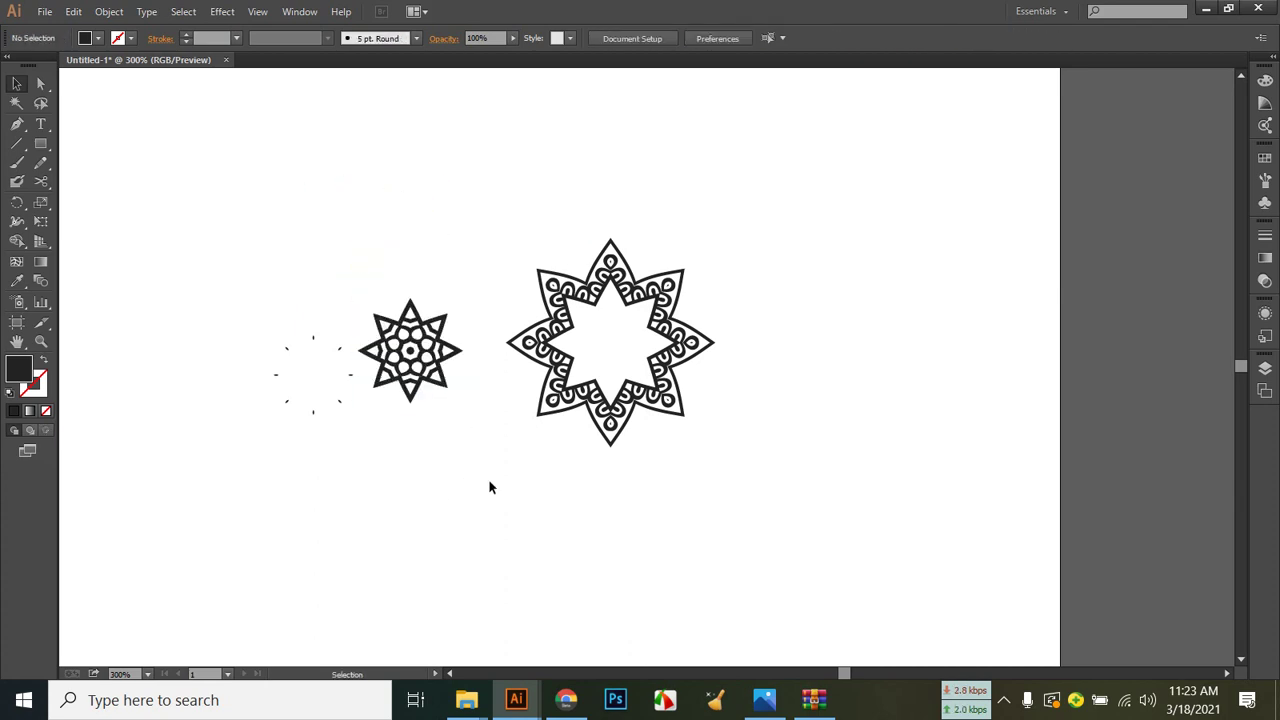
Examine which object commands are available for splitting the outer ring's compound path further.
left_click(560, 310)
right_click(563, 308)
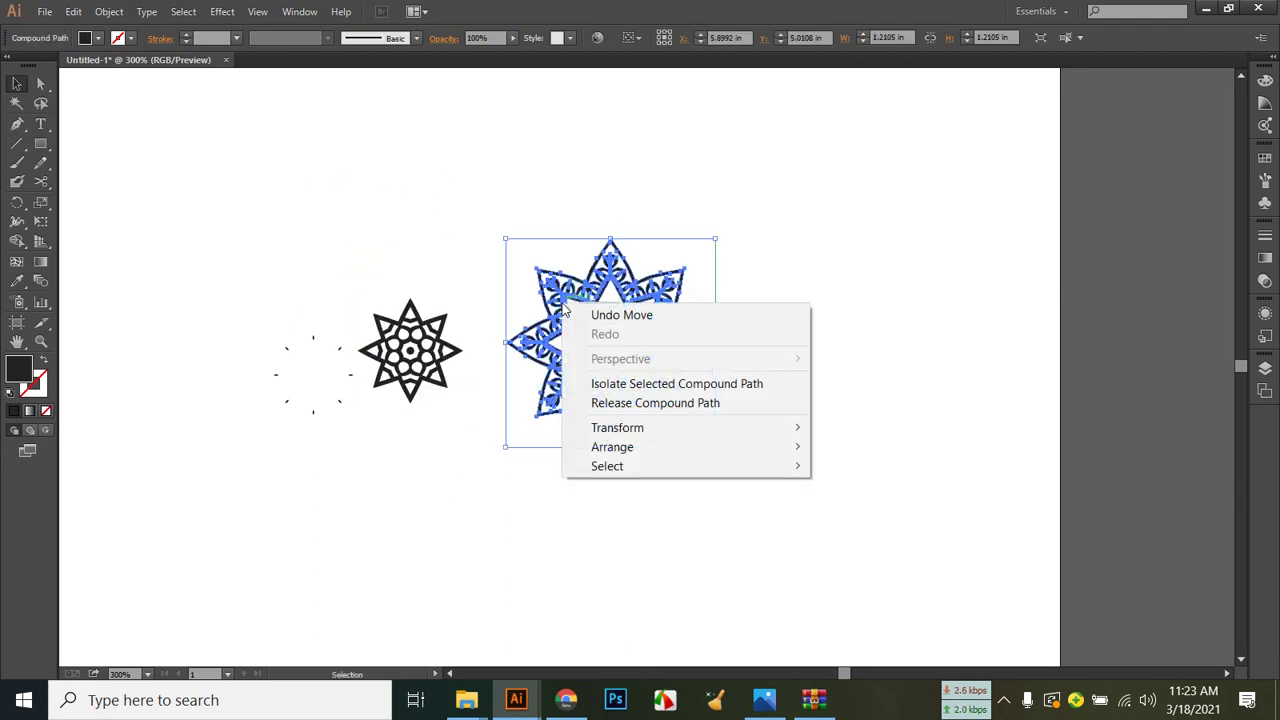
right_click(566, 294)
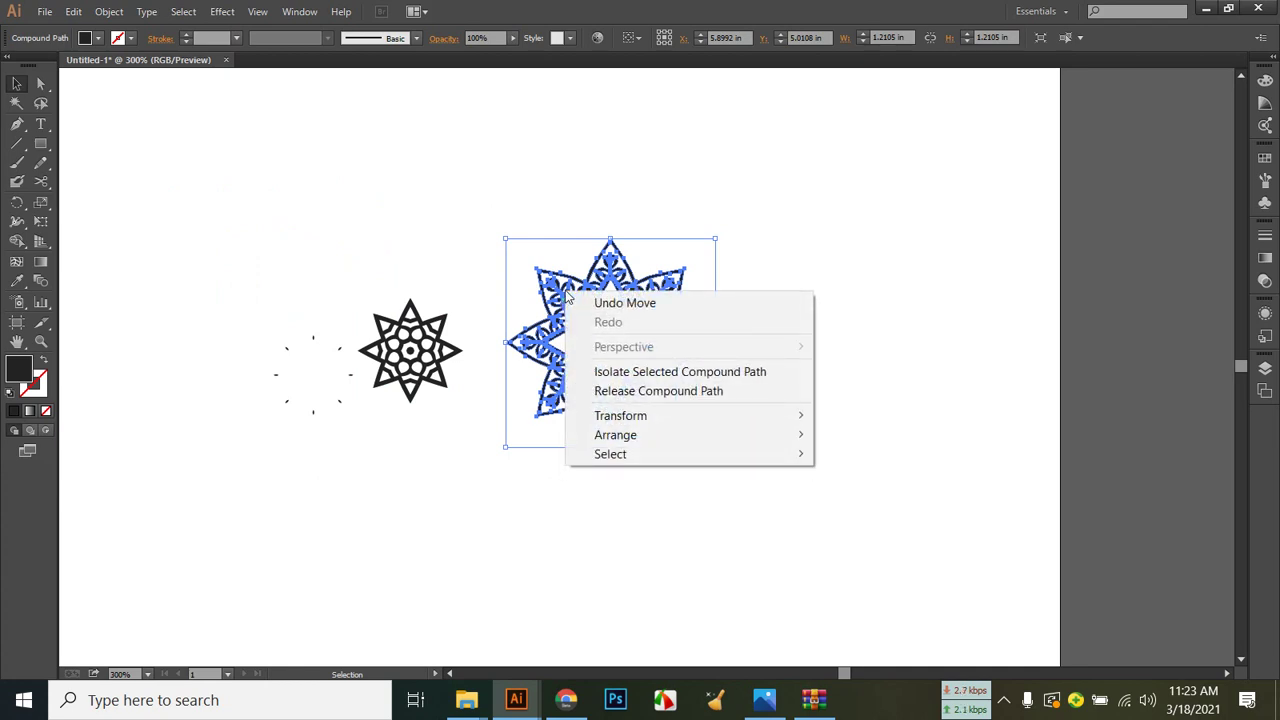
right_click(555, 283)
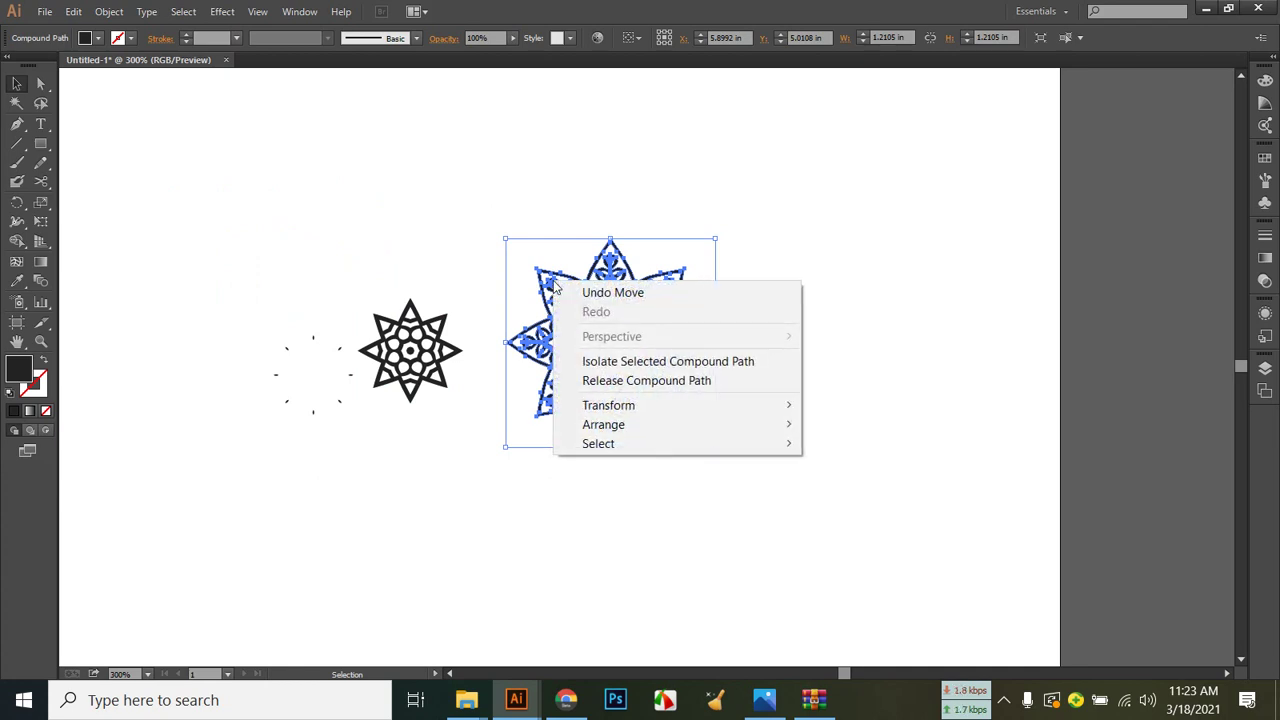
left_click(914, 264)
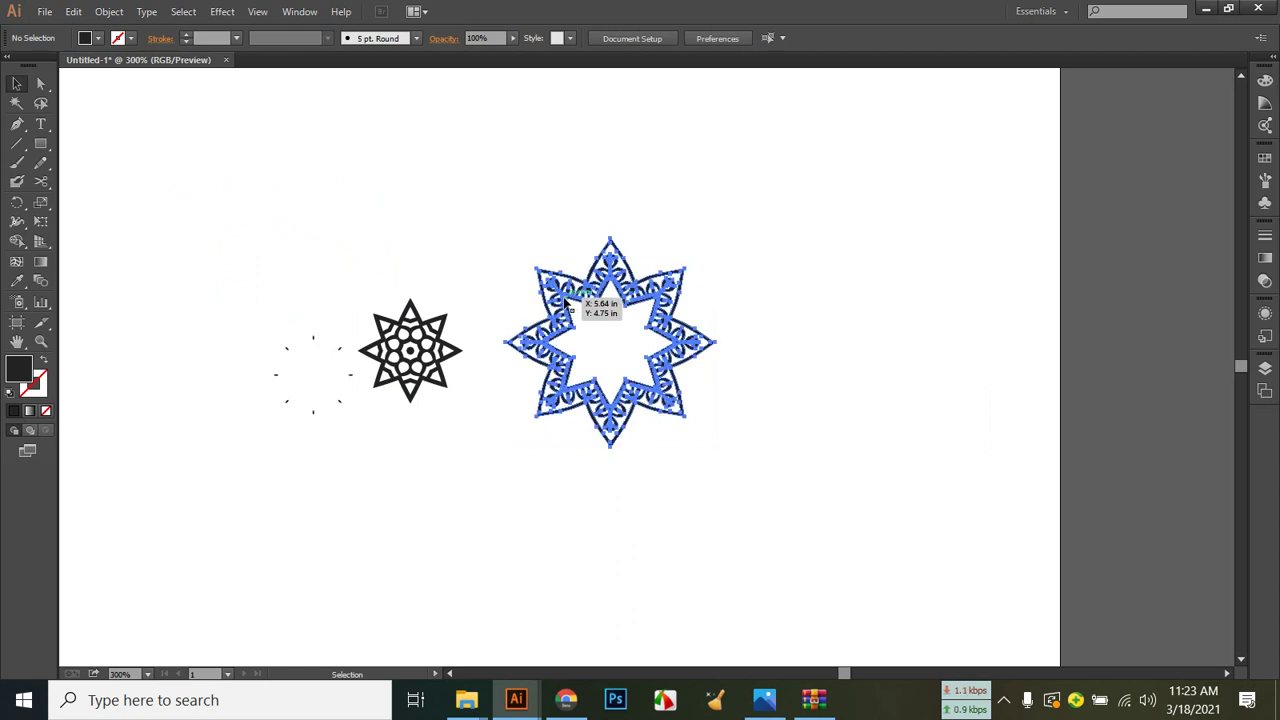
left_click(568, 292)
left_click(109, 11)
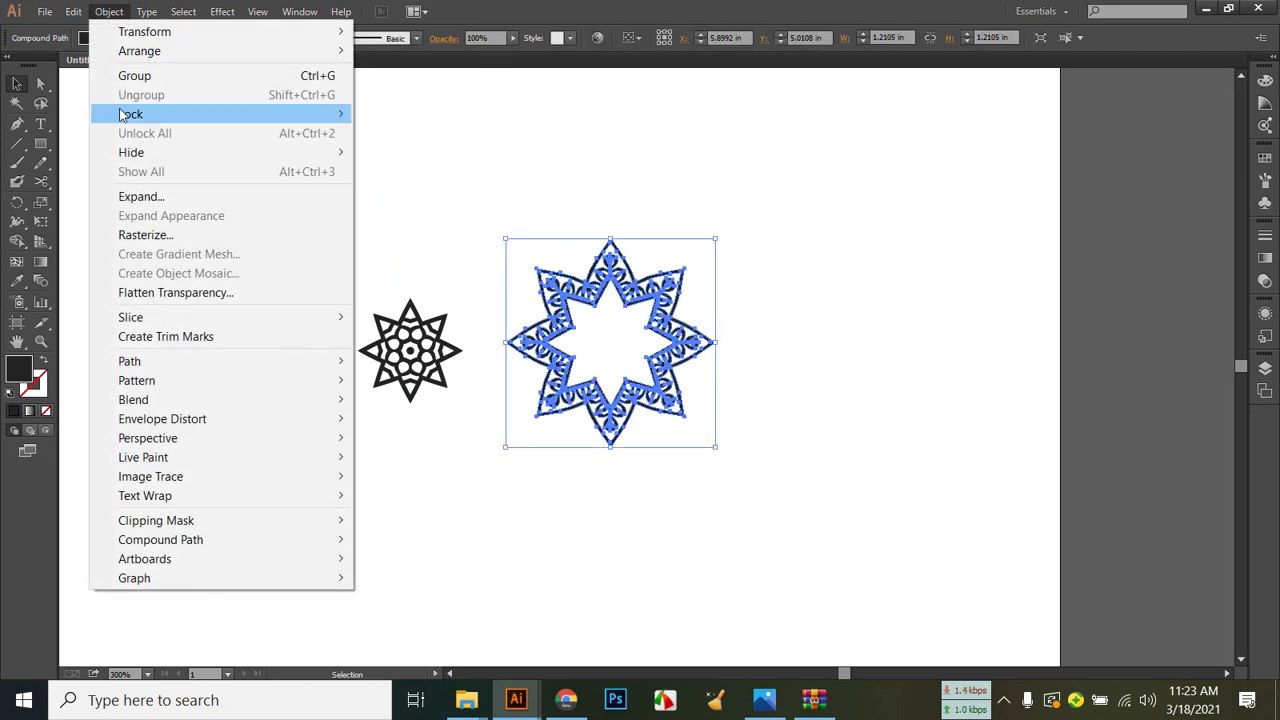
left_click(829, 320)
Try moving the outer ring farther up and right, check its compound path commands, and deselect it.
left_click_drag(663, 284, 818, 240)
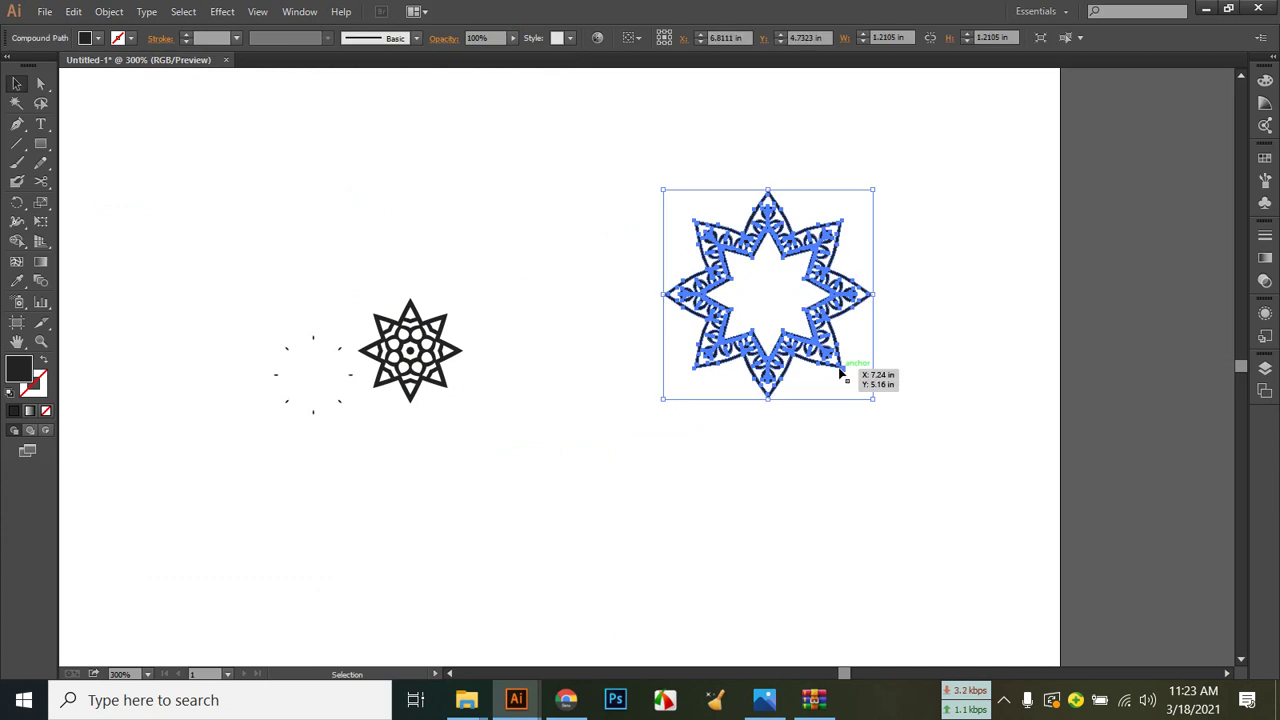
right_click(817, 253)
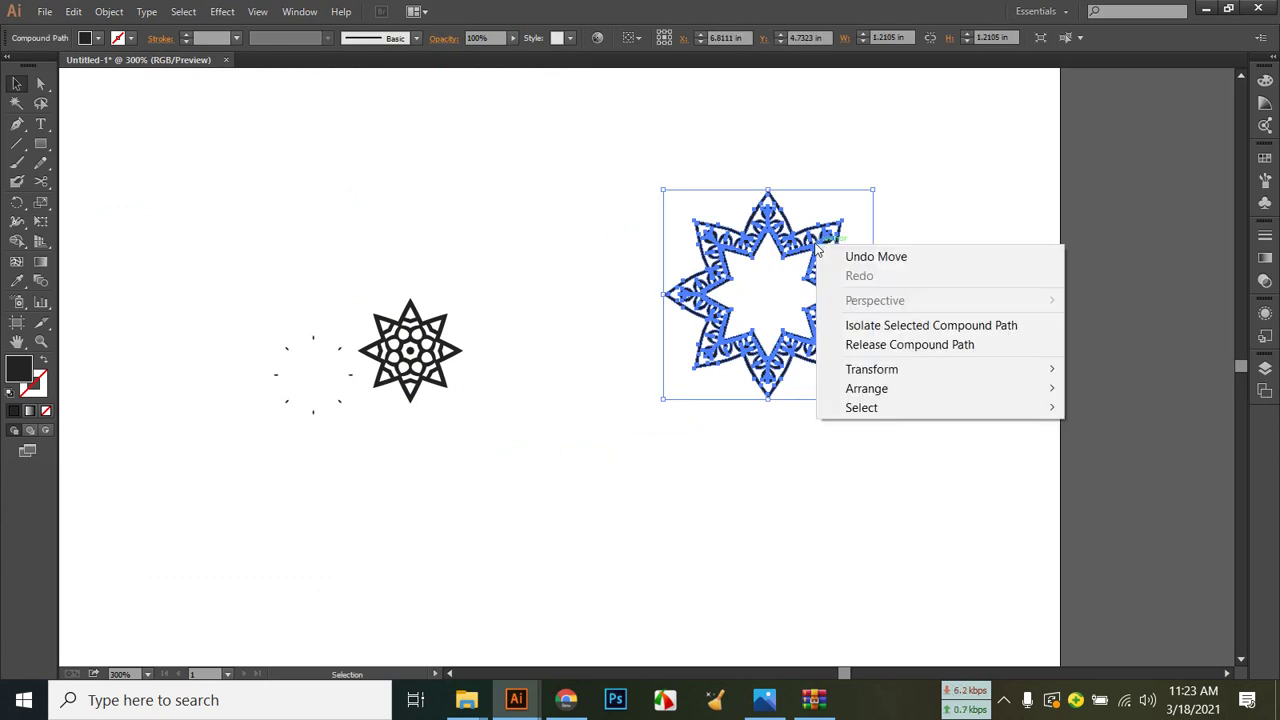
right_click(809, 256)
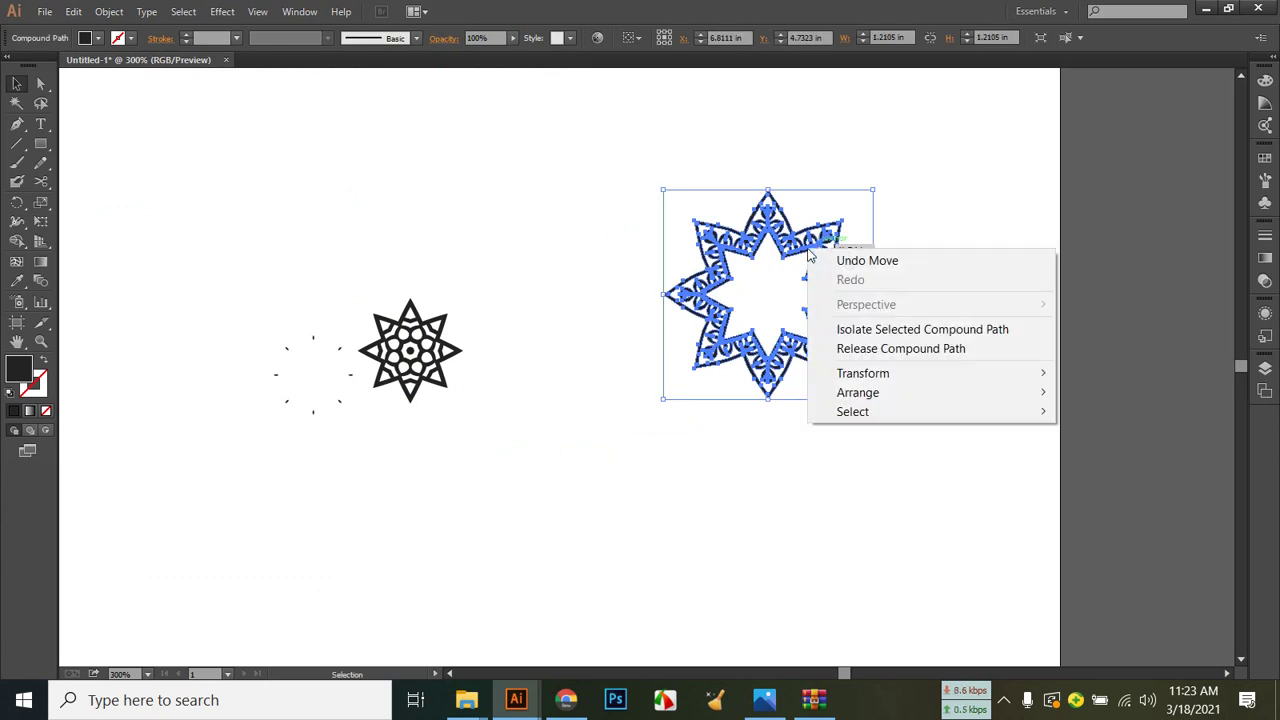
right_click(824, 244)
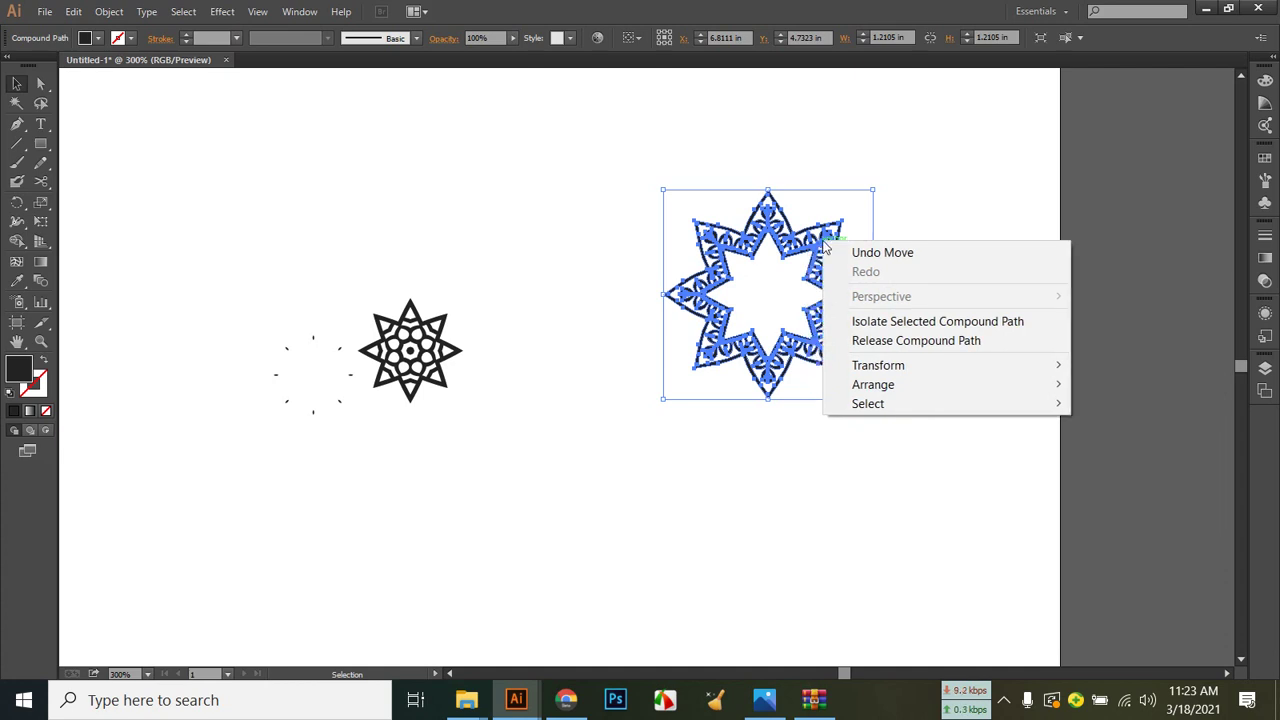
left_click(818, 620)
Undo the latest moves of the outer ring and the inner star.
key("ctrl+z")
key("ctrl+z")
key("ctrl+z")
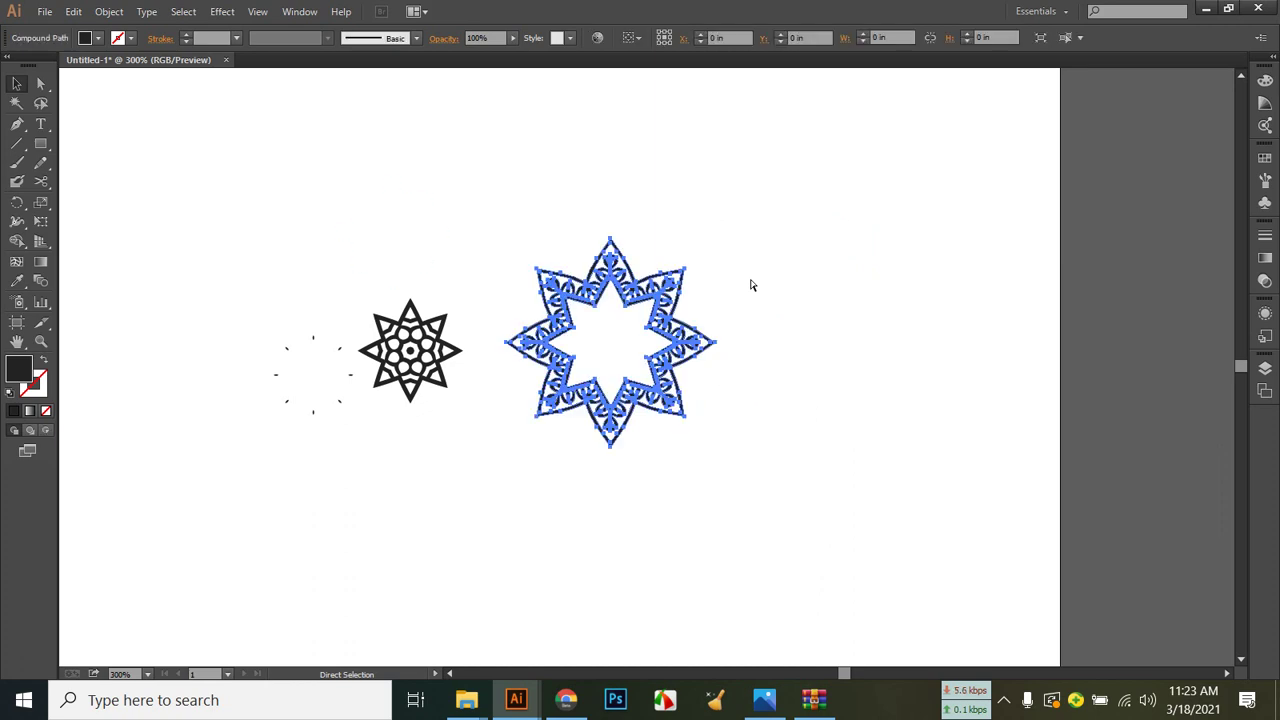
key("ctrl+z")
key("ctrl+z")
key("ctrl+z")
key("ctrl+z")
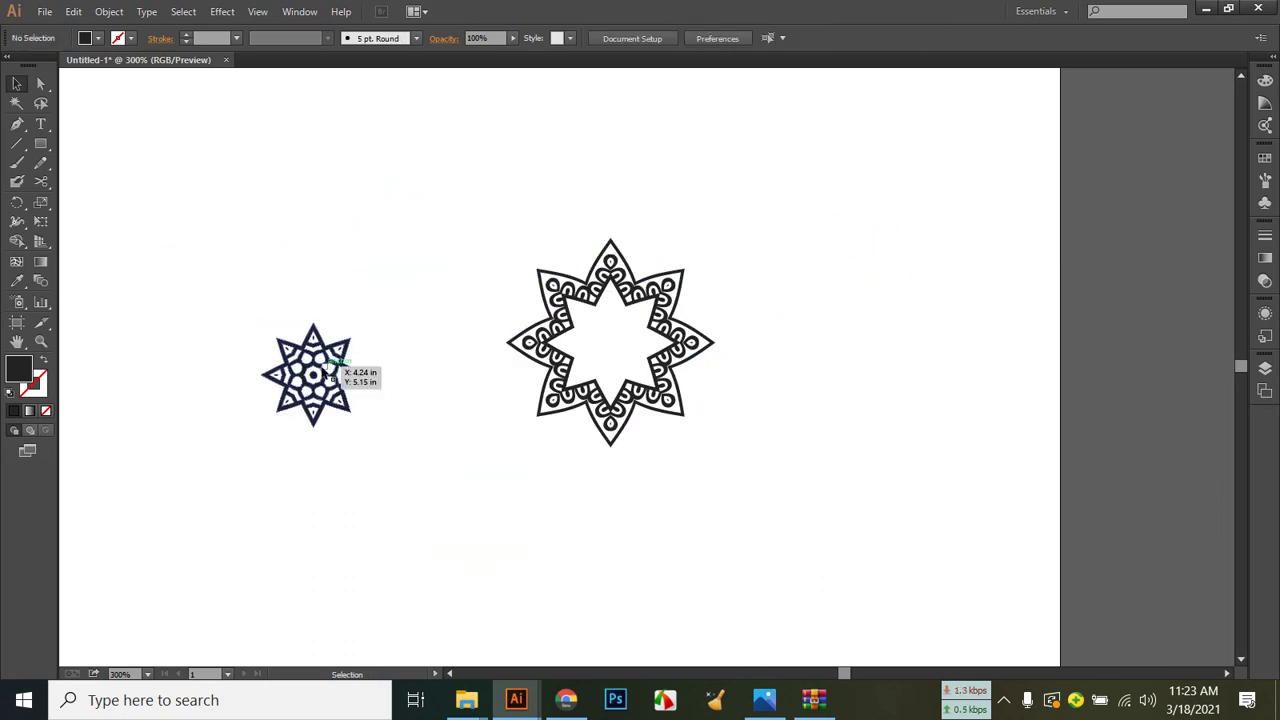
Undo the earlier moves that separated the mandala's outer ring from its inner star.
key("ctrl+z")
key("ctrl+z")
key("ctrl+z")
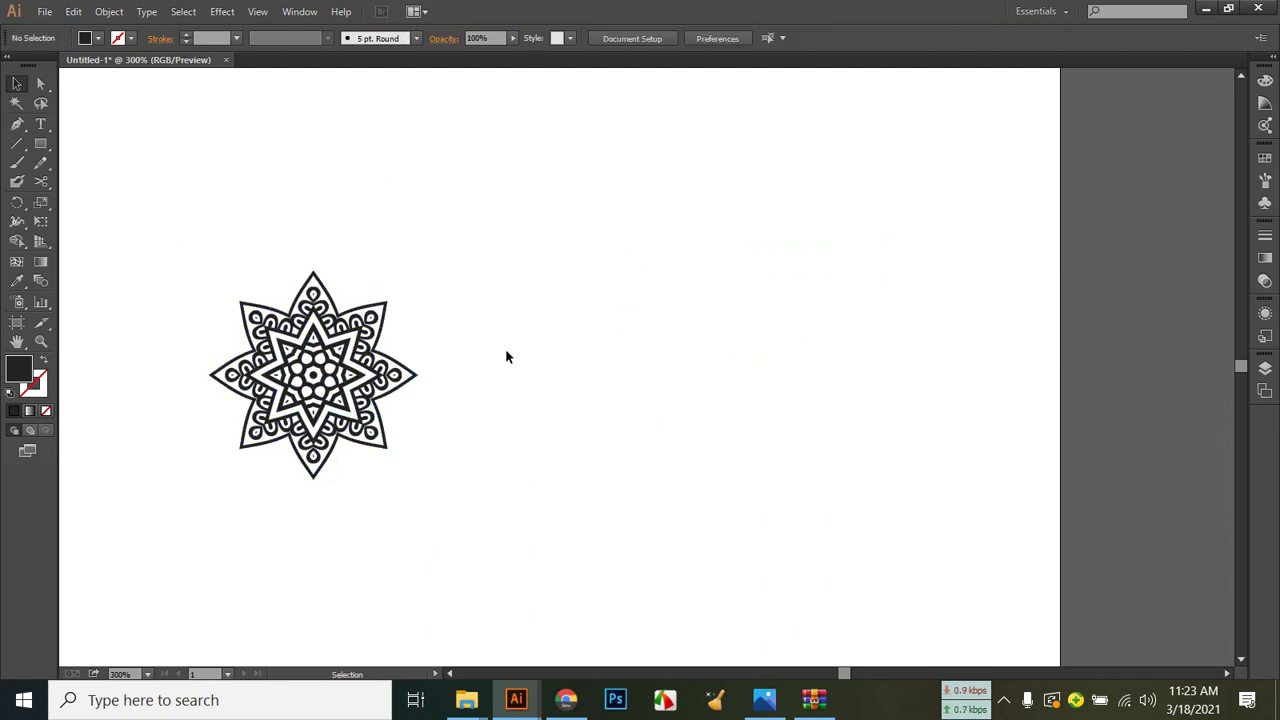
Examine the sunburst behind the welder on the T-shirt image 11.jpg in Photos, and return to Illustrator.
left_click(765, 702)
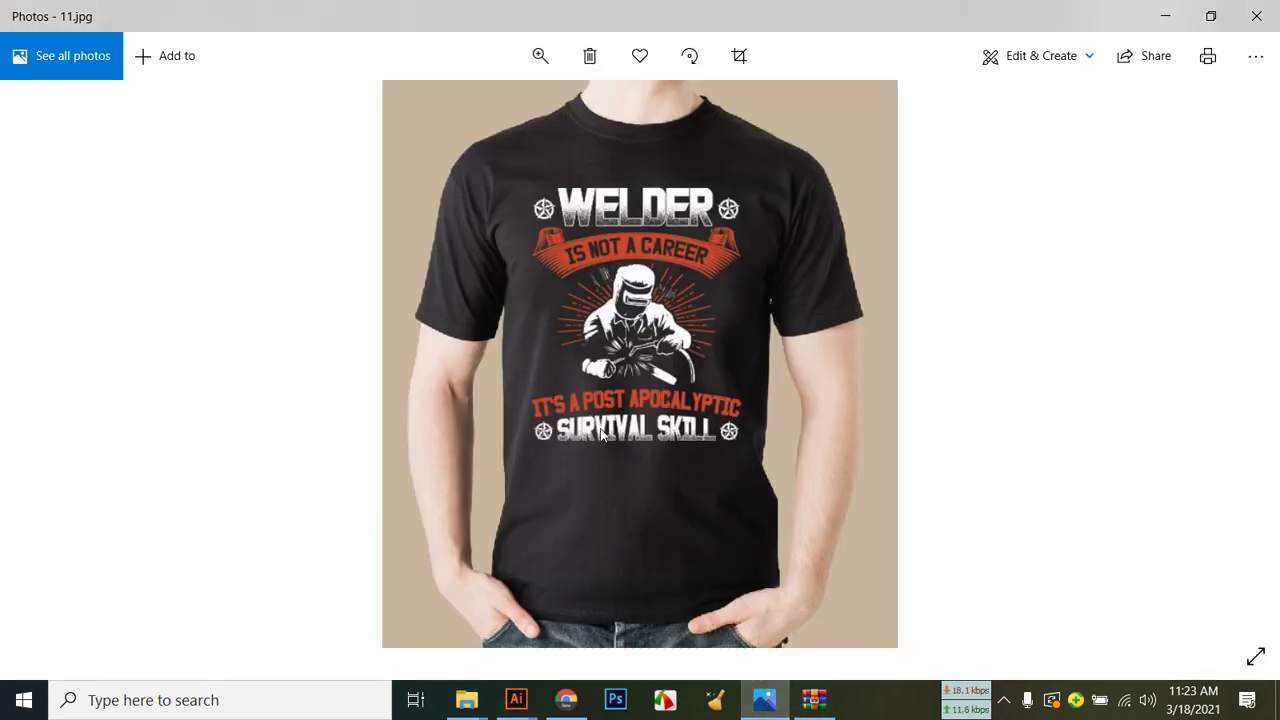
left_click(765, 702)
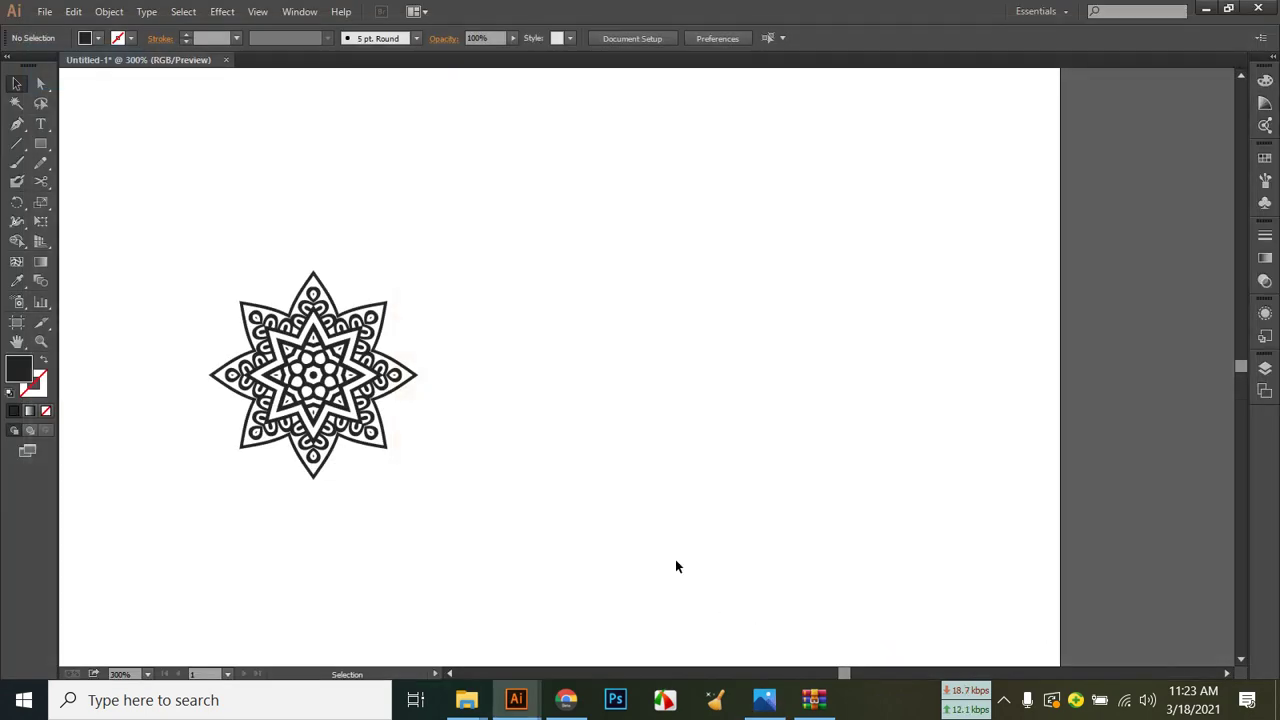
left_click(763, 697)
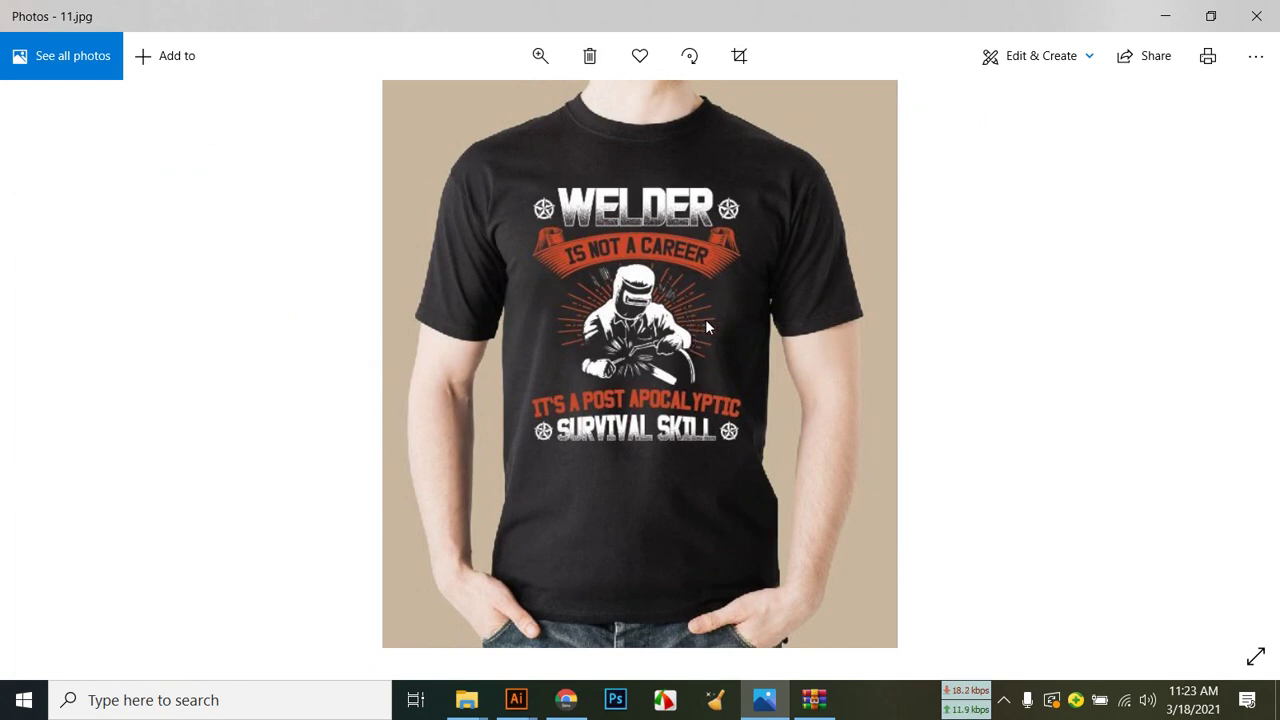
left_click(763, 699)
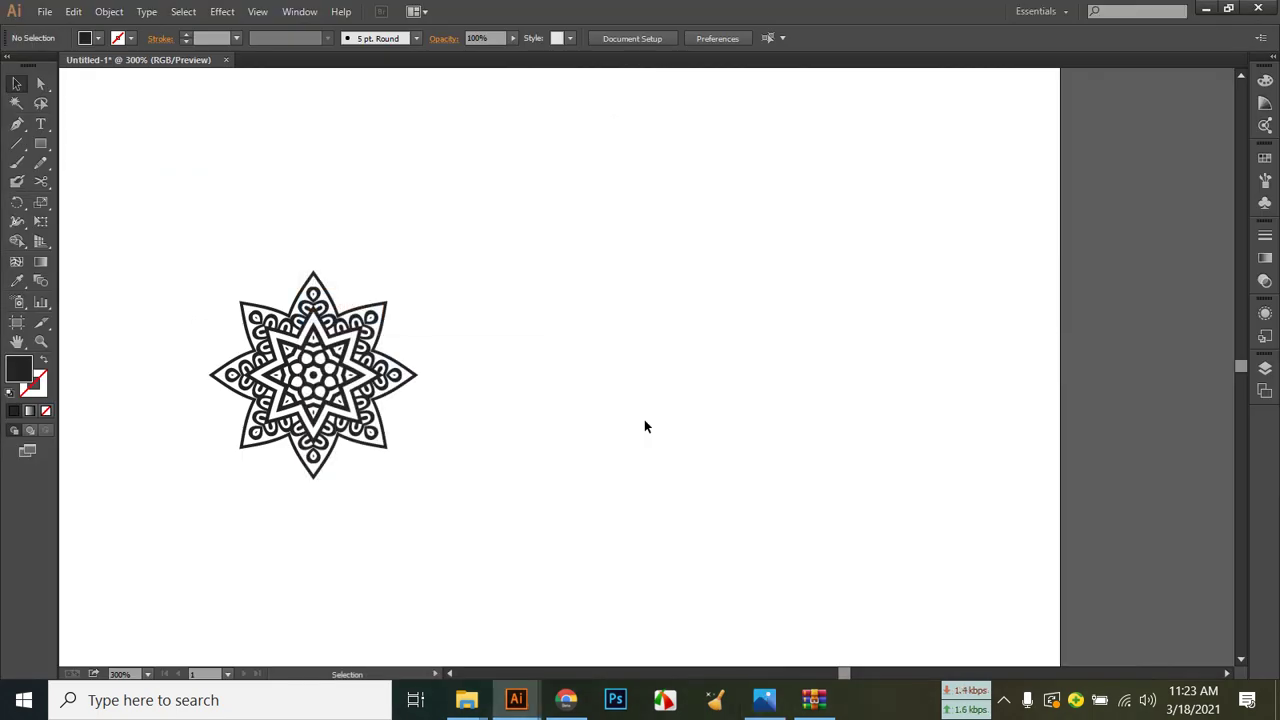
Delete all parts of the mandala from the artboard.
left_click_drag(206, 265, 640, 523)
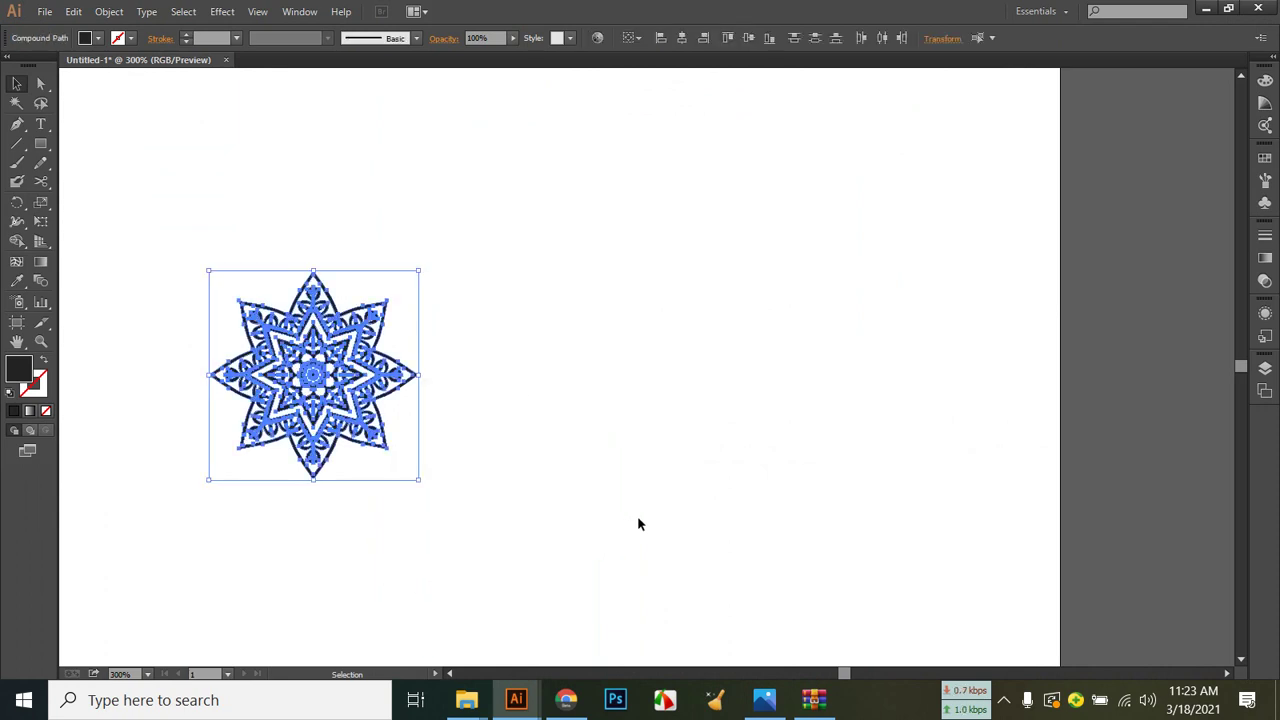
key("Delete")
key("space")
left_click_drag(629, 511, 817, 528)
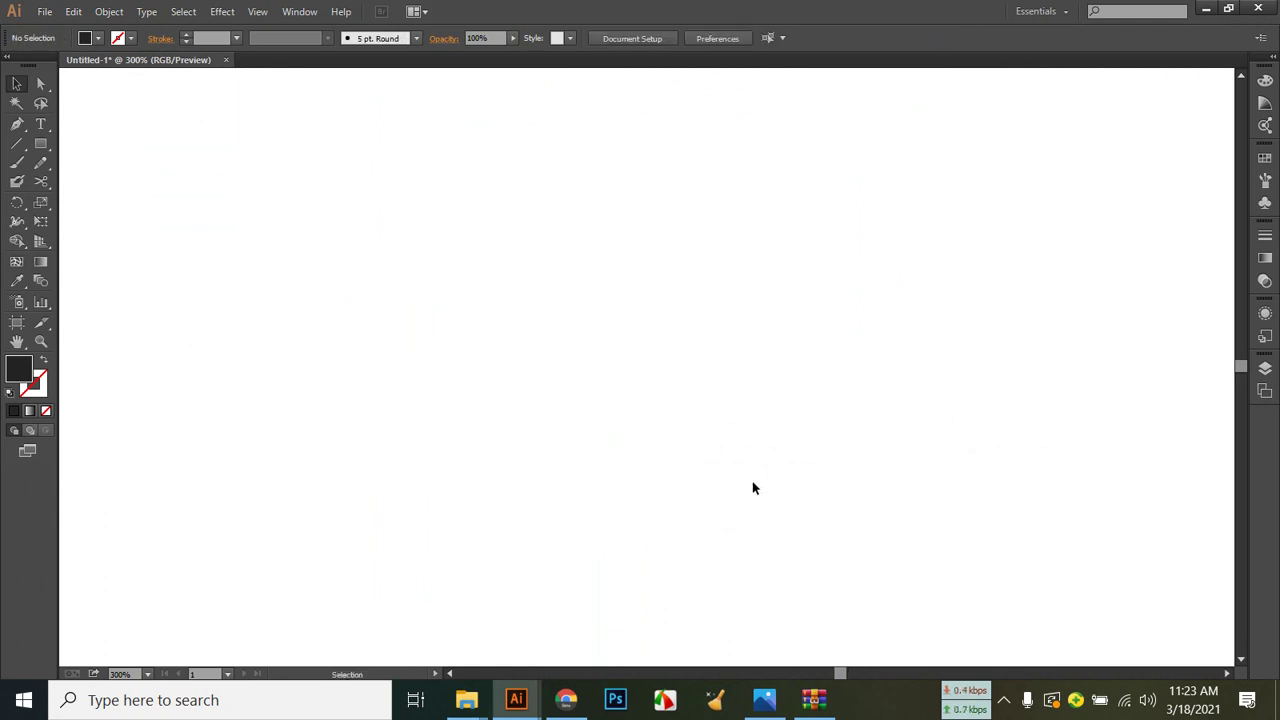
Draw a circle about 1.36 in across on the artboard and swap its fill and stroke.
left_click_drag(41, 143, 136, 183)
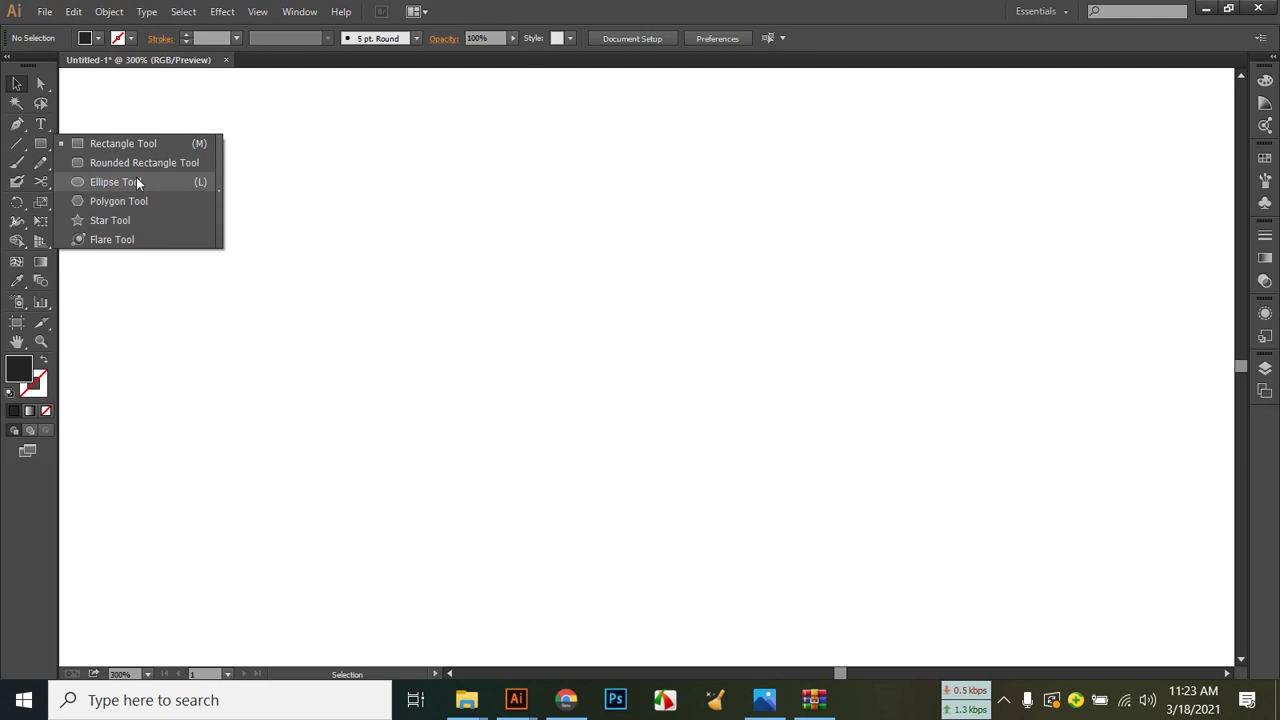
left_click_drag(137, 182, 136, 182)
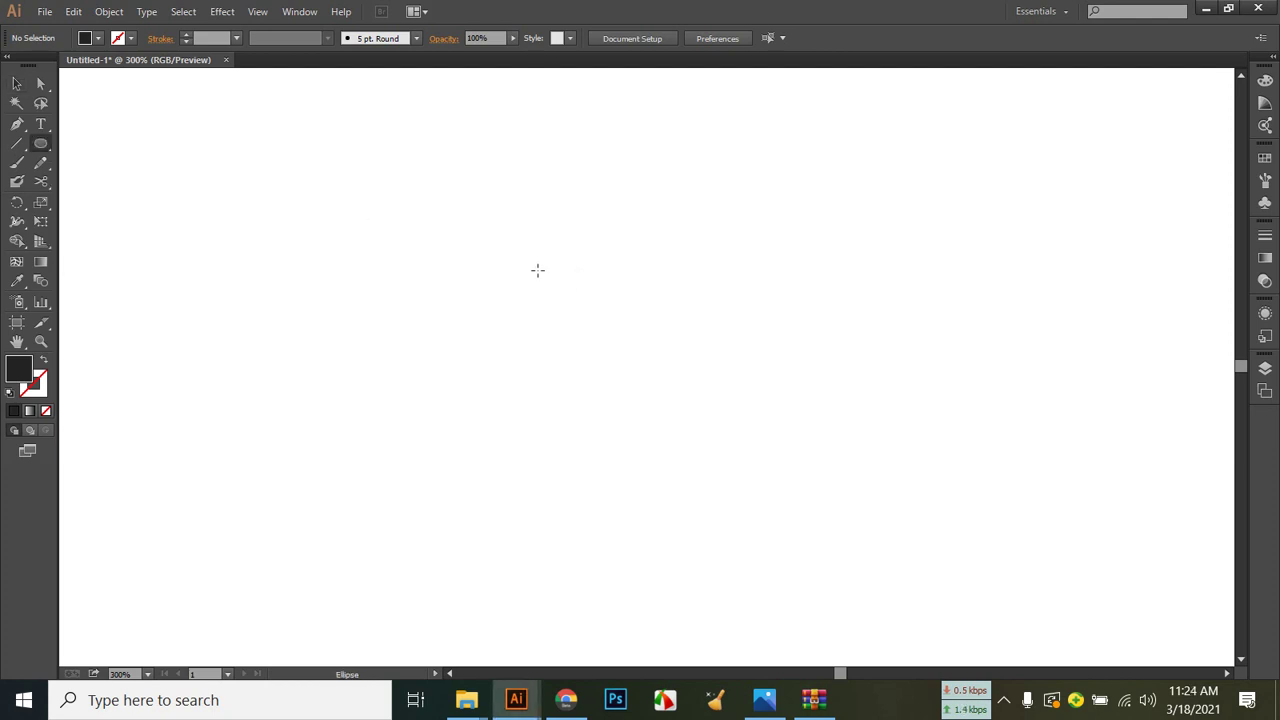
left_click_drag(537, 269, 771, 453)
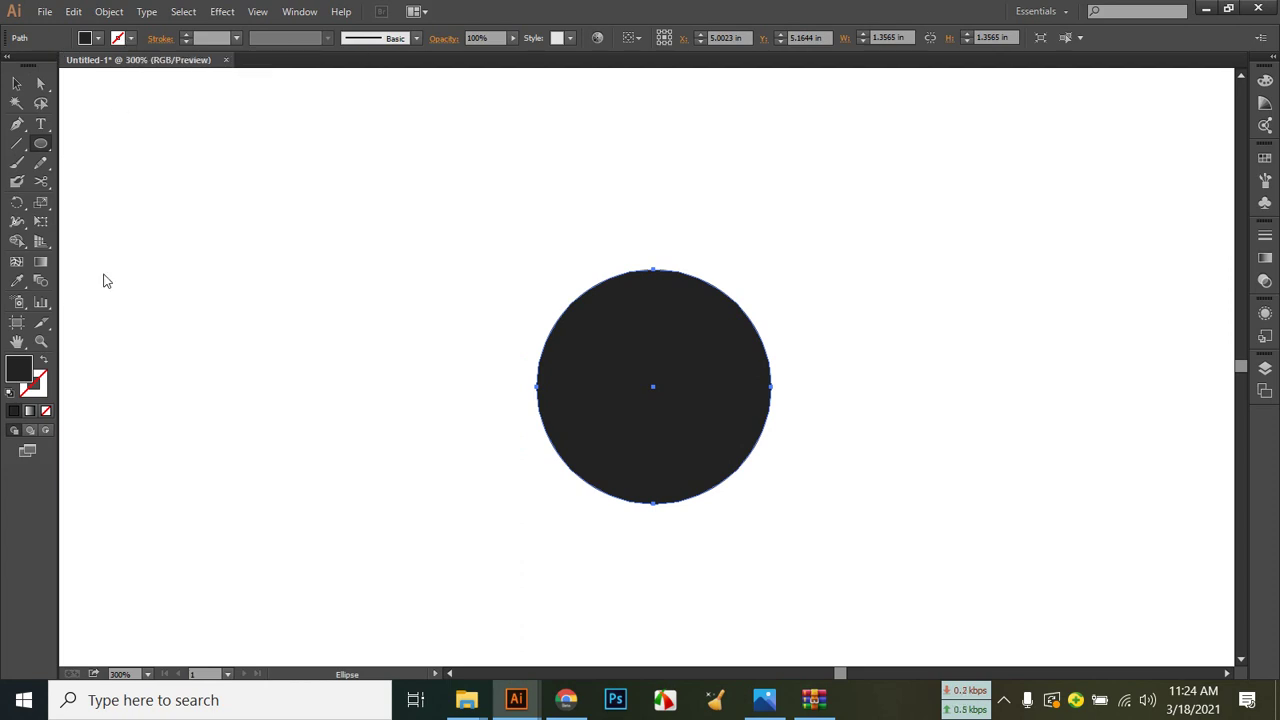
left_click(44, 364)
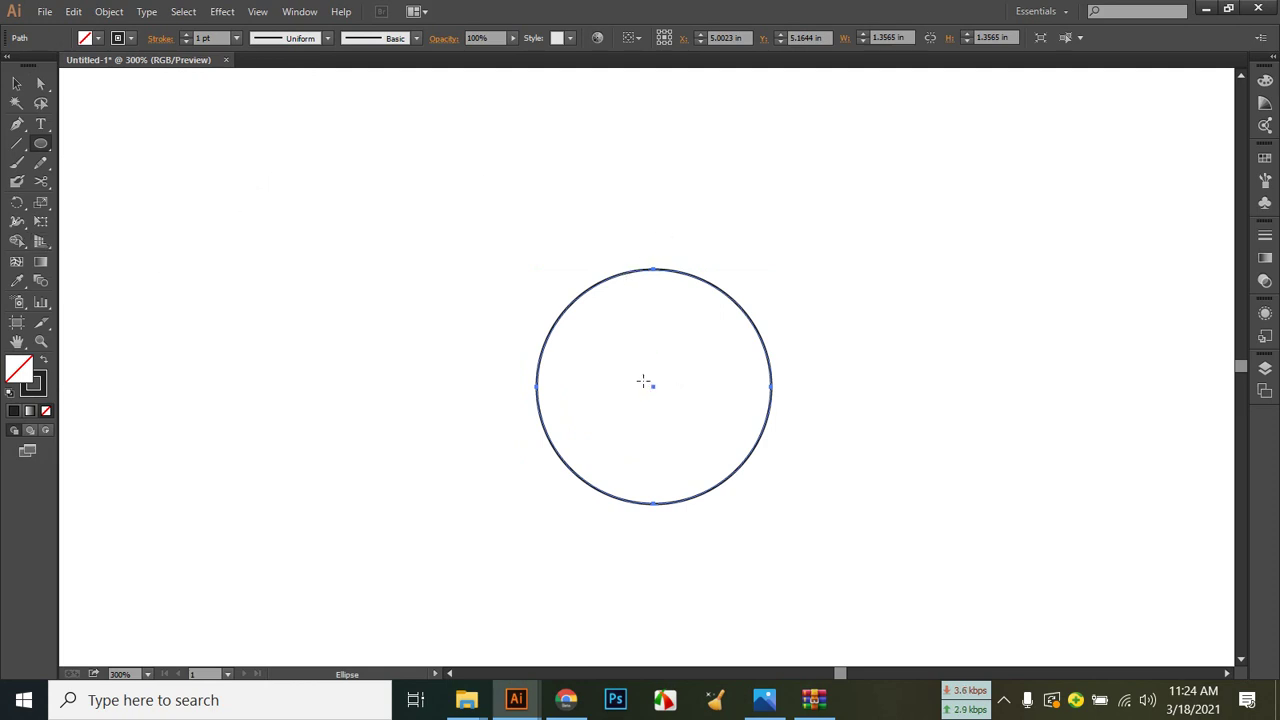
Draw four short vertical dashes from the circle's centre to its top, plus a slanted line about 0.16 by 0.66 in from centre to edge.
left_click(16, 143)
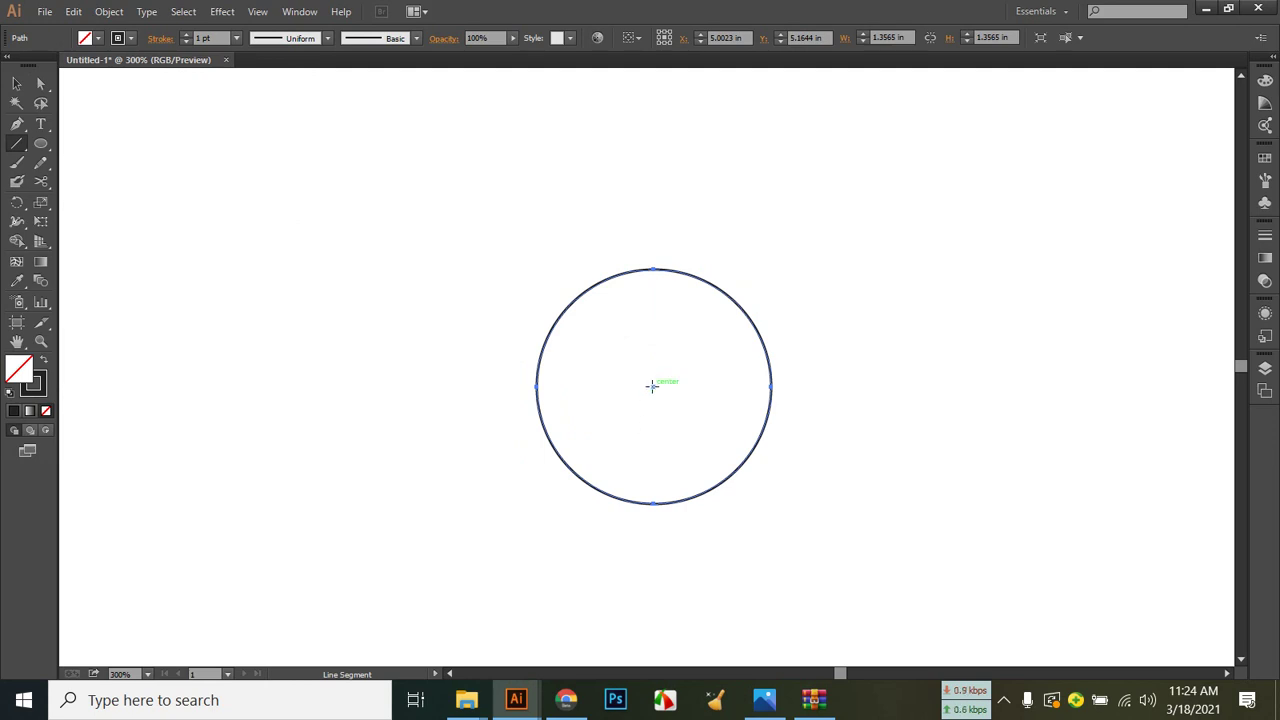
left_click_drag(651, 386, 653, 271)
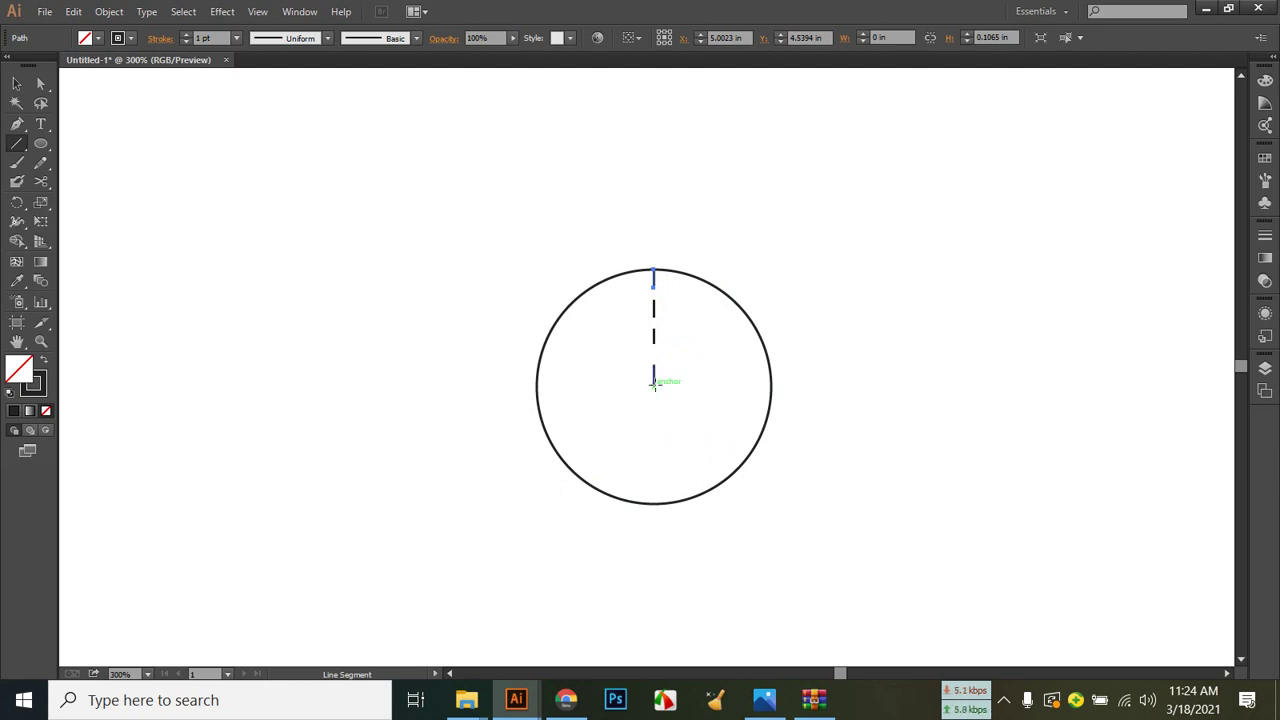
left_click_drag(655, 381, 682, 271)
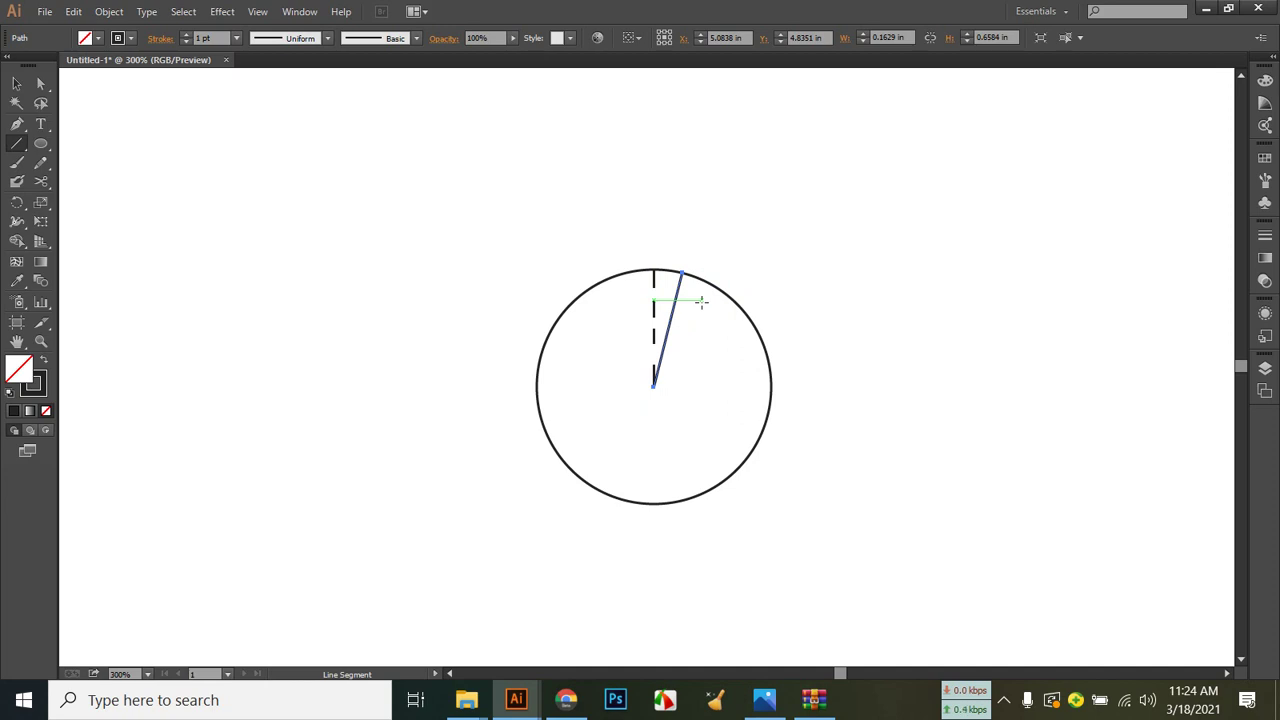
left_click(18, 86)
left_click(155, 181)
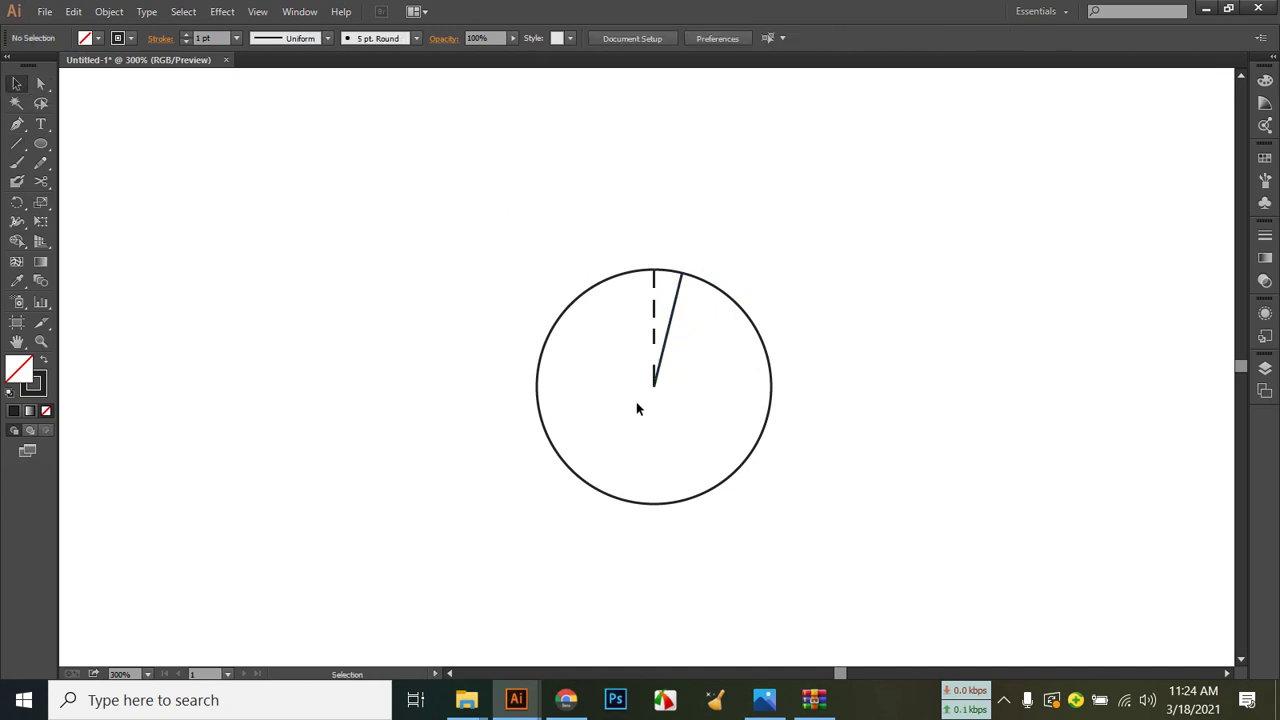
Delete the guide circle, keeping only the vertical dashes and the slanted line.
left_click_drag(623, 410, 664, 377)
left_click_drag(673, 312, 679, 287)
left_click(853, 337)
left_click(760, 336)
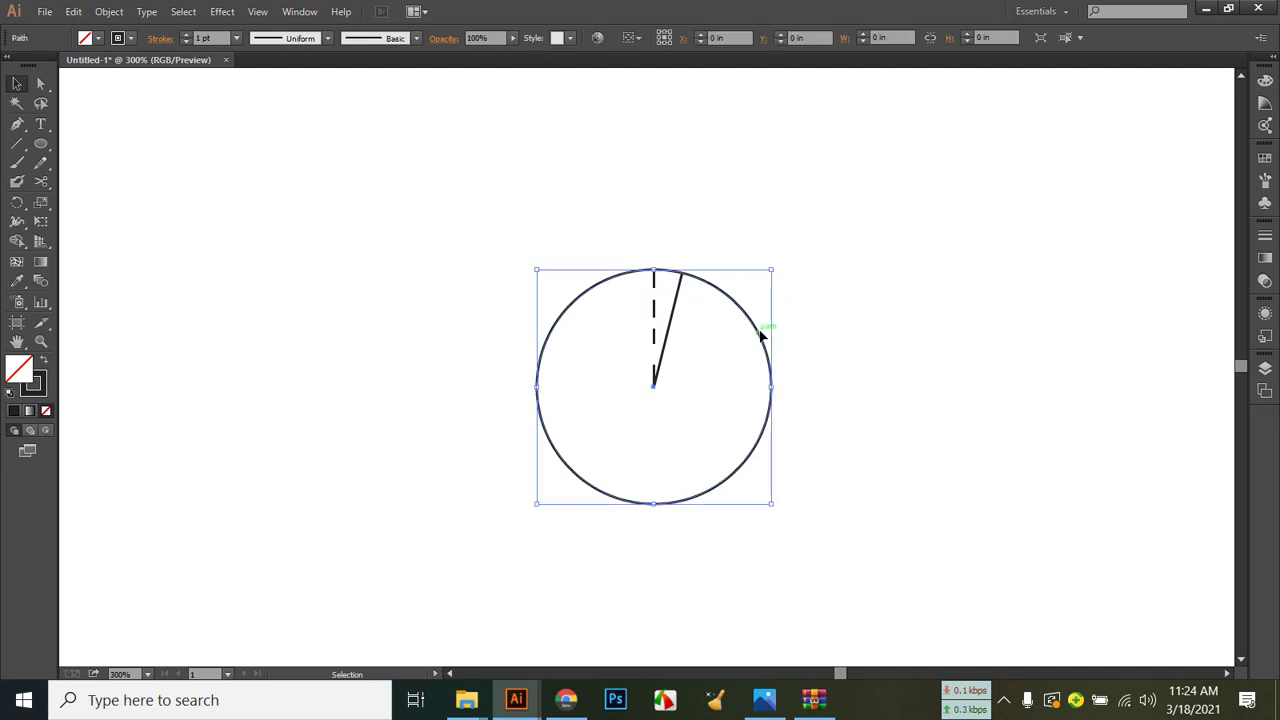
key("Delete")
left_click_drag(612, 250, 702, 414)
left_click(782, 450)
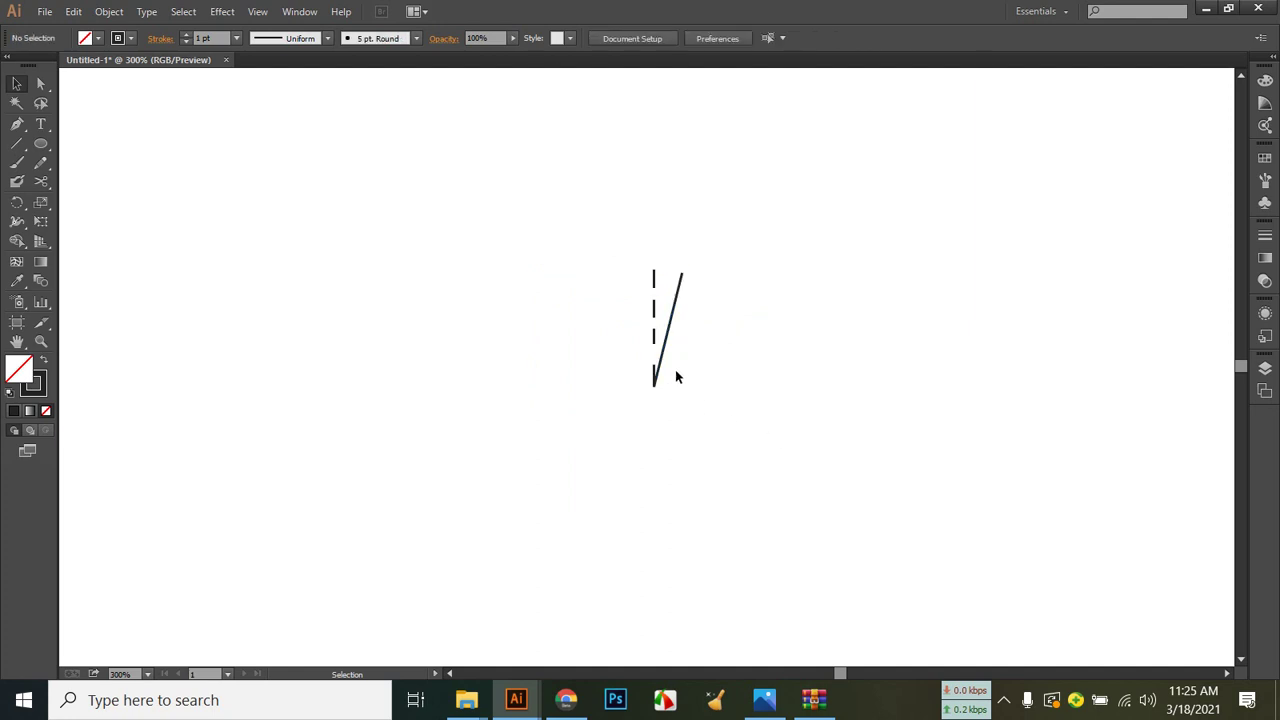
Nudge the third dash from the top slightly down toward the lowest dash.
left_click(654, 338)
key("Down")
key("Down")
key("Down")
key("Down")
left_click_drag(826, 397, 864, 530)
Nudge the second dash from the top down, closer to the dash below it.
left_click(654, 308)
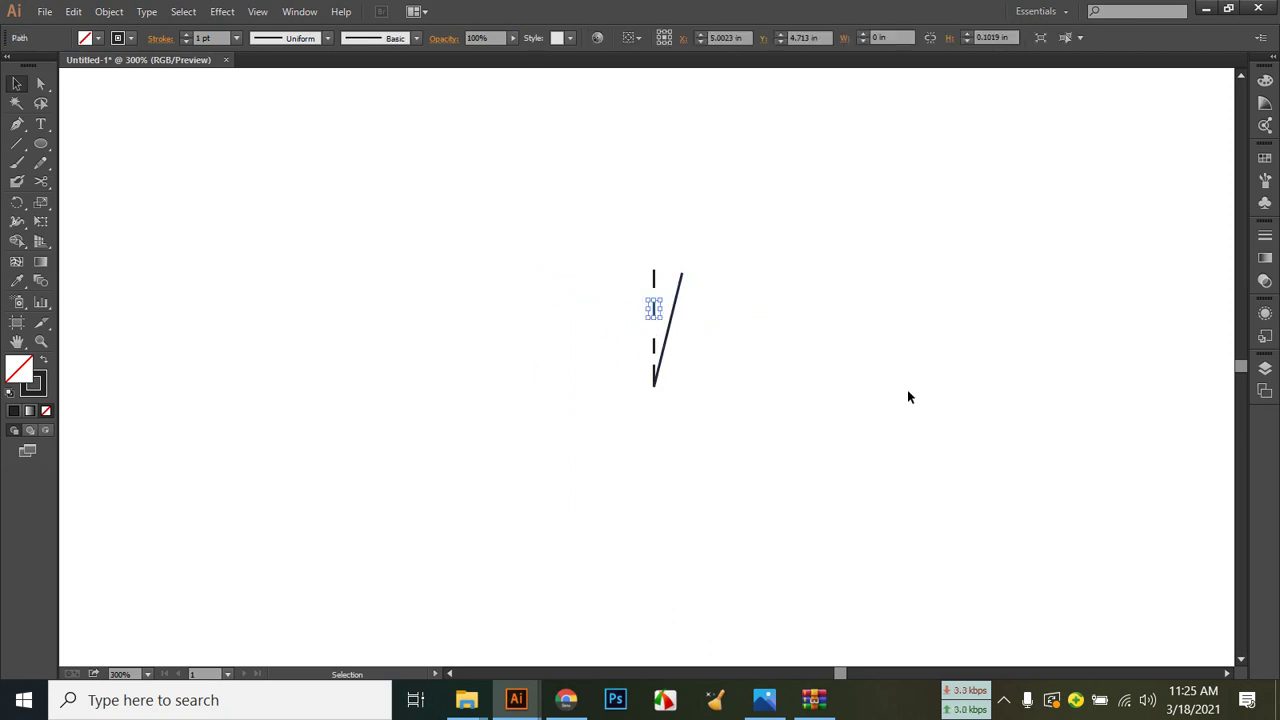
key("Down")
key("Down")
key("Down")
key("Down")
left_click(899, 388)
Nudge the topmost dash down to even out the gaps in the dashed line.
left_click(654, 280)
key("Down")
key("Down")
key("Down")
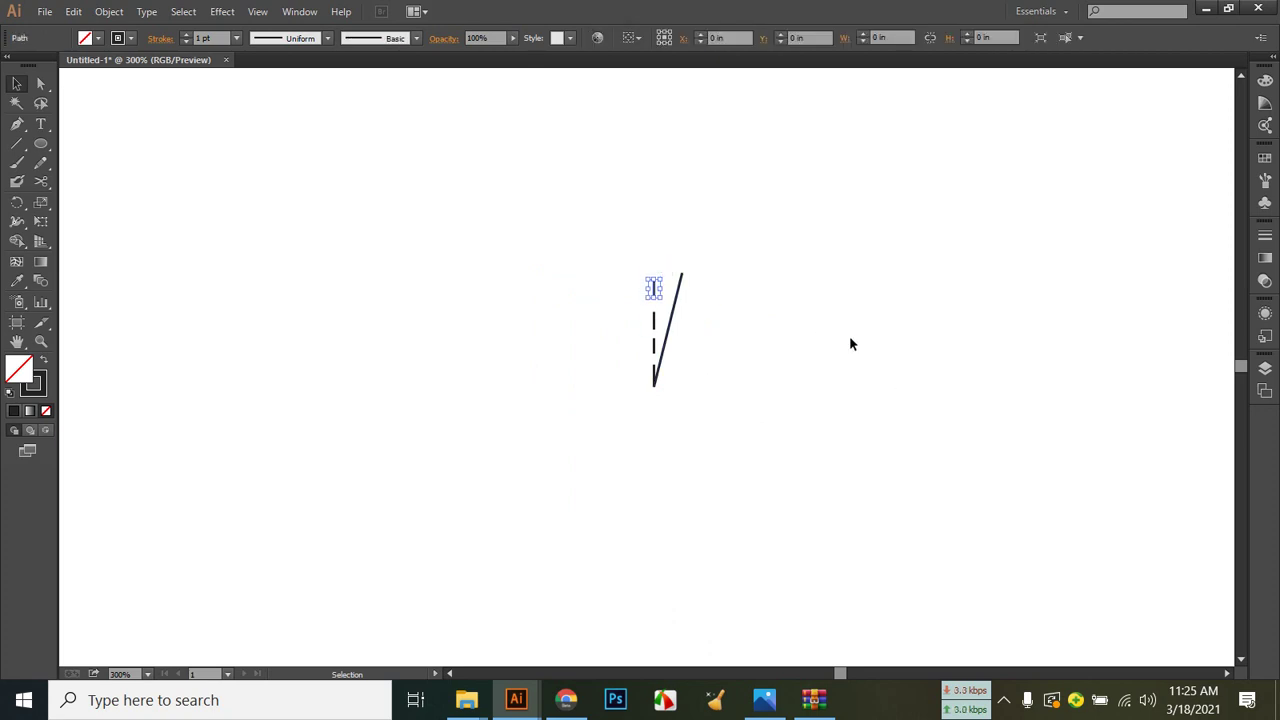
left_click(850, 339)
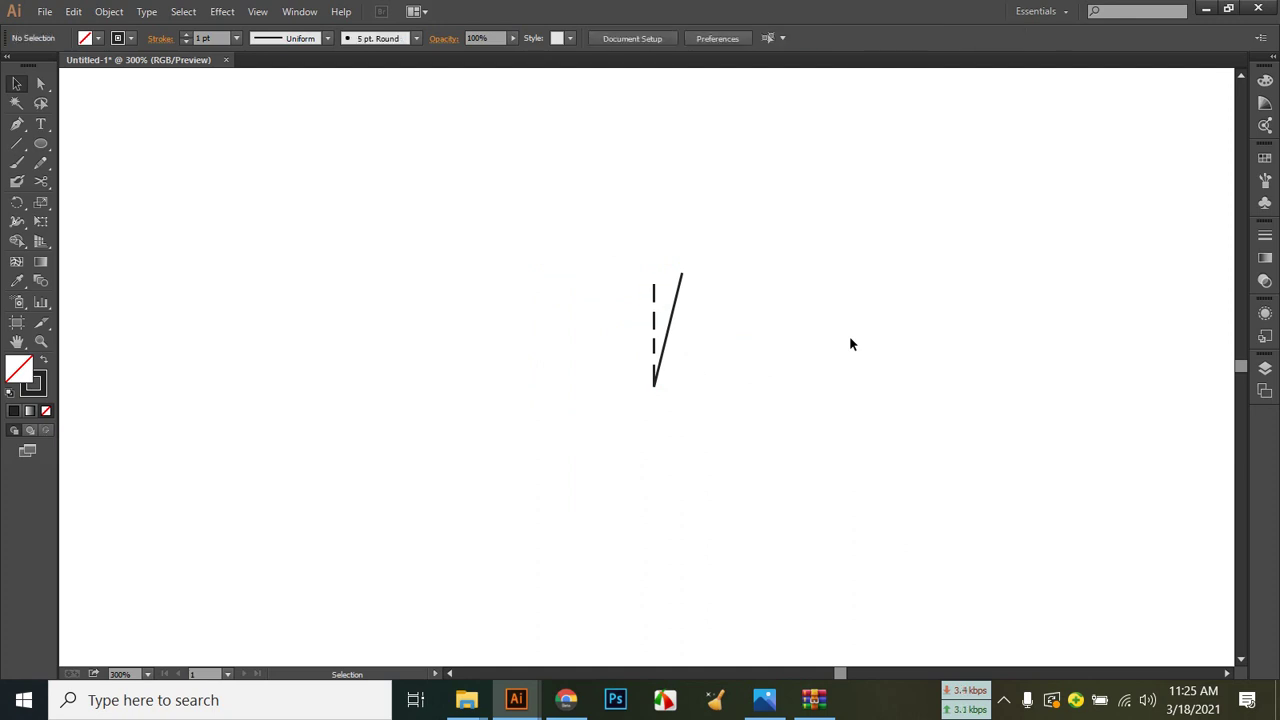
Examine the solid and dashed rays around the welder up close in the T-shirt image in Photos.
left_click(760, 703)
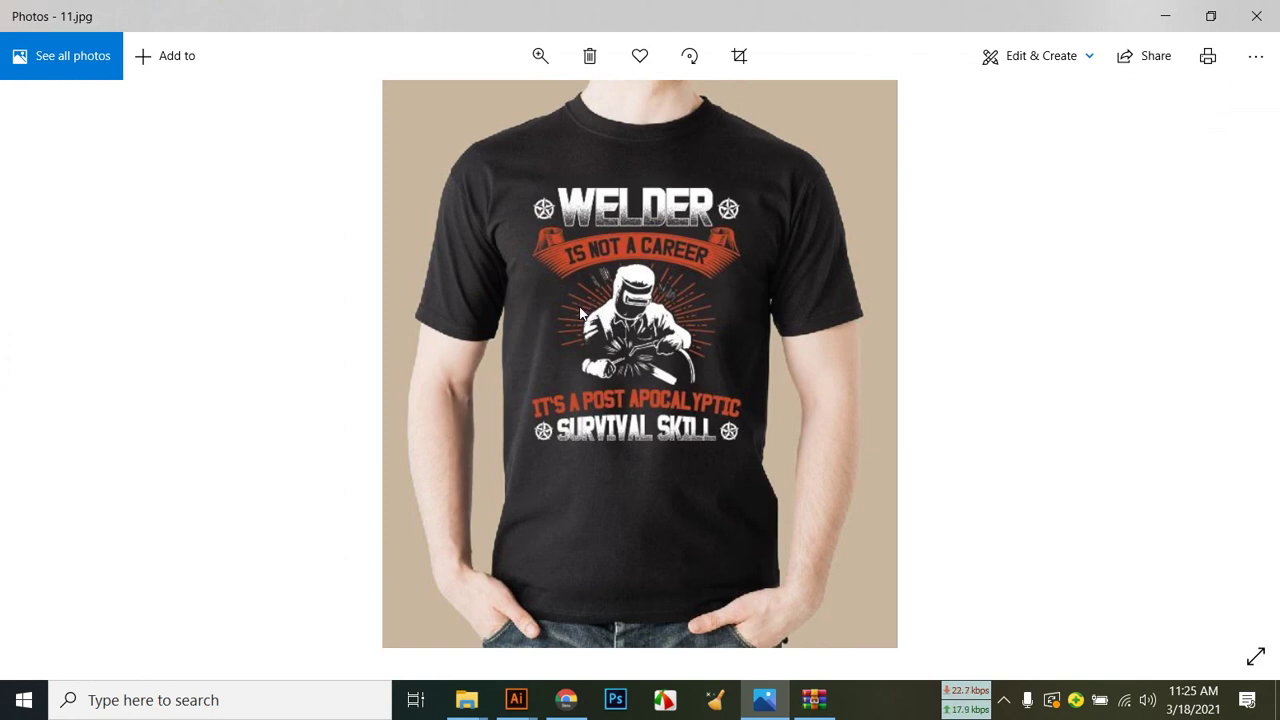
scroll(601, 316, "up", 4)
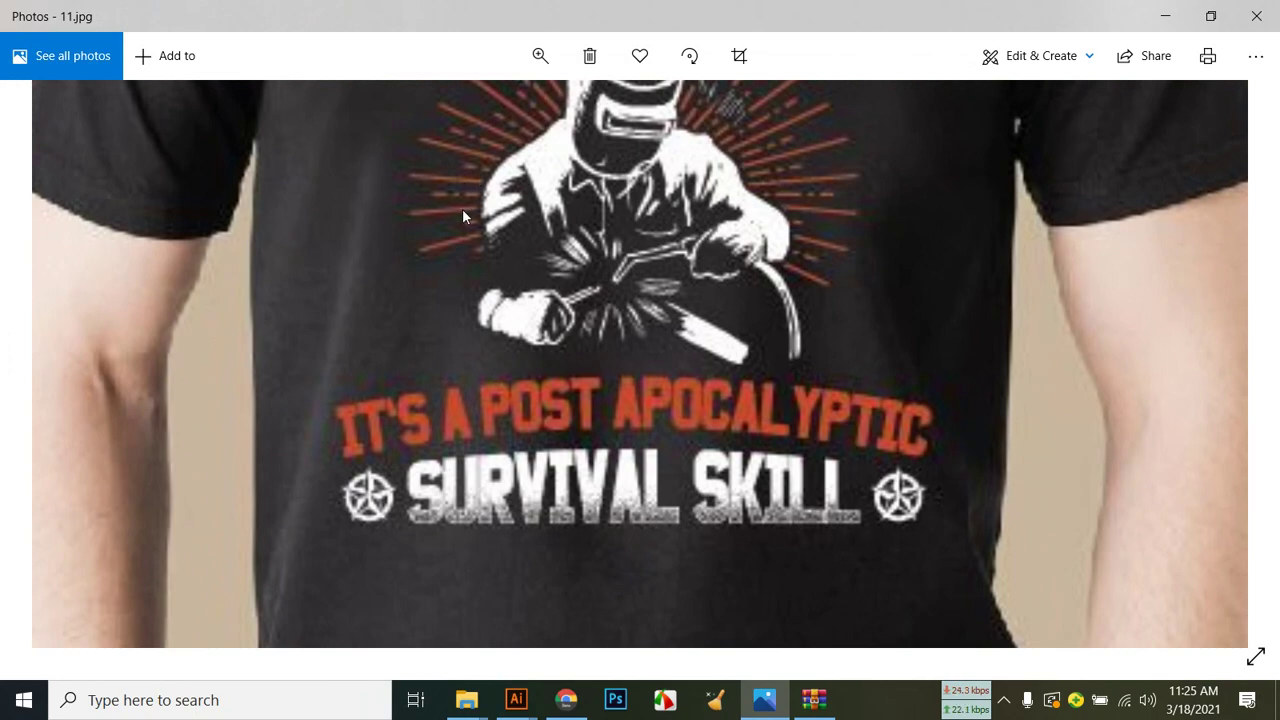
Switch to Illustrator and close the document 2753 [Converted].eps without saving its changes.
mouse_move(566, 700)
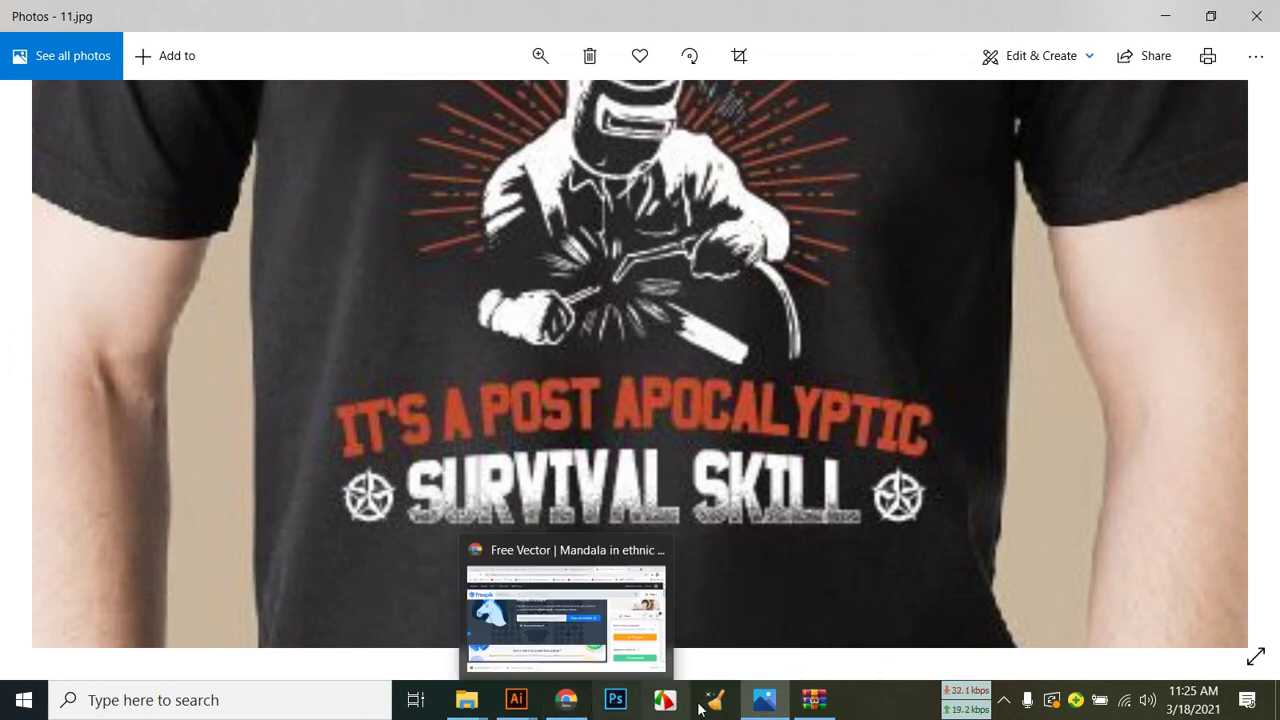
mouse_move(516, 700)
left_click(640, 622)
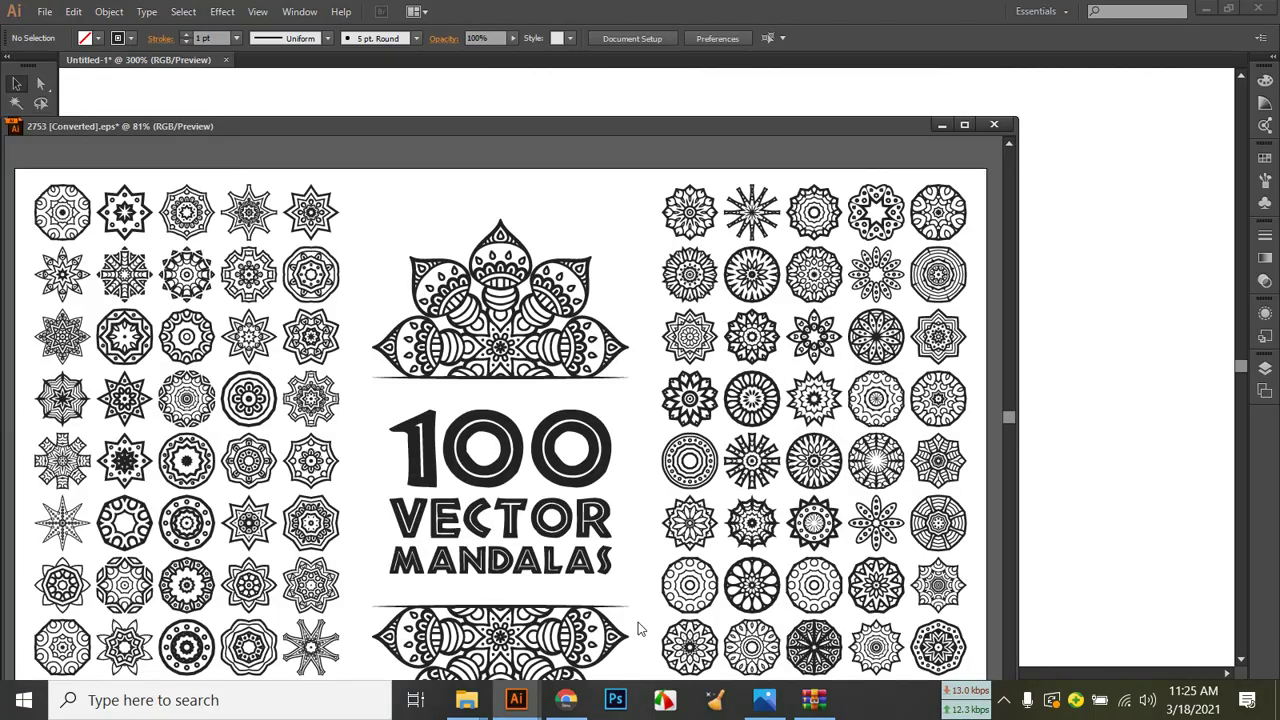
left_click(994, 124)
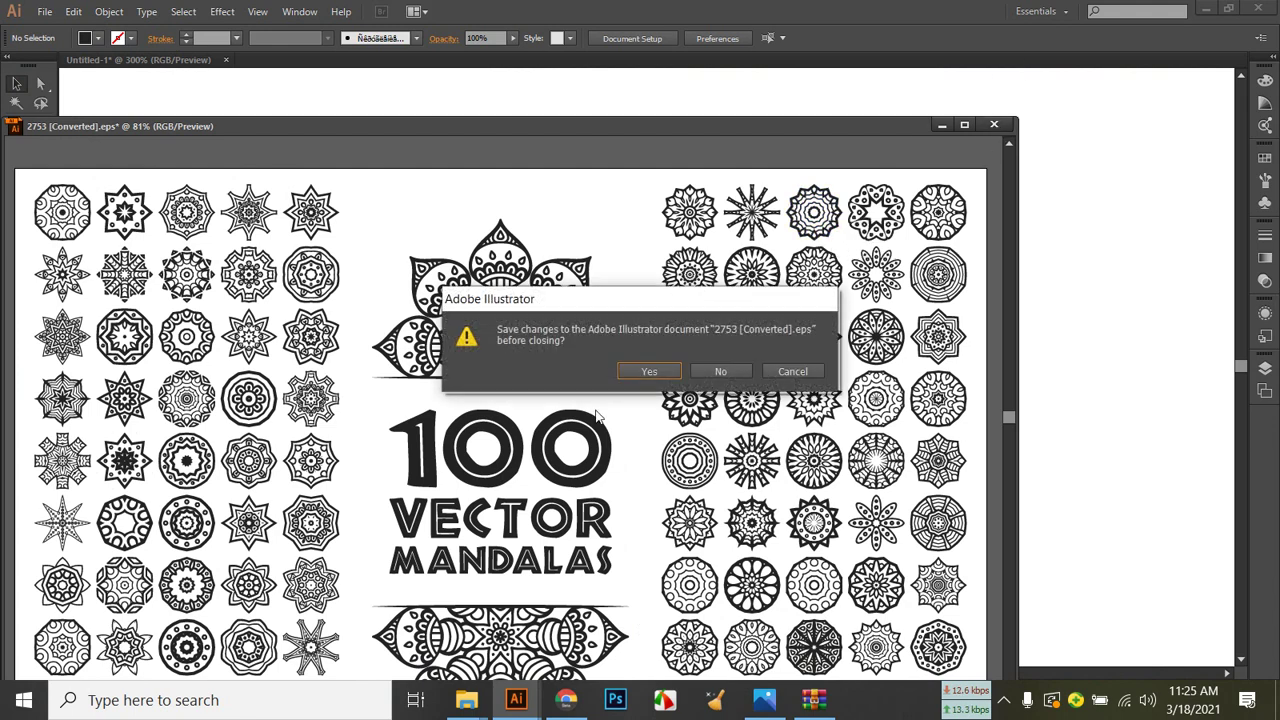
left_click(722, 373)
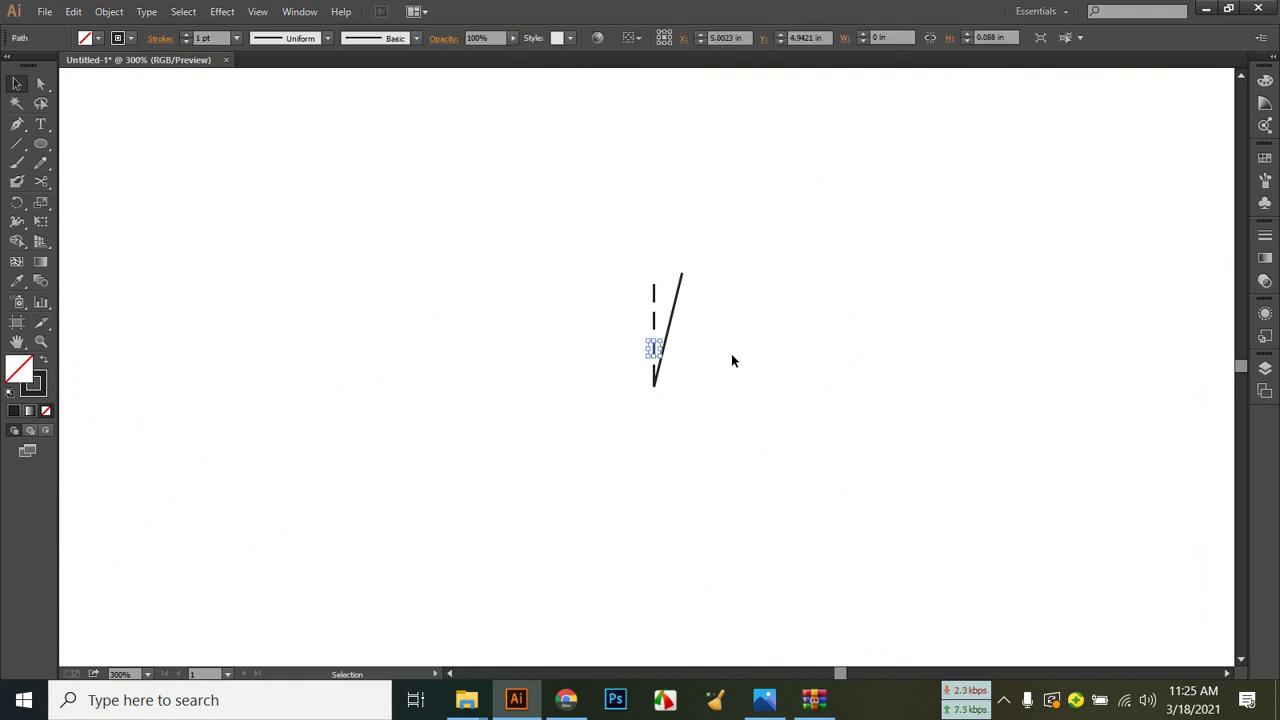
Shorten the second dash from the top, keeping its lower end in place.
left_click(653, 322)
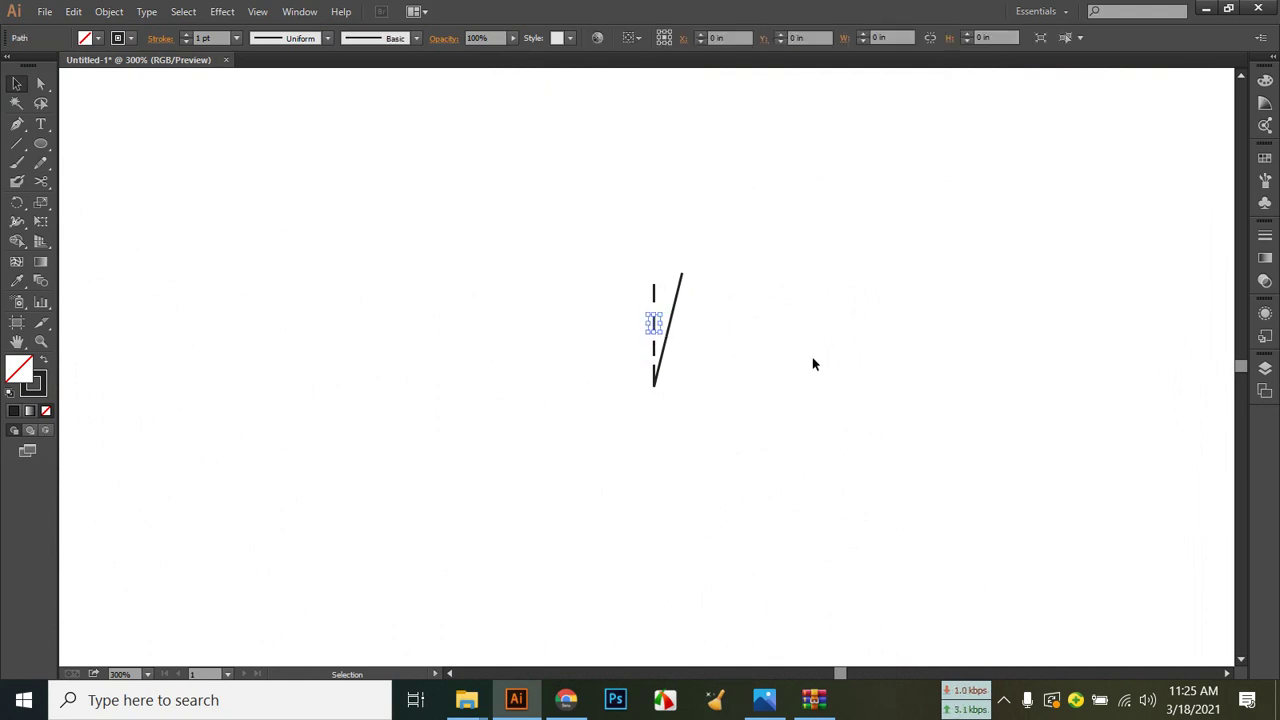
left_click_drag(653, 328, 655, 330)
left_click(775, 372)
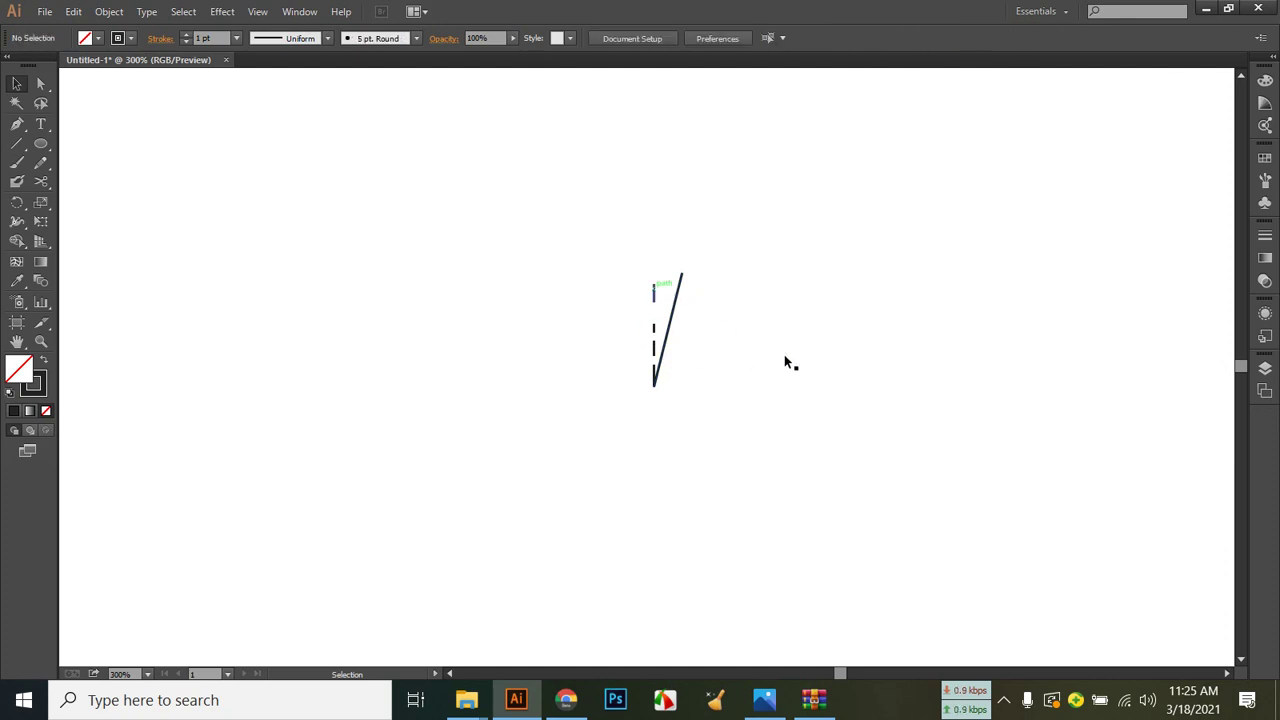
Nudge the topmost dash down toward the shortened dash.
left_click(654, 292)
key("Down")
key("Down")
key("Down")
key("Down")
left_click(784, 364)
Rotate a copy of the dashes and the slanted line by -27.86° about their shared lower endpoint.
left_click_drag(630, 269, 707, 423)
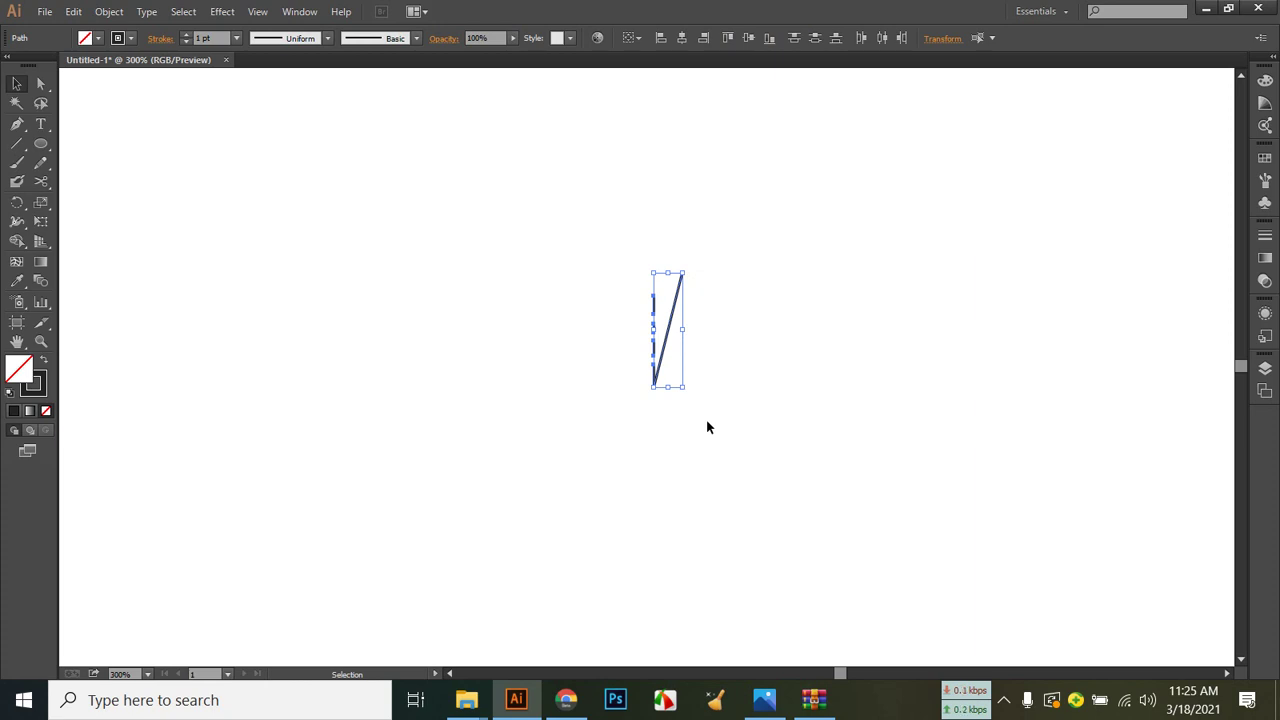
left_click(16, 203)
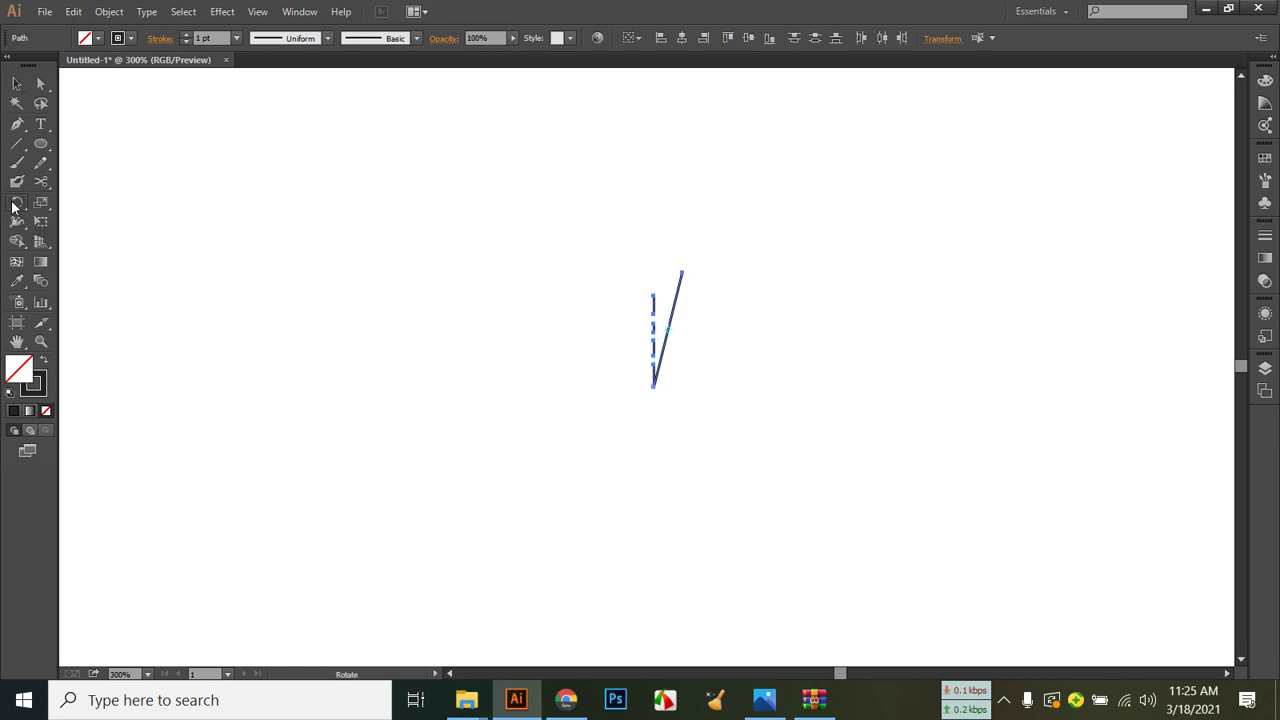
left_click(653, 386)
left_click_drag(680, 277, 731, 301)
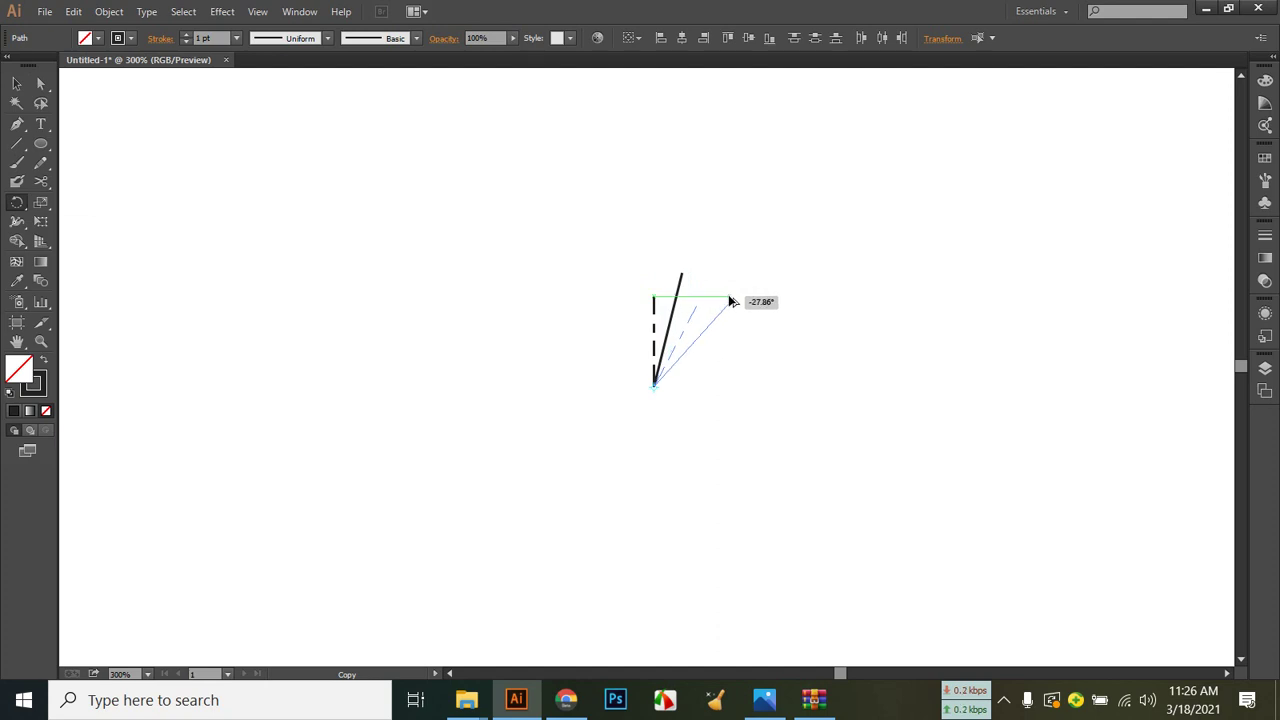
left_click_drag(731, 301, 731, 301)
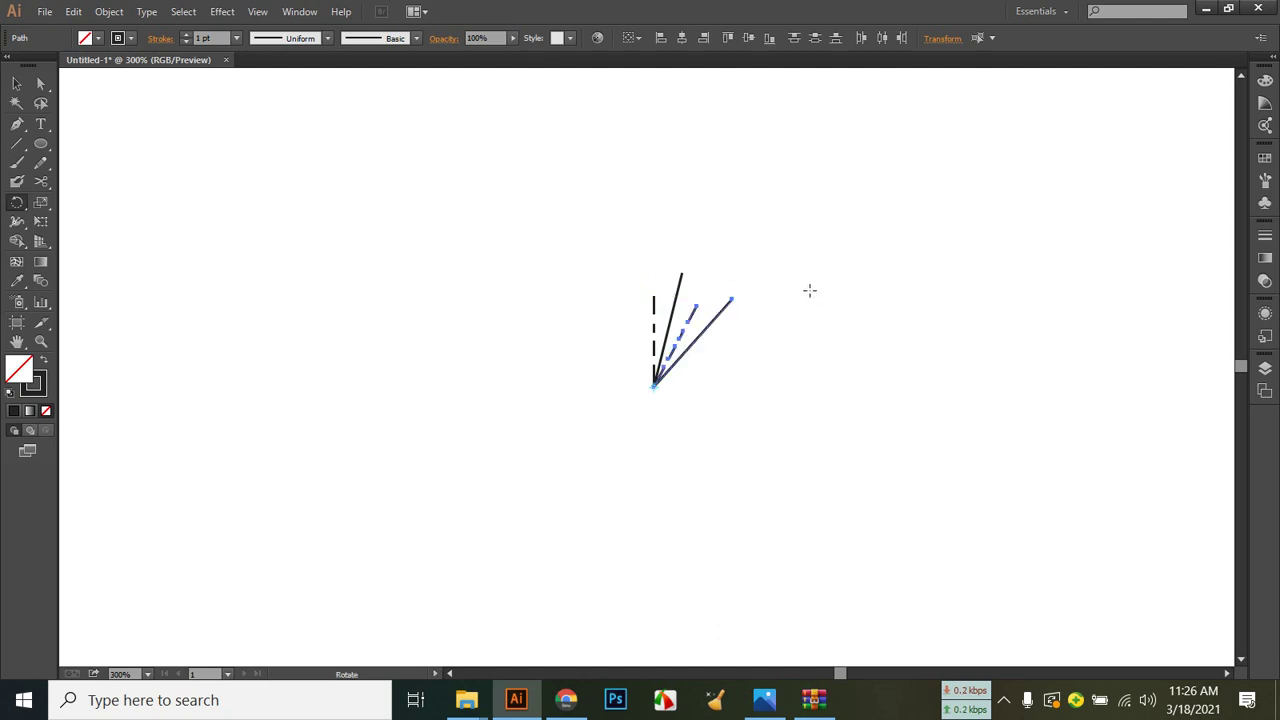
Repeat the rotated copy eleven times around the centre to complete a full sunburst, and deselect it.
key("ctrl+d")
key("ctrl+d")
key("ctrl+d")
key("ctrl+d")
key("ctrl+d")
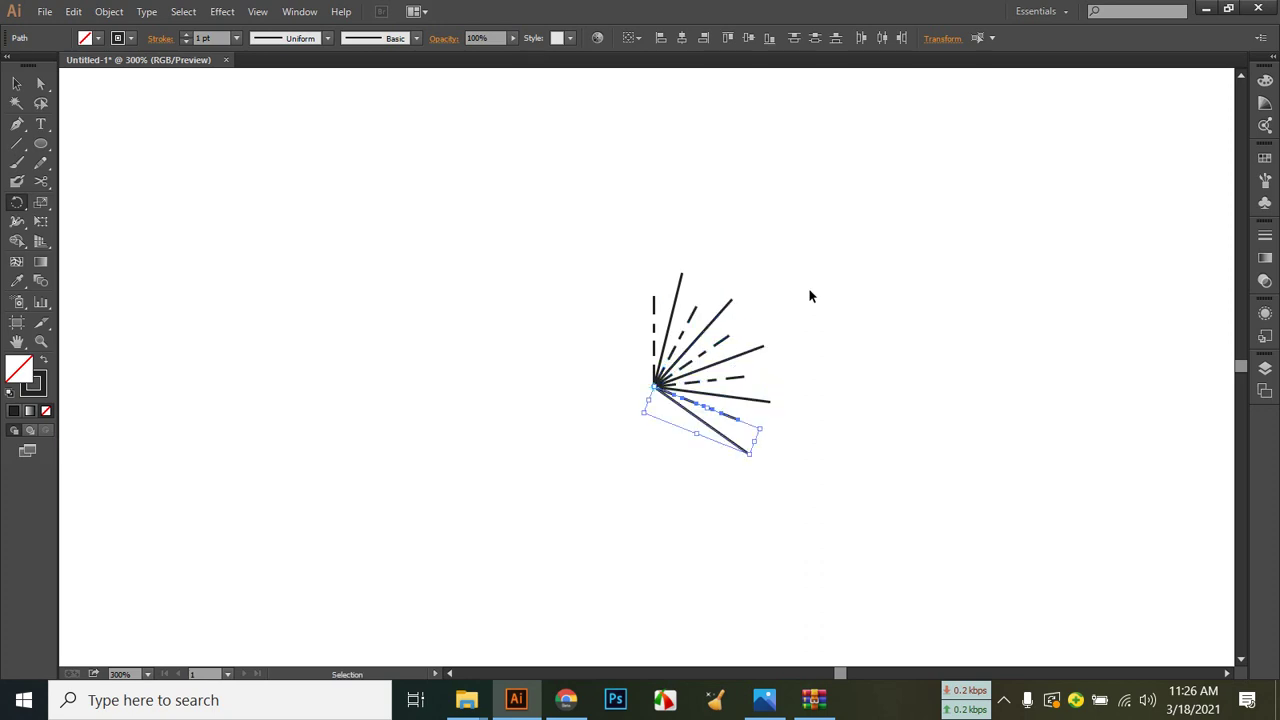
key("ctrl+d")
key("ctrl+d")
key("ctrl+d")
key("ctrl+d")
key("ctrl+d")
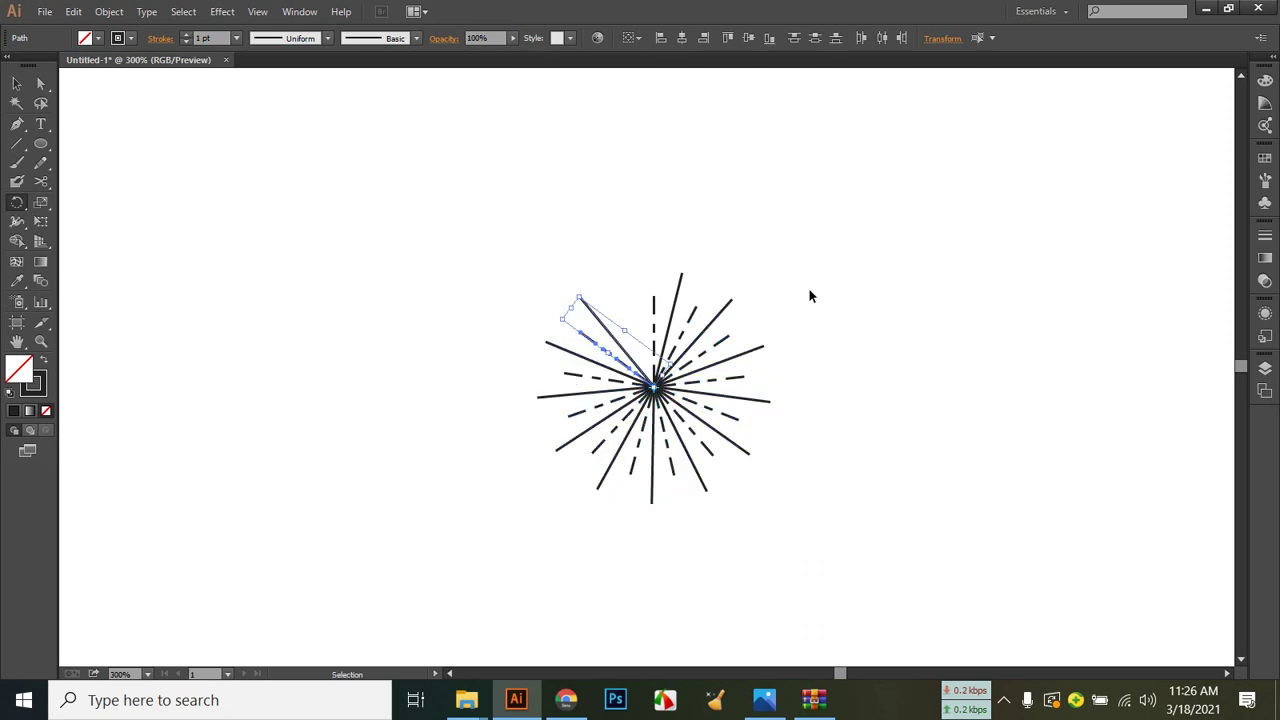
key("ctrl+d")
left_click(17, 83)
left_click(445, 283)
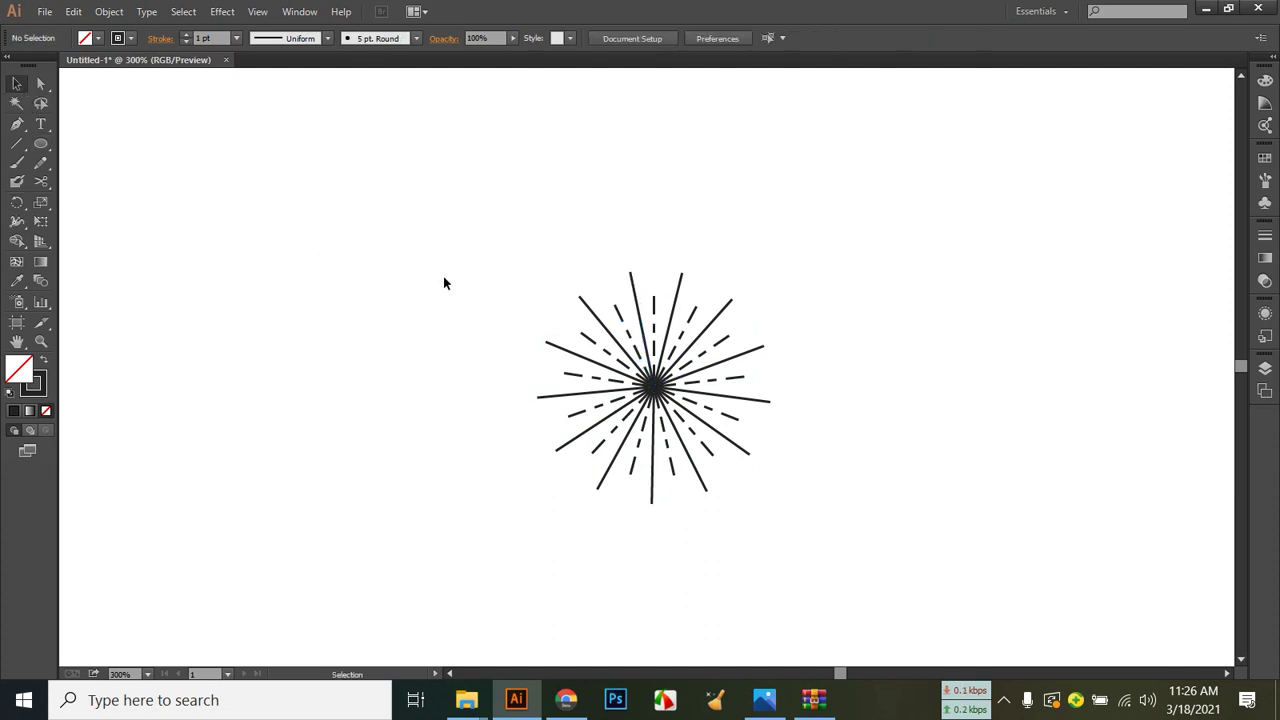
Compare the sunburst with the rays on the welder T-shirt image 11.jpg in Photos, and return to Illustrator.
left_click(748, 706)
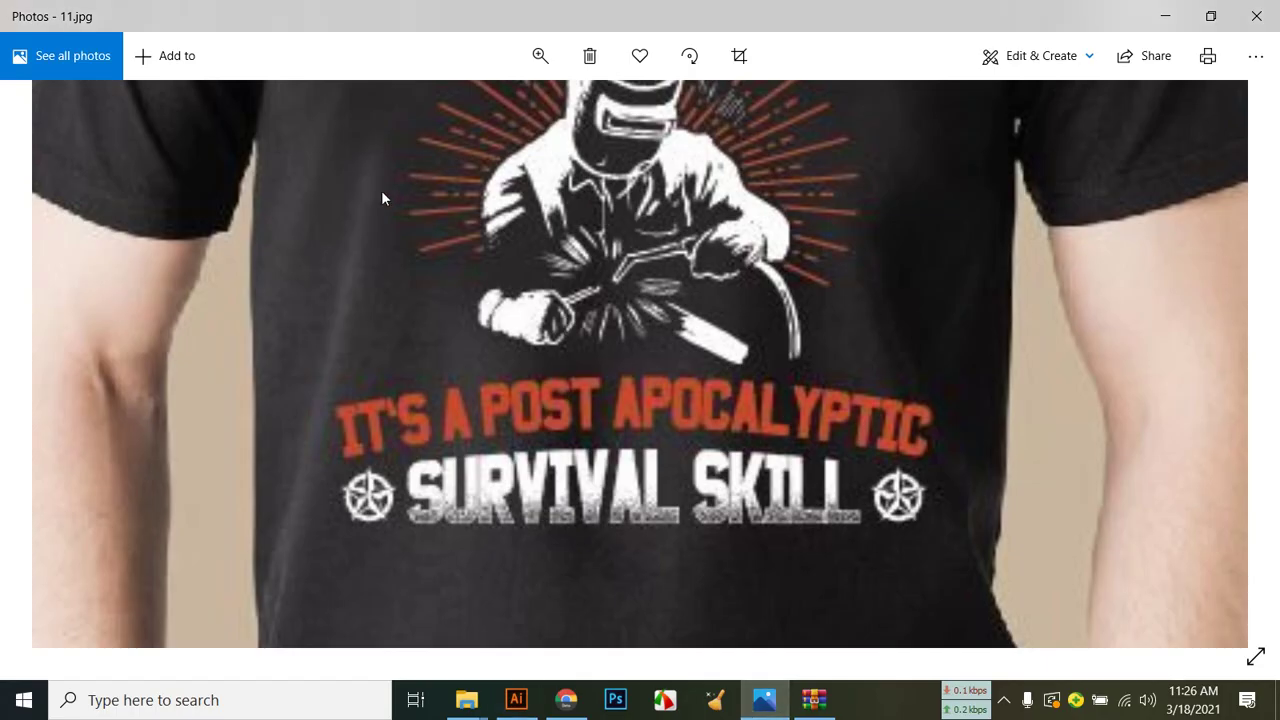
scroll(595, 248, "down", 2)
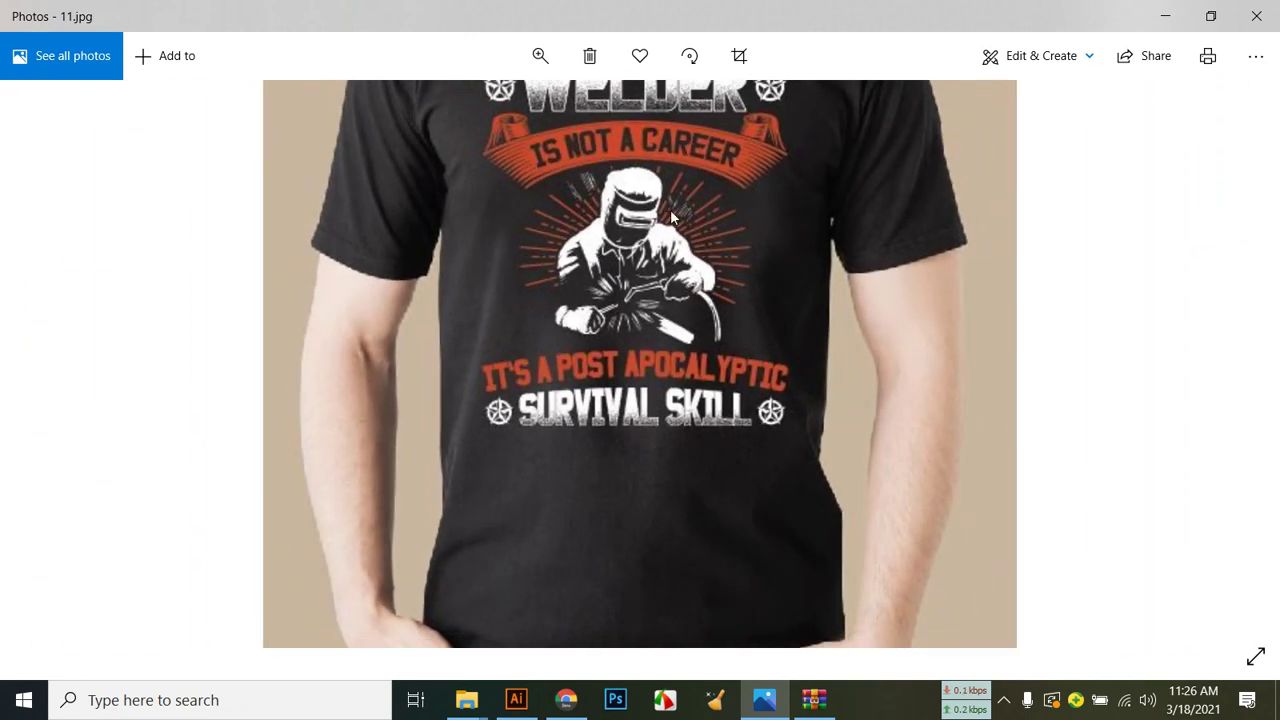
left_click(778, 708)
Group the entire sunburst and give its rays a dark brown stroke.
left_click_drag(438, 192, 839, 572)
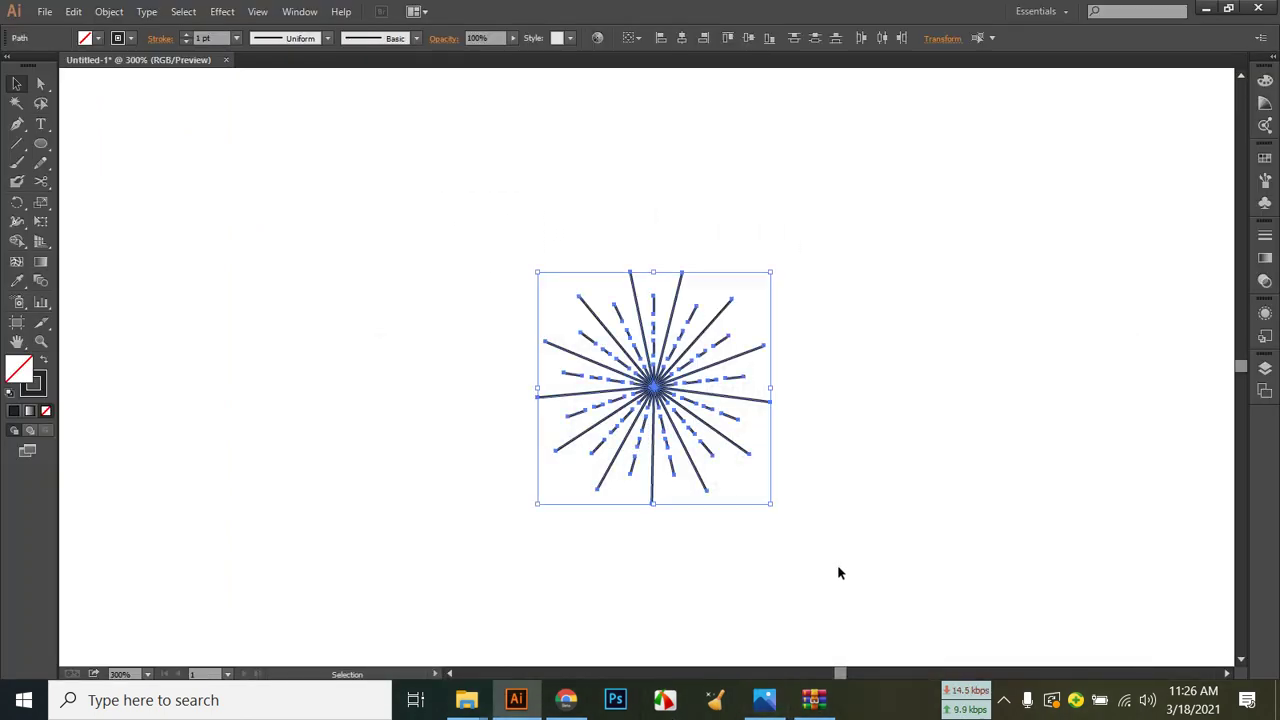
key("ctrl+g")
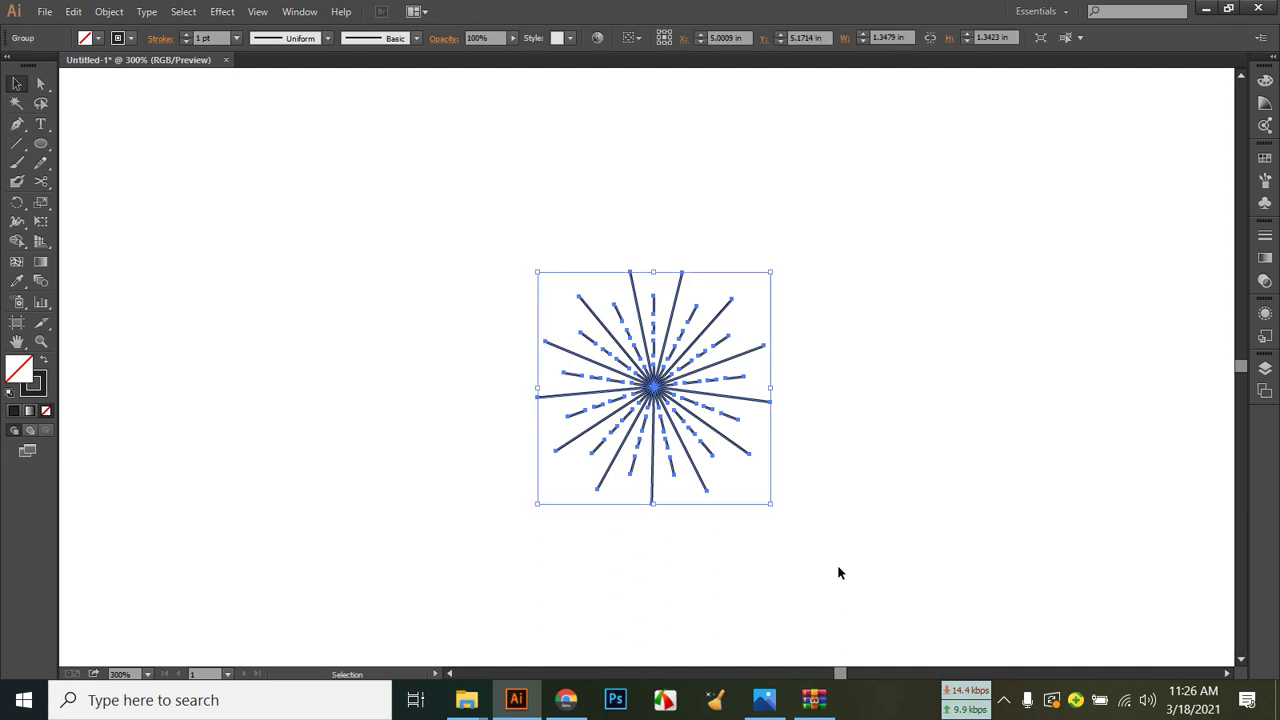
left_click(131, 38)
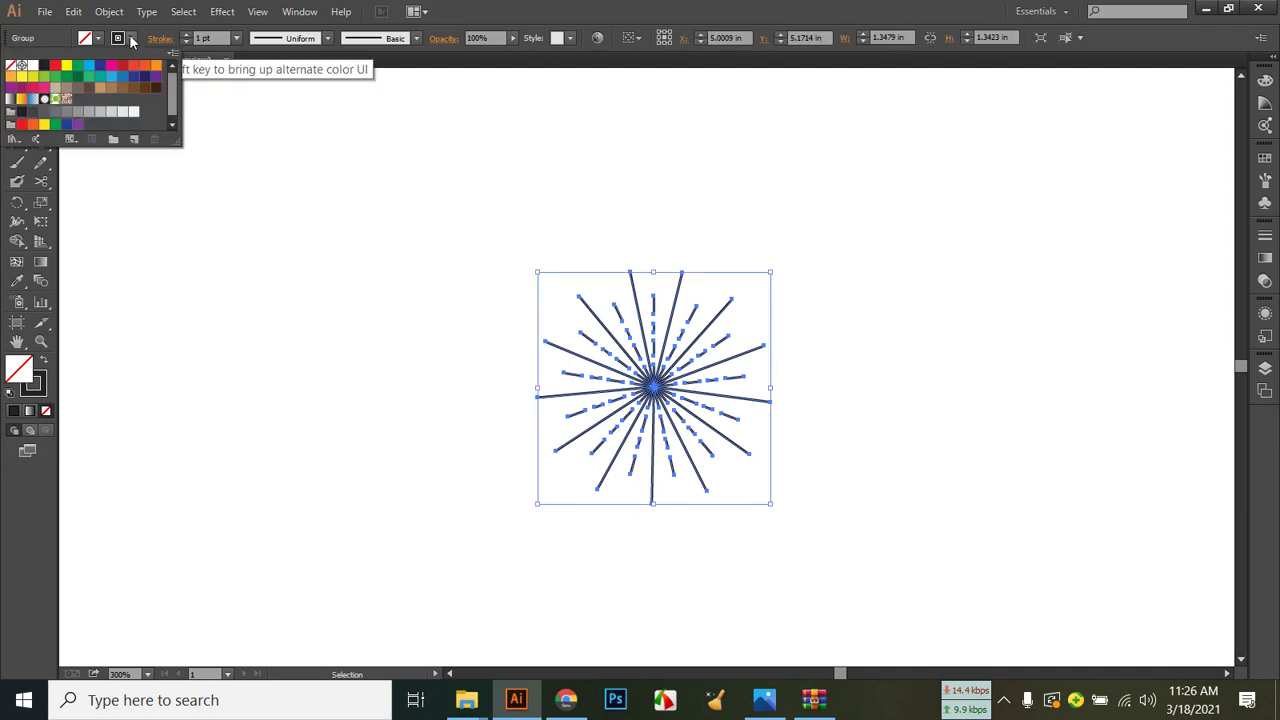
left_click(146, 88)
left_click(208, 198)
left_click(208, 200)
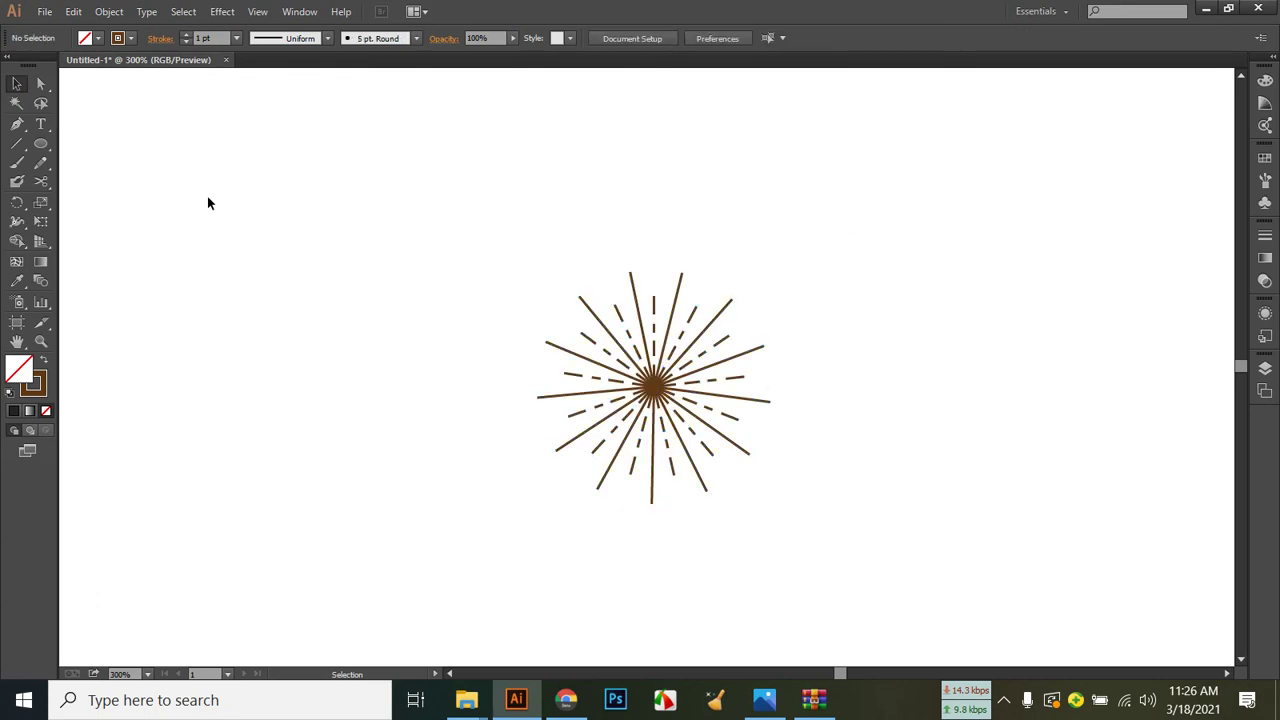
Recheck the welder T-shirt picture in Photos, and detach the sunburst document in Illustrator into a floating window.
left_click(768, 703)
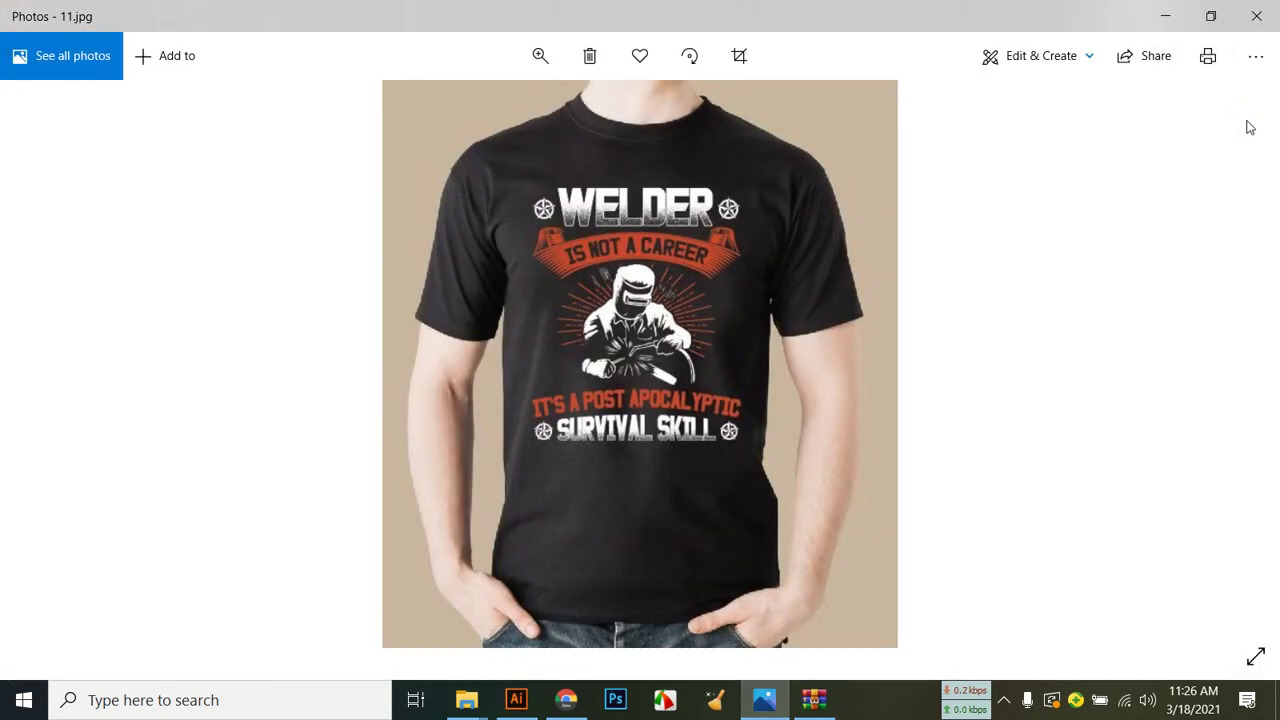
left_click(1150, 16)
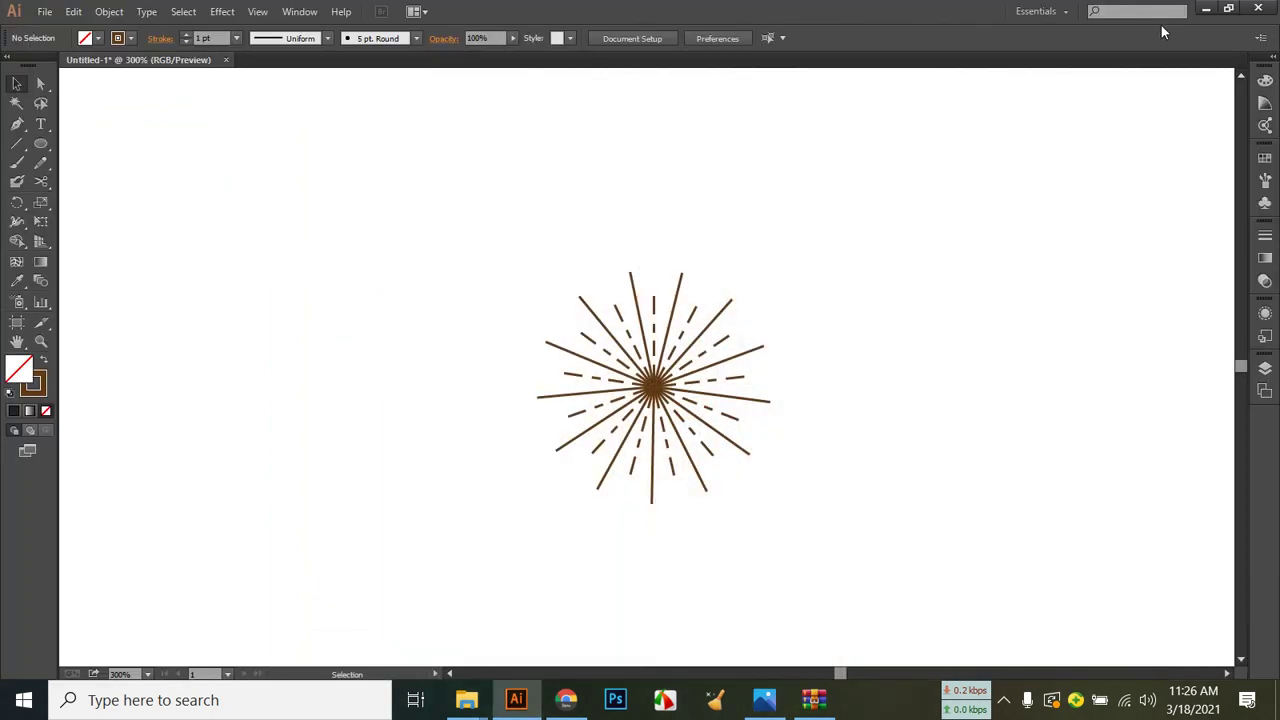
left_click_drag(119, 62, 122, 105)
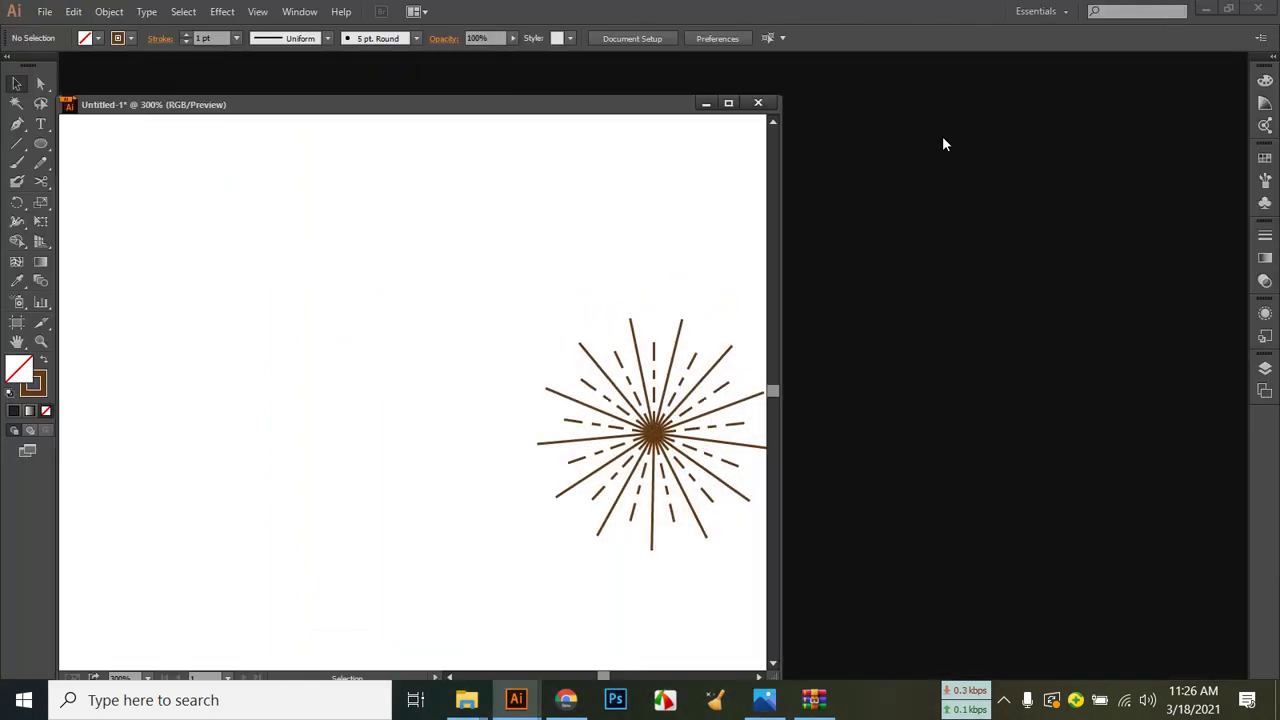
Switch to the Welder Tshirt Design folder in File Explorer and copy image 11.
left_click(1206, 8)
left_click(1131, 173)
left_click(1250, 10)
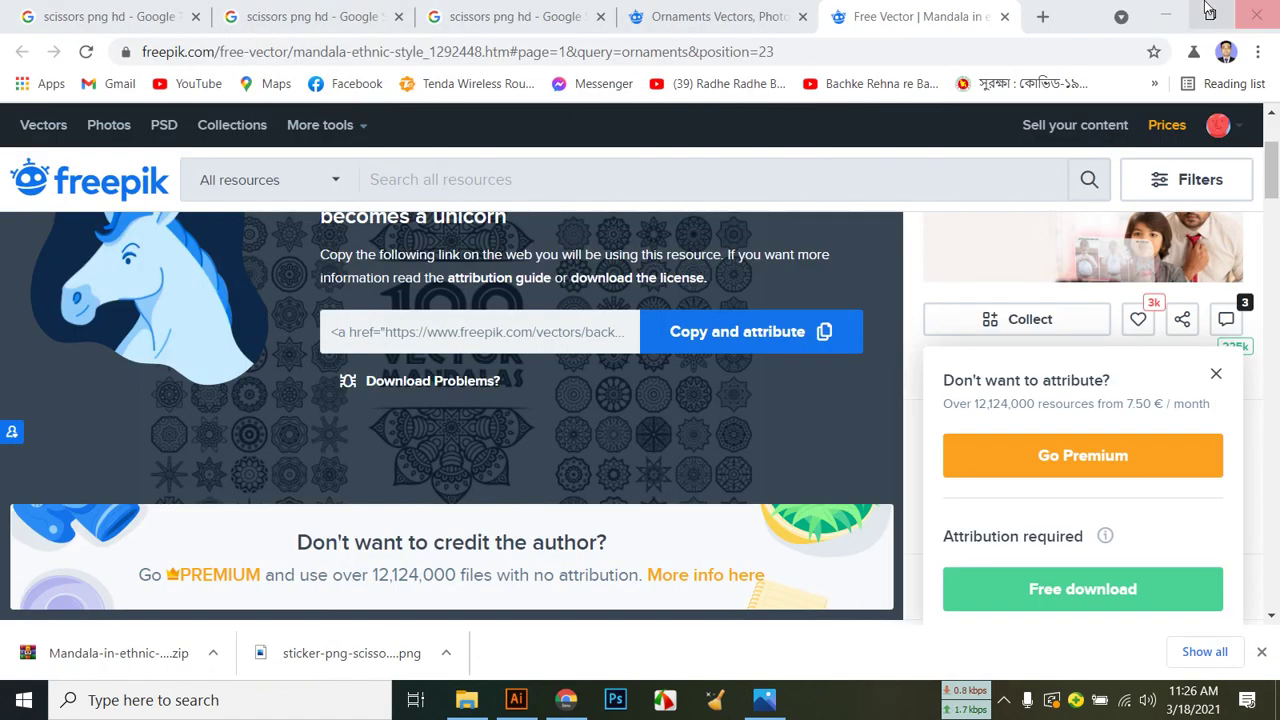
left_click(1167, 13)
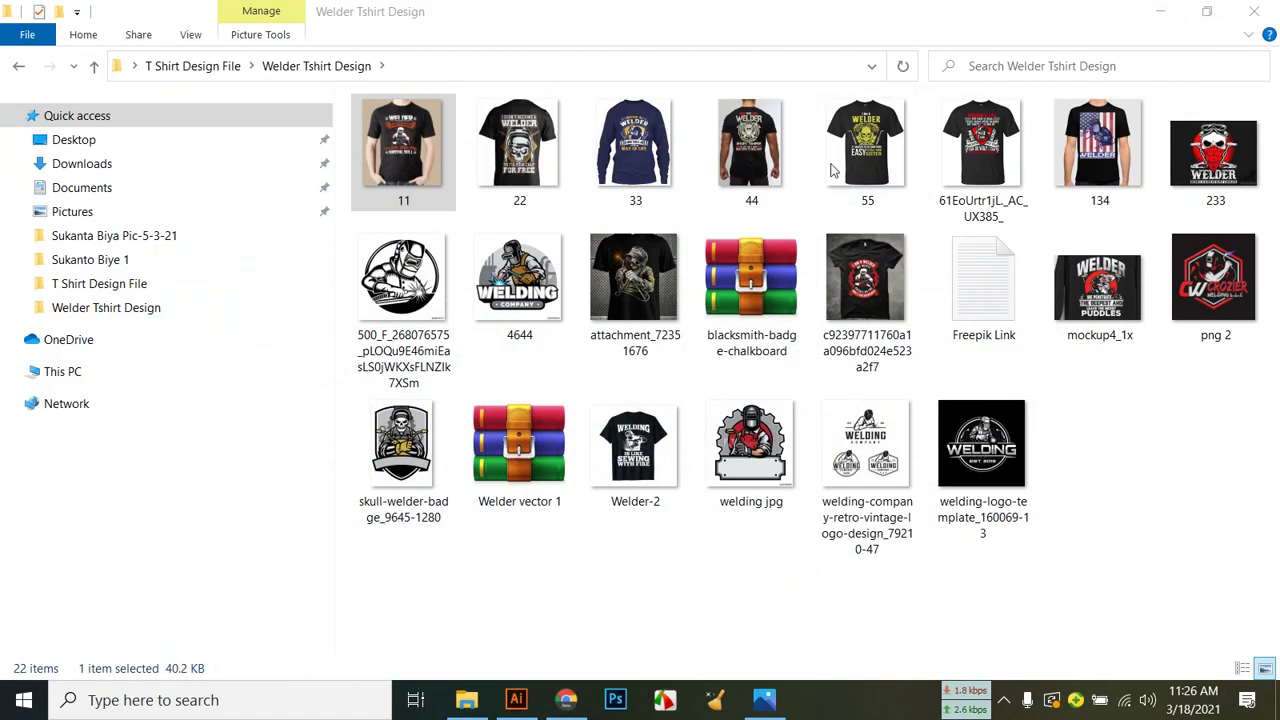
left_click(398, 140)
right_click(398, 140)
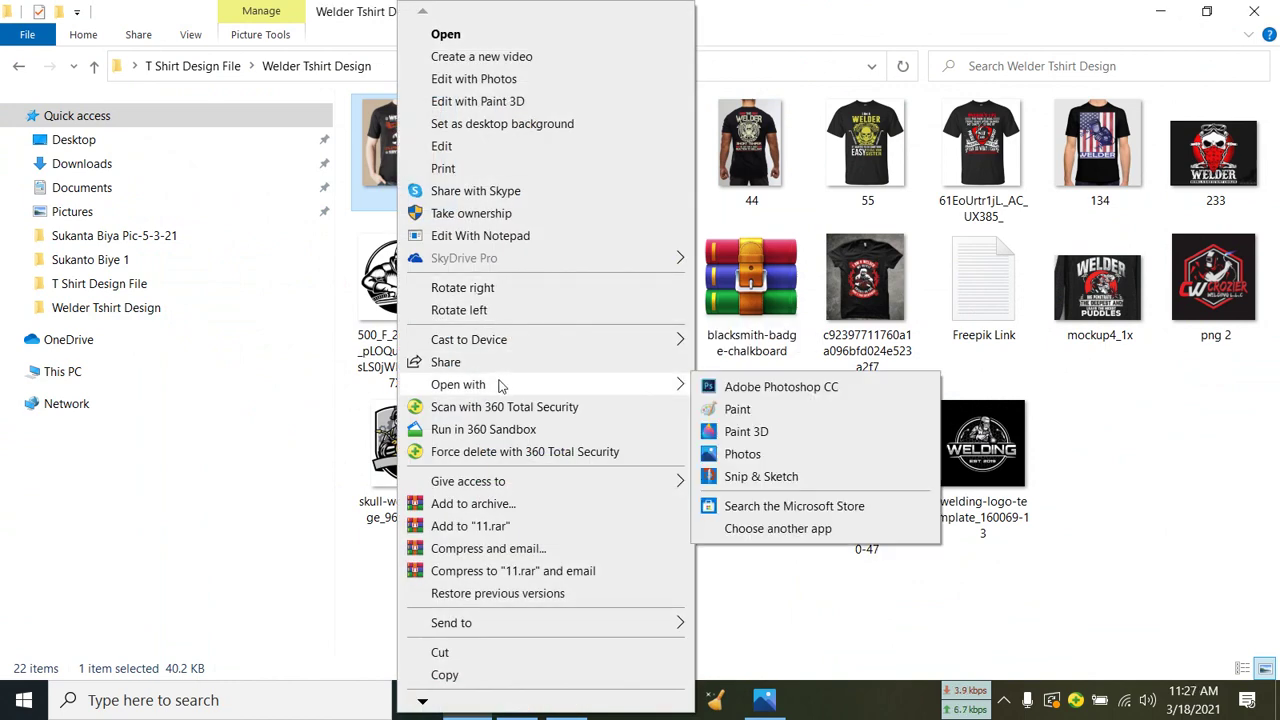
mouse_move(563, 387)
left_click(382, 162)
right_click(382, 162)
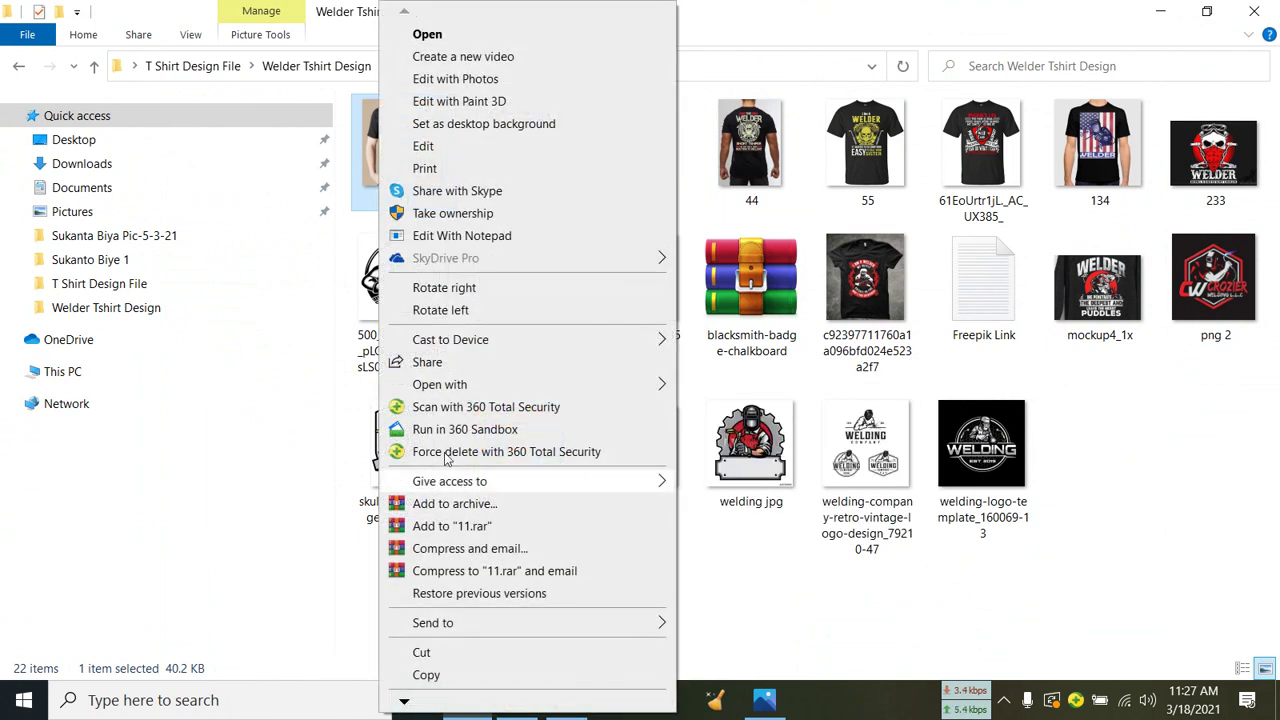
left_click(450, 677)
Paste the copied T-shirt image onto the desktop.
left_click(1160, 11)
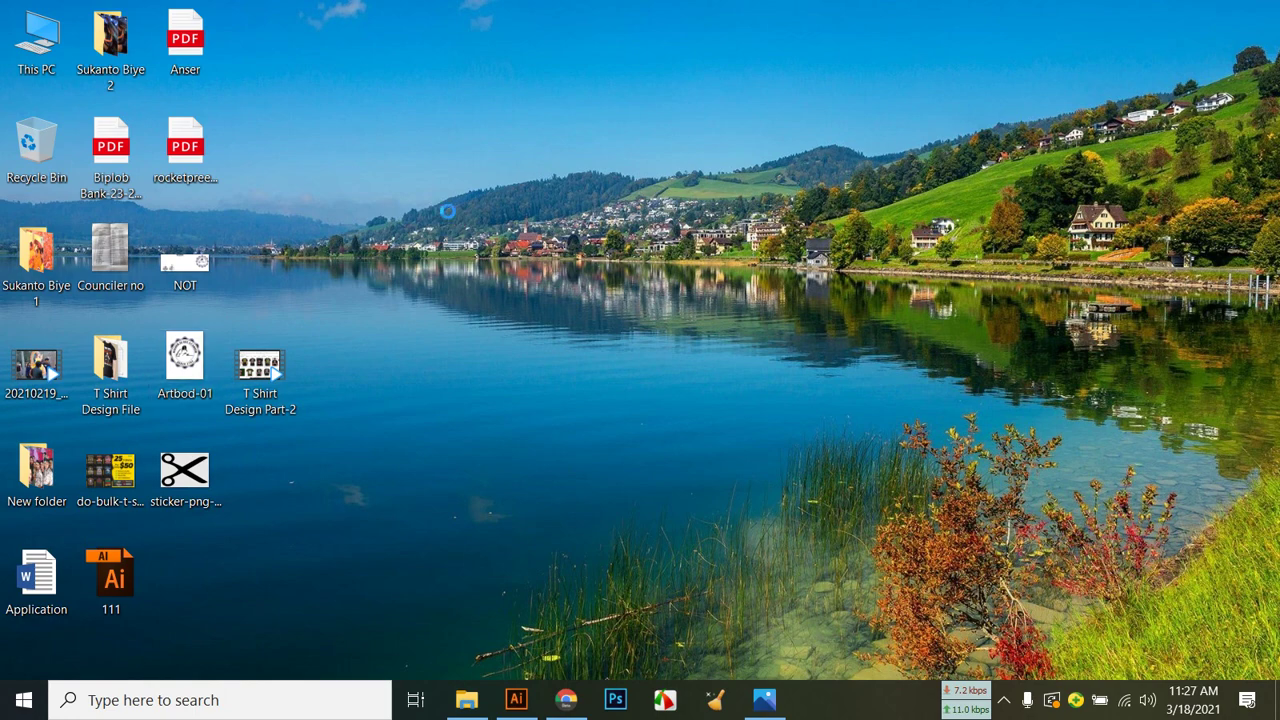
right_click(447, 211)
left_click(527, 303)
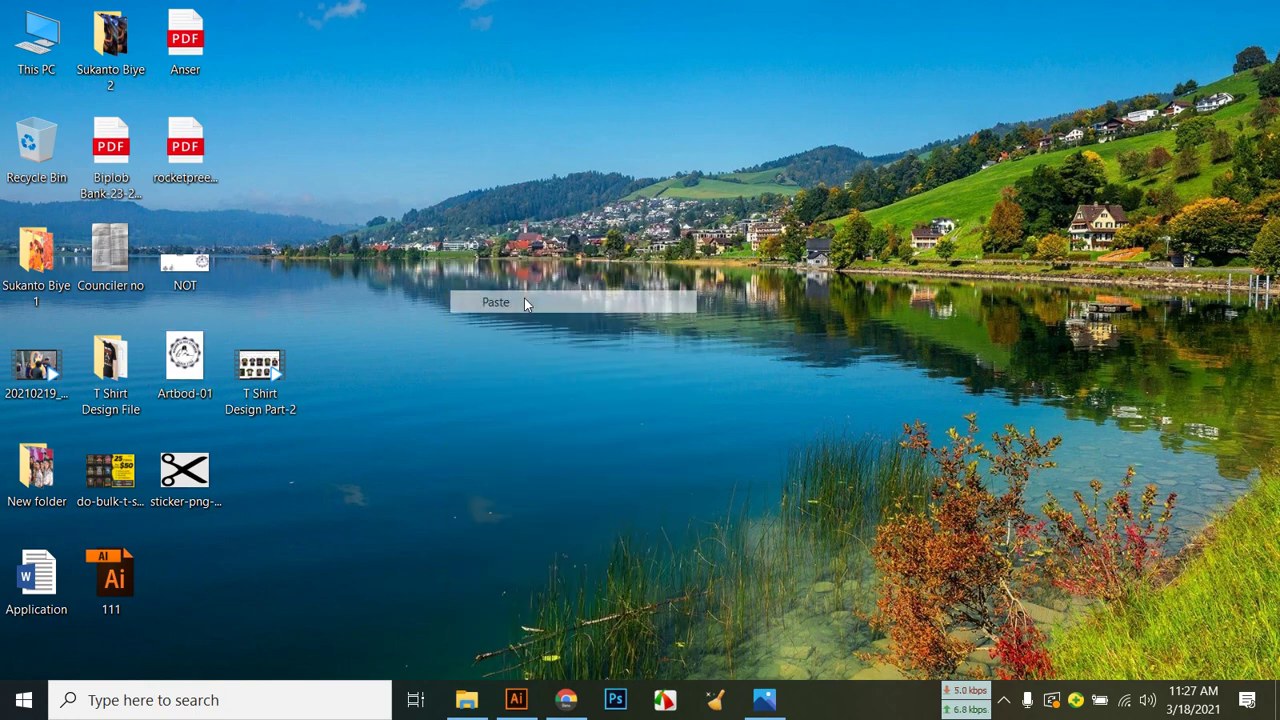
Switch to Illustrator, open 11.jpg from the desktop and float it in its own window beside the sunburst.
left_click(518, 699)
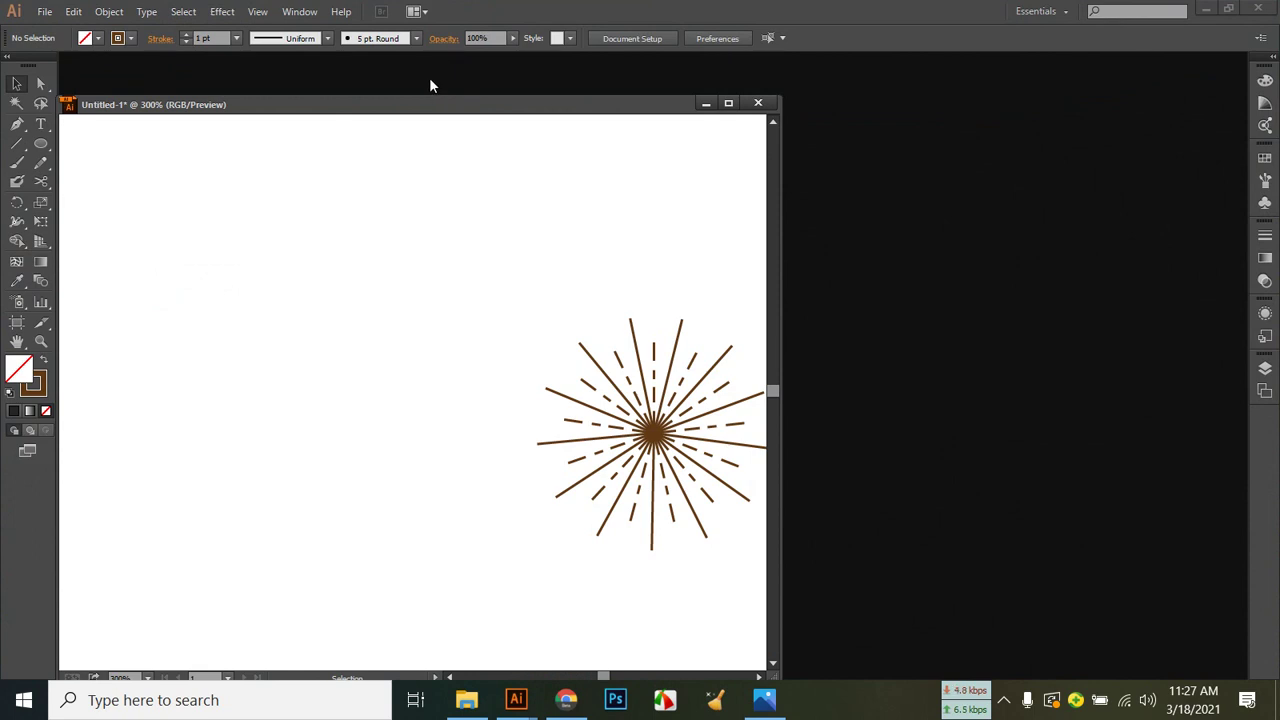
key("ctrl+o")
double_click(223, 290)
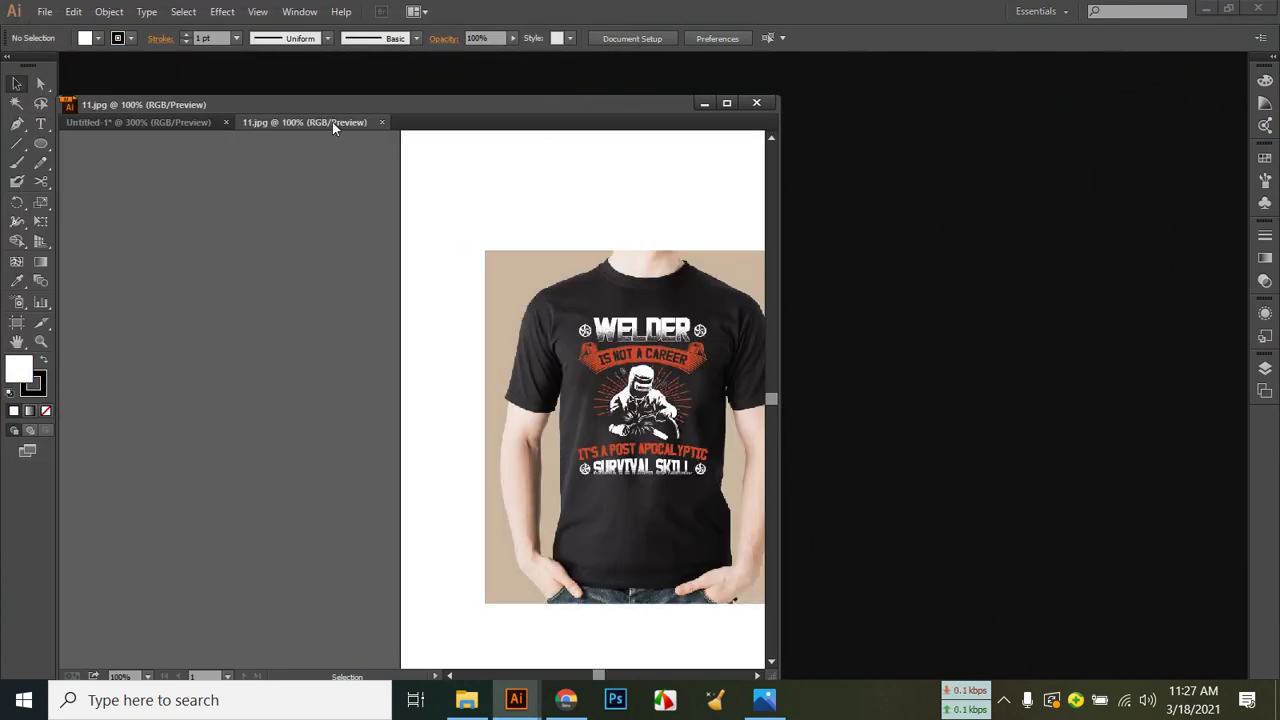
left_click_drag(332, 122, 828, 234)
left_click_drag(946, 228, 806, 171)
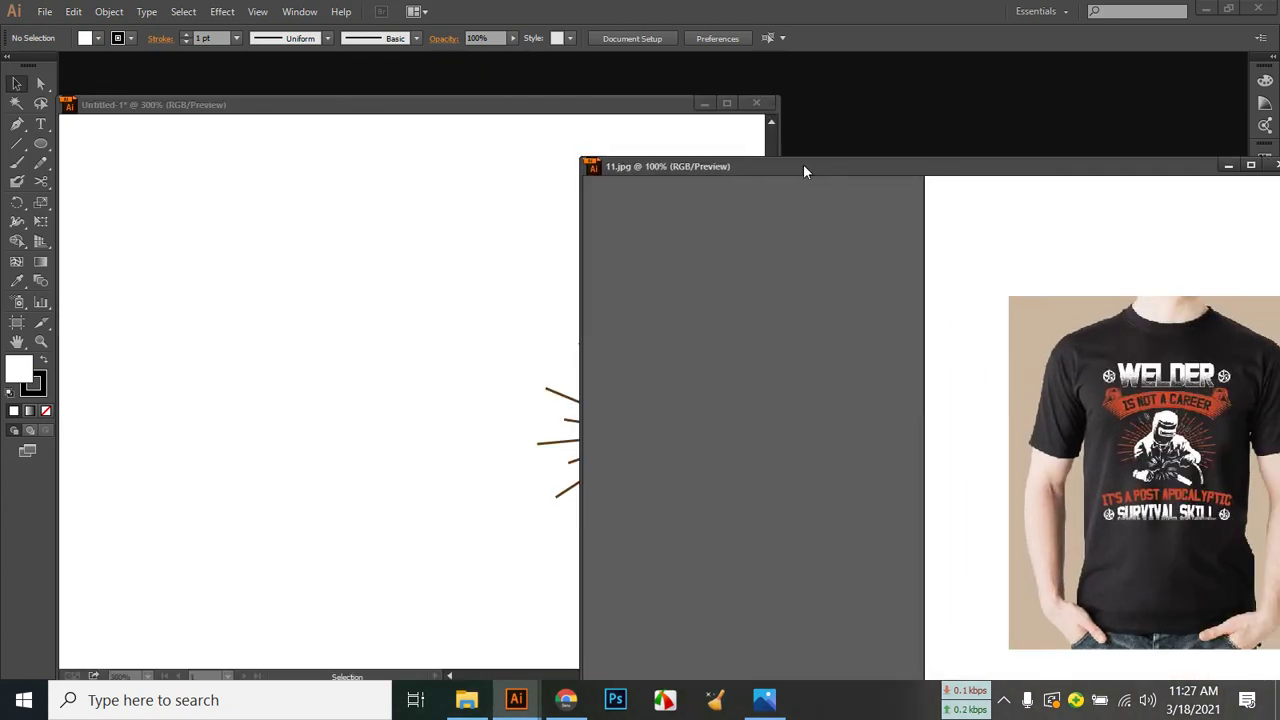
Try to sample the T-shirt print's orange-red onto the selected sunburst with the Eyedropper.
left_click(594, 108)
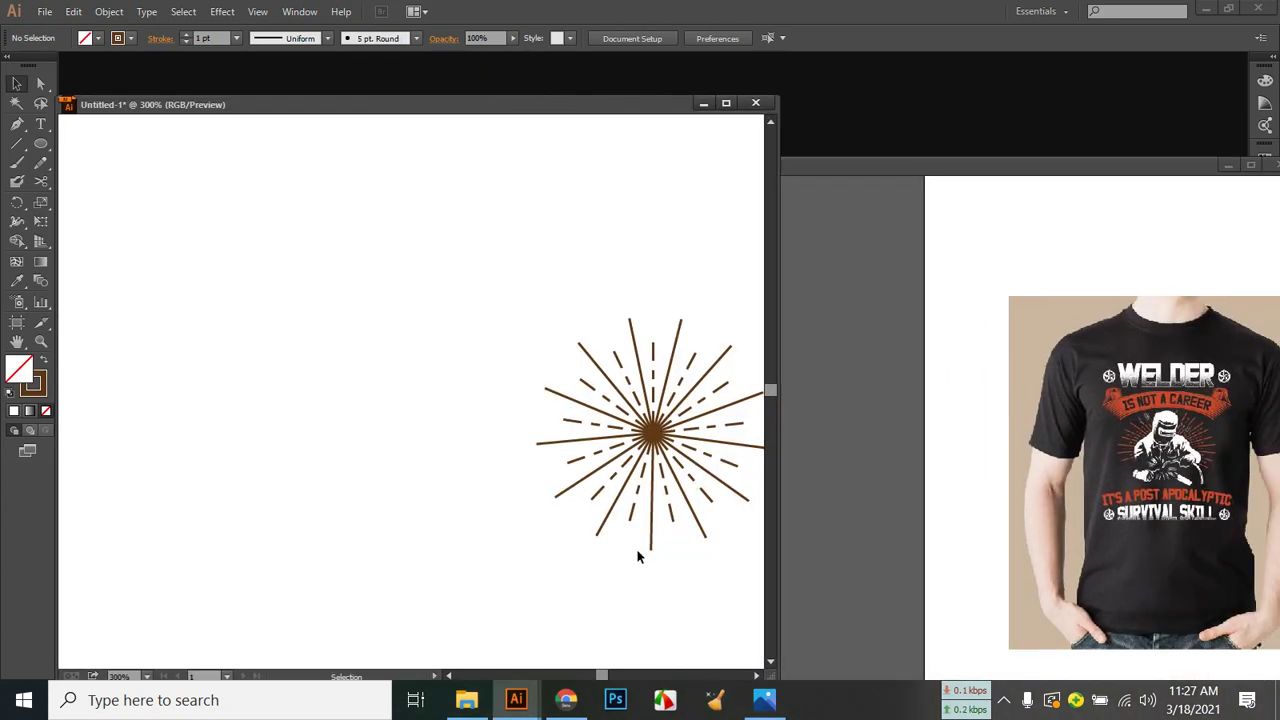
left_click_drag(640, 556, 321, 531)
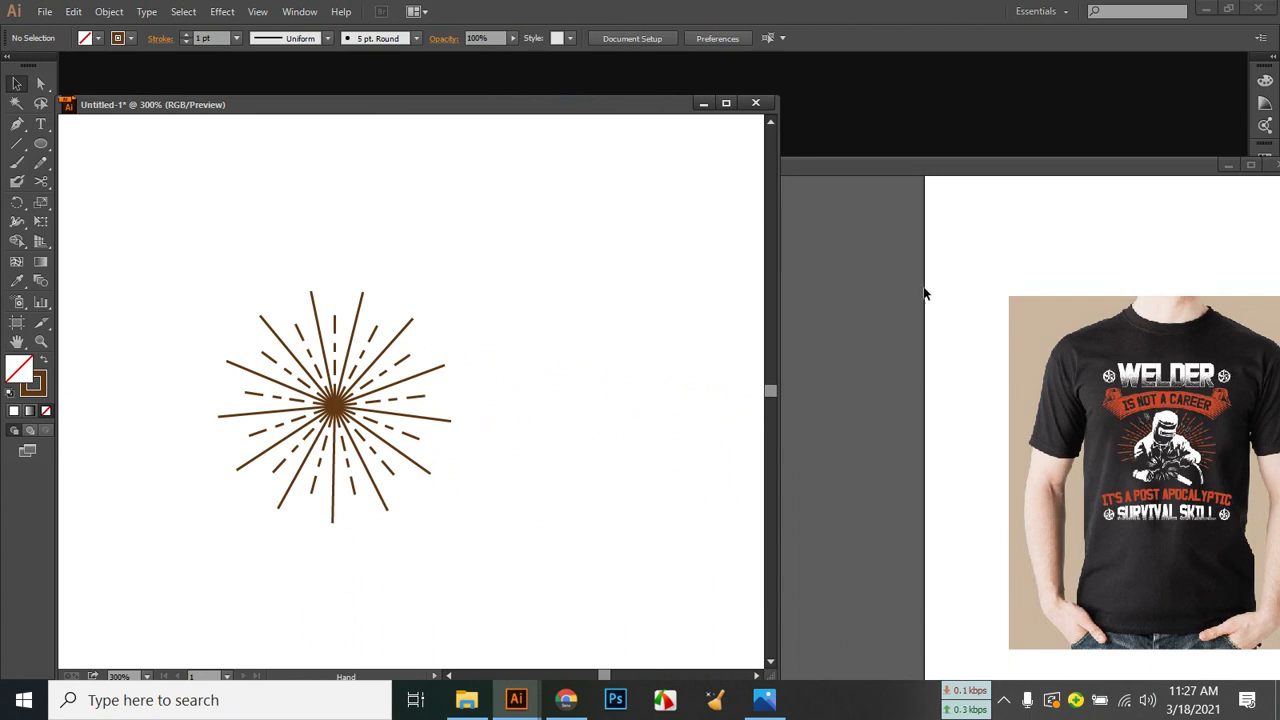
left_click(330, 408)
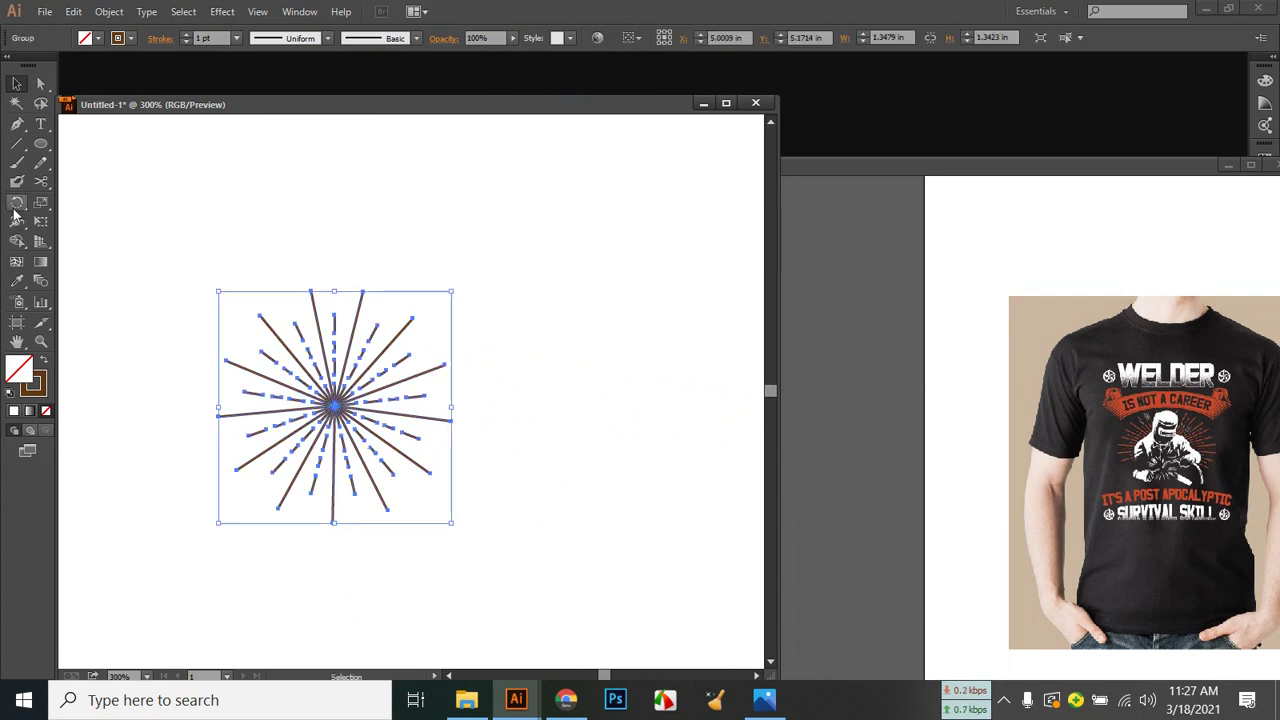
left_click(19, 282)
left_click(1140, 432)
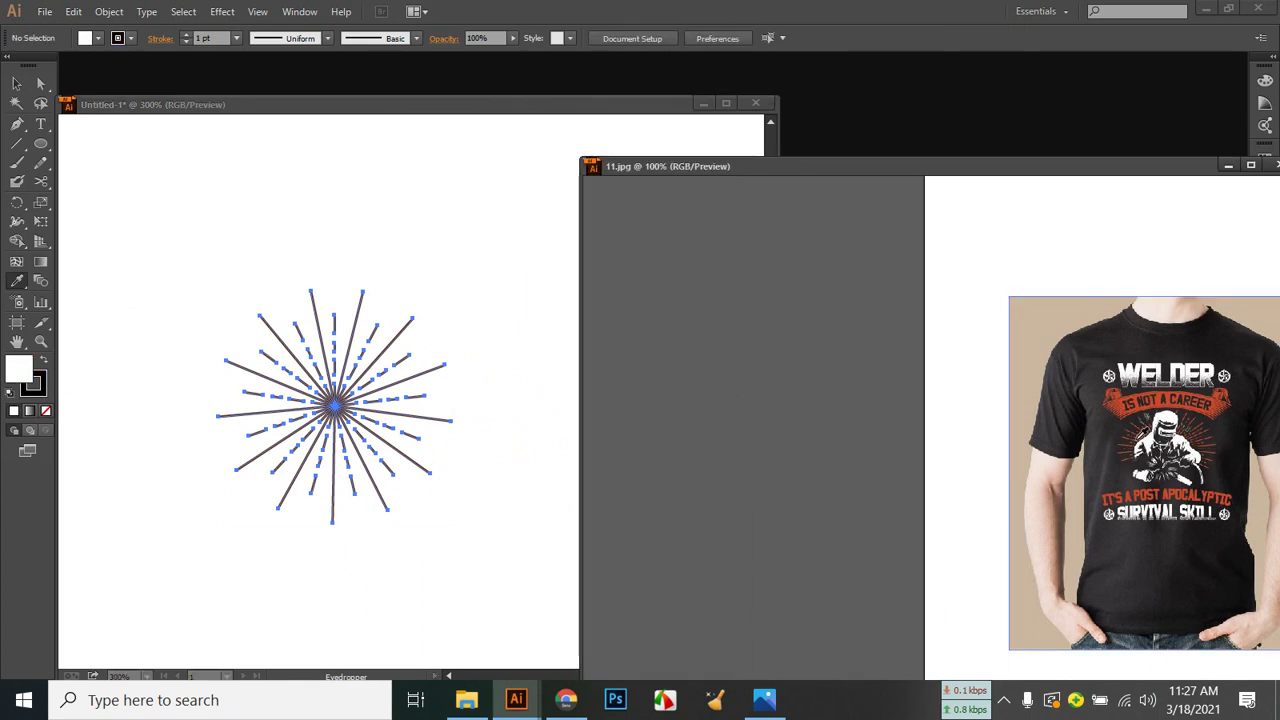
left_click(1141, 433)
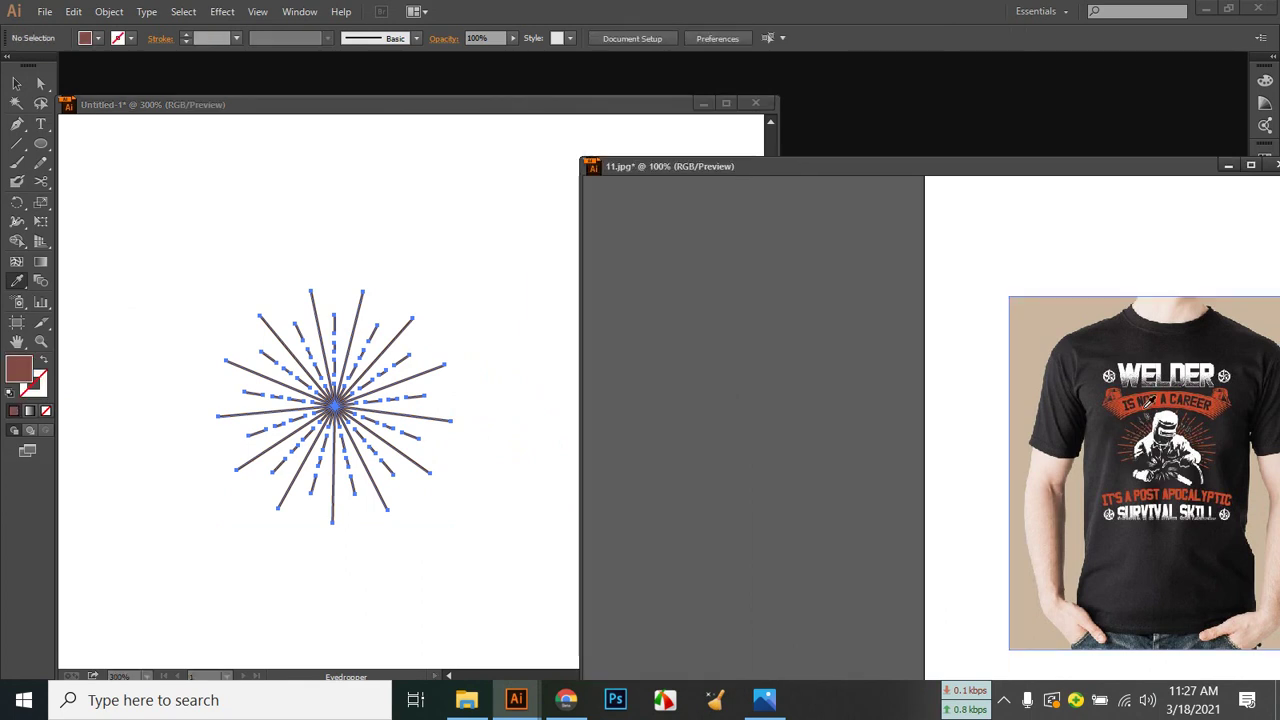
left_click(1143, 404)
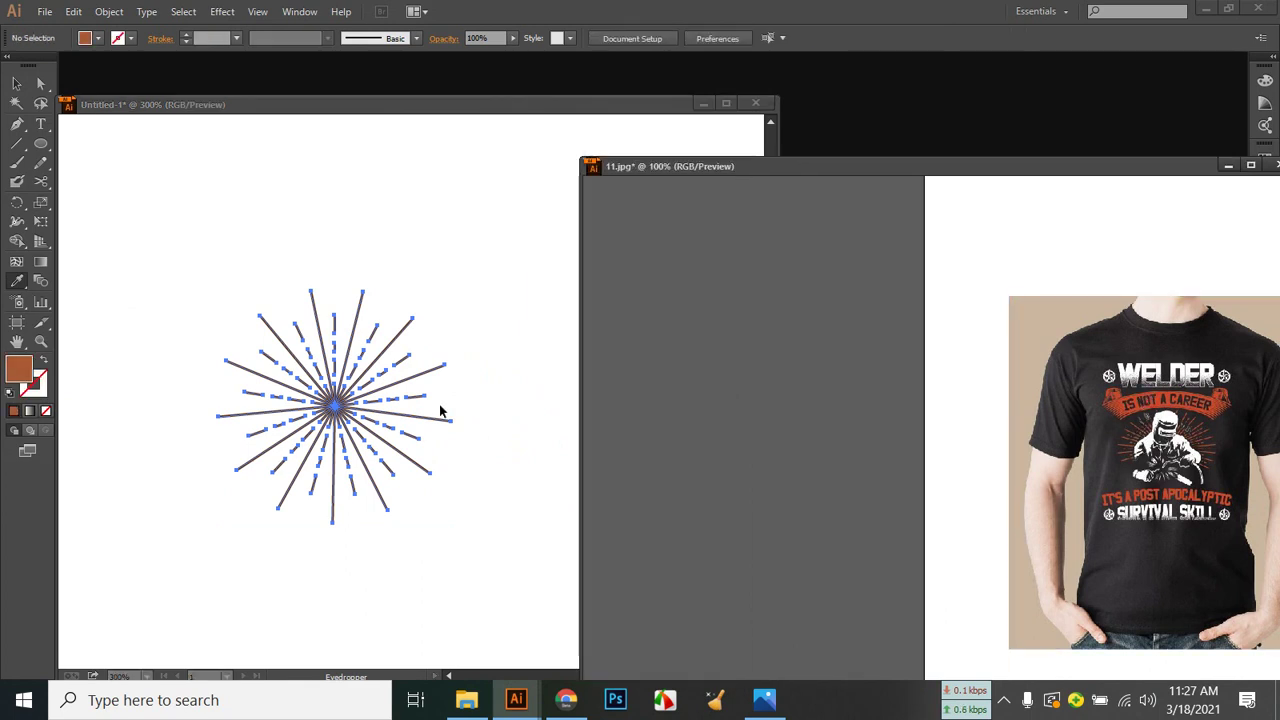
left_click(131, 164)
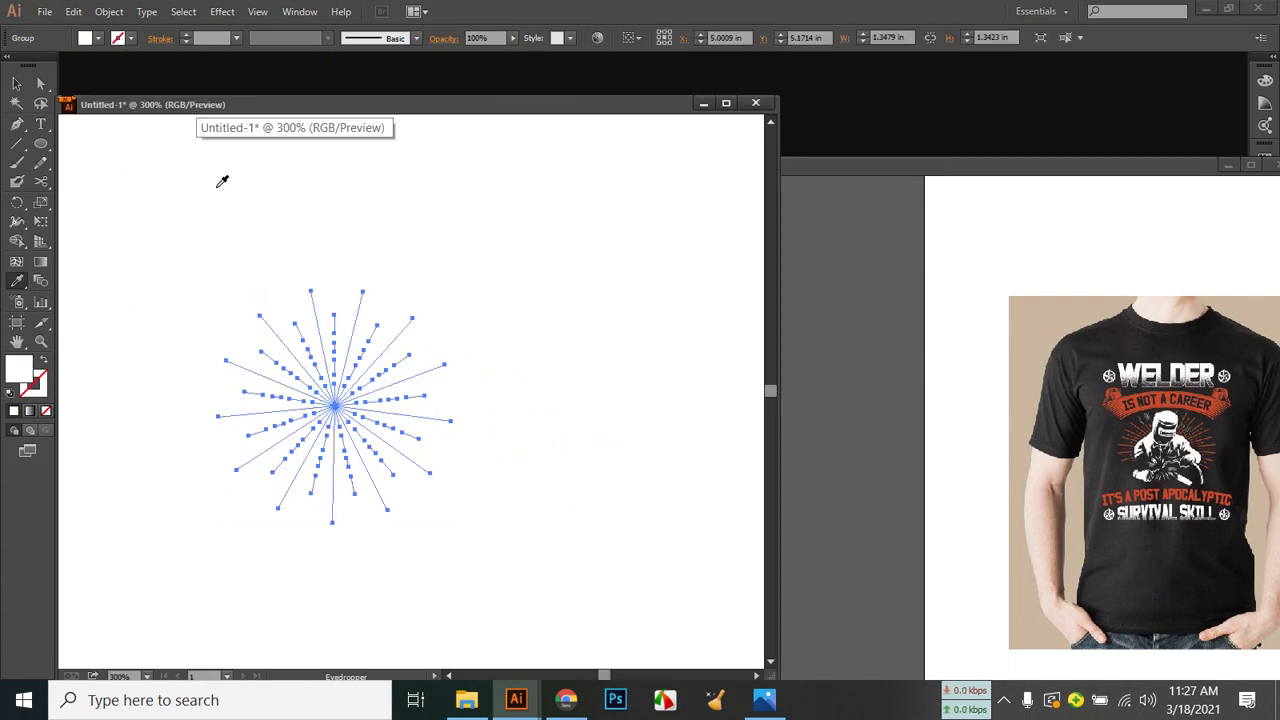
Set the sunburst's stroke weight to 1 pt and deselect it.
left_click(186, 35)
left_click(186, 35)
left_click(186, 35)
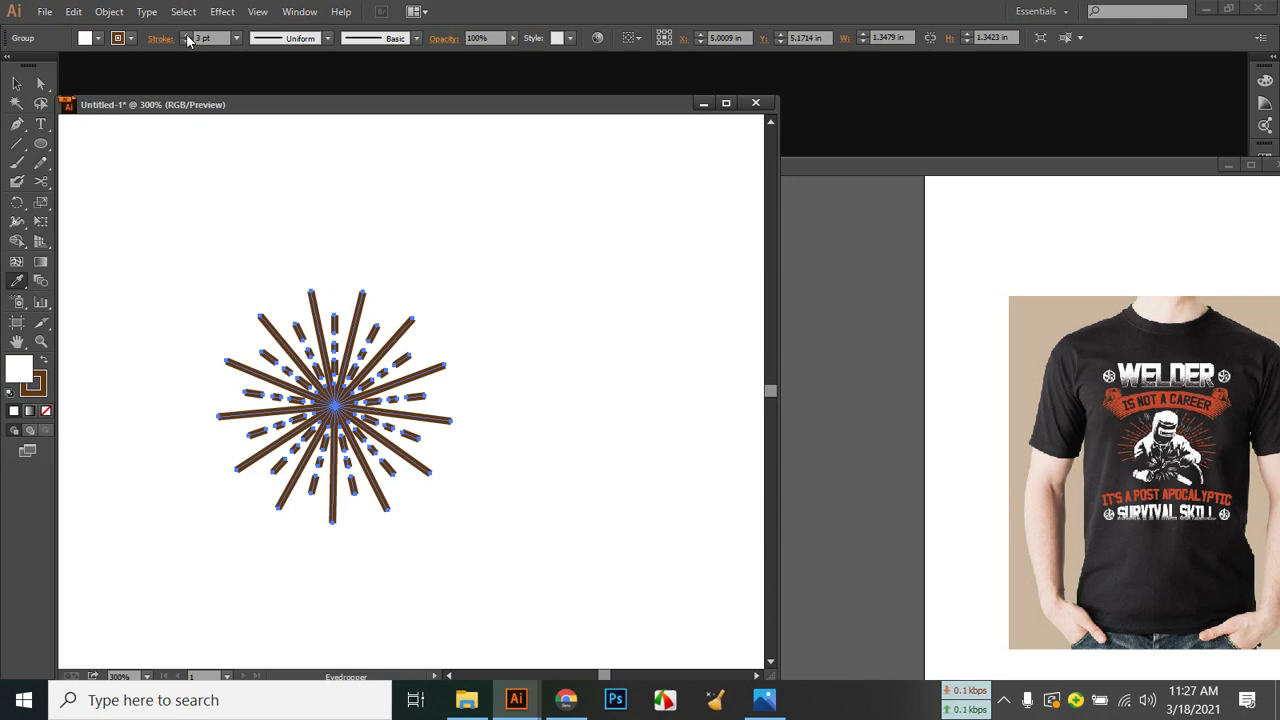
left_click(186, 42)
left_click(186, 42)
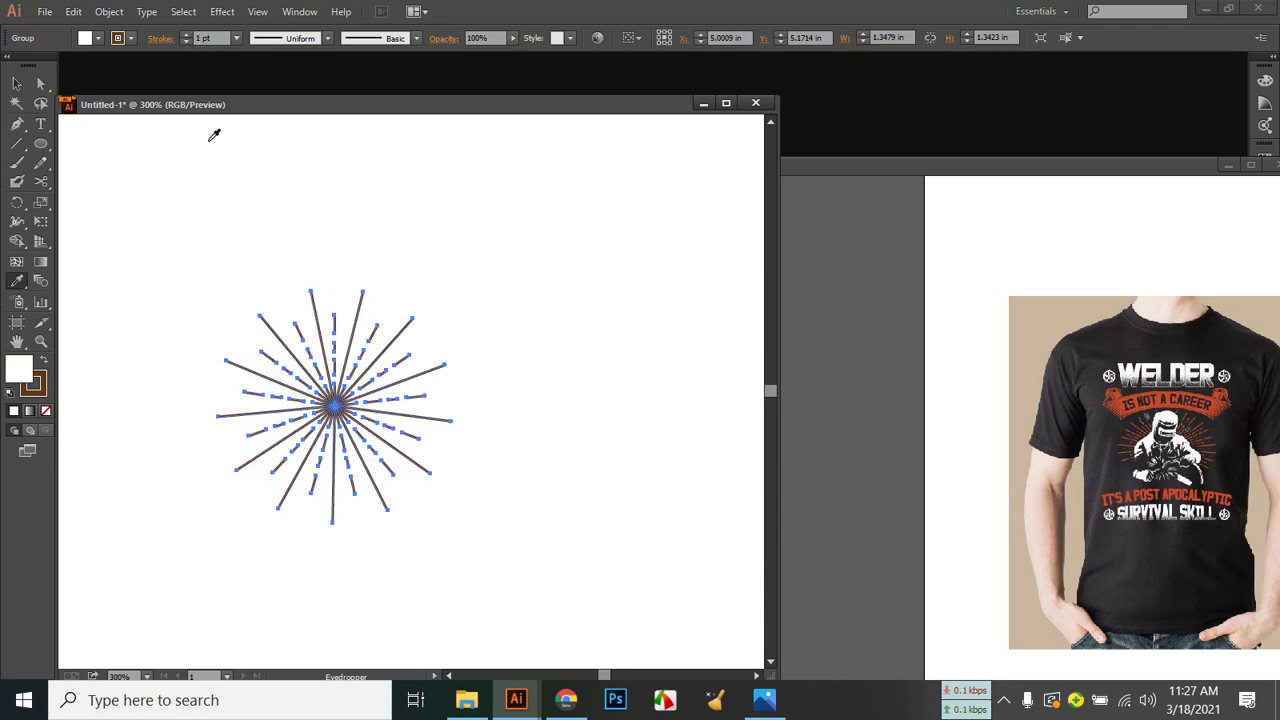
key("v")
left_click(162, 194)
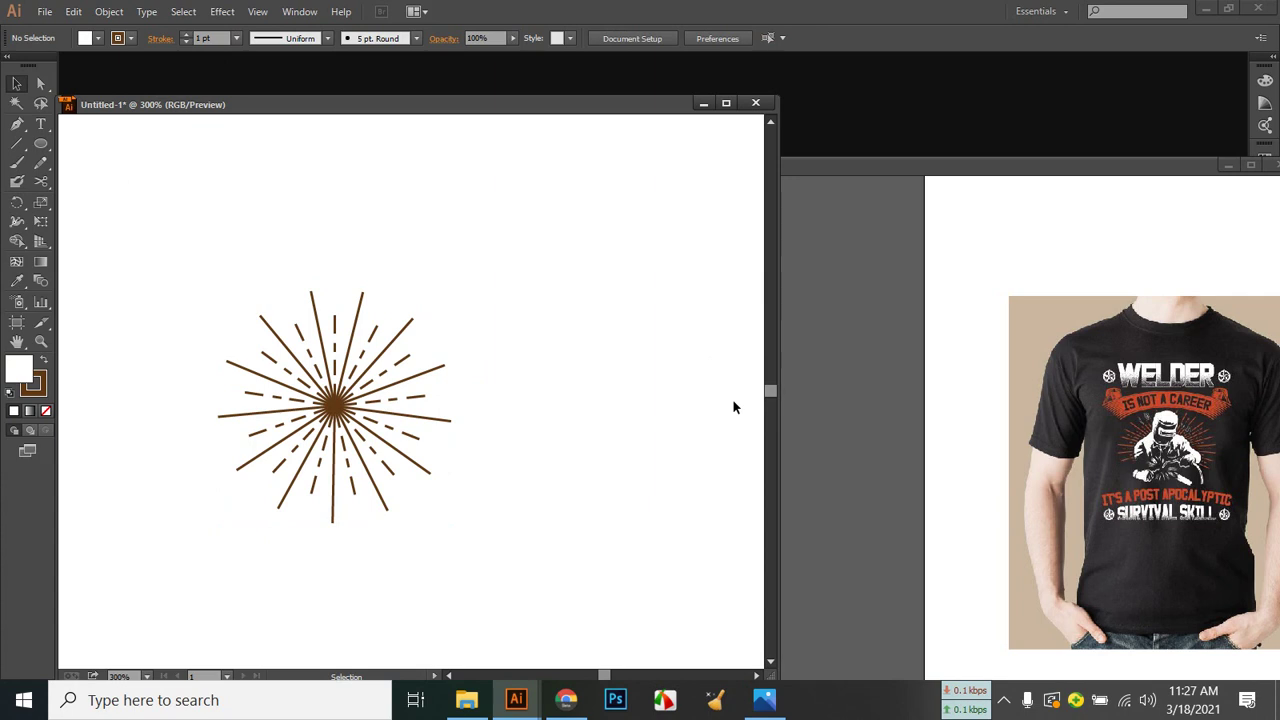
Set the sunburst's stroke color to orange B74D04, using the T-shirt image alongside as reference.
left_click_drag(1052, 171, 948, 166)
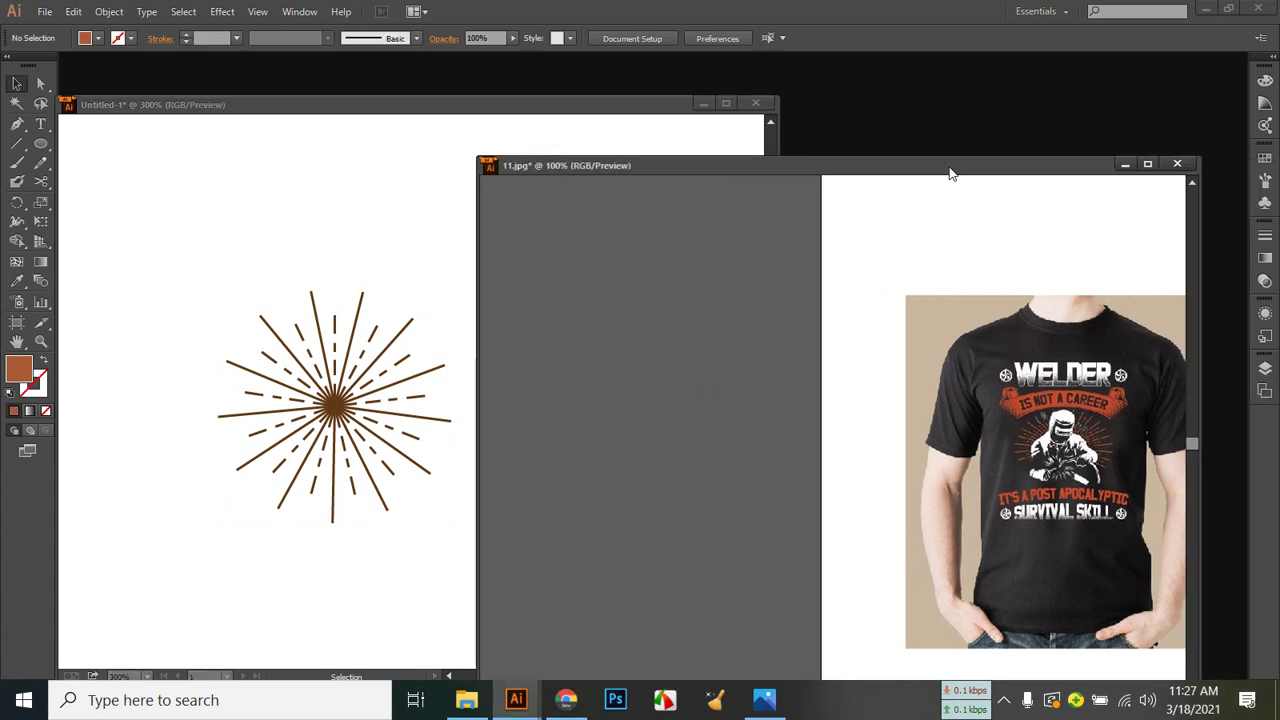
left_click(418, 190)
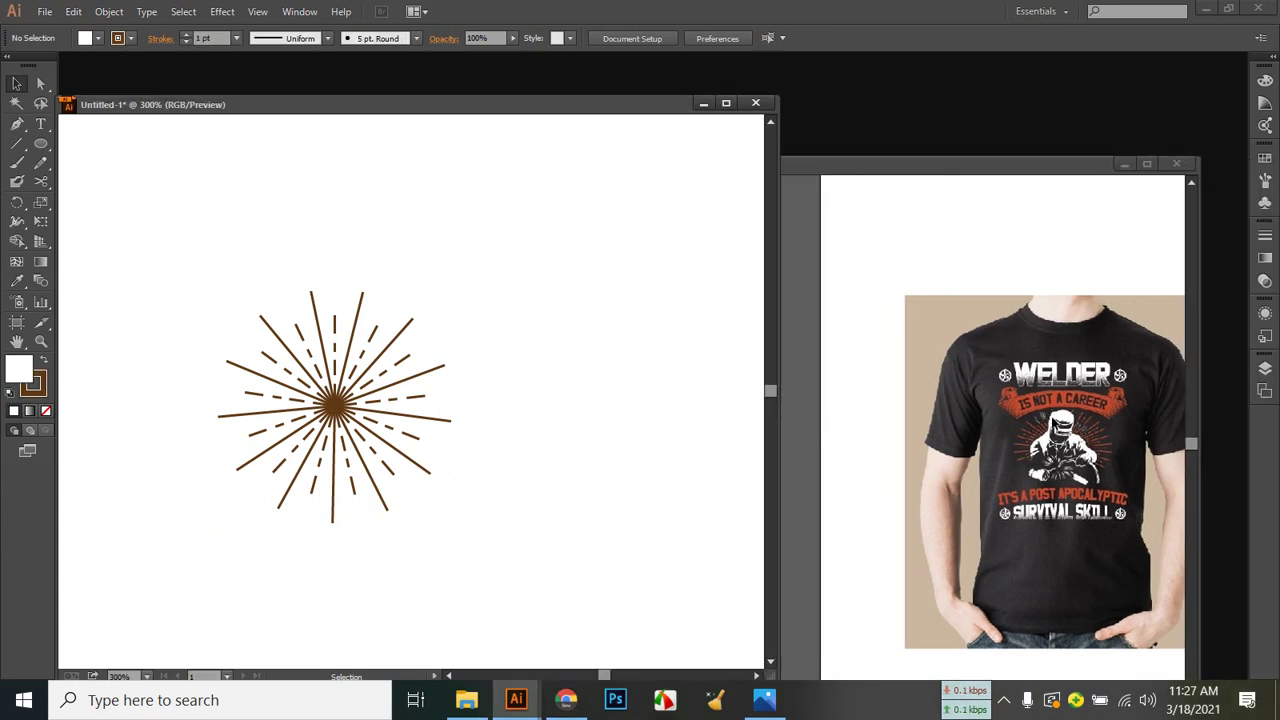
left_click_drag(140, 271, 524, 554)
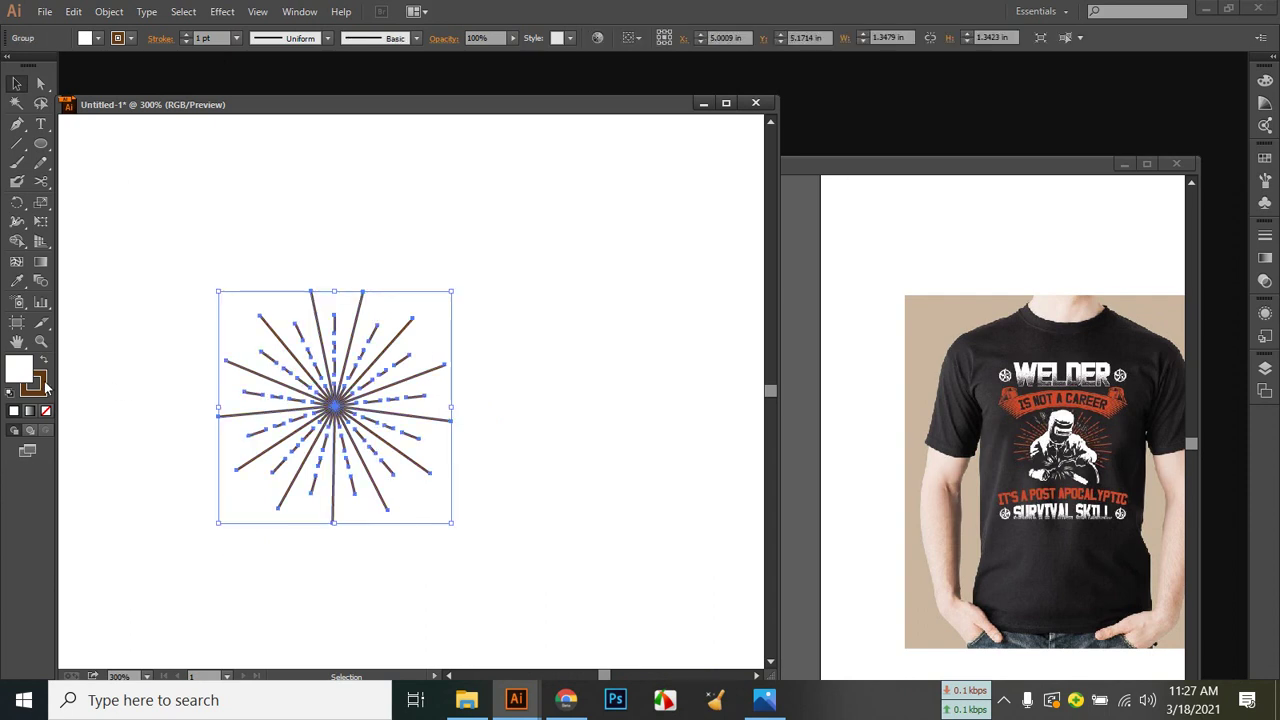
double_click(40, 388)
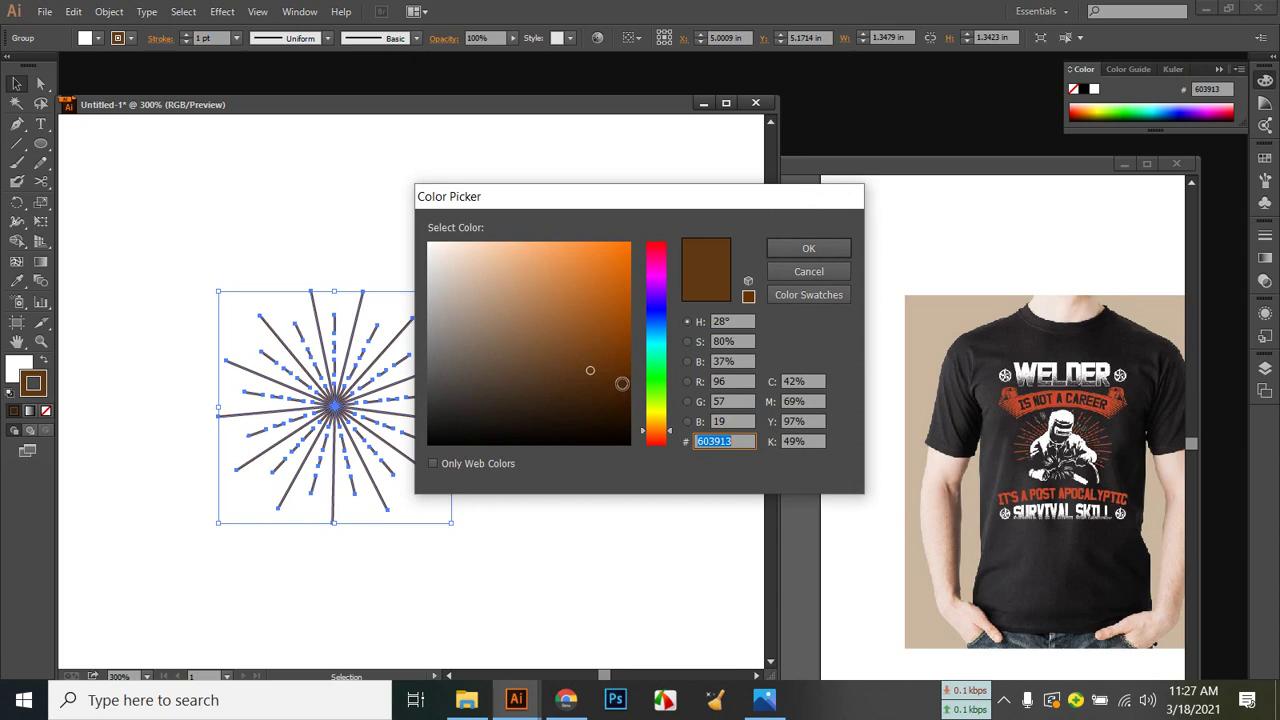
left_click(655, 435)
left_click_drag(628, 312, 627, 299)
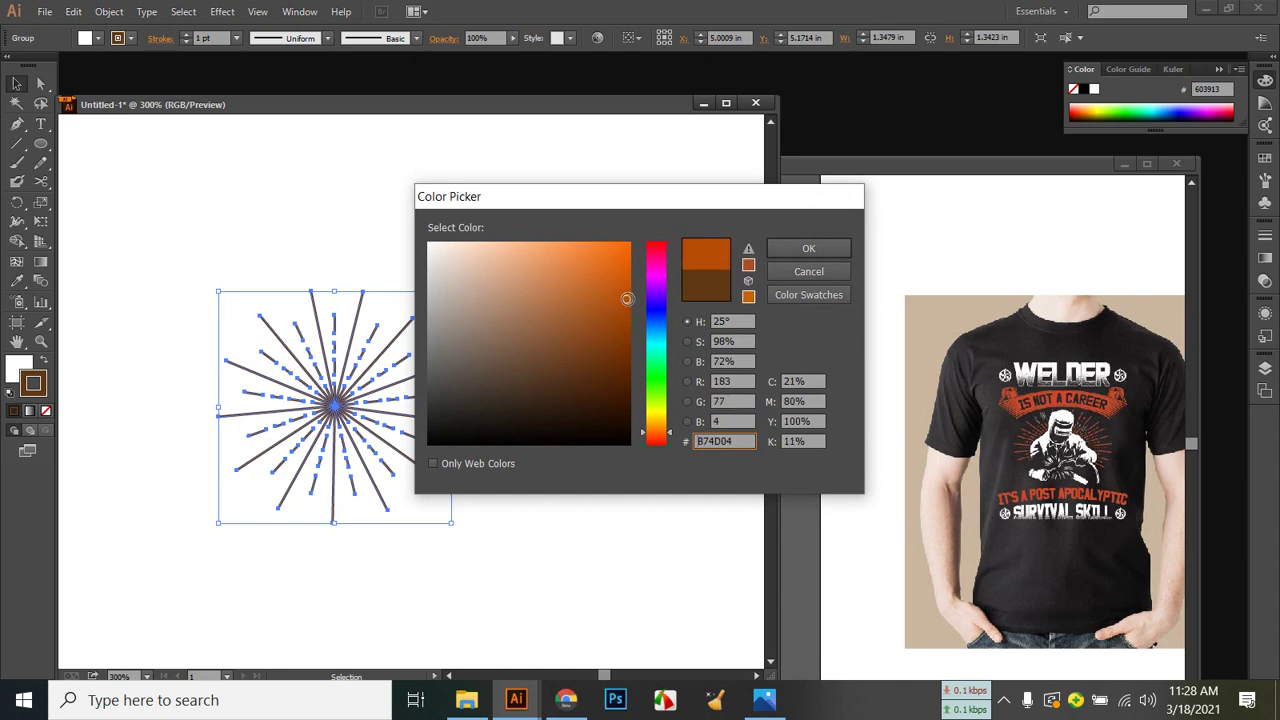
left_click(822, 250)
left_click(664, 441)
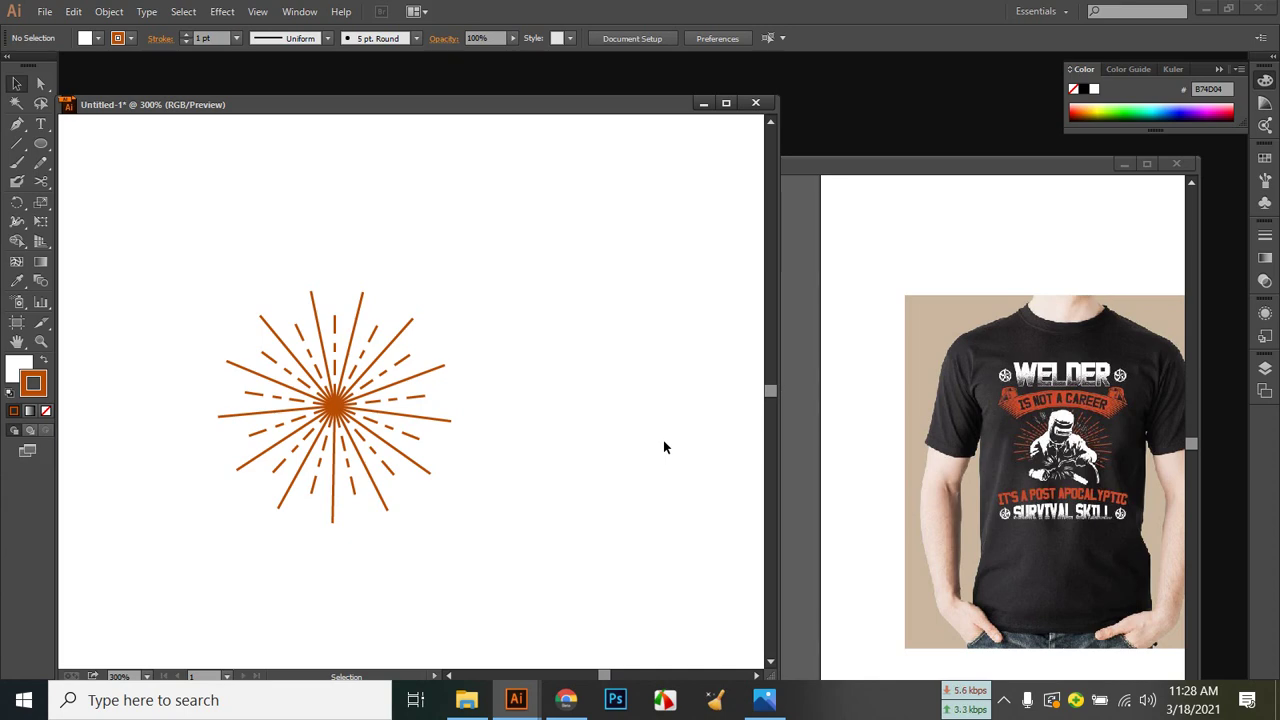
Bring the 11.jpg document to the front and show it full screen.
left_click_drag(978, 160, 543, 162)
left_click(711, 160)
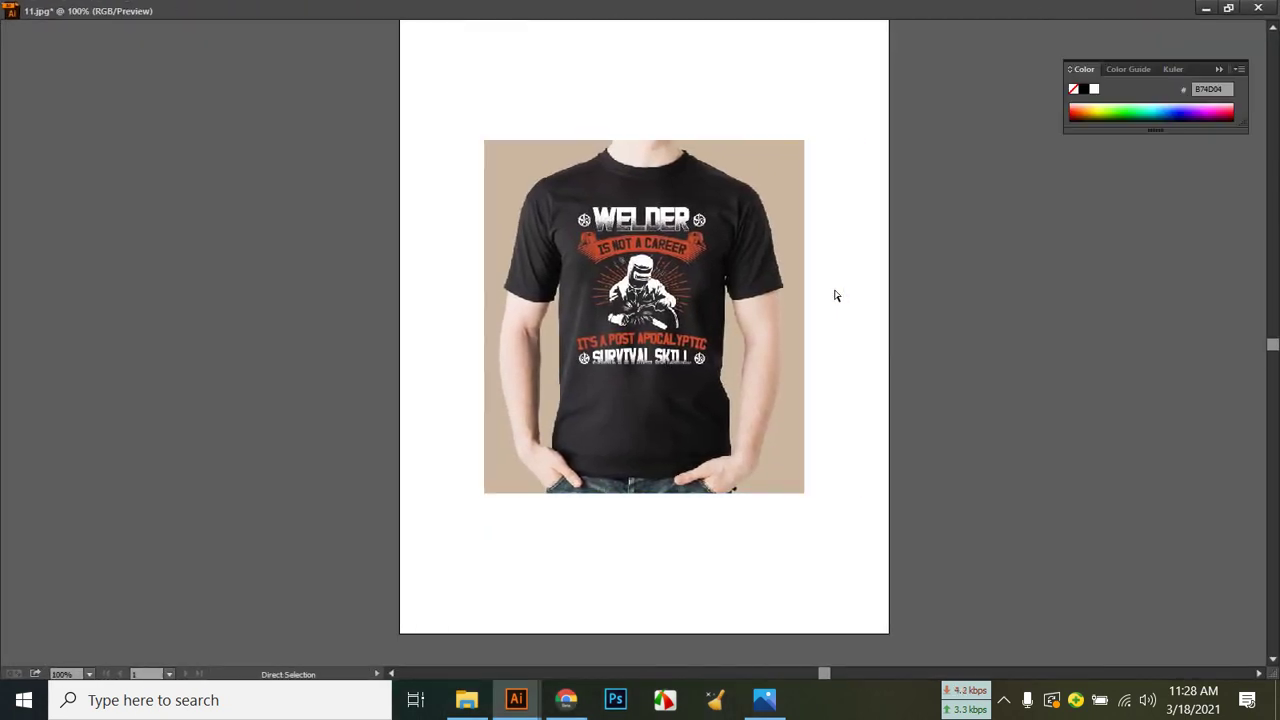
Zoom in on the T-shirt print in 11.jpg, return to the Untitled-1 document and dock its floating window.
key("ctrl+=")
key("ctrl+=")
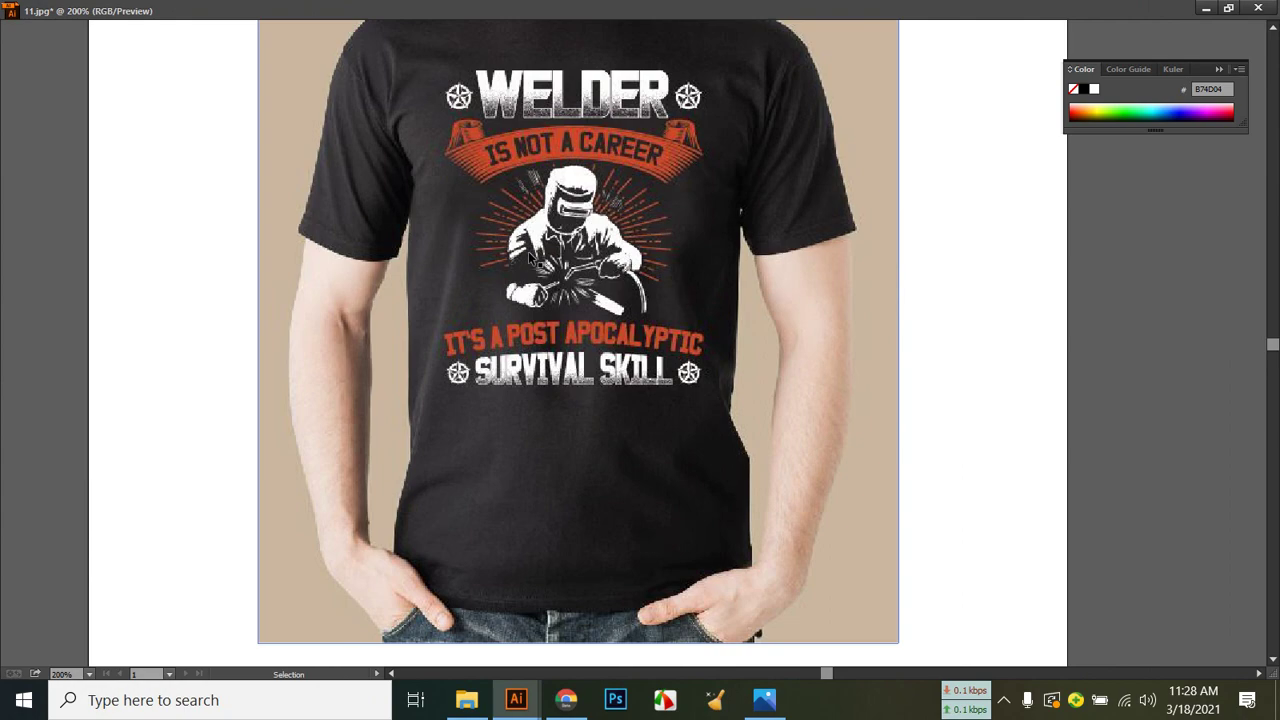
left_click(1206, 8)
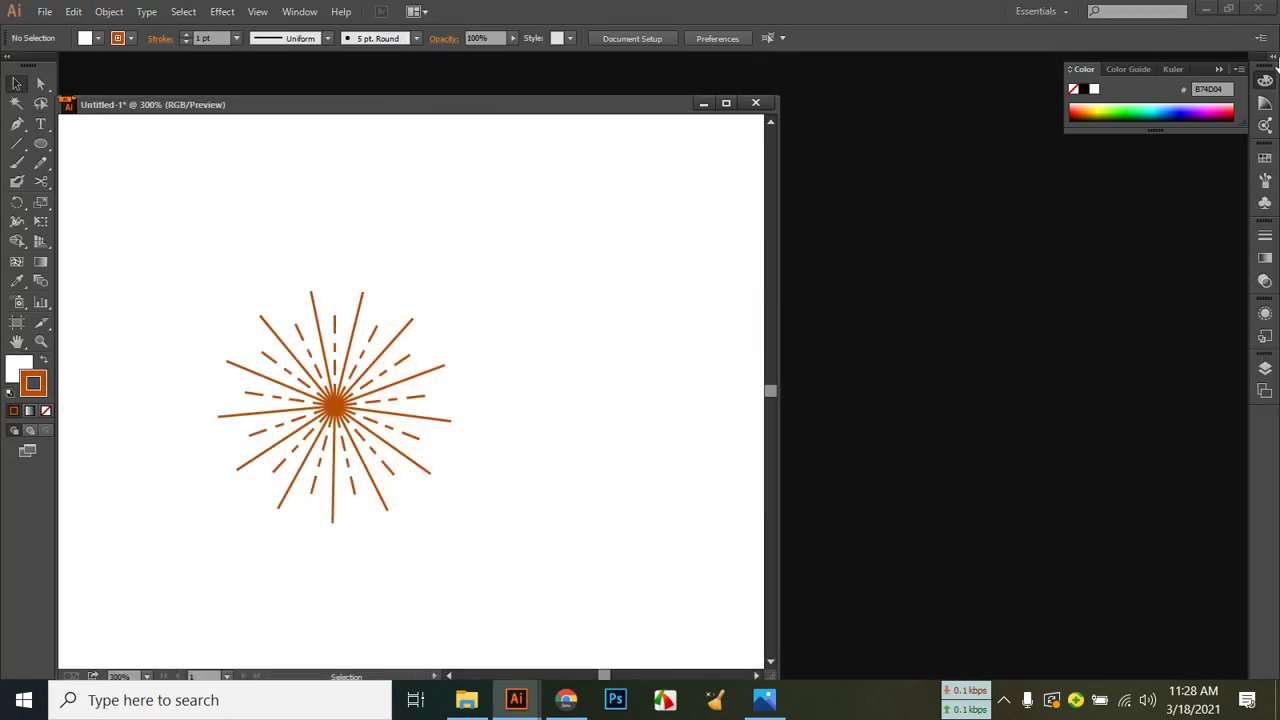
left_click_drag(610, 105, 705, 60)
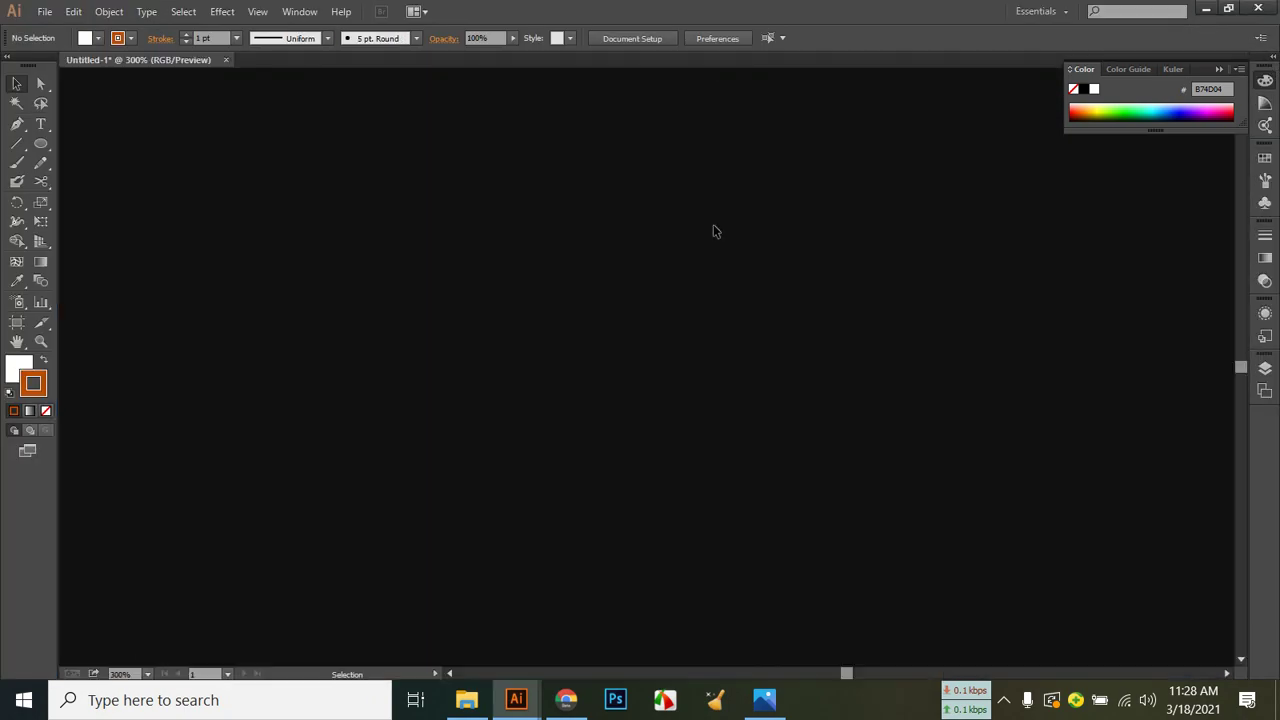
Move the sunburst up and to the right on the artboard and place a copy of it in the upper-left area.
left_click(423, 408)
left_click_drag(346, 354, 530, 290)
left_click(755, 335)
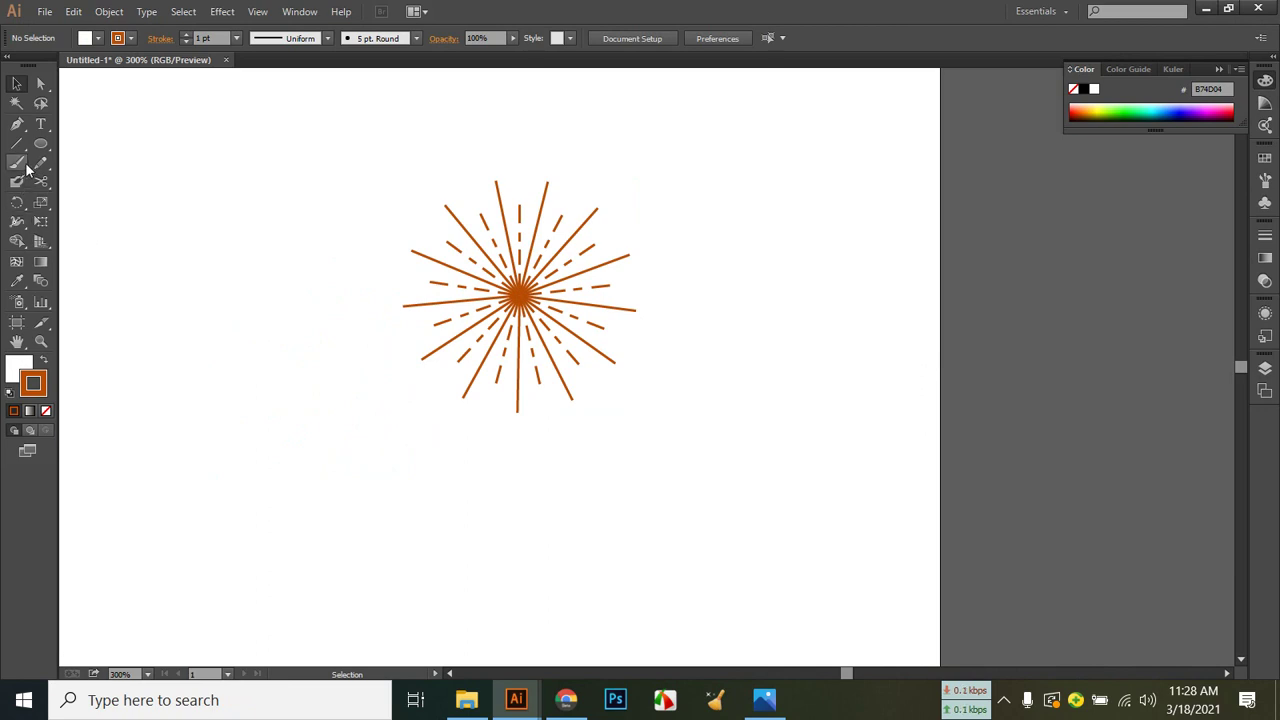
left_click(522, 366)
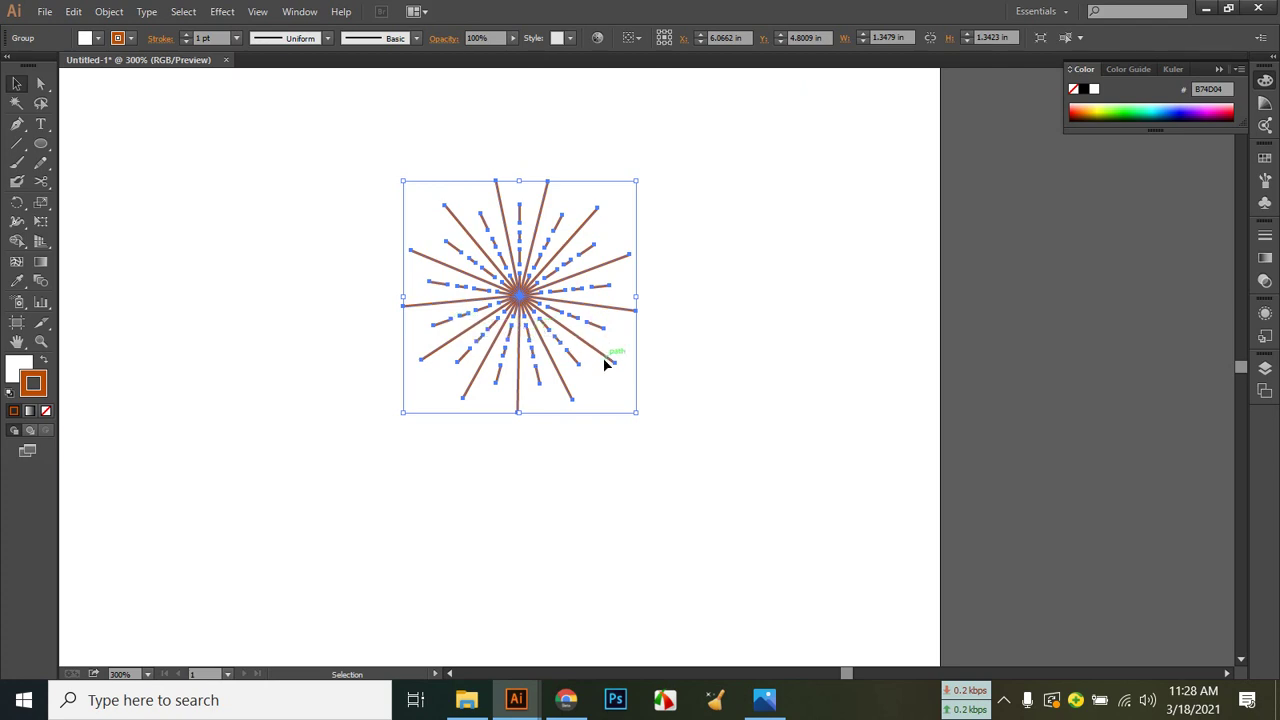
left_click_drag(518, 298, 195, 207)
left_click(543, 534)
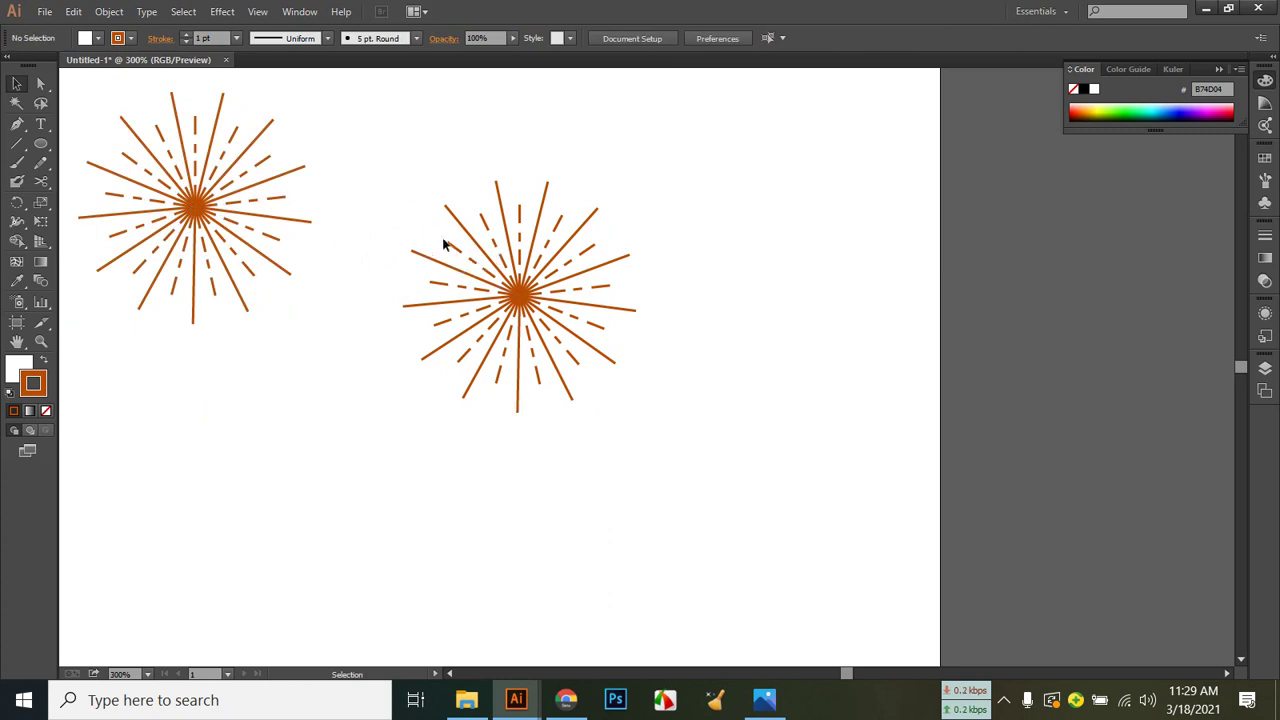
Ungroup the right-hand sunburst into separate ray paths and deselect it.
left_click(606, 357)
left_click(555, 310)
right_click(518, 300)
left_click(629, 333)
left_click(537, 300)
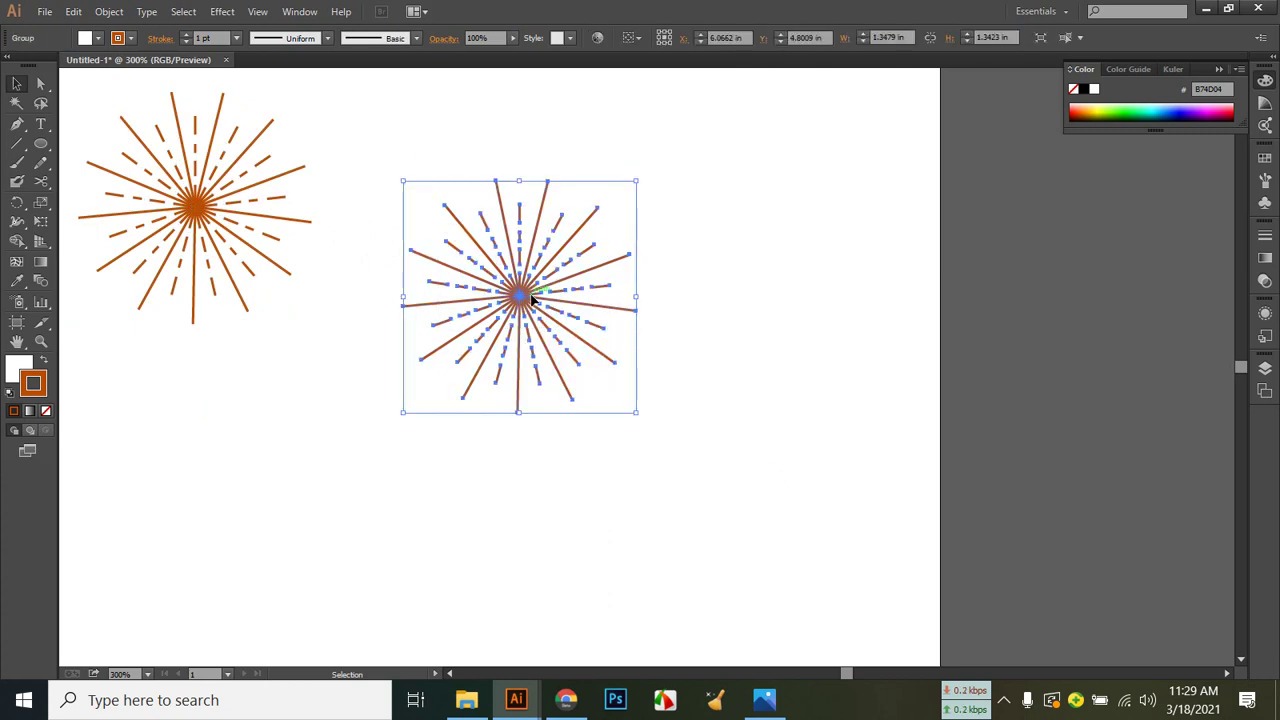
right_click(525, 294)
left_click(606, 397)
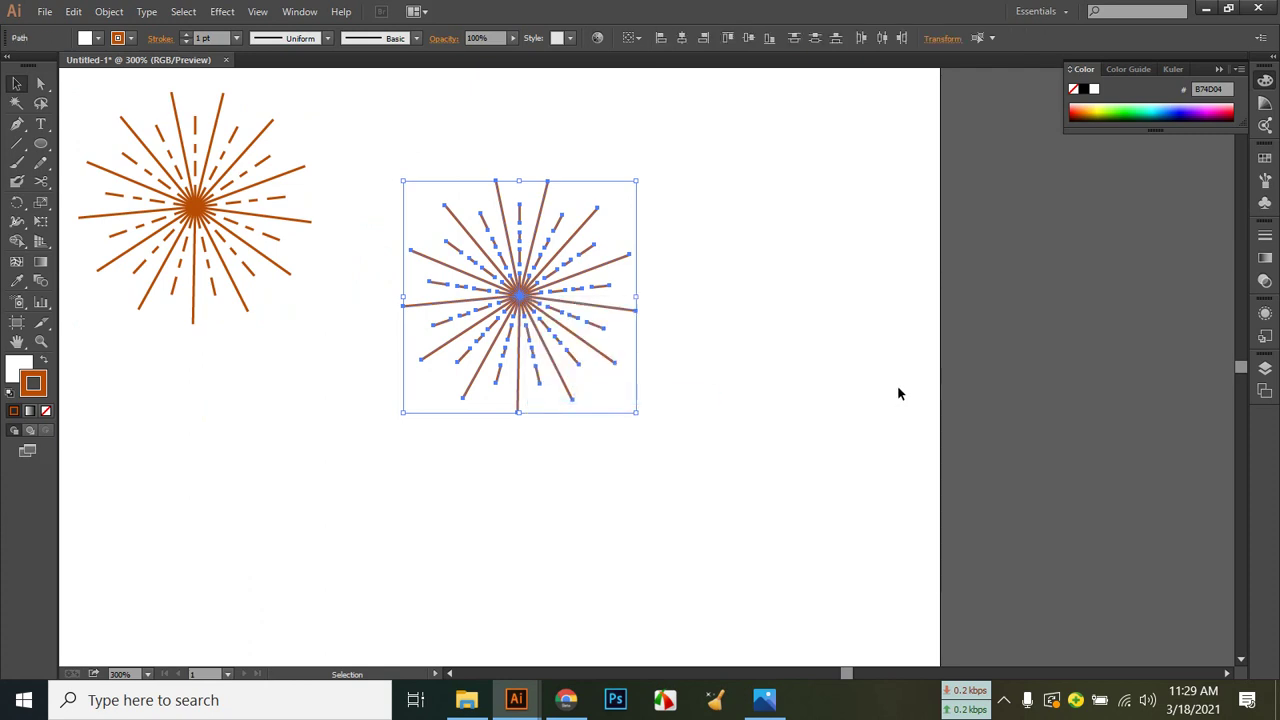
left_click(898, 393)
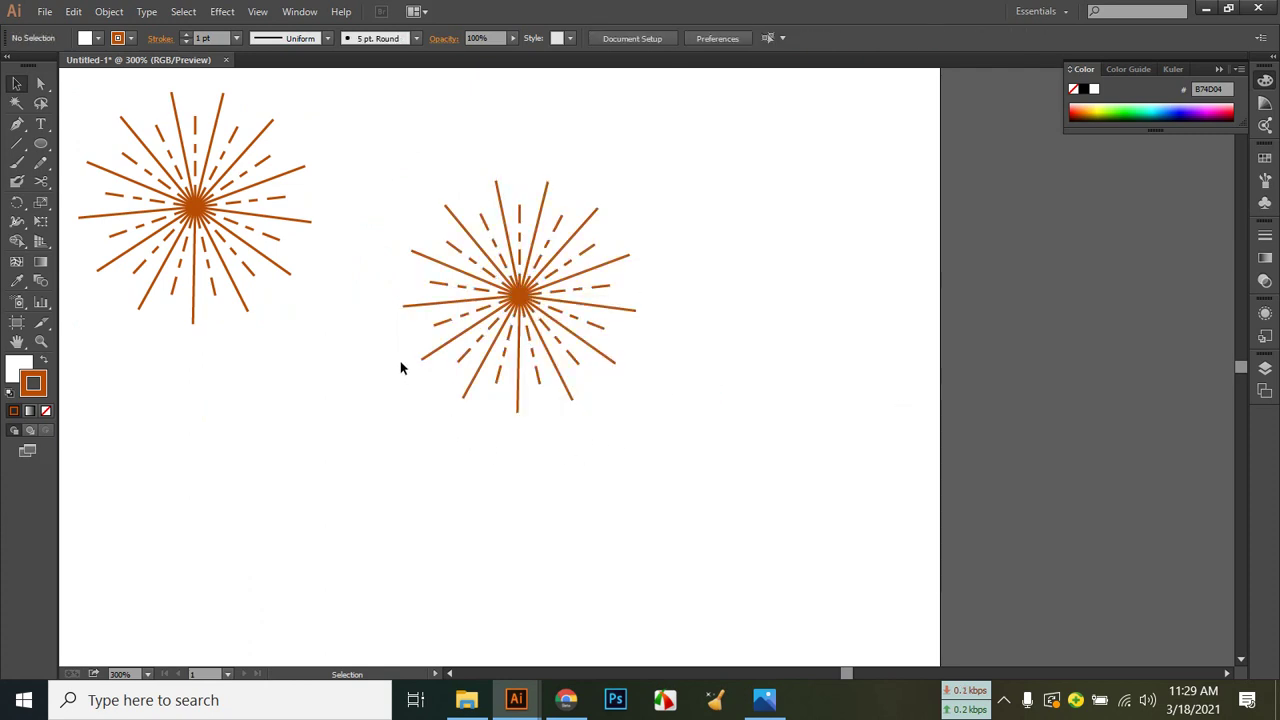
Delete the lower solid and dashed rays of the ungrouped sunburst, leaving only the upper fan and its lowest side dashes.
left_click_drag(397, 353, 629, 411)
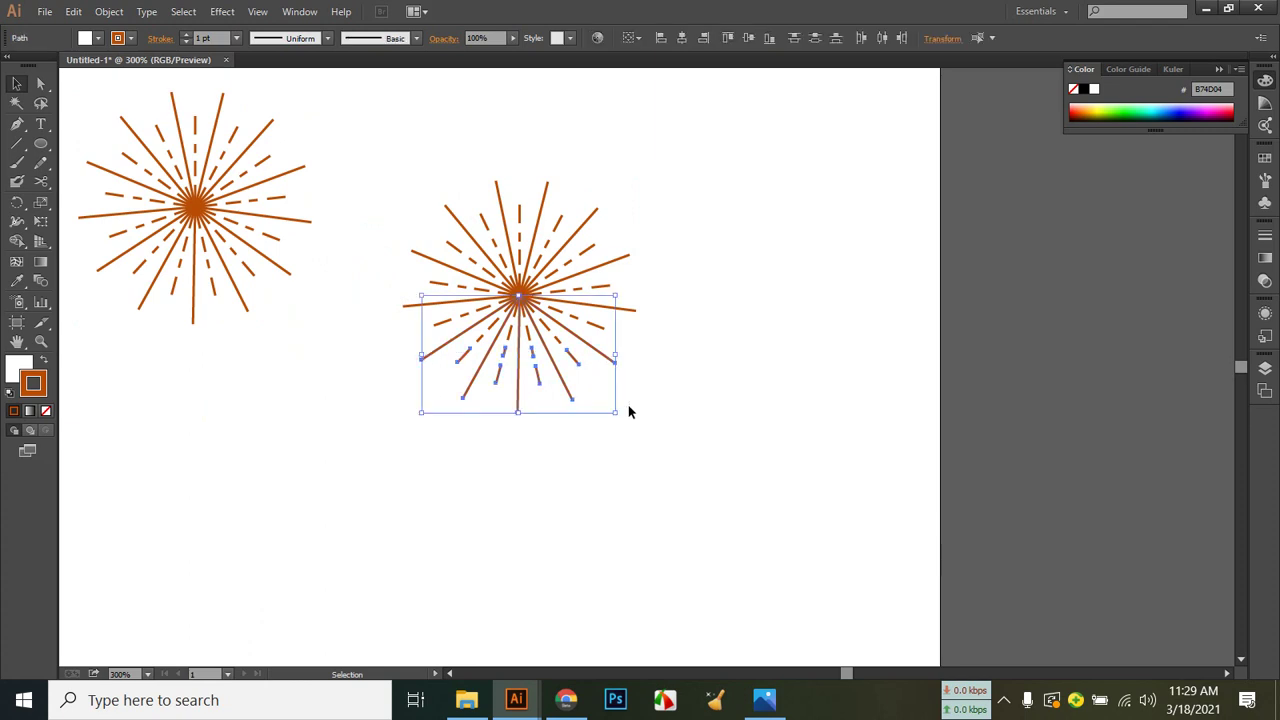
key("Delete")
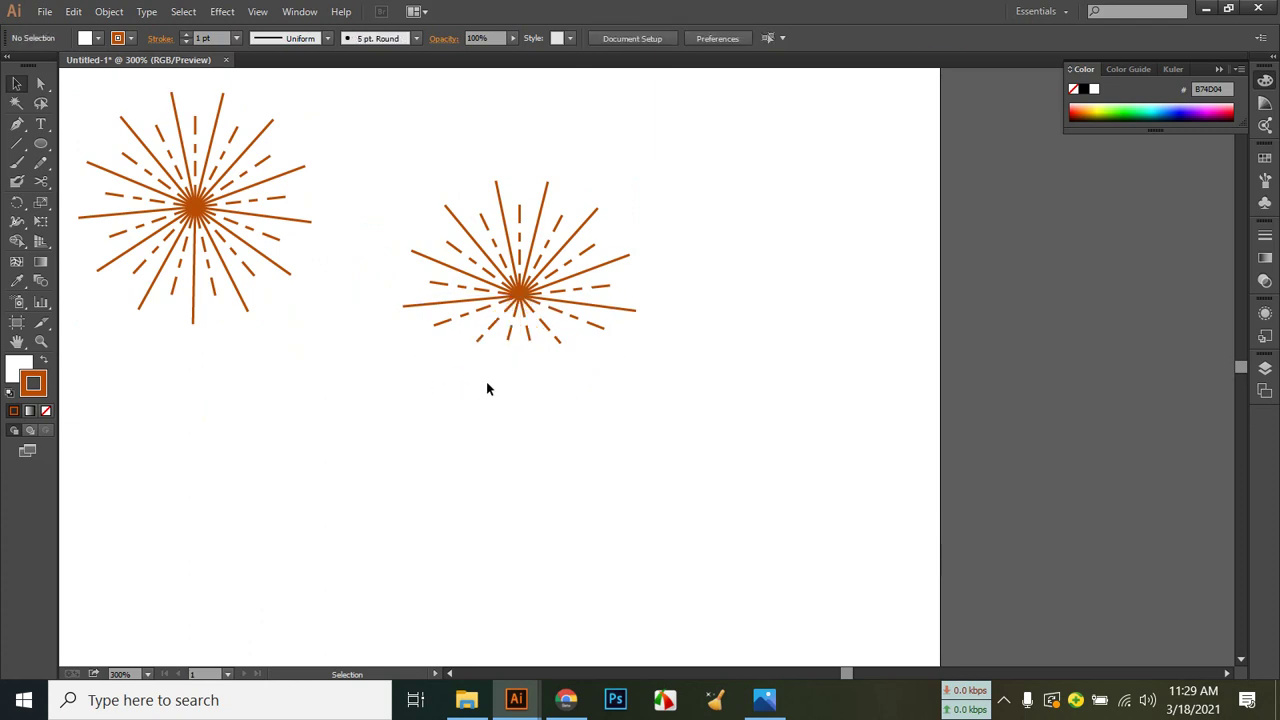
left_click_drag(541, 346, 549, 328)
key("Delete")
left_click_drag(559, 341, 566, 342)
key("Delete")
left_click(516, 315)
key("Delete")
Select all remaining rays of the trimmed sunburst and move them off the artboard past its right edge.
left_click_drag(440, 179, 675, 369)
key("a")
key("v")
left_click_drag(520, 292, 1065, 372)
left_click(425, 267)
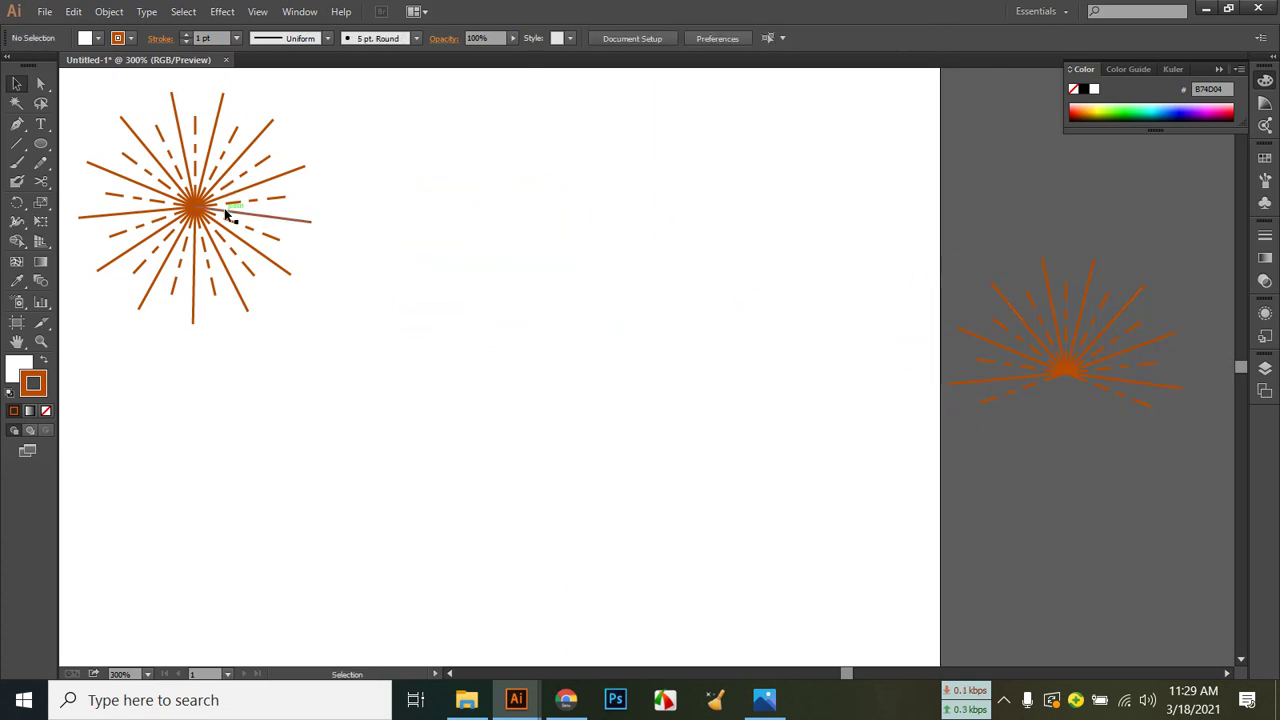
Place a copy of the full sunburst in the middle of the artboard.
left_click(193, 214)
left_click_drag(196, 209, 566, 264)
left_click(703, 371)
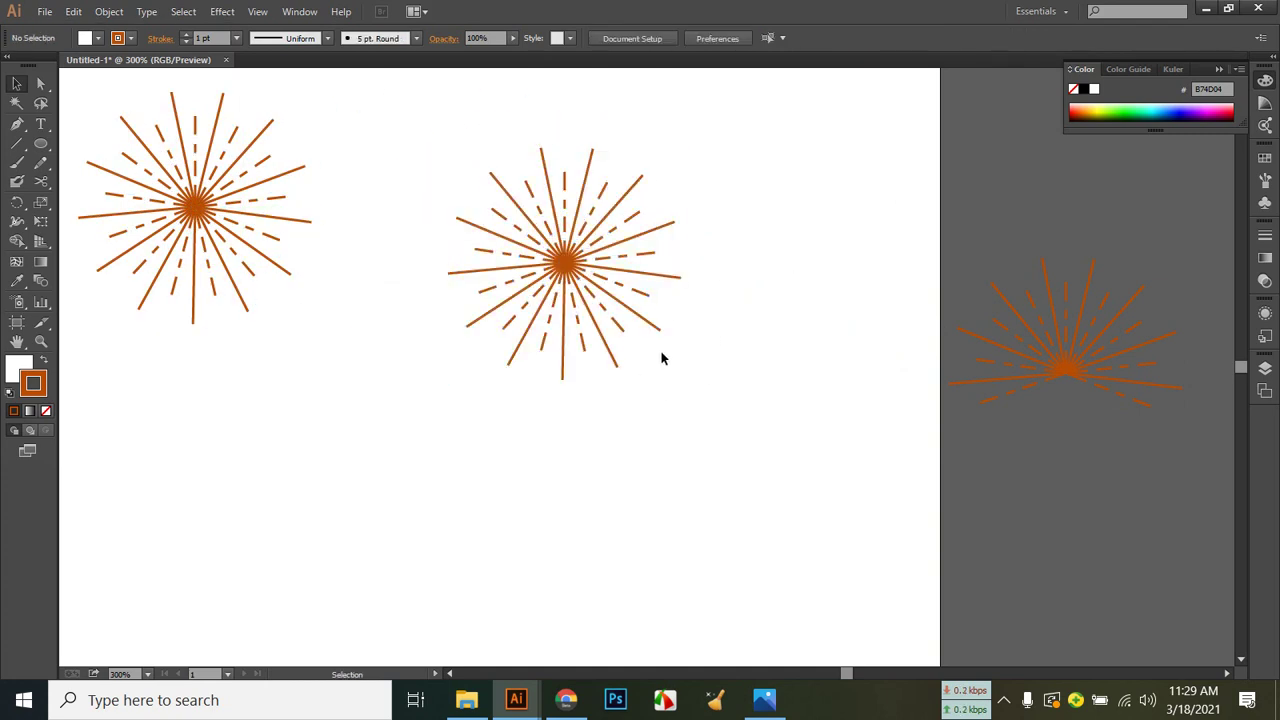
Erase the lower rays of the middle sunburst copy with the Eraser tool.
left_click(18, 242)
left_click(18, 242)
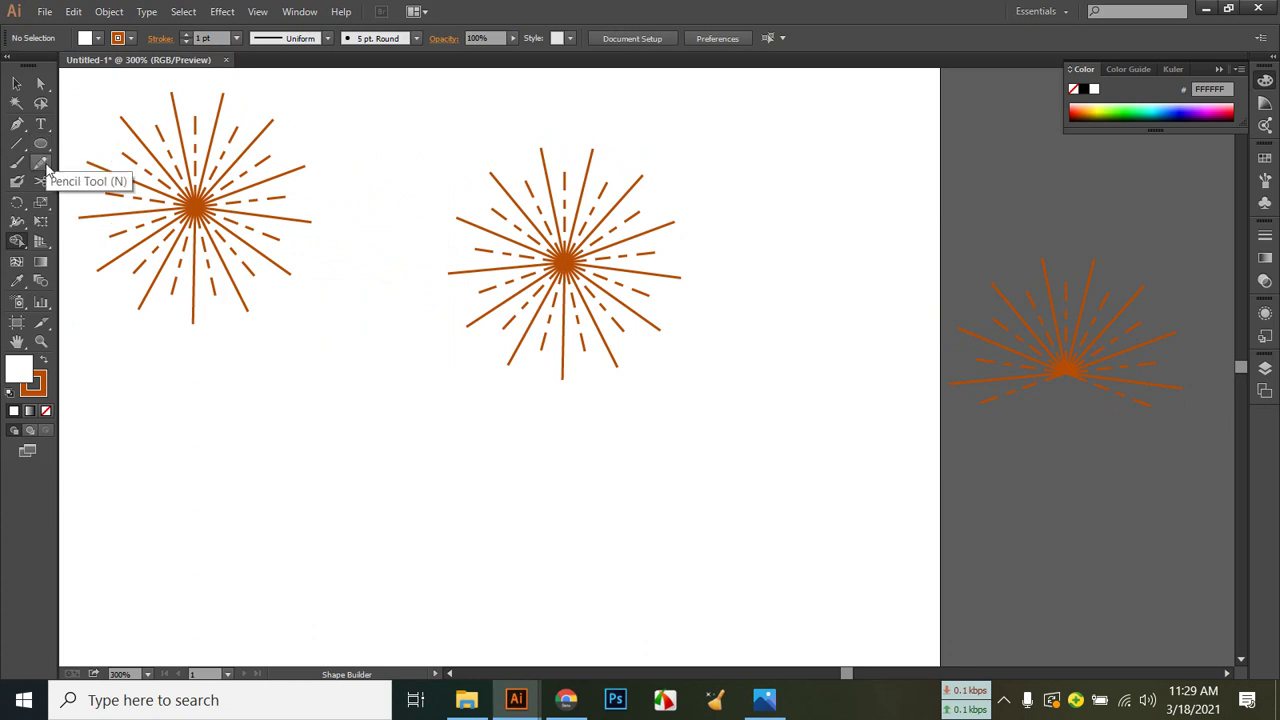
left_click(42, 164)
left_click(41, 181)
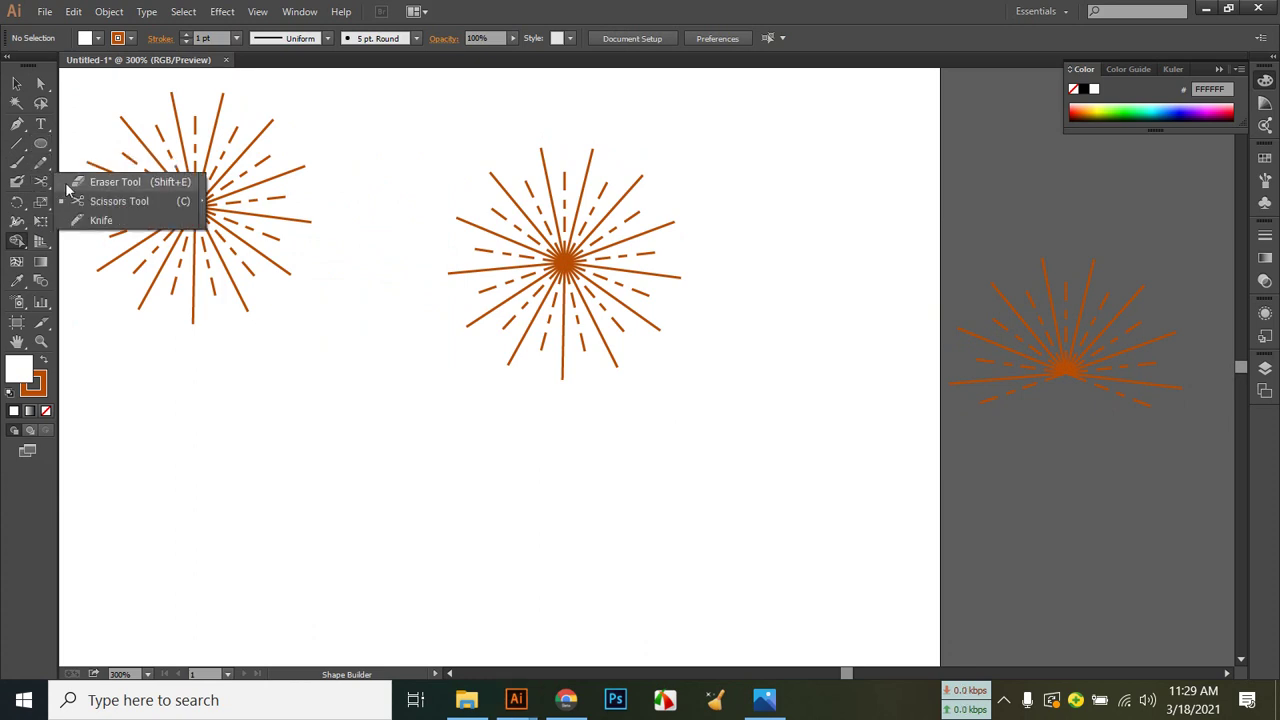
left_click(110, 181)
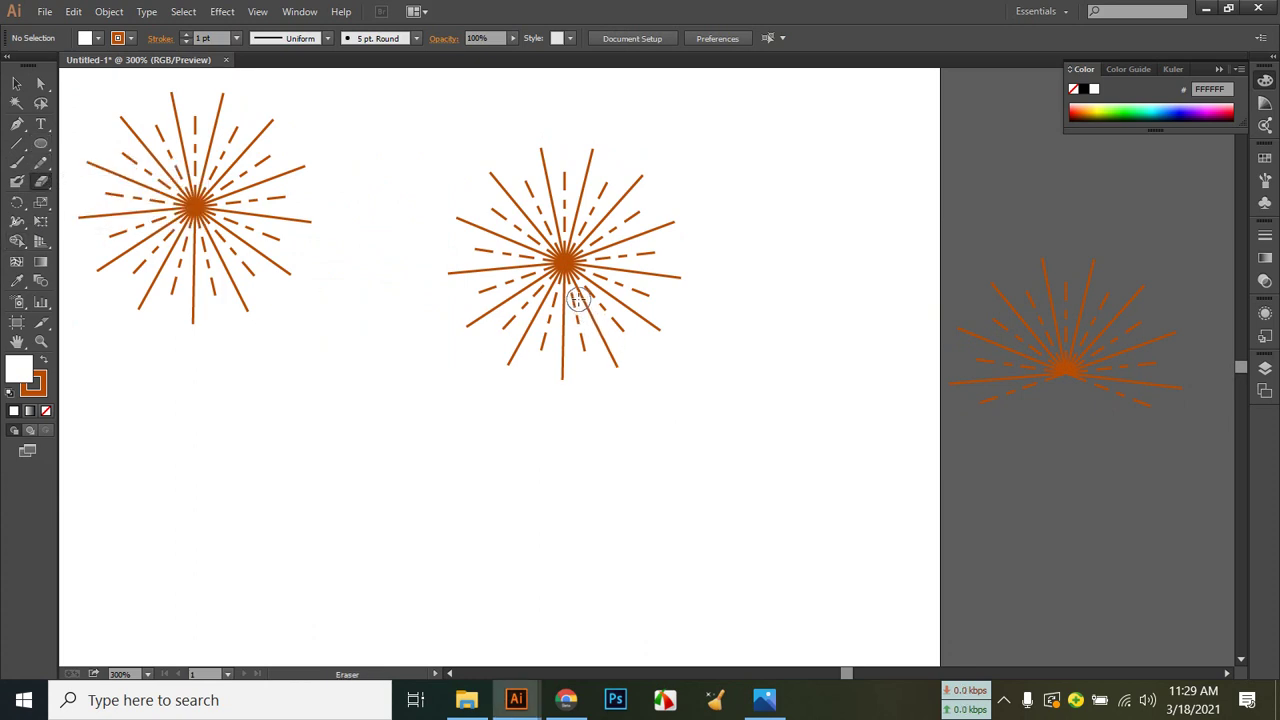
mouse_move(588, 307)
left_mouse_down()
mouse_move(640, 379)
mouse_move(562, 296)
mouse_move(576, 388)
mouse_move(540, 324)
mouse_move(542, 296)
mouse_move(500, 371)
mouse_move(485, 341)
mouse_move(465, 346)
mouse_move(546, 284)
mouse_move(578, 312)
mouse_move(583, 284)
mouse_move(682, 344)
mouse_move(622, 314)
mouse_move(559, 317)
mouse_move(547, 359)
mouse_move(517, 352)
mouse_move(516, 319)
mouse_move(518, 466)
mouse_move(733, 475)
mouse_move(557, 303)
left_mouse_up()
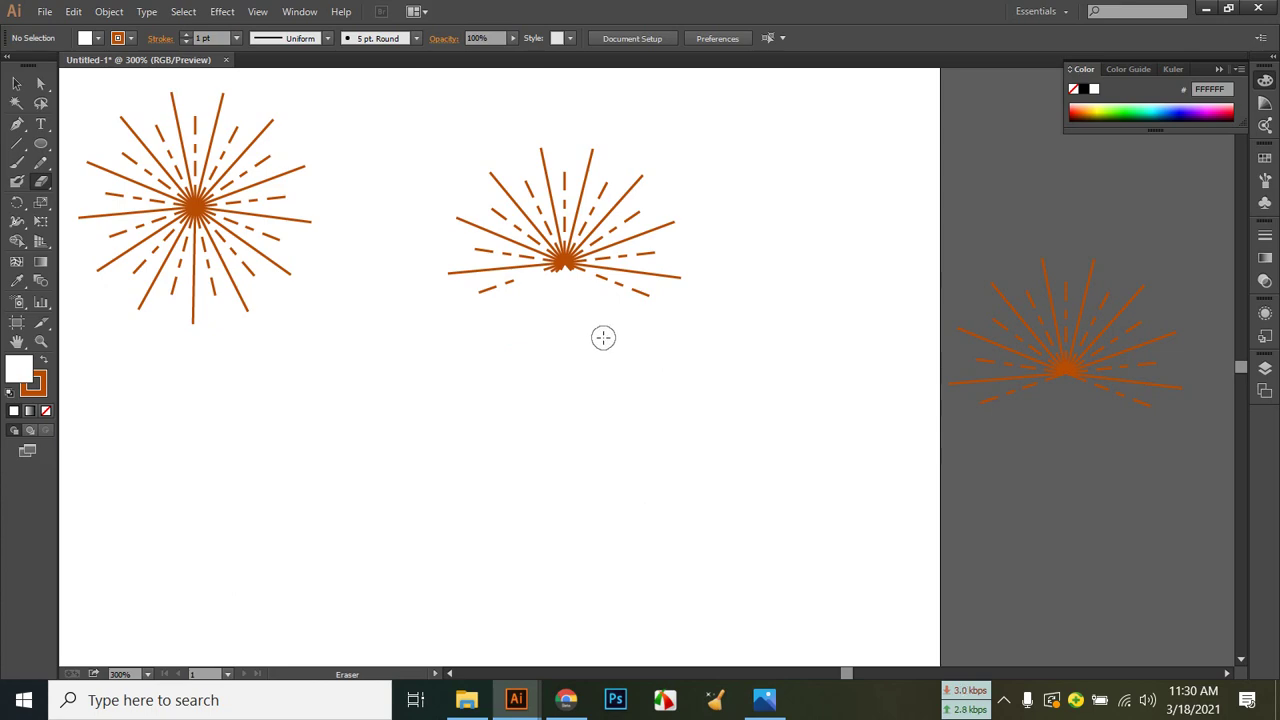
Check the rays in the T-shirt photo, then undo the eraser strokes on the middle sunburst.
left_click(760, 700)
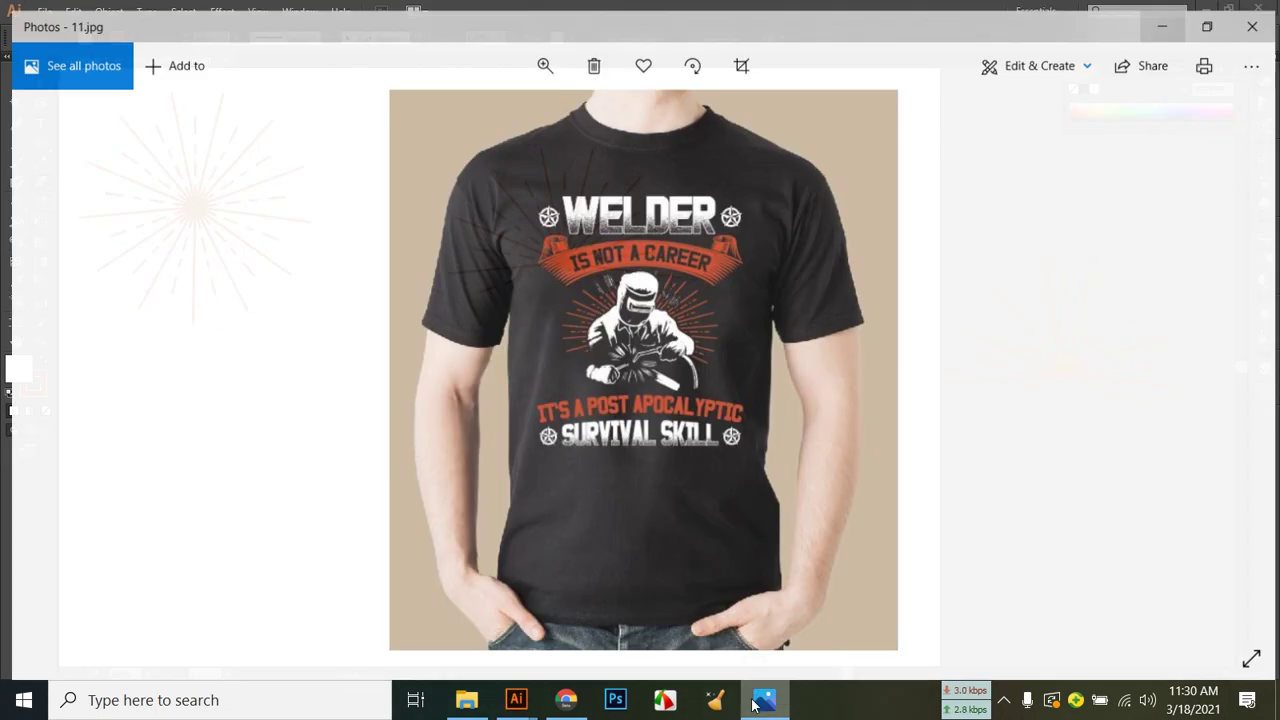
left_click(760, 700)
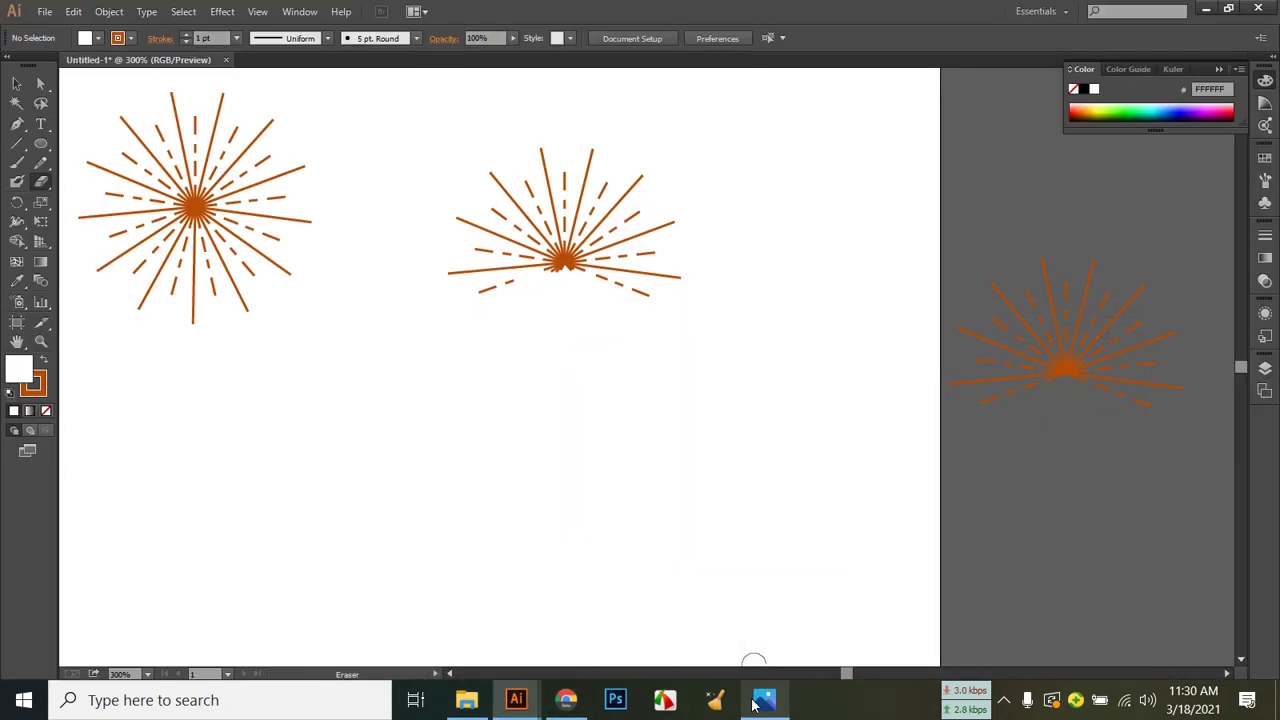
key("ctrl+z")
key("ctrl+z")
key("ctrl+z")
key("ctrl+z")
key("ctrl+z")
key("ctrl+z")
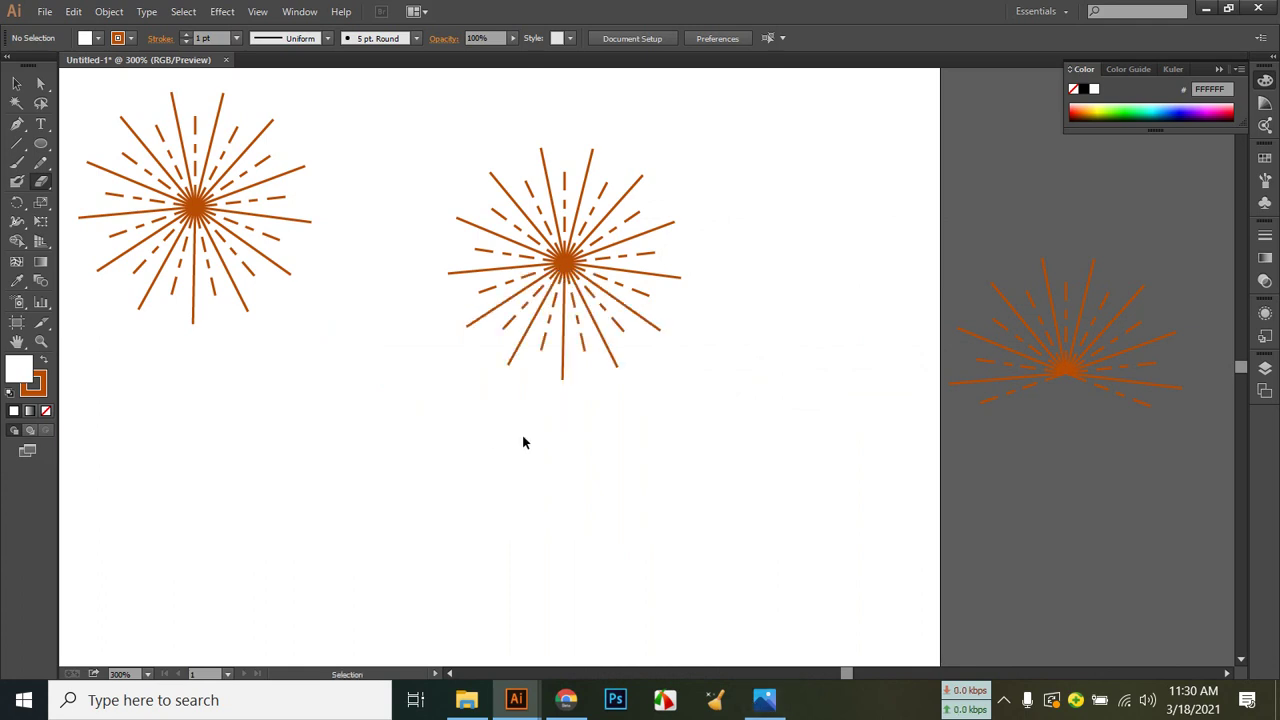
Select the lower rays of the middle sunburst with the Lasso tool and delete them.
left_click(40, 108)
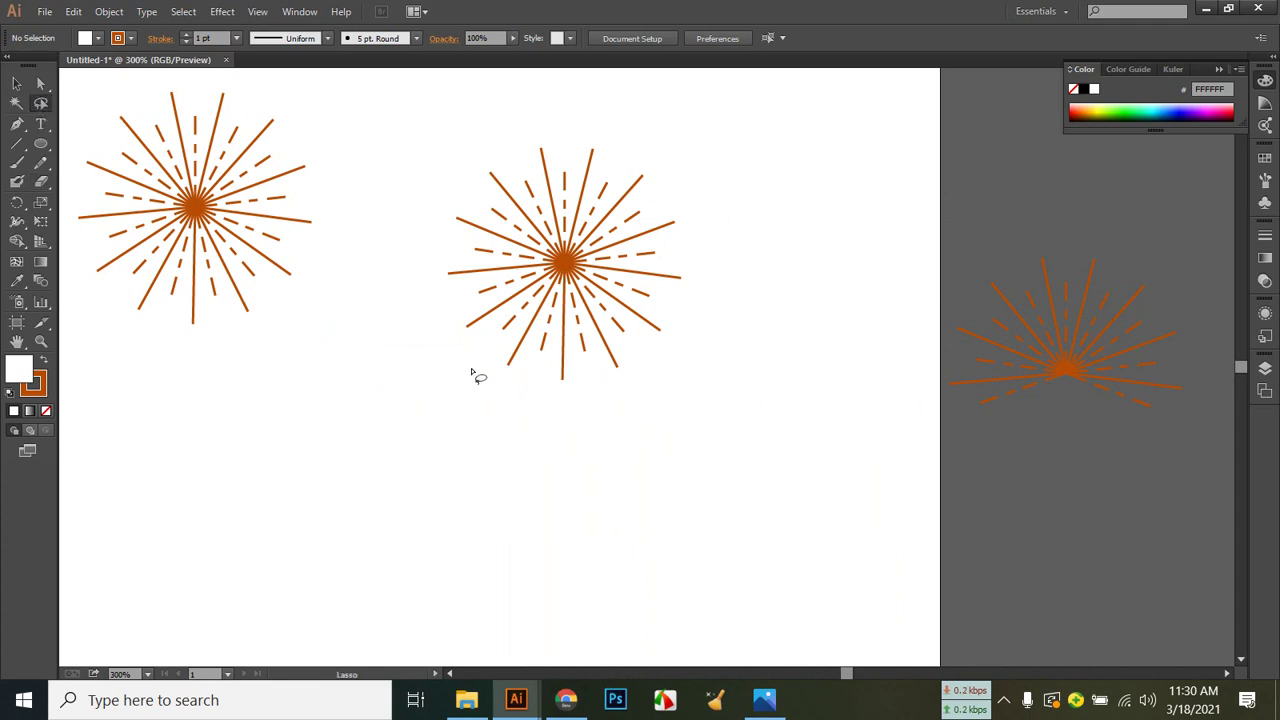
mouse_move(472, 368)
left_mouse_down()
mouse_move(498, 323)
mouse_move(561, 279)
mouse_move(612, 293)
mouse_move(668, 334)
mouse_move(660, 377)
mouse_move(523, 403)
mouse_move(470, 377)
left_mouse_up()
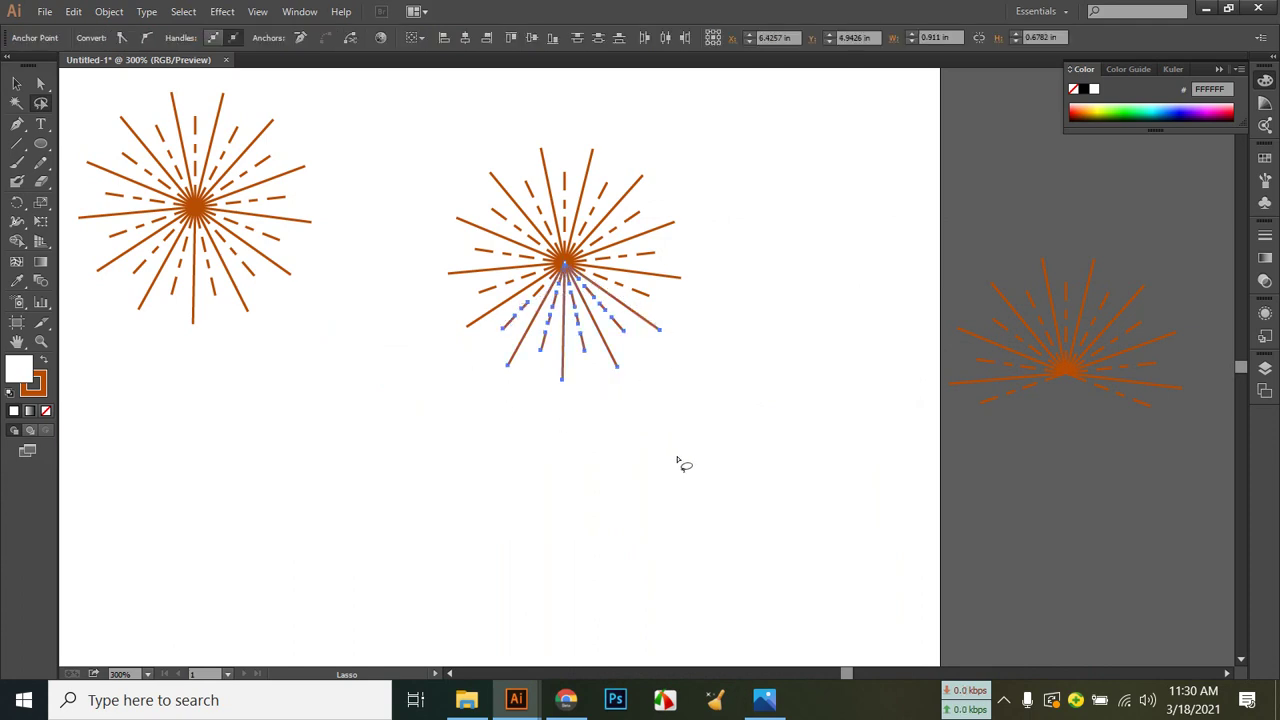
key("Delete")
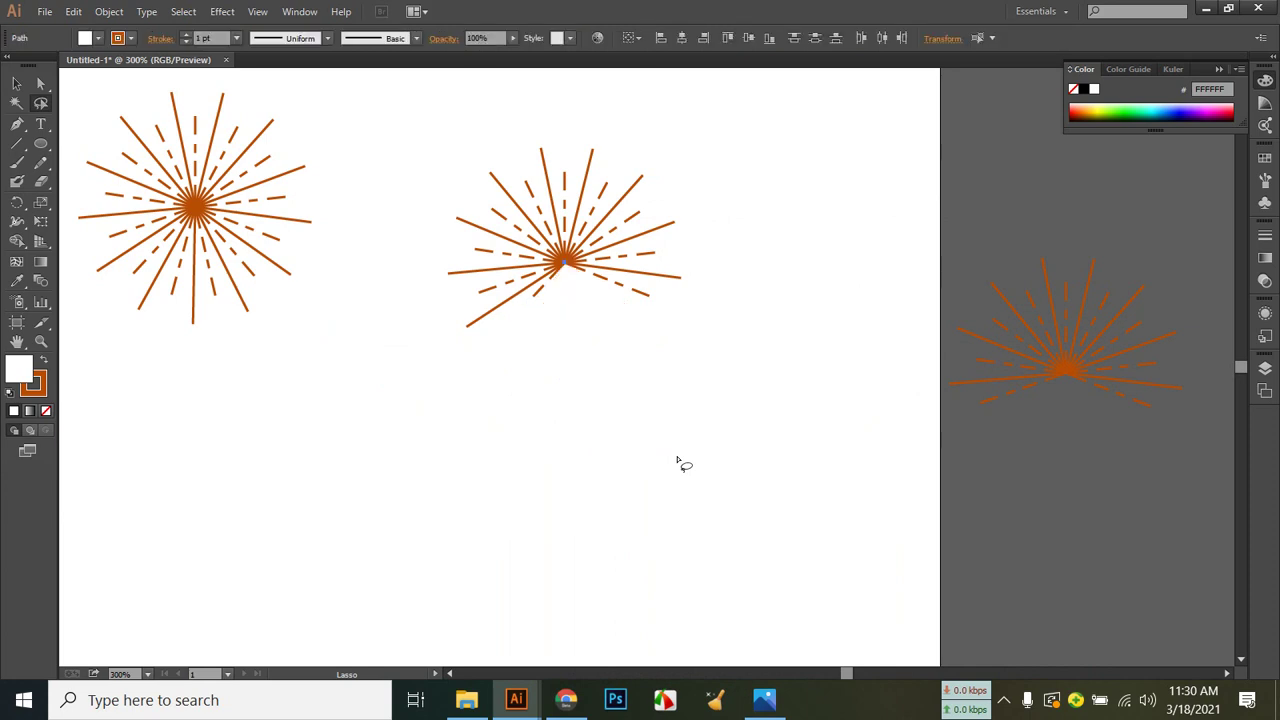
mouse_move(446, 335)
left_mouse_down()
mouse_move(538, 281)
mouse_move(603, 280)
mouse_move(605, 306)
mouse_move(569, 355)
mouse_move(491, 361)
mouse_move(420, 330)
left_mouse_up()
key("Delete")
left_click(16, 83)
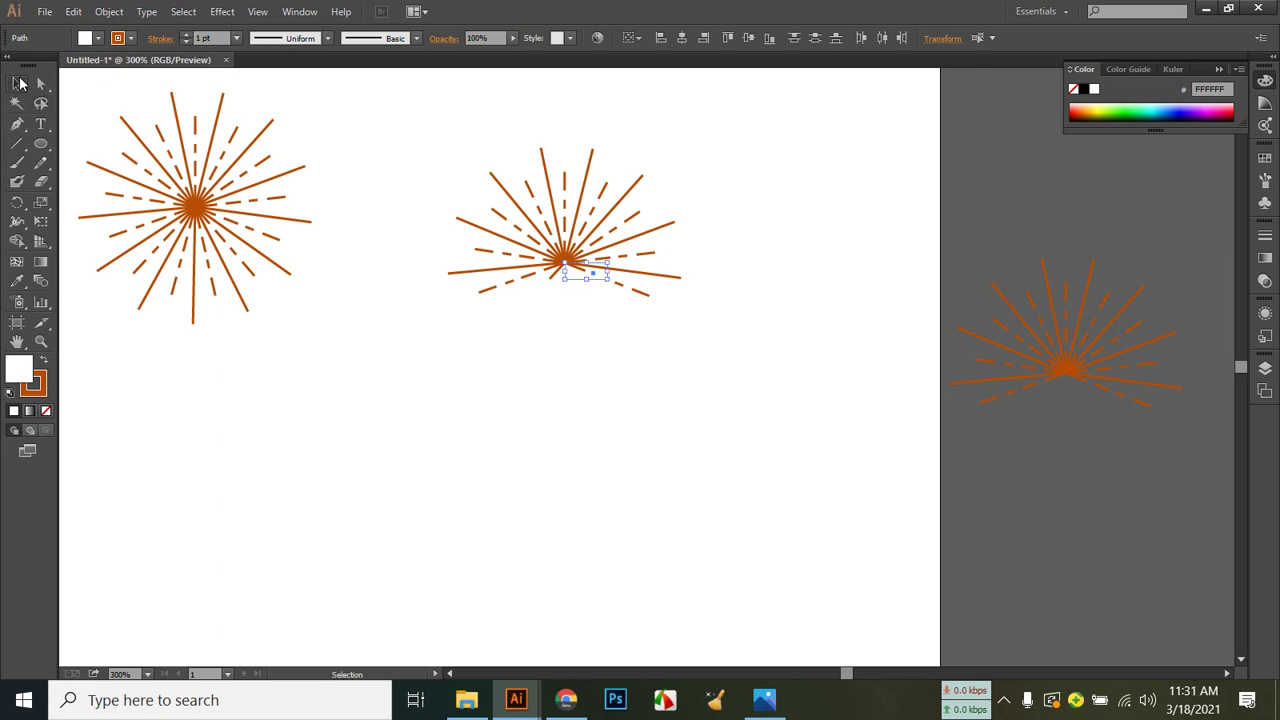
Delete the lasso-trimmed sunburst and move the trimmed fan from beyond the artboard back into its place.
left_click(639, 224)
left_click_drag(503, 161, 703, 366)
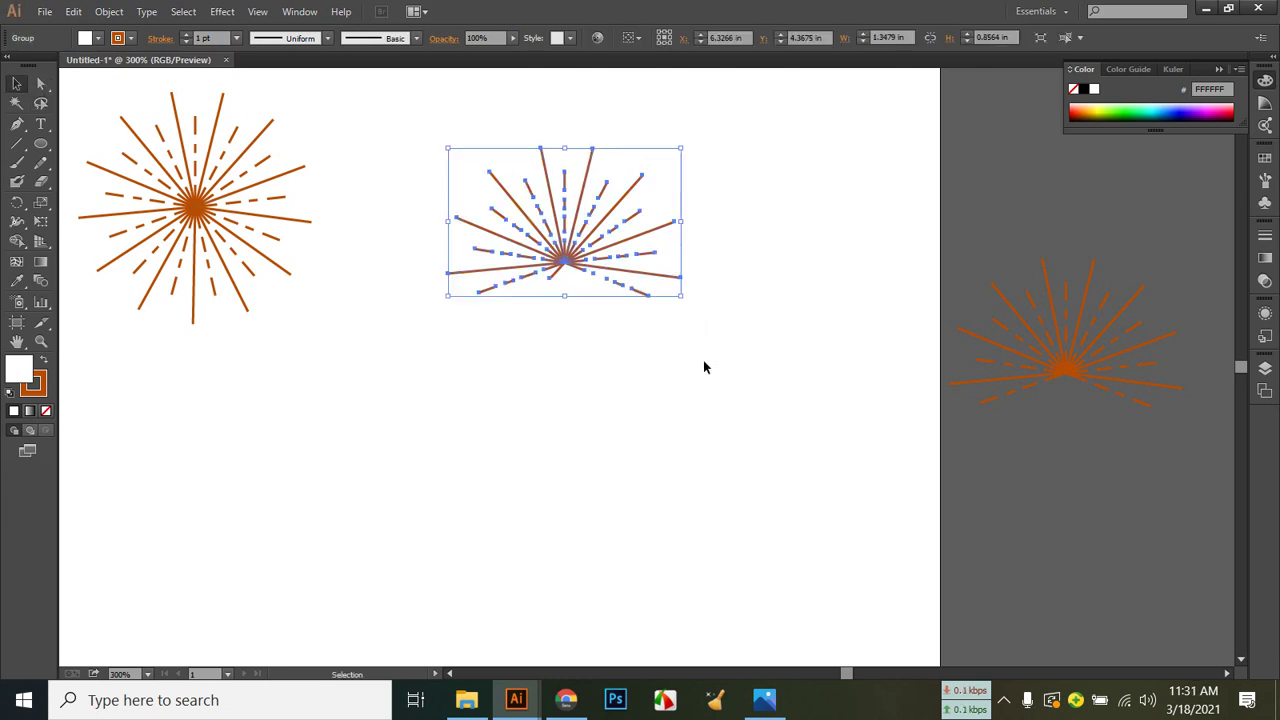
key("Delete")
left_click_drag(1070, 372, 566, 288)
left_click(613, 485)
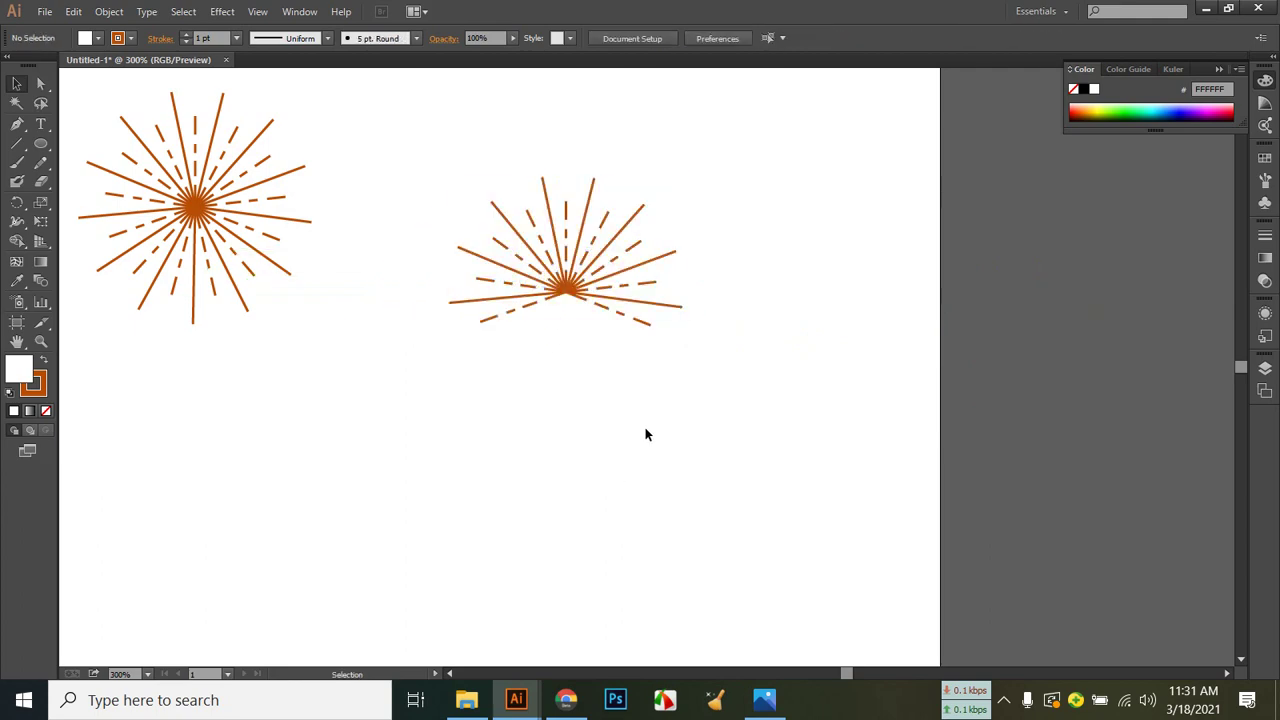
View the T-shirt photo for reference and switch to the 11.jpg document in Illustrator.
left_click(566, 700)
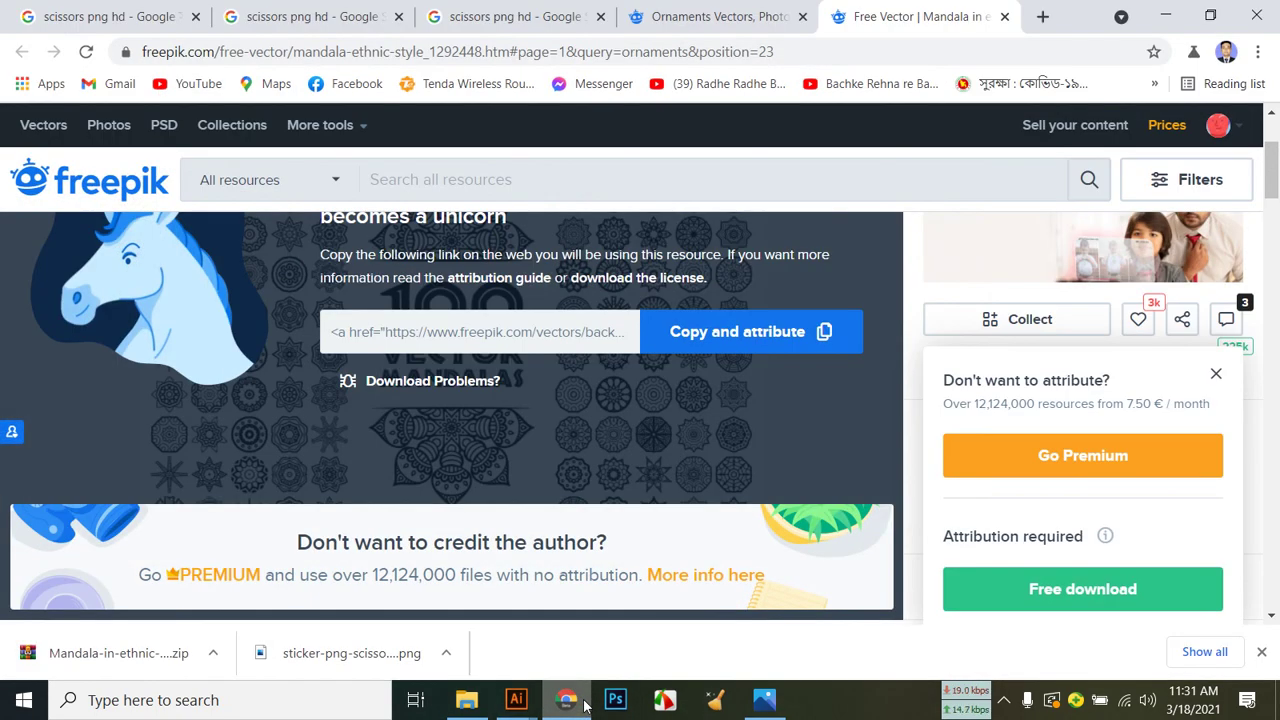
left_click(752, 716)
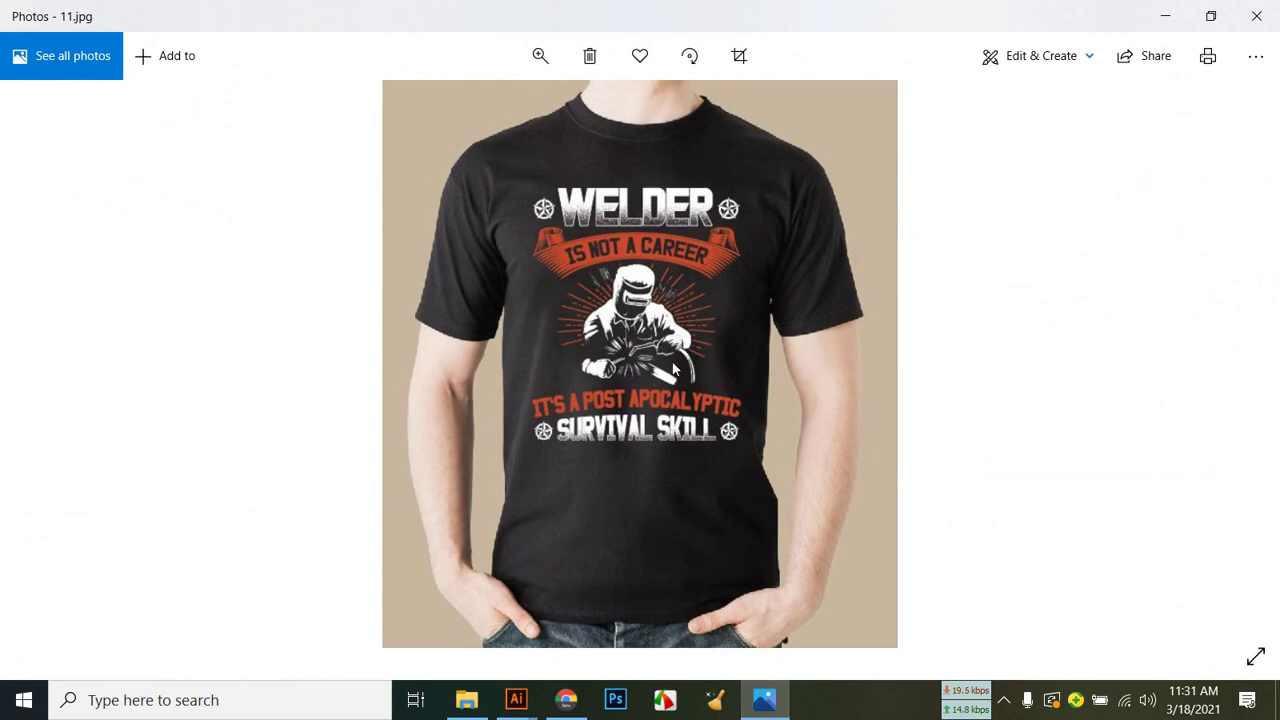
mouse_move(516, 700)
left_click(705, 558)
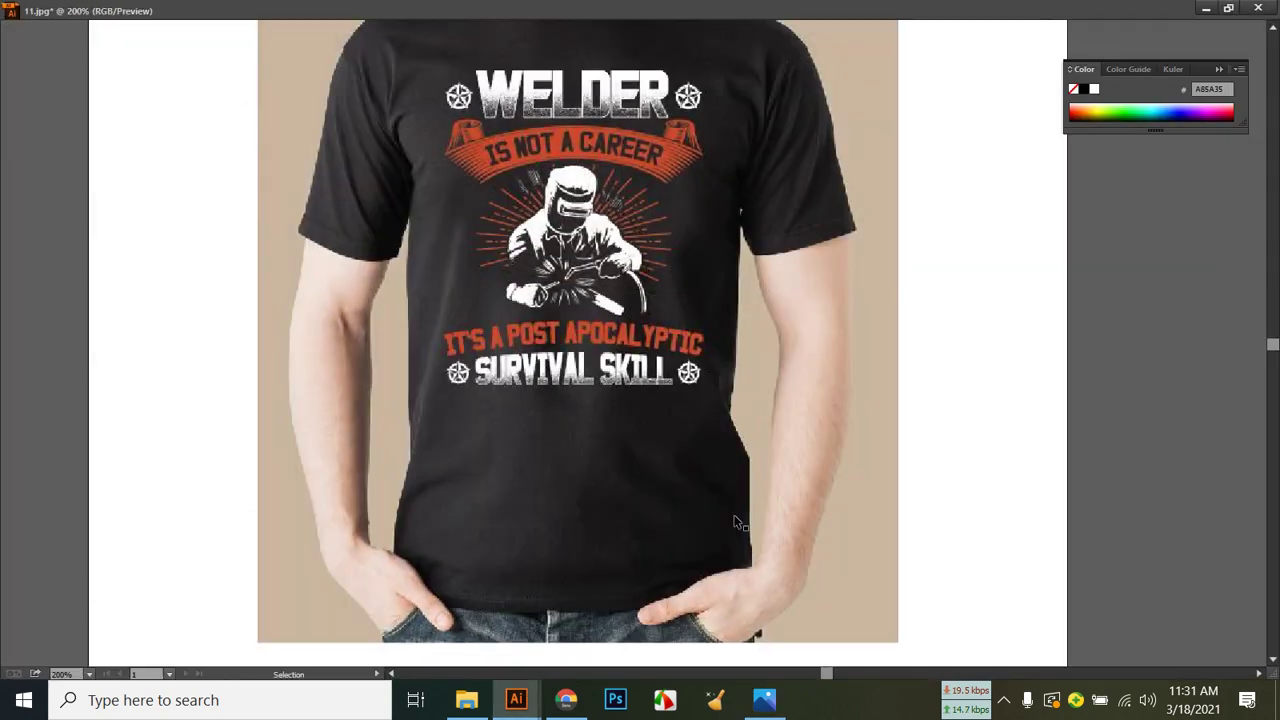
Copy the T-shirt image from a floating 11.jpg window into Untitled-1, then close 11.jpg without saving.
left_click(1228, 8)
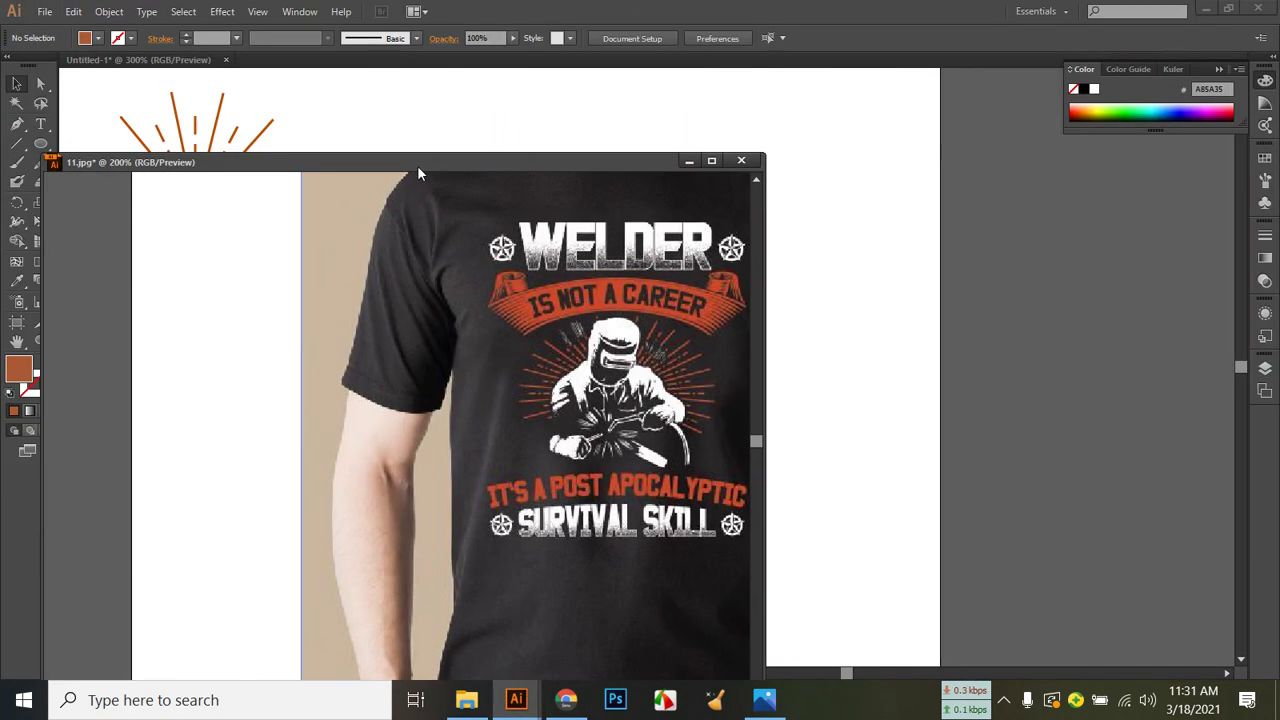
left_click_drag(416, 168, 851, 198)
left_click_drag(850, 460, 290, 465)
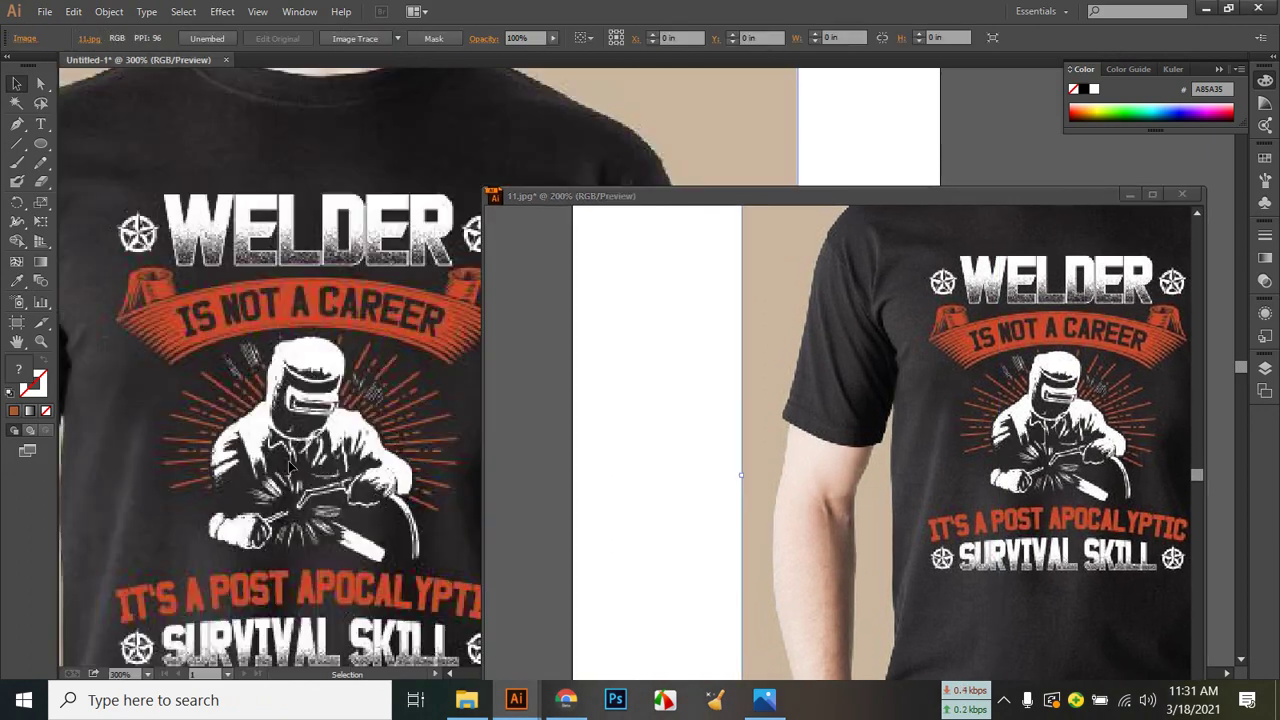
left_click(1182, 194)
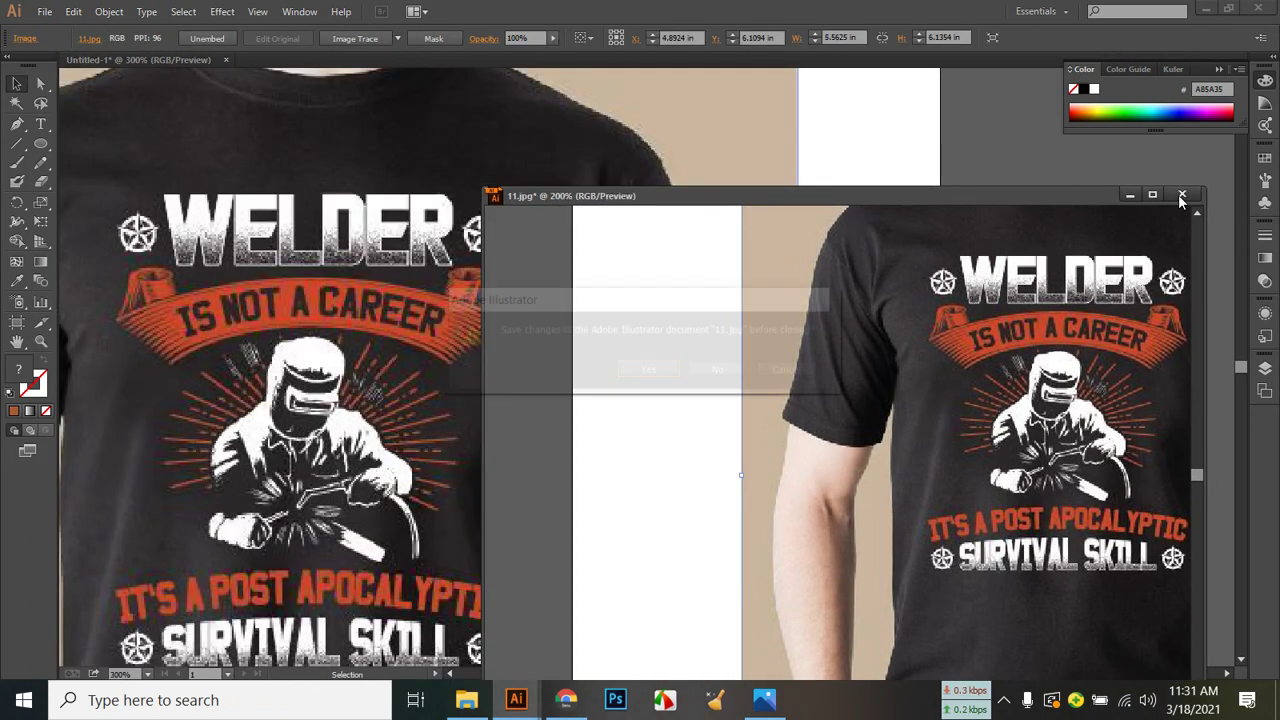
left_click(720, 372)
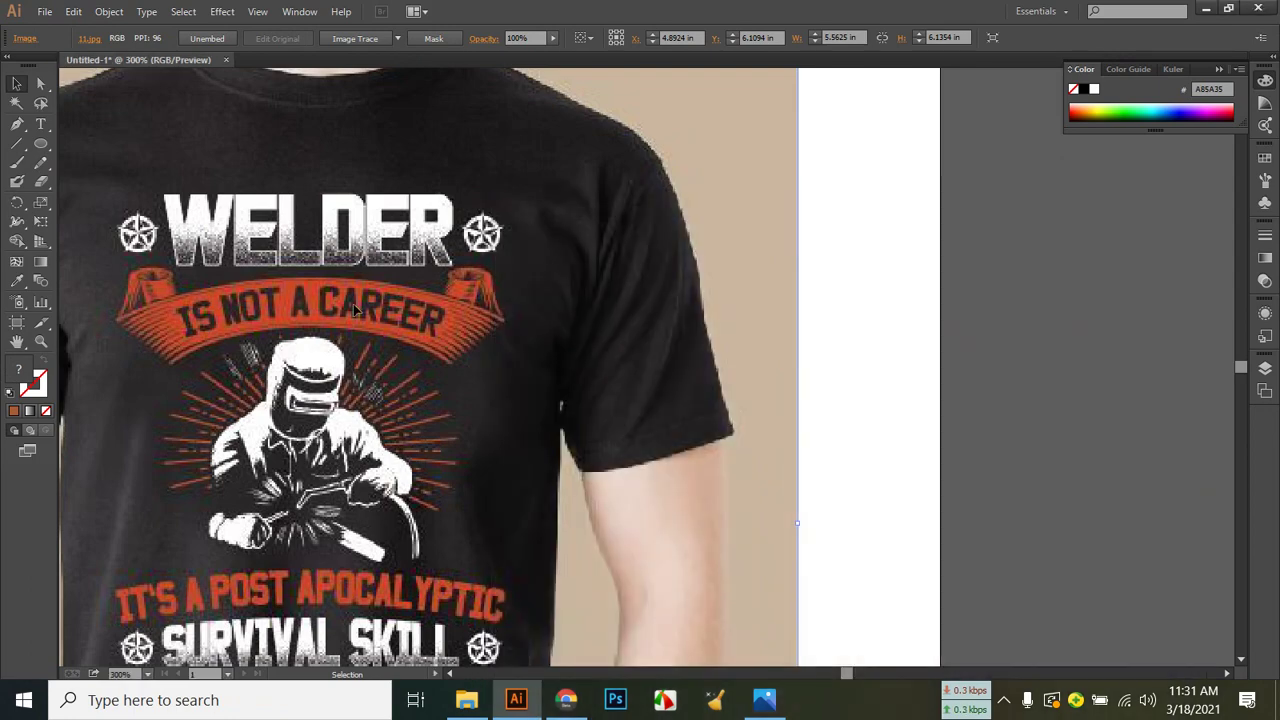
Move the T-shirt image to the right so that it straddles the artboard's right edge, uncovering the full sunburst.
left_click_drag(325, 311, 932, 243)
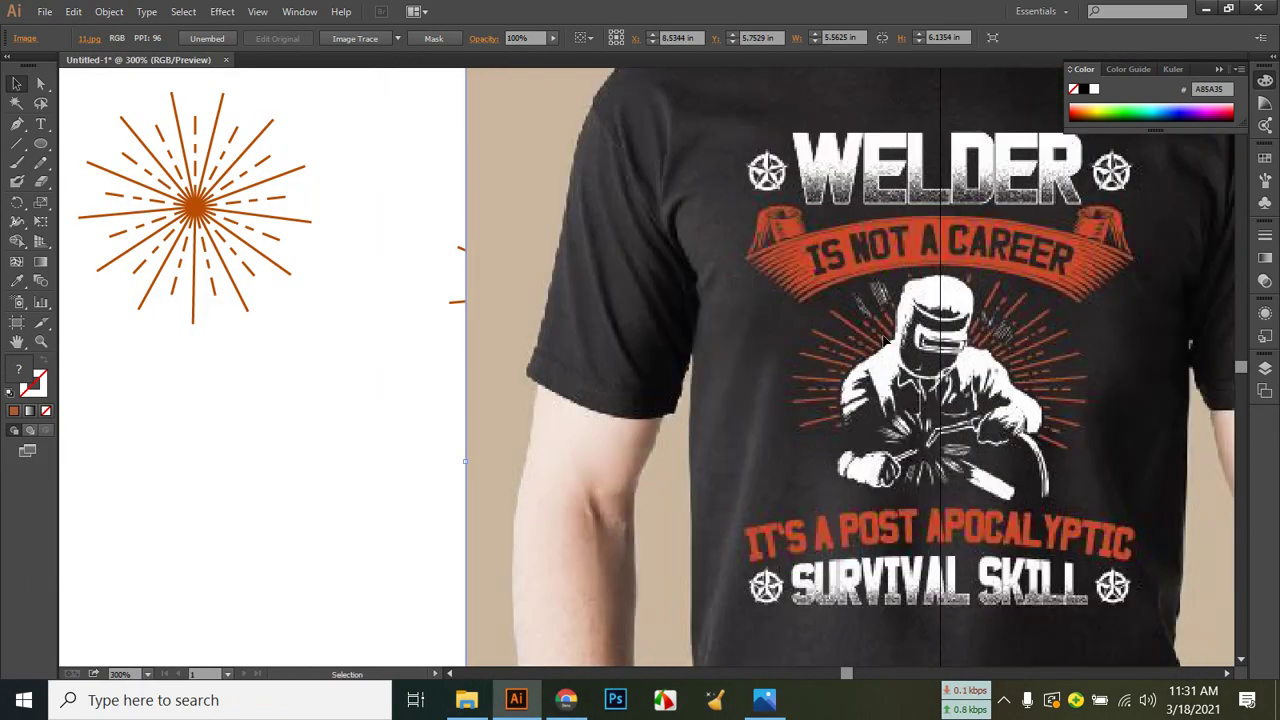
key("ctrl+minus")
key("ctrl+minus")
key("ctrl+minus")
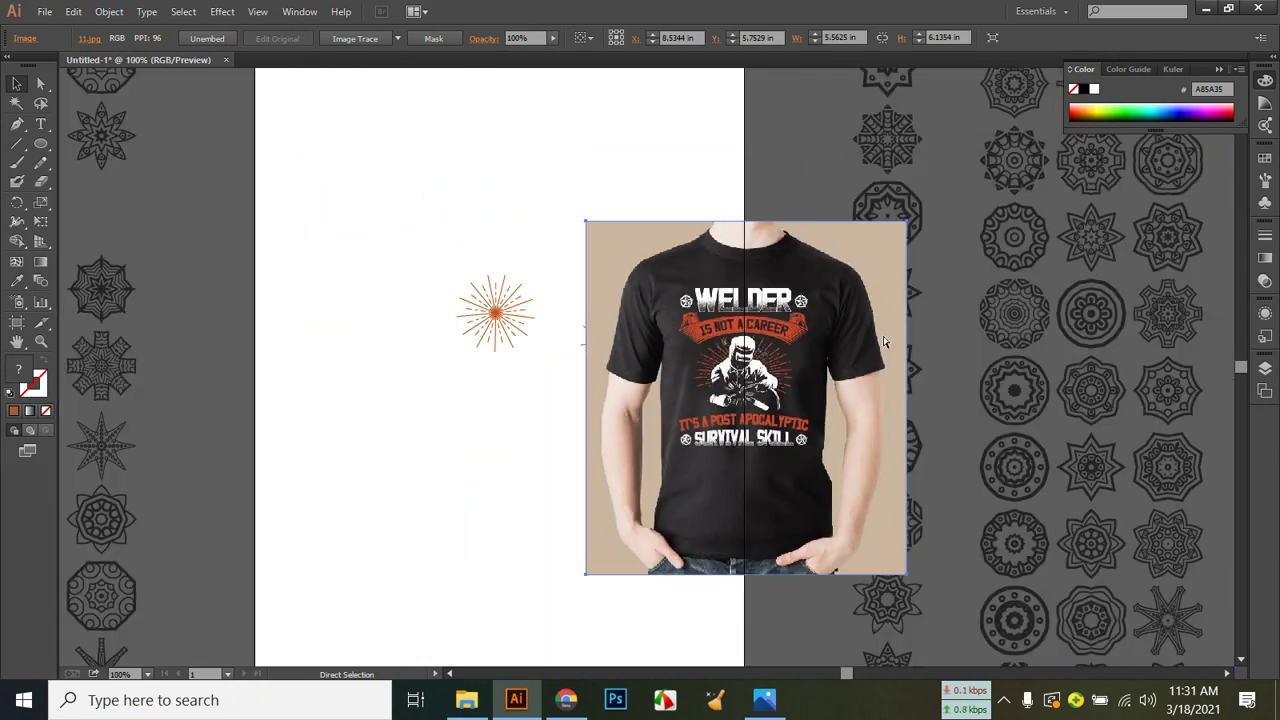
Delete the mandala columns beyond the artboard's right edge together with the T-shirt image.
left_click(1113, 297)
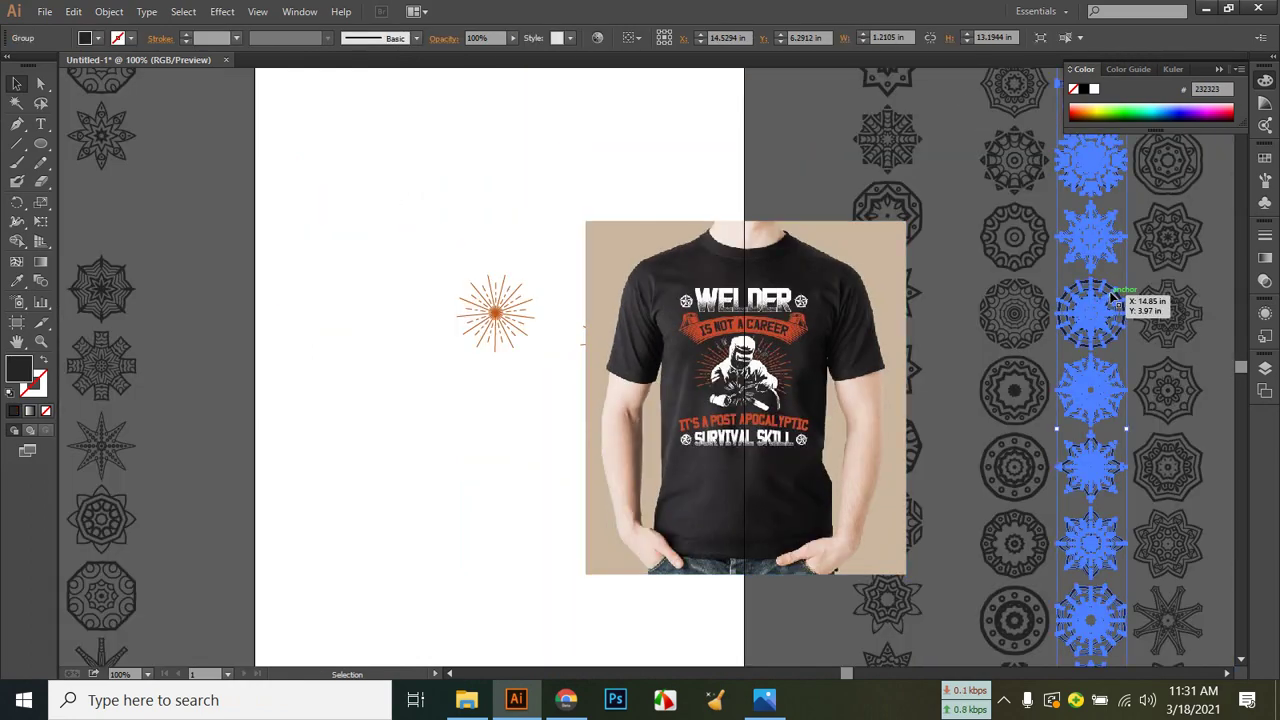
key("Delete")
scroll(802, 134, "right", 3)
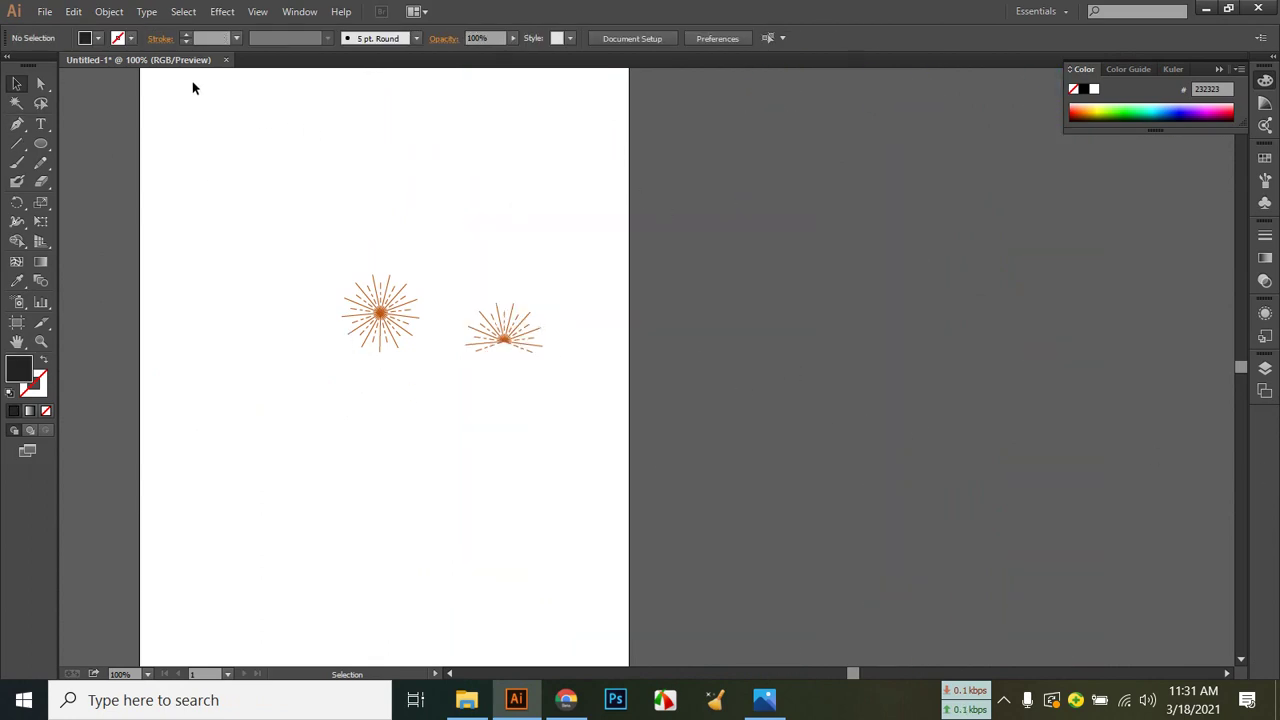
Float the Untitled-1 window, open 11.jpg from the Desktop, and place it in its own floating window.
left_click_drag(180, 60, 180, 92)
key("ctrl+o")
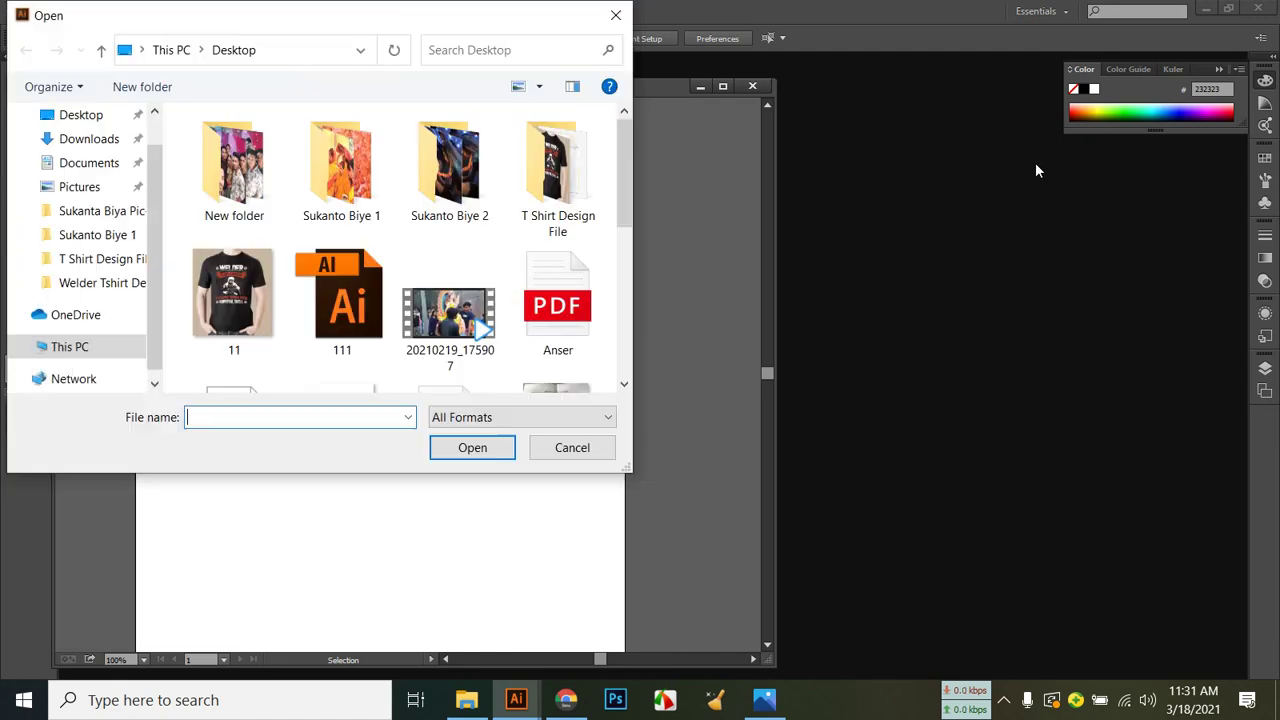
double_click(234, 300)
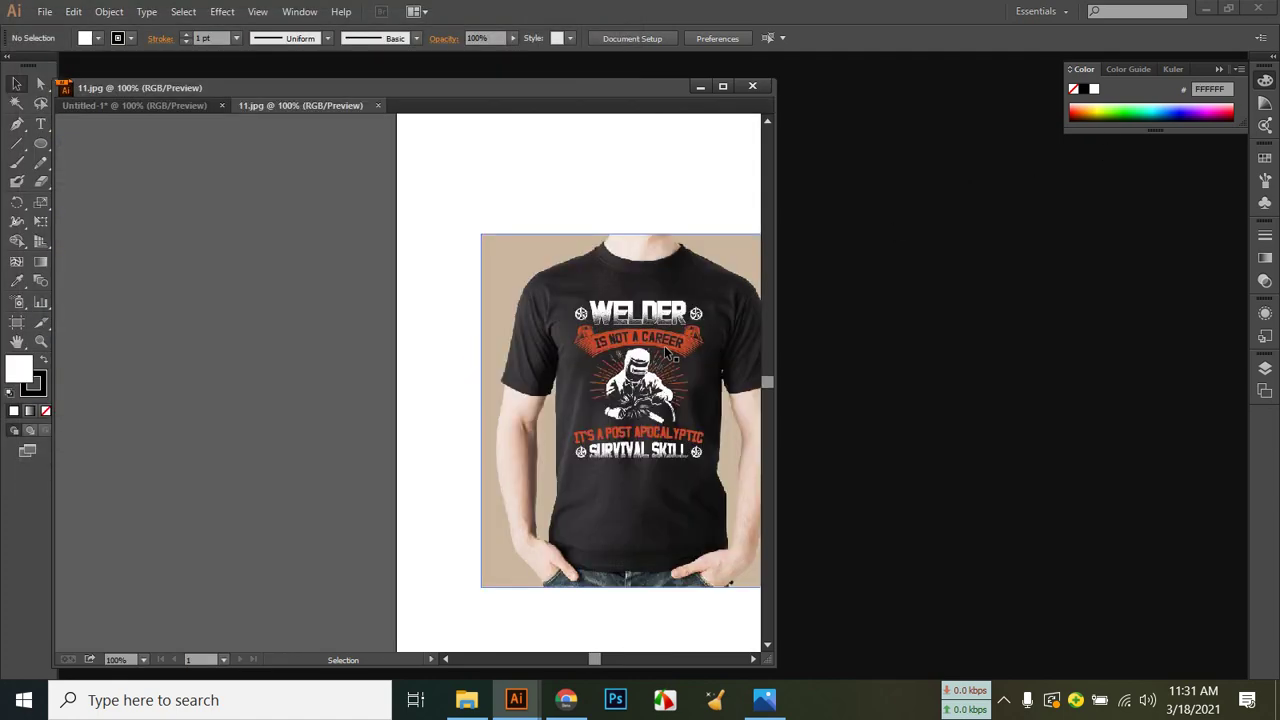
left_click_drag(385, 115, 844, 248)
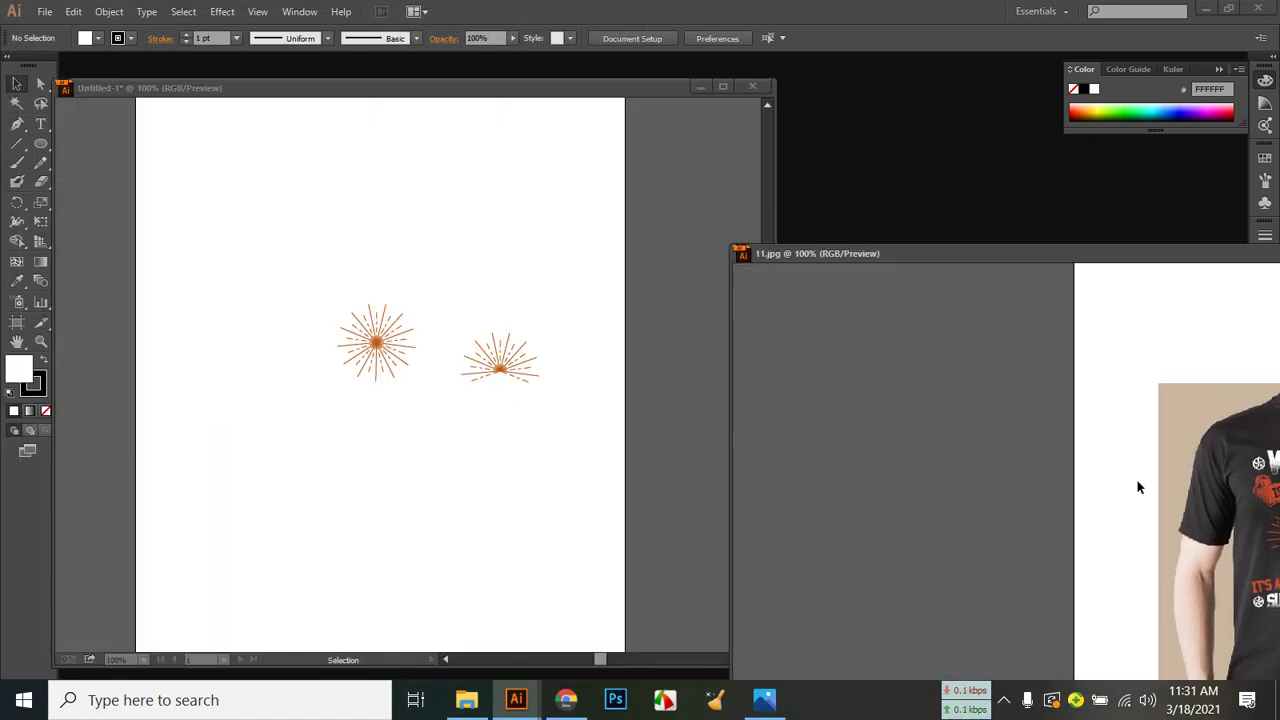
left_click(650, 497)
Shift both sunbursts left and move the full one off the artboard's left edge, leaving the fan in place.
left_click_drag(316, 280, 560, 437)
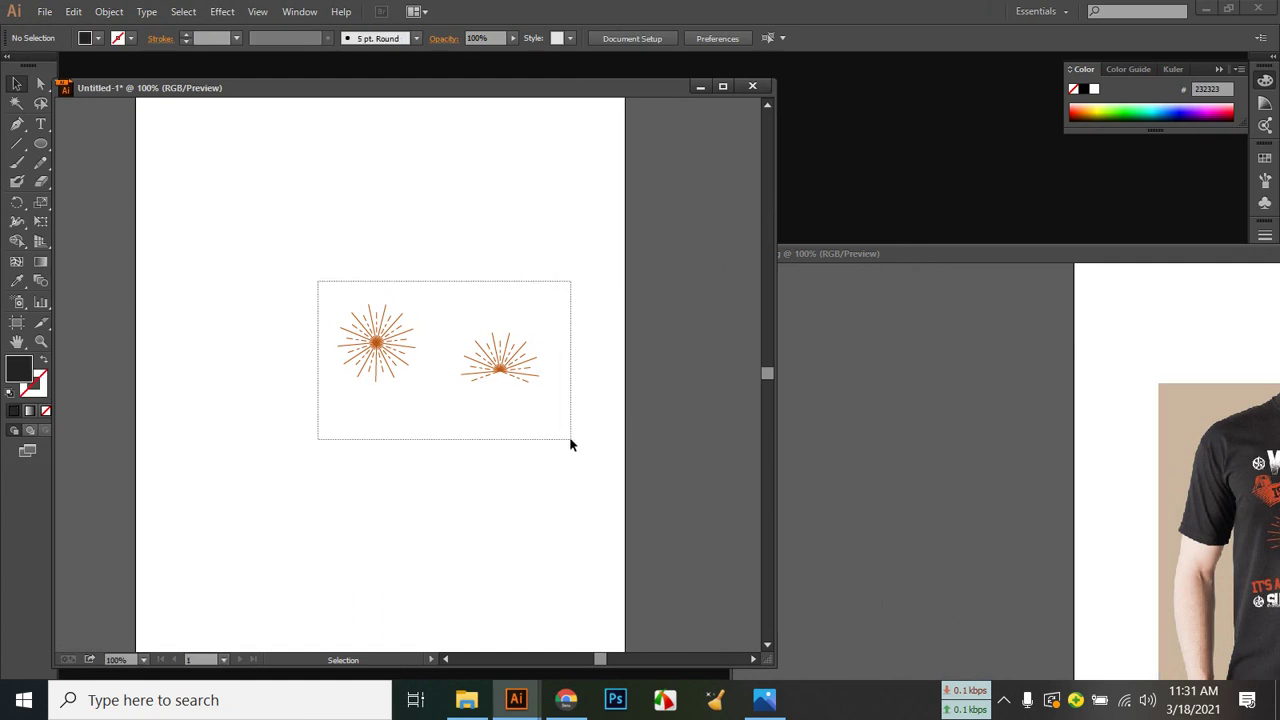
left_click_drag(512, 364, 352, 331)
left_click(427, 398)
left_click_drag(208, 290, 97, 185)
Copy the T-shirt image from 11.jpg into Untitled-1 and scale it down to about 3.18 by 3.5 in.
left_click(788, 397)
left_click_drag(968, 418, 533, 274)
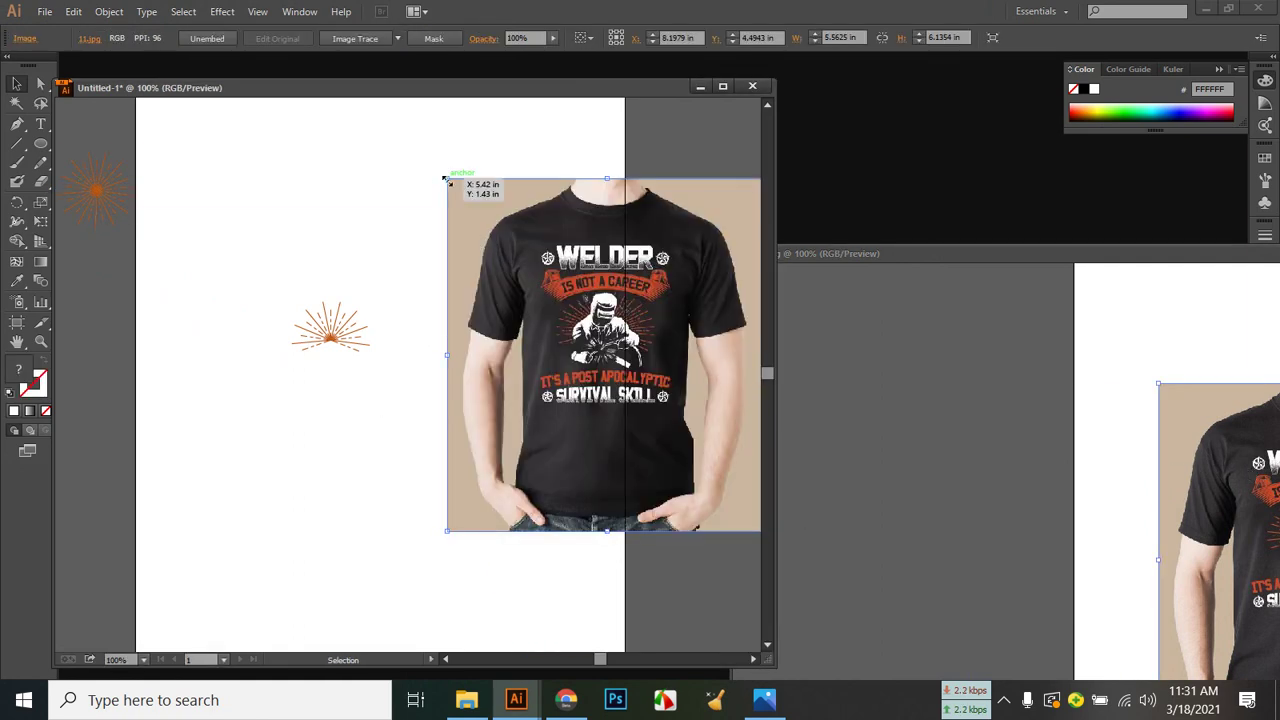
left_click_drag(447, 179, 586, 331)
left_click_drag(668, 397, 534, 320)
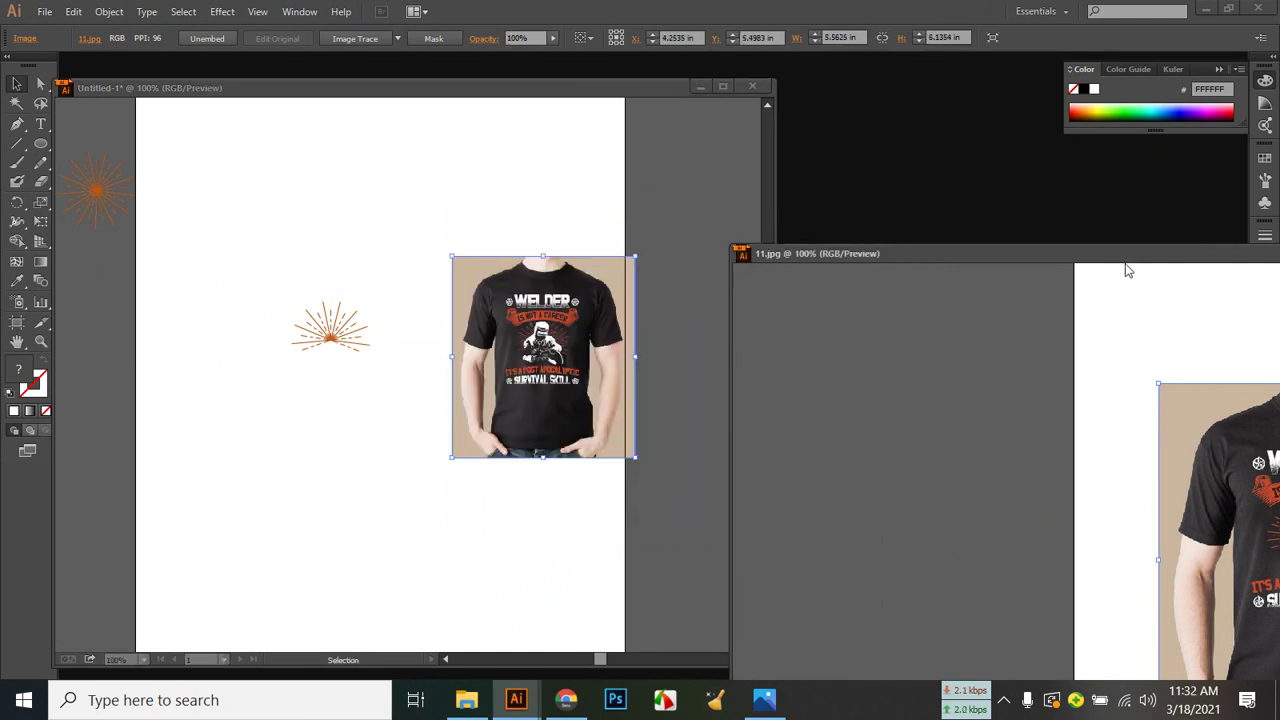
Close 11.jpg, dock the Untitled-1 window, and move the T-shirt image off the artboard to the right.
left_click_drag(1150, 256, 643, 296)
left_click(920, 294)
left_click_drag(652, 92, 681, 62)
left_click_drag(585, 281, 927, 245)
Trace the T-shirt image with Image Trace's Make and Expand.
right_click(902, 265)
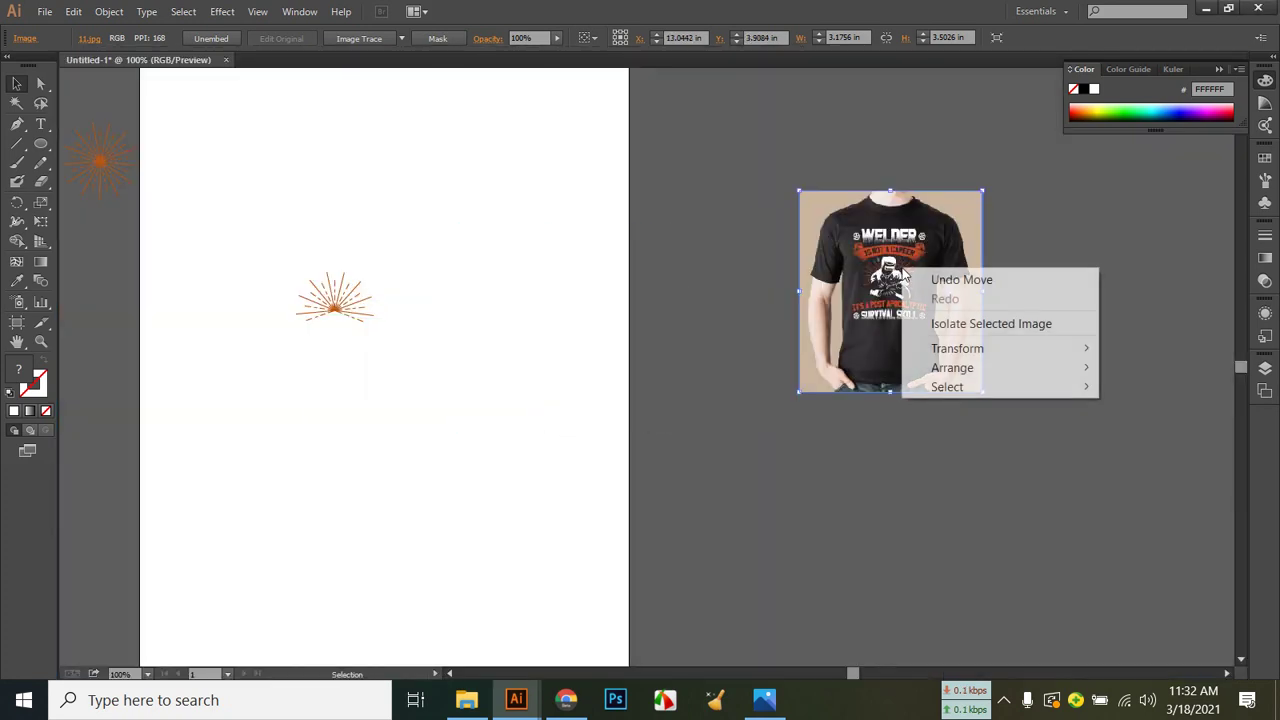
left_click(892, 260)
left_click(109, 11)
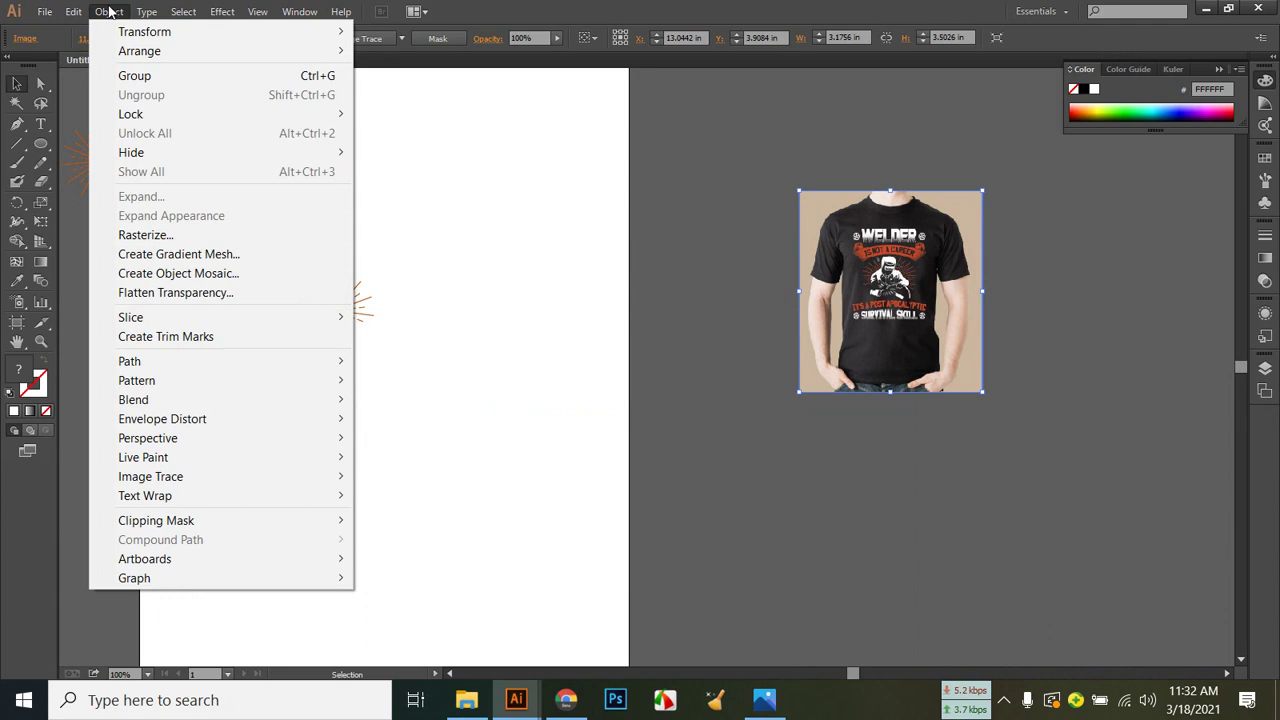
mouse_move(182, 478)
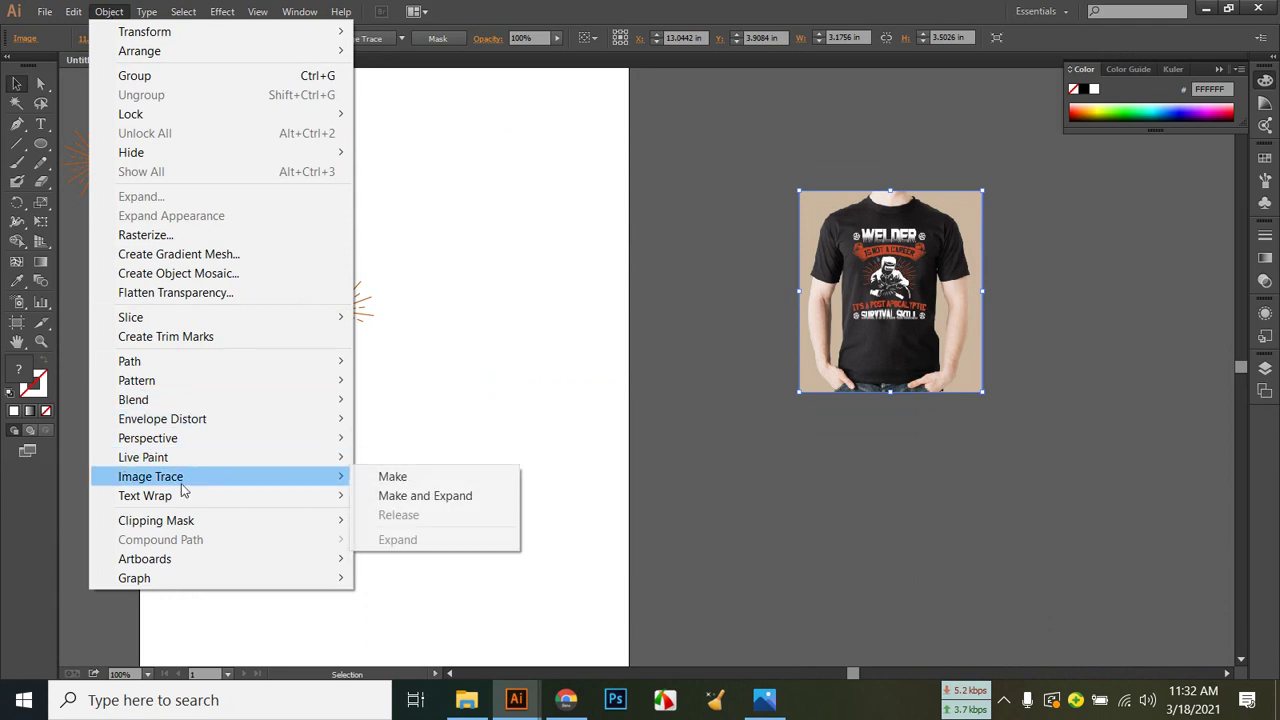
left_click(458, 501)
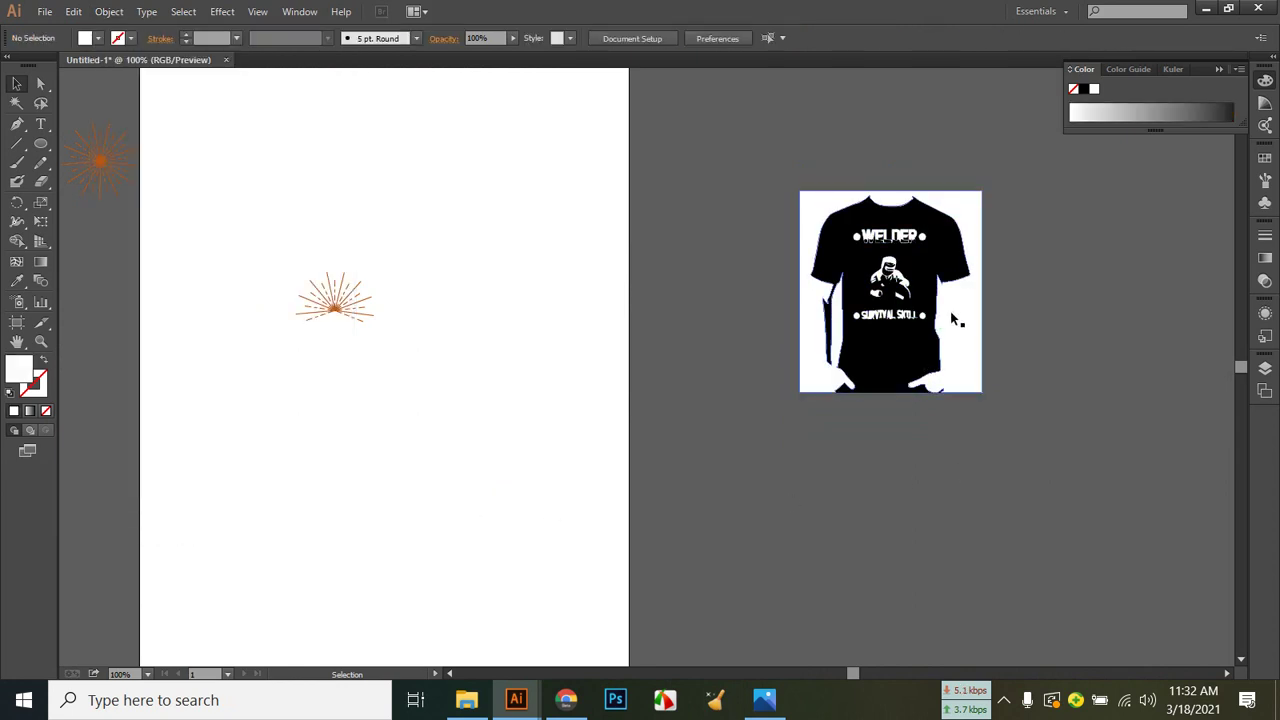
Ungroup the traced T-shirt artwork.
right_click(880, 358)
right_click(889, 289)
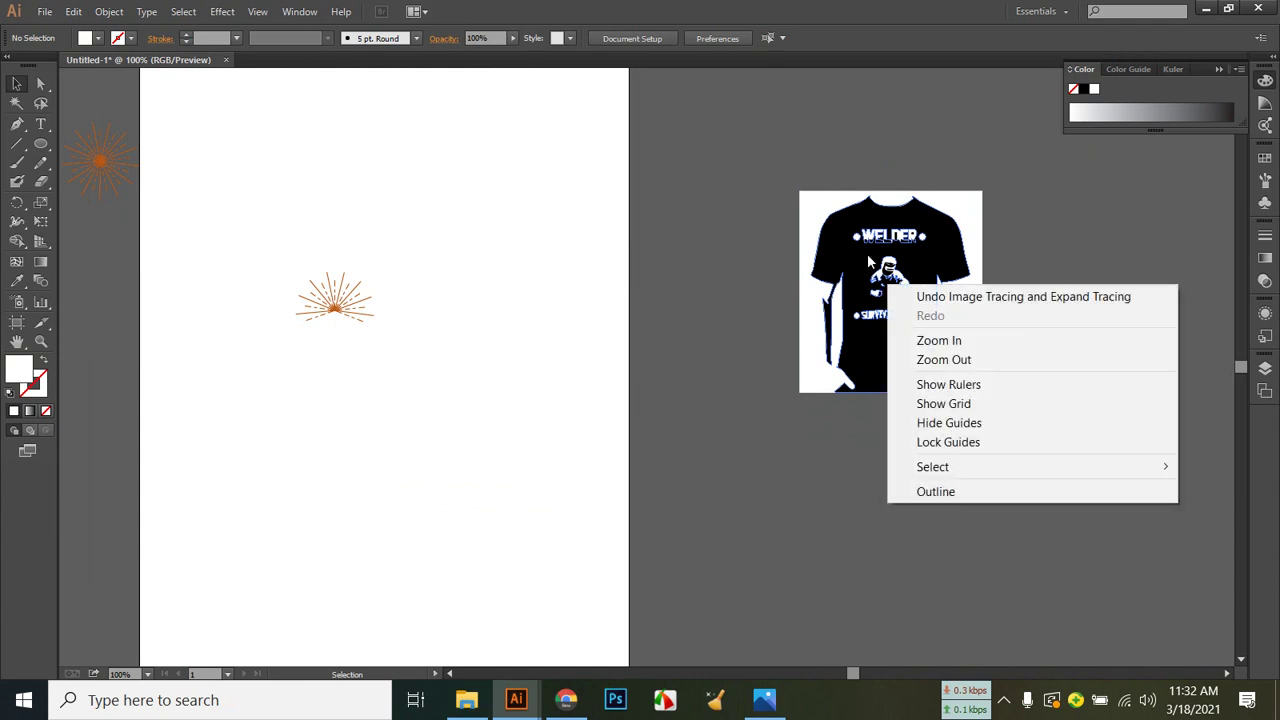
left_click(869, 262)
right_click(855, 265)
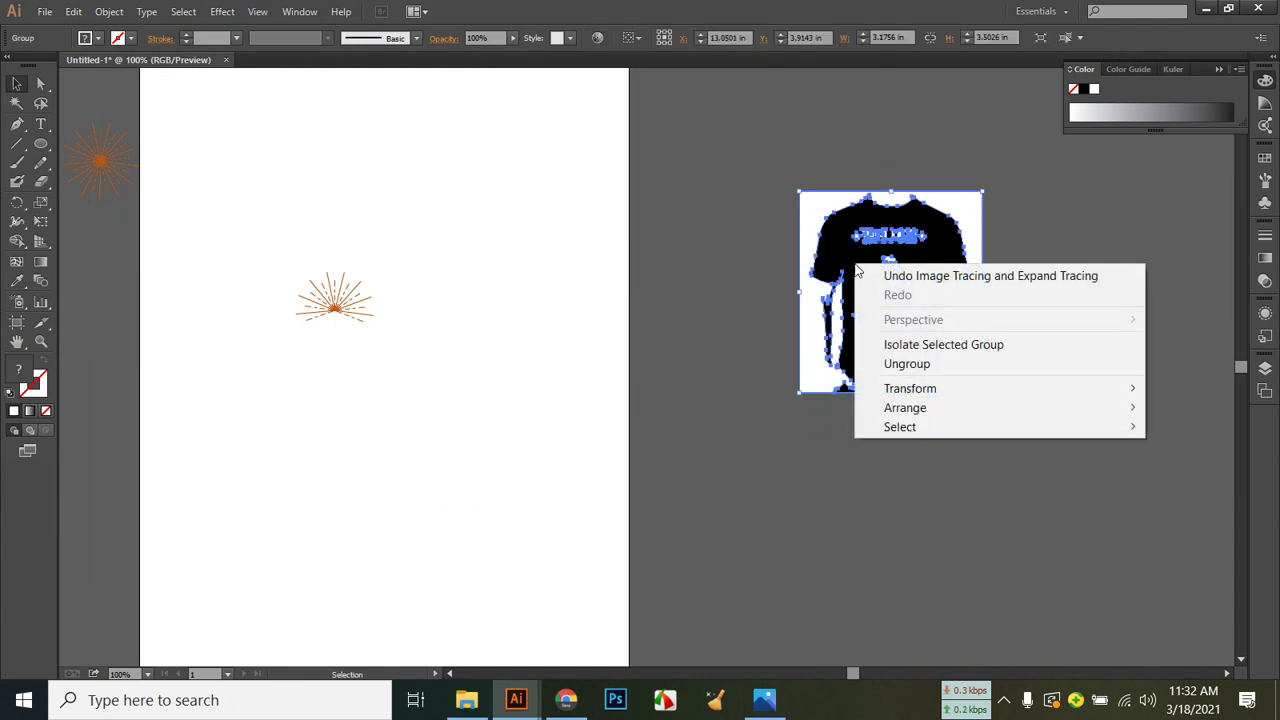
left_click(932, 366)
Pull the black shirt shape out of the tracing and park it below, outside the artboard.
left_click(958, 352)
left_click_drag(906, 347, 1166, 545)
left_click(970, 510)
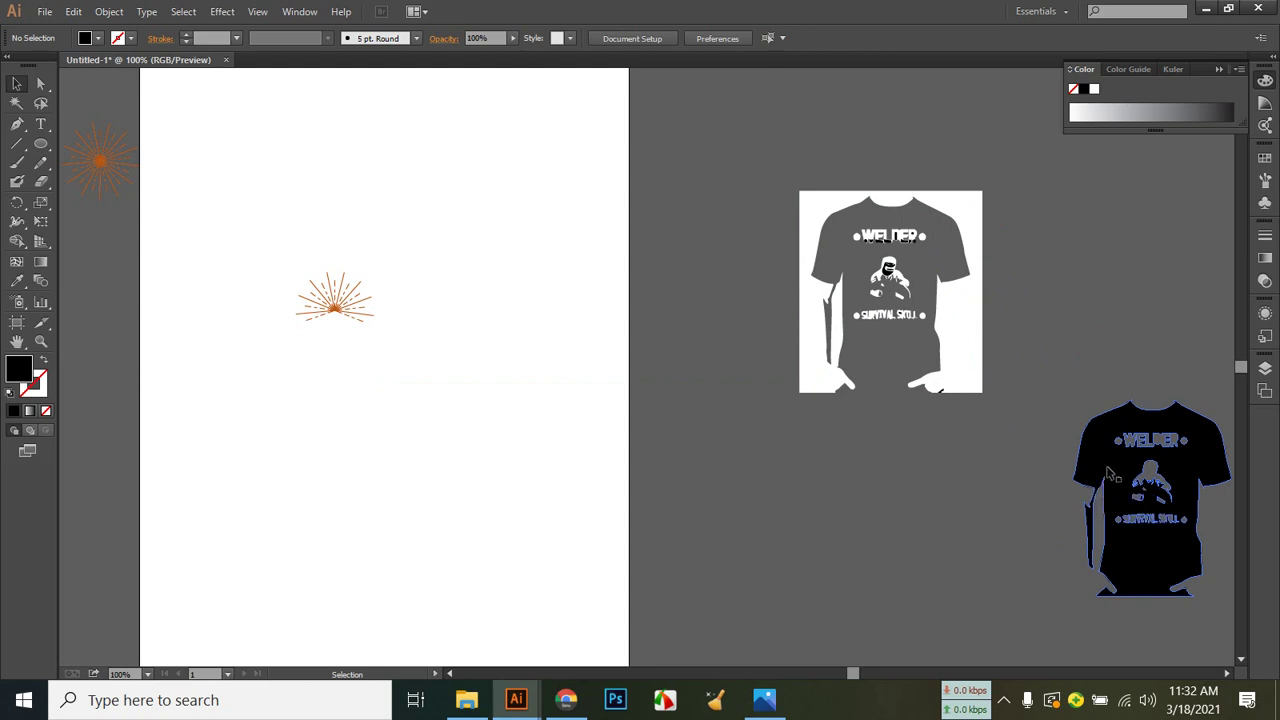
left_click_drag(1112, 471, 416, 505)
left_click(591, 500)
left_click_drag(517, 512, 1029, 552)
left_click(1137, 394)
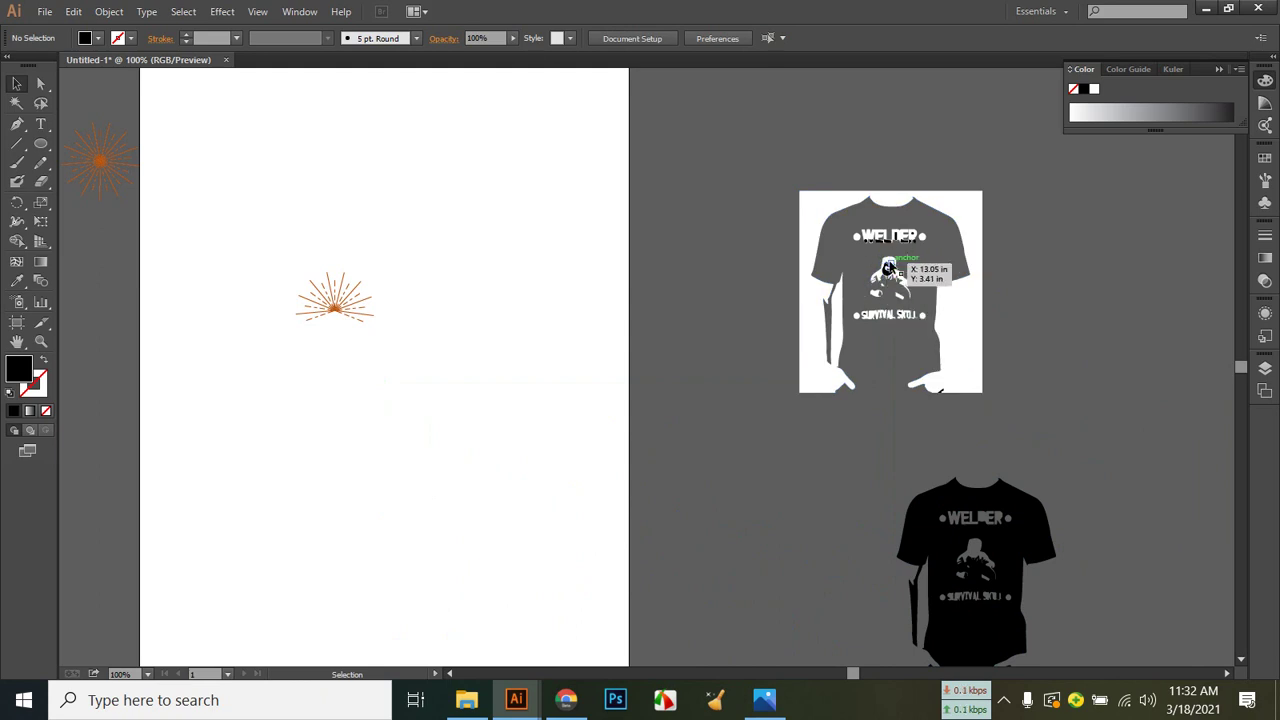
Move the WELDE lettering and the white shirt background aside, and delete the title remnants above the welder figure.
left_click_drag(915, 232, 1095, 206)
left_click_drag(967, 231, 1185, 357)
left_click_drag(822, 205, 947, 249)
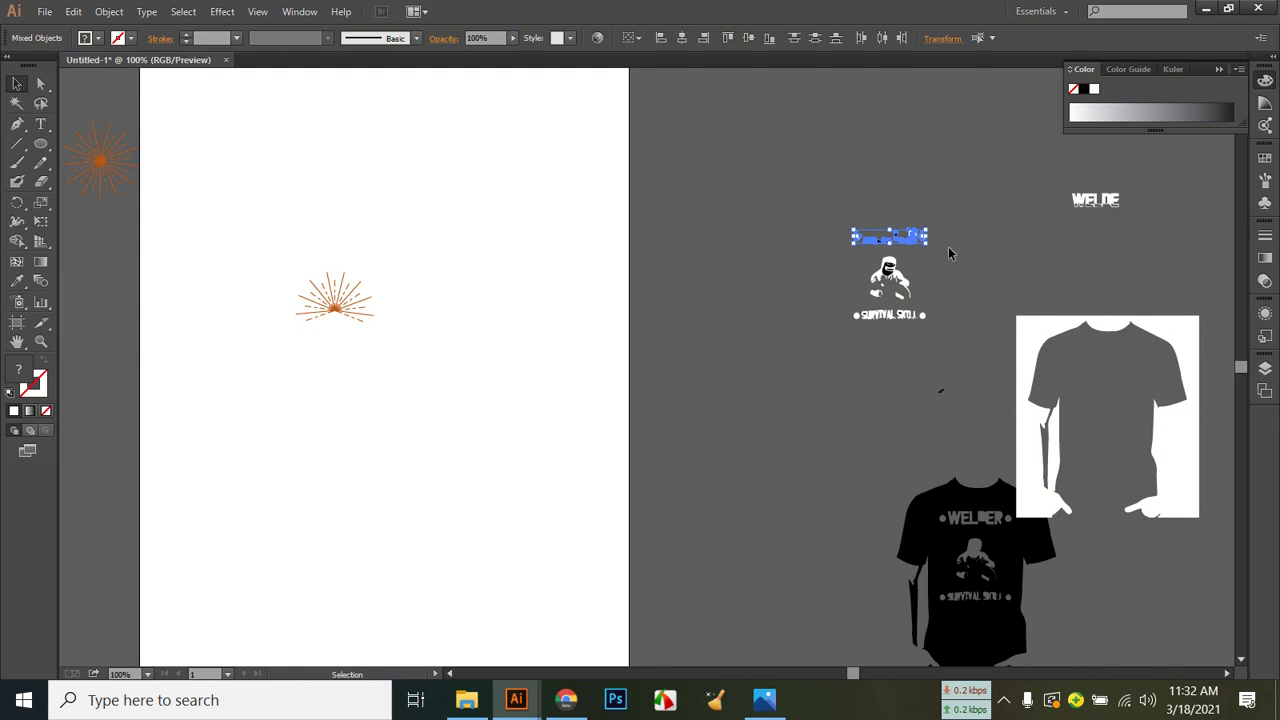
key("Delete")
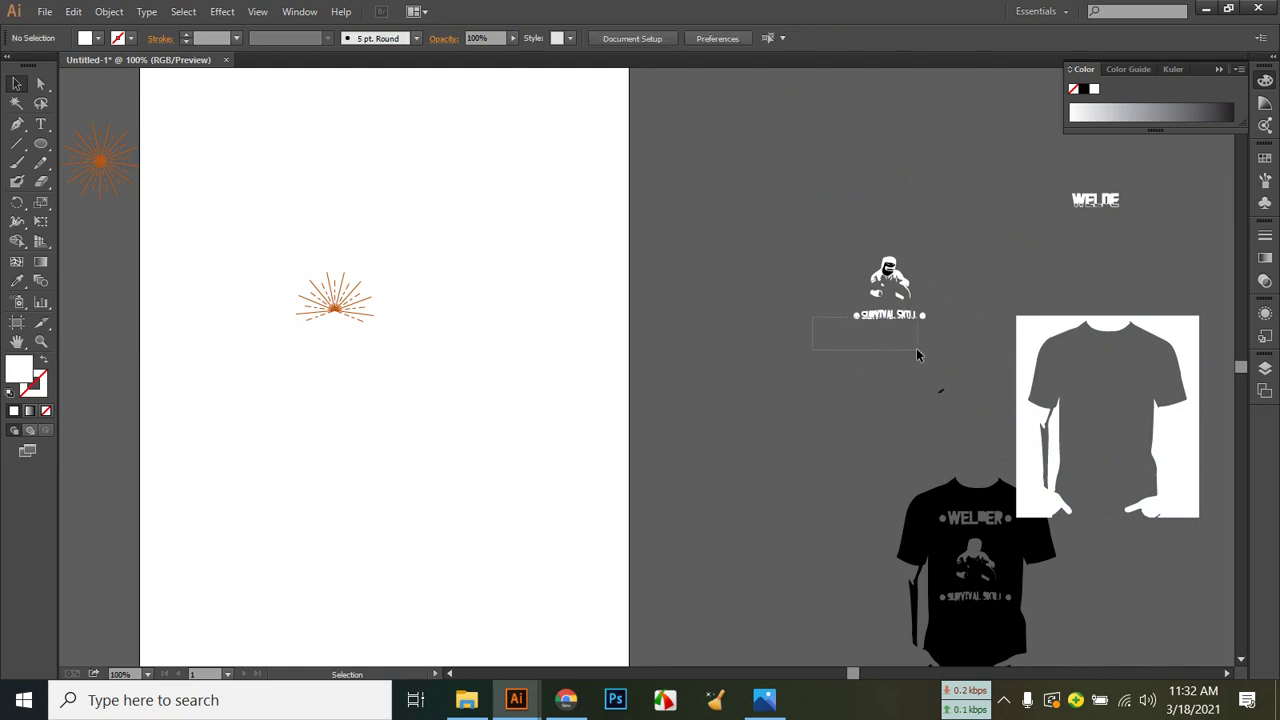
Try to delete the SURVIVAL SKILL lettering below the welder figure and undo the change.
left_click_drag(949, 354, 949, 354)
key("Delete")
left_click_drag(817, 320, 920, 319)
key("ctrl+z")
left_click(953, 365)
View the T-shirt photo for reference and return to Illustrator.
left_click(763, 700)
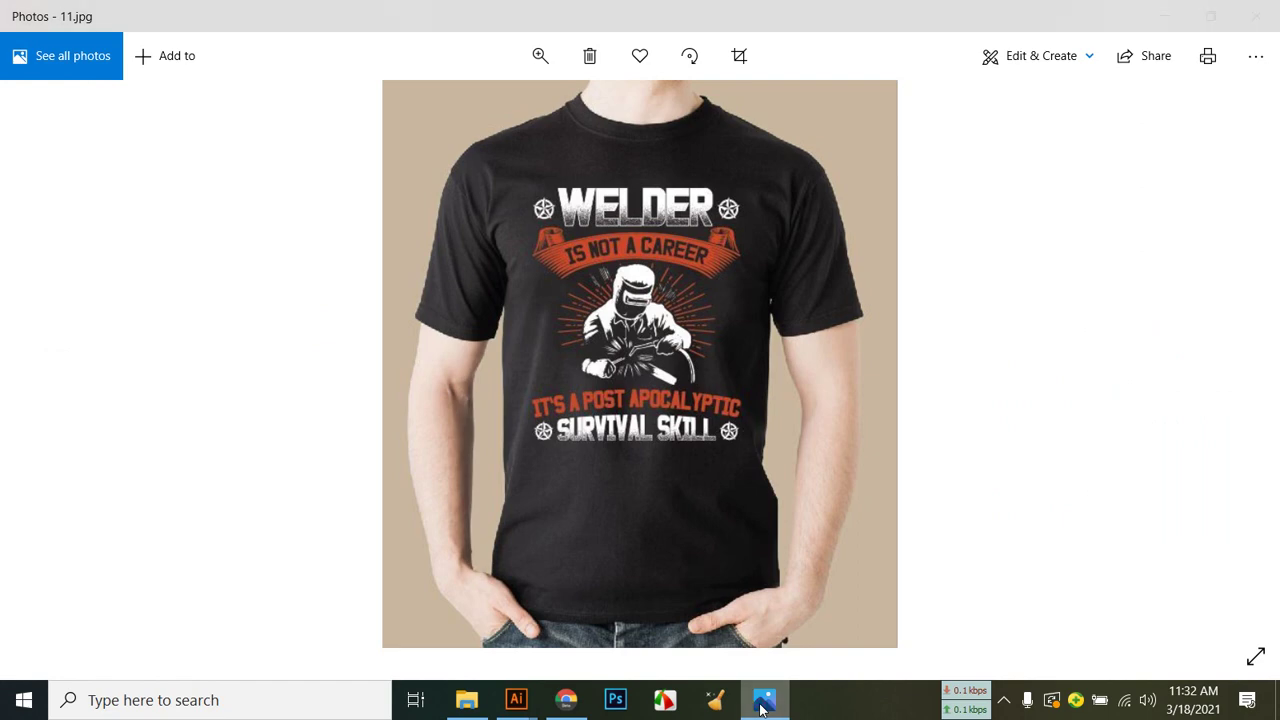
left_click(763, 700)
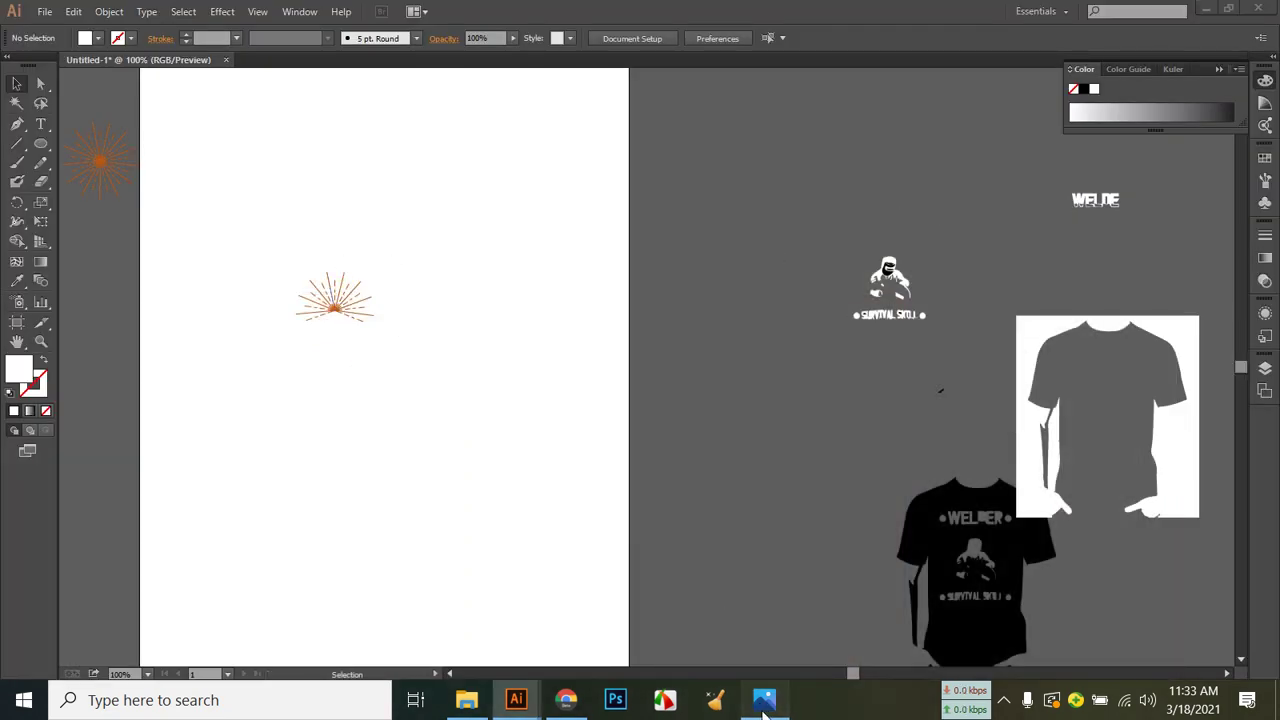
left_click(763, 700)
left_click(763, 700)
Move the ray fan up the artboard and enlarge it to about 4.9 by 3.1 in.
left_click_drag(329, 294, 334, 261)
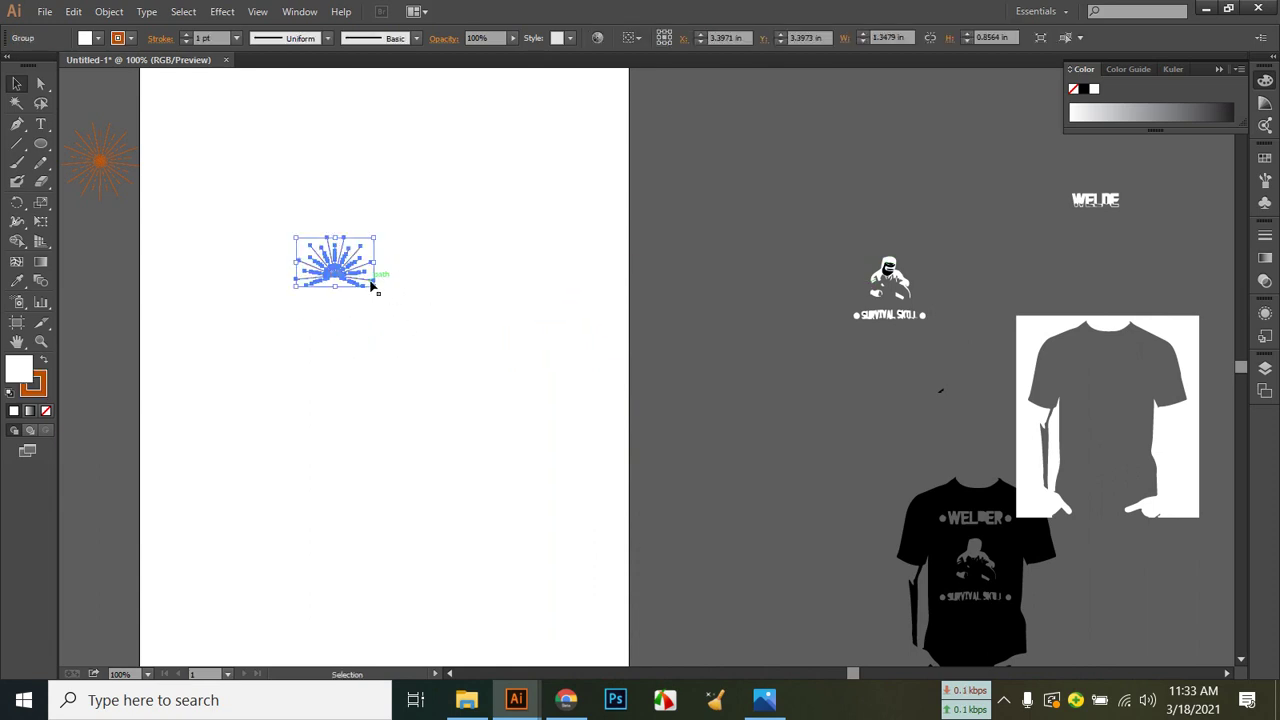
left_click_drag(375, 287, 518, 428)
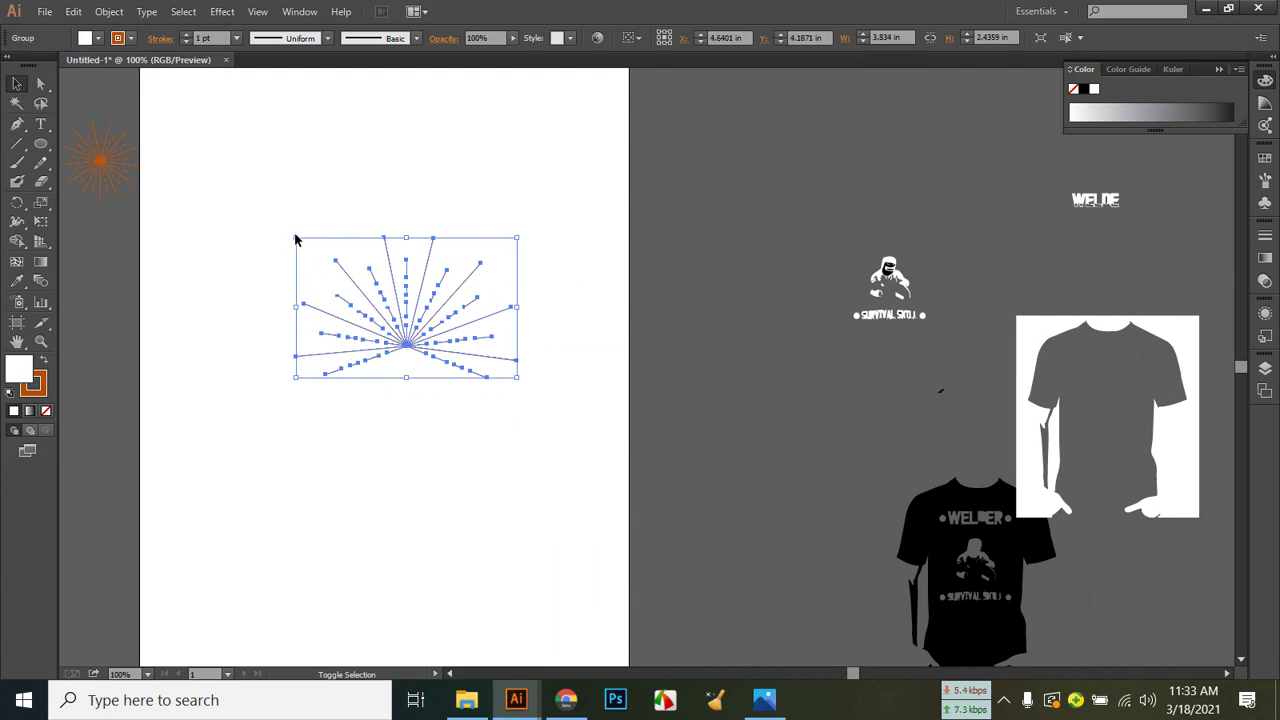
mouse_move(298, 241)
left_mouse_down()
mouse_move(234, 157)
mouse_move(614, 408)
left_mouse_up()
left_click(473, 473)
Set the ray fan's stroke weight to 3 pt.
left_click(186, 36)
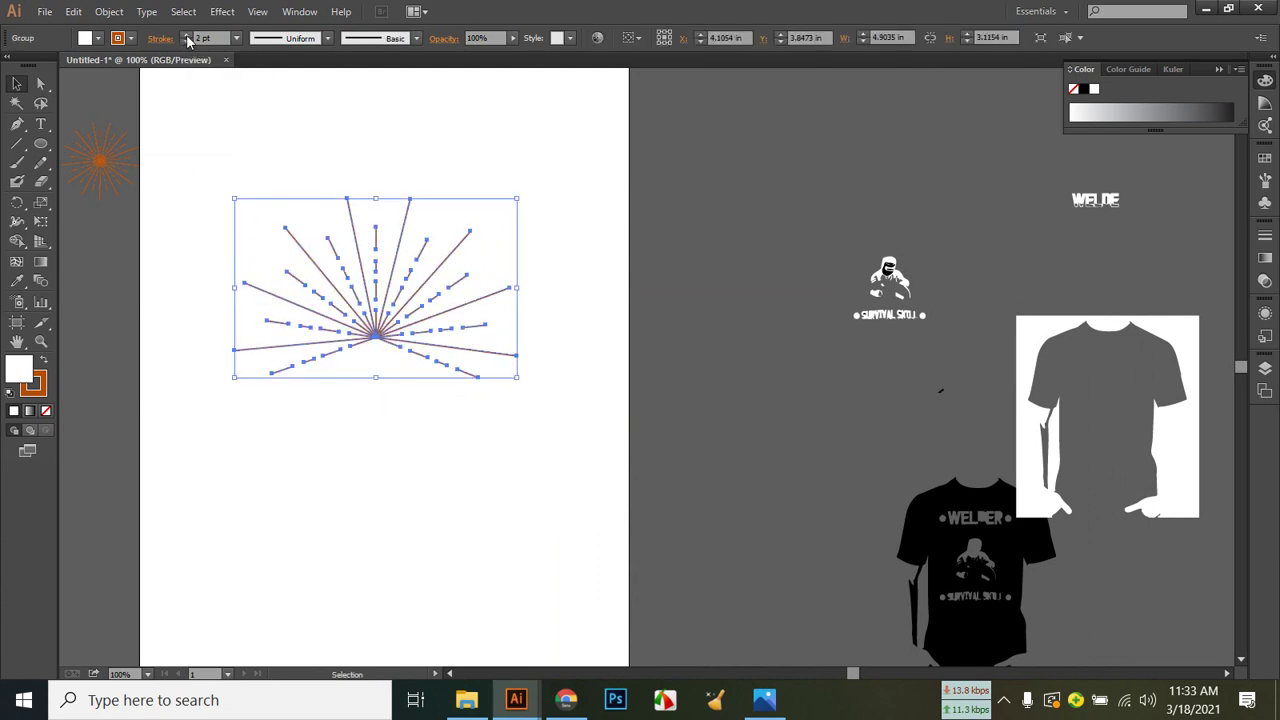
left_click(295, 98)
left_click_drag(271, 198, 512, 362)
left_click(187, 36)
left_click(271, 89)
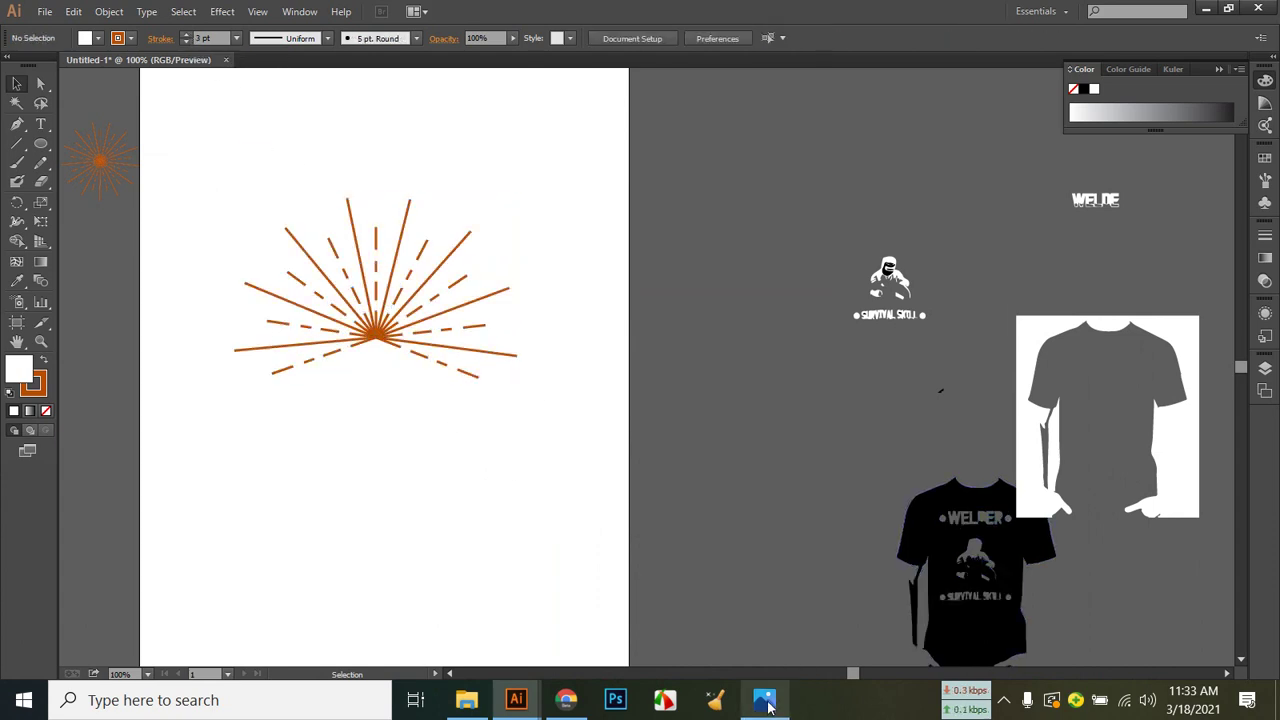
Compare the enlarged ray fan with the rays in the T-shirt photo and switch back to Illustrator.
left_click(764, 700)
left_click(516, 700)
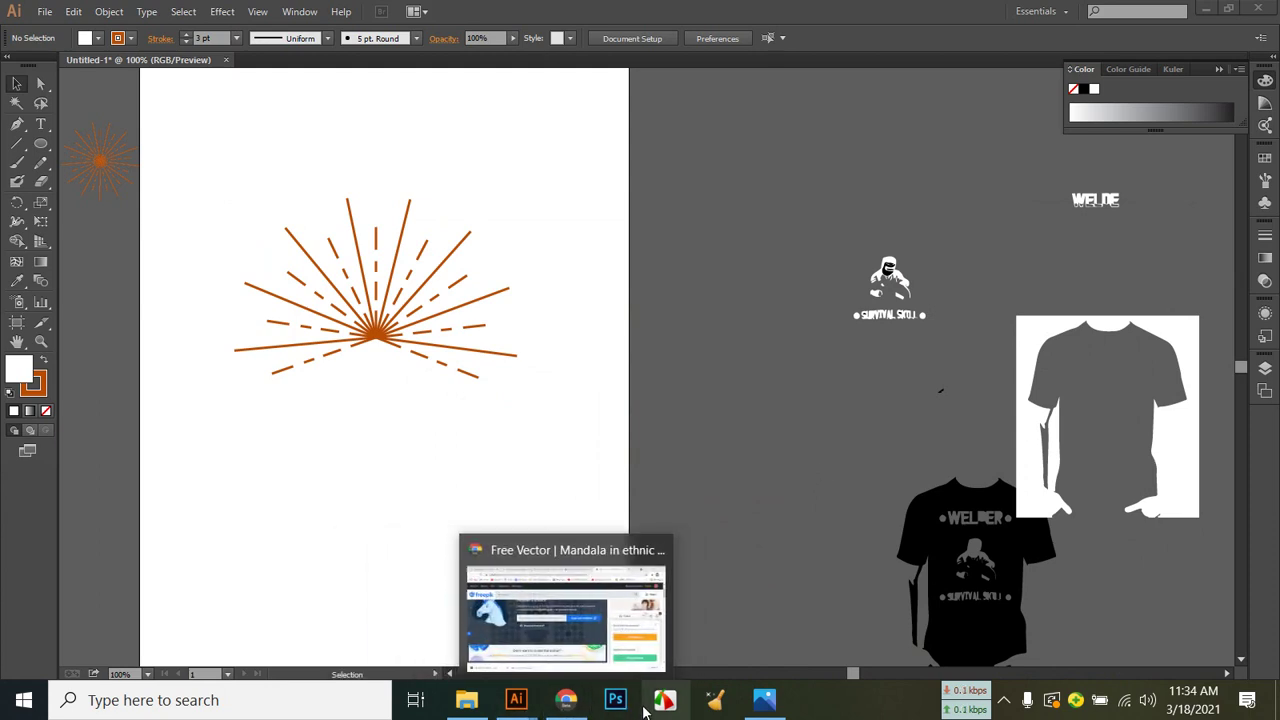
left_click(786, 200)
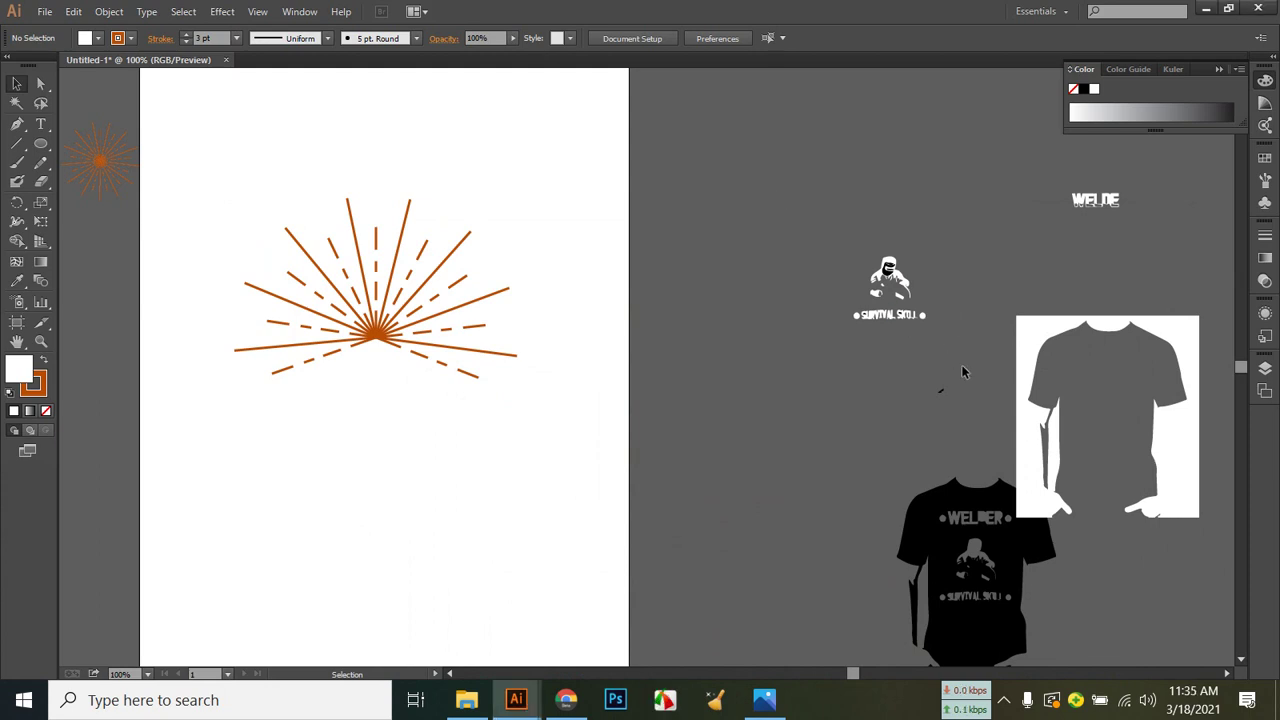
Move the welder figure and SURVIVAL SKILL lettering onto the artboard below the fan and enlarge them.
left_click_drag(797, 220, 957, 367)
left_click_drag(889, 281, 558, 613)
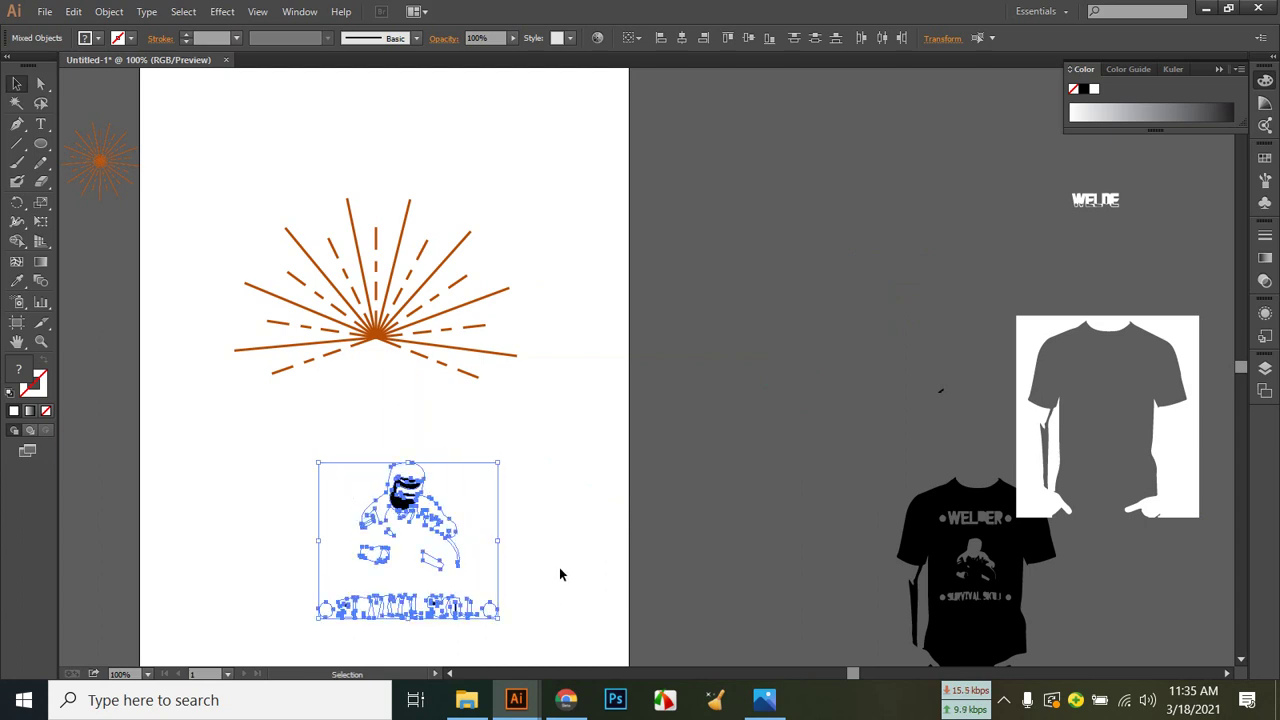
left_click(559, 574)
Move the enlarged welder figure and lettering off the artboard to the right of the ray fan.
left_click_drag(319, 444, 487, 610)
key("a")
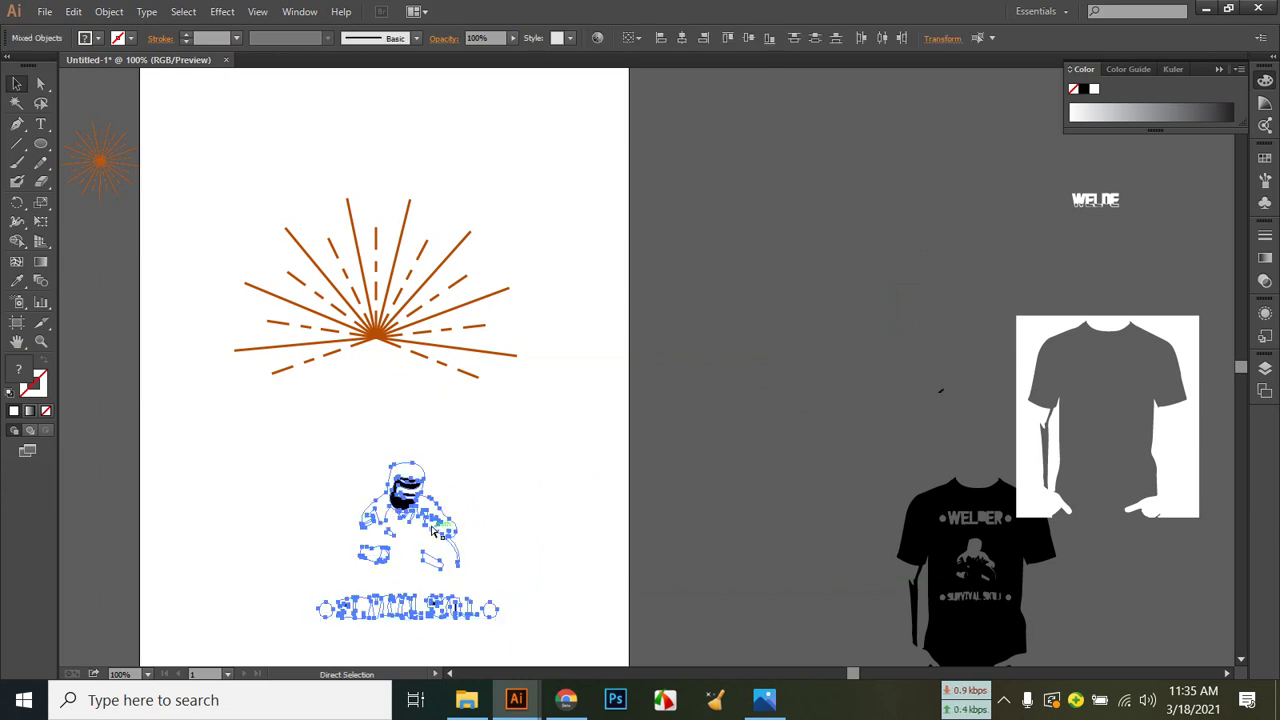
key("v")
left_click_drag(425, 495, 785, 222)
left_click(773, 465)
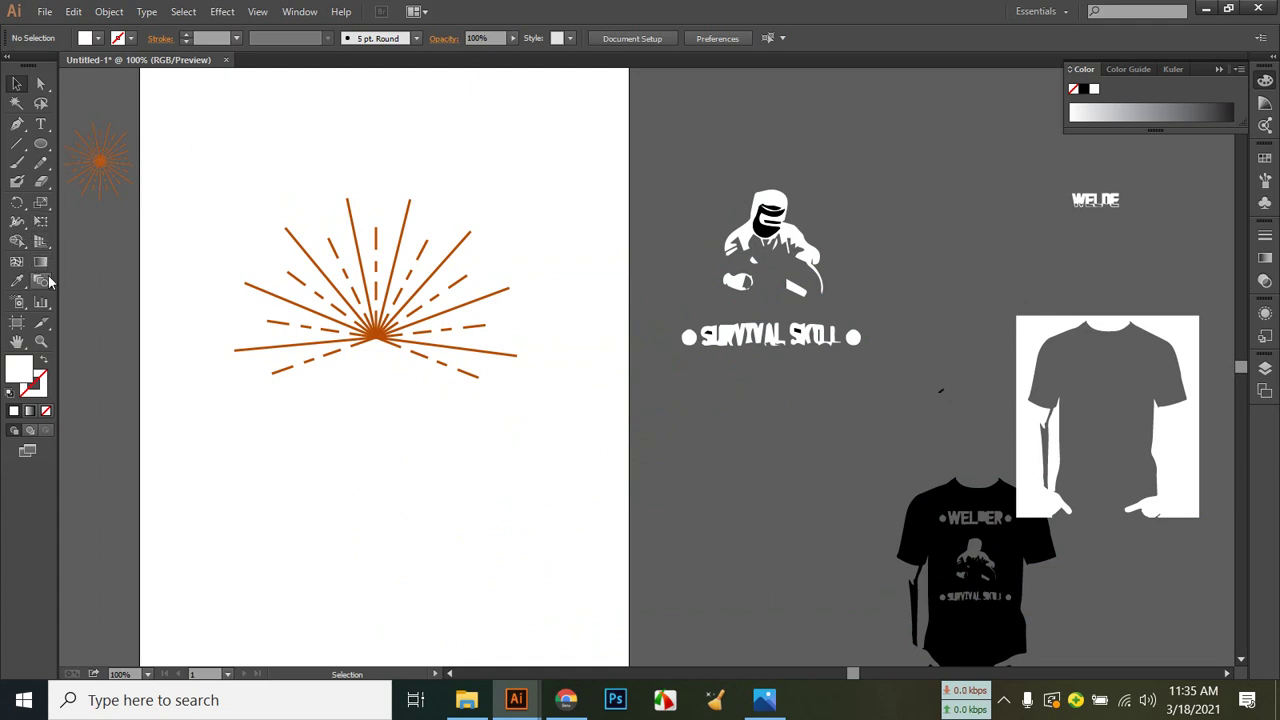
Draw a rectangle of about 8.5 by 11 in covering the artboard and fill it with the near-black swatch 231F20.
left_click_drag(40, 143, 86, 137)
key("ctrl+minus")
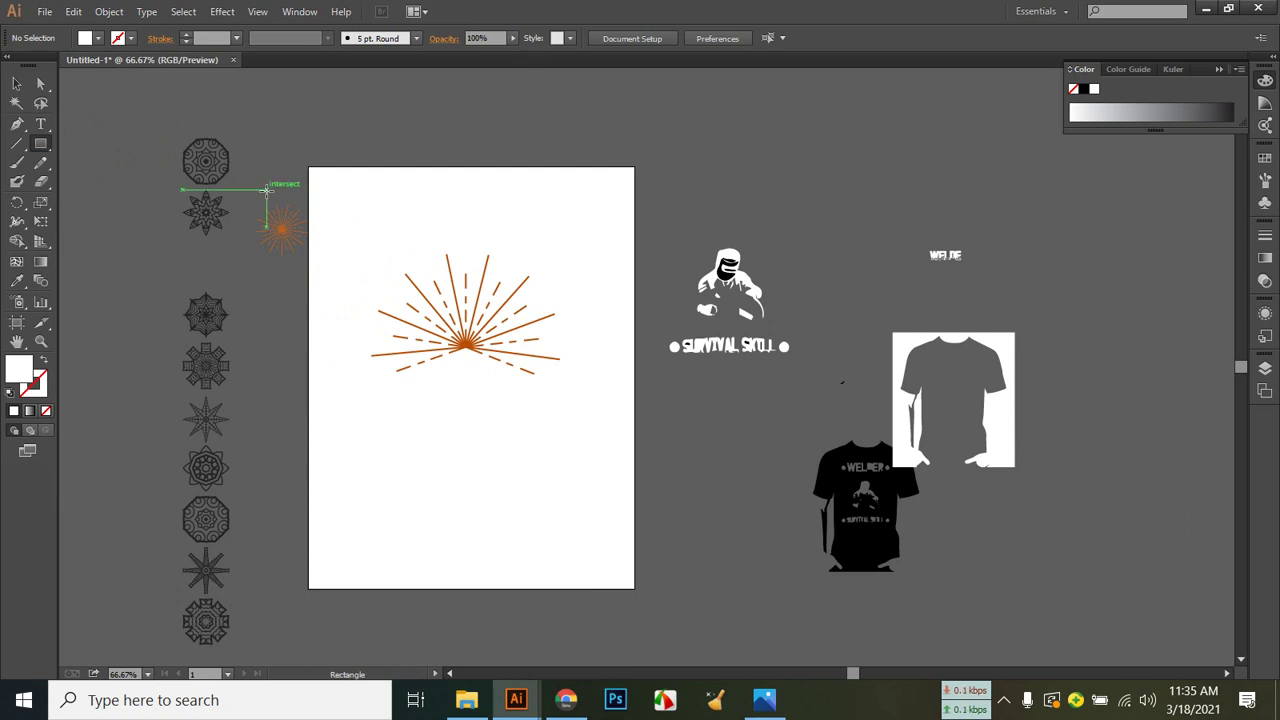
left_click_drag(309, 167, 634, 589)
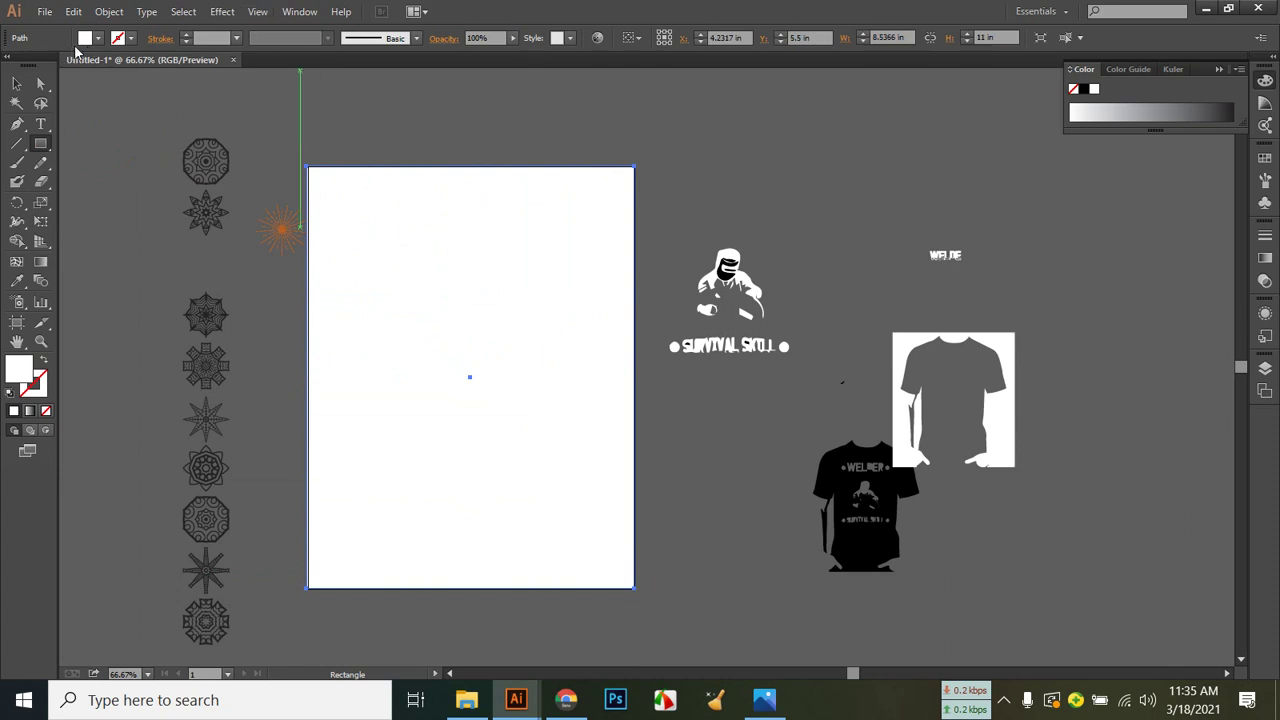
left_click(86, 38)
left_click(24, 116)
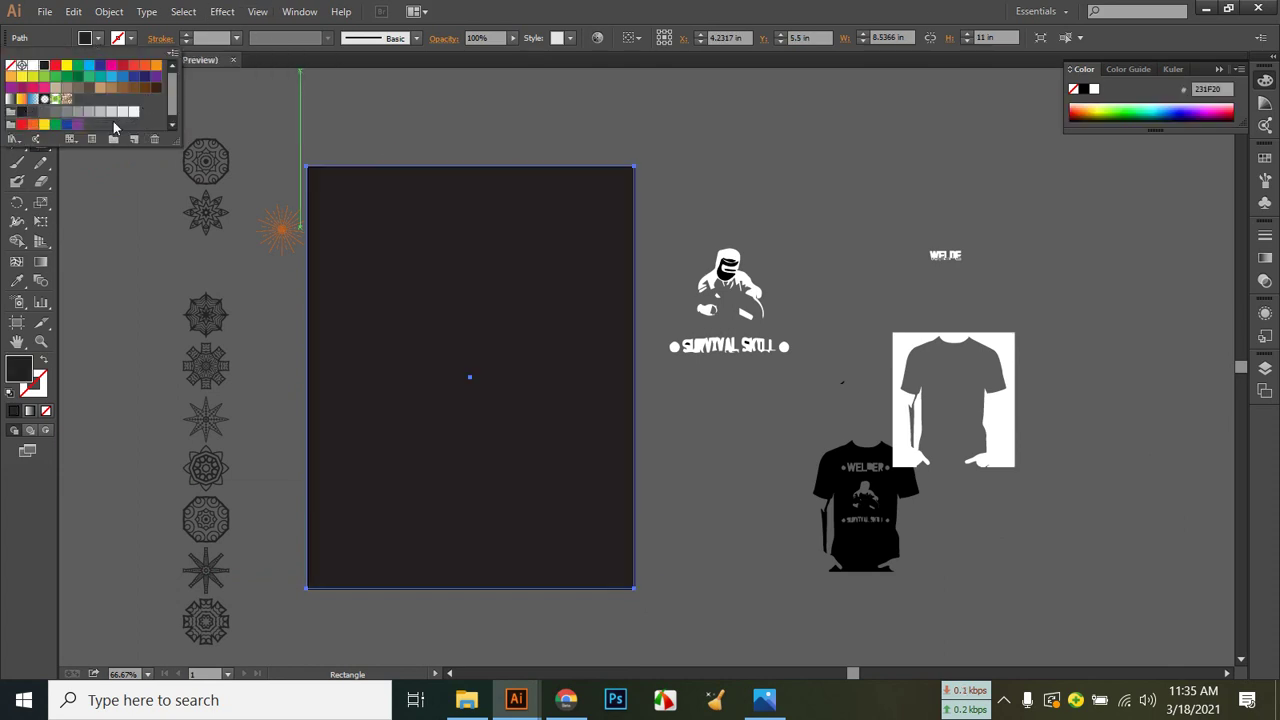
Change the rectangle's fill to dark navy blue 0B0138.
double_click(22, 367)
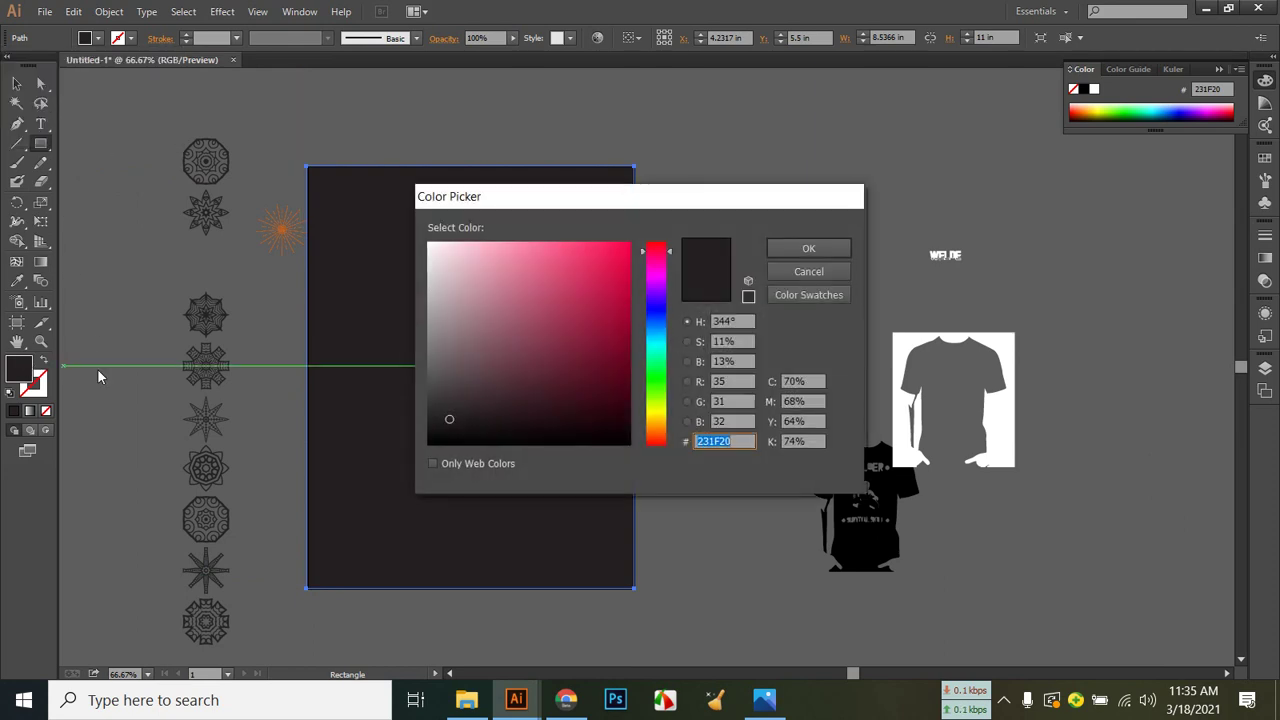
left_click(661, 303)
left_click_drag(618, 392, 626, 400)
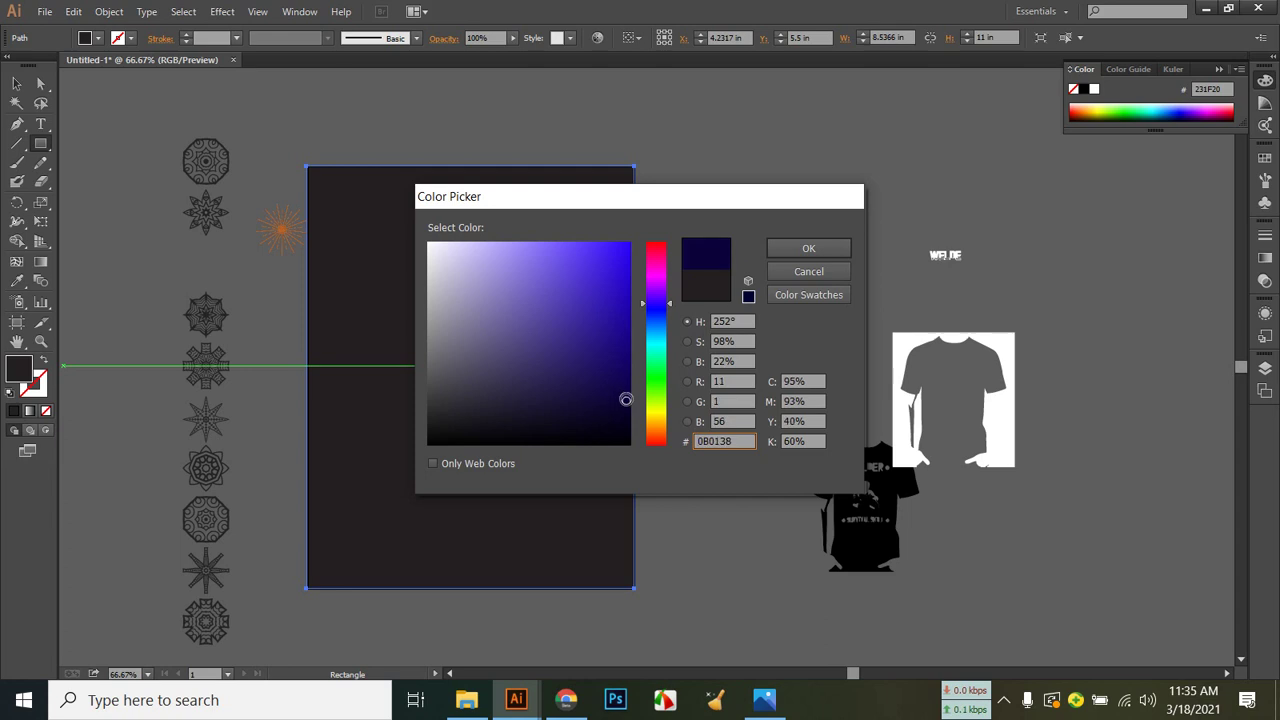
left_click(808, 248)
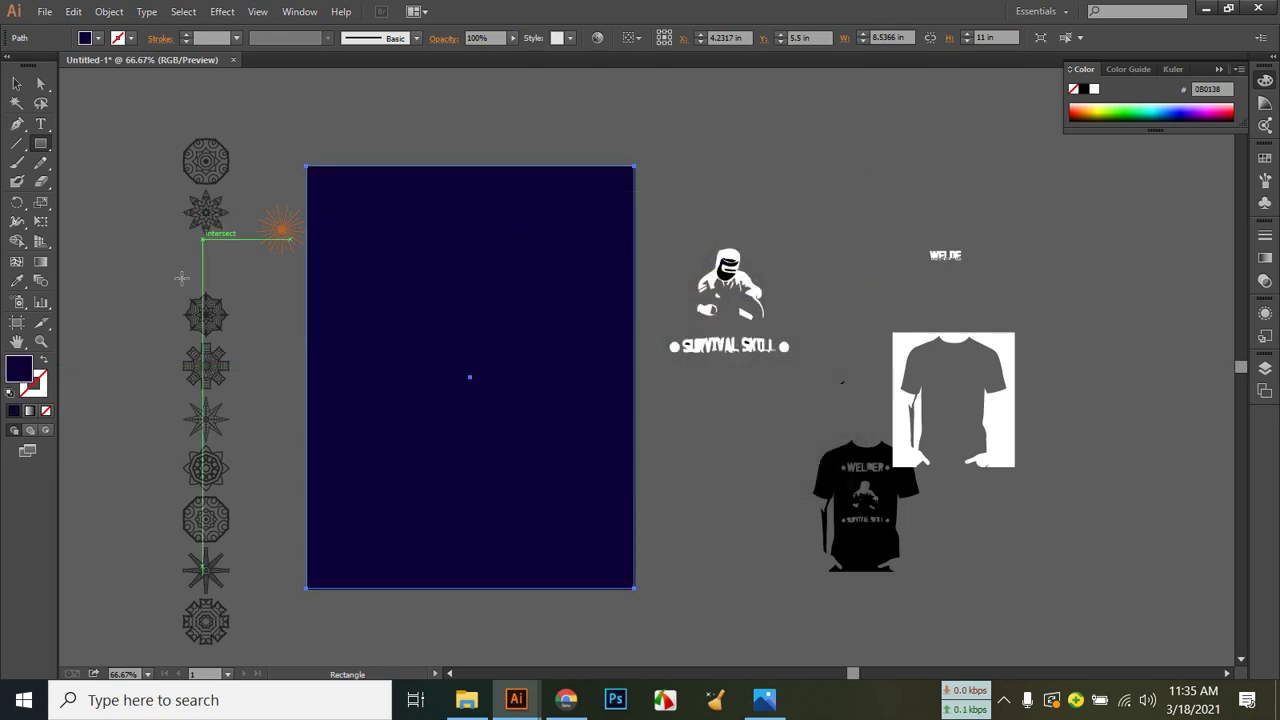
Darken the artboard rectangle's fill to navy 060128 and deselect it.
double_click(26, 370)
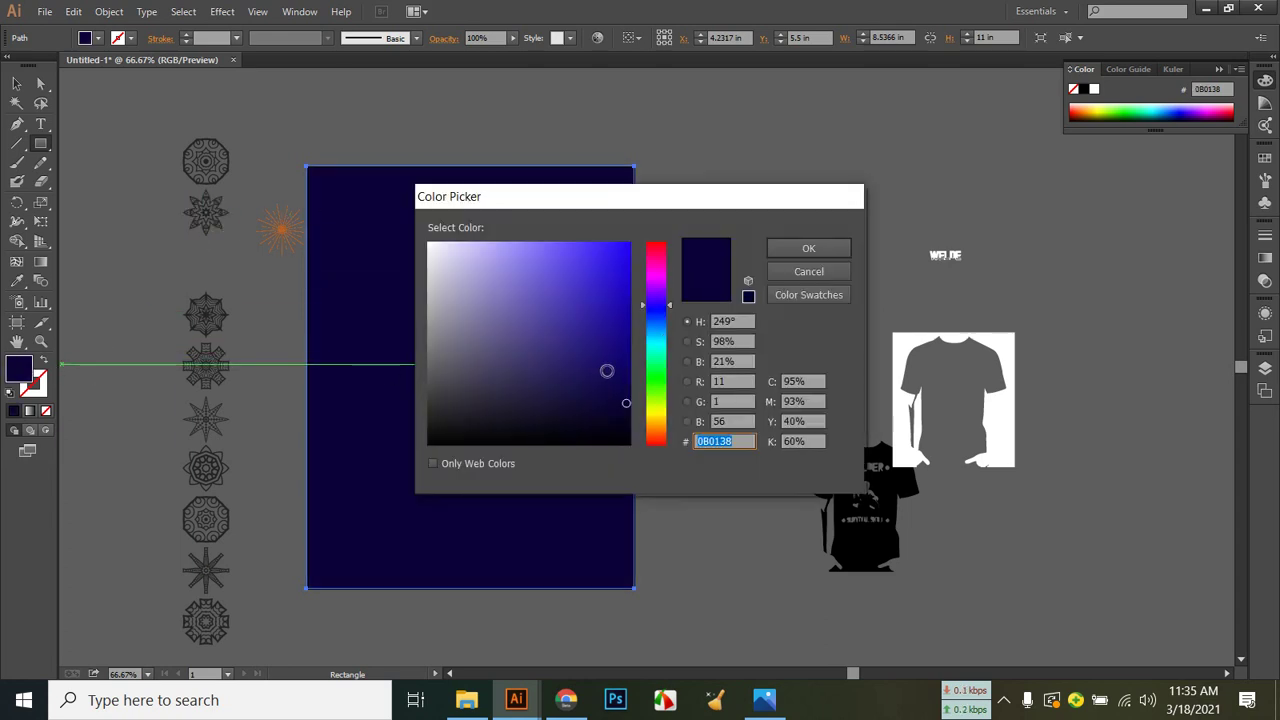
left_click(624, 410)
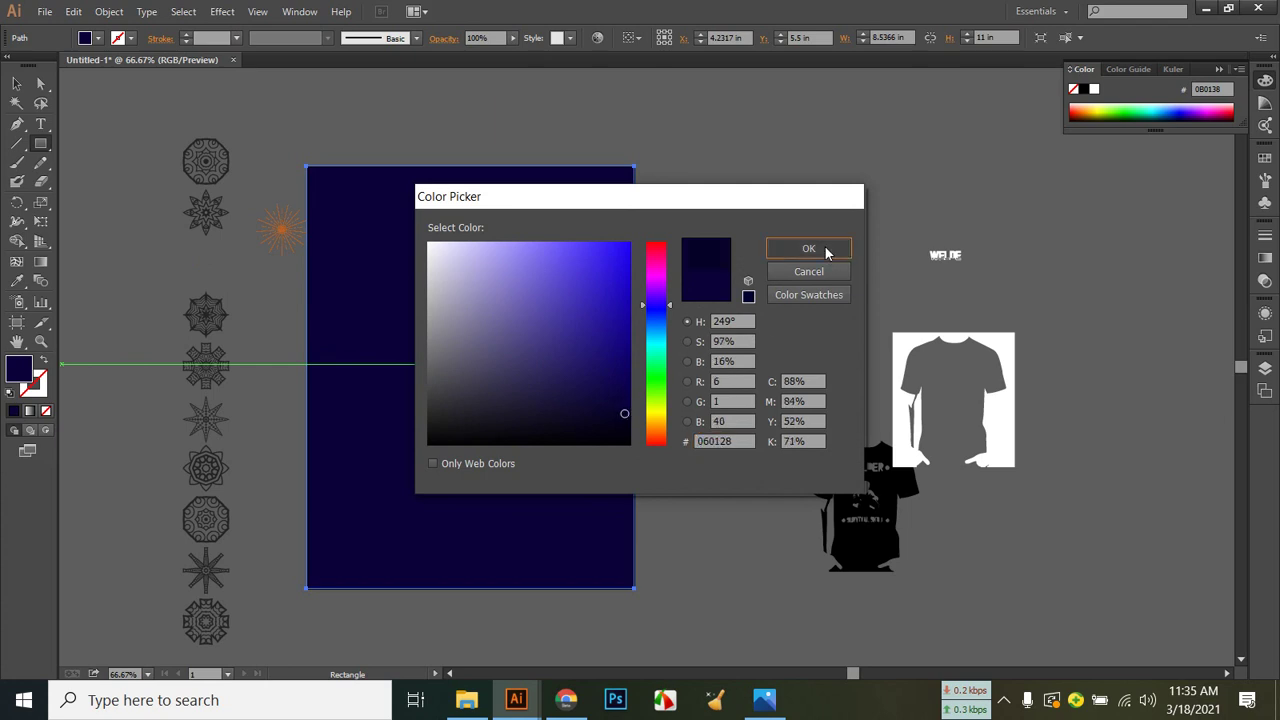
left_click(818, 248)
left_click(17, 83)
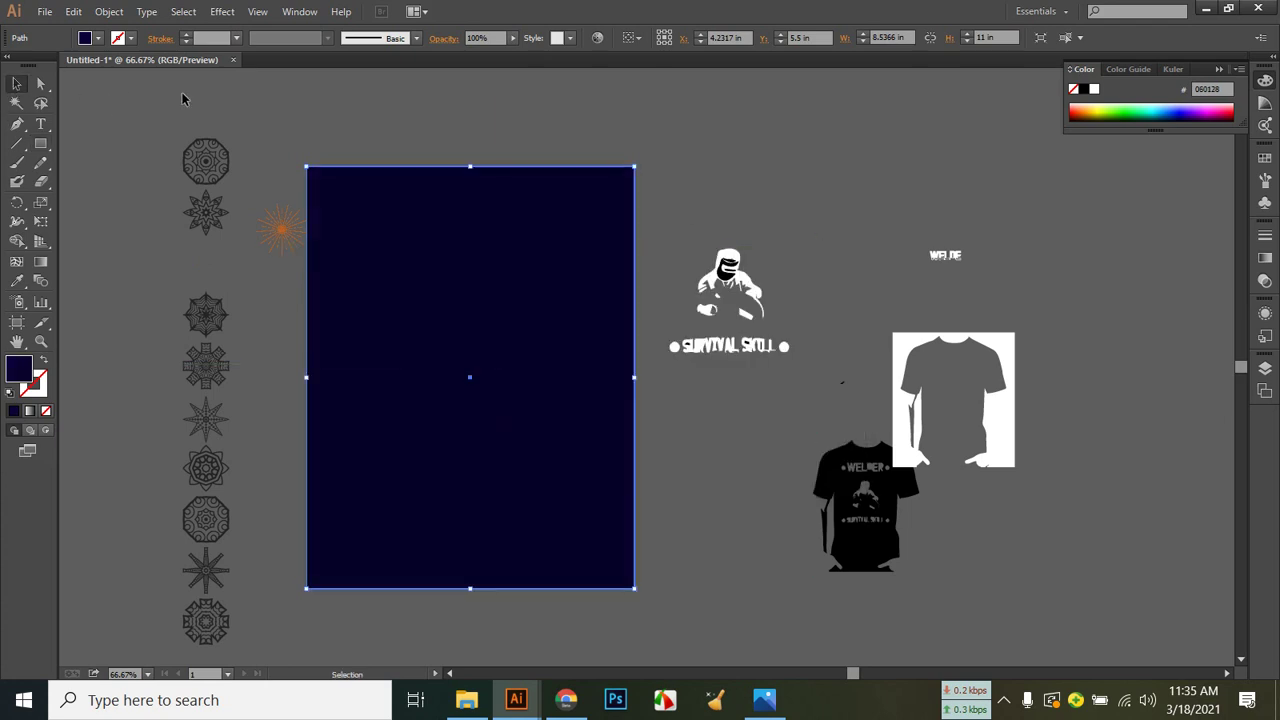
key("ctrl+shift+a")
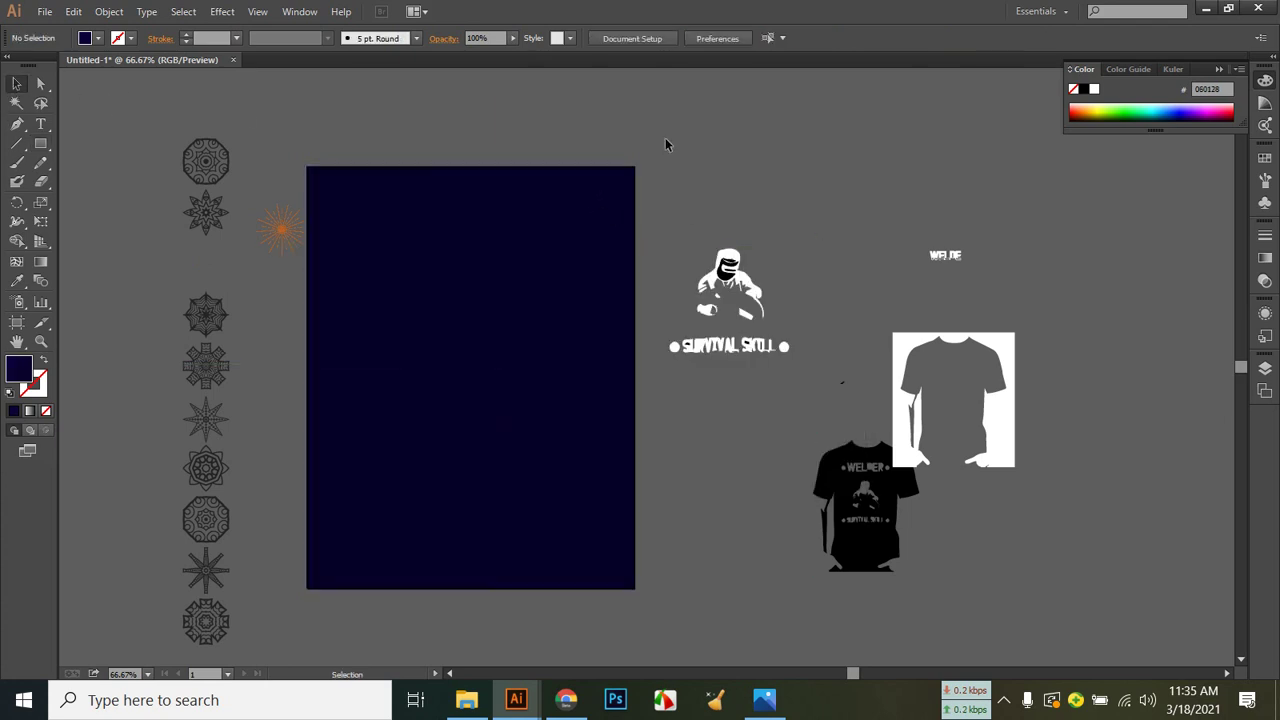
Move the navy rectangle below the two orange ray groups in Layer 1's stacking order.
left_click(596, 246)
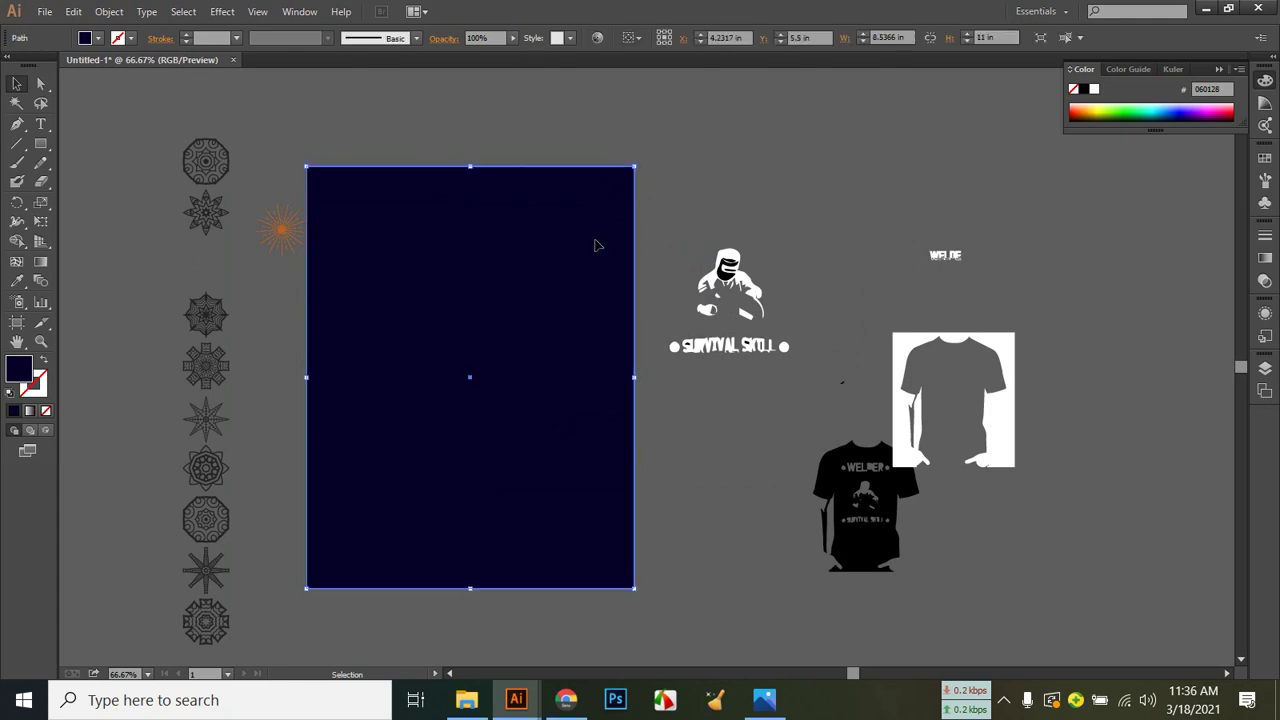
left_click(665, 700)
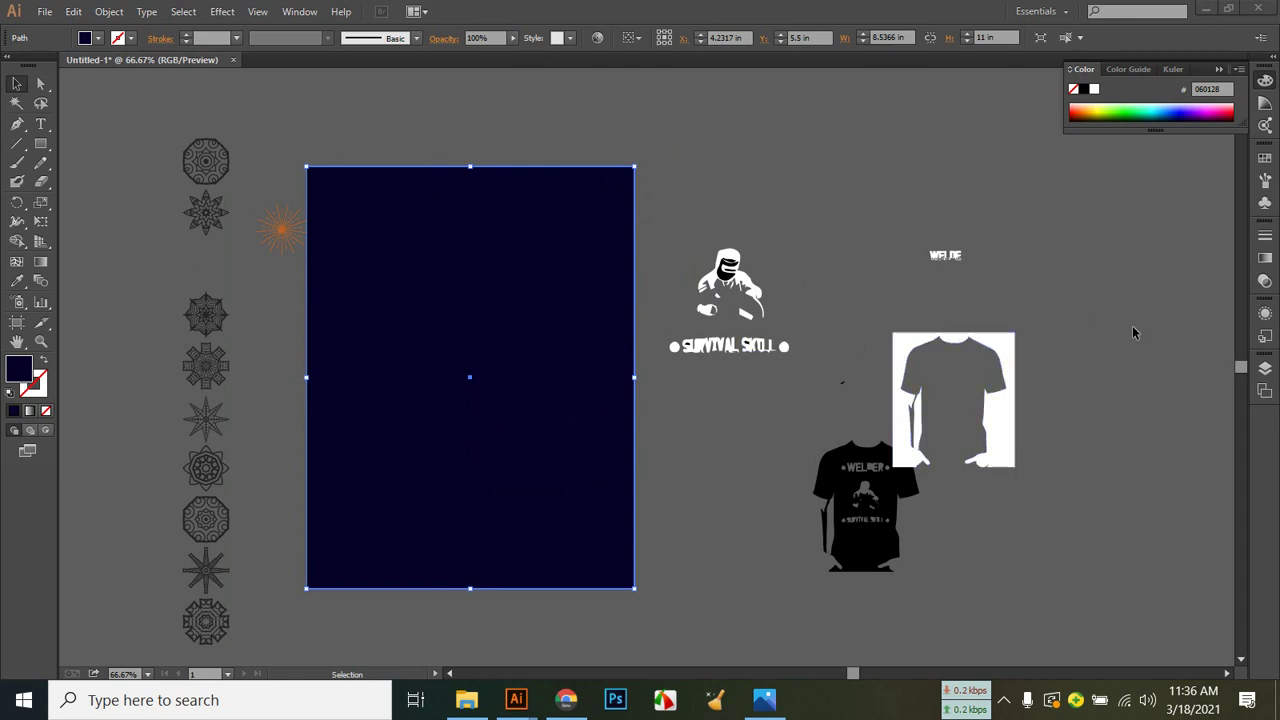
left_click(1265, 369)
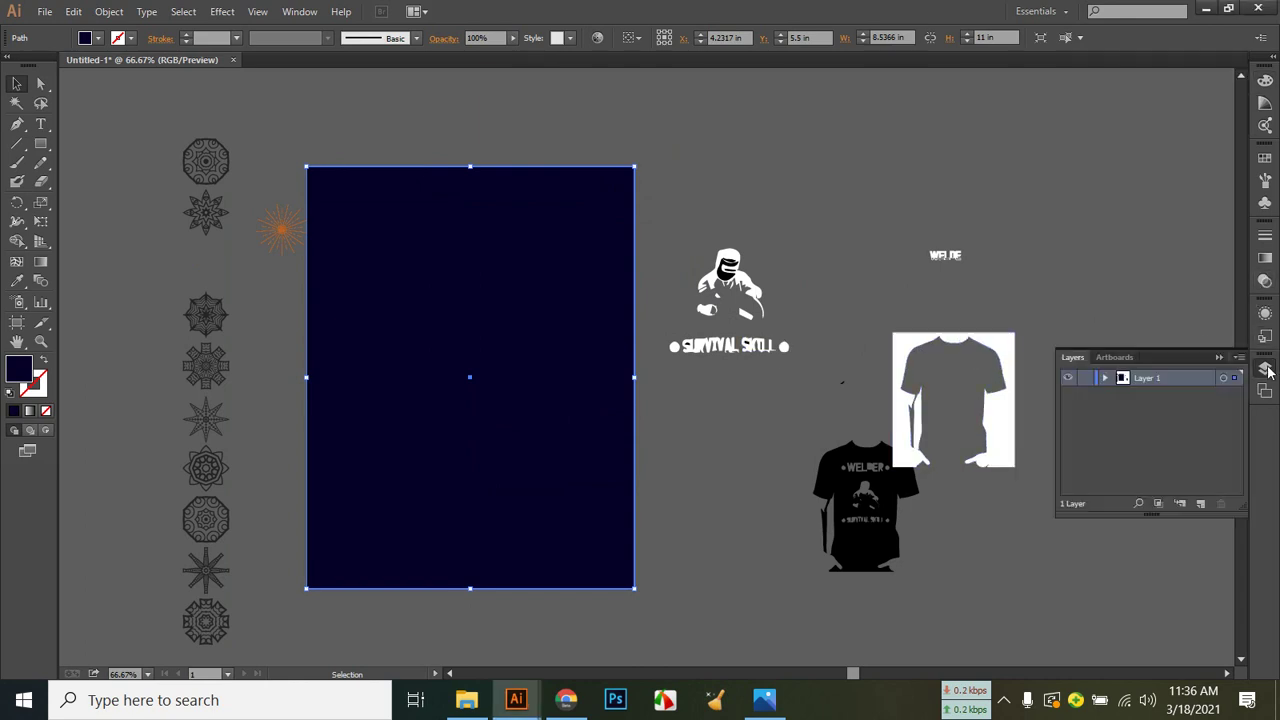
left_click(1105, 378)
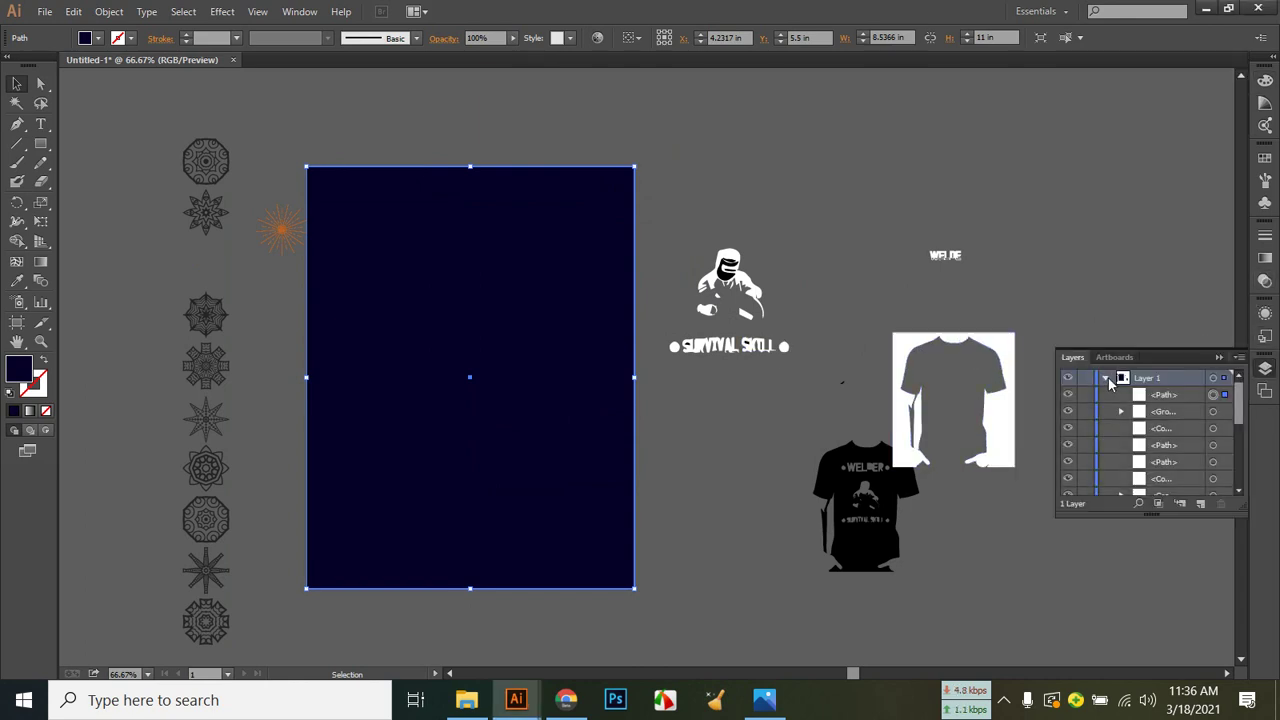
scroll(1163, 452, "down", 5)
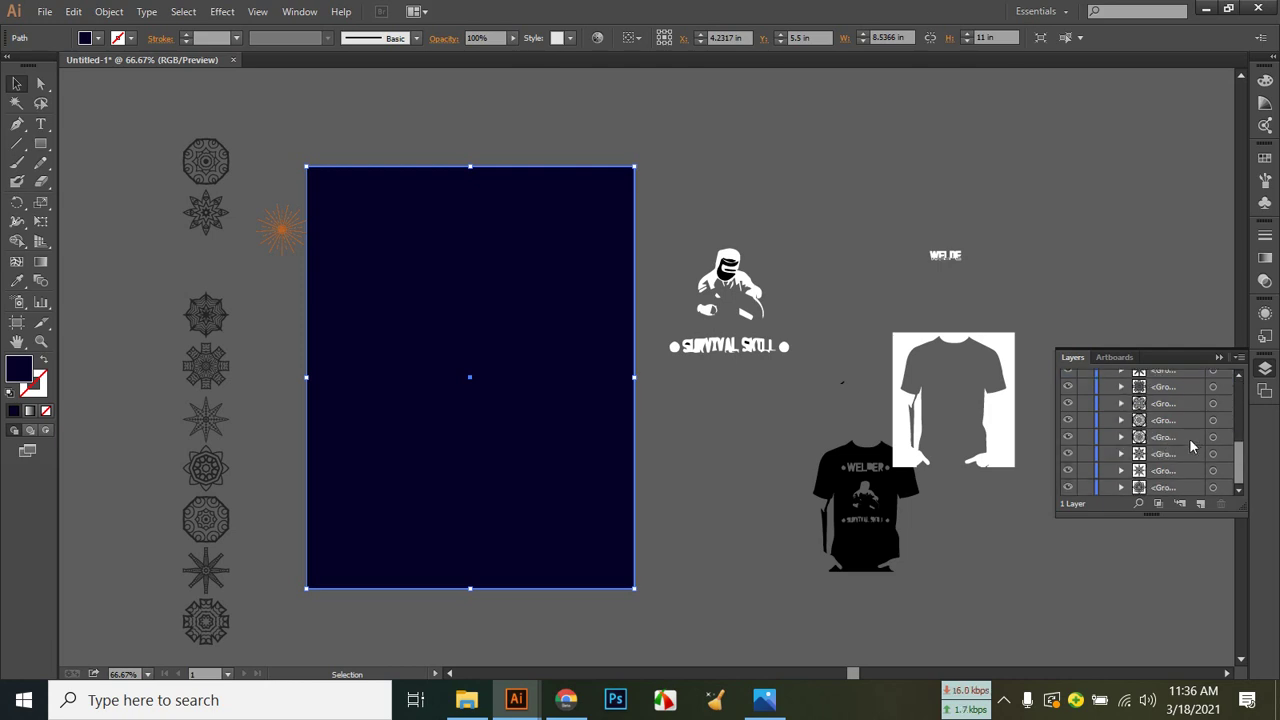
scroll(1180, 432, "up", 5)
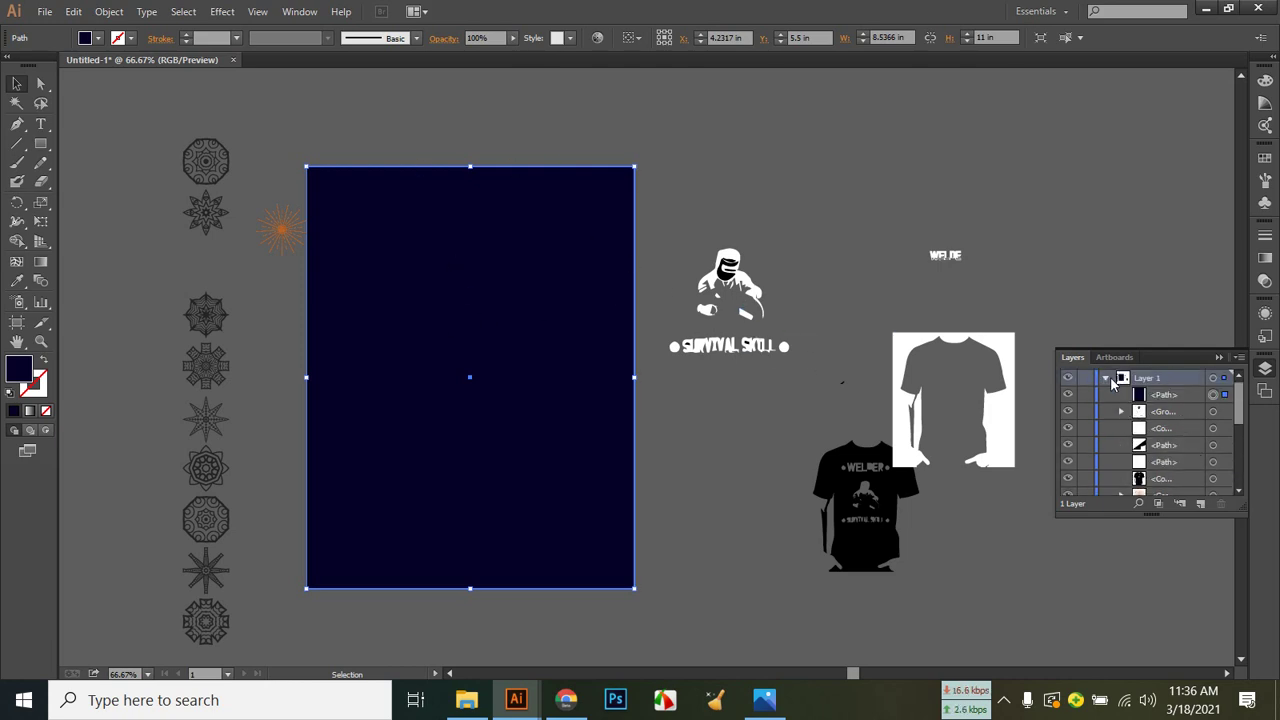
left_click_drag(1140, 398, 1153, 495)
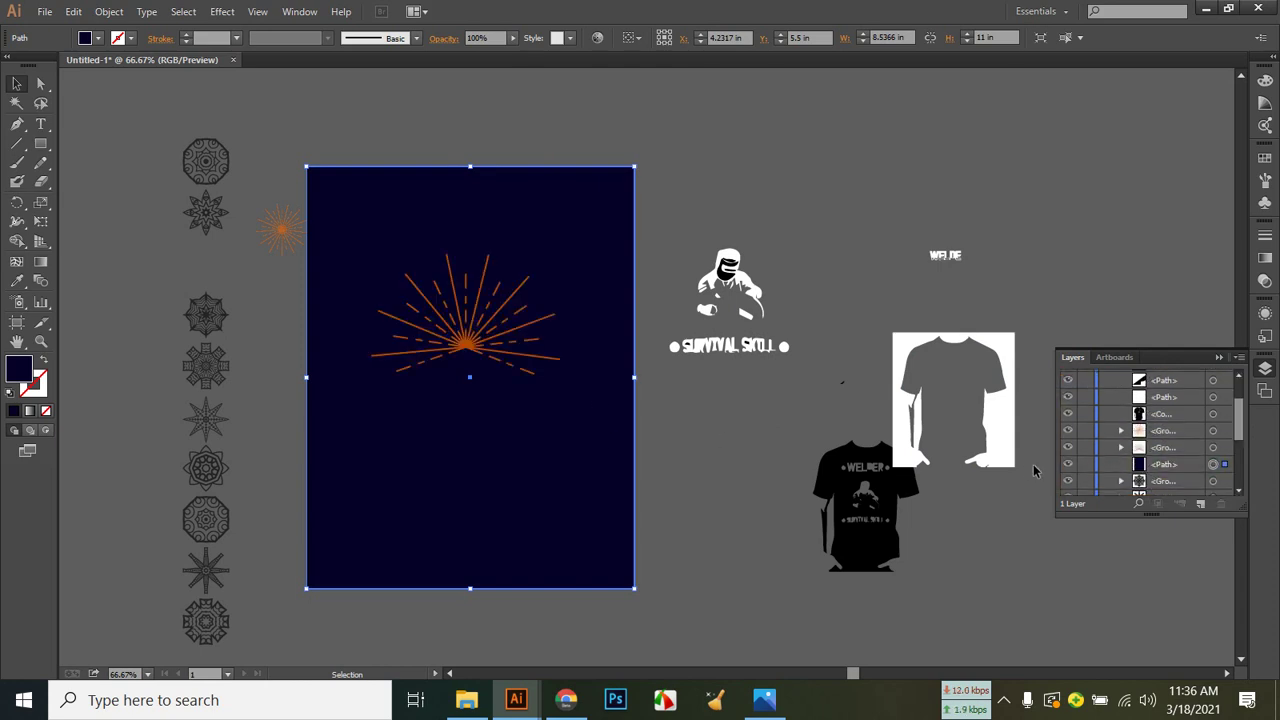
Send the navy rectangle further back in the stacking order, beneath the black ornament groups, and deselect it.
key("ctrl+[")
key("ctrl+[")
key("ctrl+[")
key("ctrl+[")
key("ctrl+[")
key("ctrl+[")
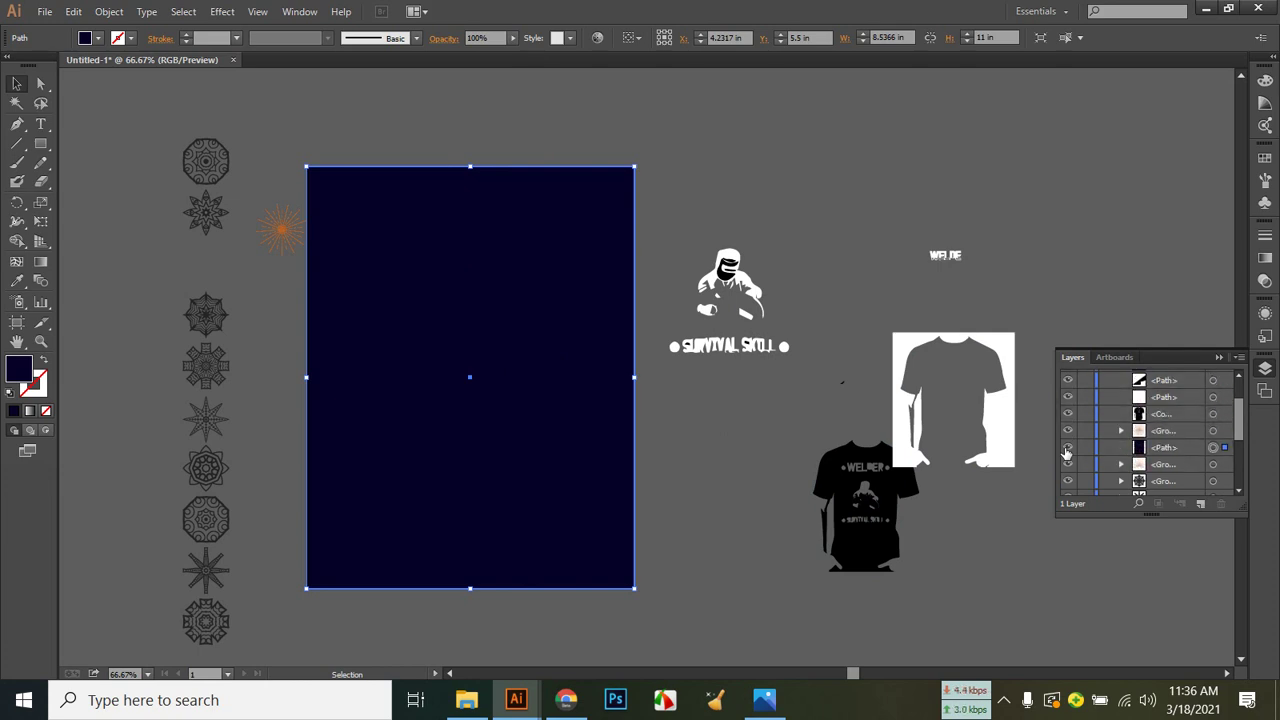
key("ctrl+[")
key("ctrl+[")
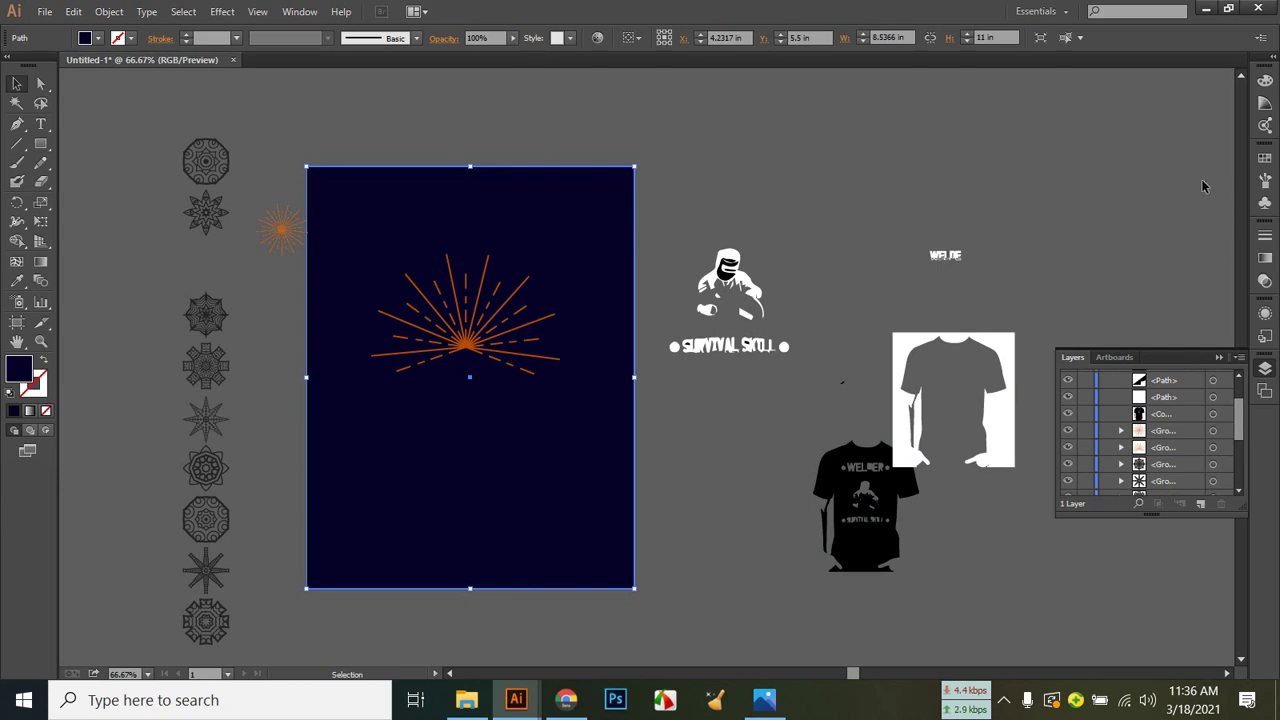
left_click(812, 153)
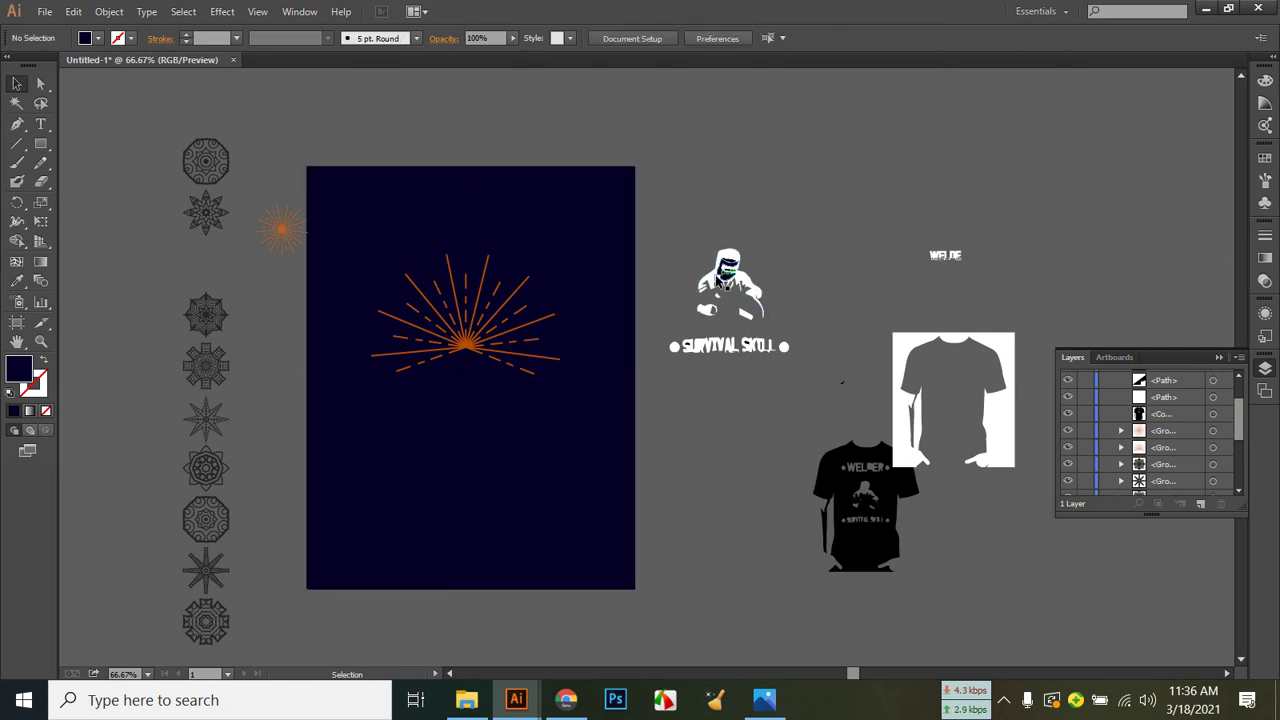
Place the welder figure and SURVIVAL SKILL lettering over the ray fan and enlarge the group to about 4.63 by 4.05 in.
left_click_drag(725, 280, 456, 333)
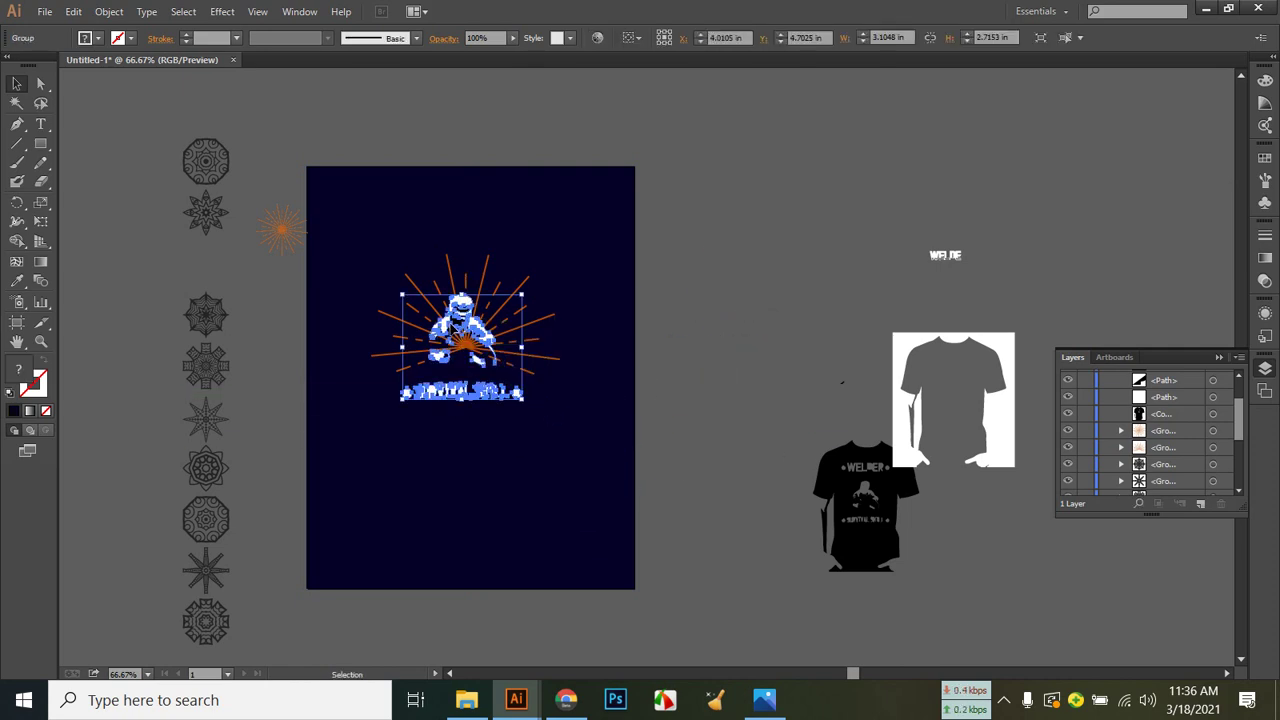
left_click(527, 404)
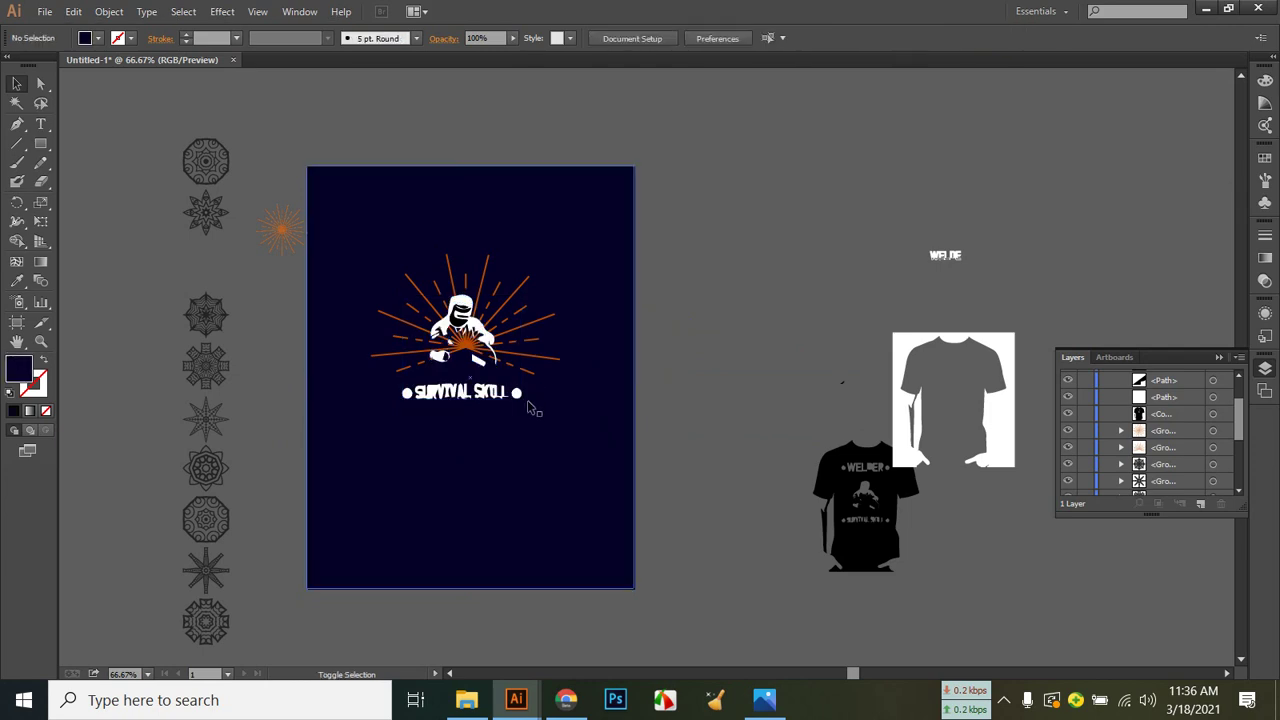
left_click(516, 396)
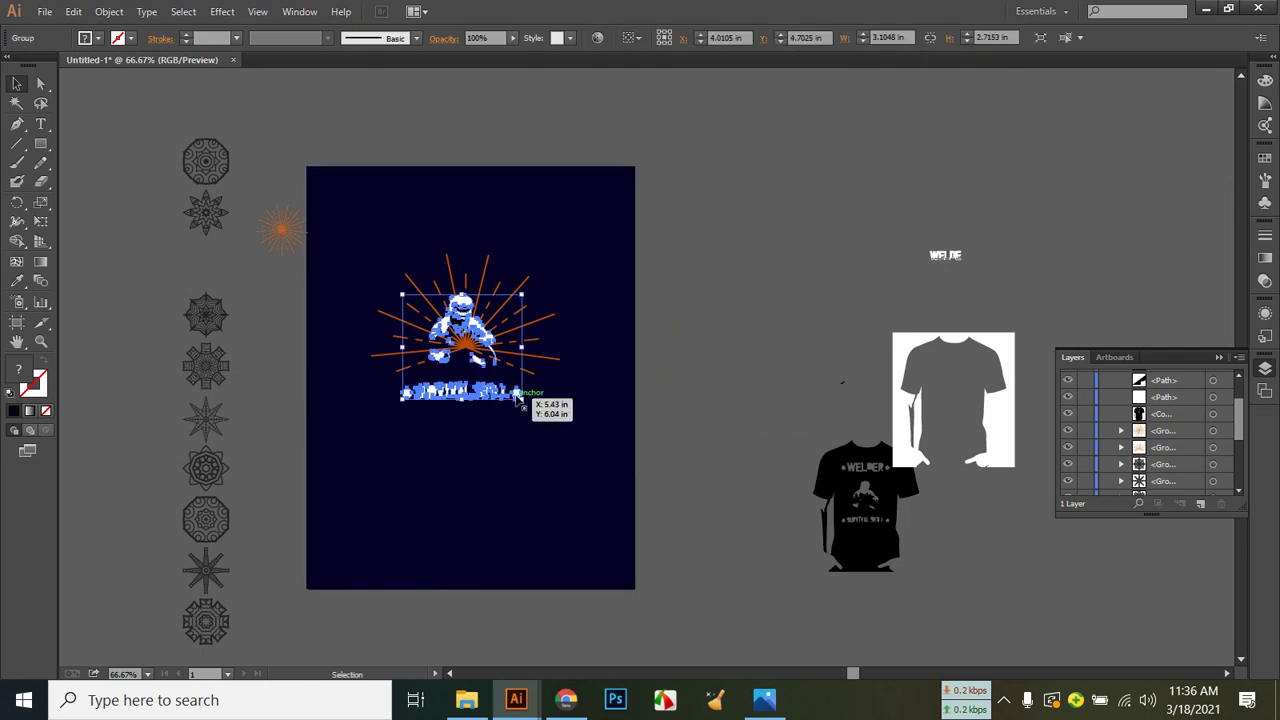
left_click_drag(521, 397, 547, 425)
key("Right")
key("Right")
key("Right")
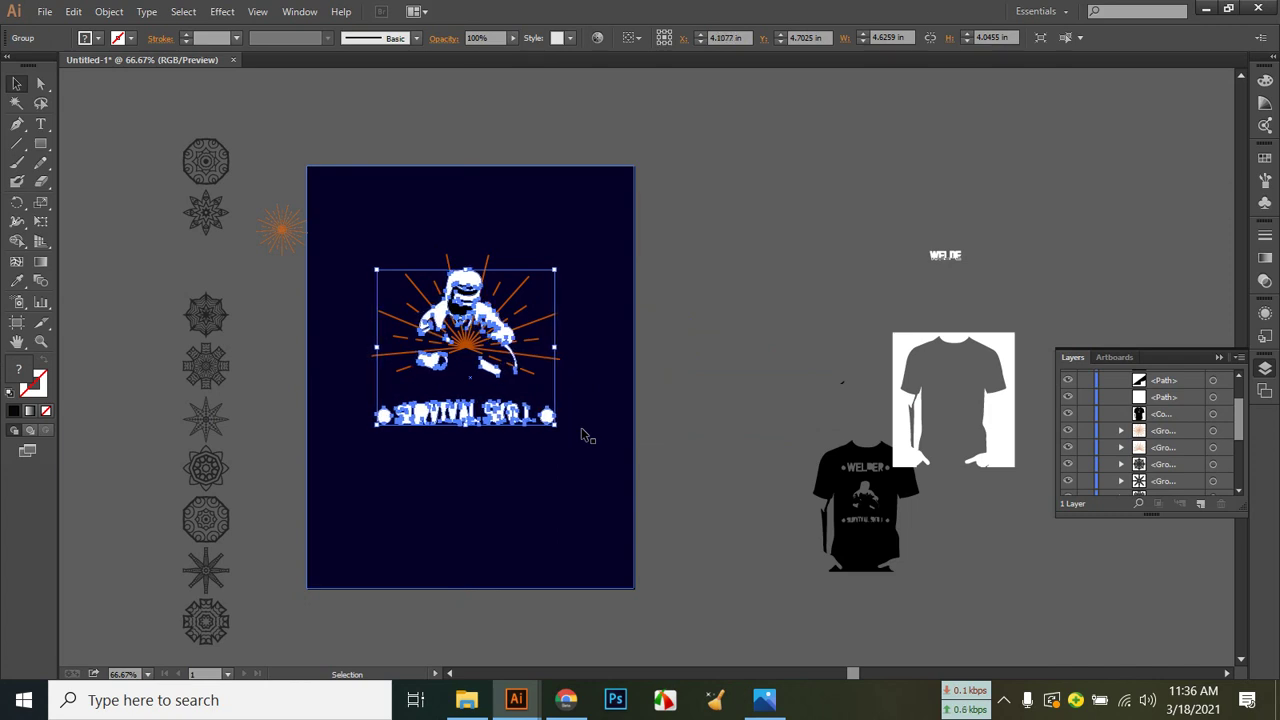
Nudge the welder group down to a Y position of about 4.94 in, over the ray fan.
key("Down")
key("Down")
key("Down")
key("Down")
key("Down")
key("Down")
key("Down")
key("Down")
key("Down")
key("Down")
key("Down")
key("Down")
key("Down")
key("Down")
key("Down")
key("Down")
key("Down")
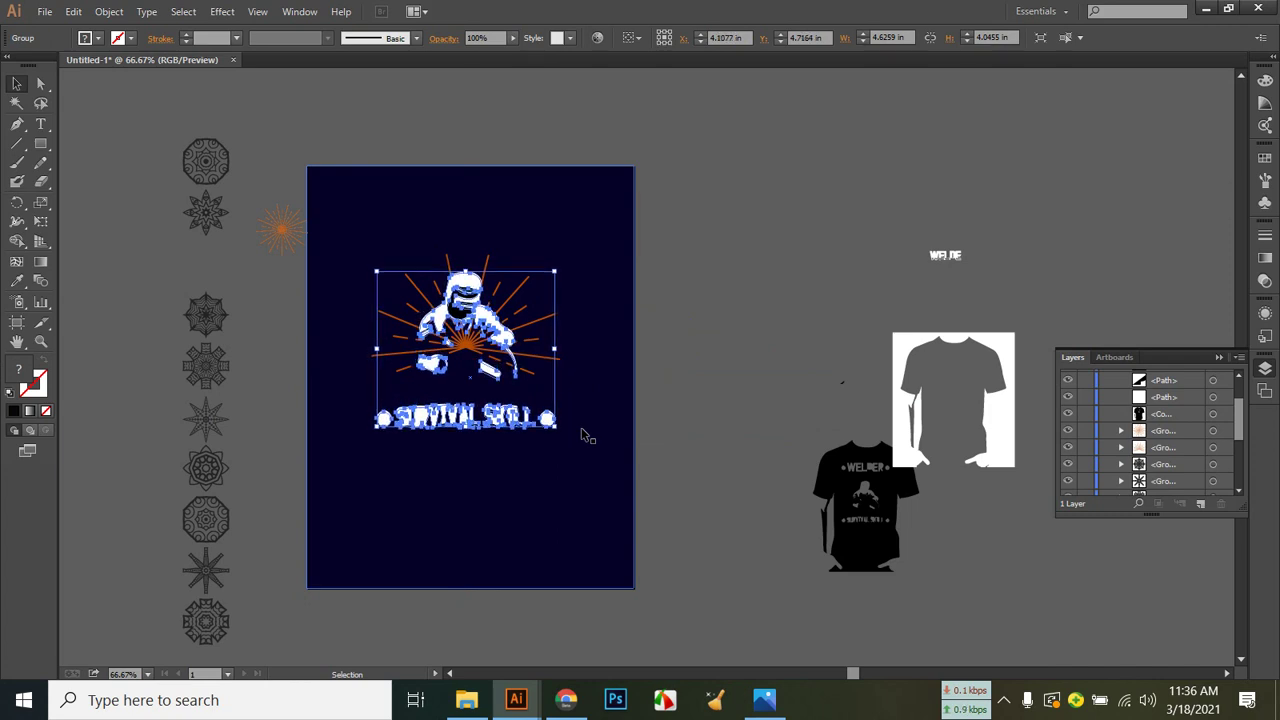
left_click(574, 506)
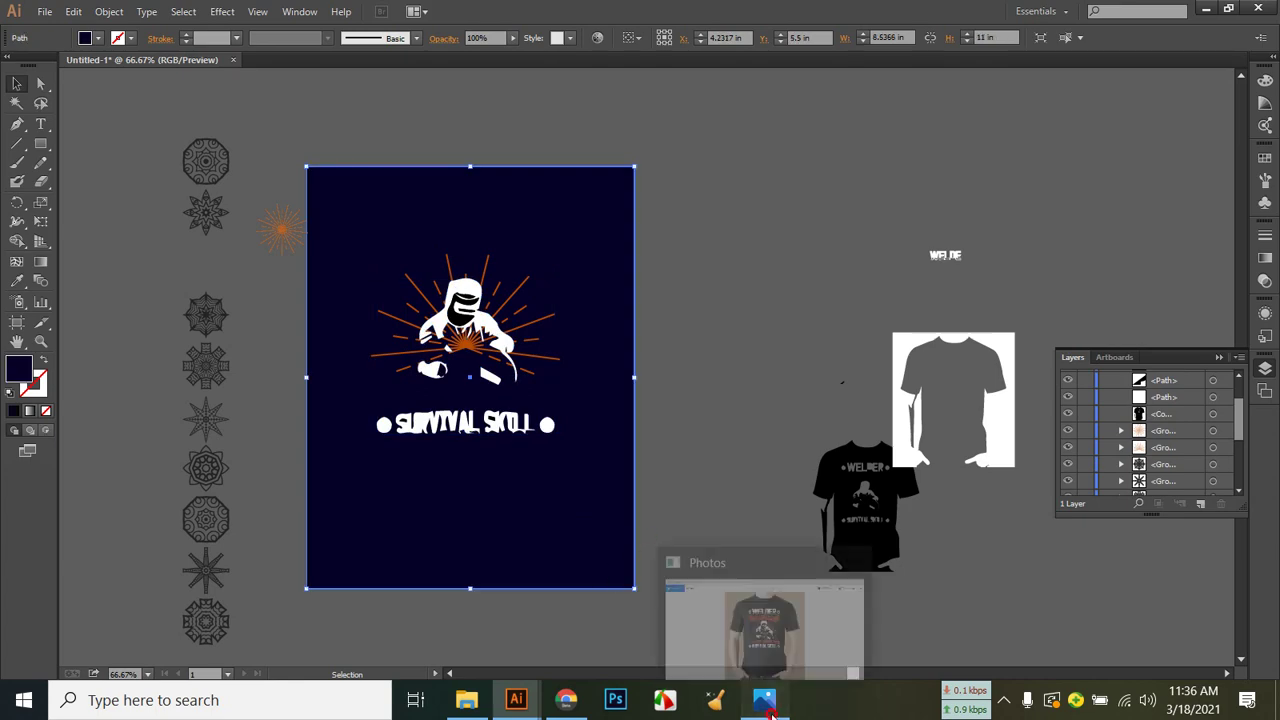
Examine the T-shirt reference image 11.jpg in Photos for its layout, and return to Illustrator.
left_click(768, 708)
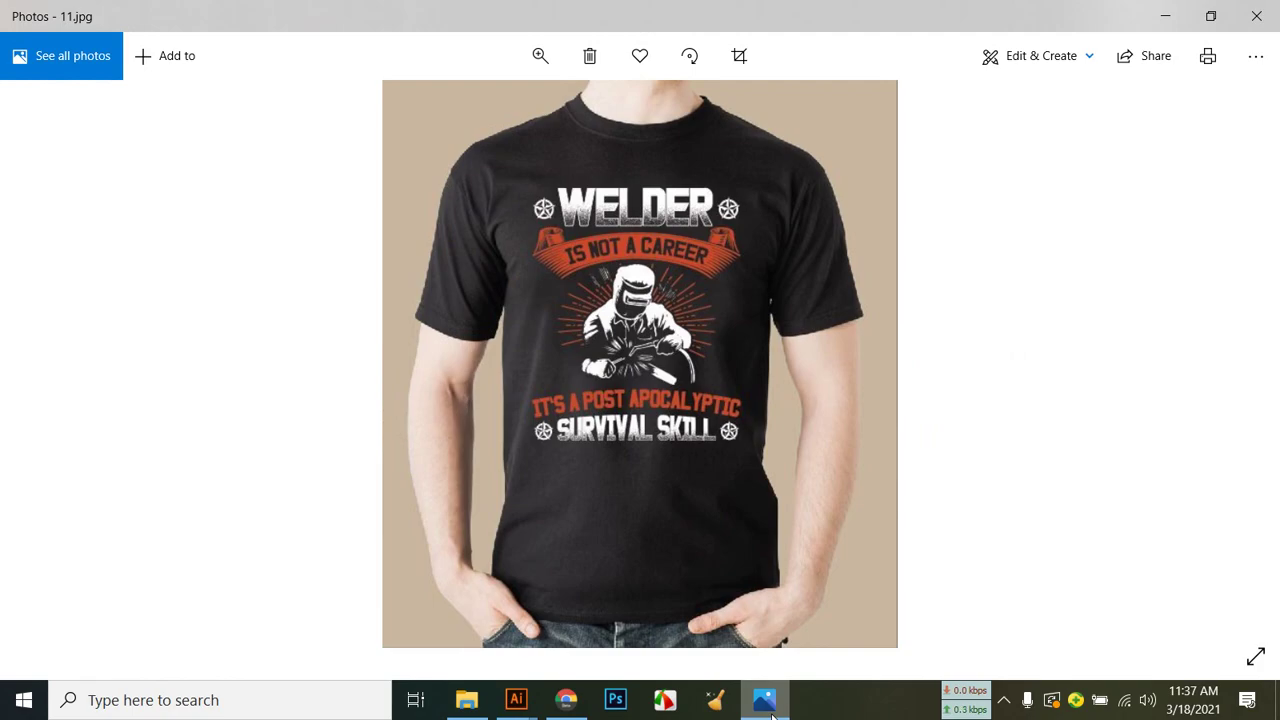
left_click(768, 703)
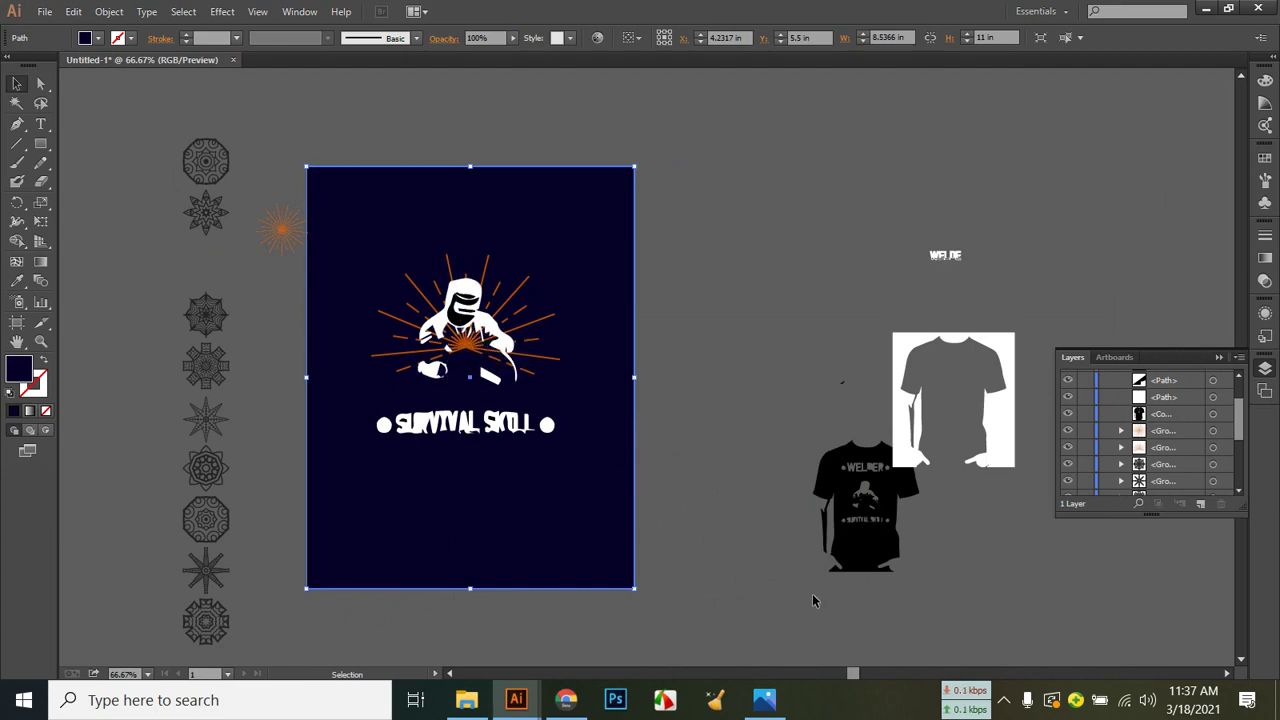
left_click(770, 702)
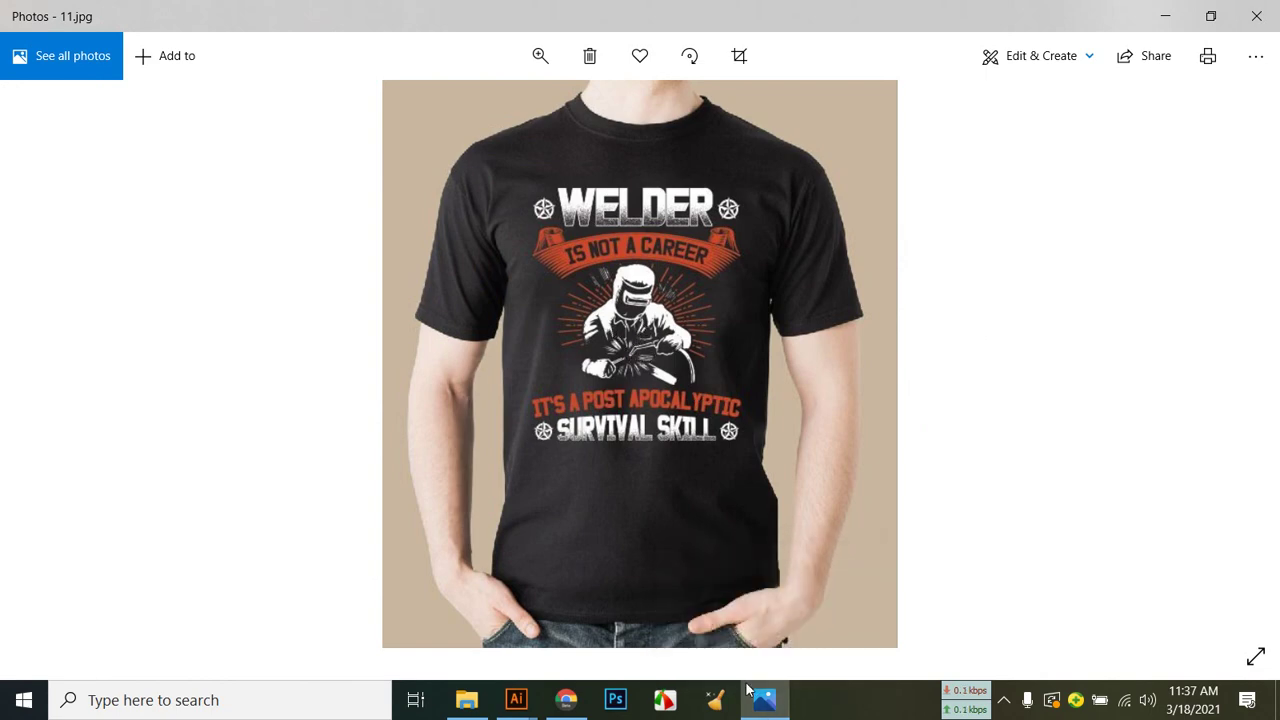
left_click(770, 702)
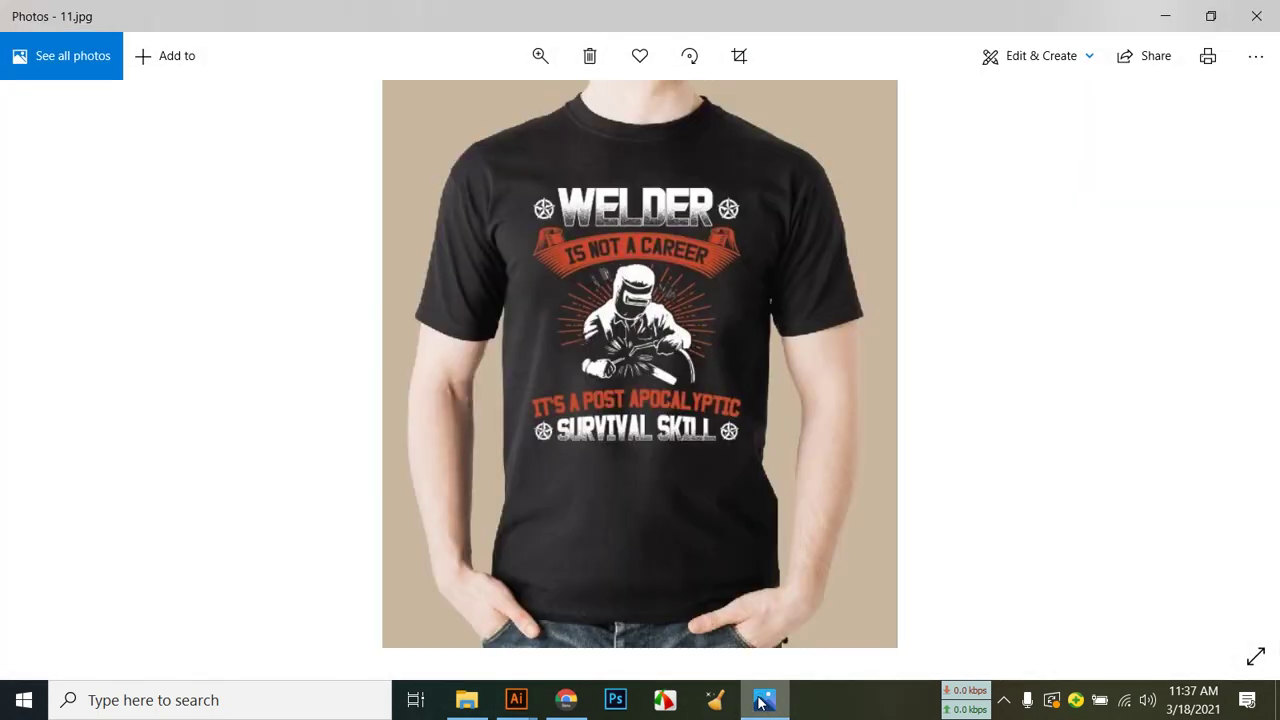
left_click(760, 702)
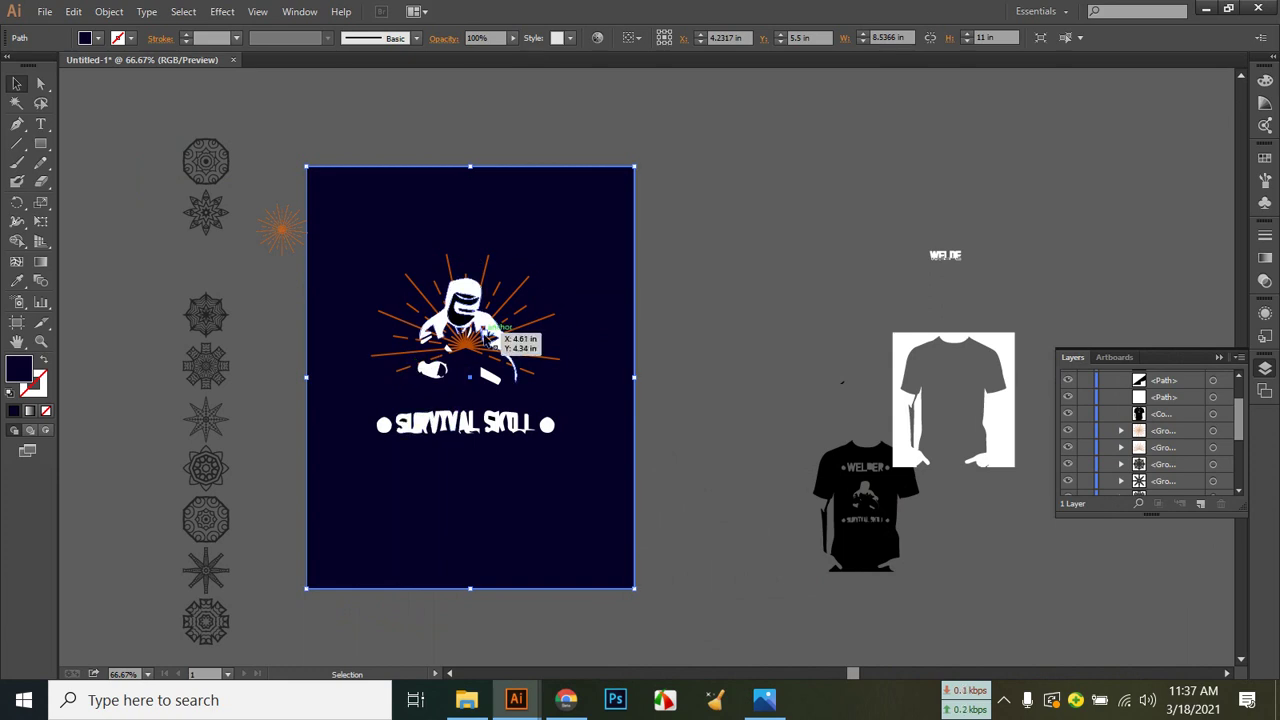
Enlarge the welder figure and SURVIVAL SKILL lettering from their centre to about 5.33 by 4.66 in.
left_click(485, 335)
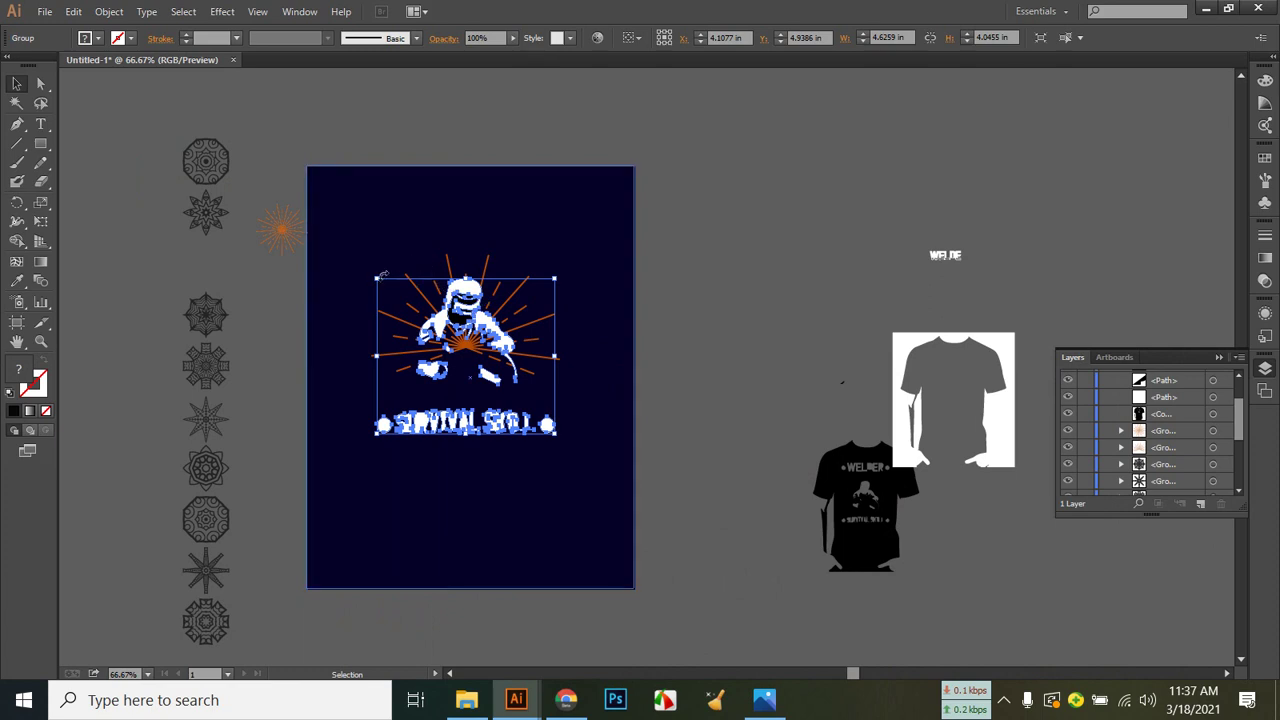
left_click_drag(377, 281, 368, 216)
left_click(514, 535)
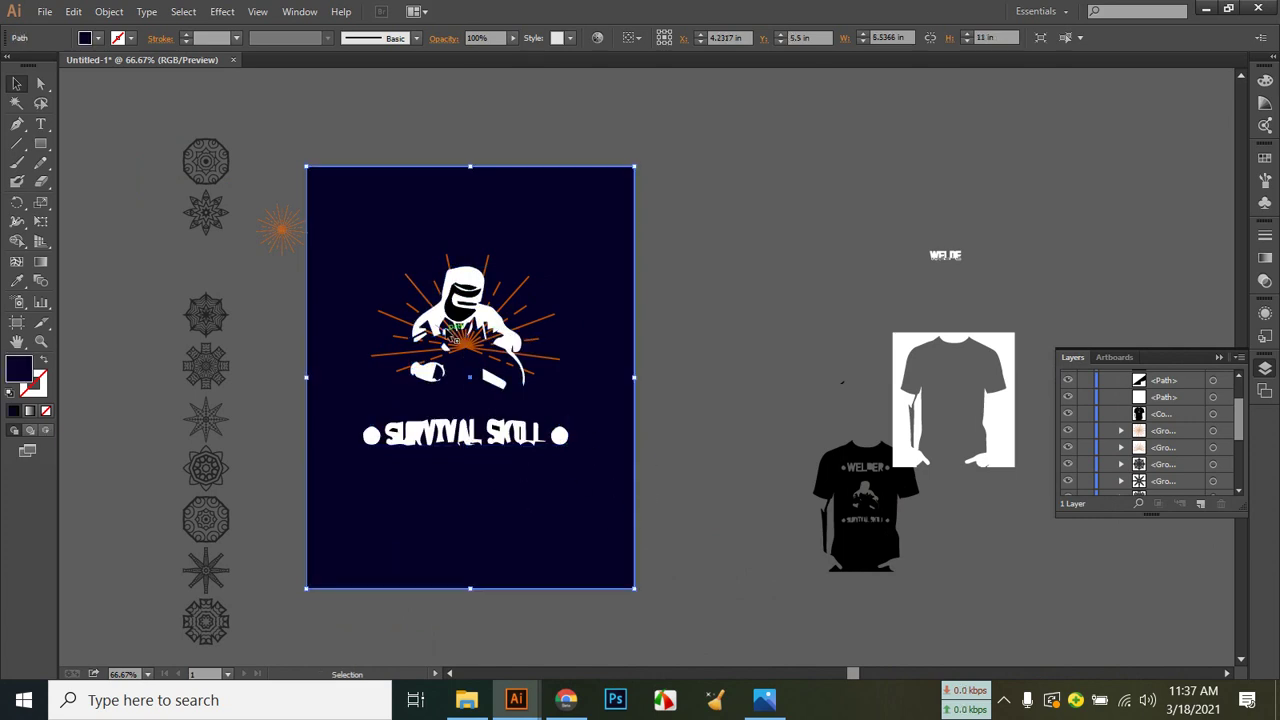
With Shape Builder on the welder group and ray fan, remove the rays crossing the torso and the long ray beside the welder's left-hand sleeve.
left_click(467, 311)
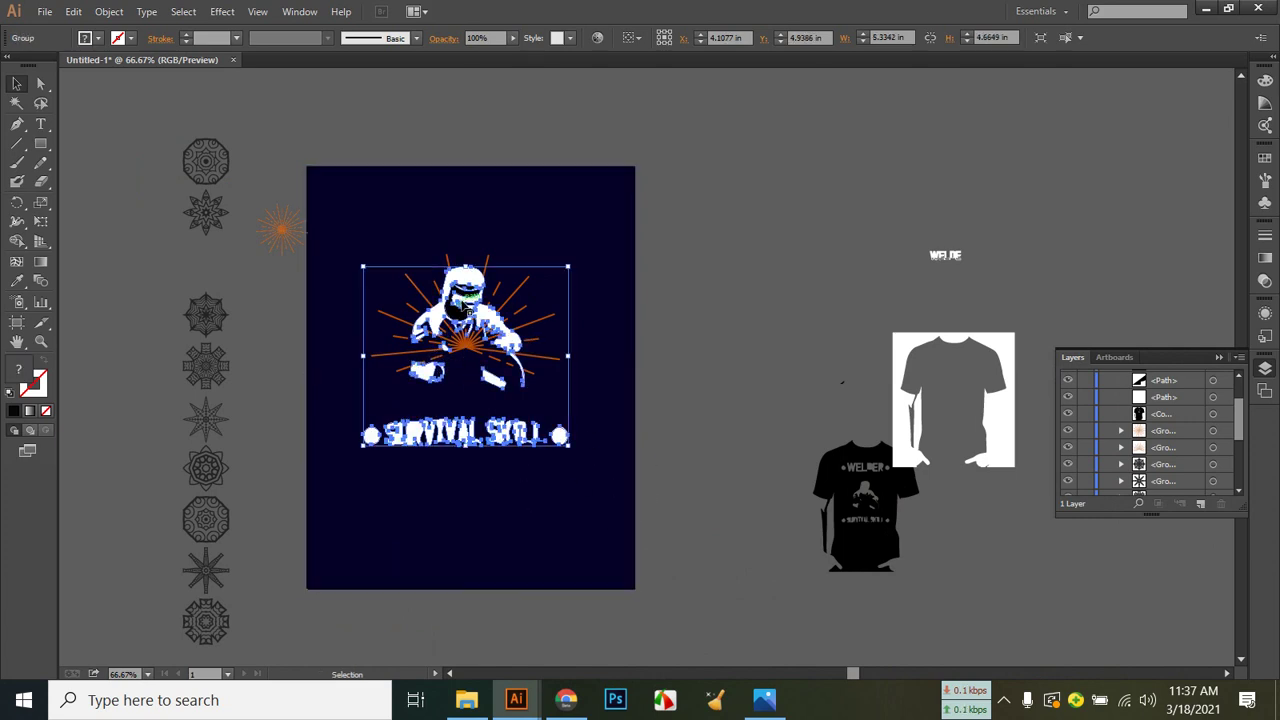
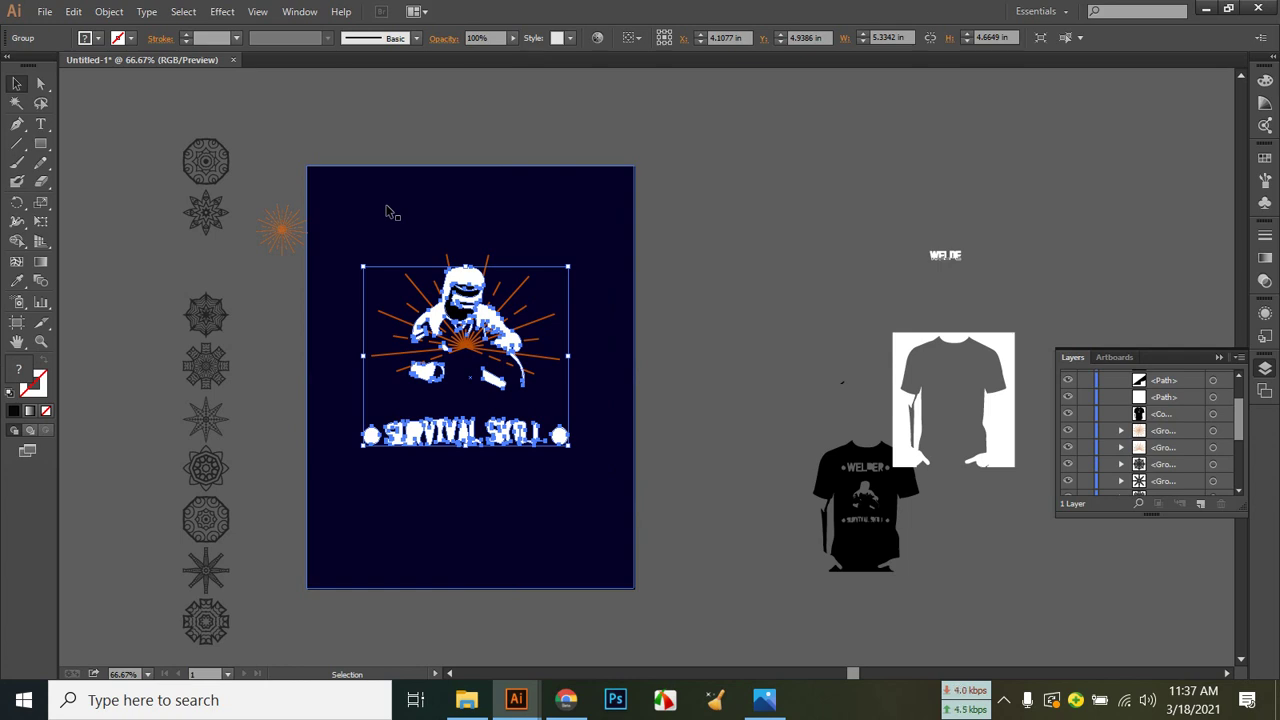
key("a")
key("v")
key("a")
key("v")
left_click(420, 287, "shift")
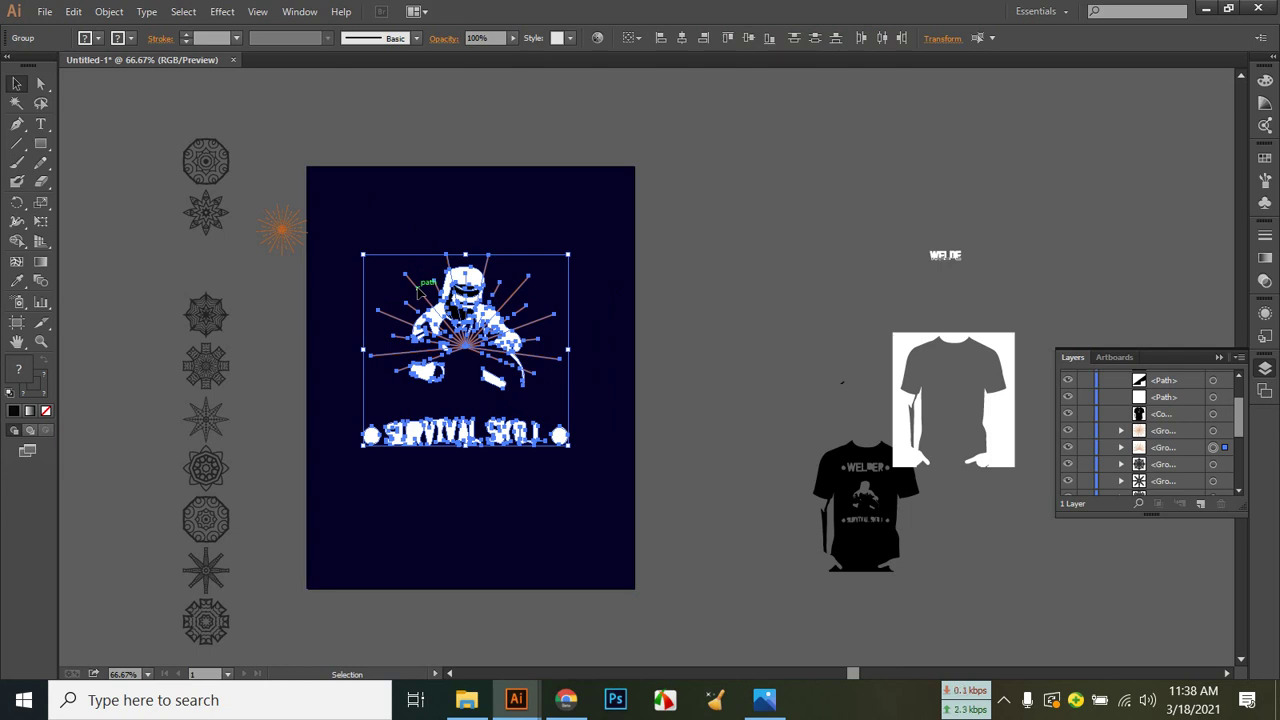
left_click(17, 241)
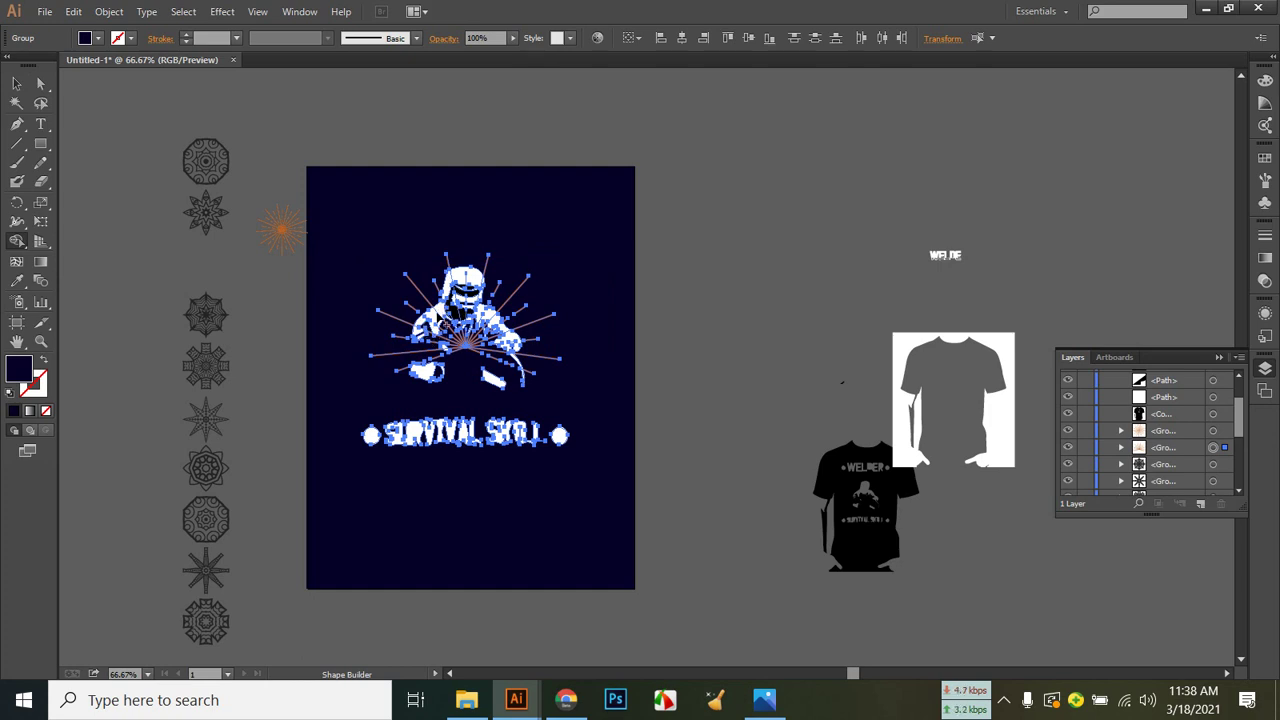
key("ctrl+plus")
key("ctrl+plus")
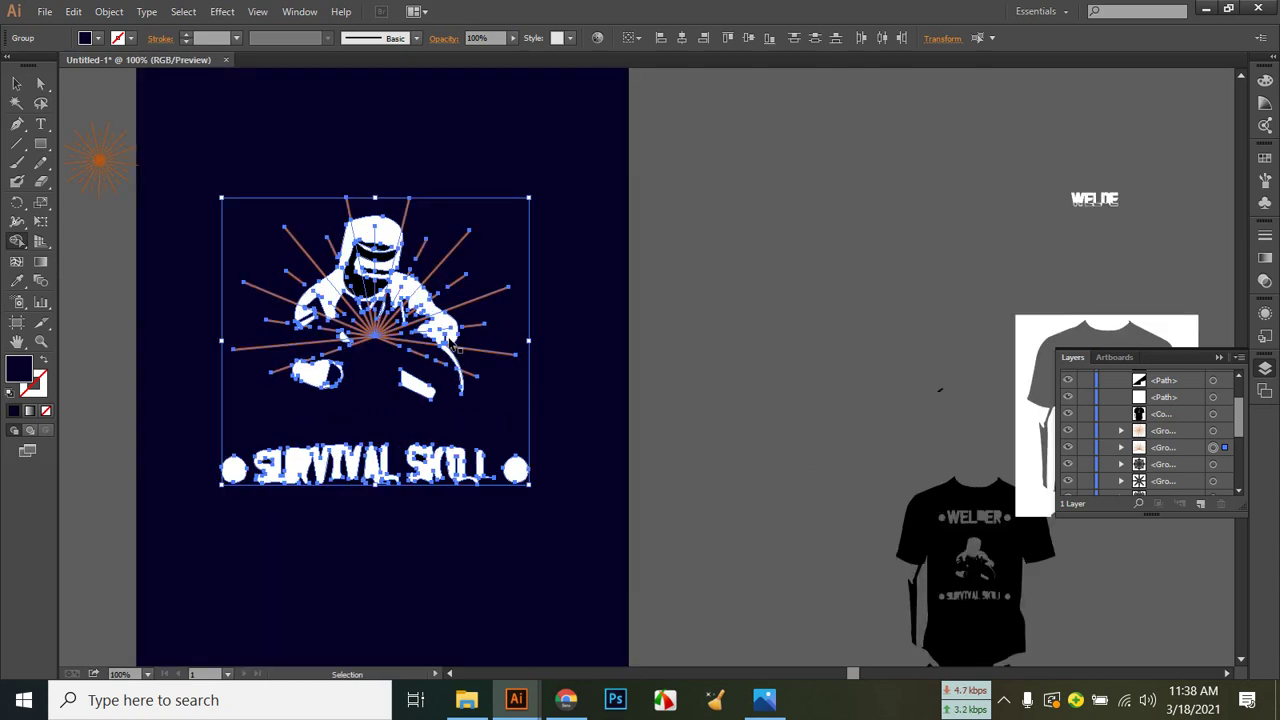
scroll(450, 345, "left", 5)
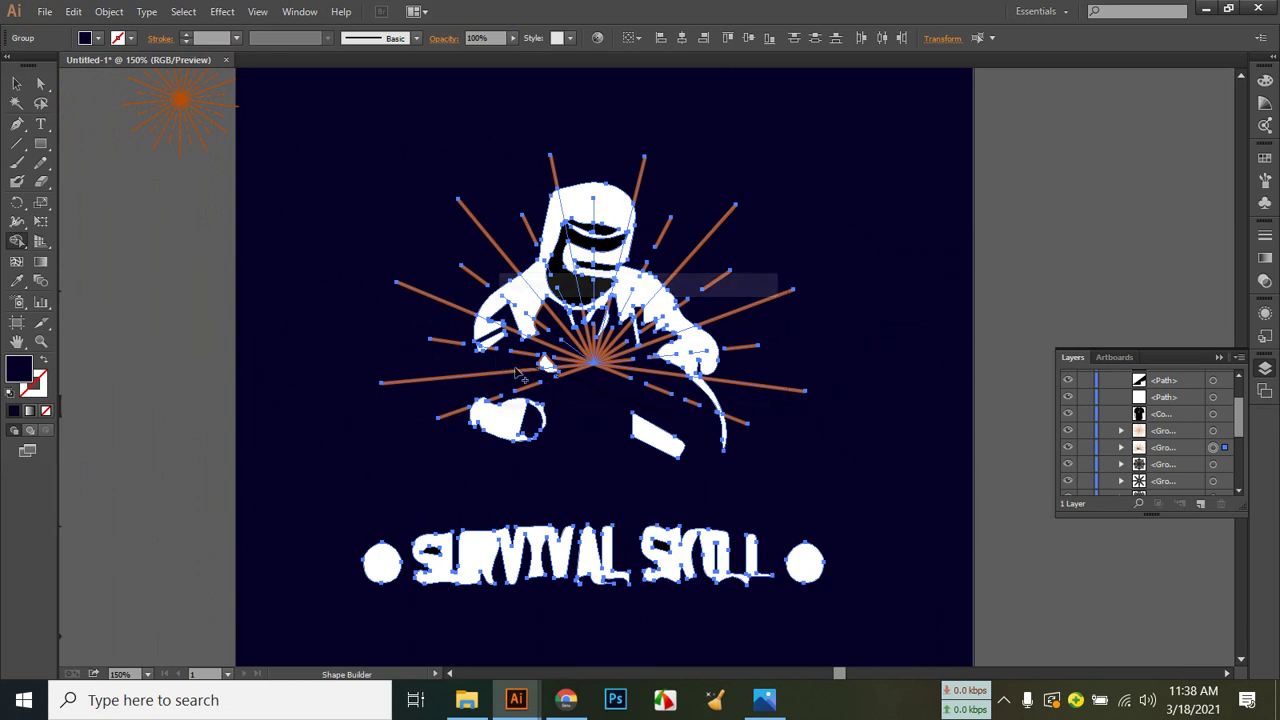
left_click(585, 348)
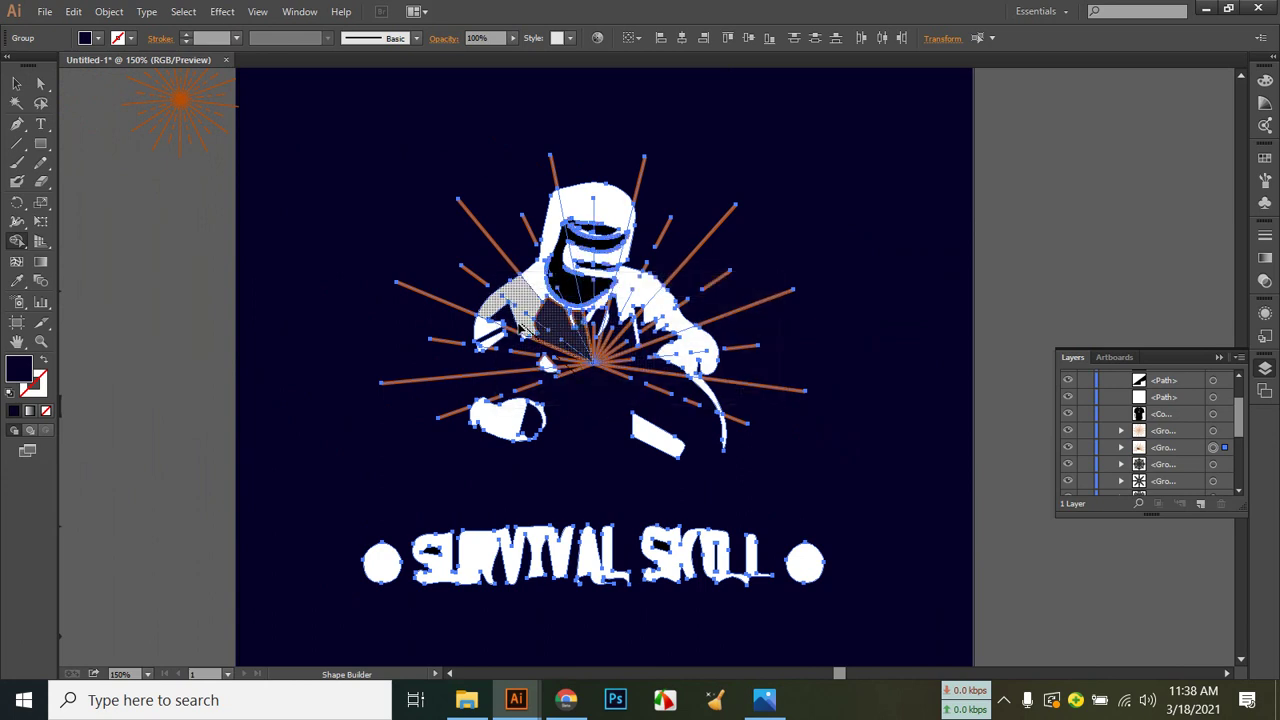
left_click(597, 358, "alt")
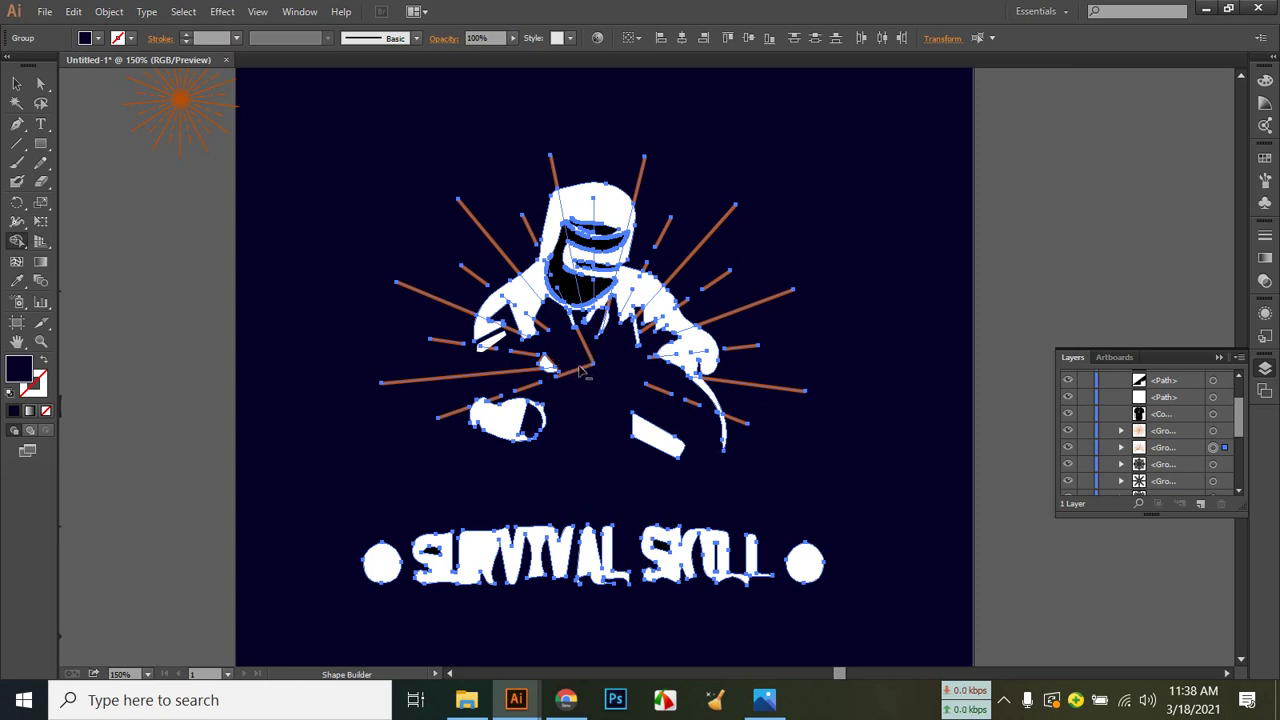
left_click(516, 378, "alt")
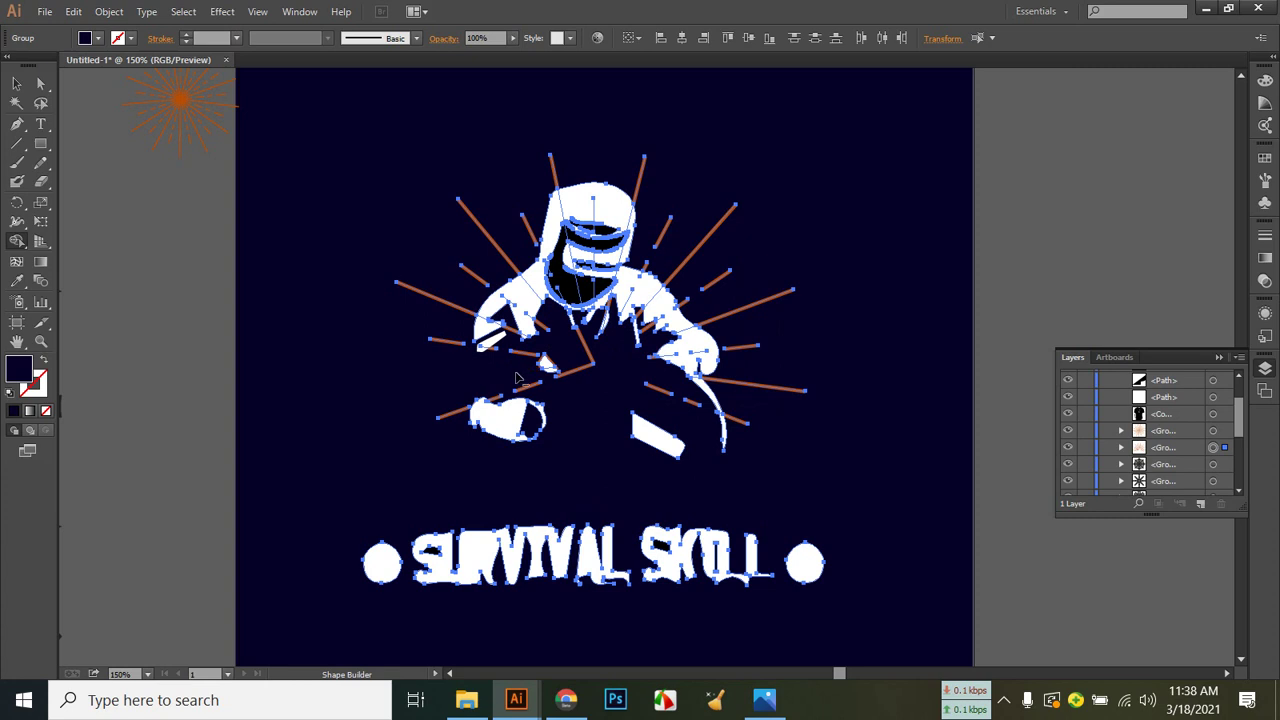
Remove the leftover ray pieces between the hands and around both sleeves with Shape Builder, and return to the Selection tool.
left_click(574, 369, "alt")
left_click(528, 355, "alt")
left_click(588, 358, "alt")
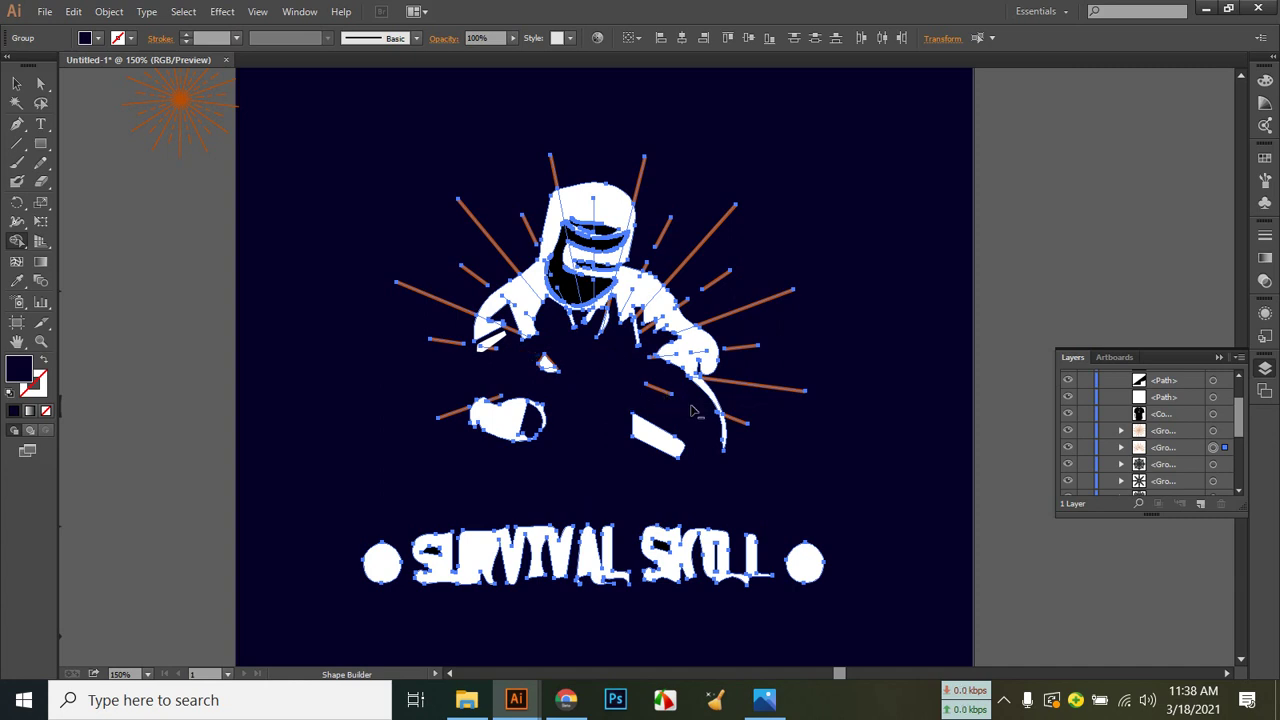
left_click(660, 323)
left_click(656, 328)
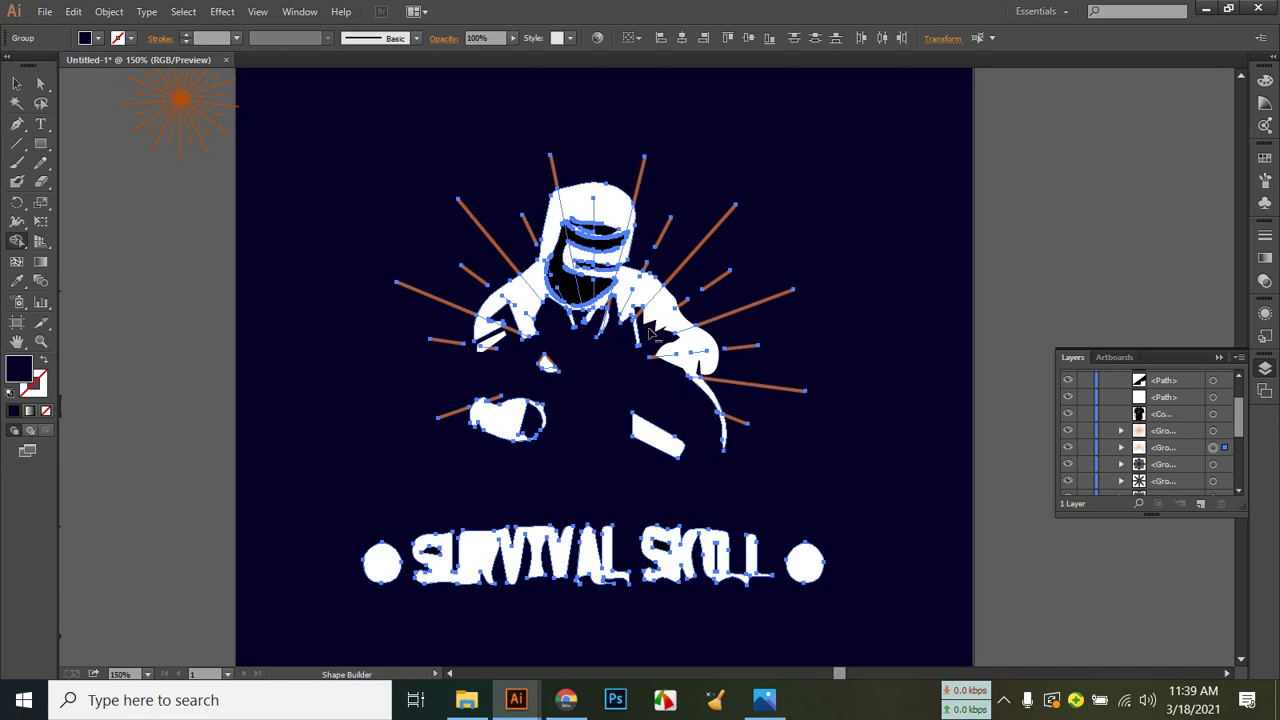
left_click(642, 326)
left_click(606, 314)
left_click(645, 320)
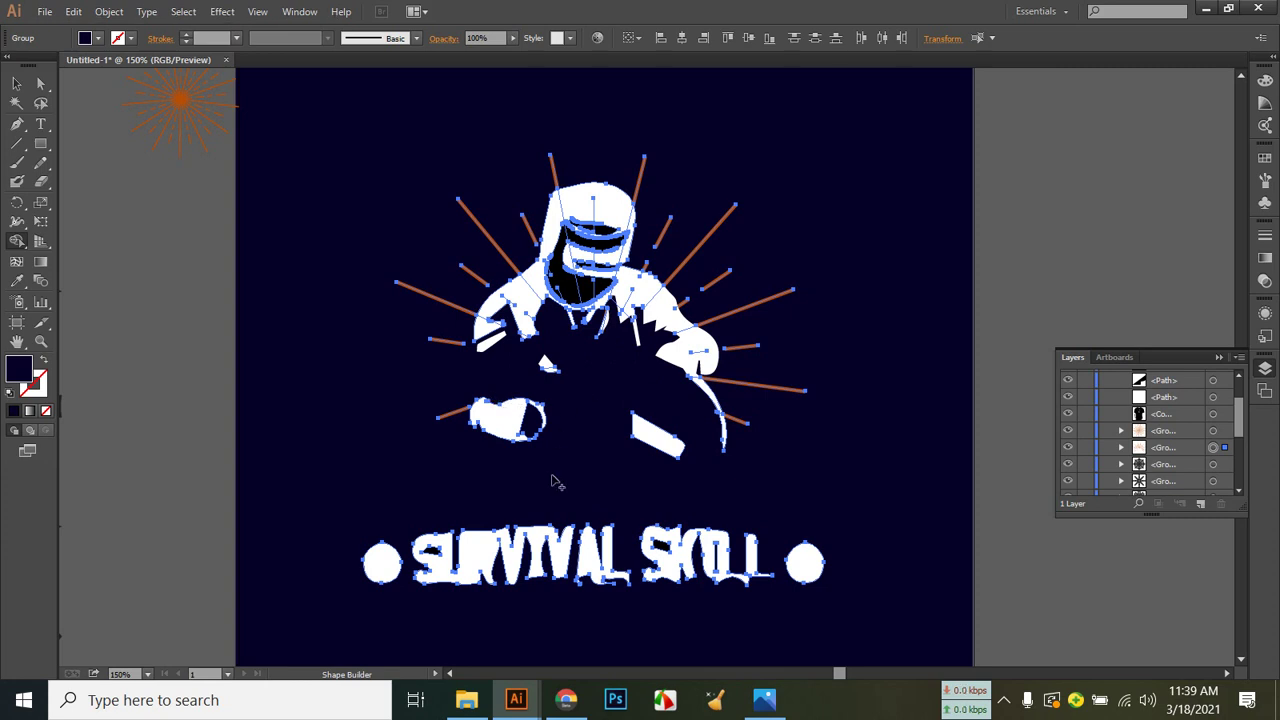
left_click(17, 84)
left_click(337, 354)
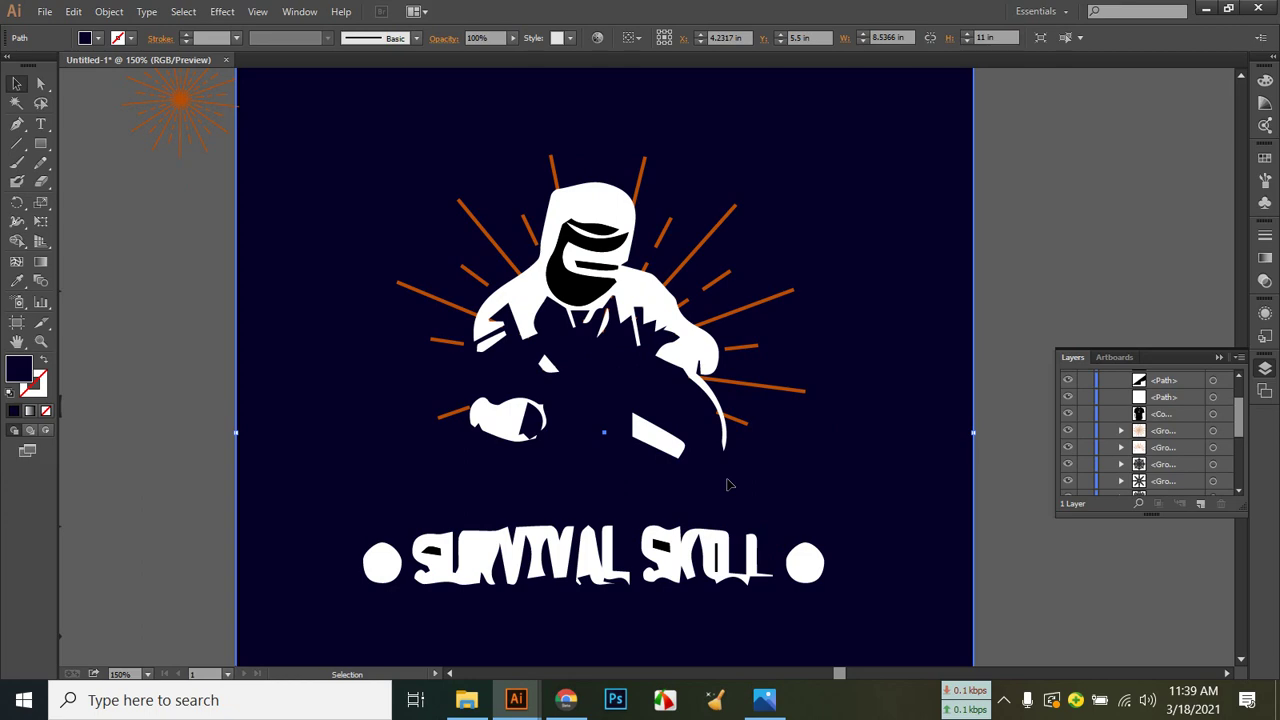
Compare the artwork with the T-shirt reference image 11.jpg in Photos, and return to Illustrator.
left_click(764, 700)
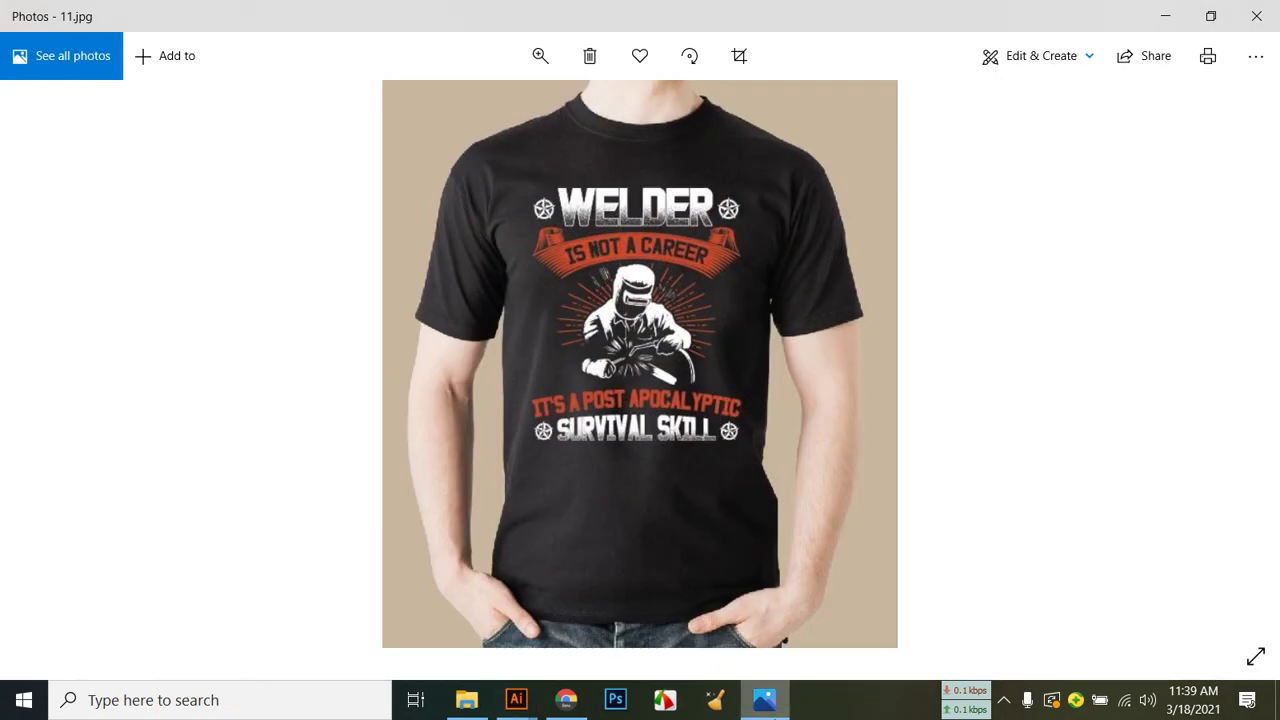
left_click(770, 704)
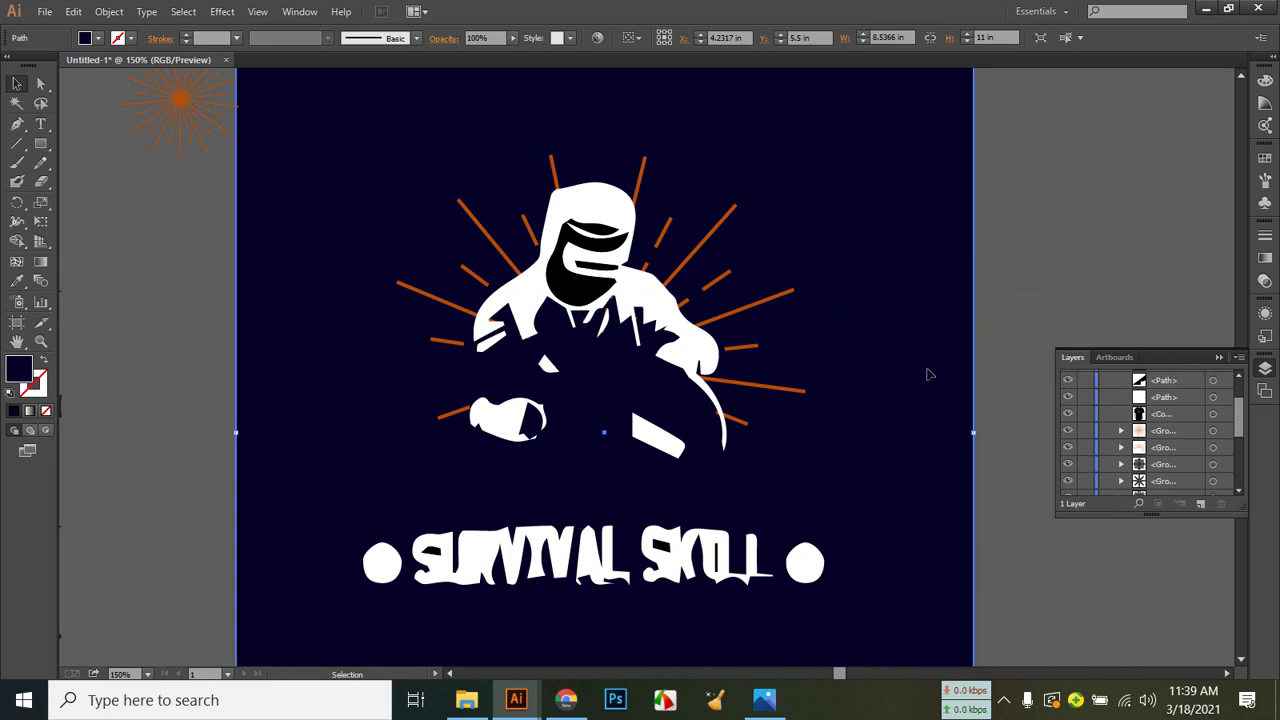
scroll(928, 374, "up", 1)
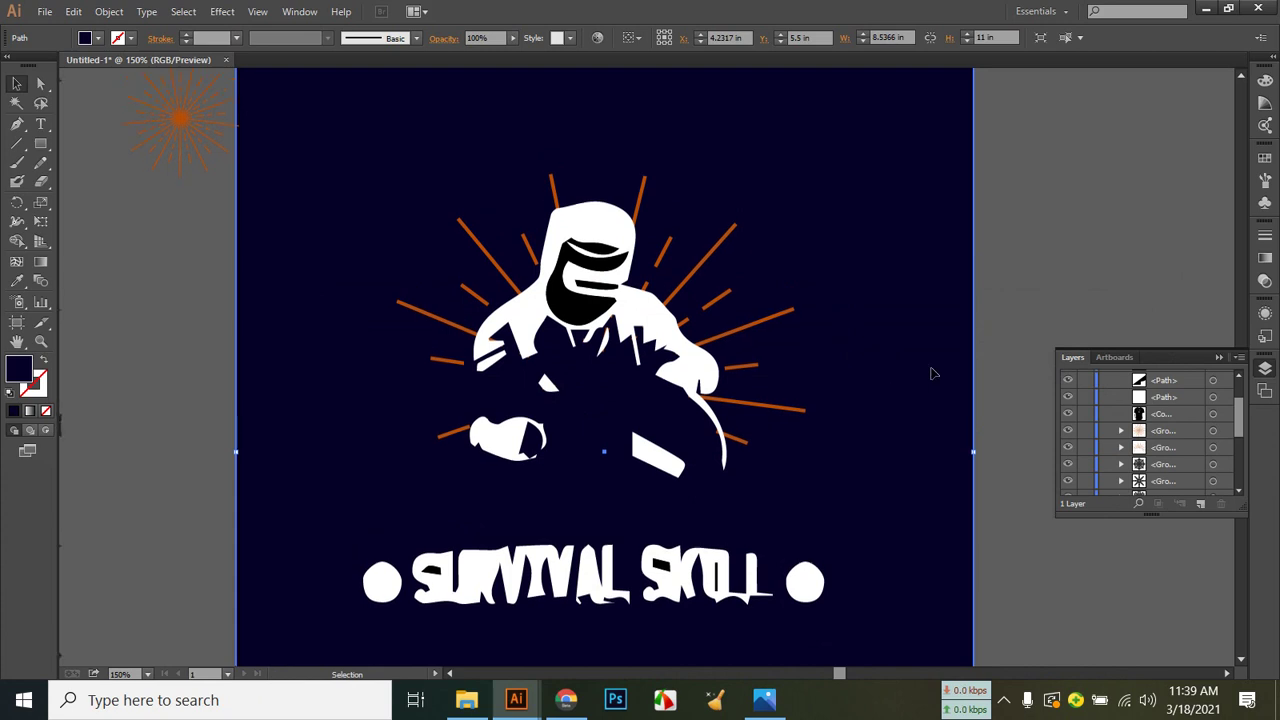
key("ctrl+minus")
key("ctrl+minus")
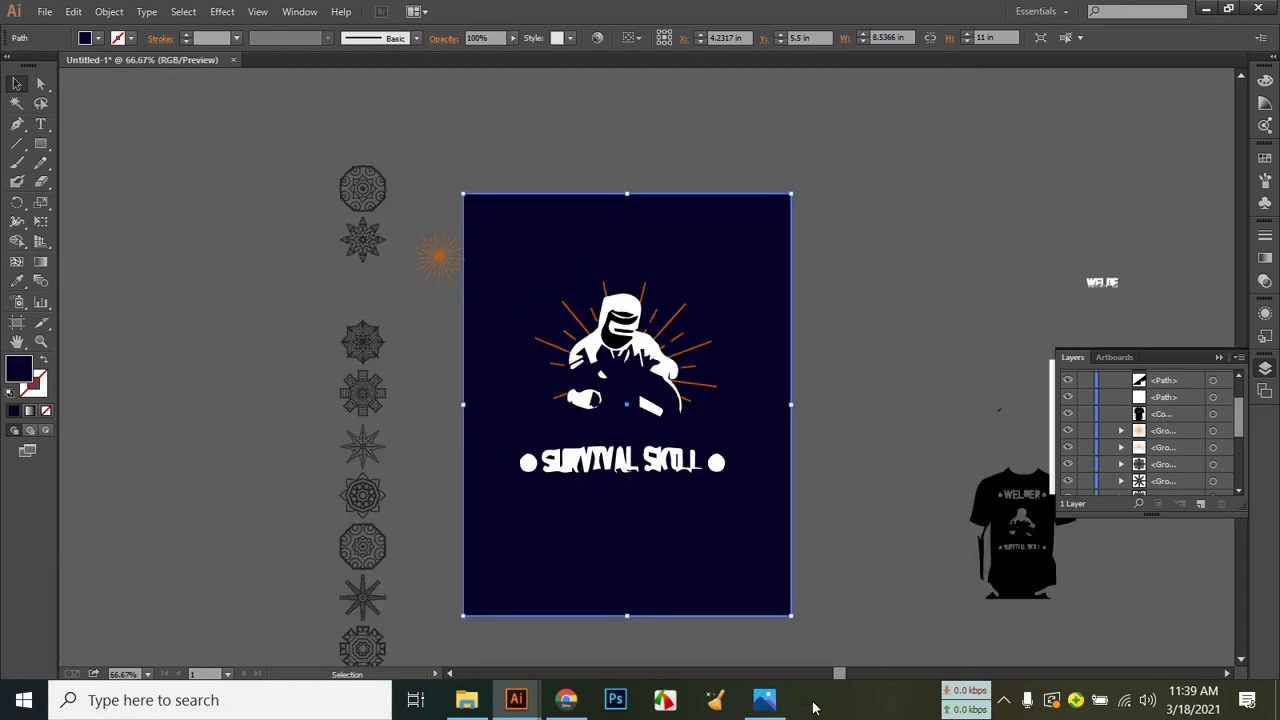
left_click(778, 705)
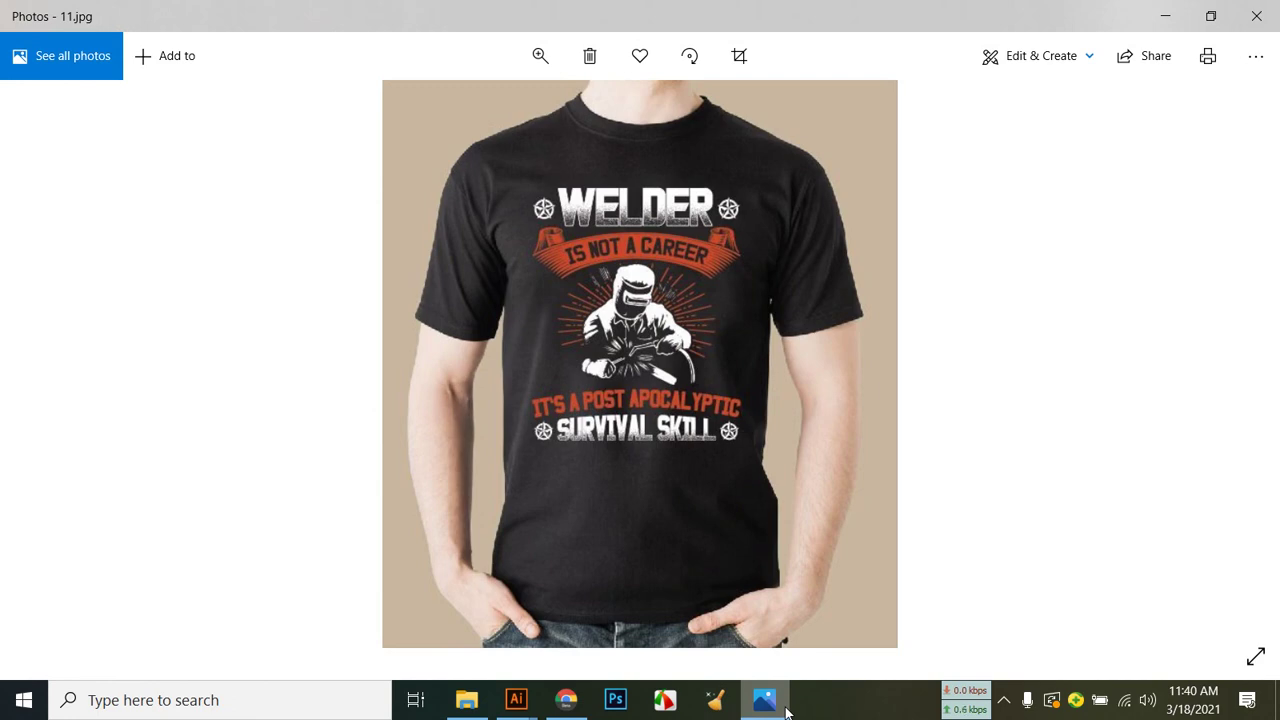
left_click(786, 708)
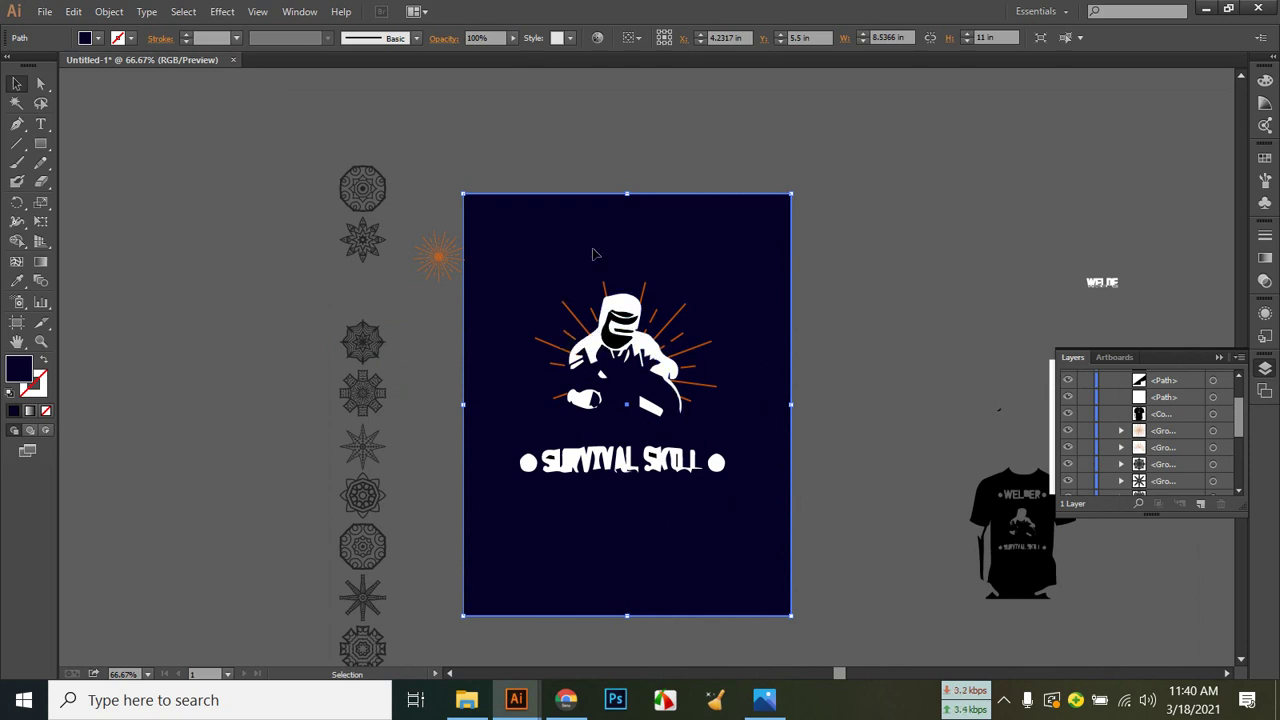
Ungroup the welder and SURVIVAL SKILL artwork and move the letters SURVIV off the artboard, keeping the navy background in place.
left_click(665, 700)
left_click(630, 458)
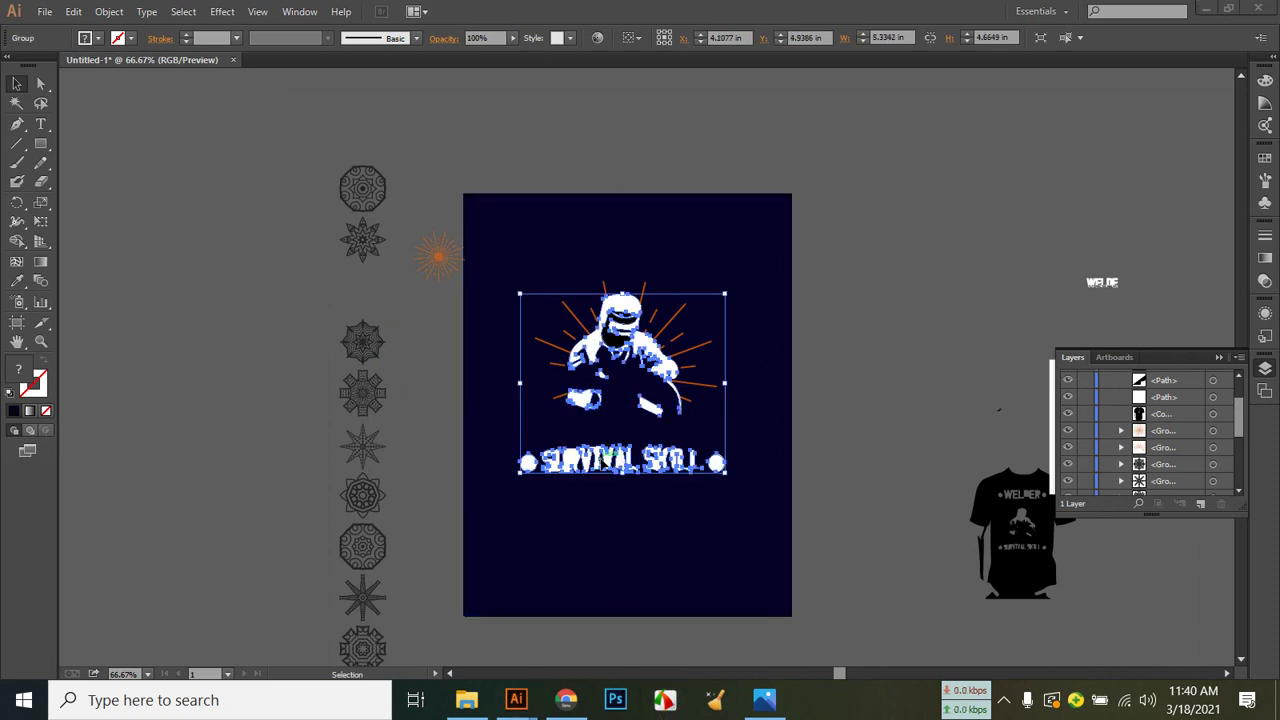
left_click(608, 456)
right_click(587, 456)
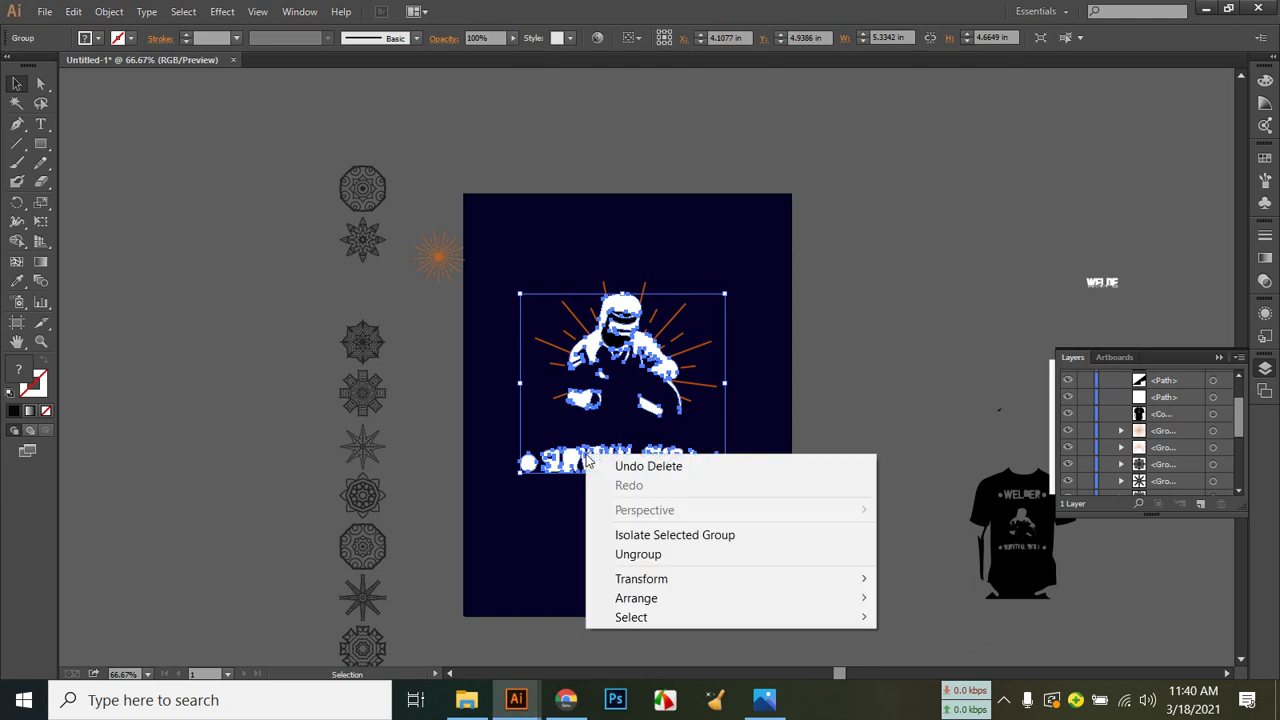
left_click(637, 554)
left_click_drag(620, 459, 1000, 207)
left_click_drag(520, 507, 721, 469)
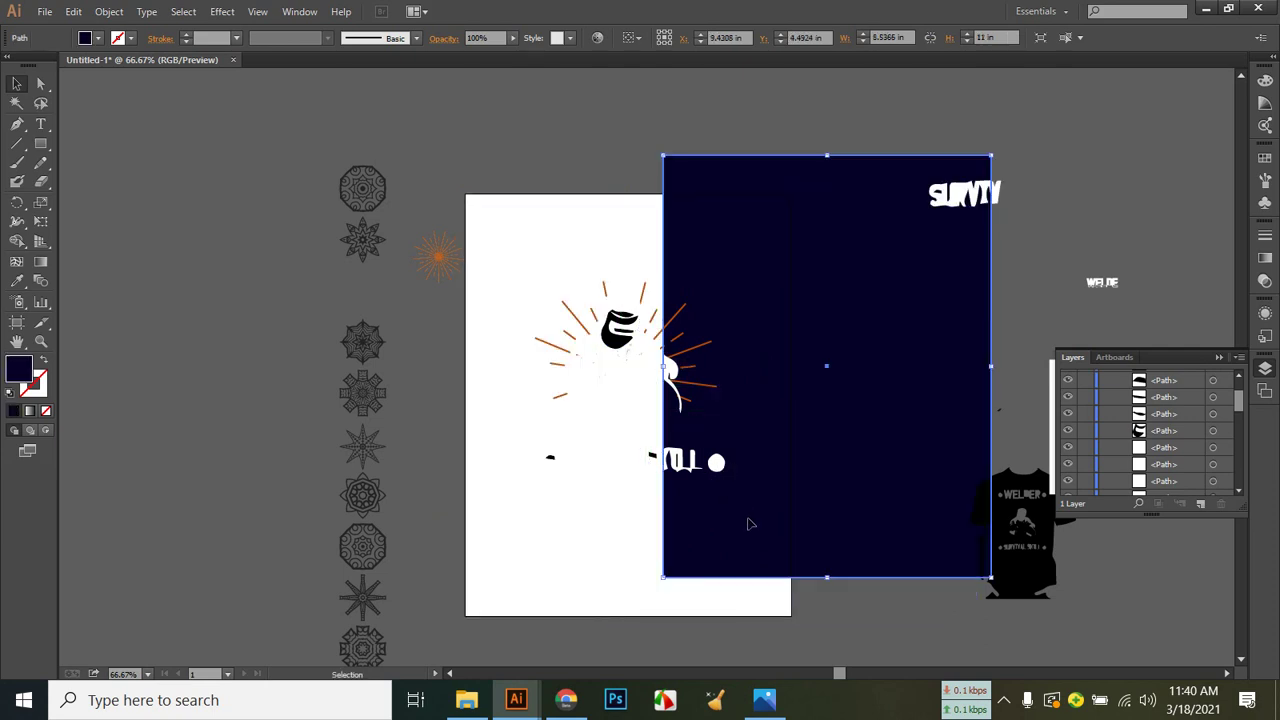
key("ctrl+z")
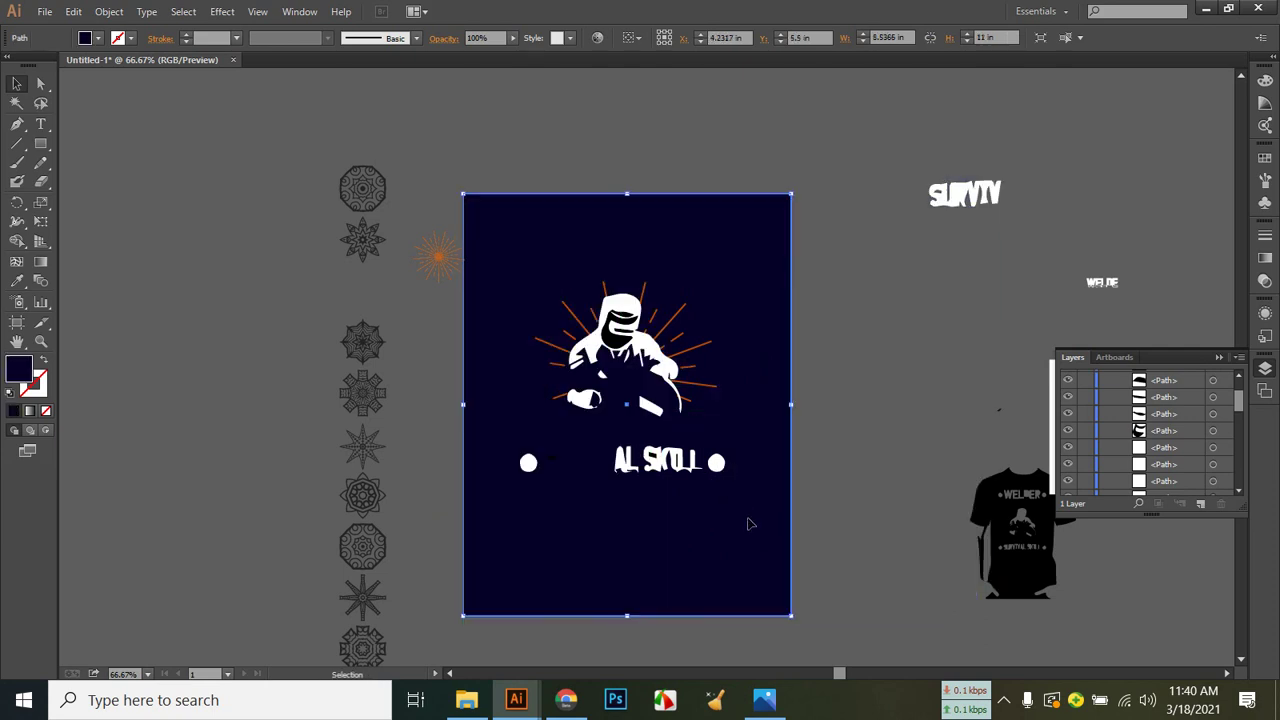
Identify the navy background path among the objects in Layer 1 and lock it.
scroll(1162, 430, "down", 10)
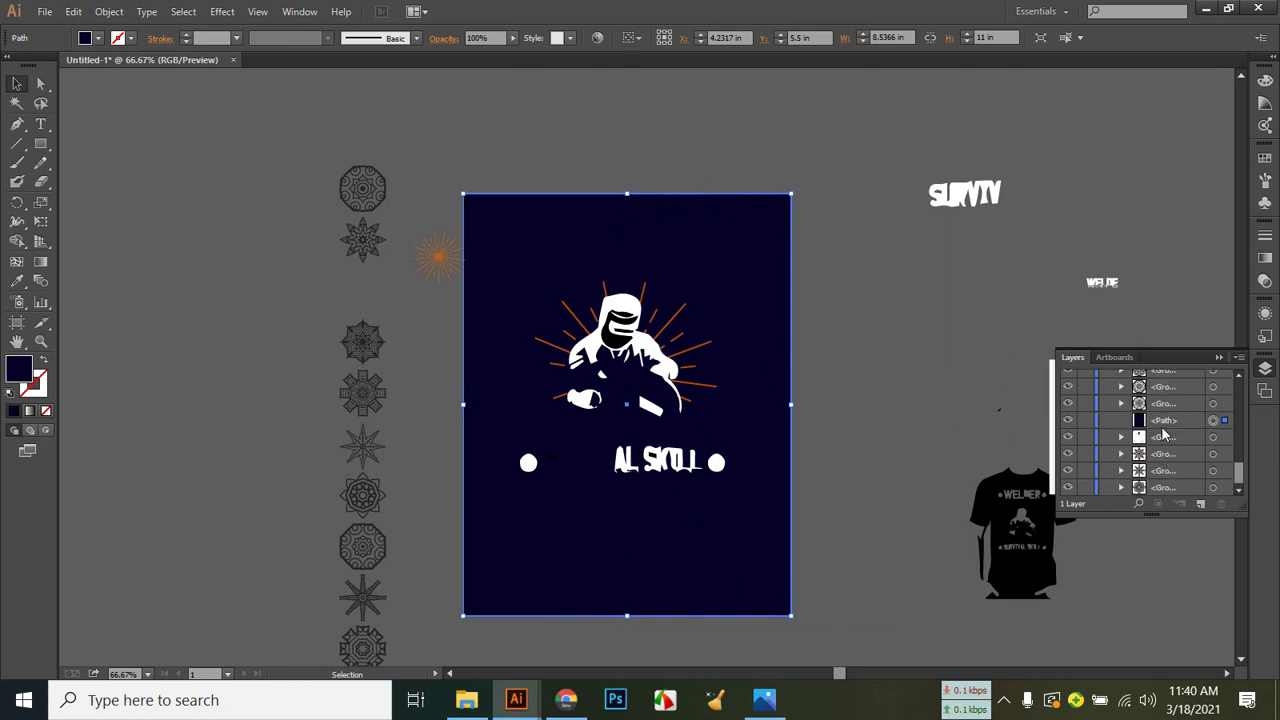
scroll(1162, 430, "up", 5)
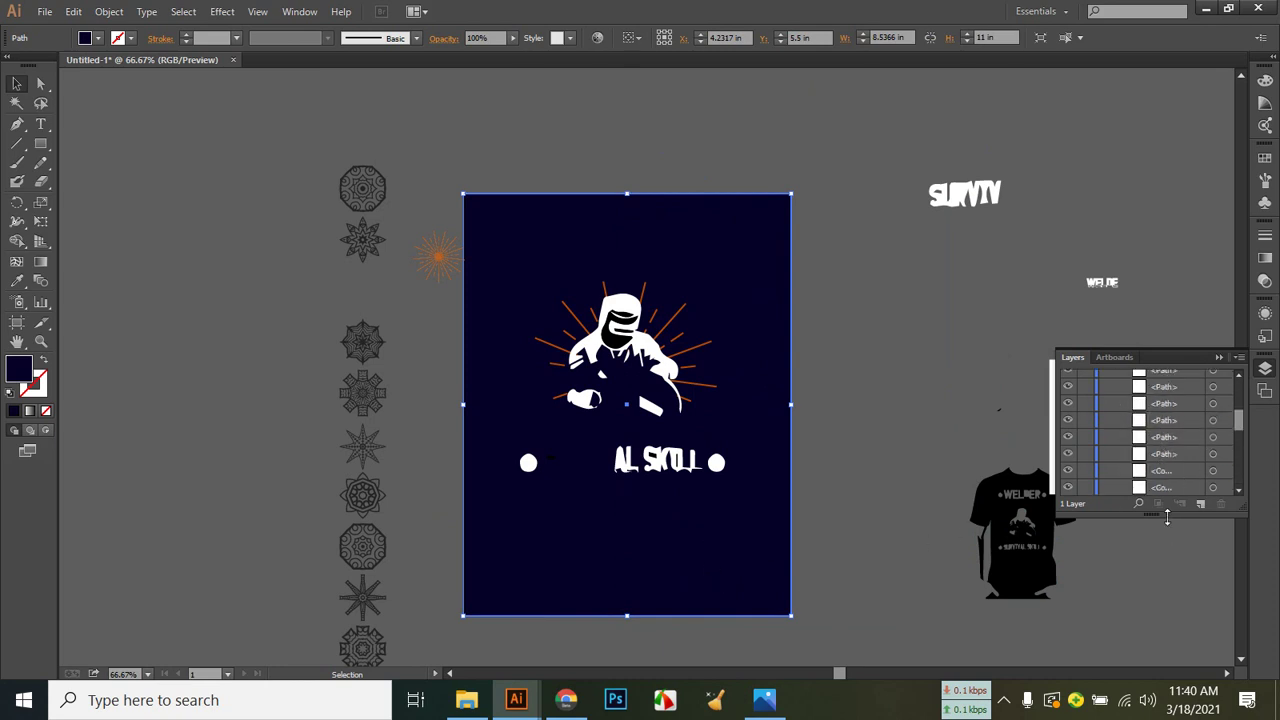
left_click_drag(1167, 514, 1167, 630)
scroll(1196, 470, "up", 1)
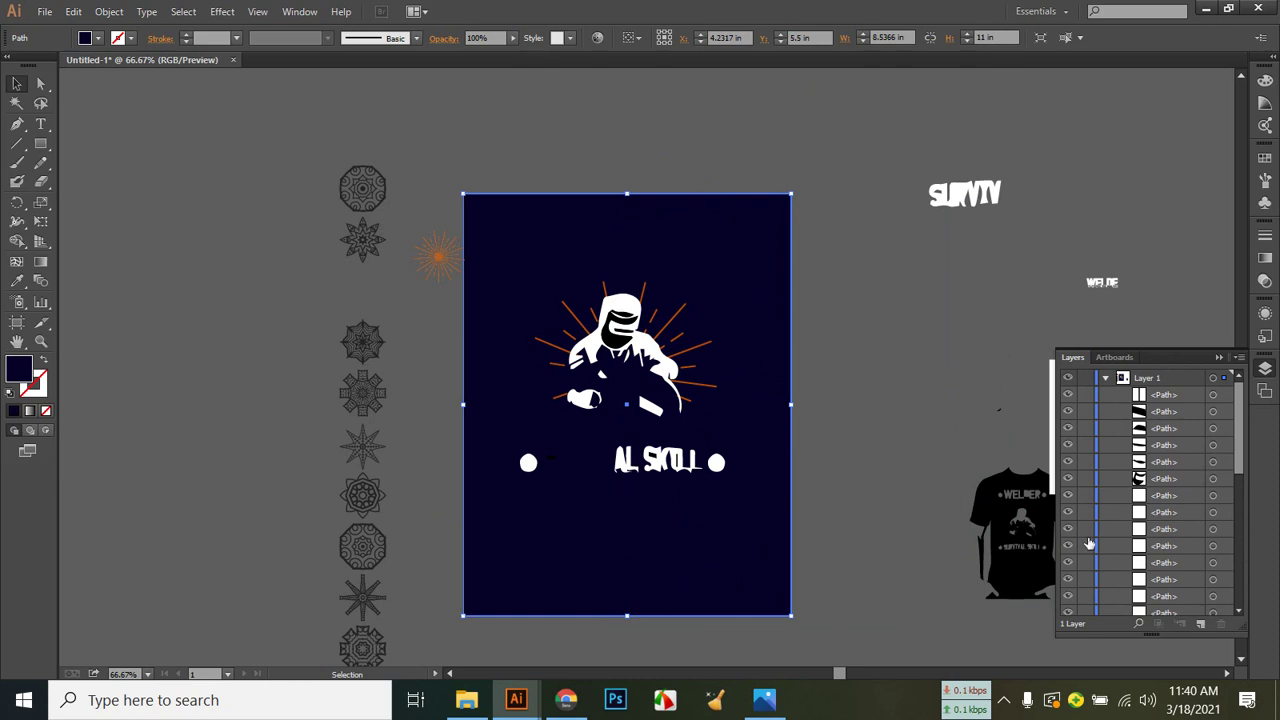
scroll(1205, 510, "down", 5)
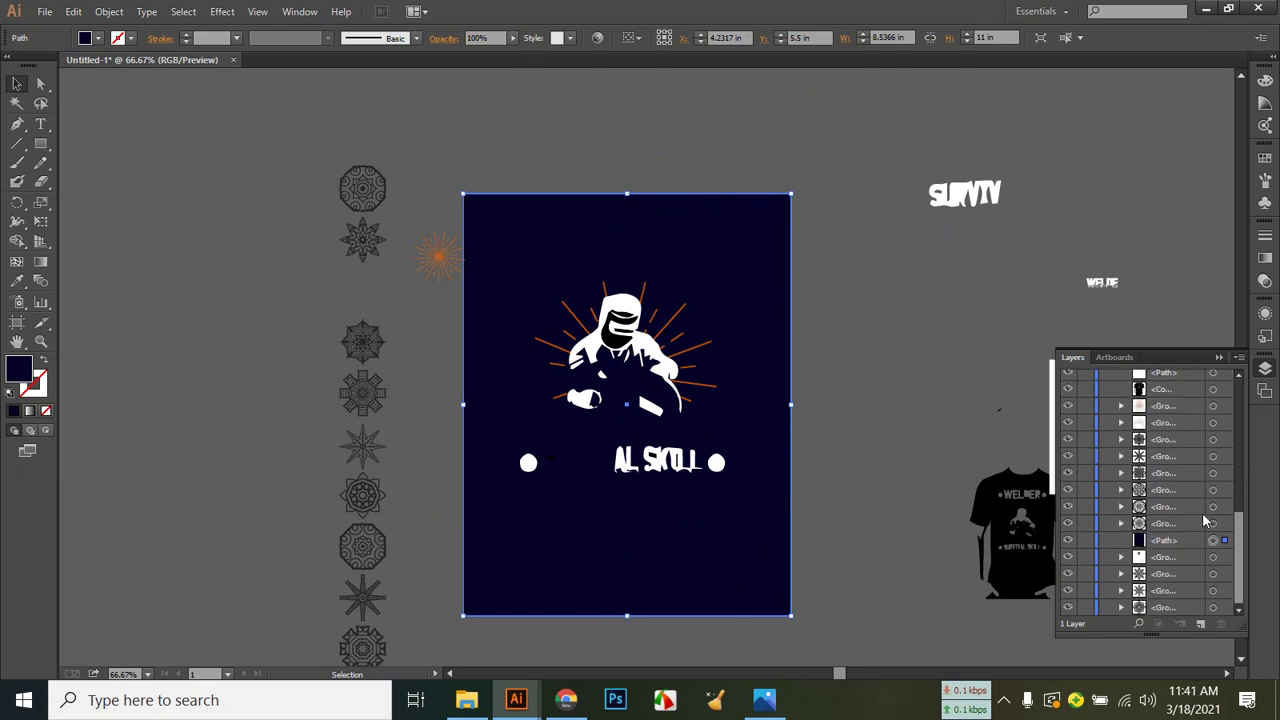
left_click(1069, 541)
left_click(1069, 541)
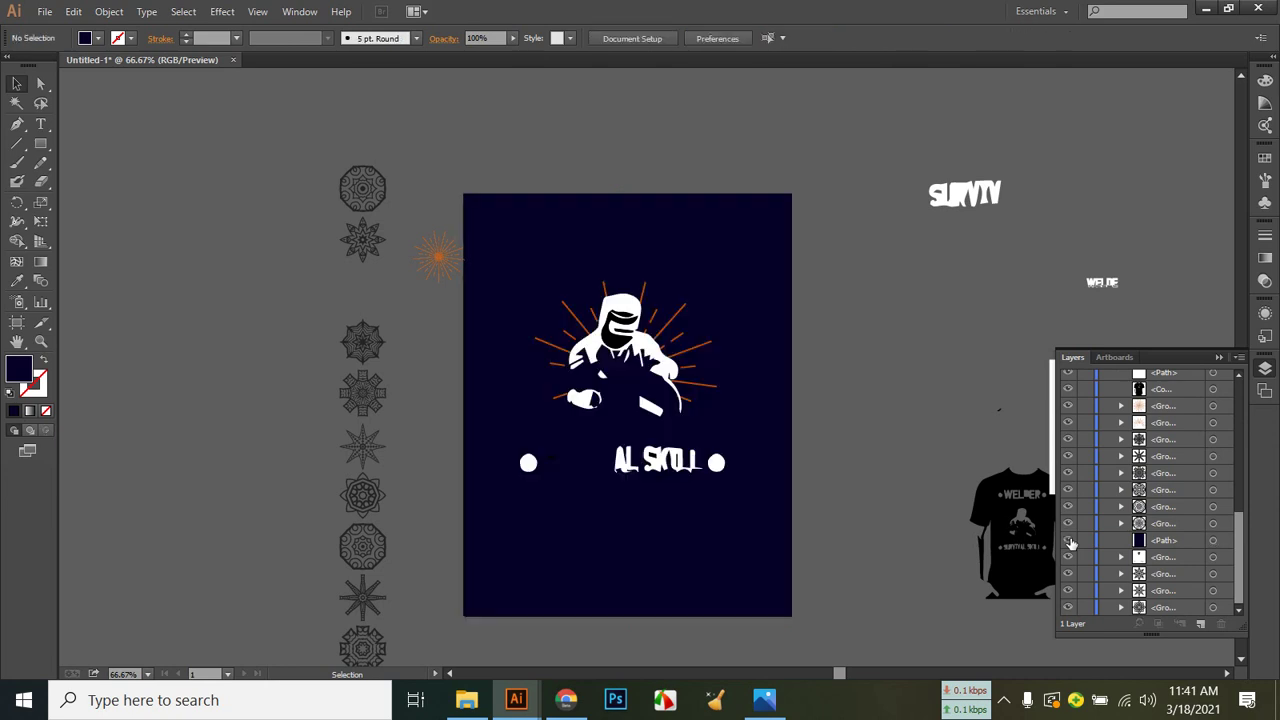
left_click(709, 524)
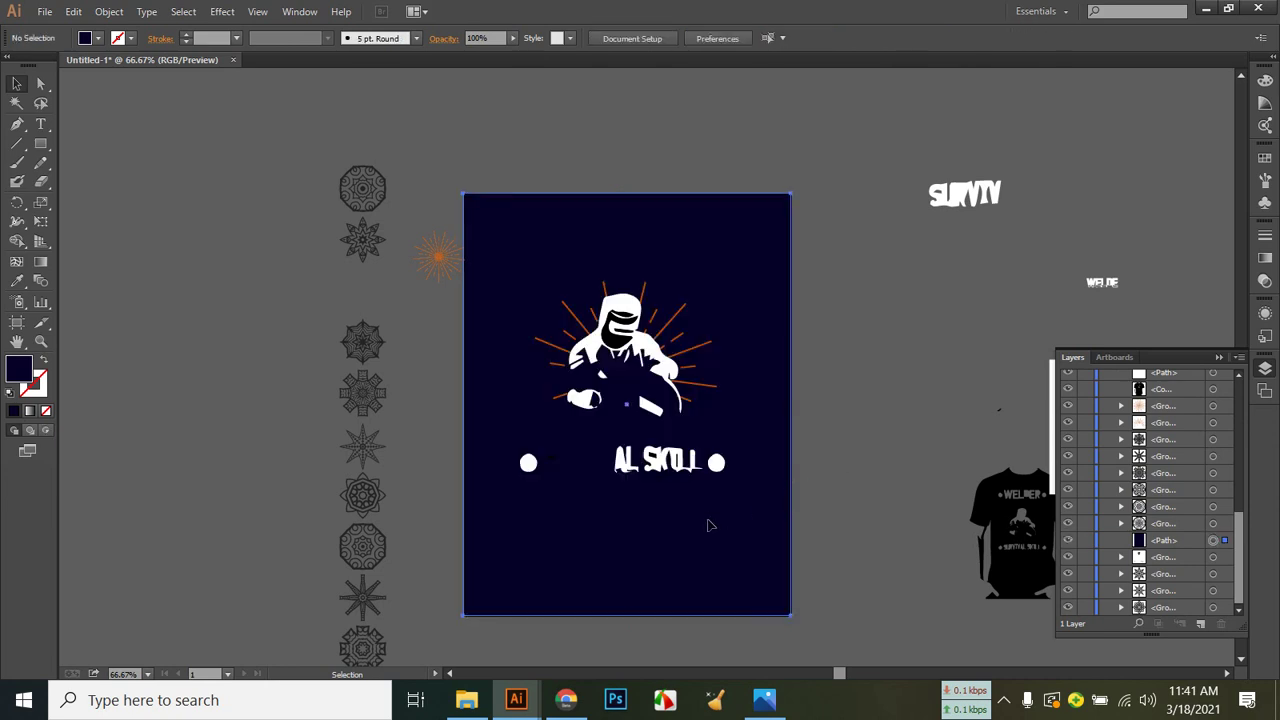
key("a")
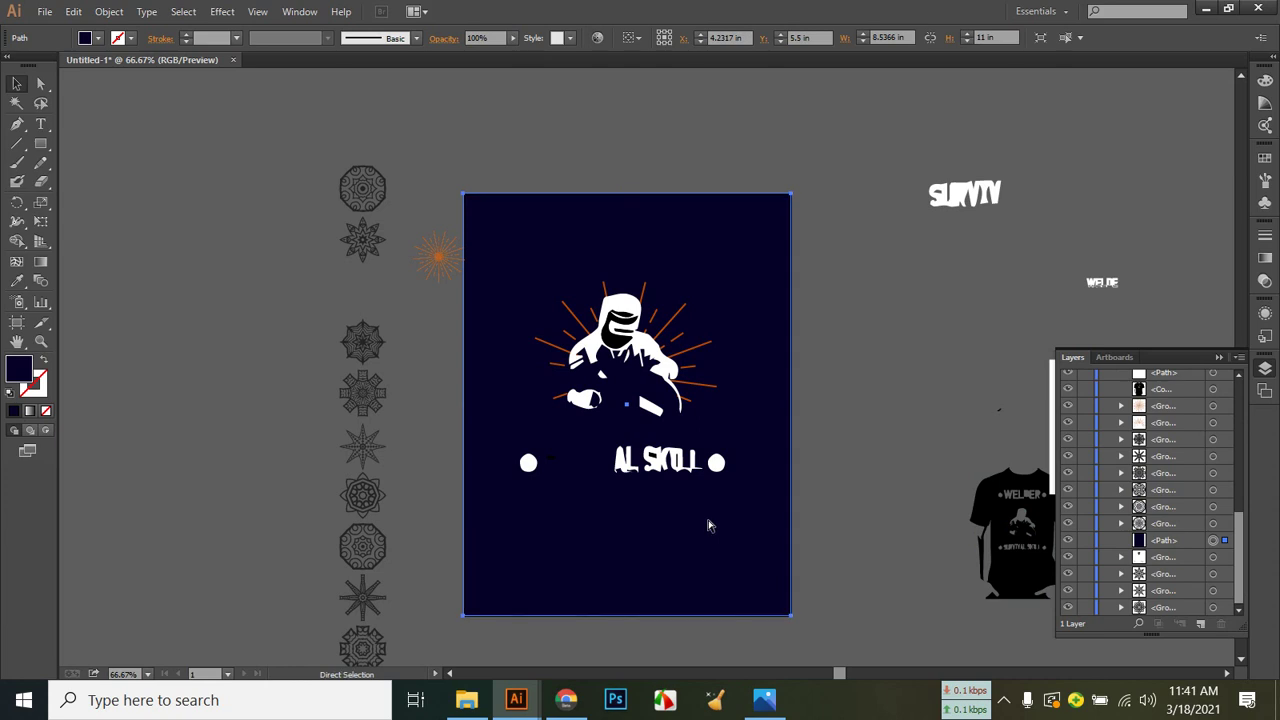
key("ctrl+2")
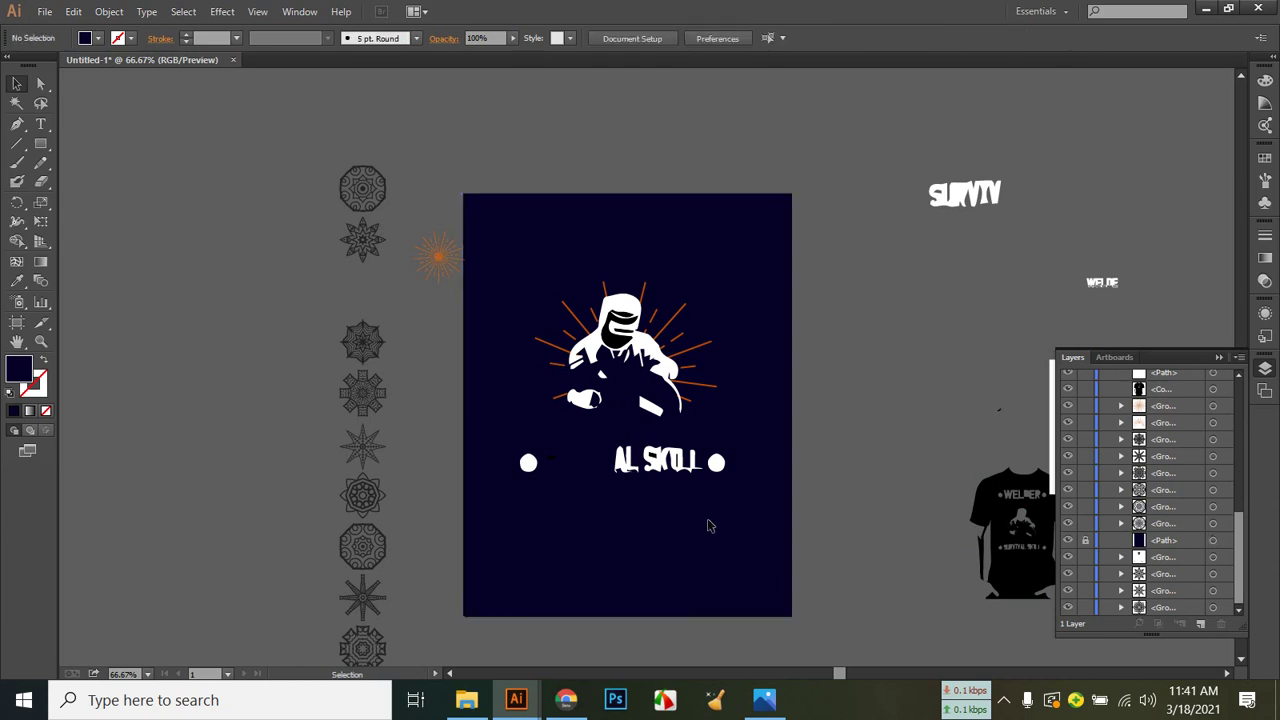
key("v")
left_click(1085, 541)
Delete the mandala ornaments, stray lettering and T-shirt traces around the artboard, and move the small orange sunburst to about X -3.23, Y 0.78 in.
left_click_drag(282, 210, 386, 652)
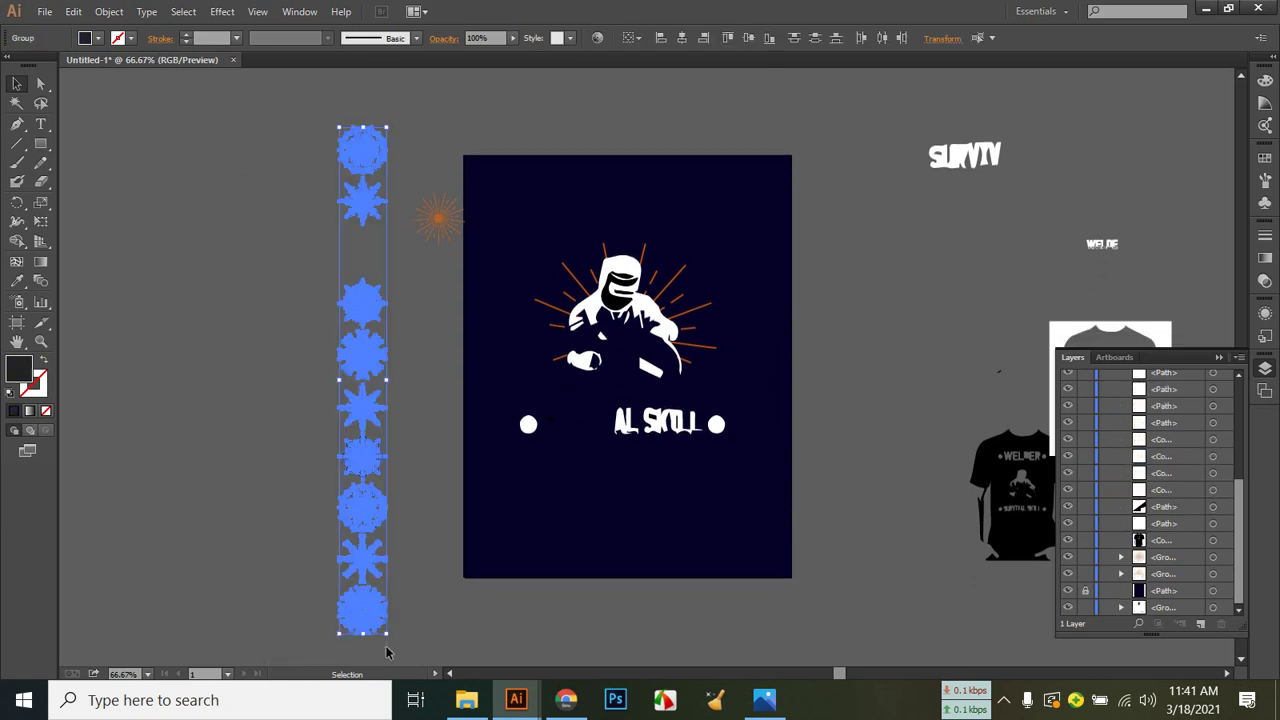
key("Delete")
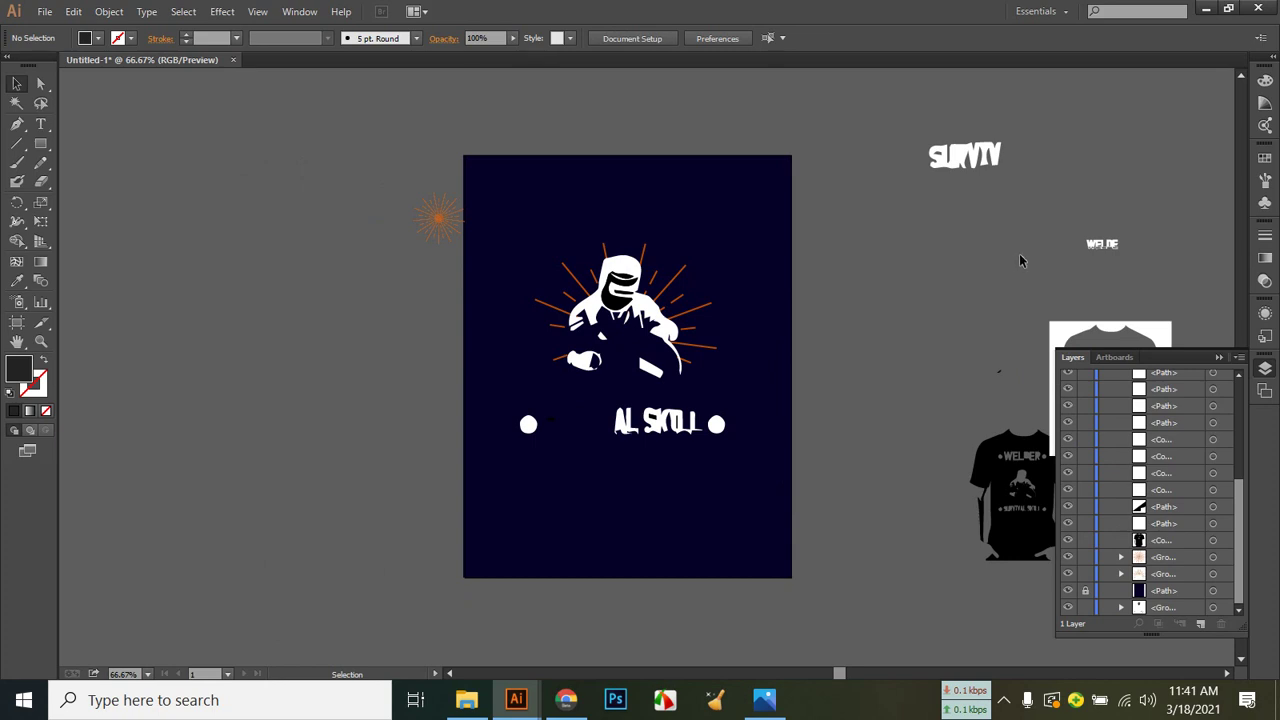
left_click_drag(858, 88, 1183, 642)
key("Delete")
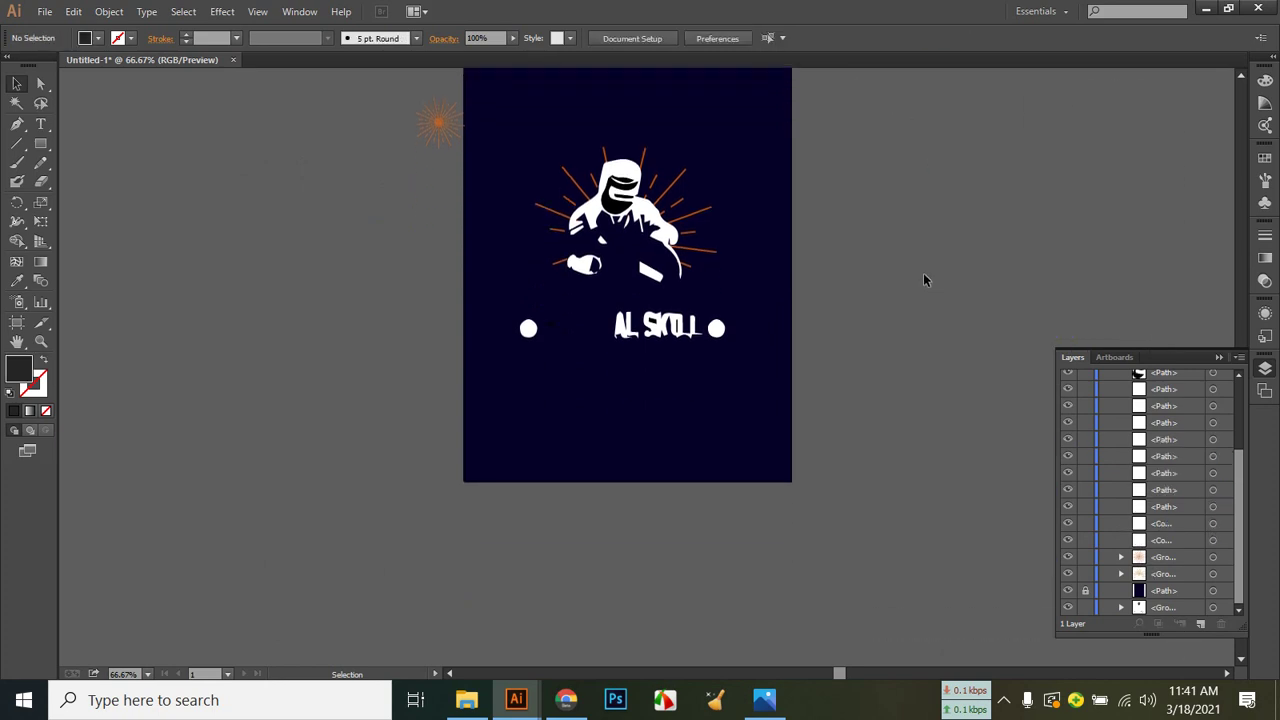
left_click_drag(434, 220, 330, 197)
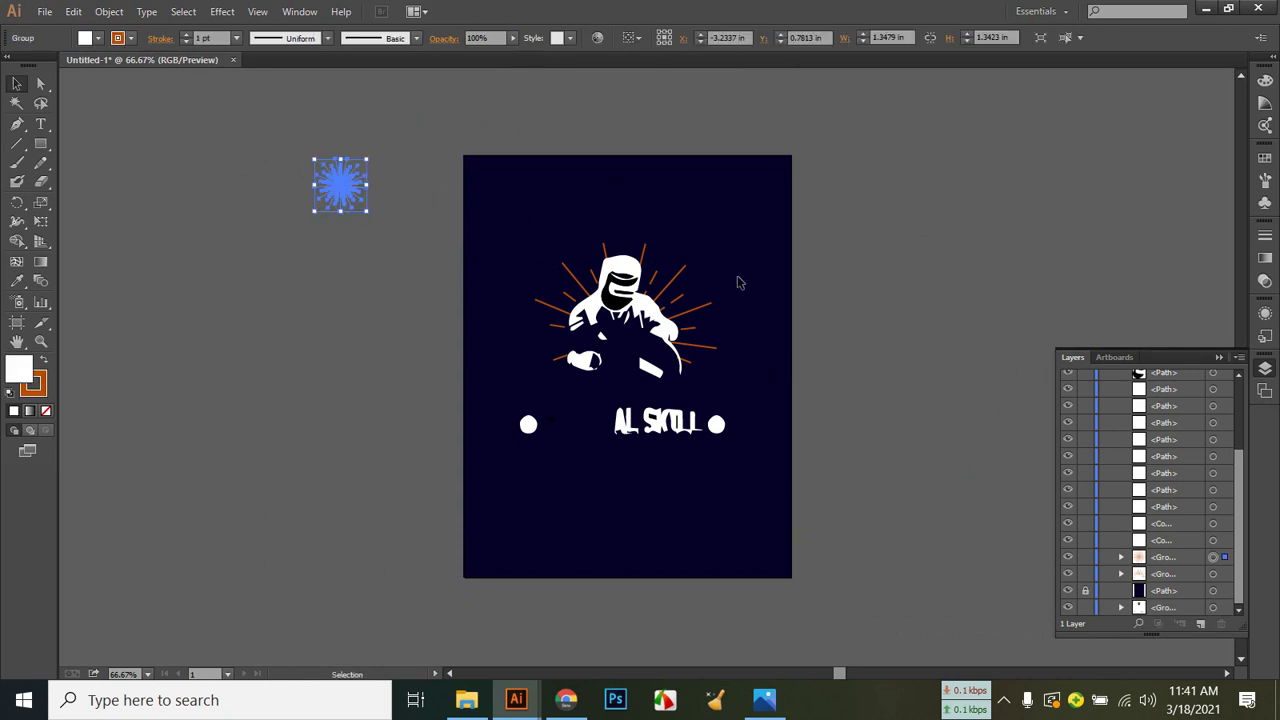
Delete the remaining SURVIVAL SKILL lettering and the two white circles flanking it below the welder.
left_click(927, 266)
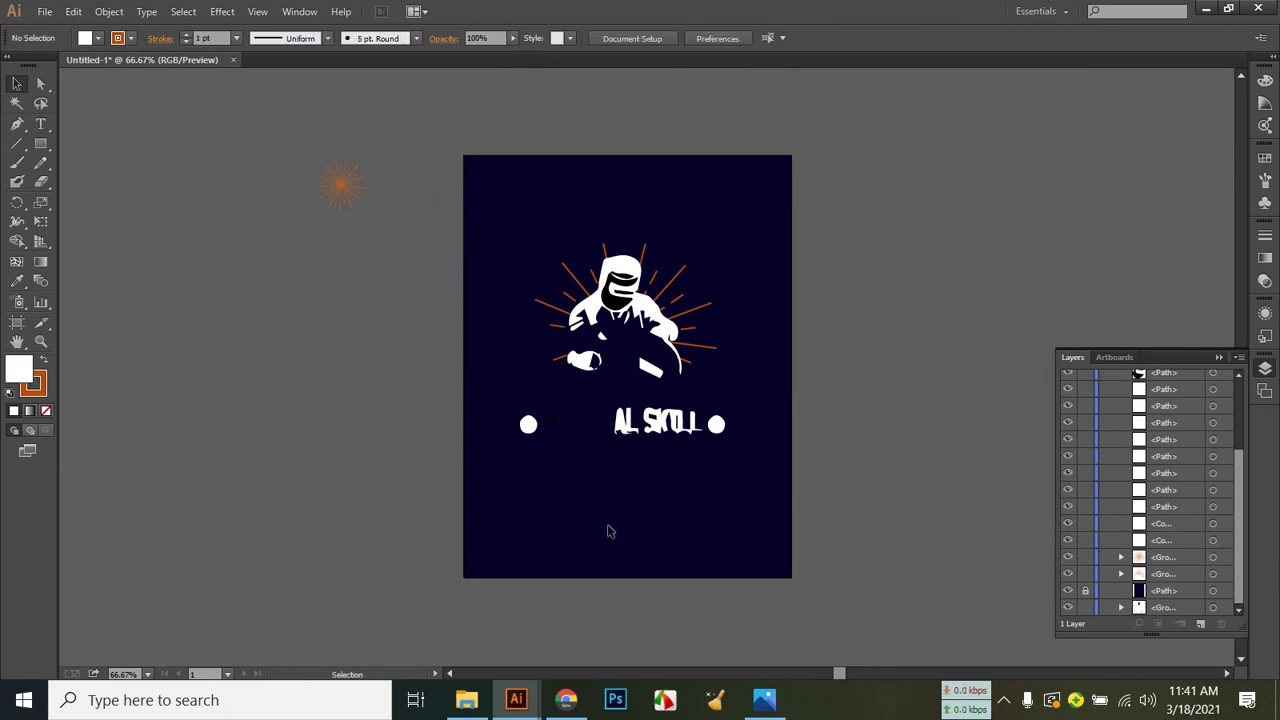
left_click_drag(520, 500, 730, 422)
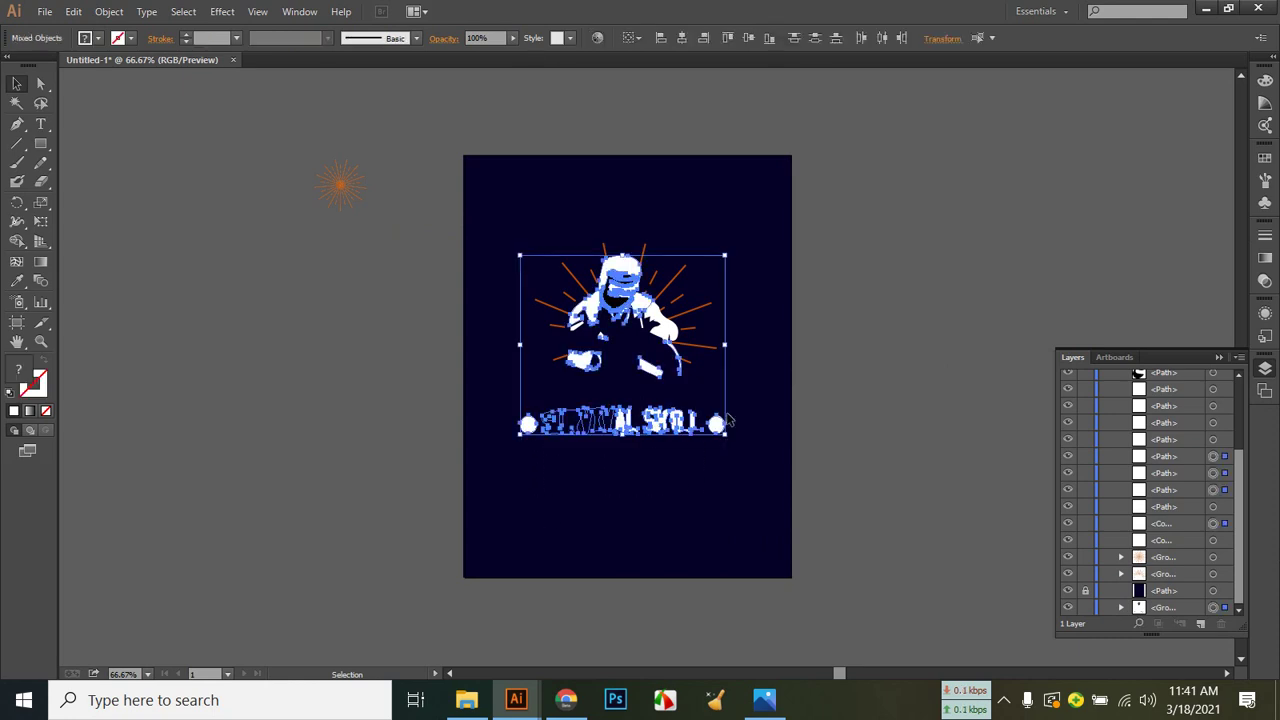
key("Delete")
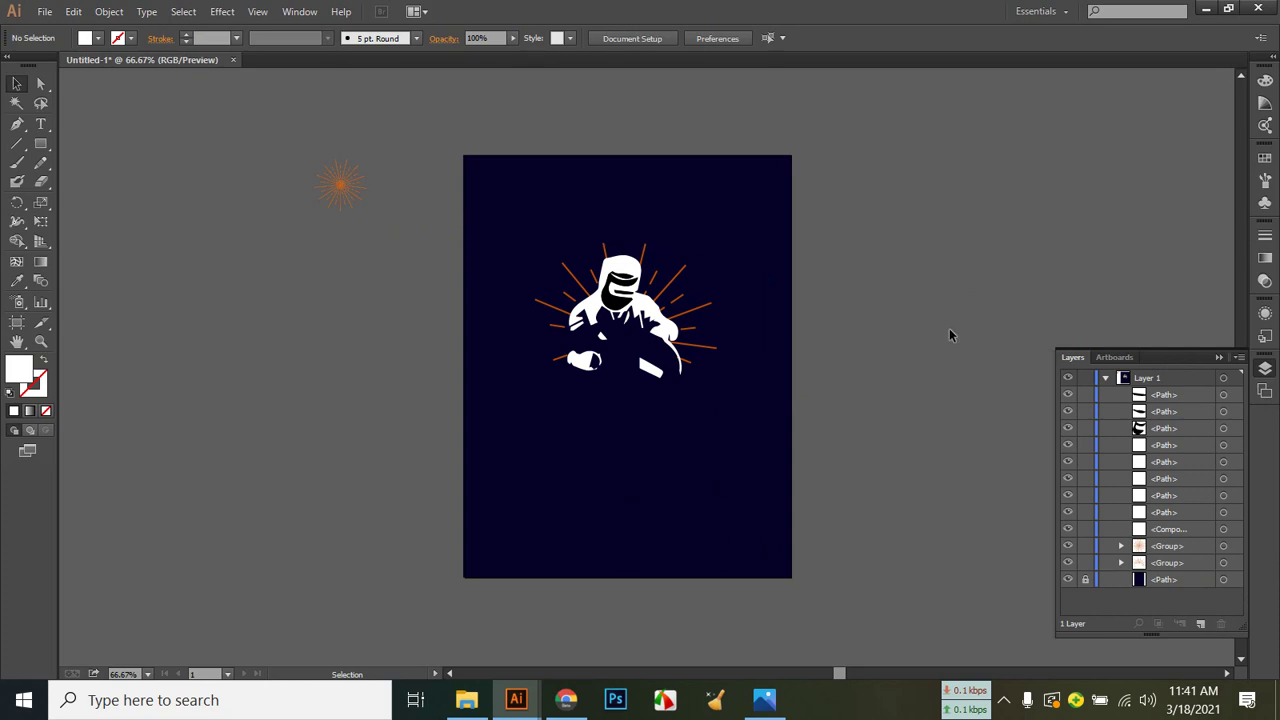
Group all the welder figure paths together with the orange rays behind them, leaving the small sunburst separate.
left_click_drag(517, 417, 692, 273)
key("a")
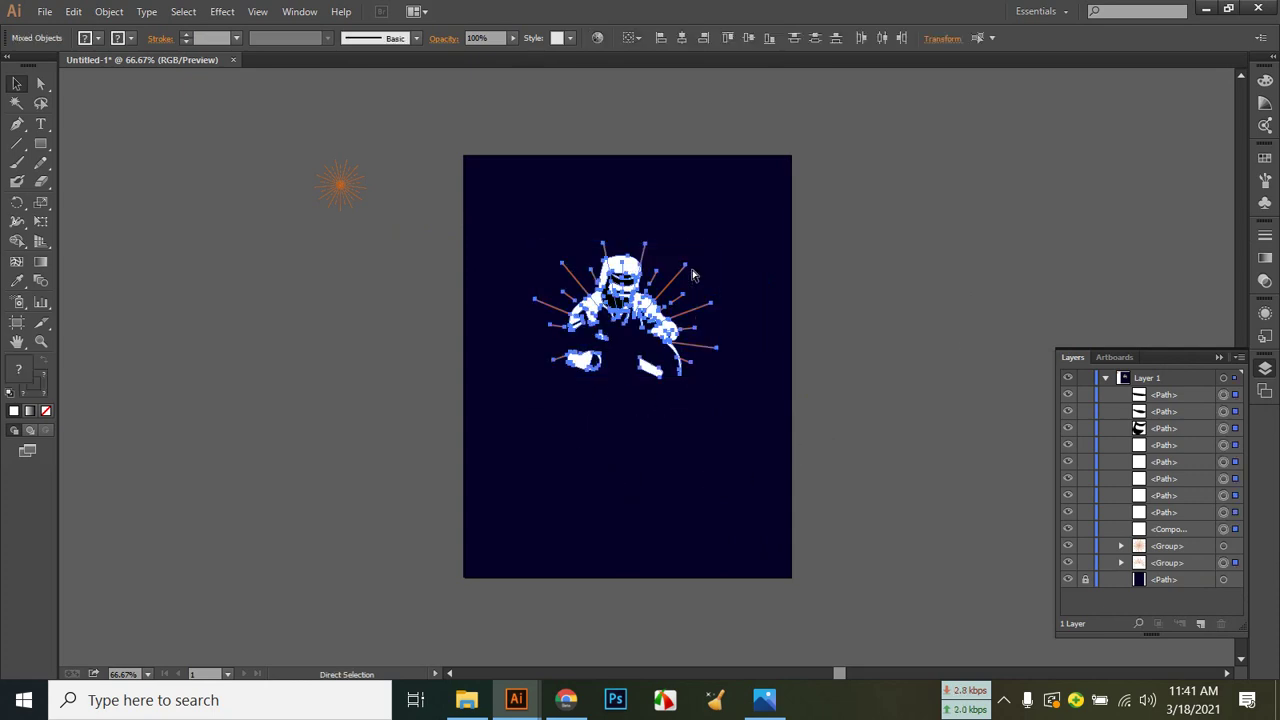
key("ctrl+g")
key("v")
left_click(940, 263)
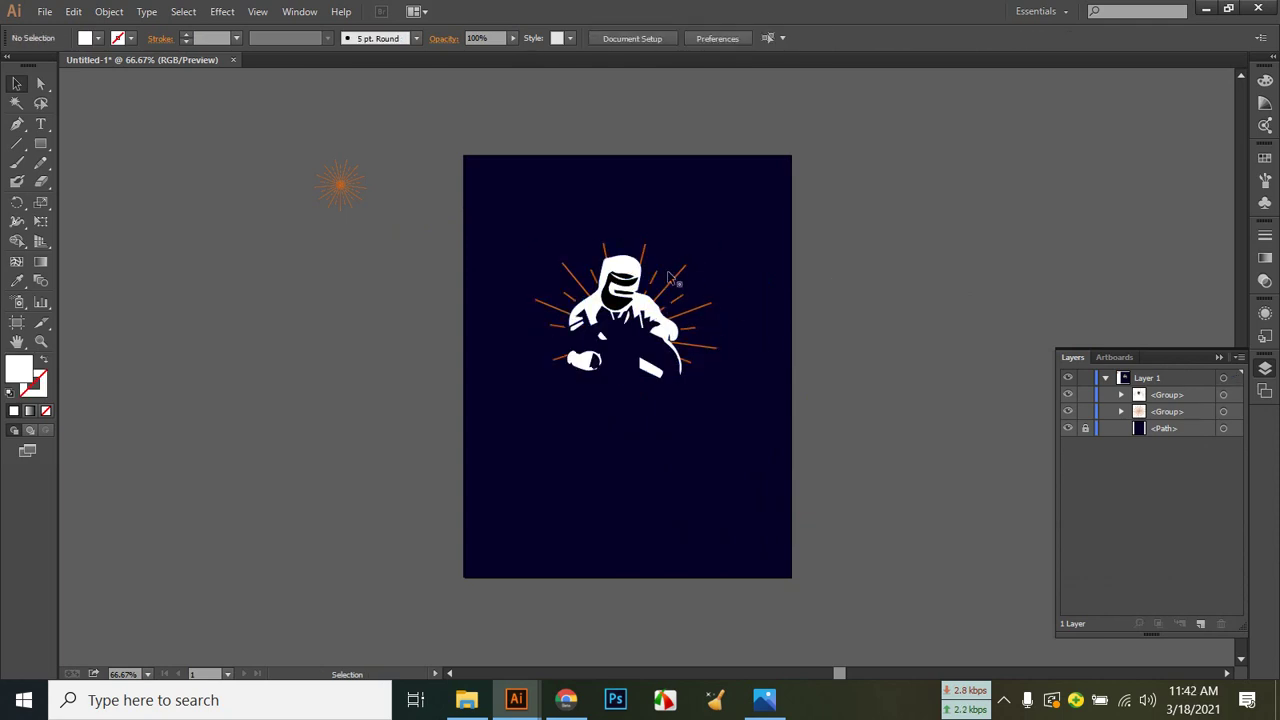
Review the T-shirt reference image 11.jpg in Photos and return to Illustrator.
left_click(757, 712)
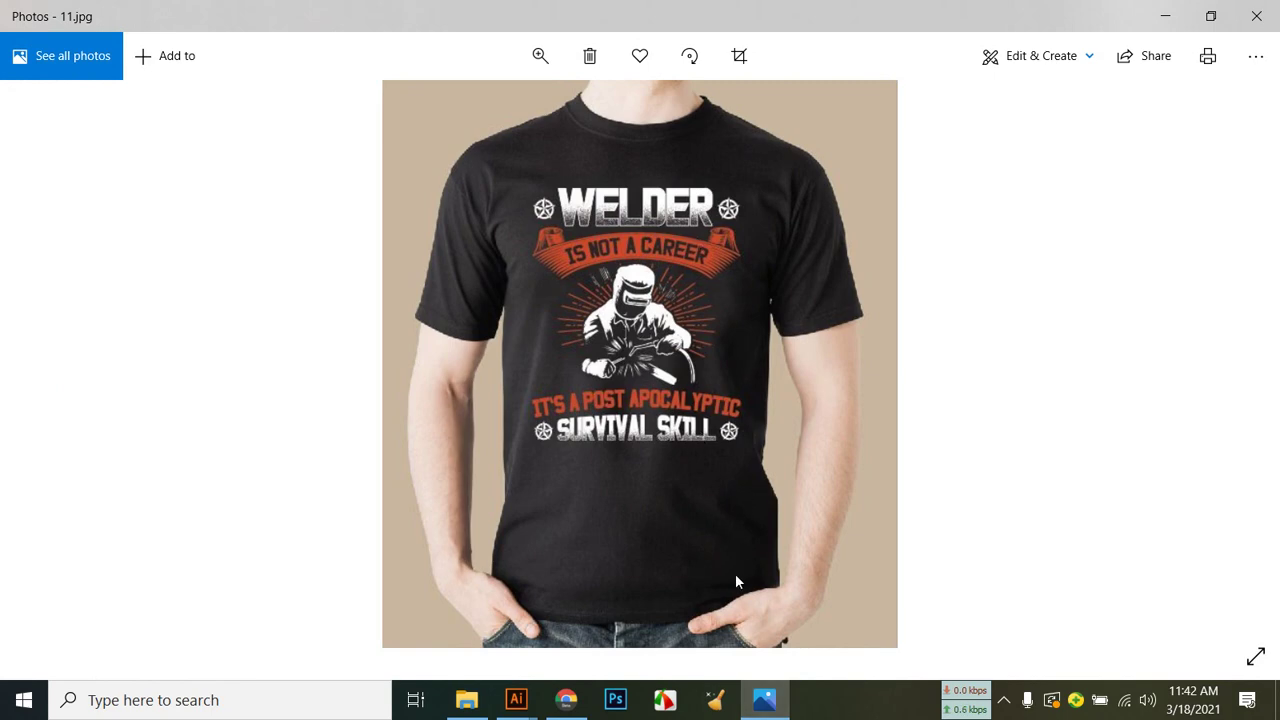
left_click(764, 700)
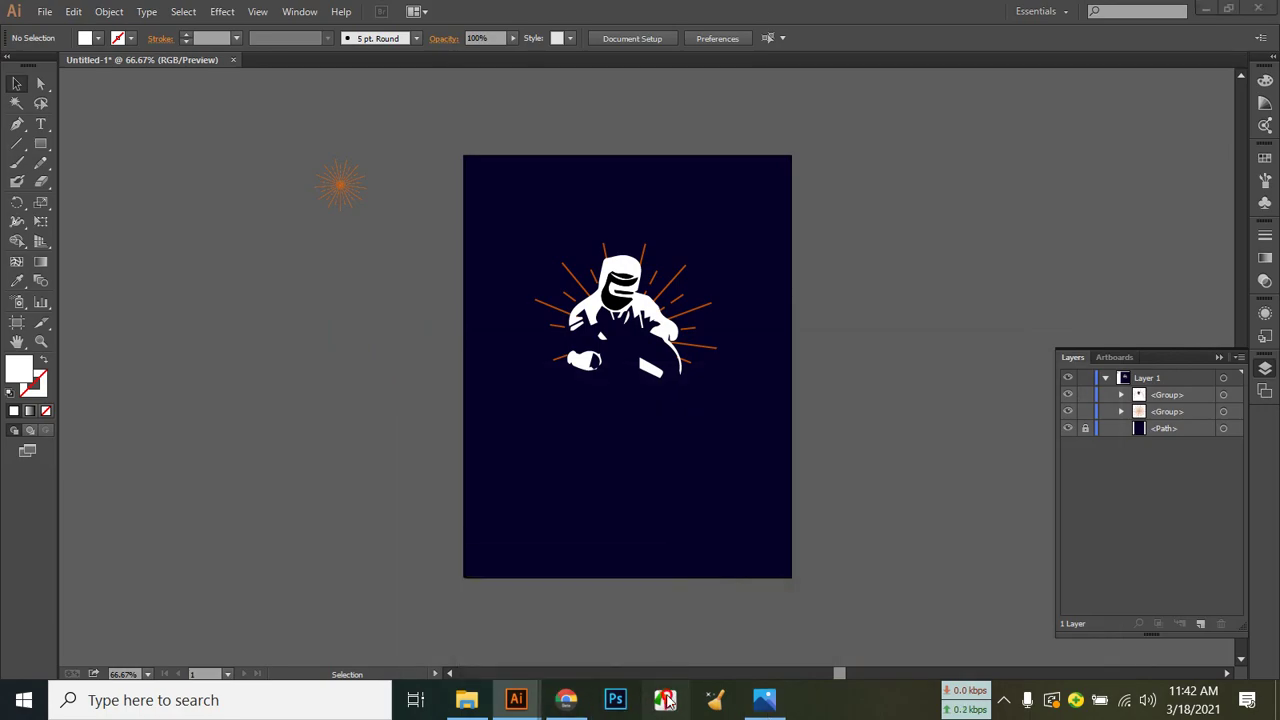
key("alt+Tab")
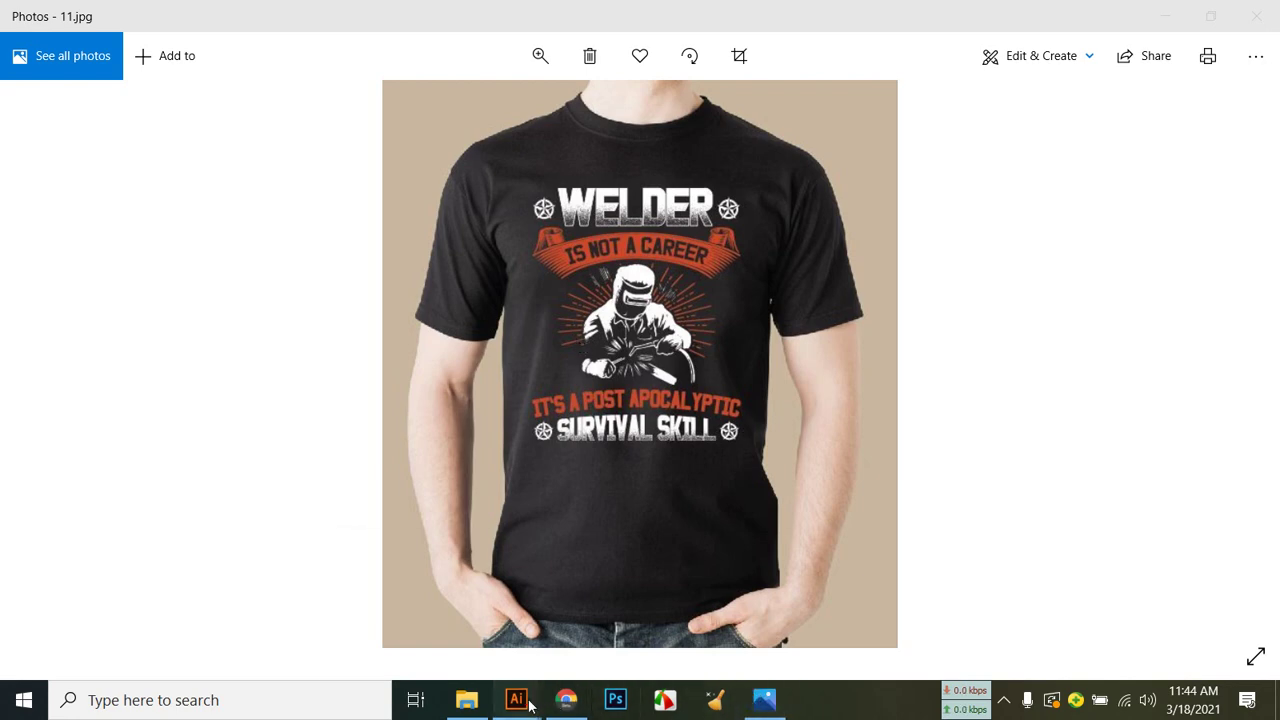
mouse_move(530, 705)
left_click(478, 604)
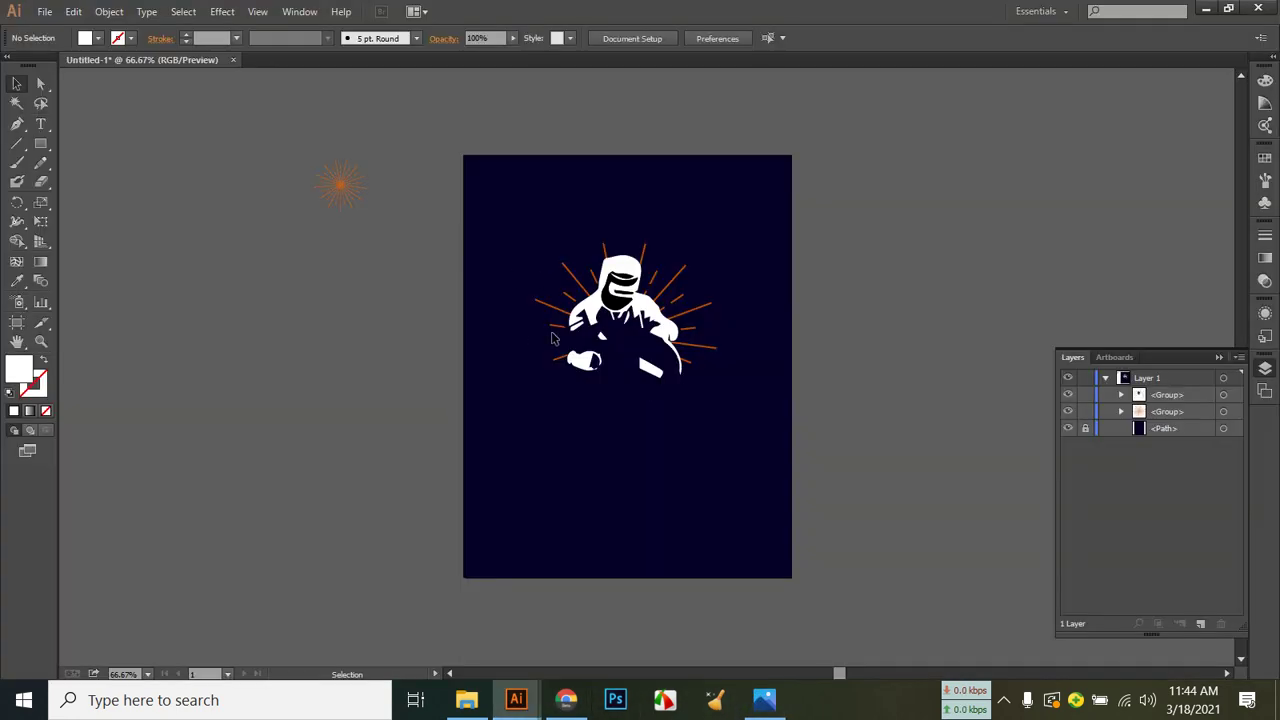
Move the small orange sunburst onto the upper-left area of the navy background, to about X 1.07, Y 1.37 in.
key("ctrl+1")
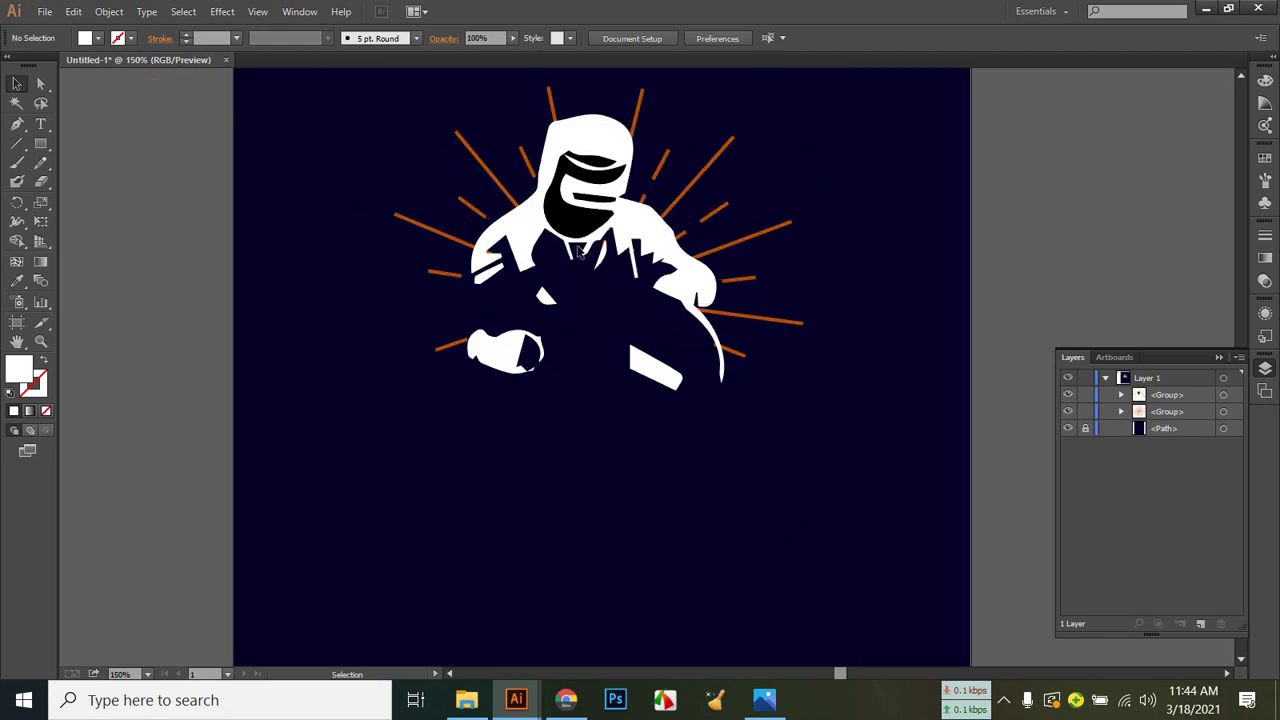
scroll(422, 270, "up", 5)
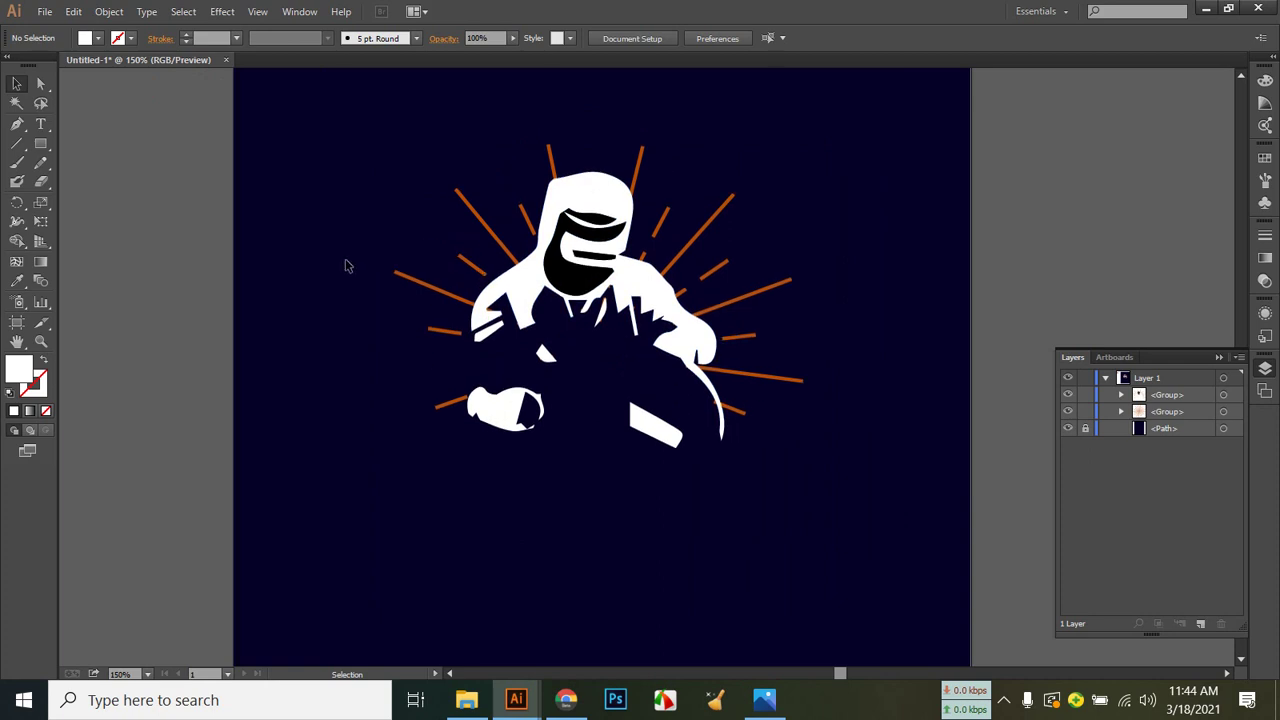
scroll(372, 297, "down", 1)
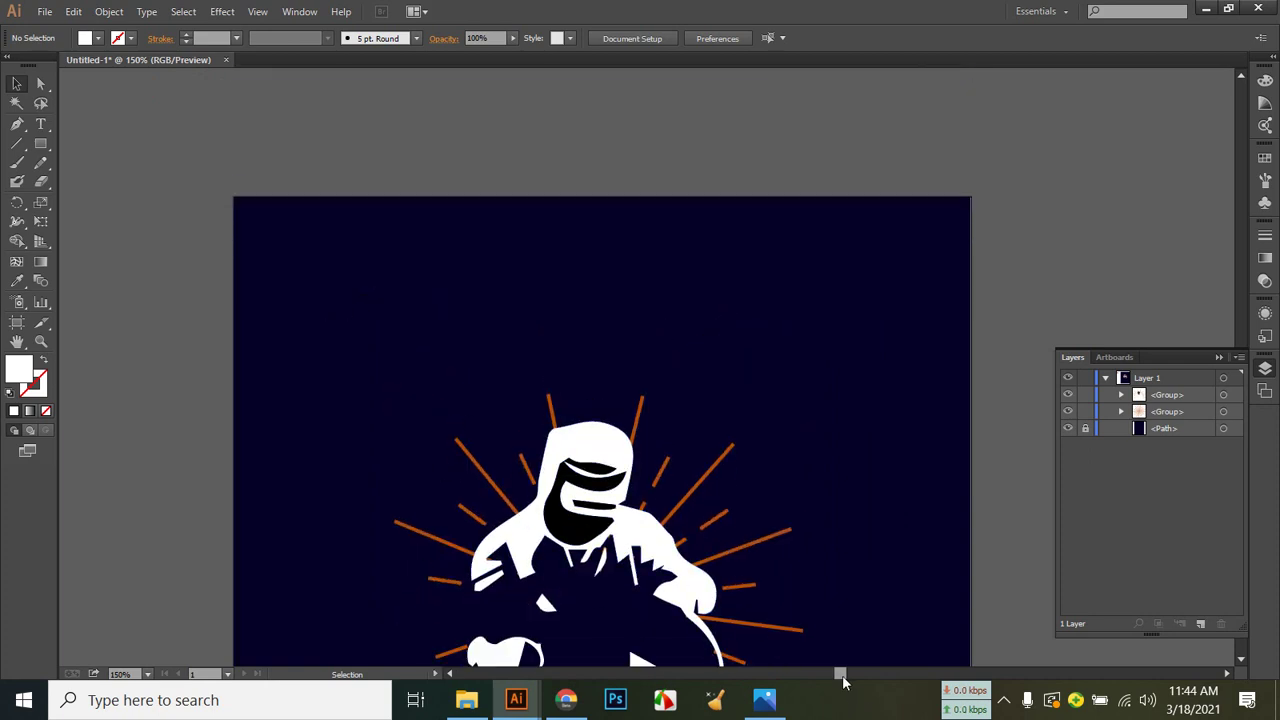
left_click_drag(614, 371, 906, 408)
left_click_drag(292, 302, 674, 352)
left_click_drag(660, 416, 658, 371)
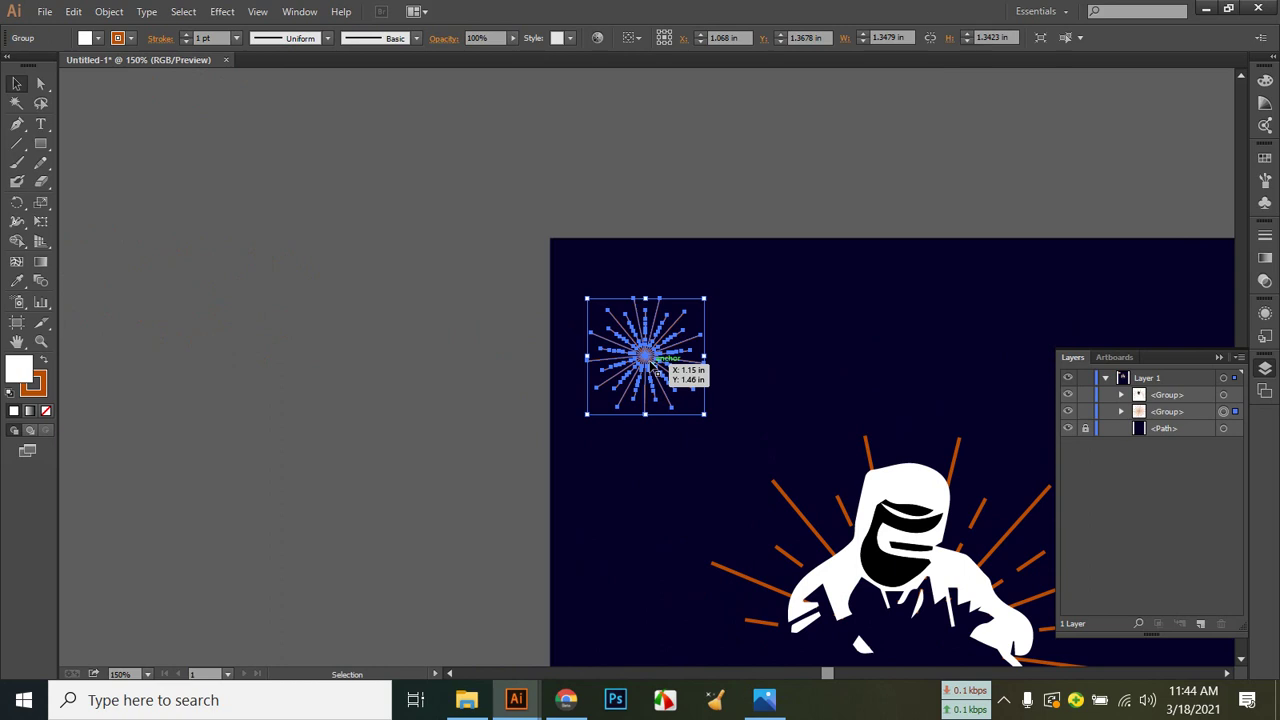
Try to make a denser sunburst by duplicating it in place and rotating the copy slightly in several small adjustments.
key("ctrl")
left_click_drag(655, 371, 655, 367)
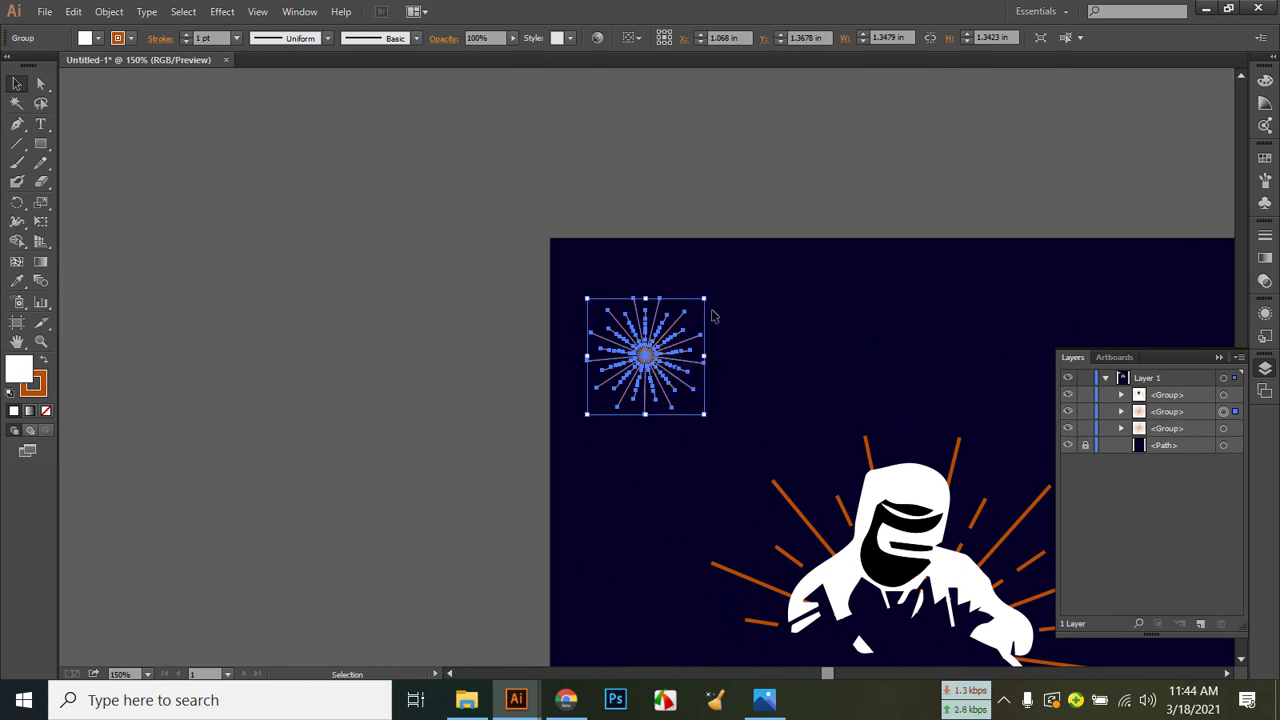
left_click_drag(708, 297, 718, 302)
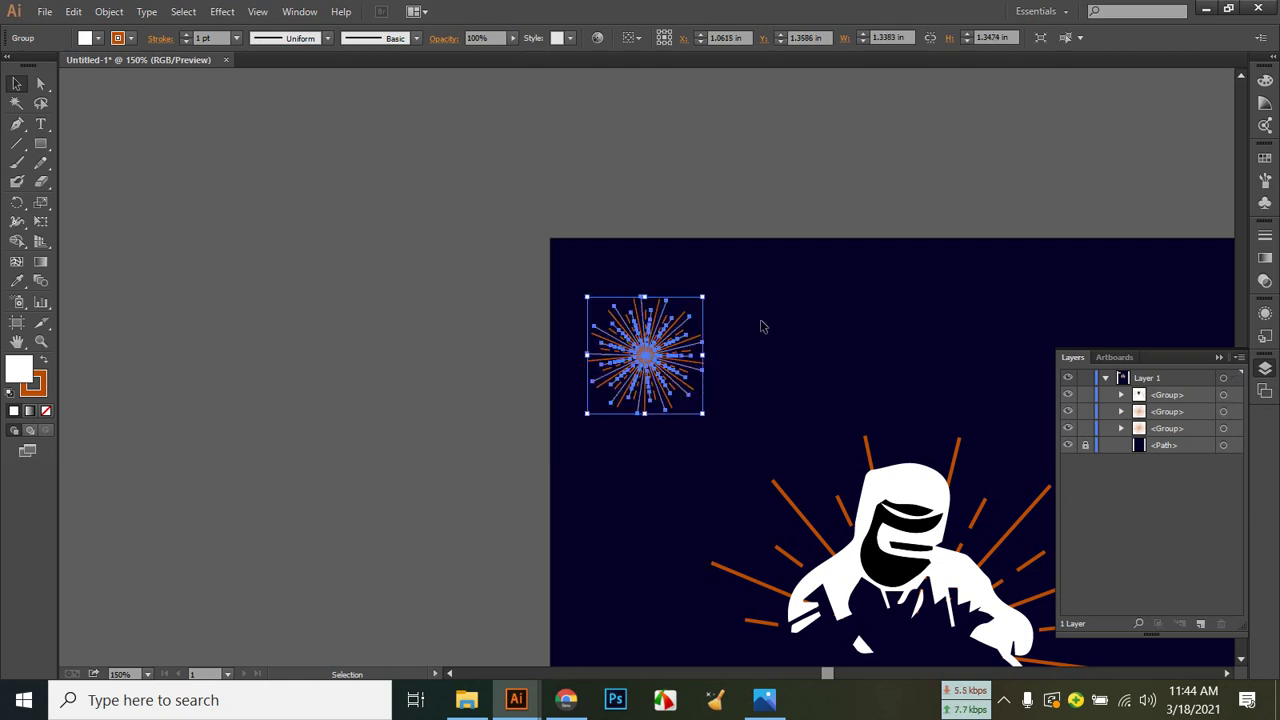
left_click(760, 325)
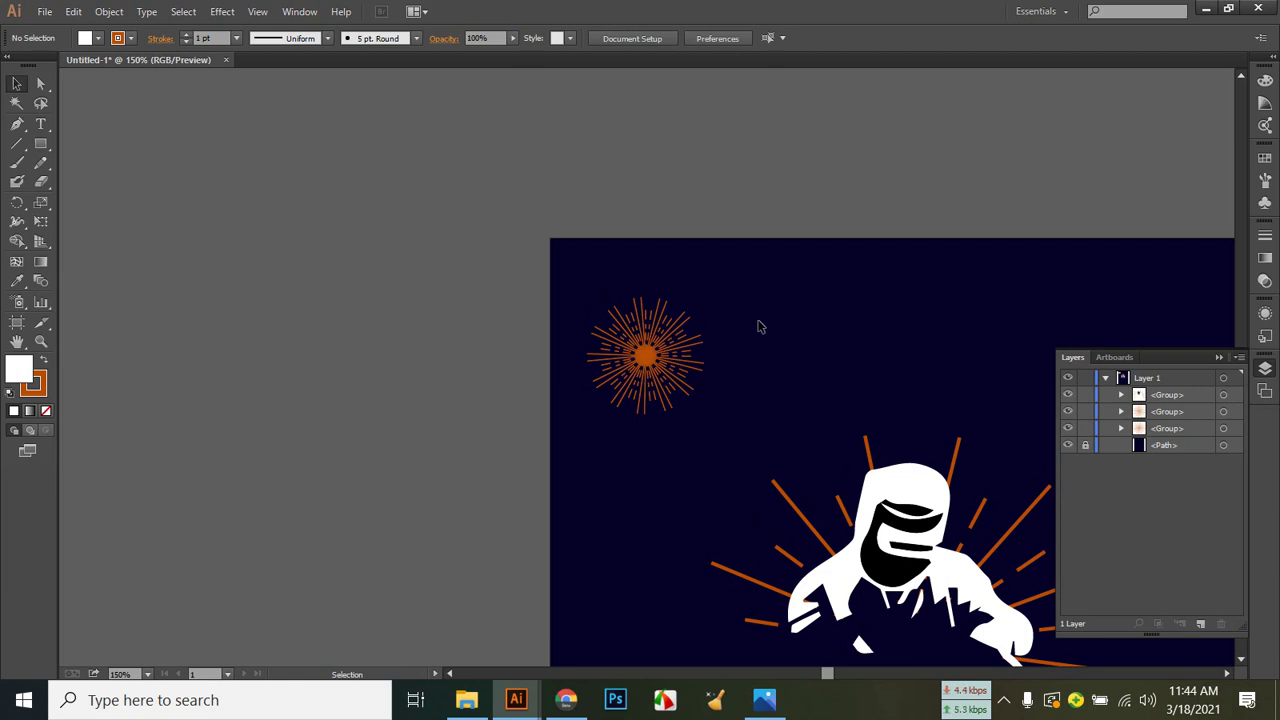
left_click(614, 334)
left_click_drag(709, 294, 731, 307)
left_click(733, 314)
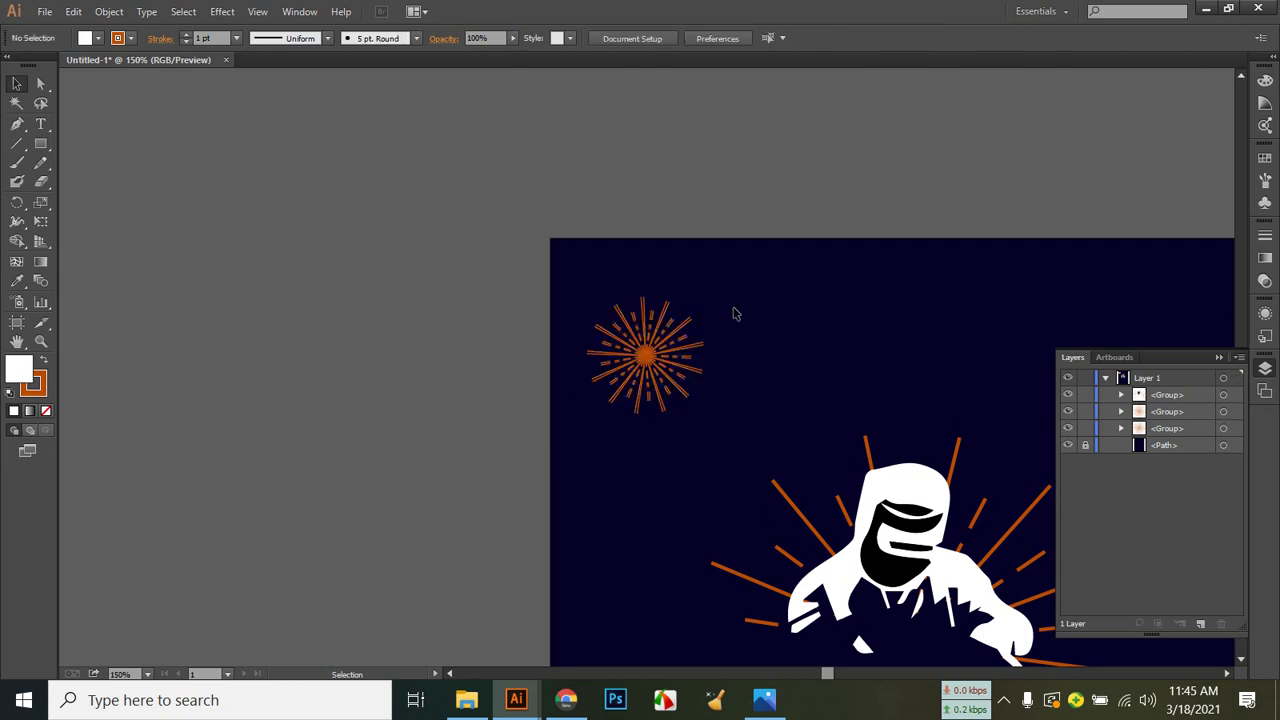
left_click(688, 318)
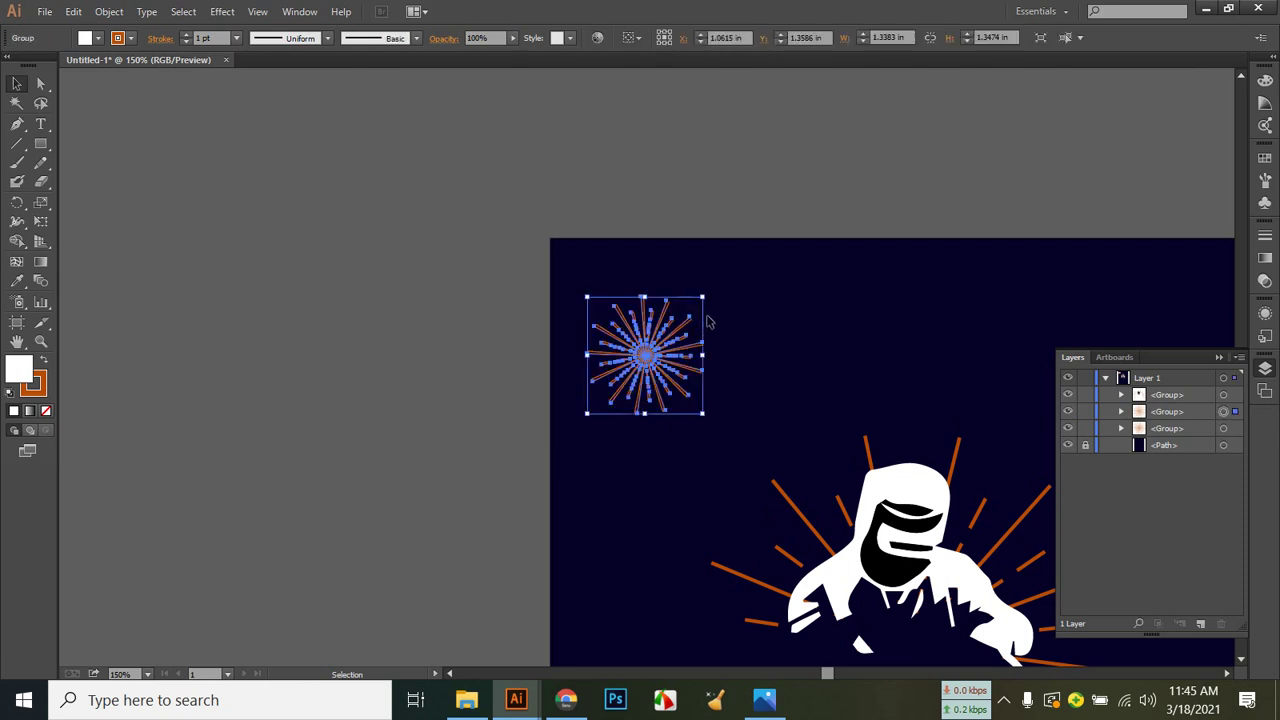
left_click_drag(707, 295, 717, 300)
left_click(783, 331)
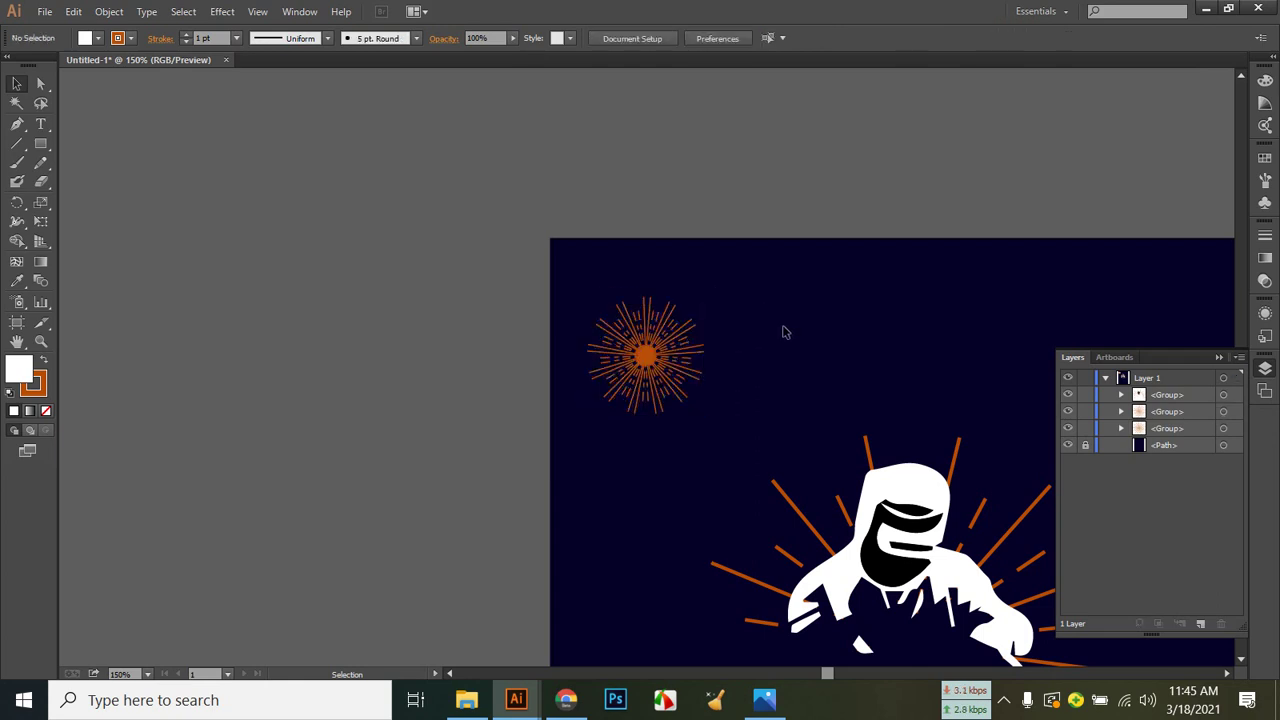
Delete one of the overlapping sunbursts and move the remaining one off the artboard to about X -4.72, Y -0.67 in.
left_click(686, 337)
key("Delete")
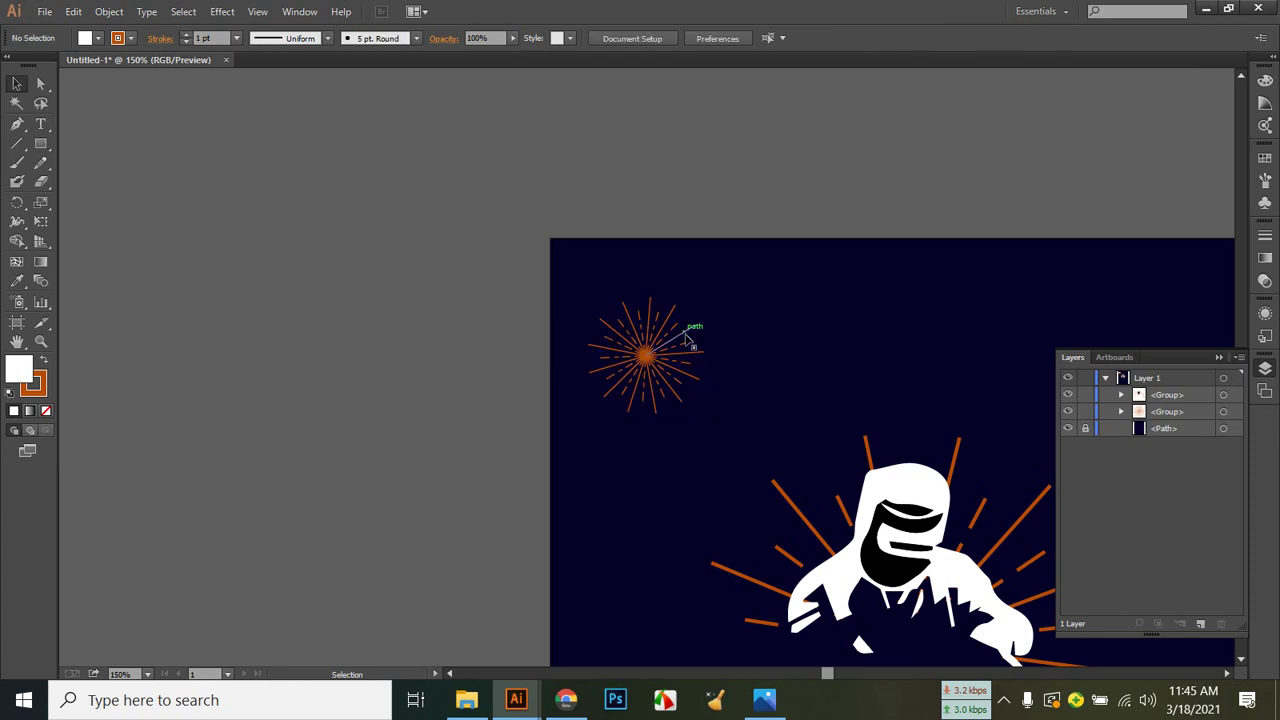
left_click_drag(664, 338, 166, 163)
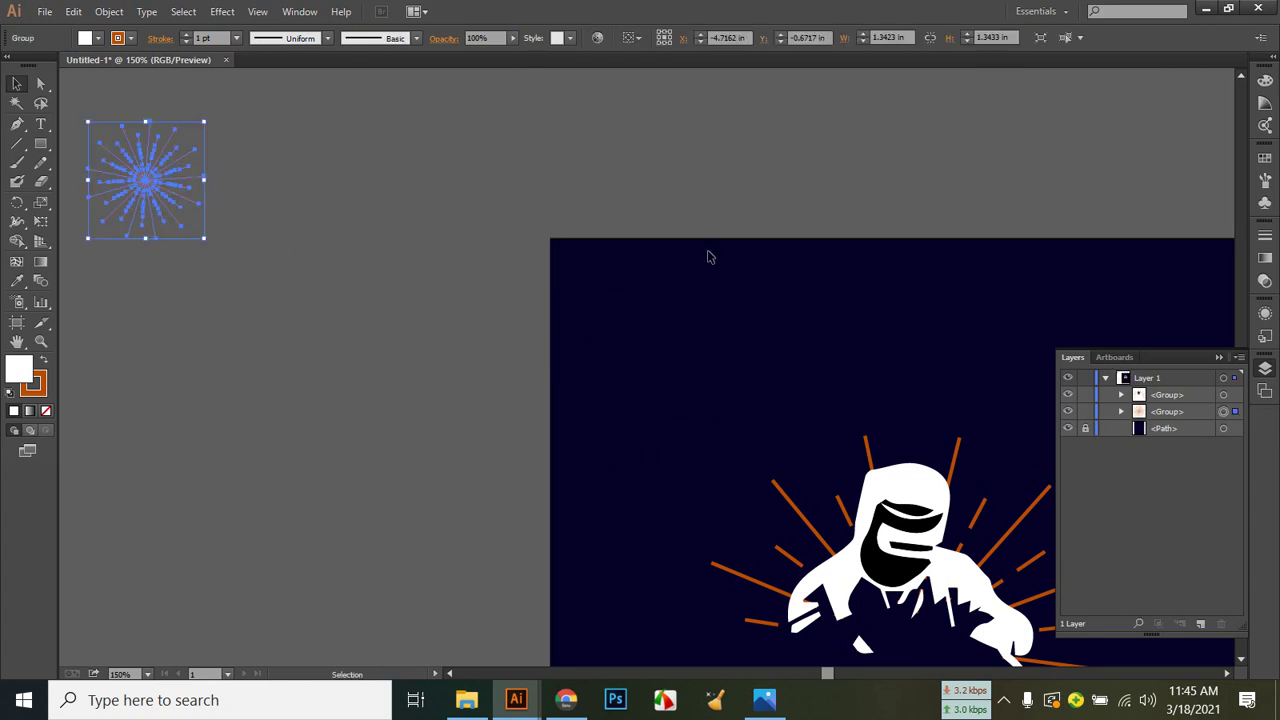
Check the lettering in the reference image 11.jpg in Photos, and start a point text object below the welder in Illustrator.
left_click_drag(800, 286, 517, 94)
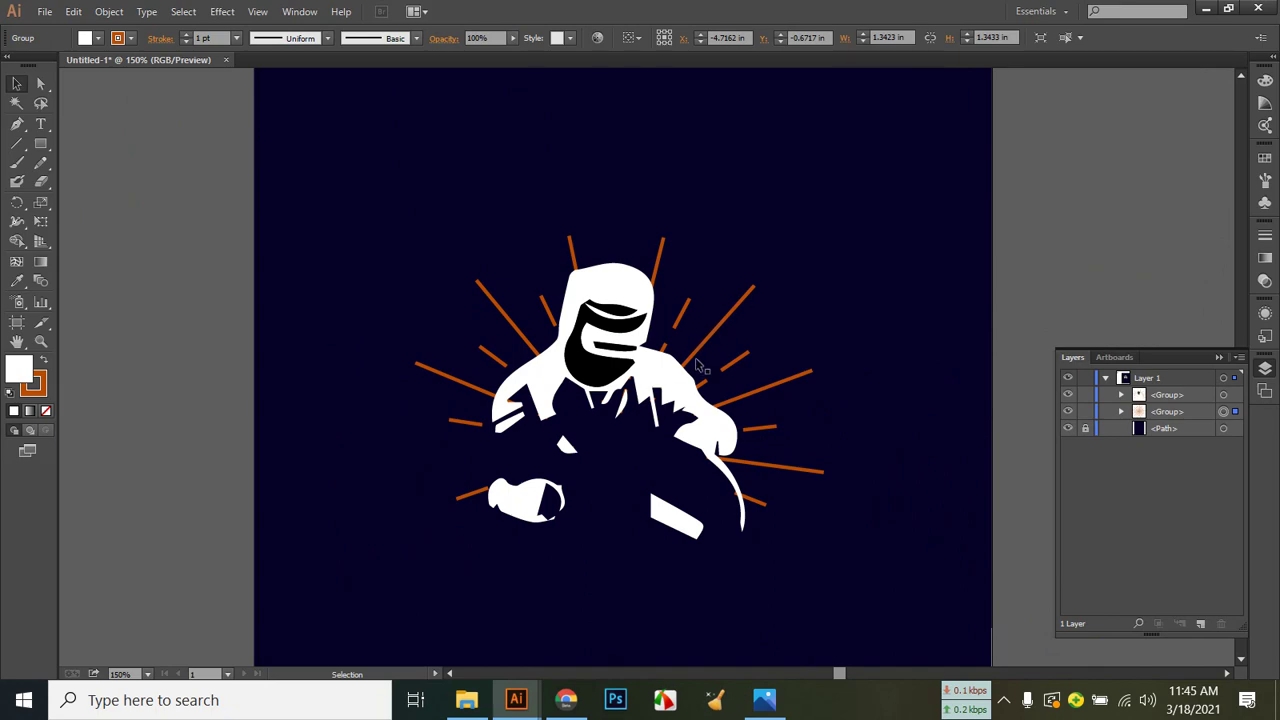
scroll(797, 406, "down", 4)
left_click(766, 700)
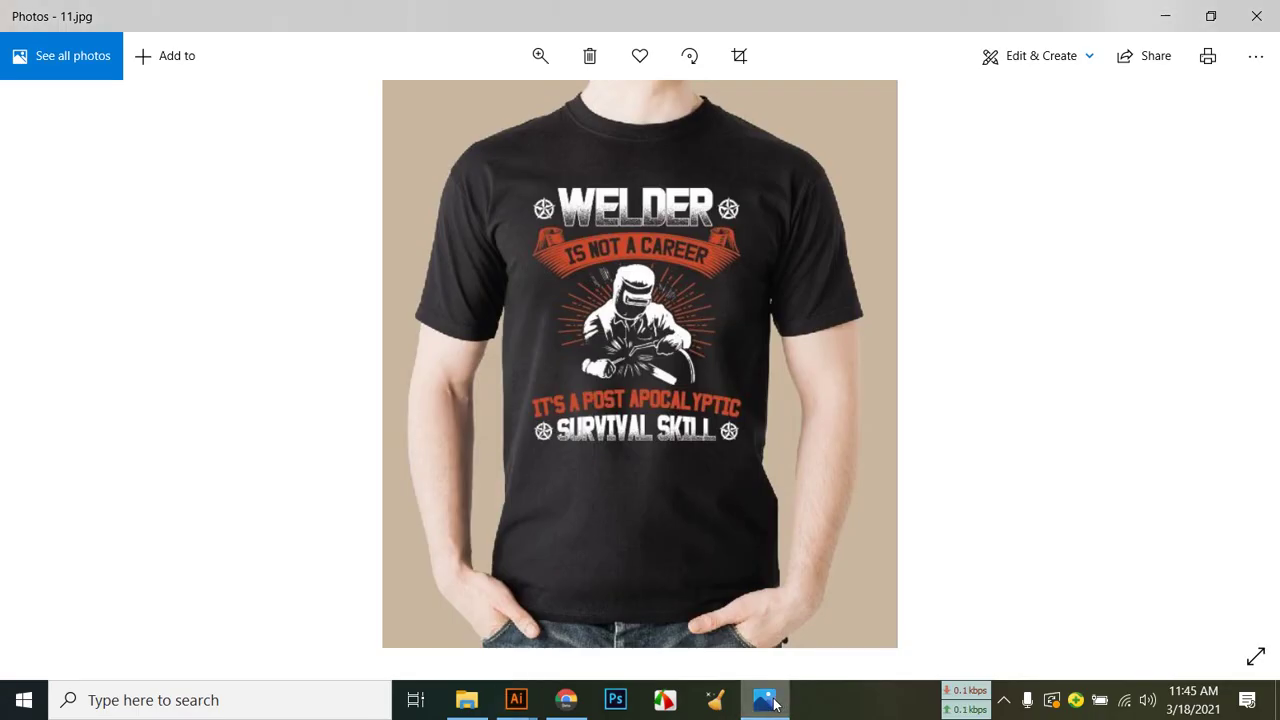
left_click(775, 705)
left_click(41, 124)
left_click(393, 567)
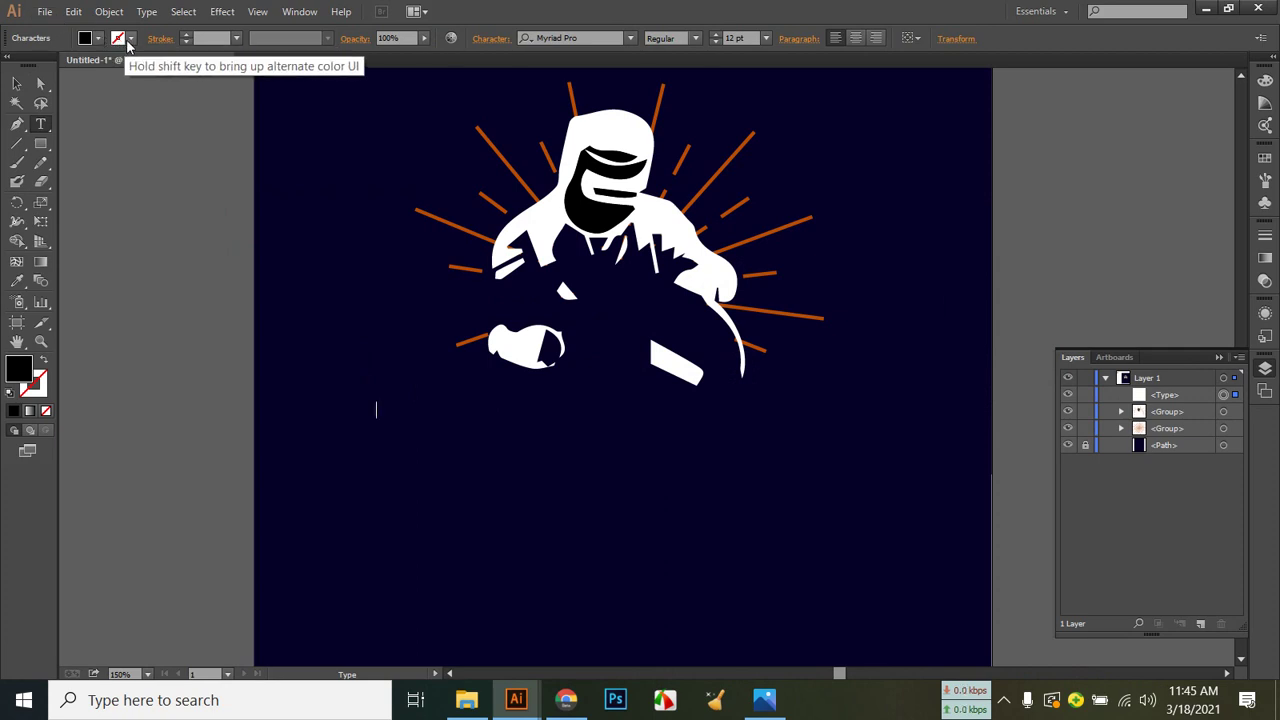
Swap the new text's fill and stroke, set the stroke weight to 2 pt, and check the reference T-shirt image.
left_click(44, 363)
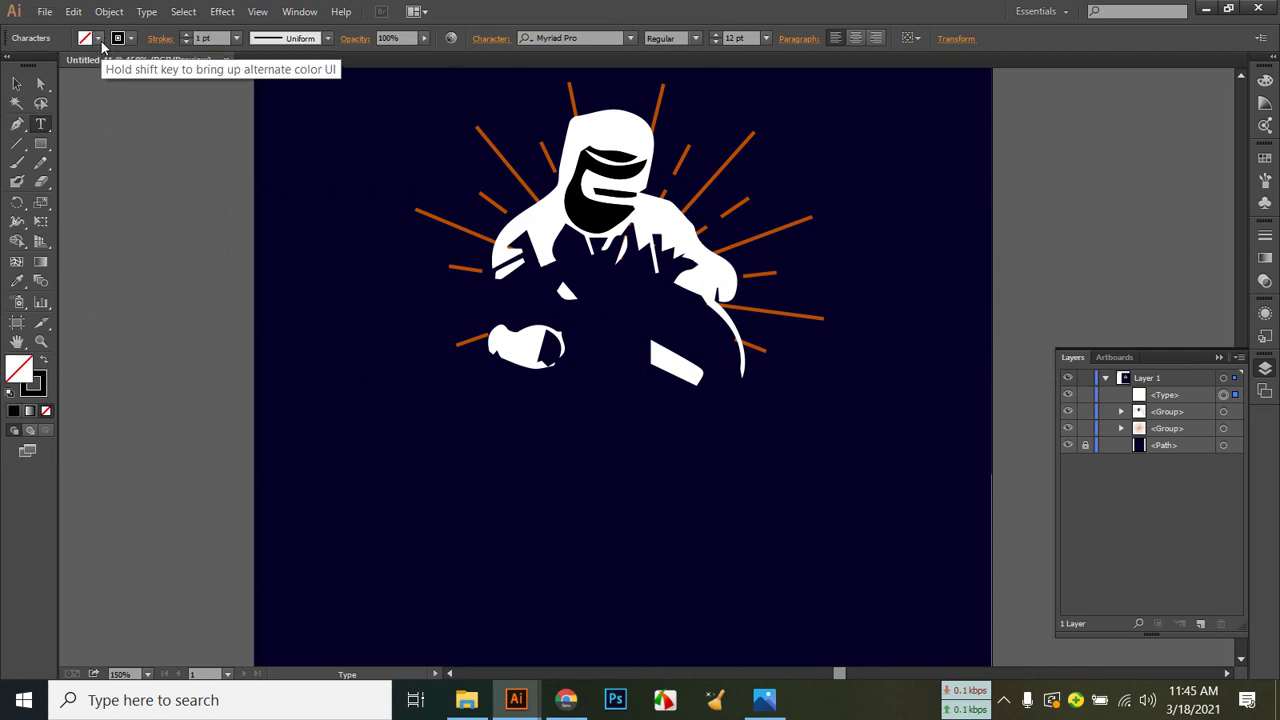
left_click(185, 35)
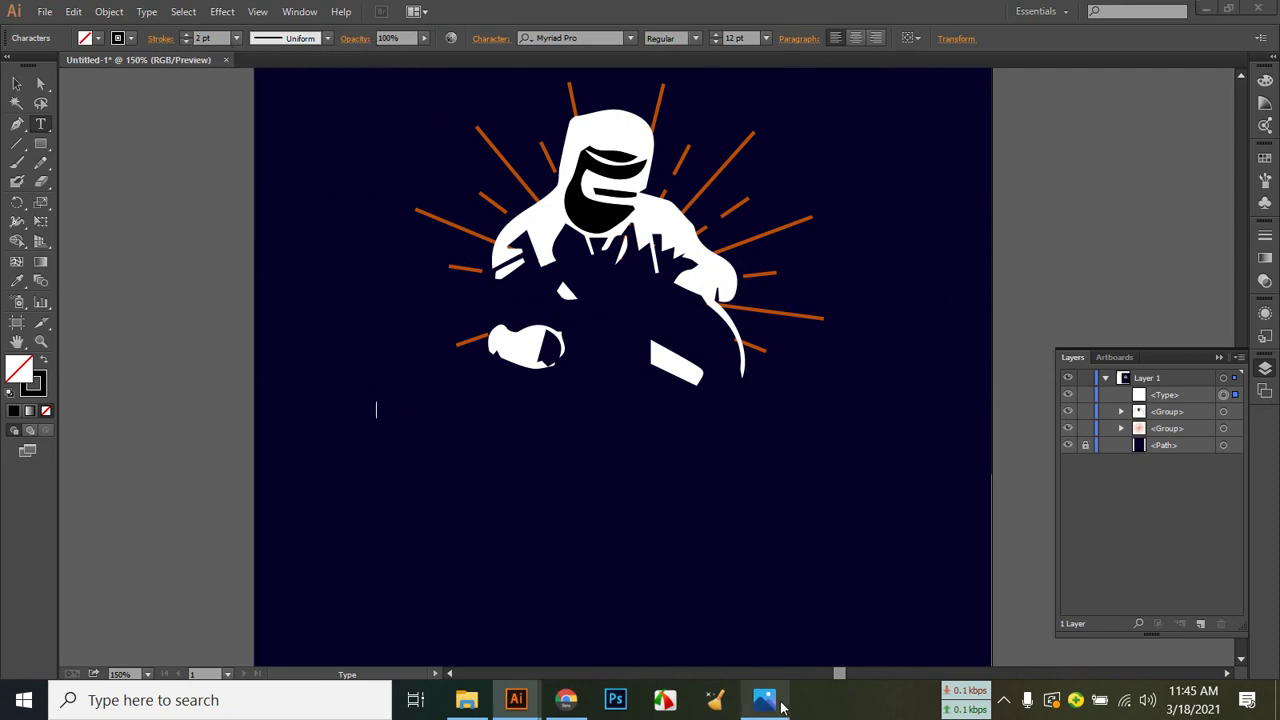
left_click(778, 703)
left_click(778, 703)
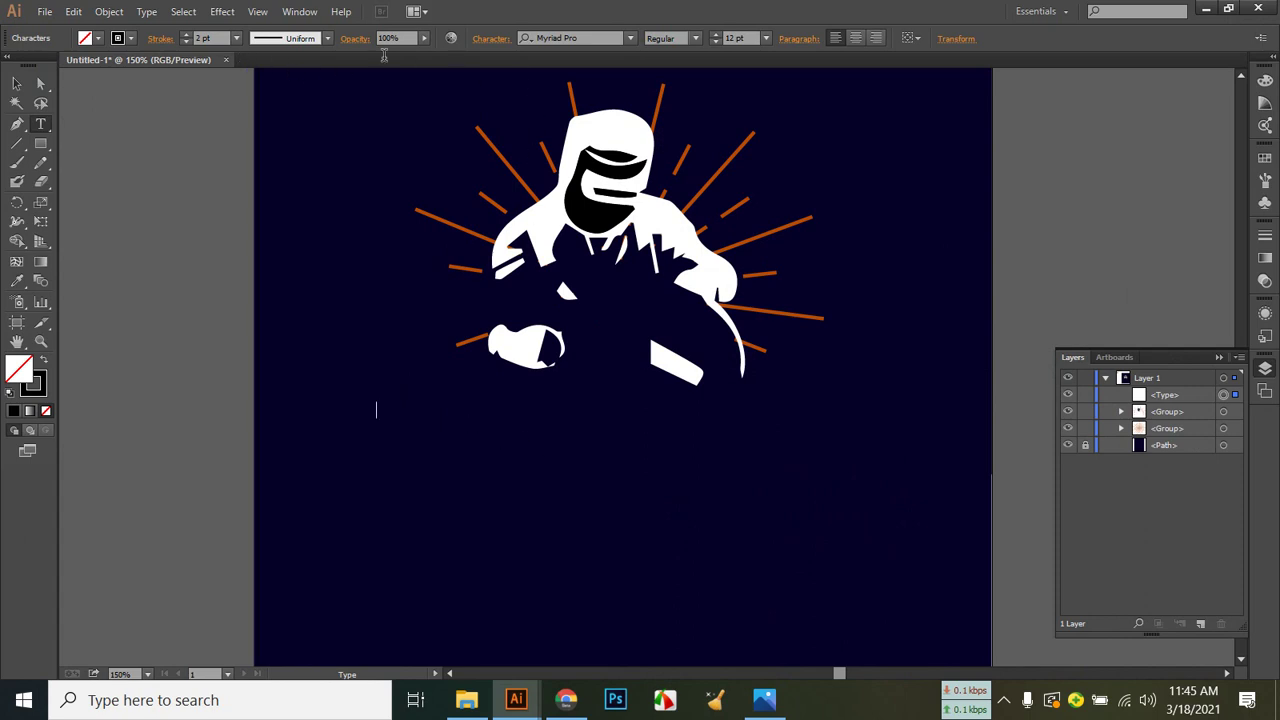
Raise the new text's font size to 16 pt.
left_click(714, 34)
left_click(714, 34)
left_click(714, 34)
left_click(714, 34)
type("I")
left_click(781, 706)
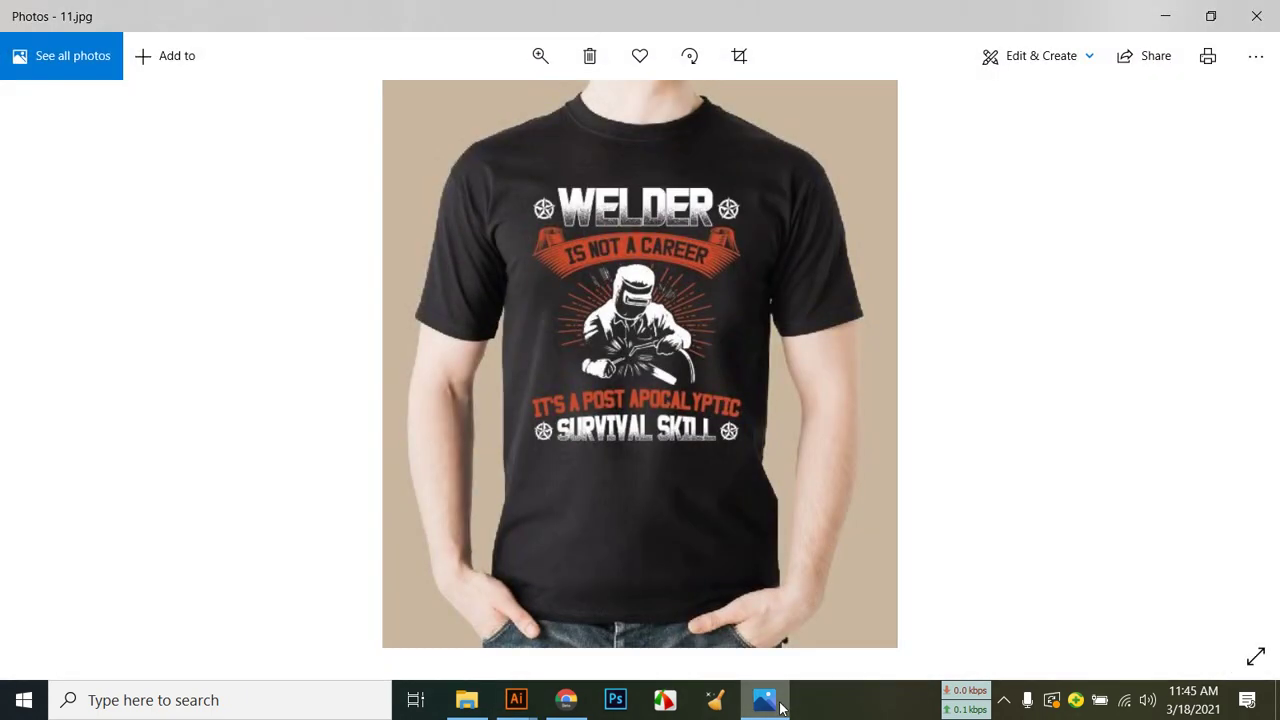
left_click(781, 706)
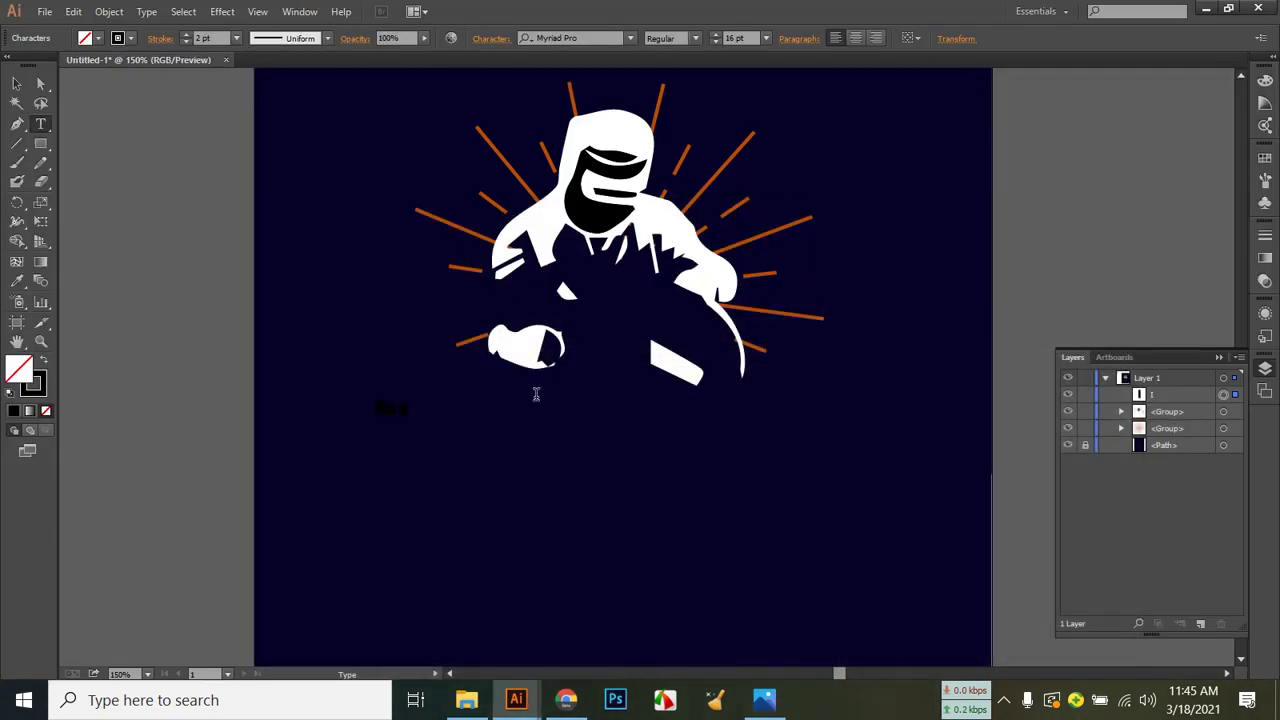
key("BackSpace")
key("BackSpace")
Set the text's stroke colour to white while leaving the text without a fill.
left_click(98, 38)
left_click(33, 66)
left_click(383, 446)
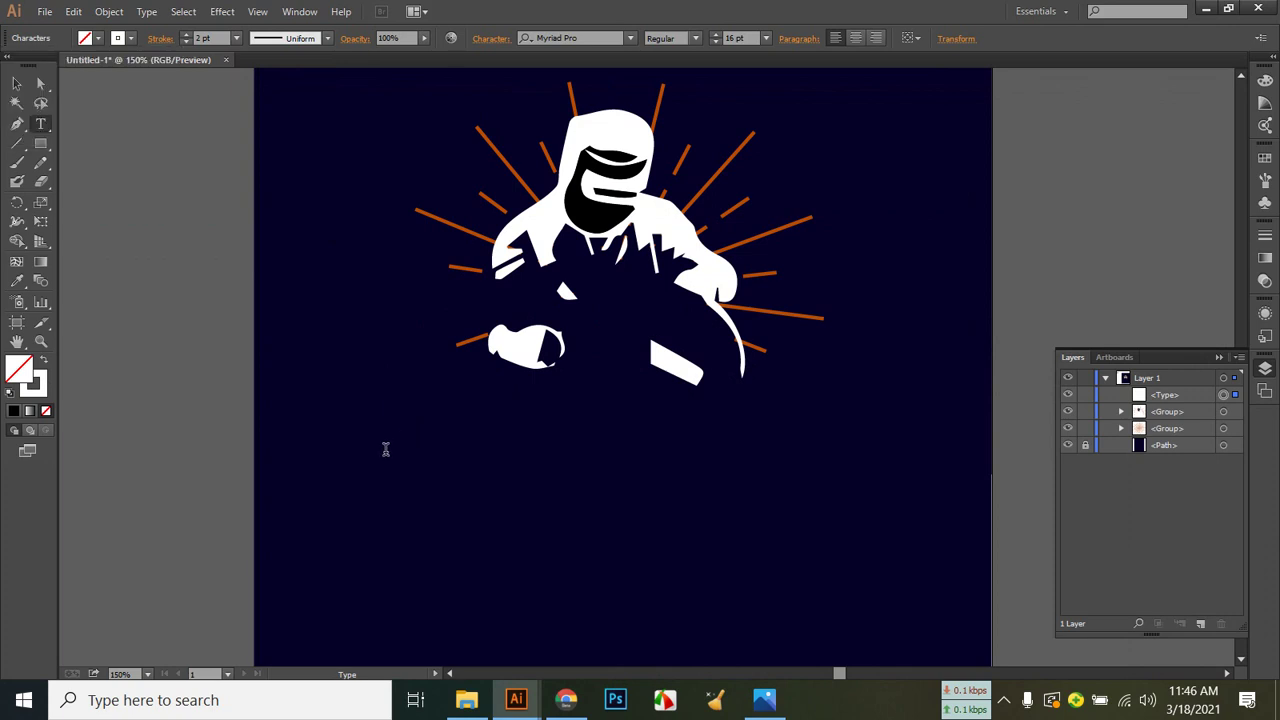
Set the text's font to MS Reference Sans Serif at 20 pt.
left_click(714, 34)
left_click(632, 40)
left_click(671, 184)
Write "ITS A POST APOCALTYPRE" below the welder, consulting the reference T-shirt image for the wording.
type("I")
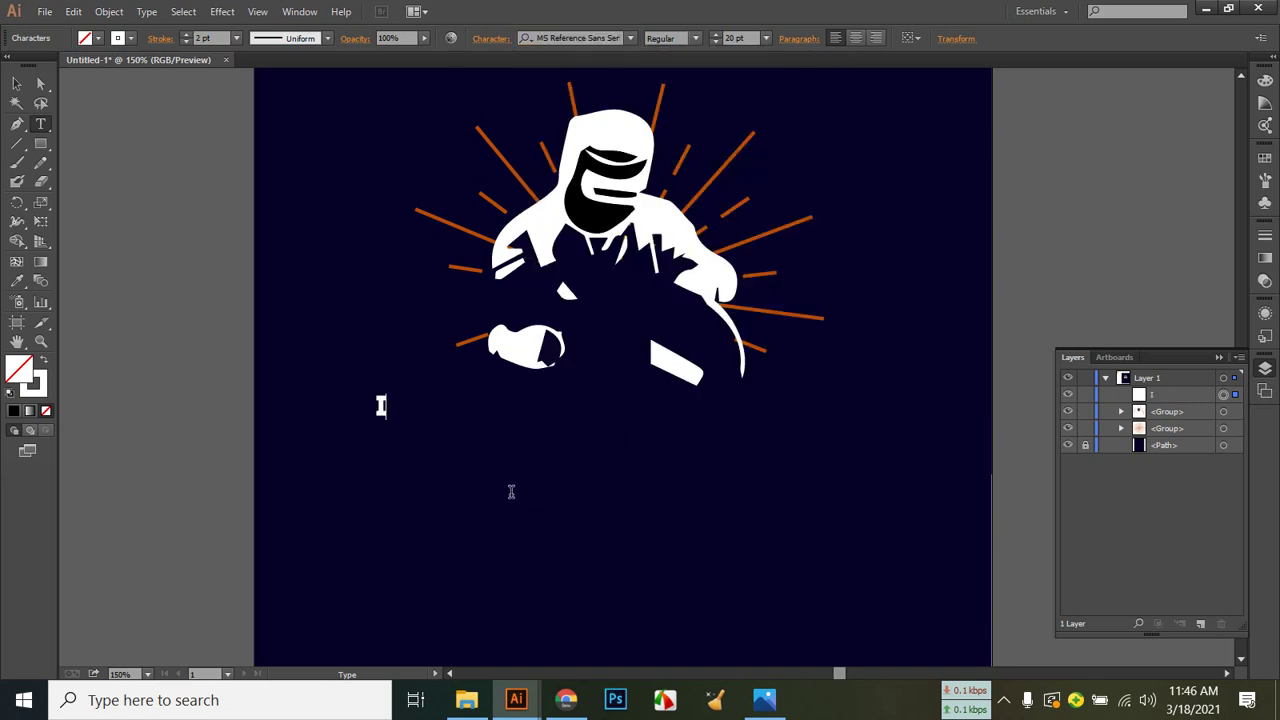
type("TS A POST")
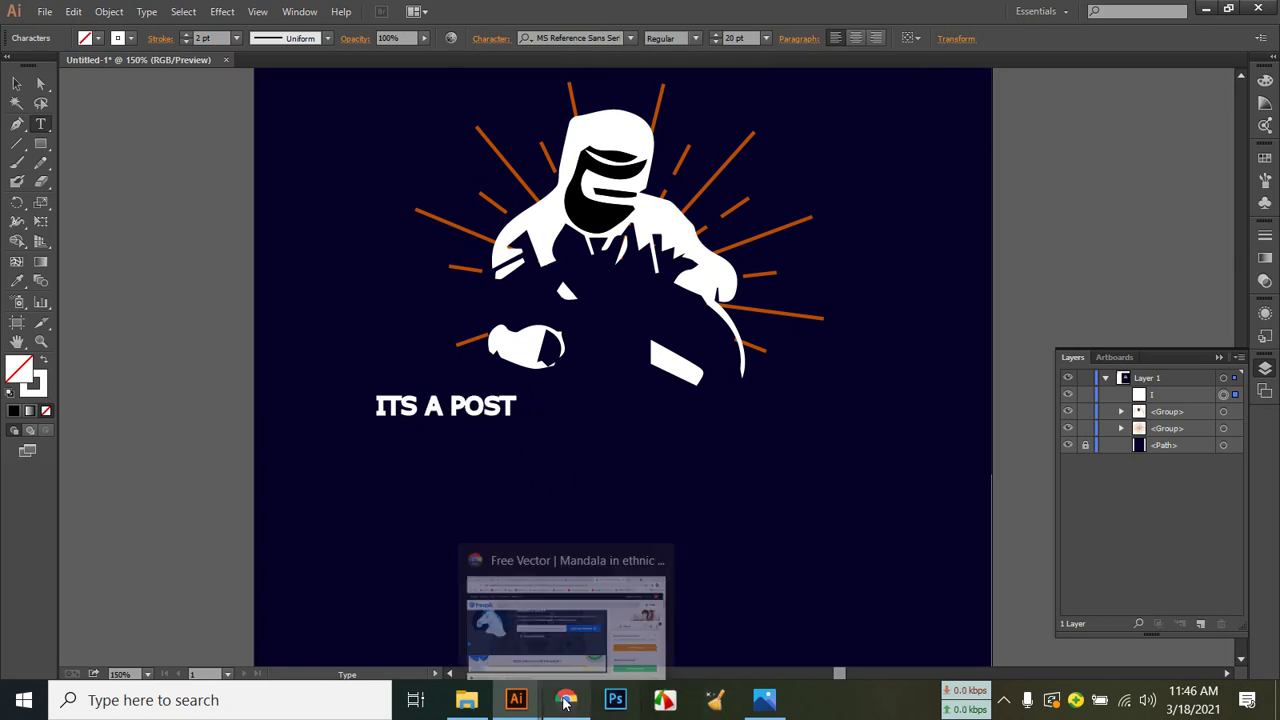
mouse_move(516, 700)
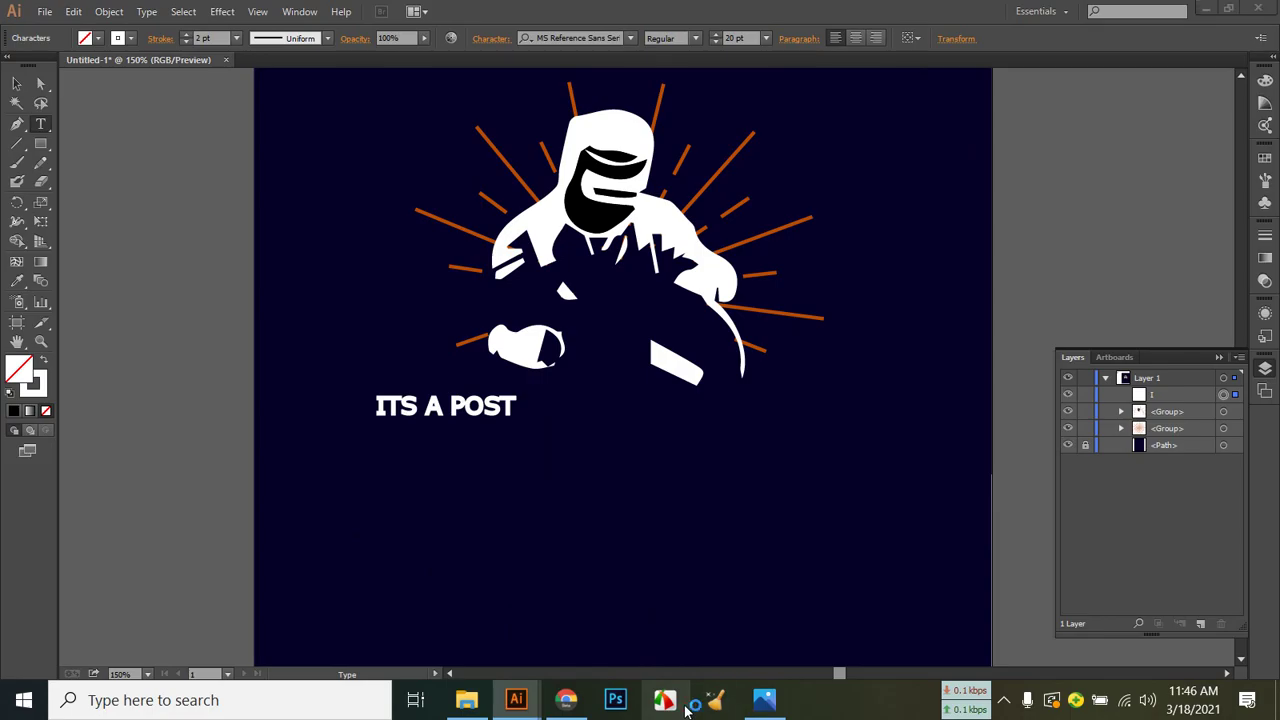
left_click(757, 704)
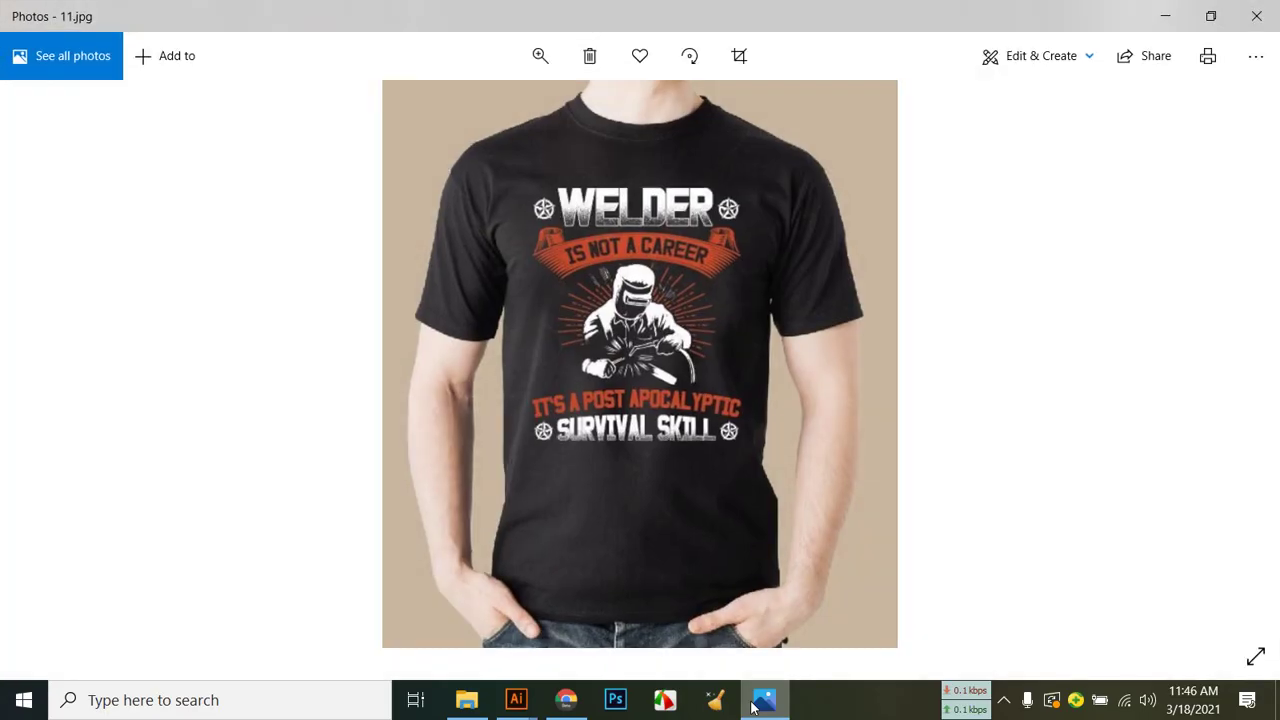
left_click(757, 704)
type("APO")
type("CALTYPRE")
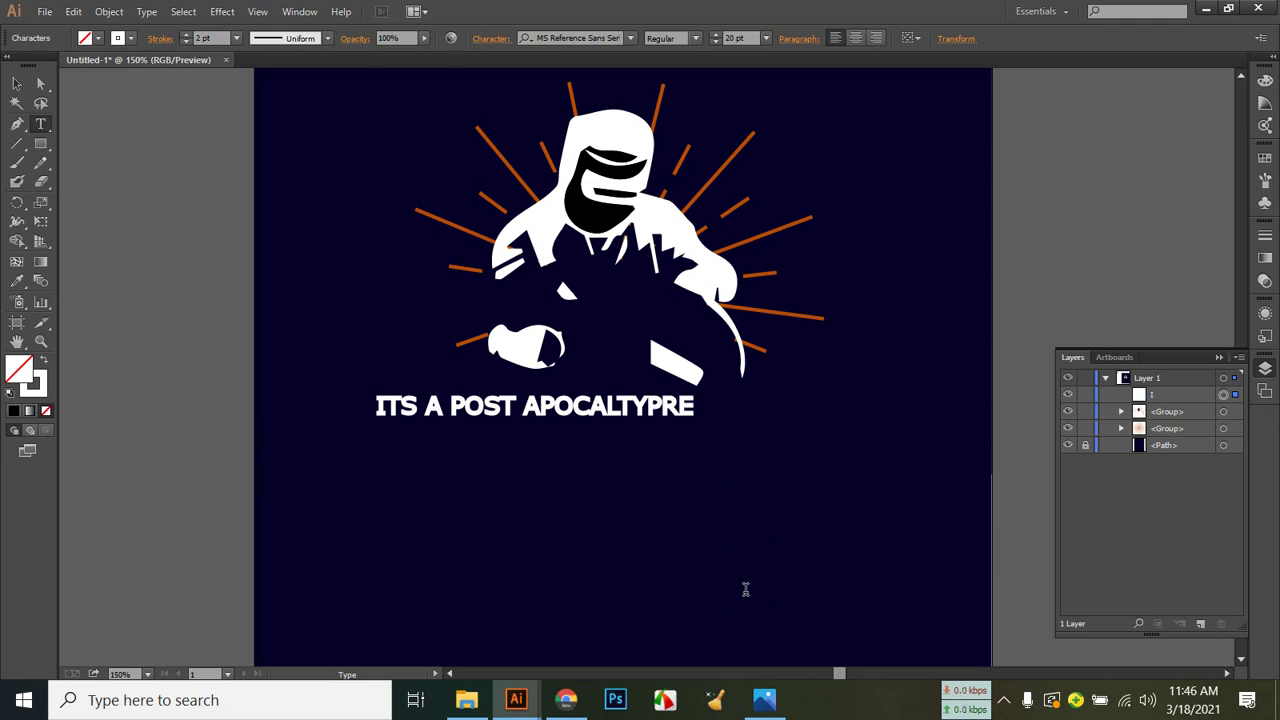
Select the whole slogan line and try successive fonts from Niagara Engraved and Onyx through Palatino Linotype.
left_click_drag(712, 405, 266, 394)
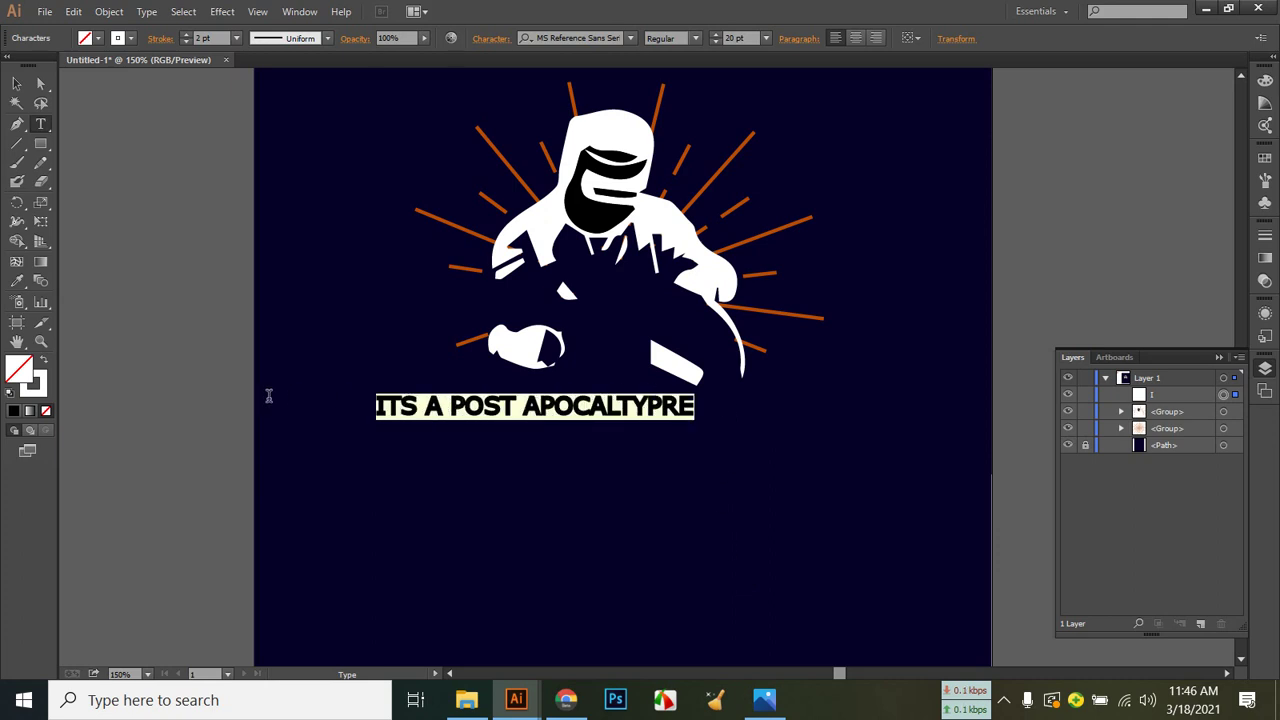
left_click(609, 37)
key("Down")
key("Down")
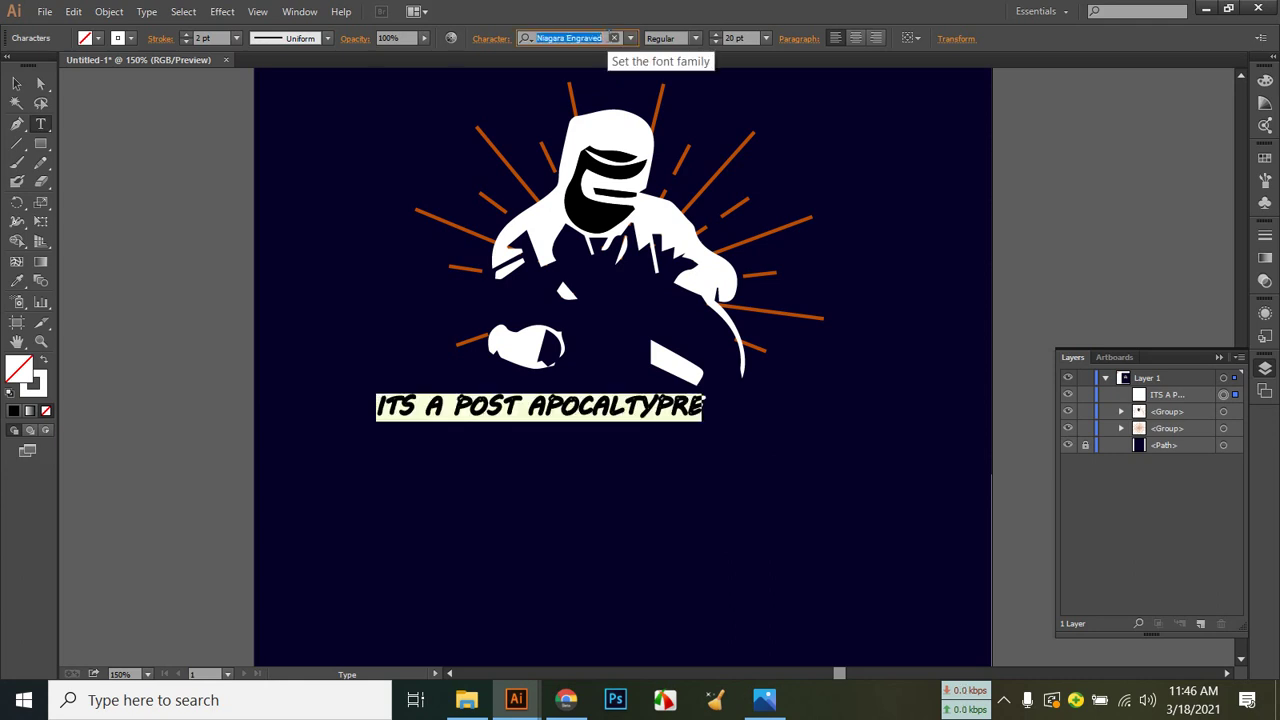
key("Down")
key("Down")
key("Down")
key("Down")
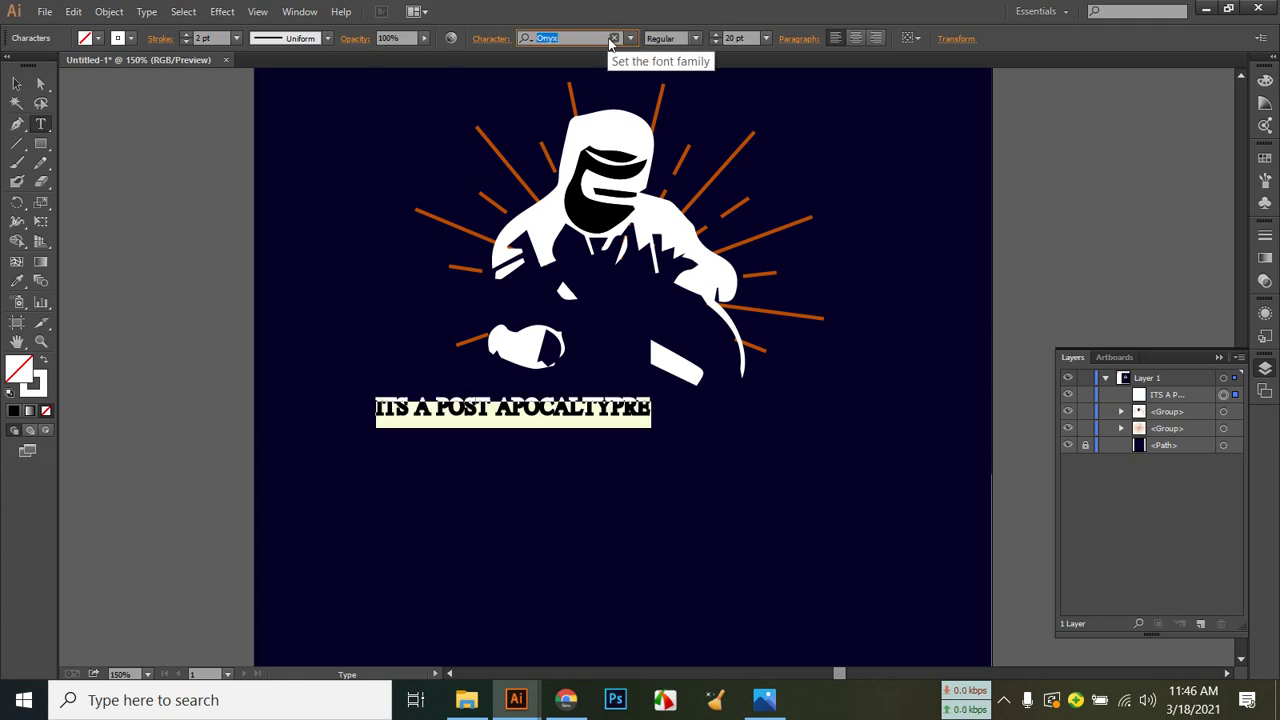
key("Down")
key("Down")
key("Down")
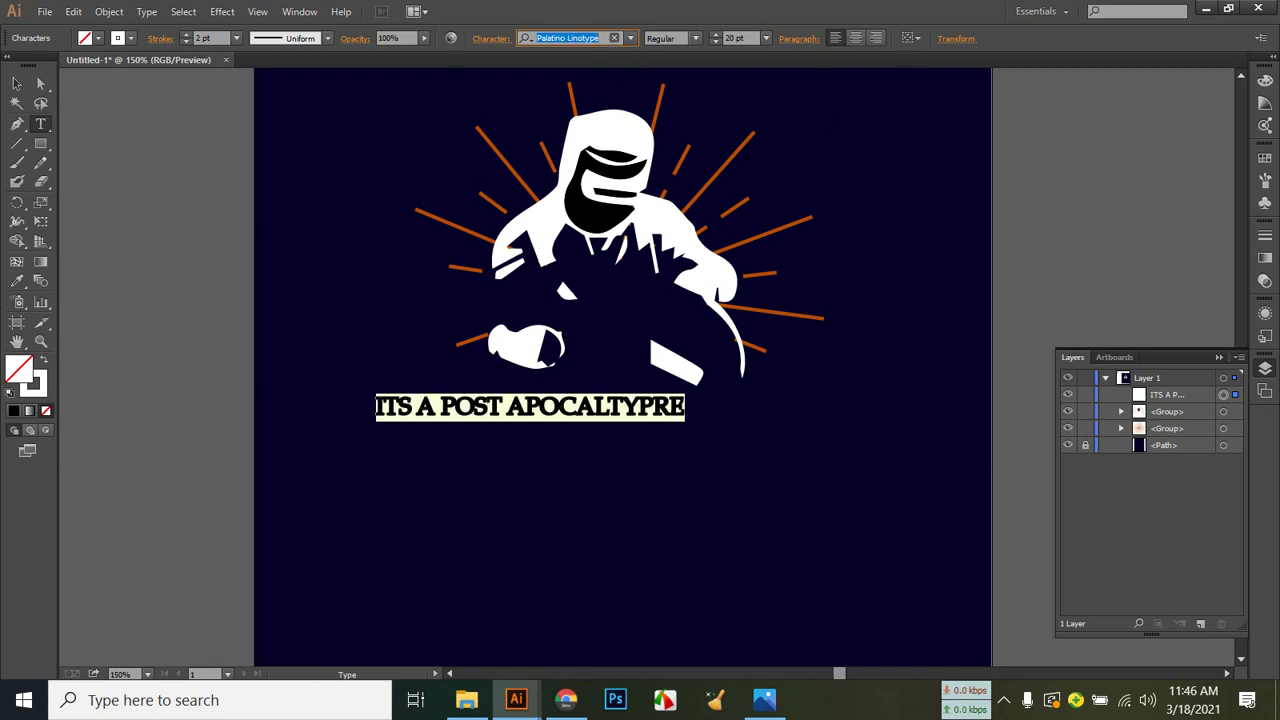
Compare the lettering with the reference T-shirt image and try the ParashGMJ font on the slogan.
left_click(768, 704)
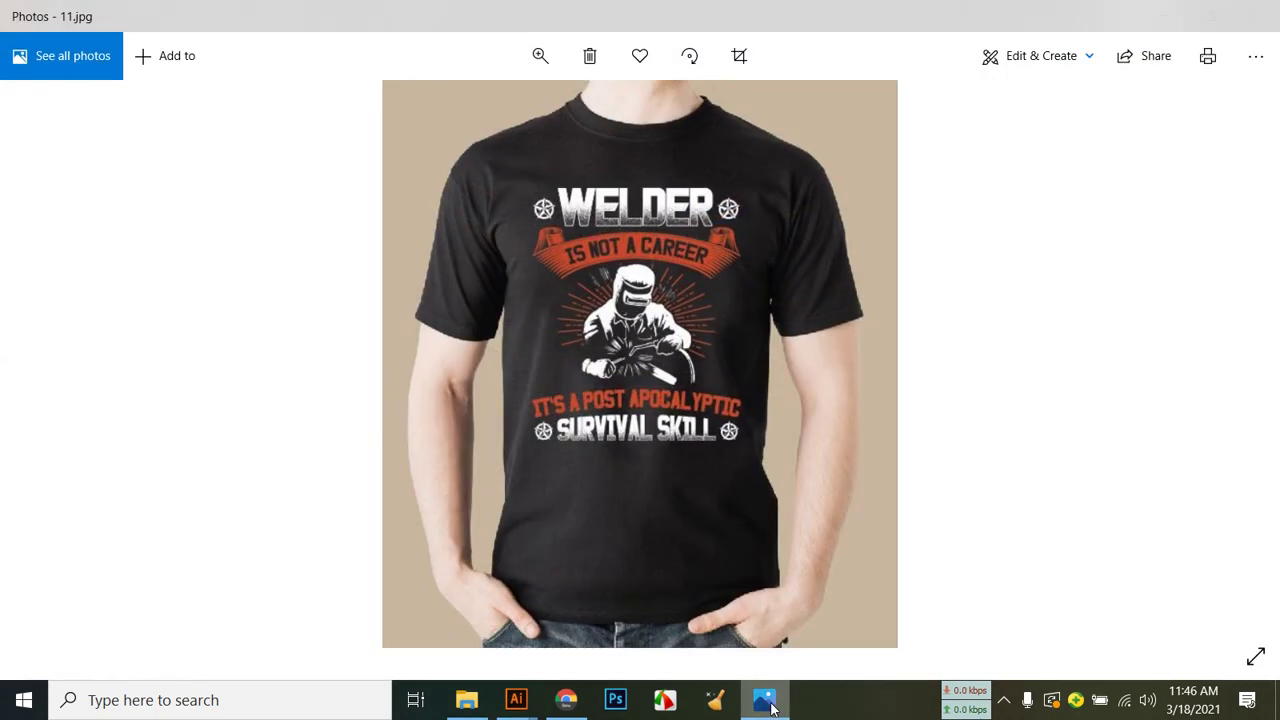
left_click(766, 702)
scroll(575, 40, "down", 2)
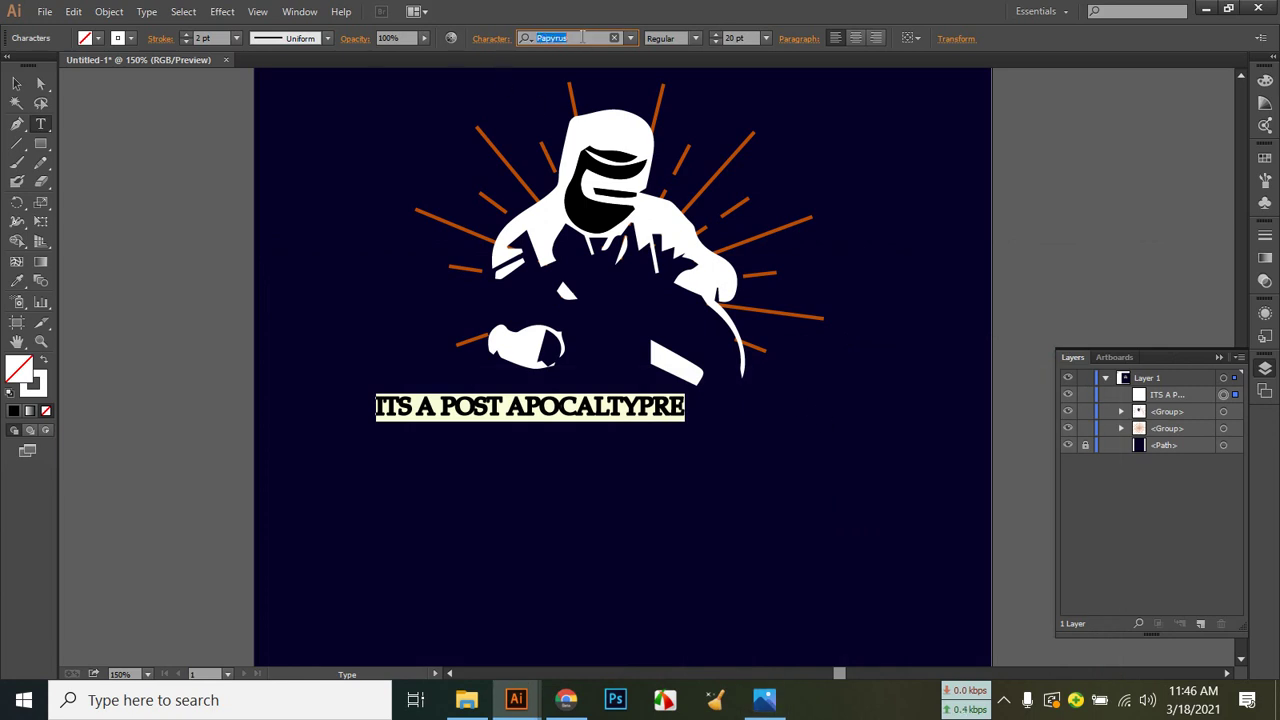
scroll(575, 40, "down", 1)
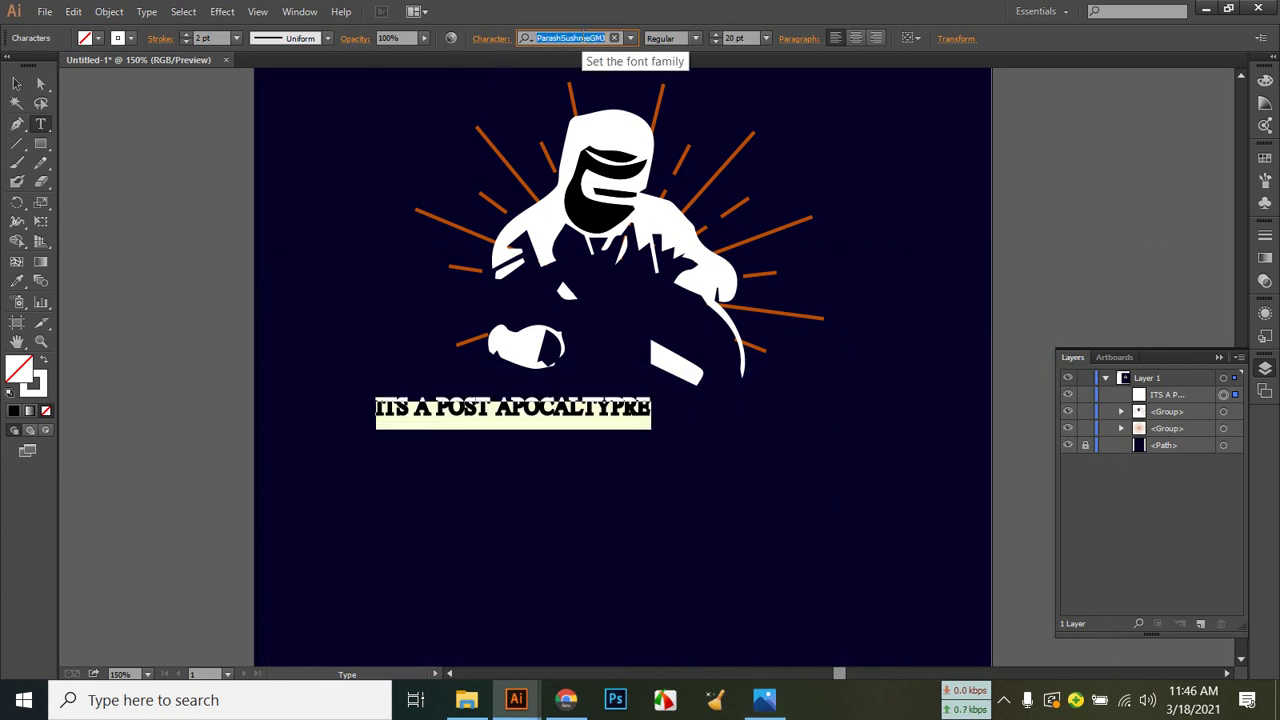
left_click(630, 40)
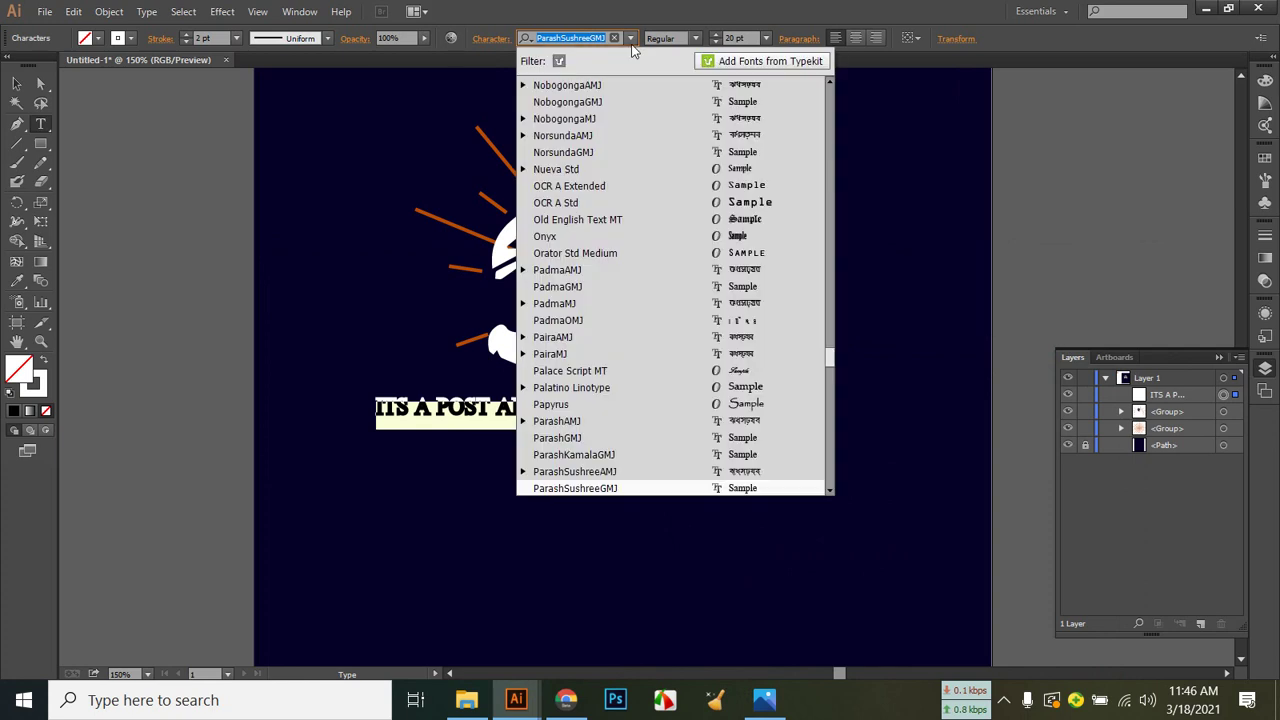
left_click(779, 438)
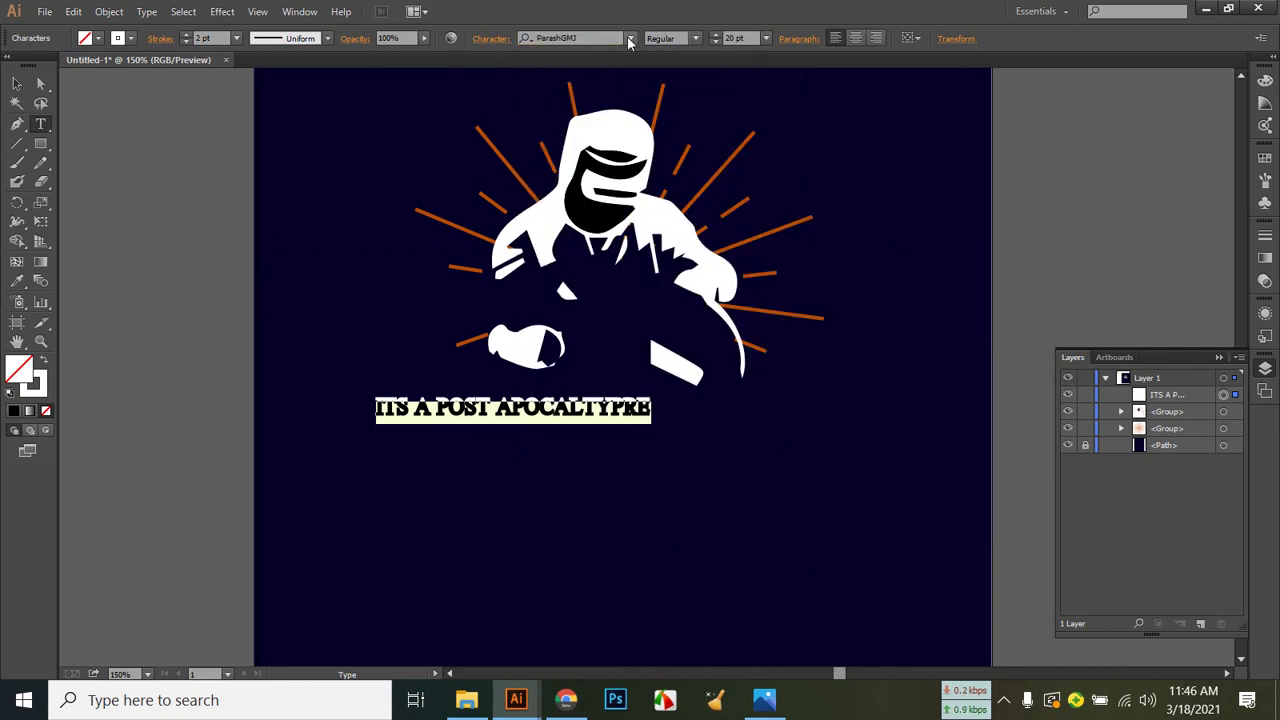
Look further down the font list and try RinkiySushreeGMJ on the slogan.
left_click(630, 38)
left_click_drag(828, 352, 830, 375)
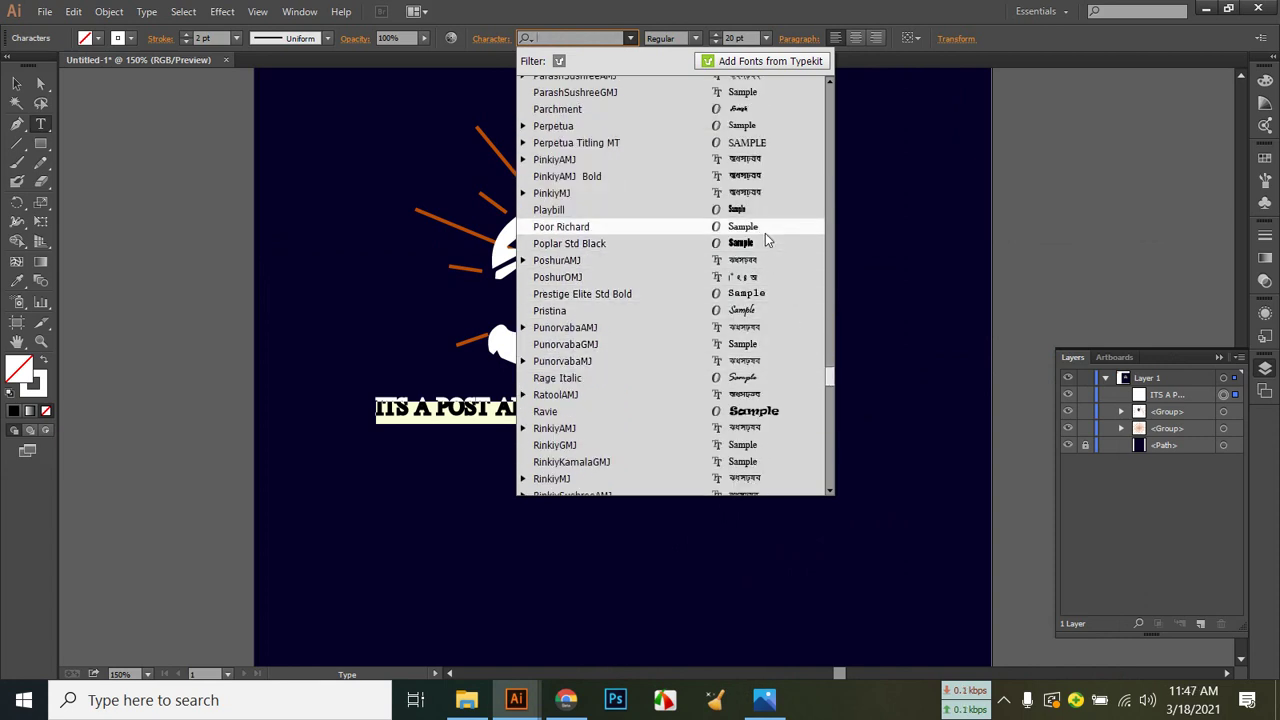
scroll(765, 233, "down", 1)
left_click(760, 460)
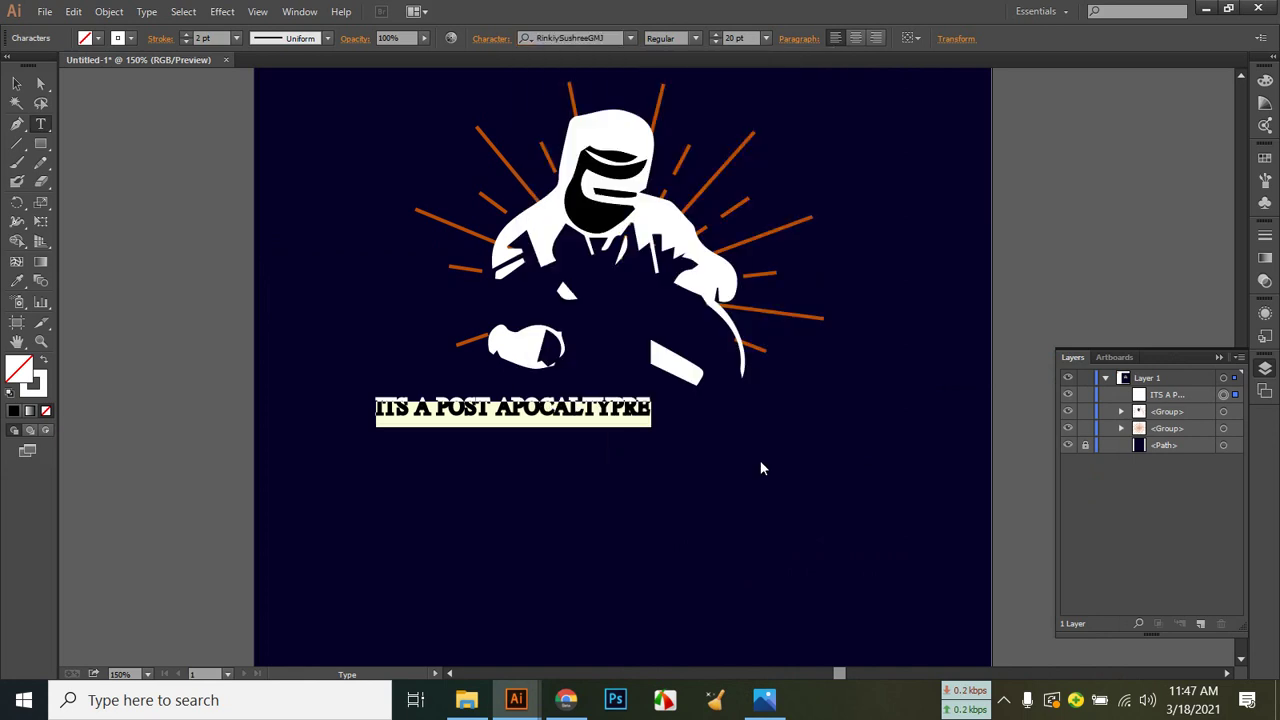
Set the slogan's font to Segoe UI Semilight.
left_click(617, 42)
key("Down")
key("Down")
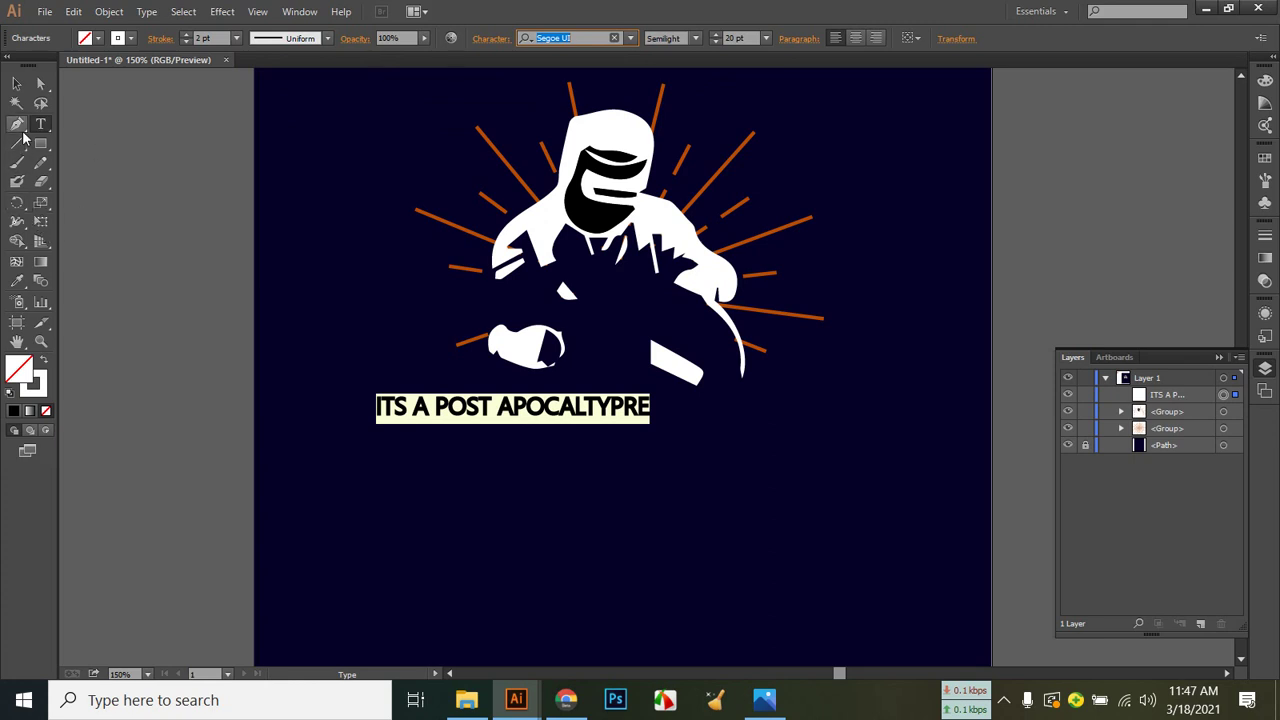
Copy the 3 pt orange stroke of a sunburst ray onto the slogan with the Eyedropper, then deselect the text.
left_click(14, 283)
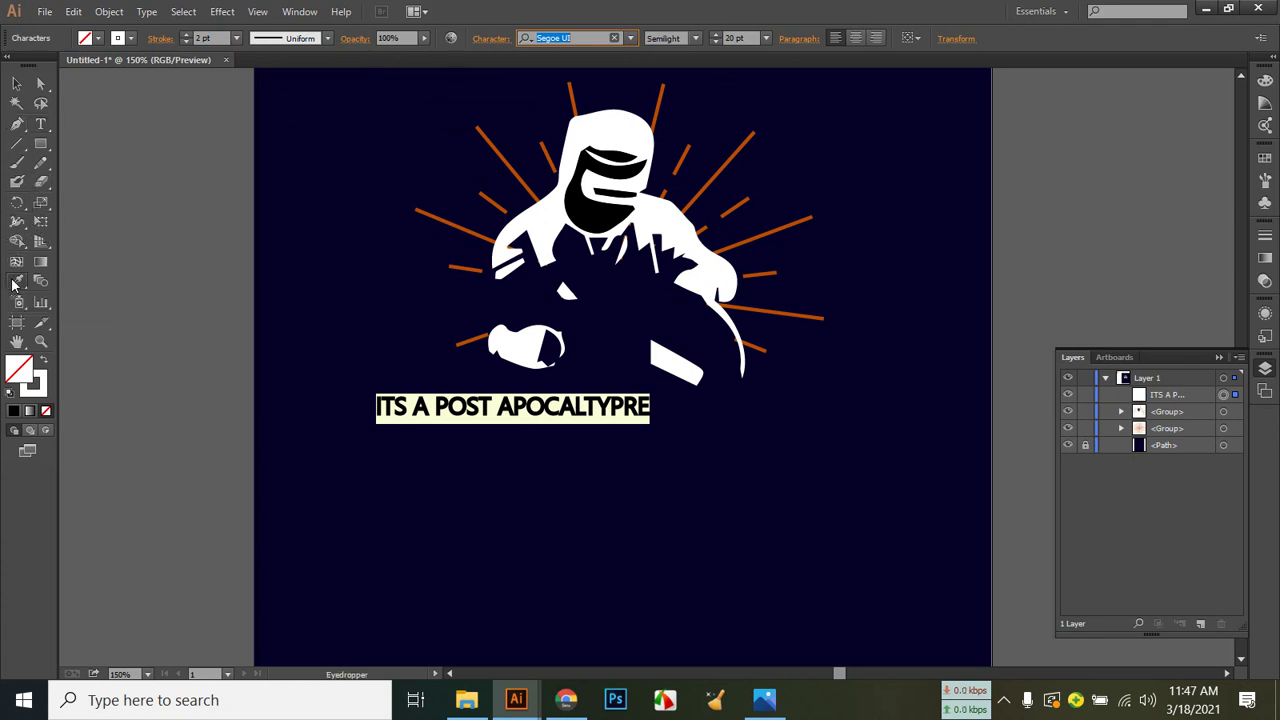
left_click(440, 219)
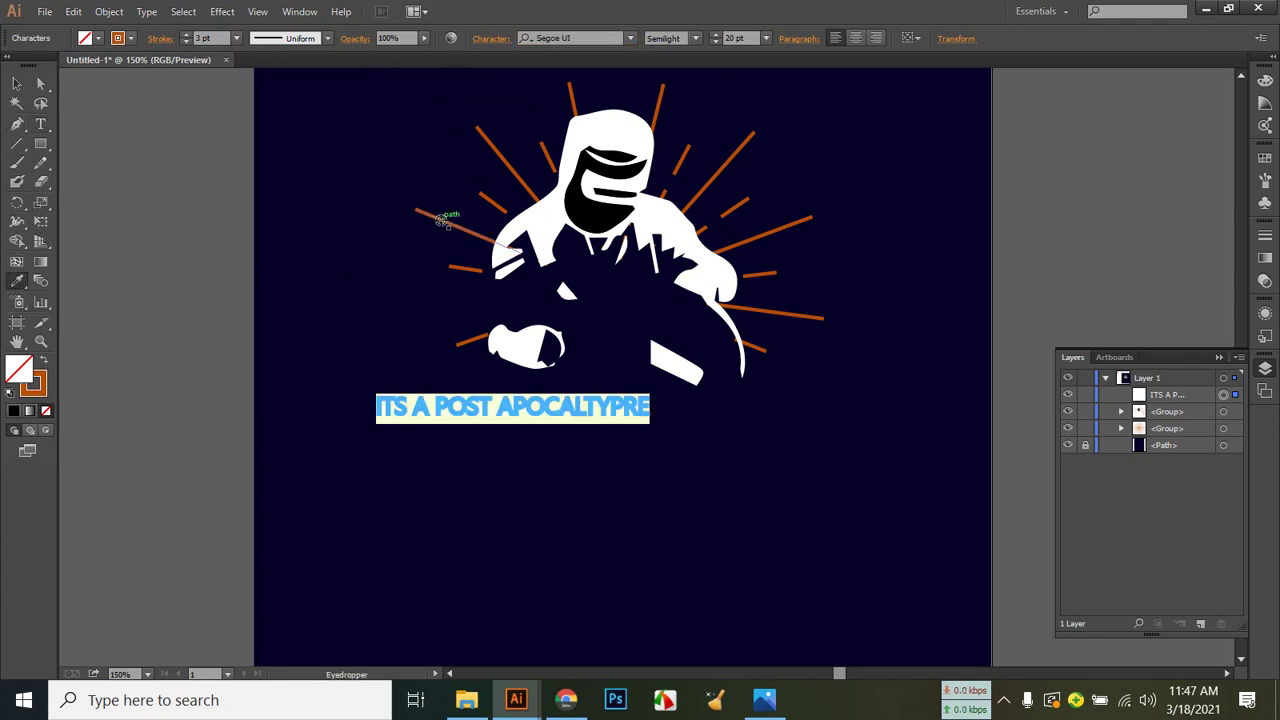
left_click(14, 86)
left_click(549, 576)
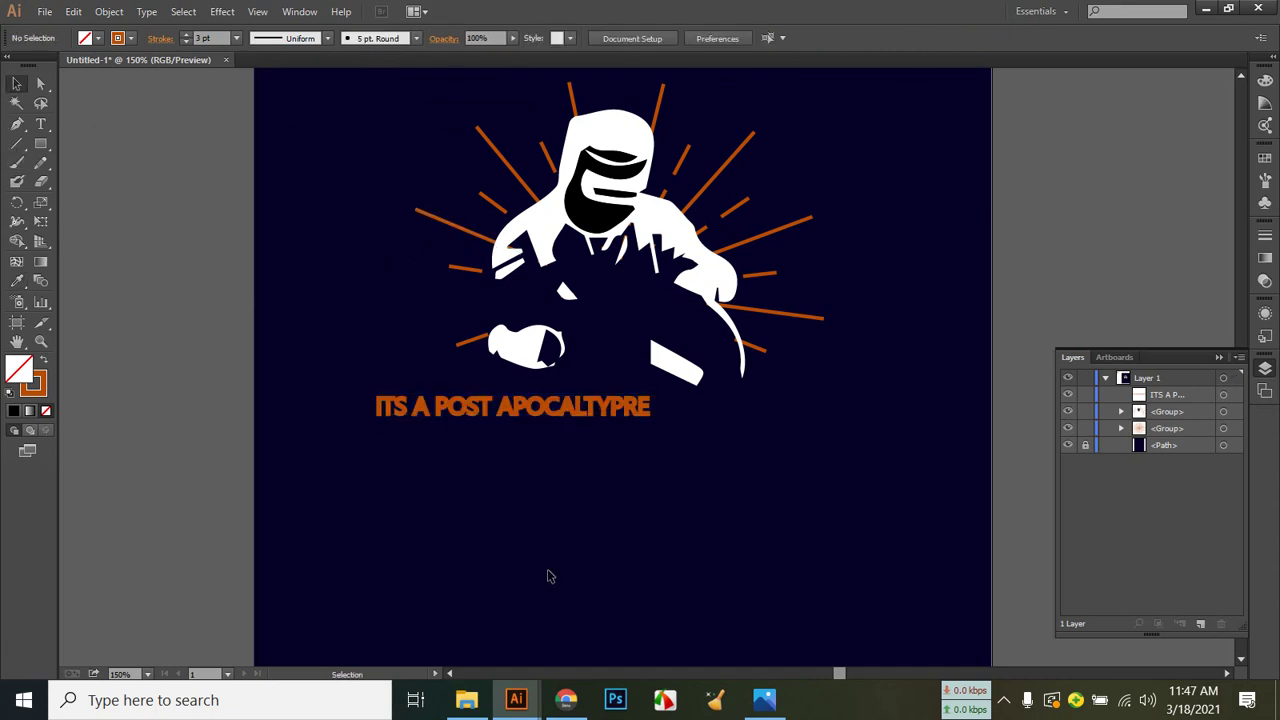
Check the reference image and change the slogan's stroke colour to the redder B52B06.
left_click(764, 700)
left_click(548, 406)
left_click(47, 383)
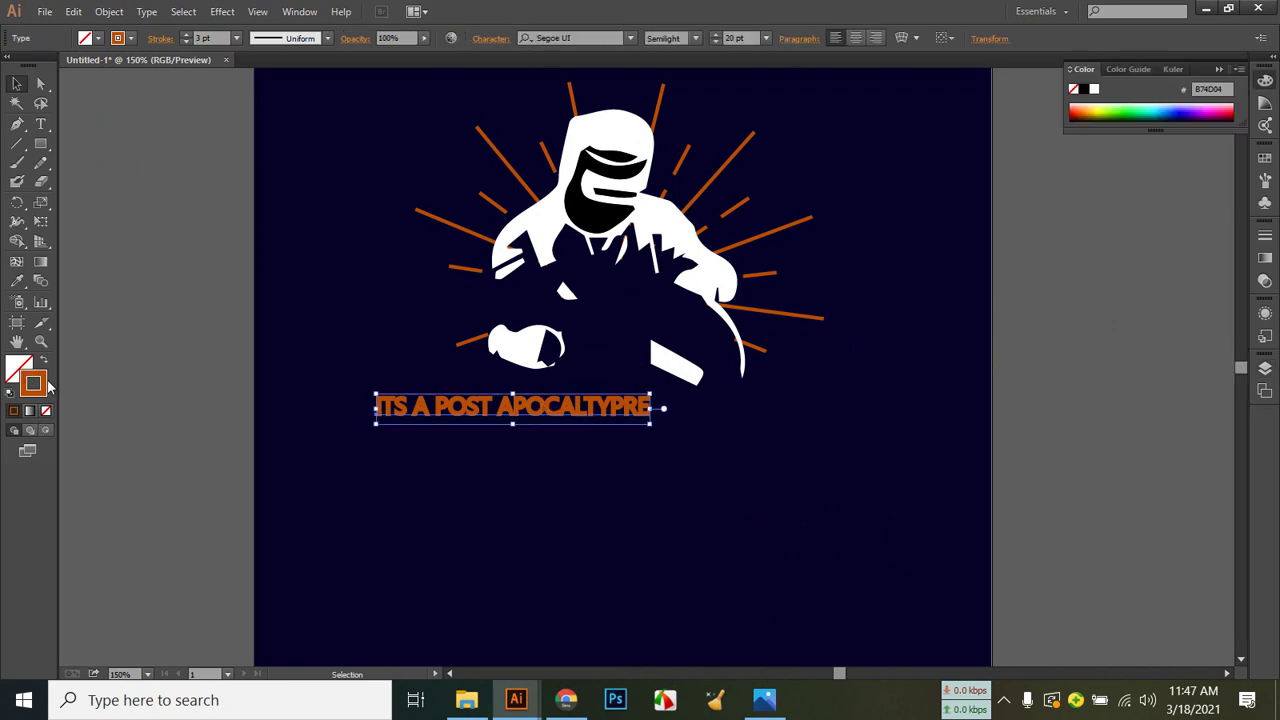
double_click(40, 386)
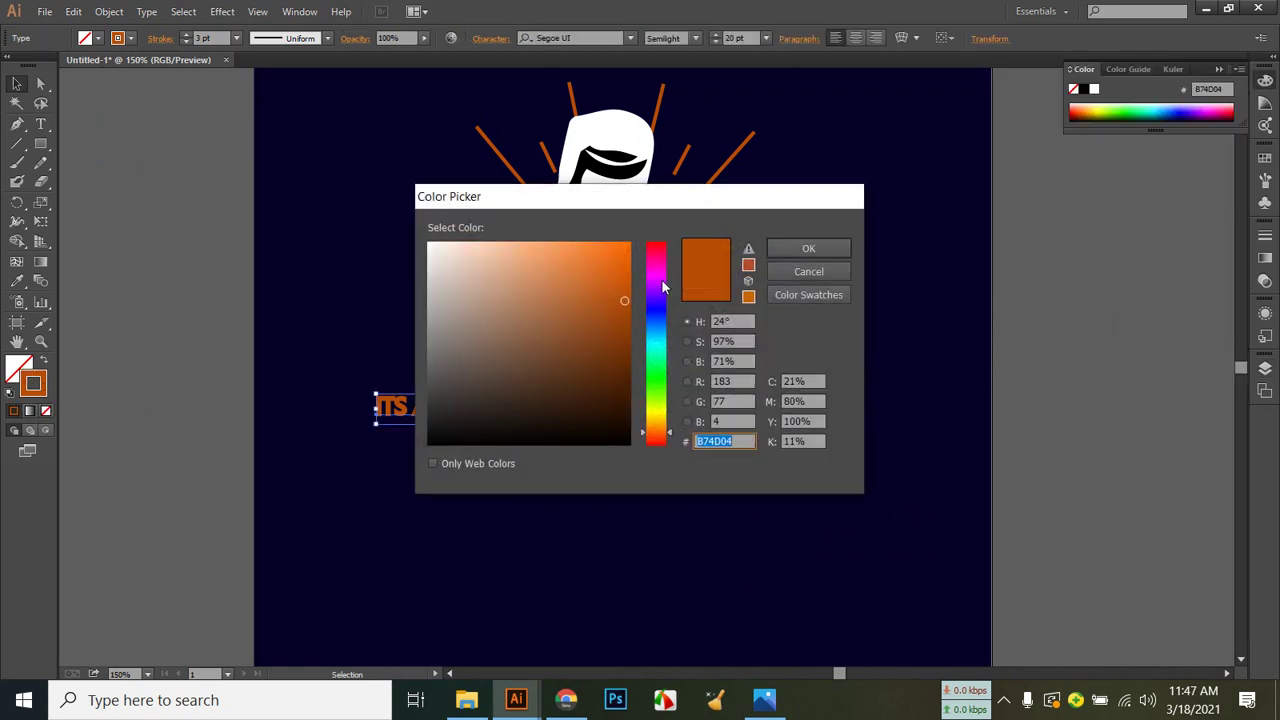
left_click(663, 438)
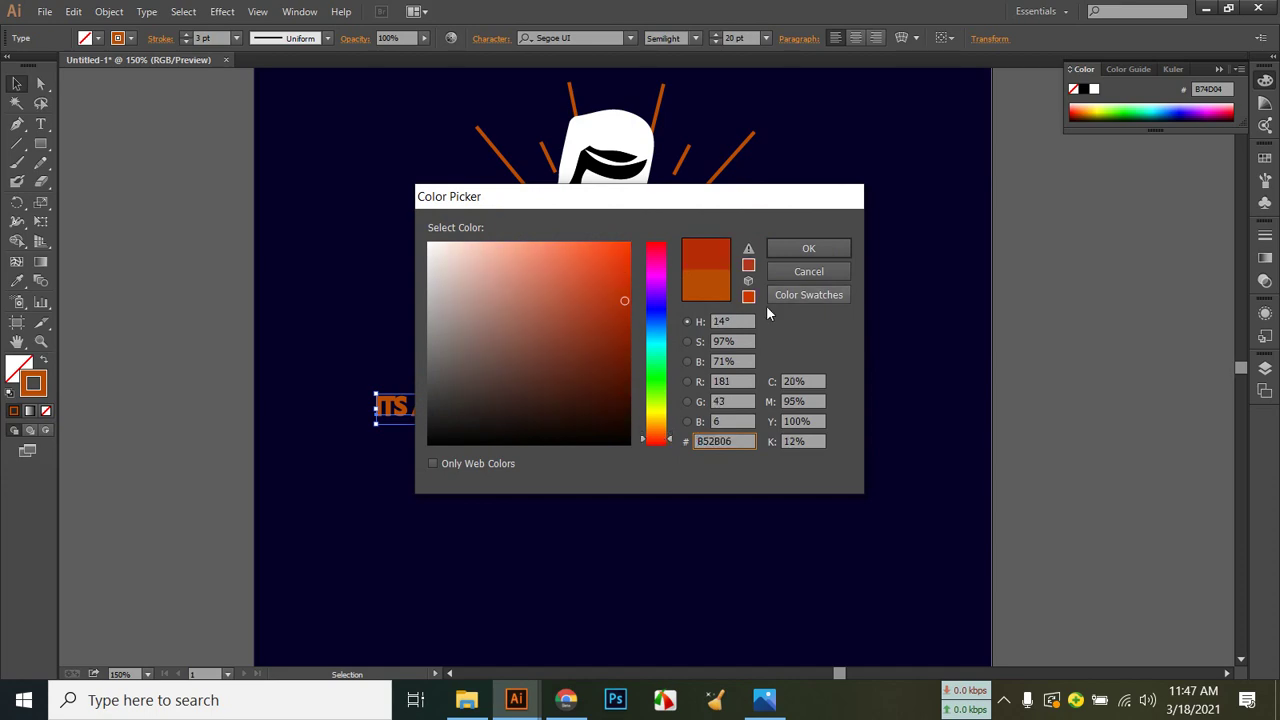
left_click(798, 250)
left_click(739, 514)
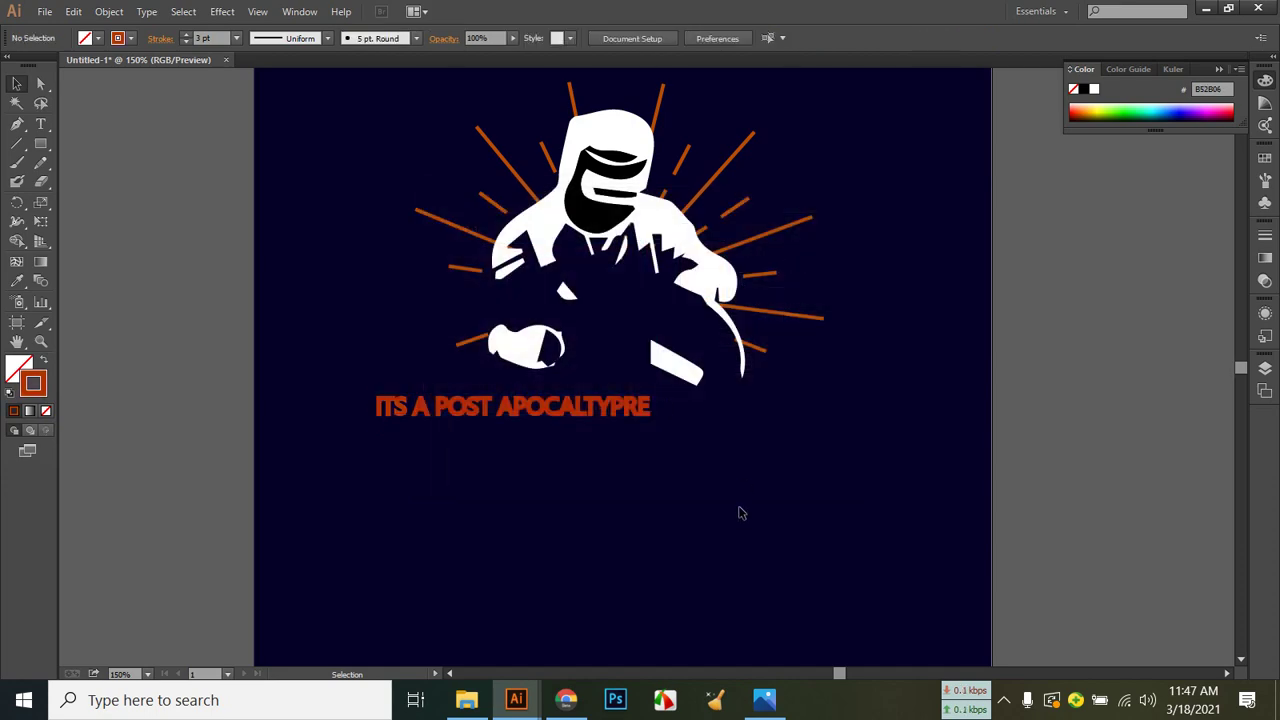
Check the reference image and try copying the slogan's red stroke onto the grouped welder artwork, then undo it.
left_click(764, 700)
left_click(764, 700)
left_click(502, 155)
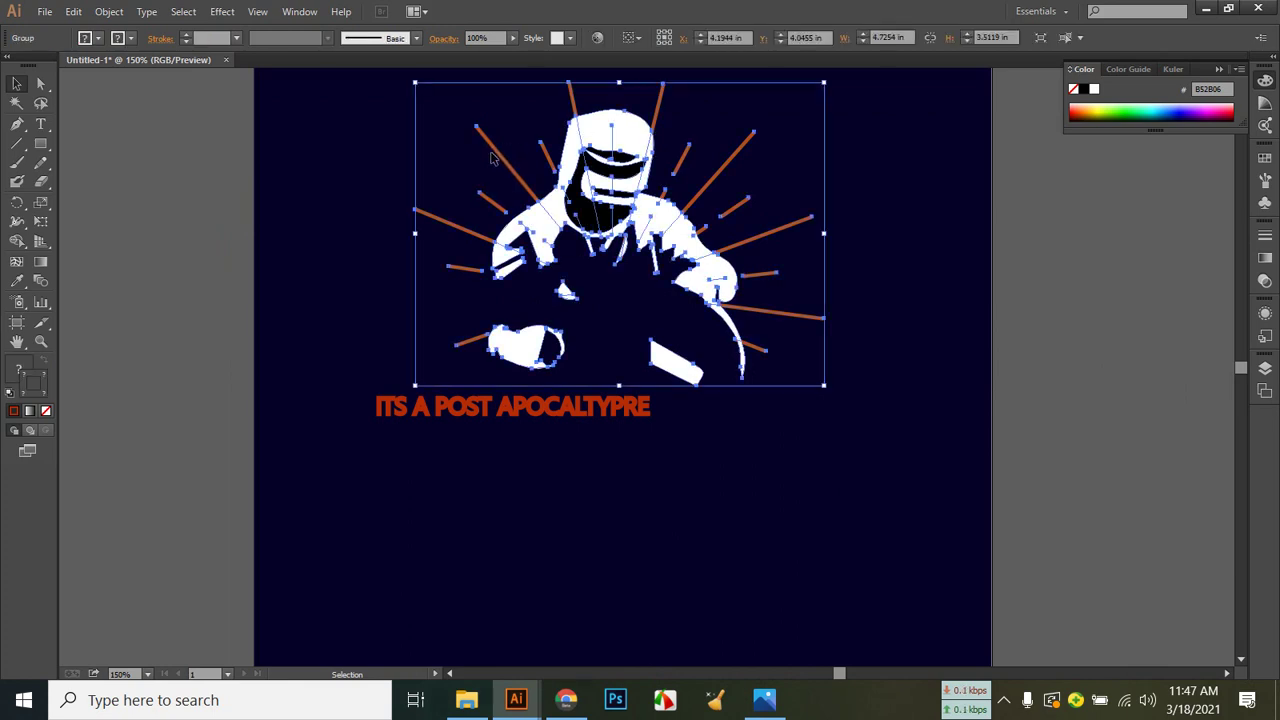
left_click(17, 281)
left_click(425, 406)
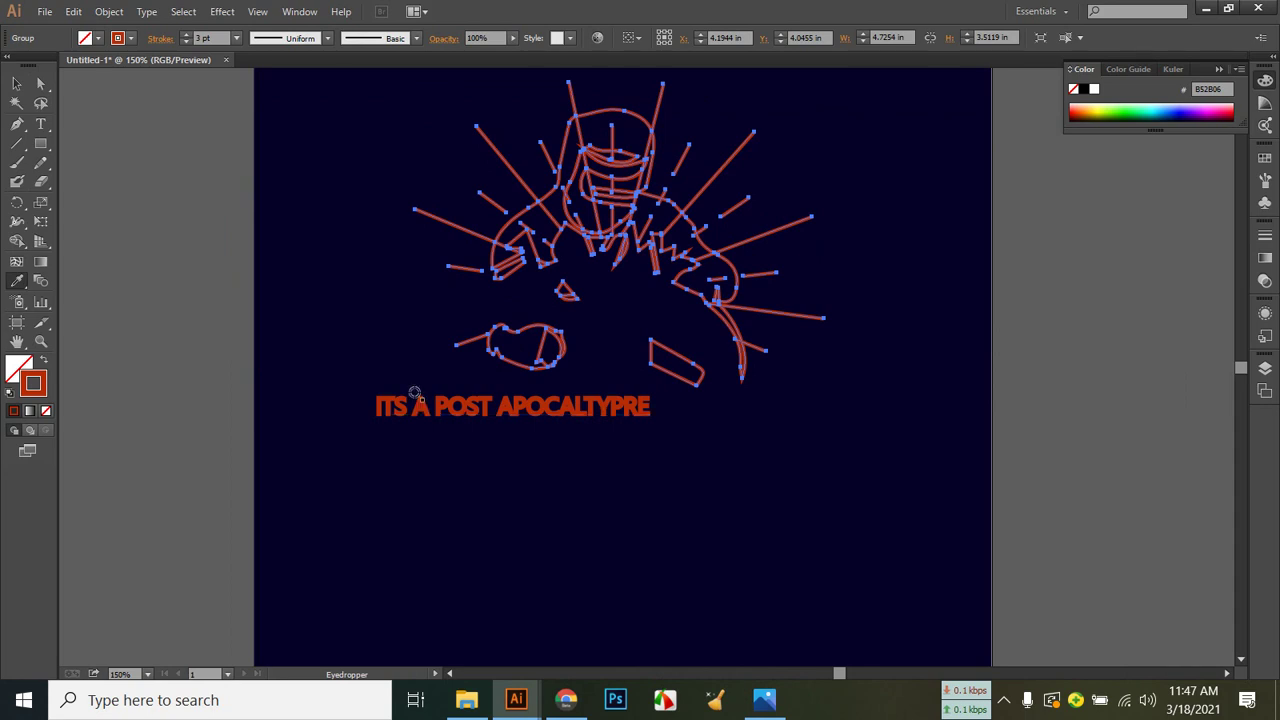
left_click(17, 84)
left_click(211, 171)
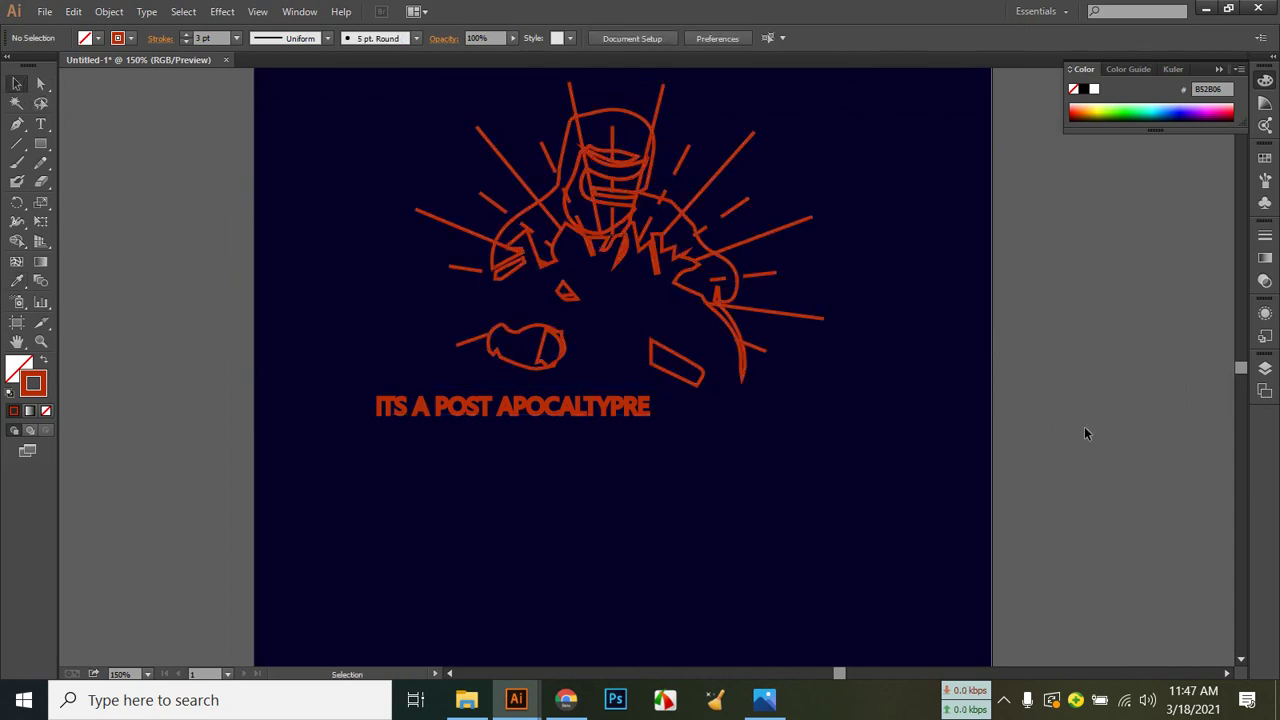
key("ctrl+z")
left_click(922, 450)
Ungroup the combined welder and sunburst artwork and select only the group of sunburst rays.
right_click(658, 227)
left_click(654, 209)
left_click(652, 207)
right_click(650, 205)
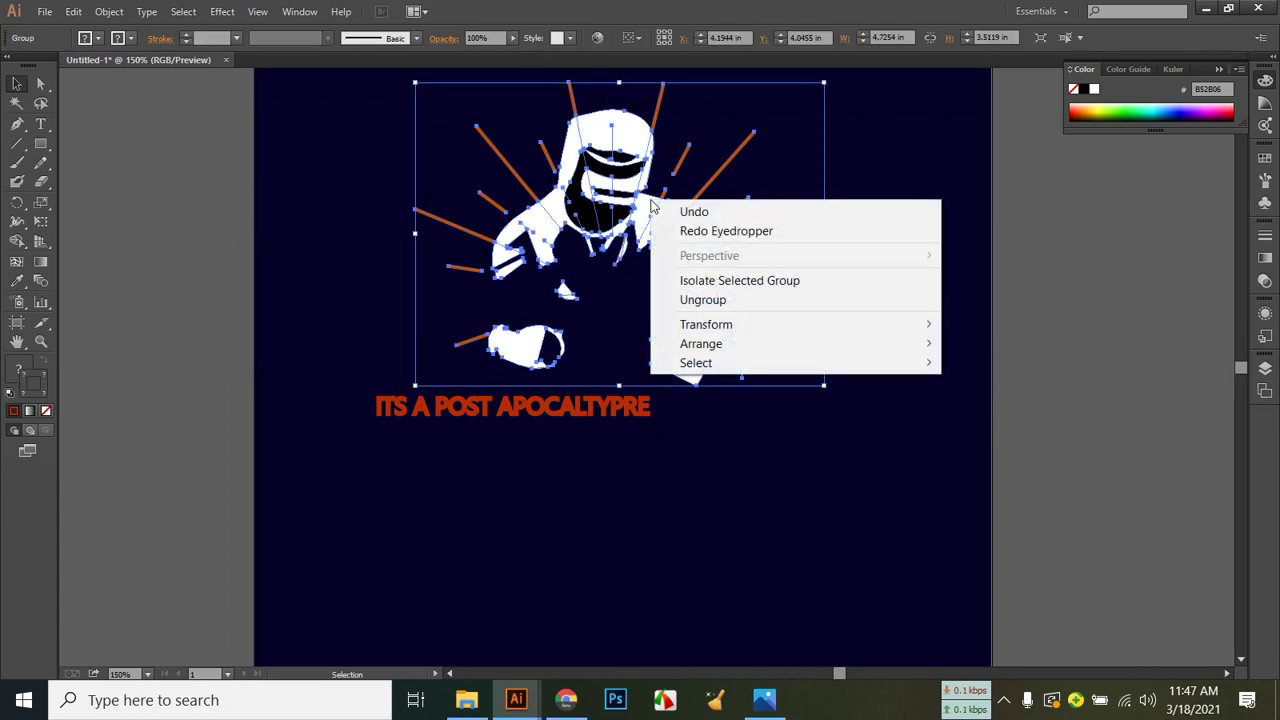
left_click(706, 301)
left_click(791, 514)
left_click(741, 200)
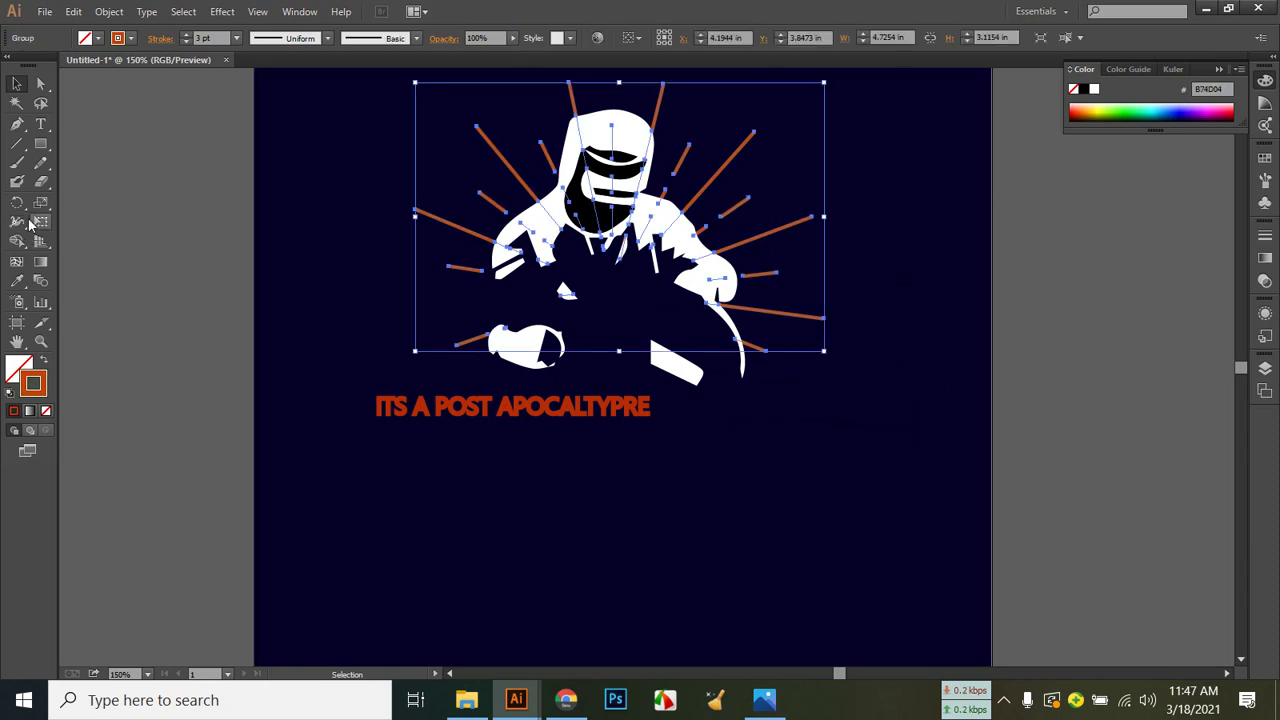
Copy the slogan's B52B06 stroke onto the sunburst rays with the Eyedropper, then deselect them.
left_click(17, 281)
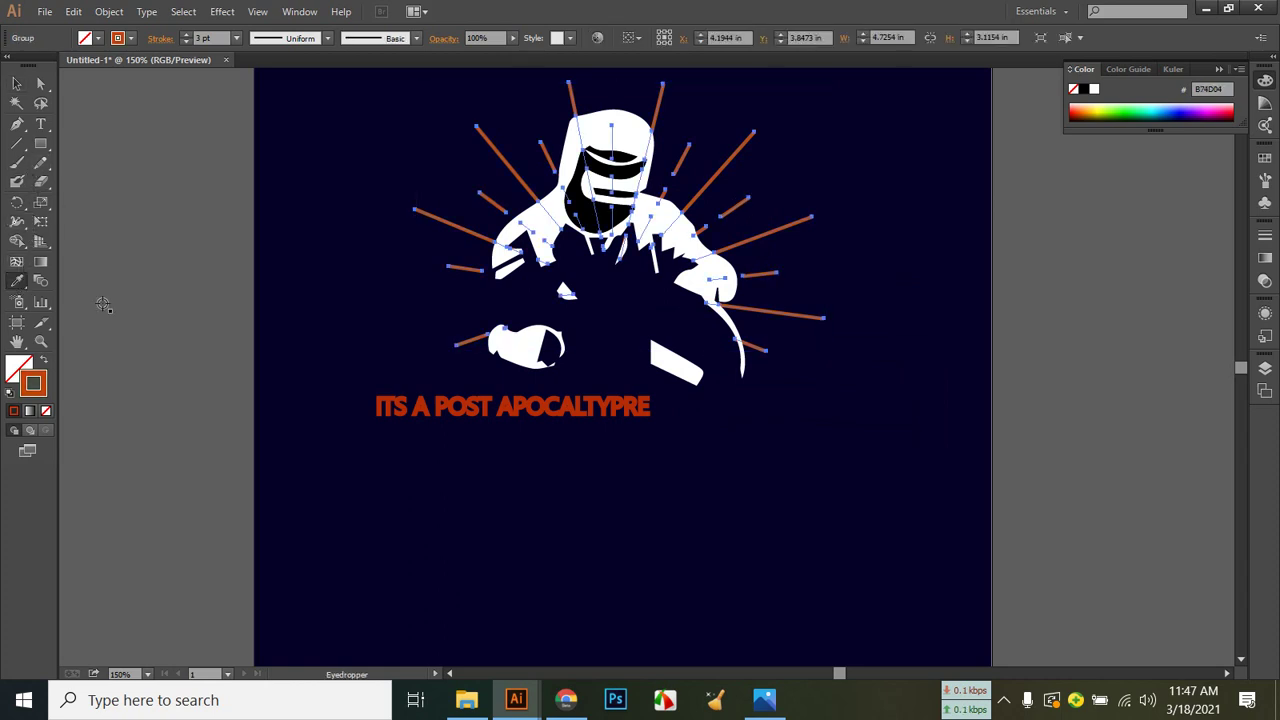
left_click(400, 405)
left_click(438, 554)
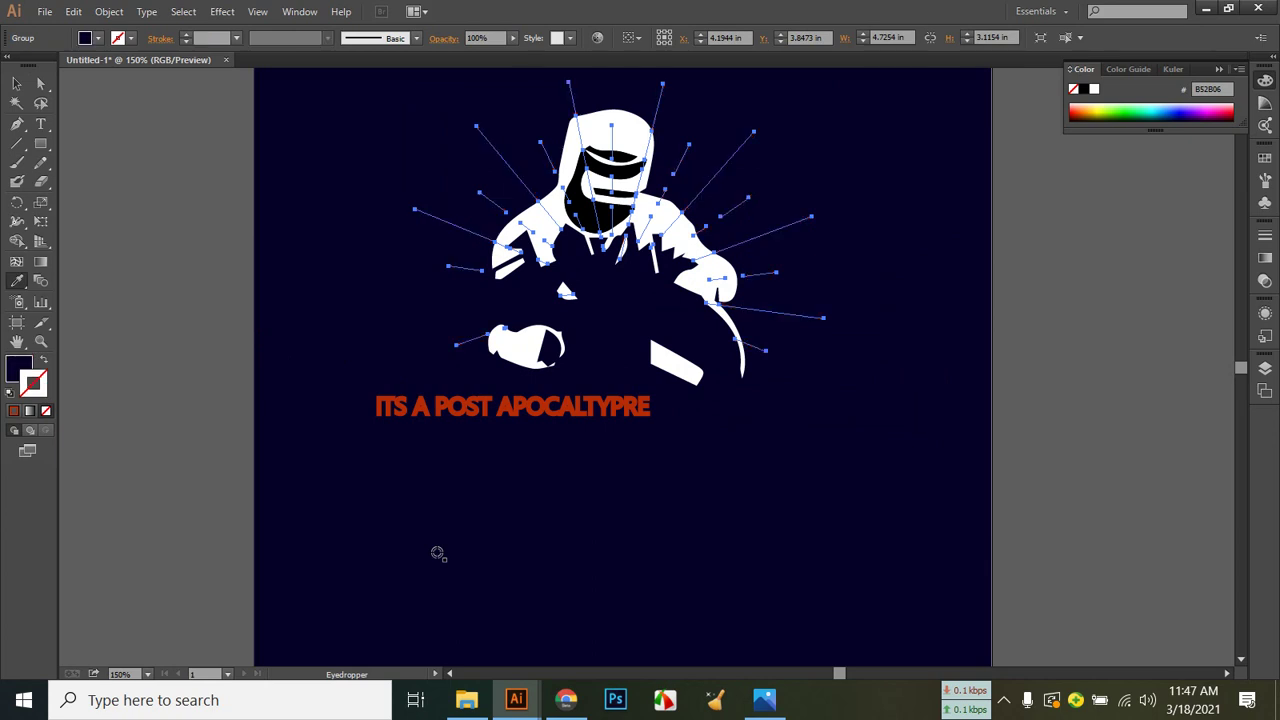
left_click(400, 405)
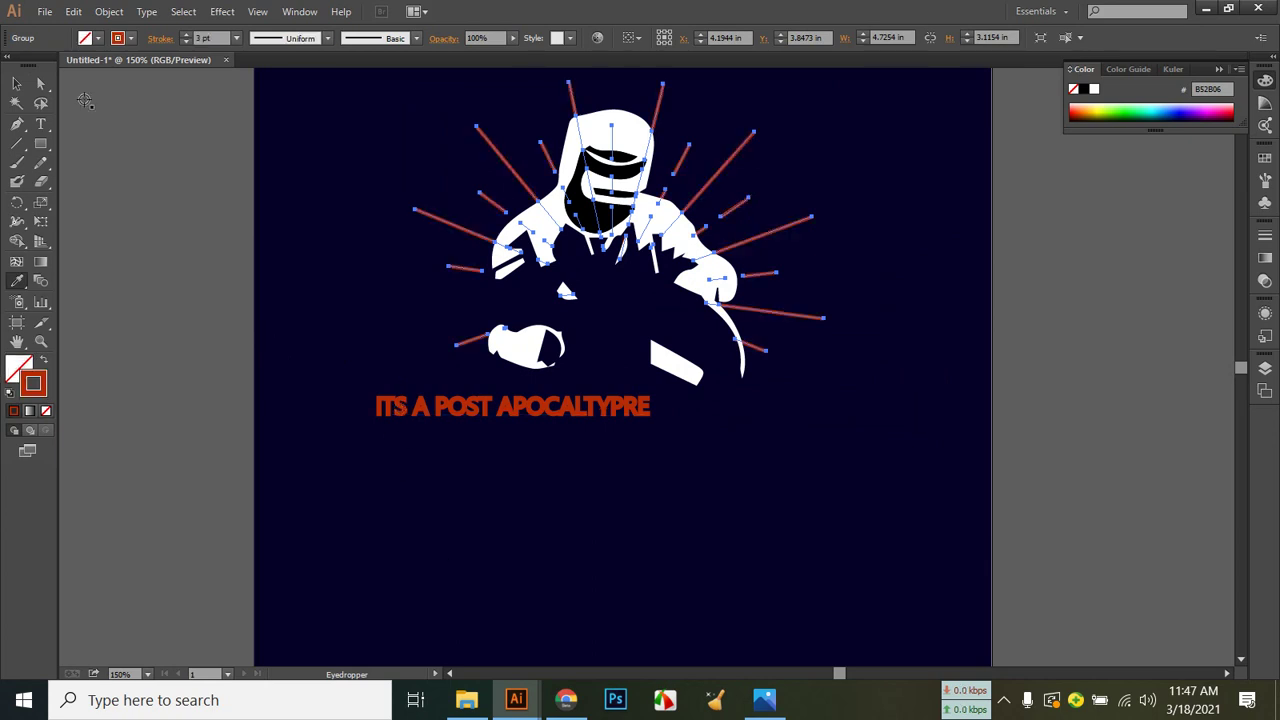
key("v")
left_click(310, 213)
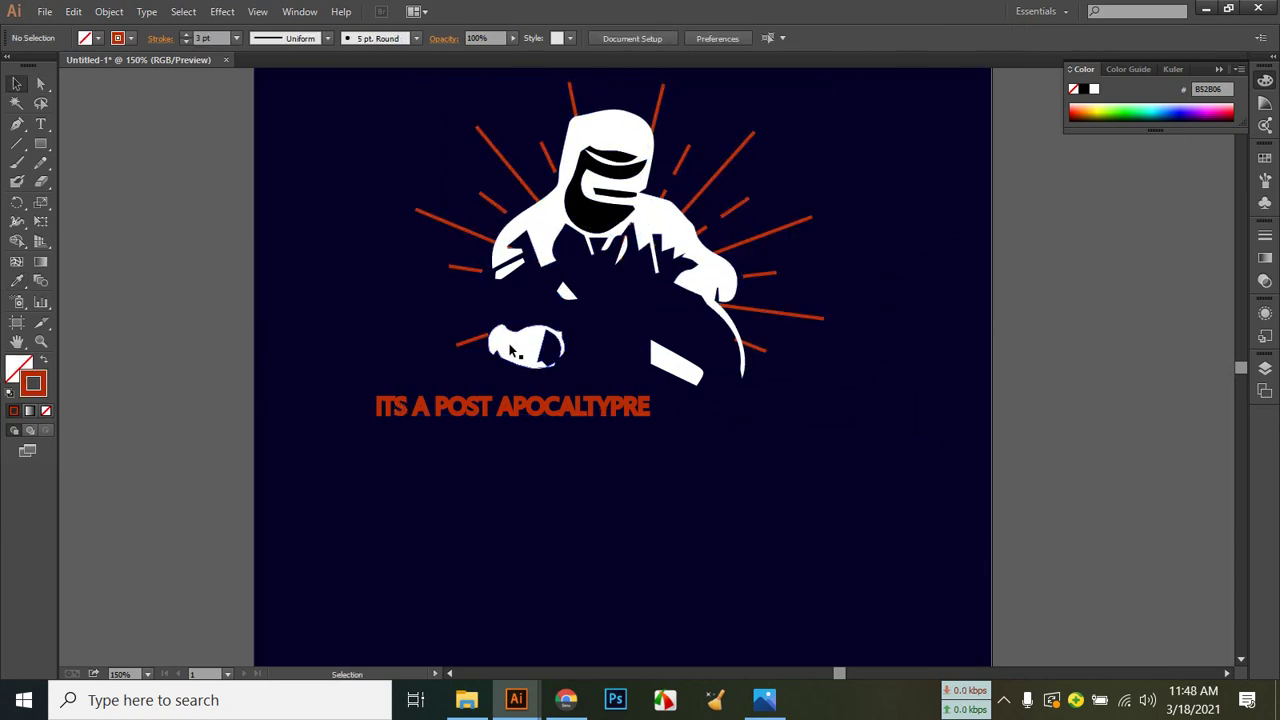
Move the slogan so it is centred beneath the welder artwork, then check the reference image.
left_click_drag(406, 125, 810, 292)
right_click(690, 240)
left_click(591, 458)
left_click_drag(580, 420, 676, 431)
left_click(771, 560)
left_click(767, 696)
left_click(767, 696)
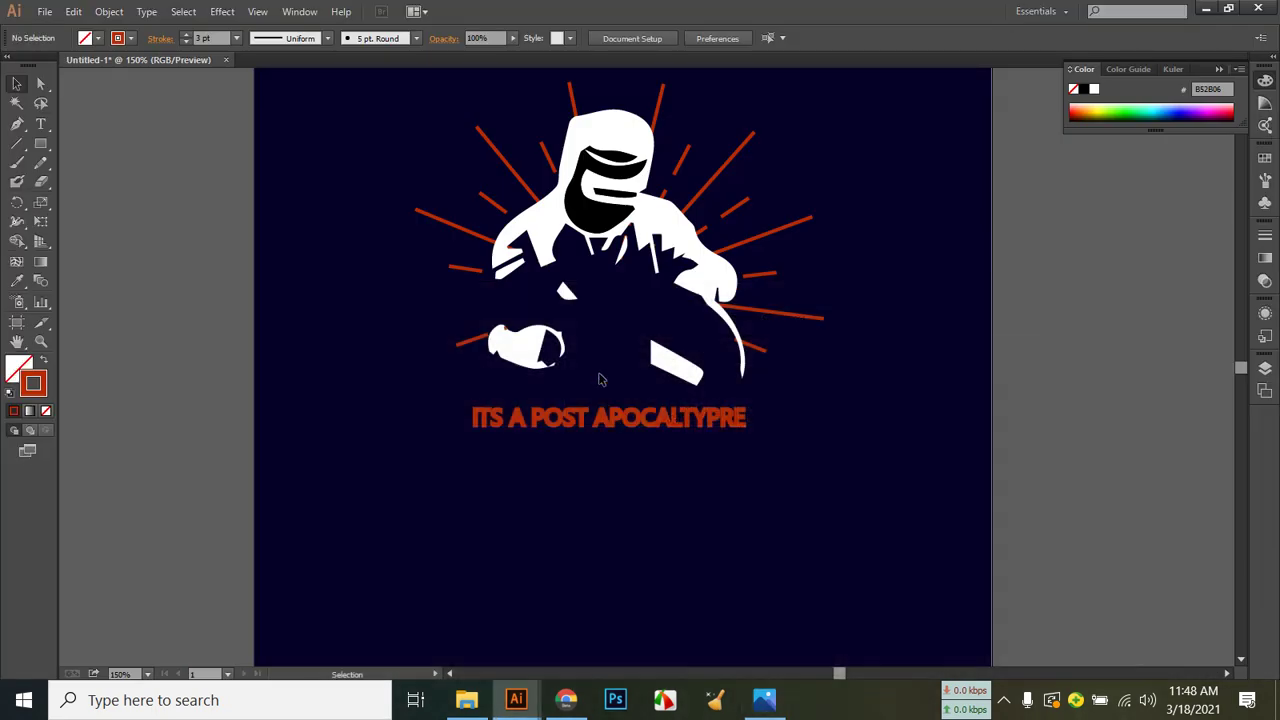
Enlarge the slogan proportionally about its centre to about 32 pt and compare it with the reference image.
left_click(742, 421)
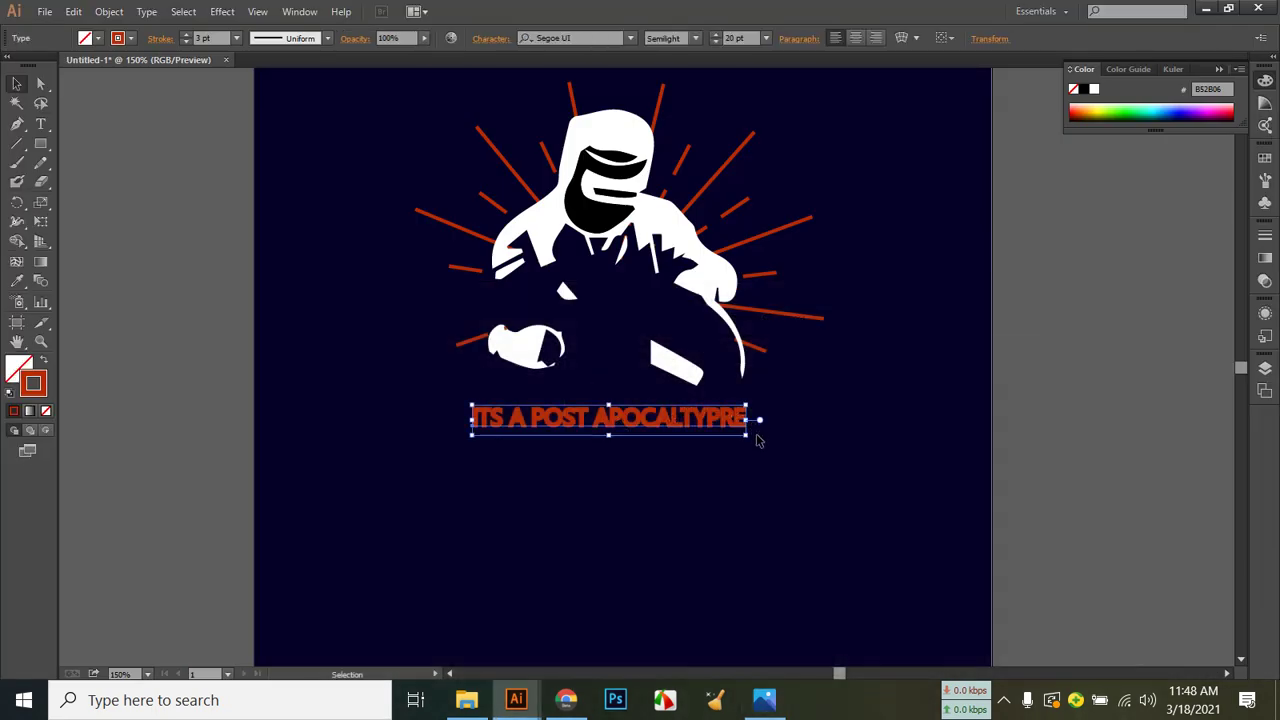
left_click_drag(748, 435, 835, 470)
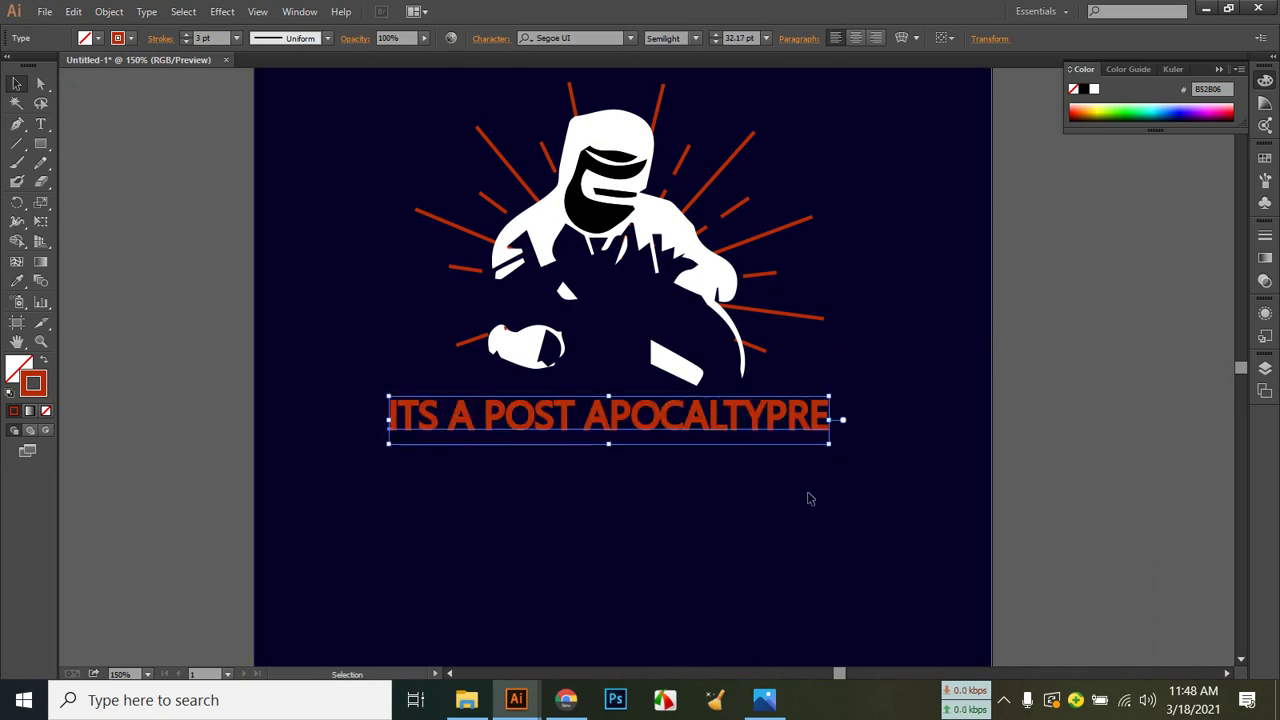
left_click(808, 500)
left_click(772, 704)
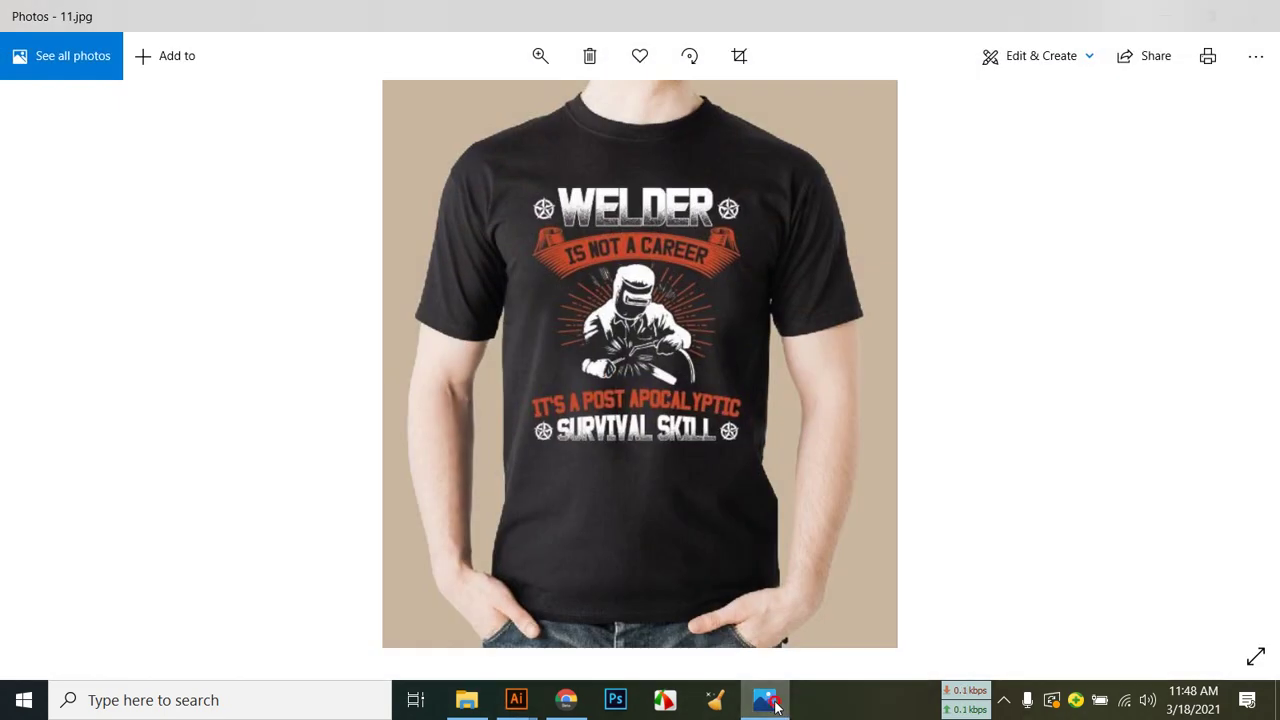
left_click(772, 704)
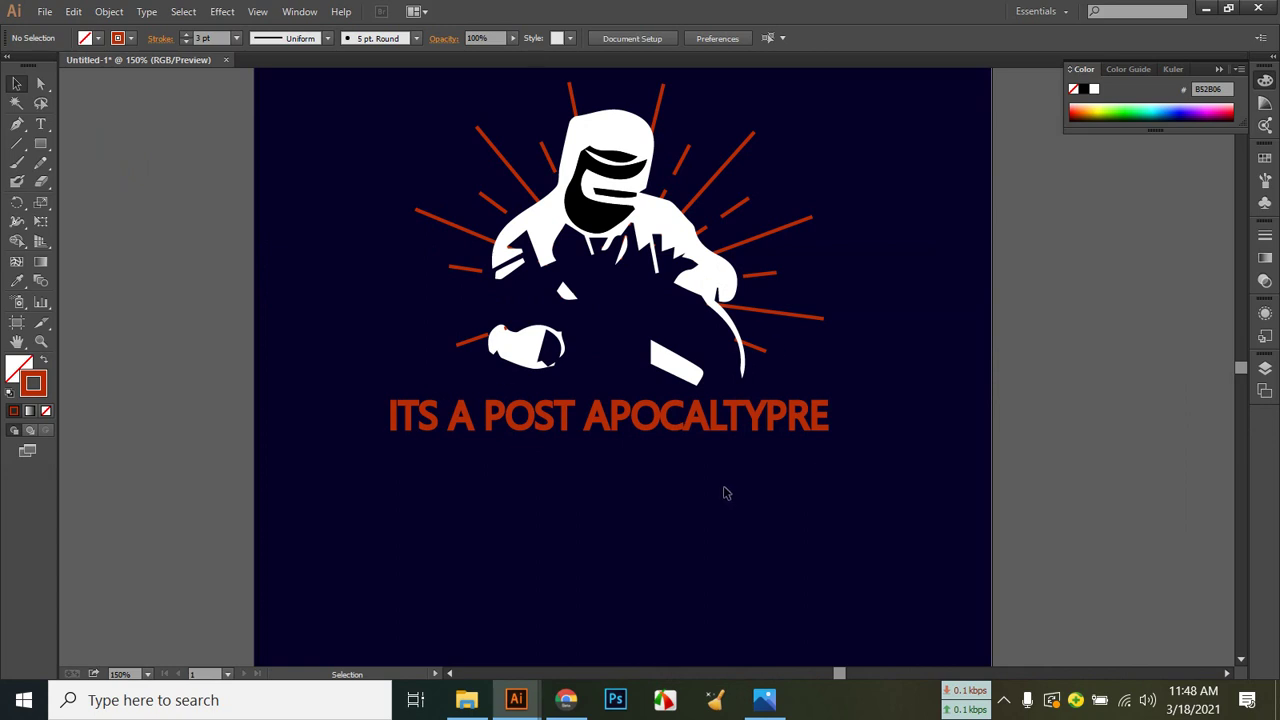
Warp the slogan text with a horizontal Arc envelope using a 12% bend.
left_click(708, 416)
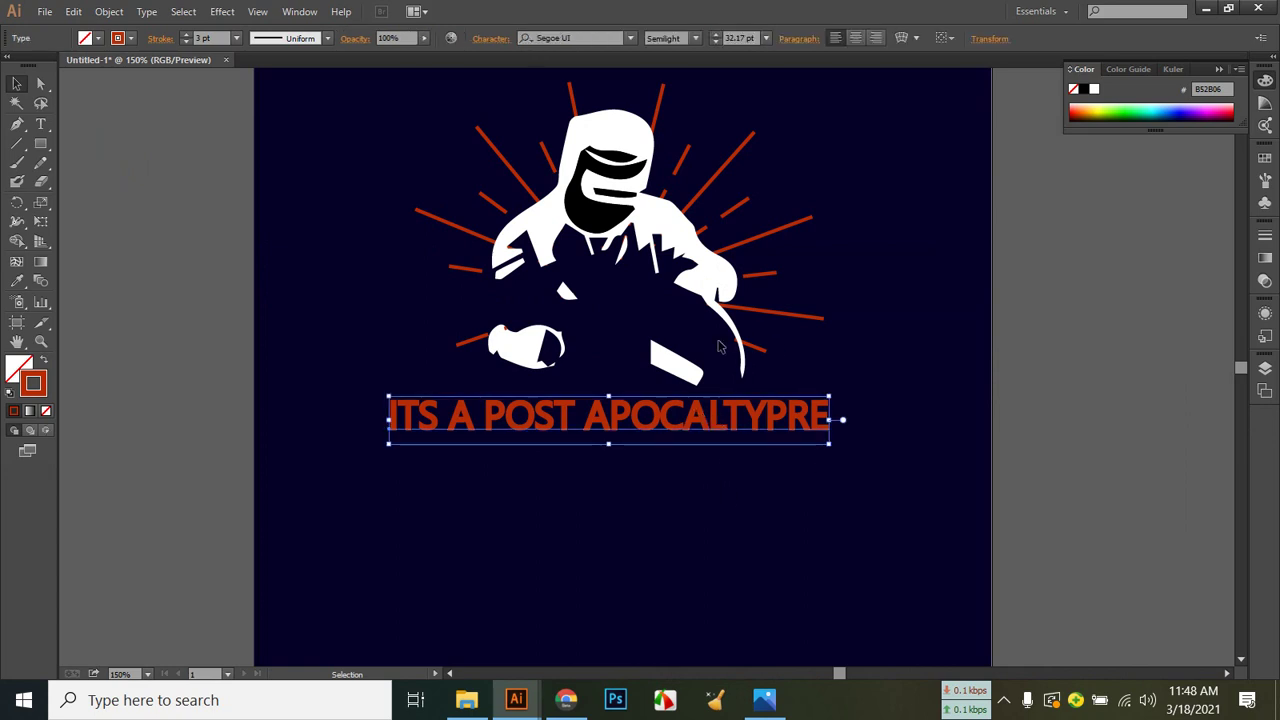
left_click(916, 40)
left_click(916, 40)
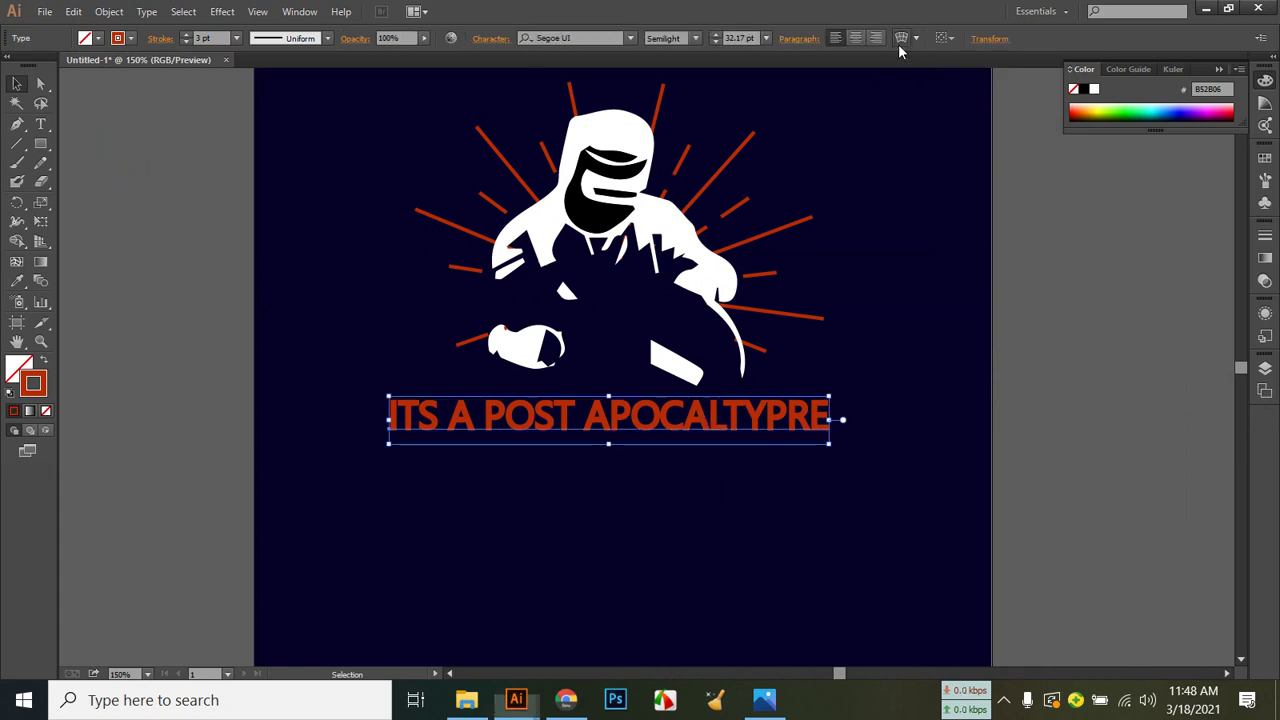
left_click(899, 41)
left_click_drag(1044, 258, 1018, 258)
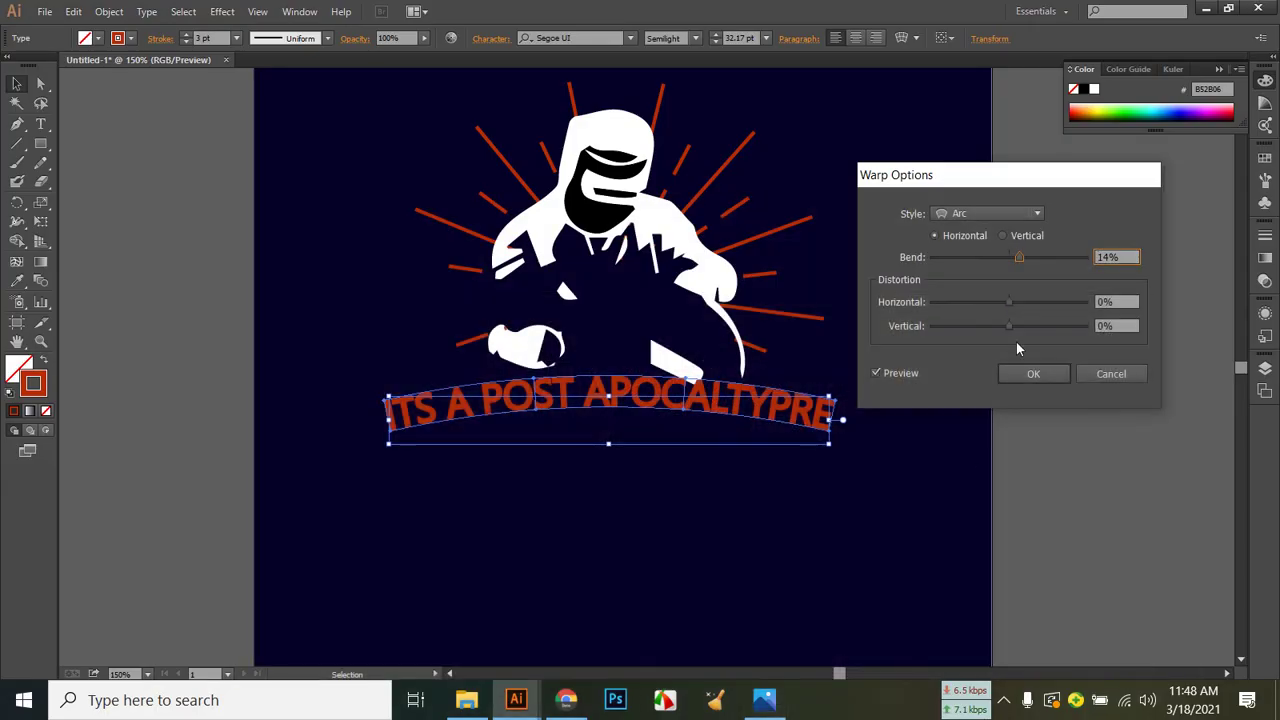
left_click_drag(1123, 256, 1099, 257)
type("12")
key("Return")
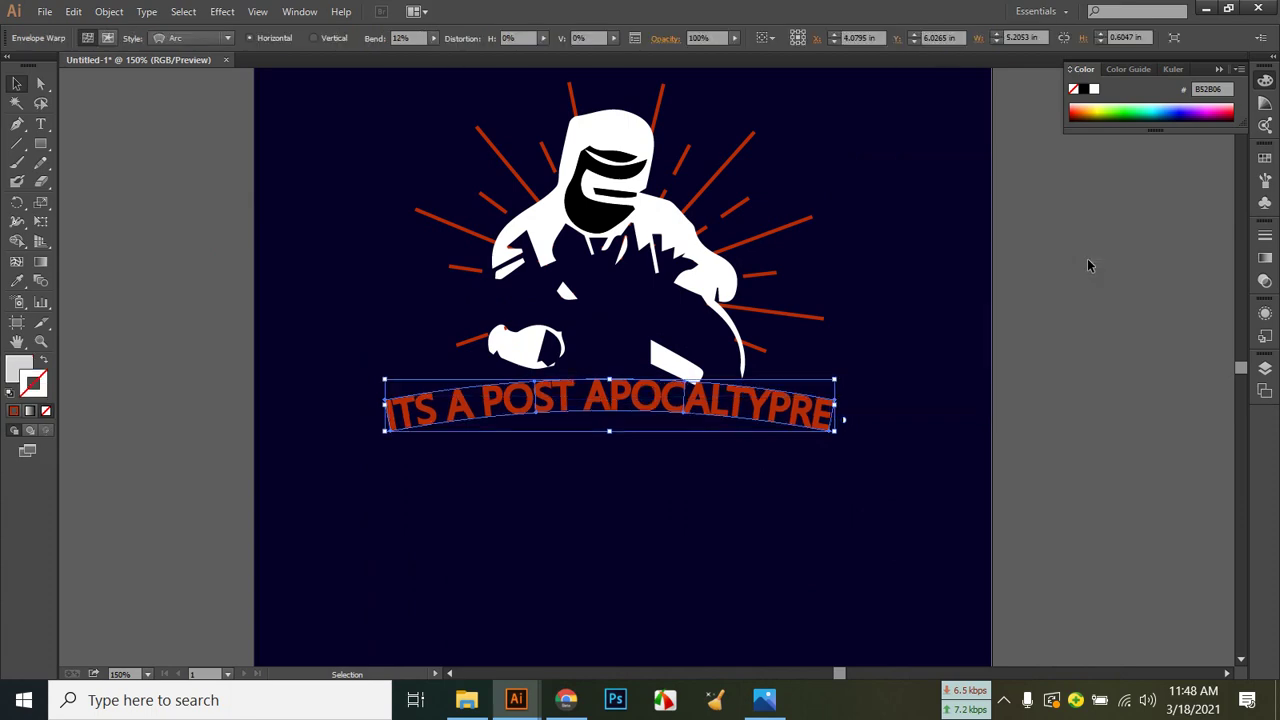
Check the reference image, then expand the warped slogan's object and fill and deselect it.
left_click(779, 700)
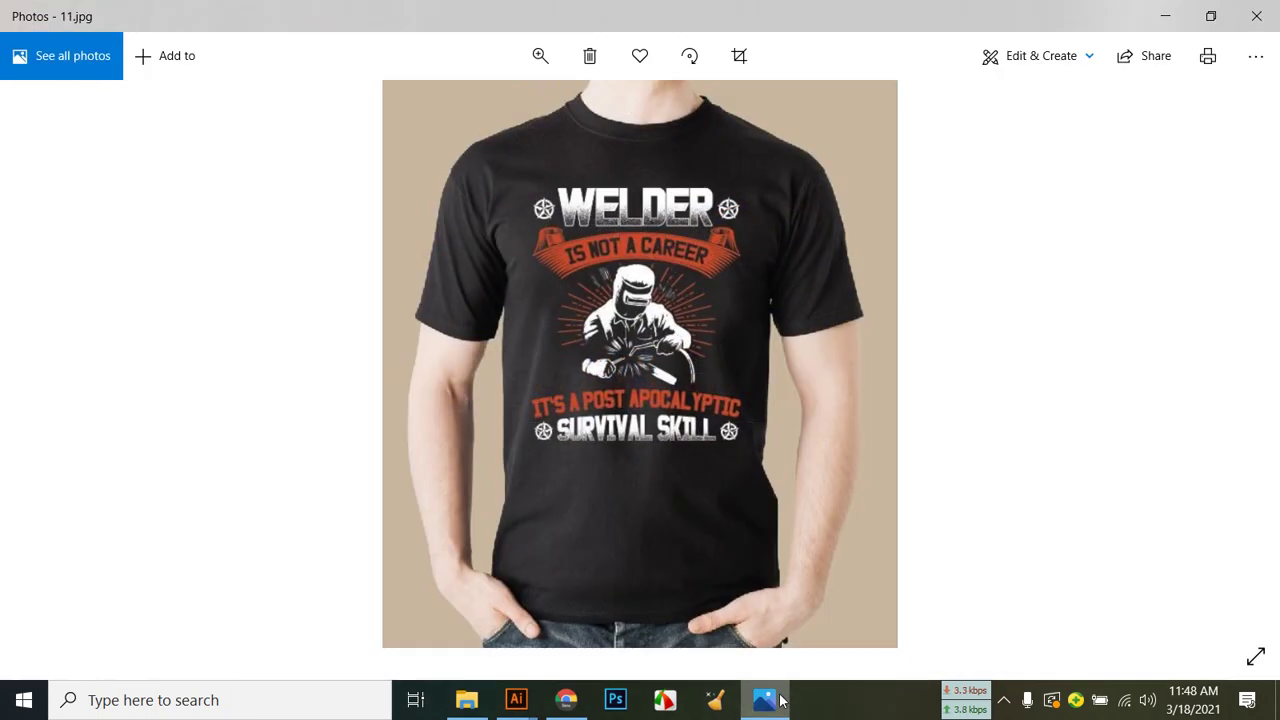
left_click(779, 700)
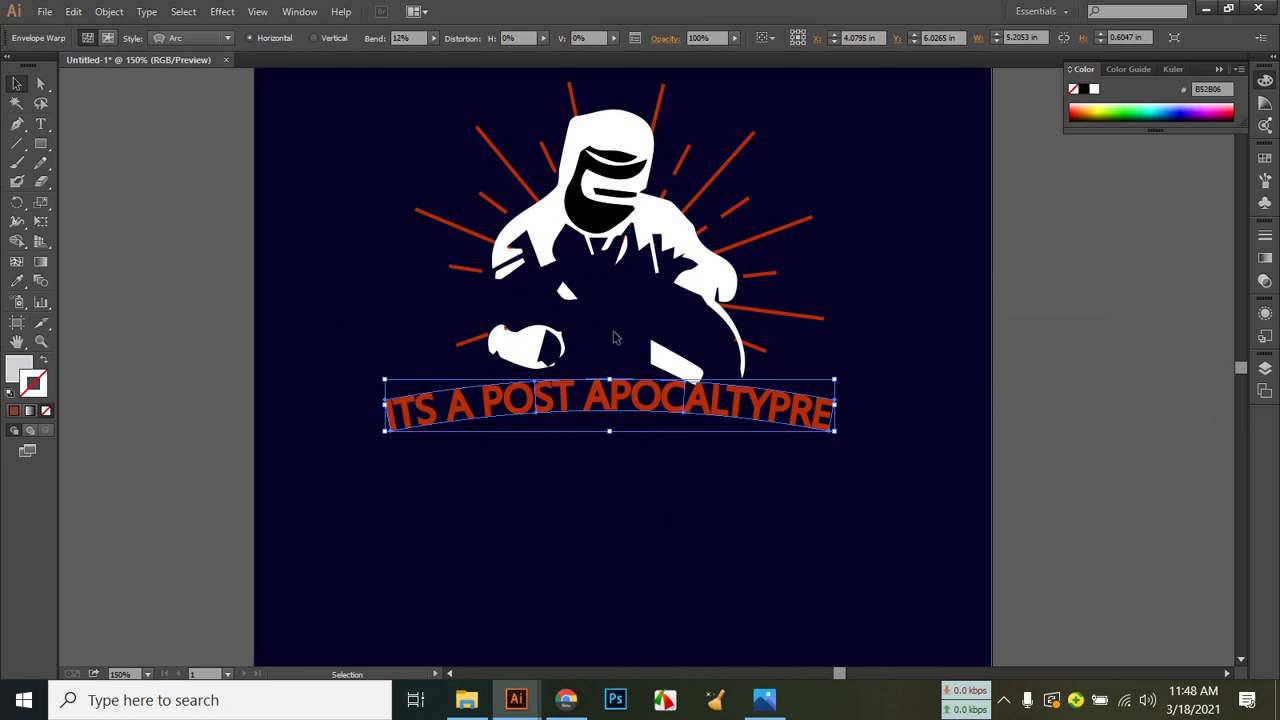
left_click(112, 11)
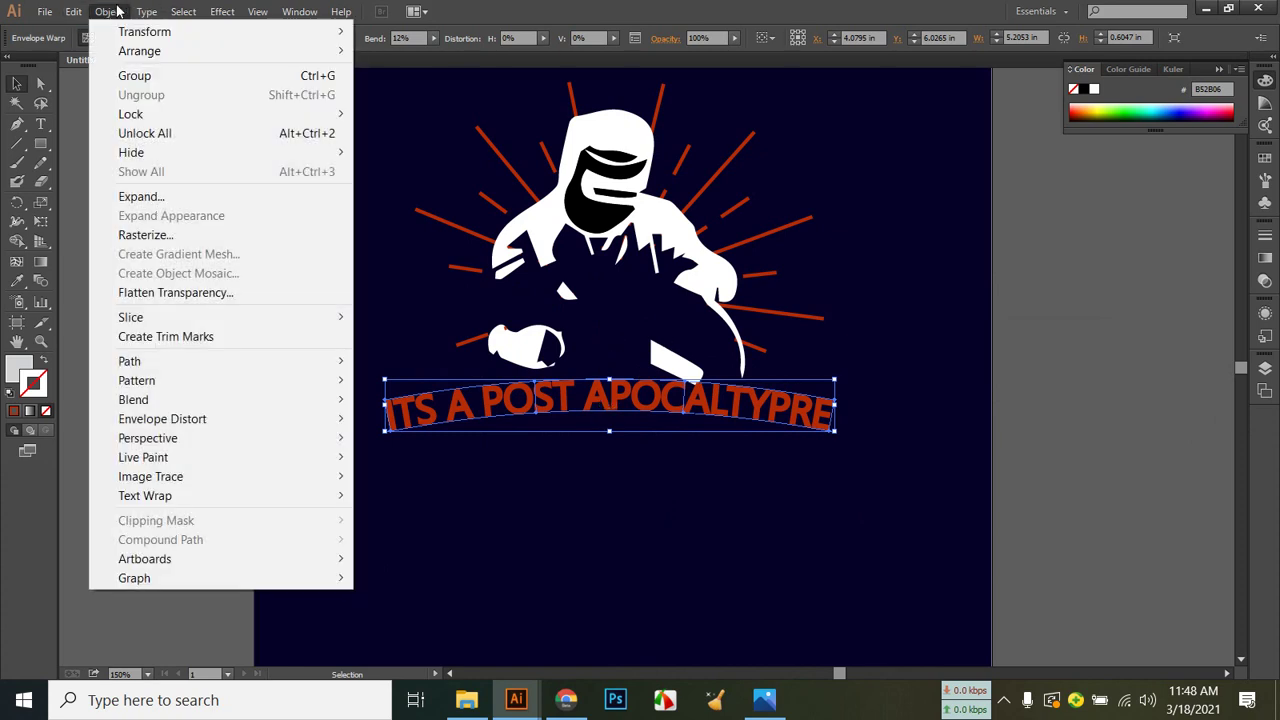
left_click(184, 197)
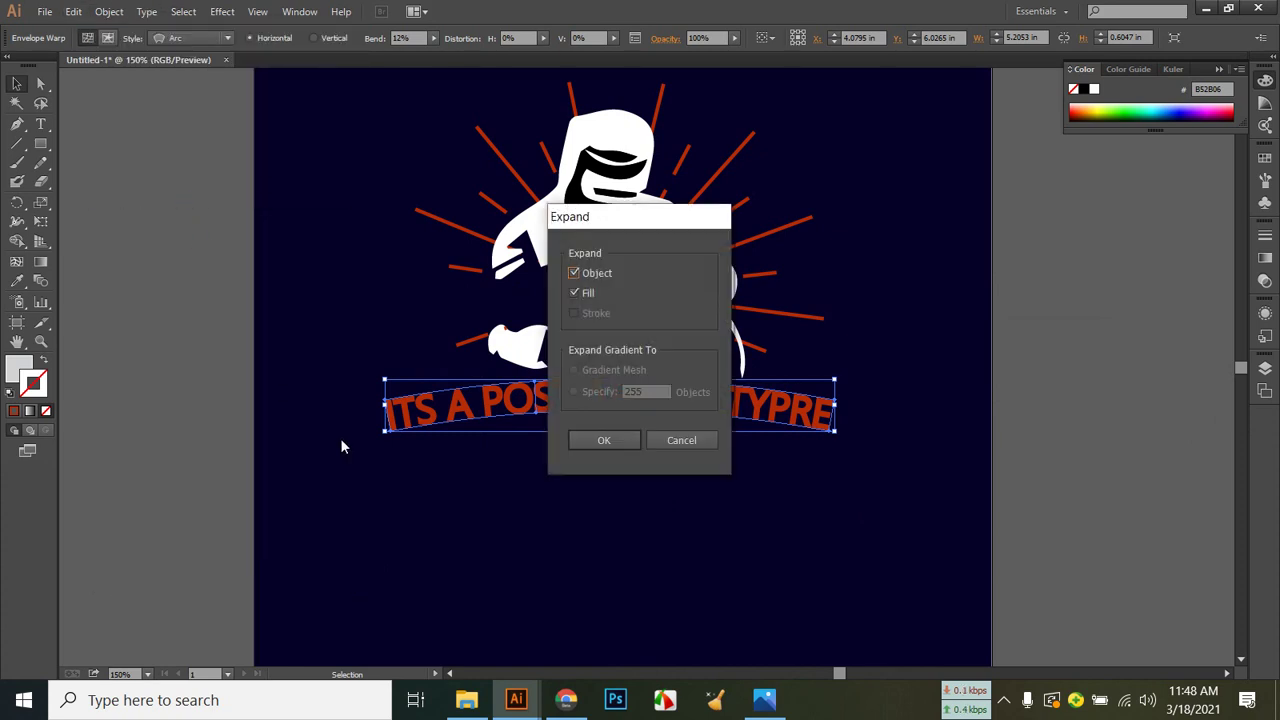
left_click(580, 442)
left_click(600, 515)
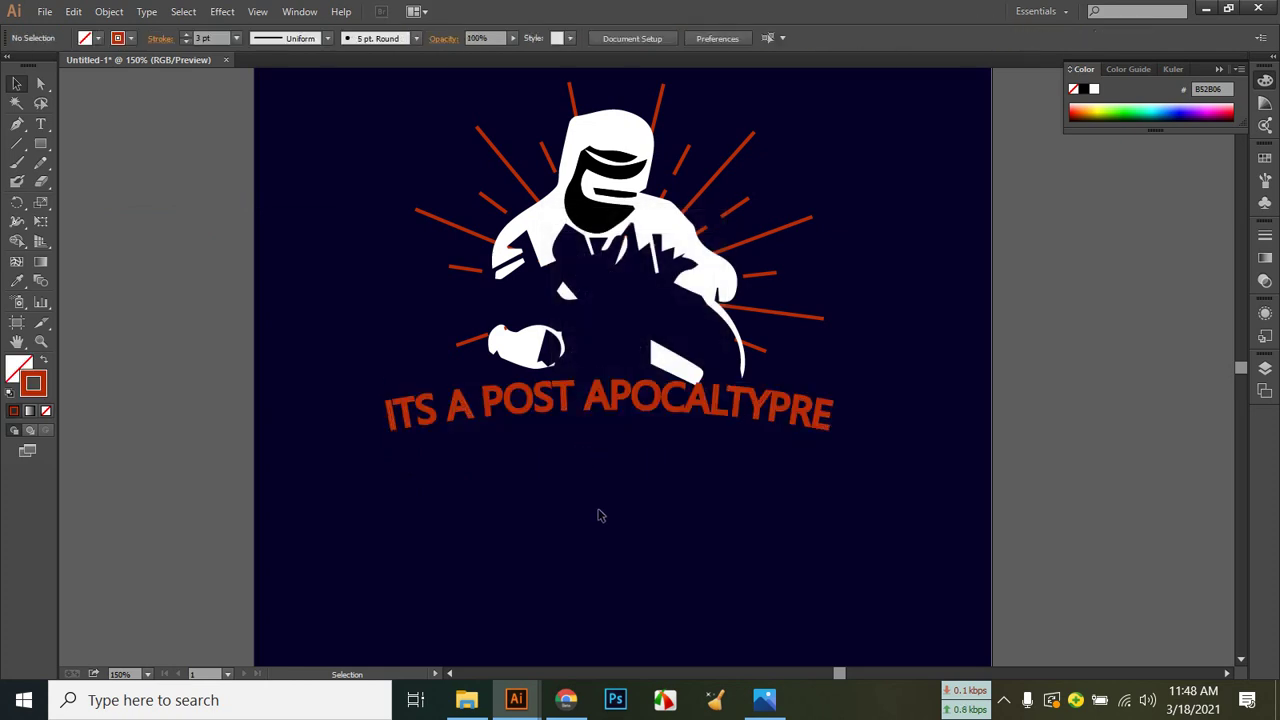
Scale the expanded slogan down proportionally about its centre to slightly narrower than the sunburst, then deselect it.
left_click_drag(385, 474, 840, 428)
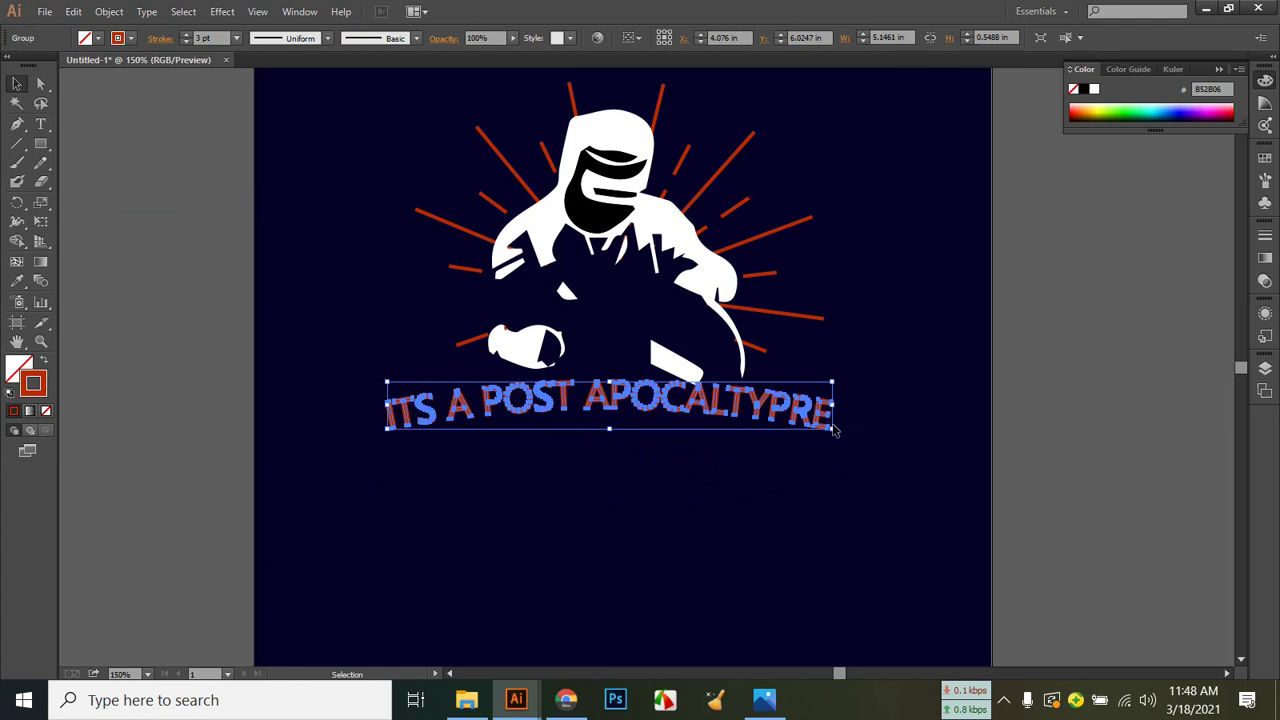
key("shift")
mouse_move(836, 430)
left_mouse_down()
mouse_move(831, 417)
mouse_move(837, 429)
left_mouse_up()
left_click(836, 489)
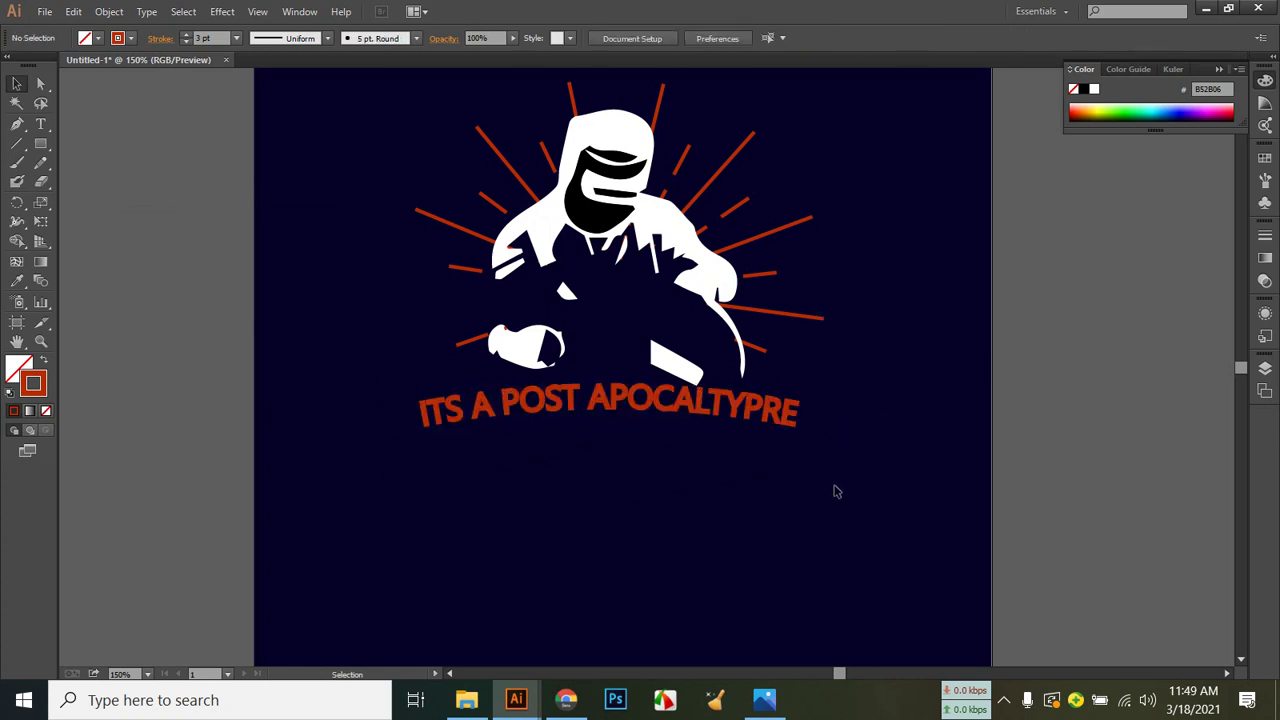
scroll(625, 450, "up", 1)
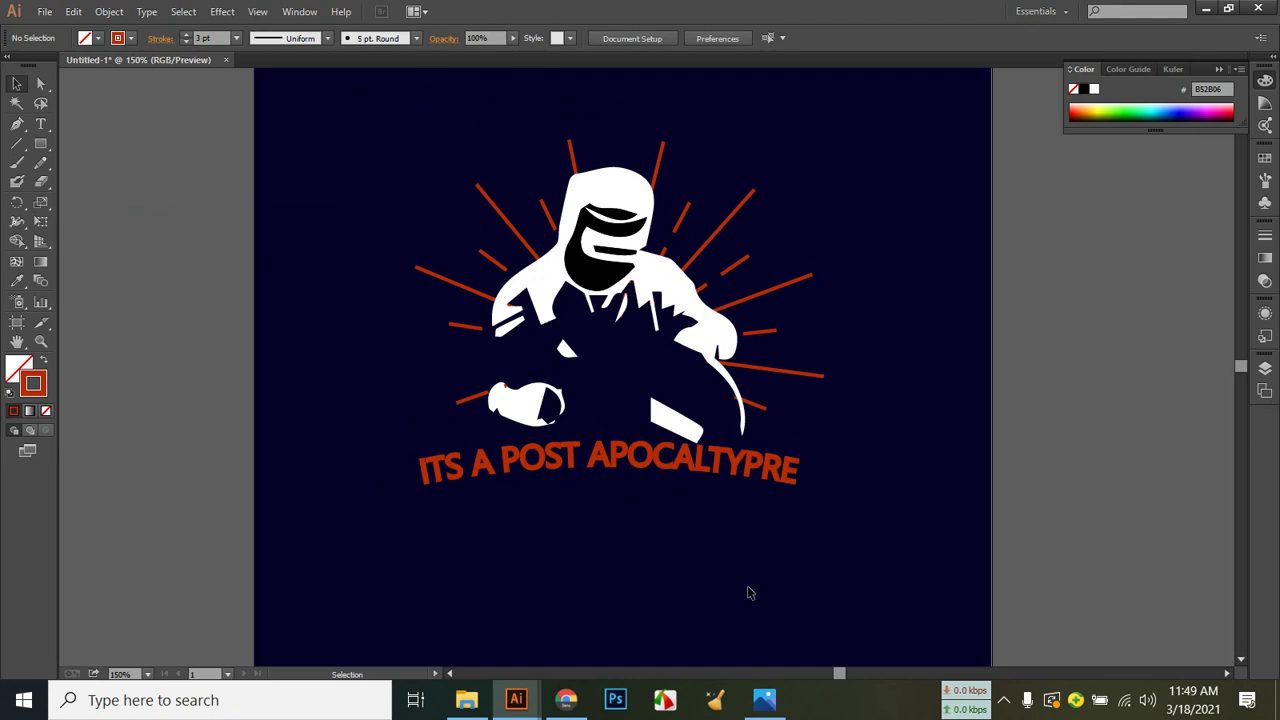
Choose a white stroke and add the text line SERVIVAL SKILL beneath the arched slogan, checking its wording against the reference image.
left_click(764, 699)
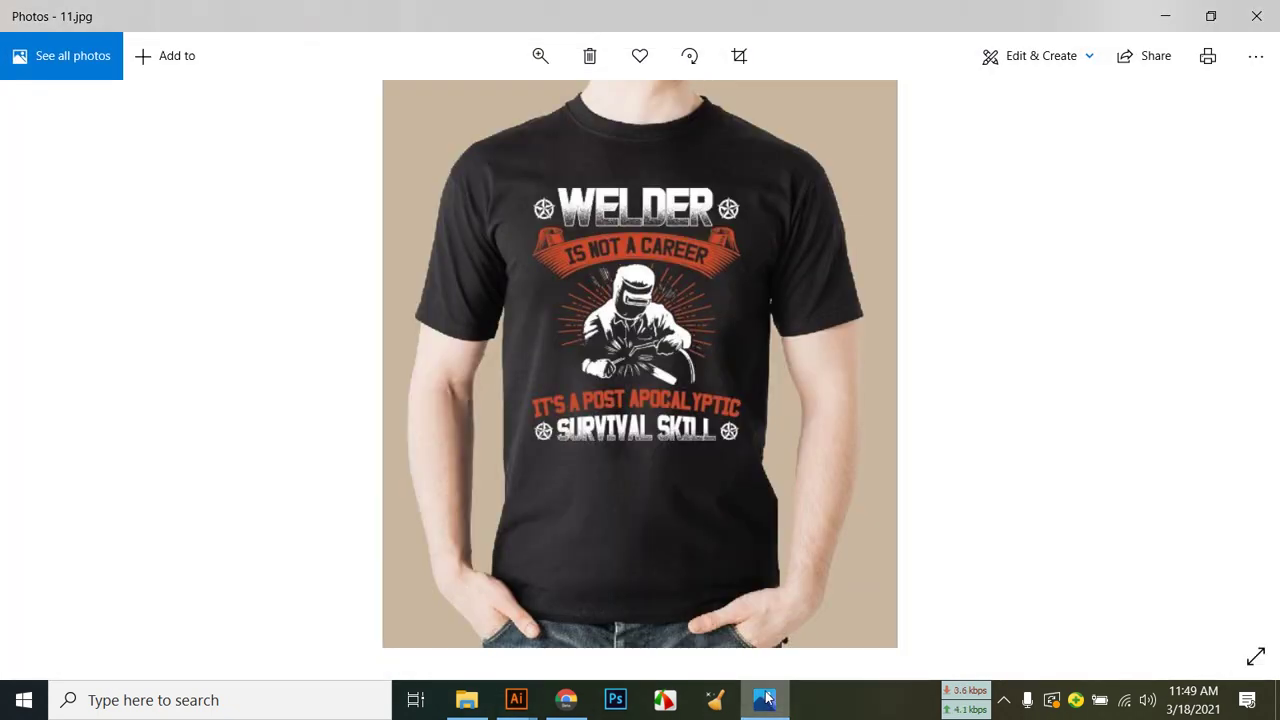
left_click(764, 699)
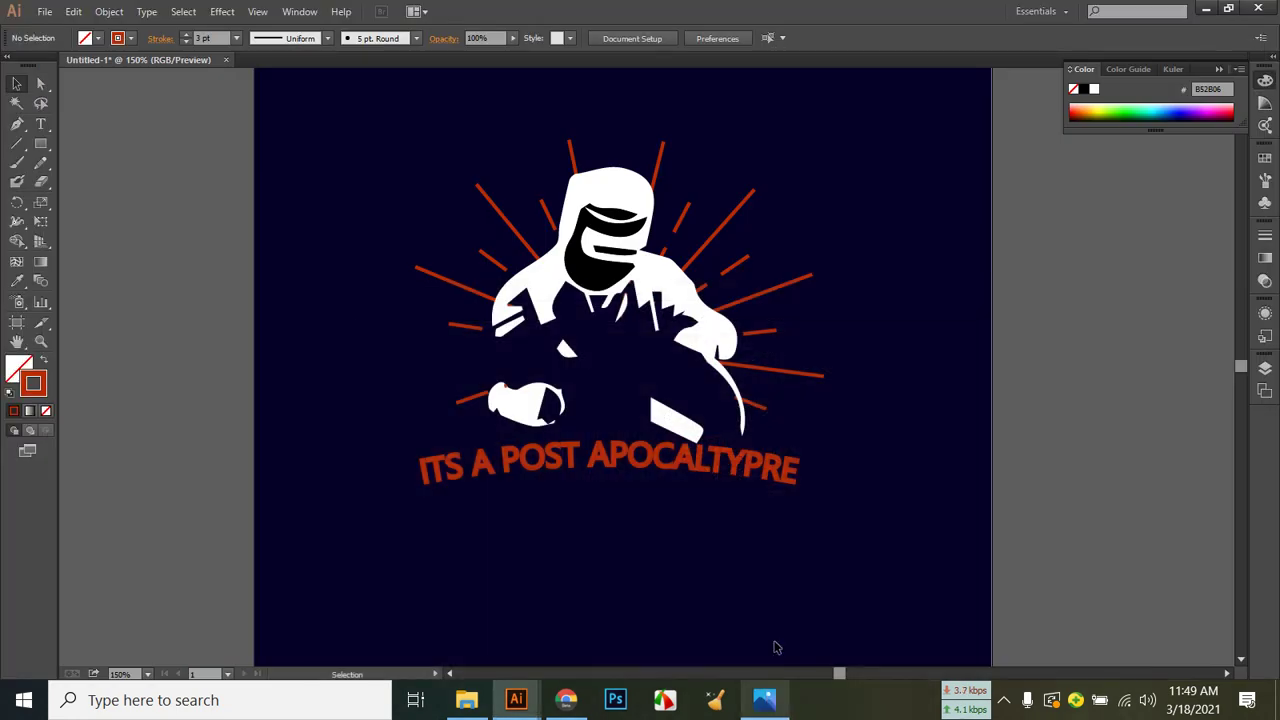
left_click(41, 125)
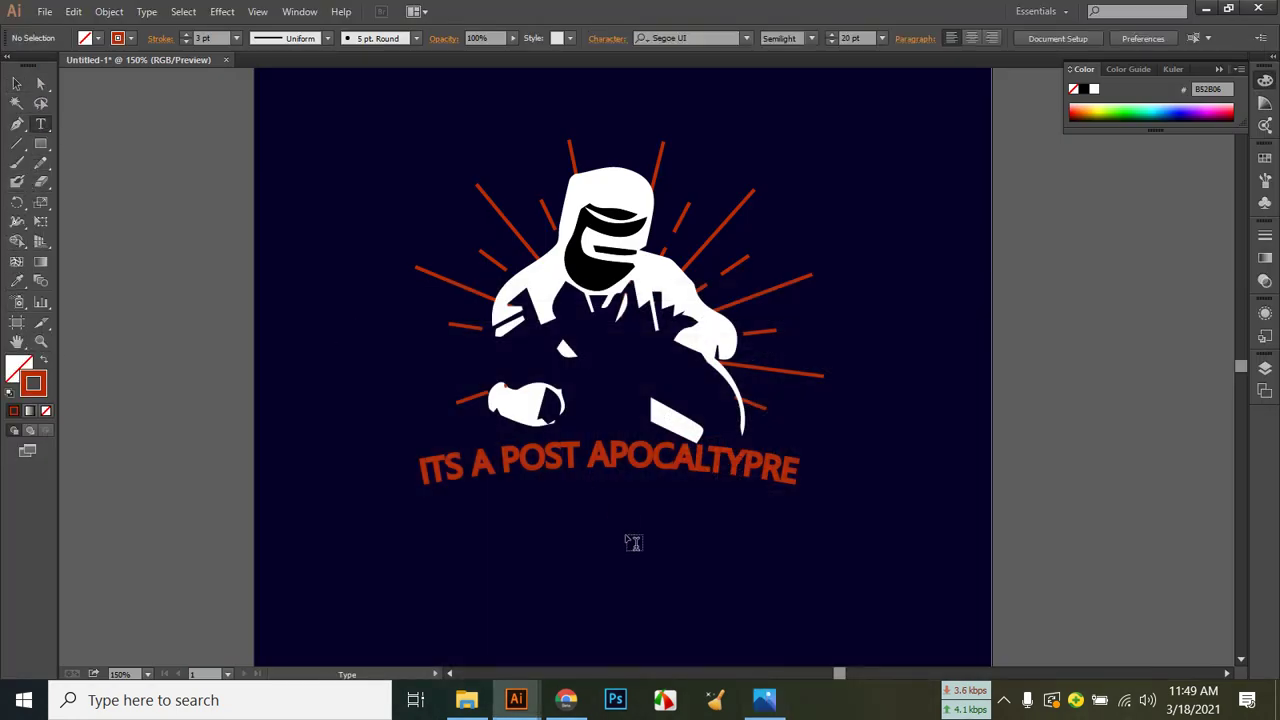
left_click(133, 39)
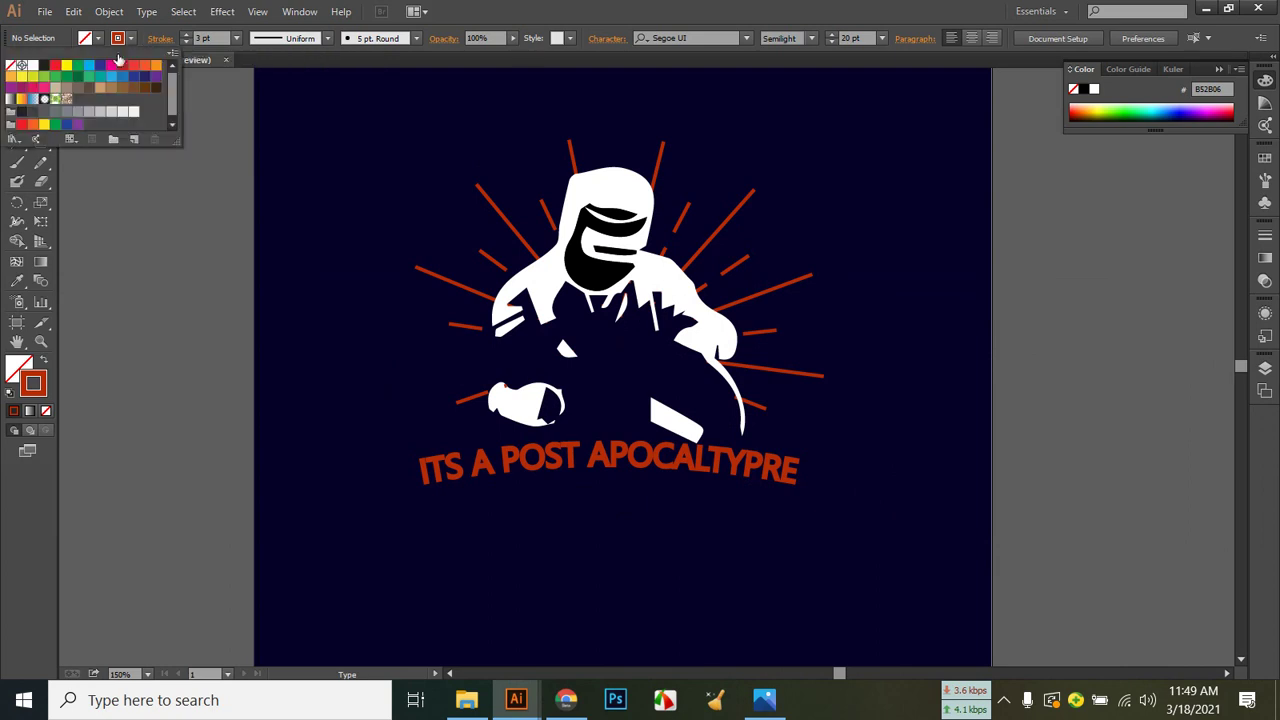
left_click(33, 65)
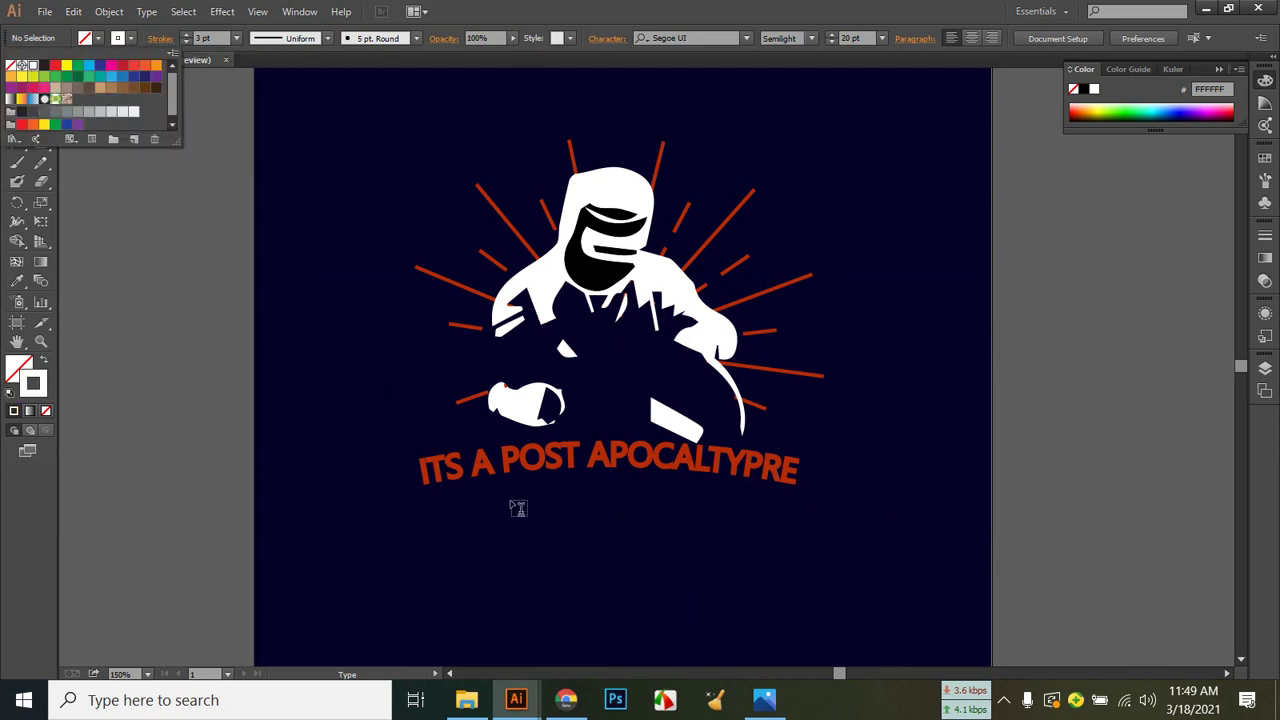
key("Escape")
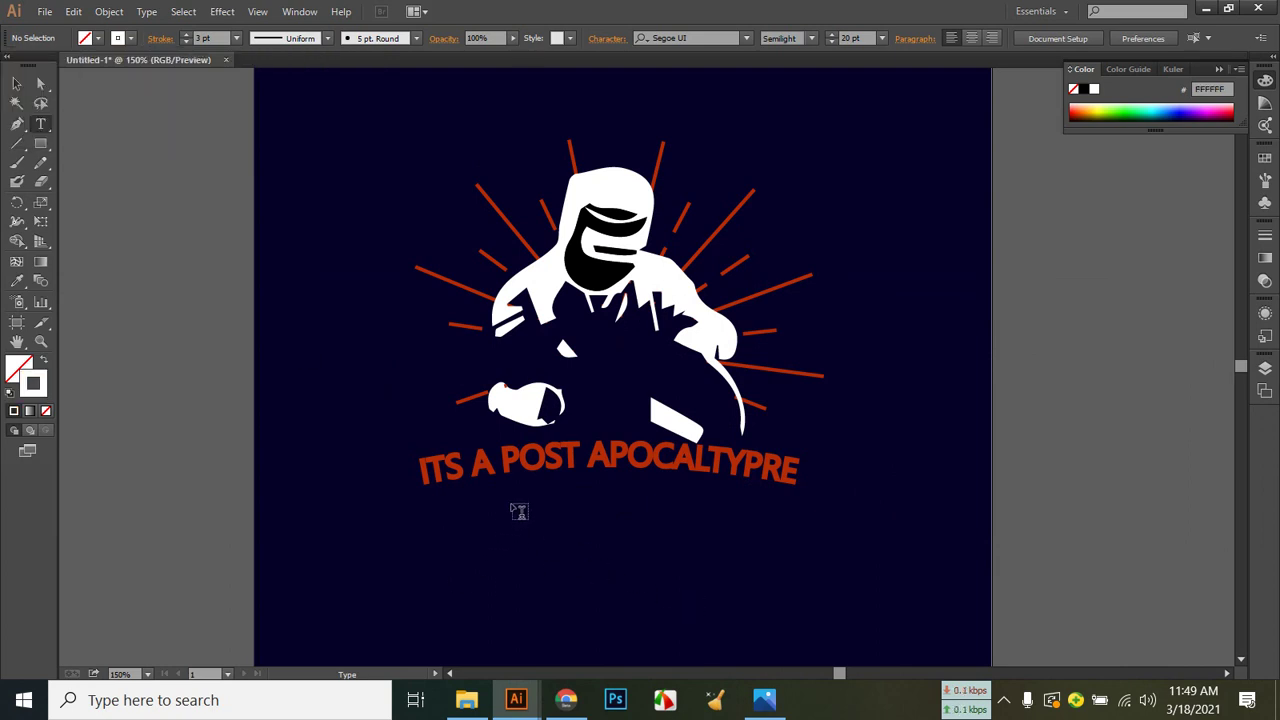
left_click(514, 494)
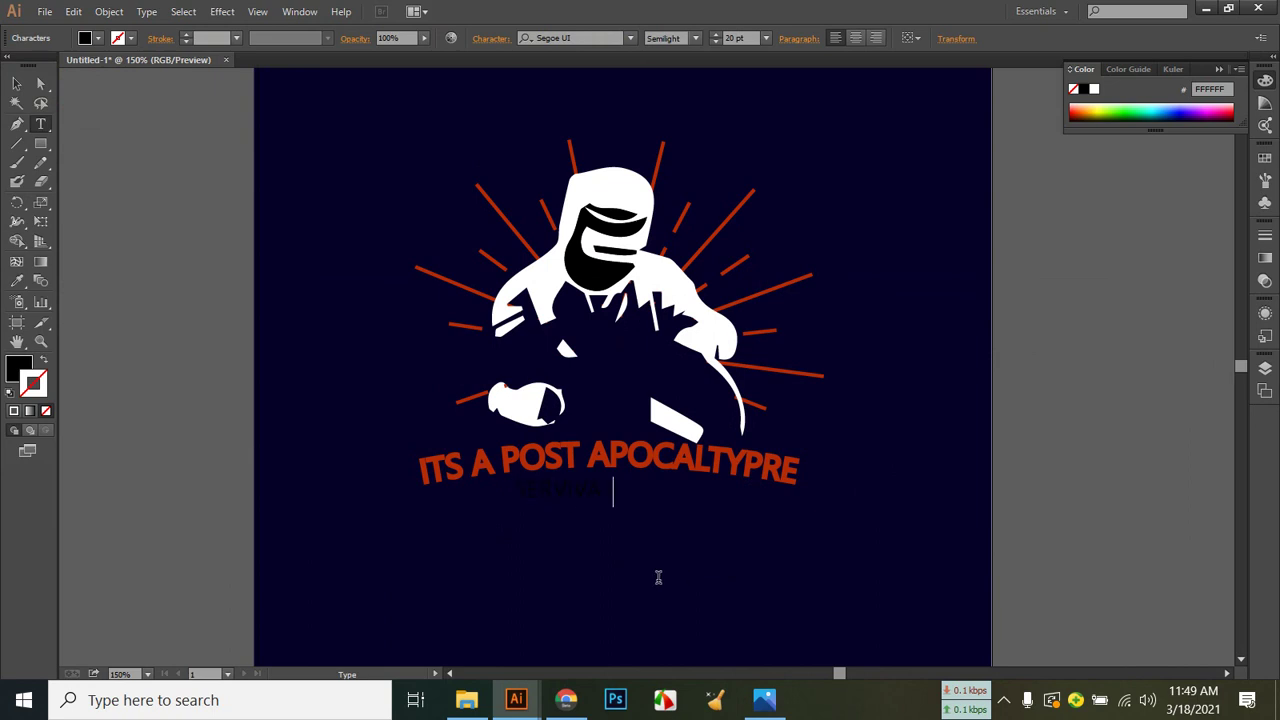
left_click(765, 699)
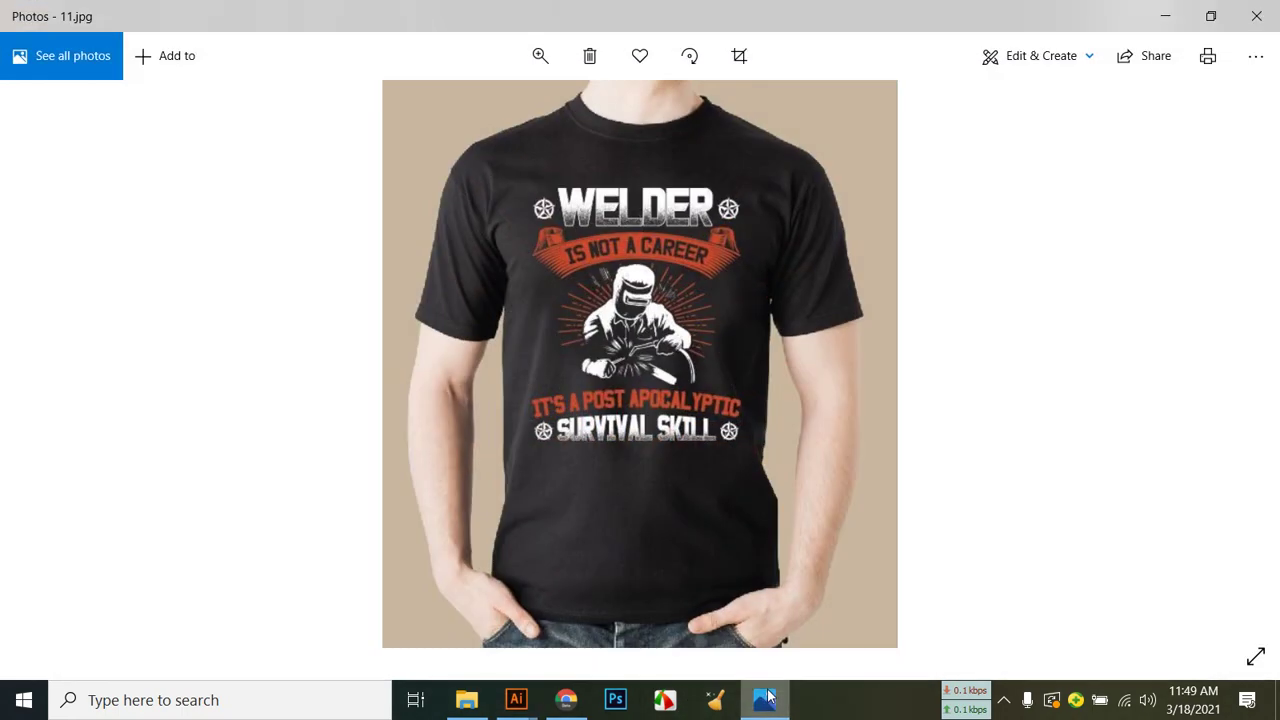
left_click(766, 699)
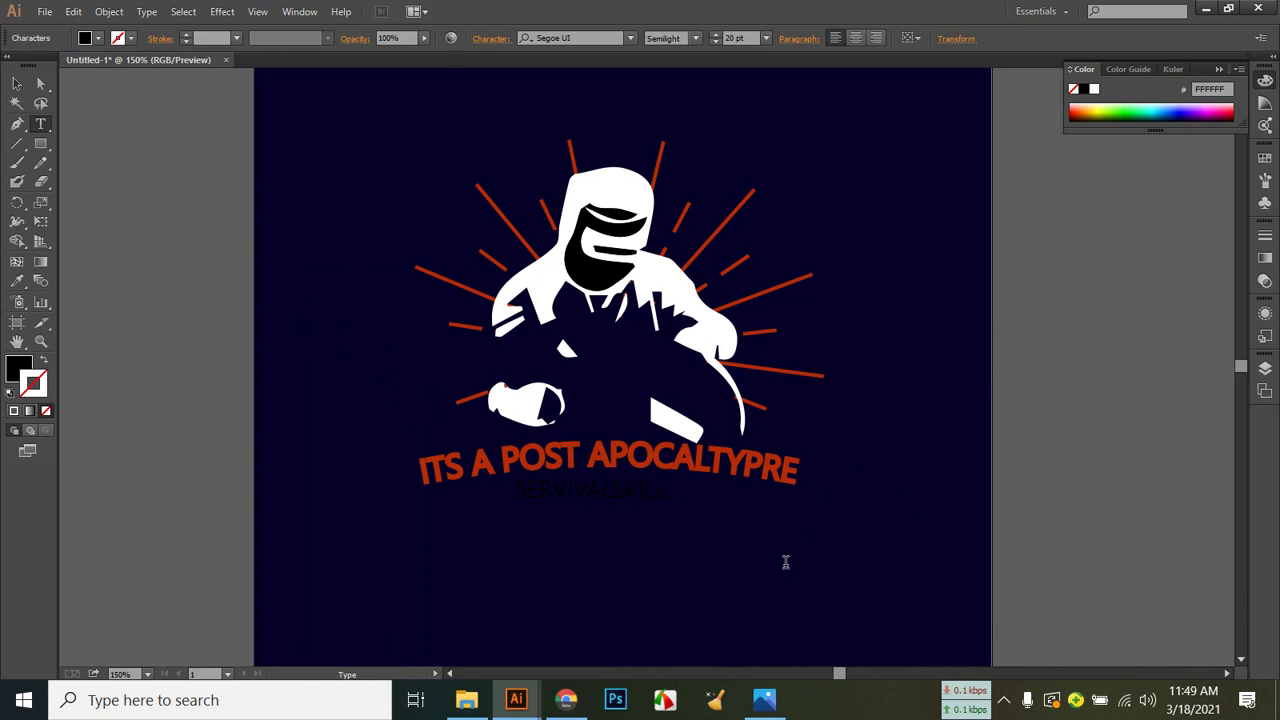
left_click(614, 490)
Give the characters ERVIVAL SKILL no fill and a white 2 pt stroke, then deselect the text.
left_click_drag(689, 492, 523, 503)
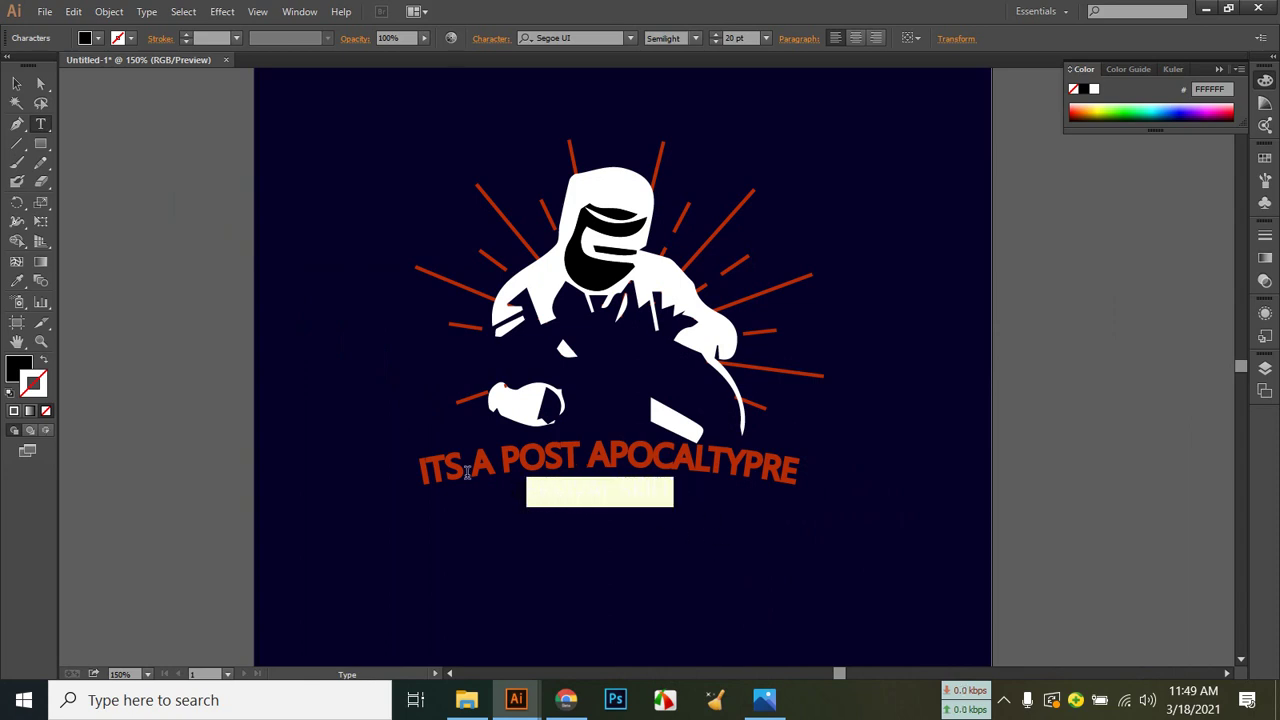
left_click(46, 364)
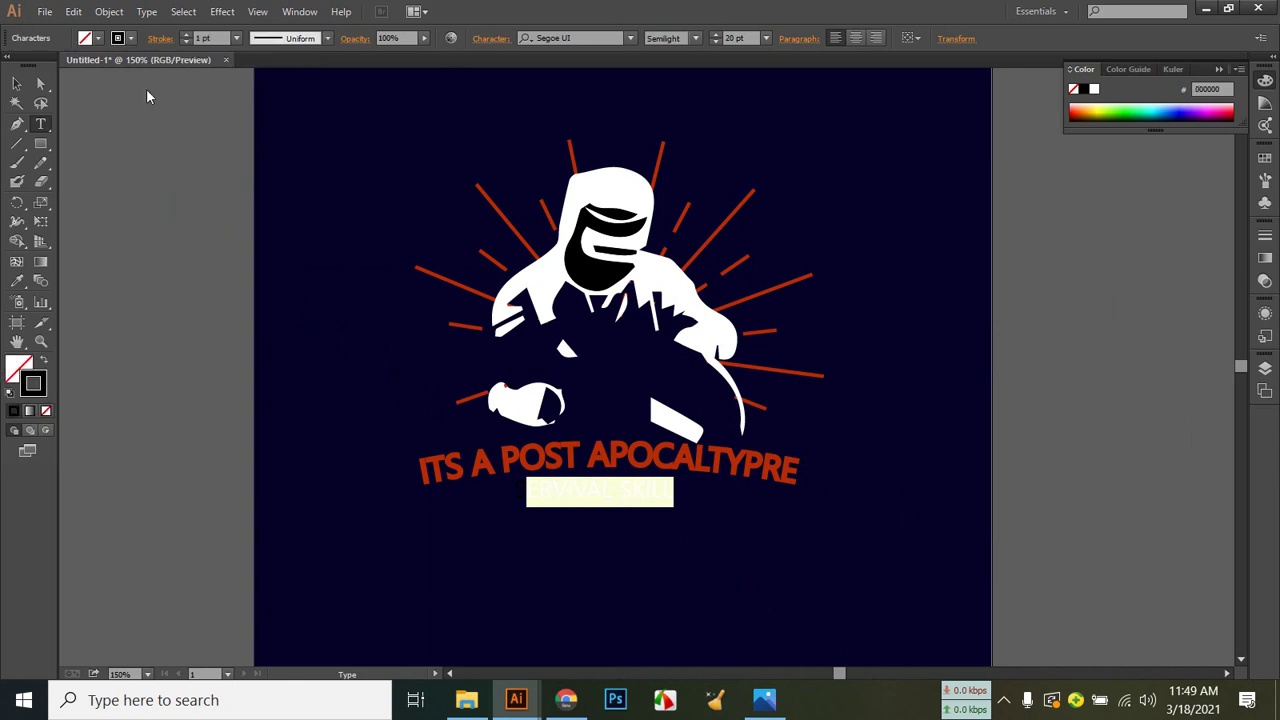
left_click(118, 40)
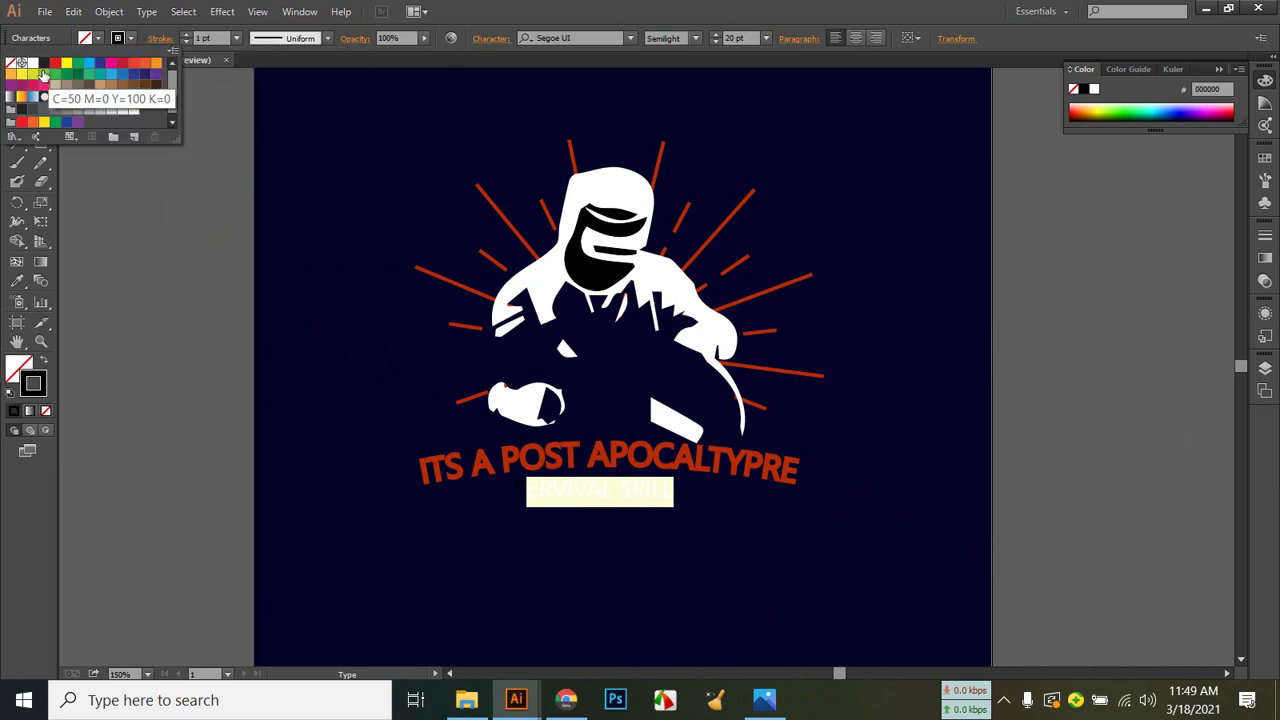
left_click(32, 64)
left_click(188, 42)
left_click(186, 36)
left_click(186, 36)
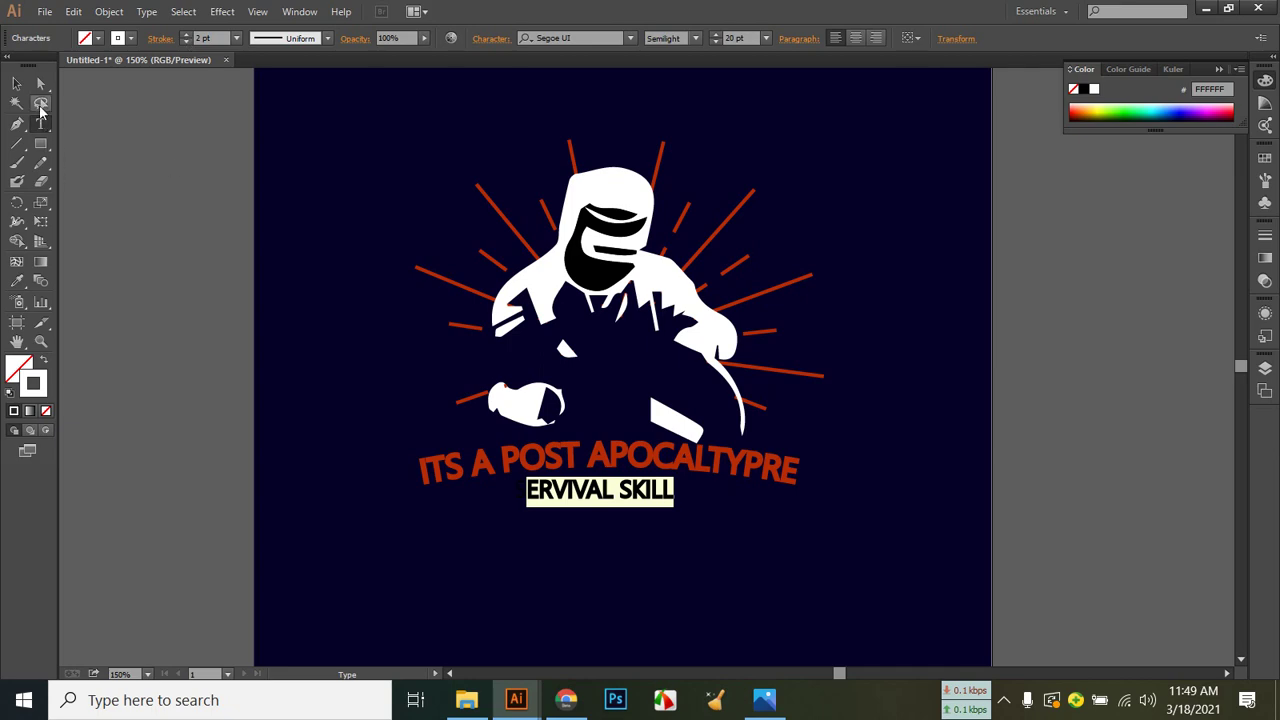
key("Escape")
left_click(274, 160)
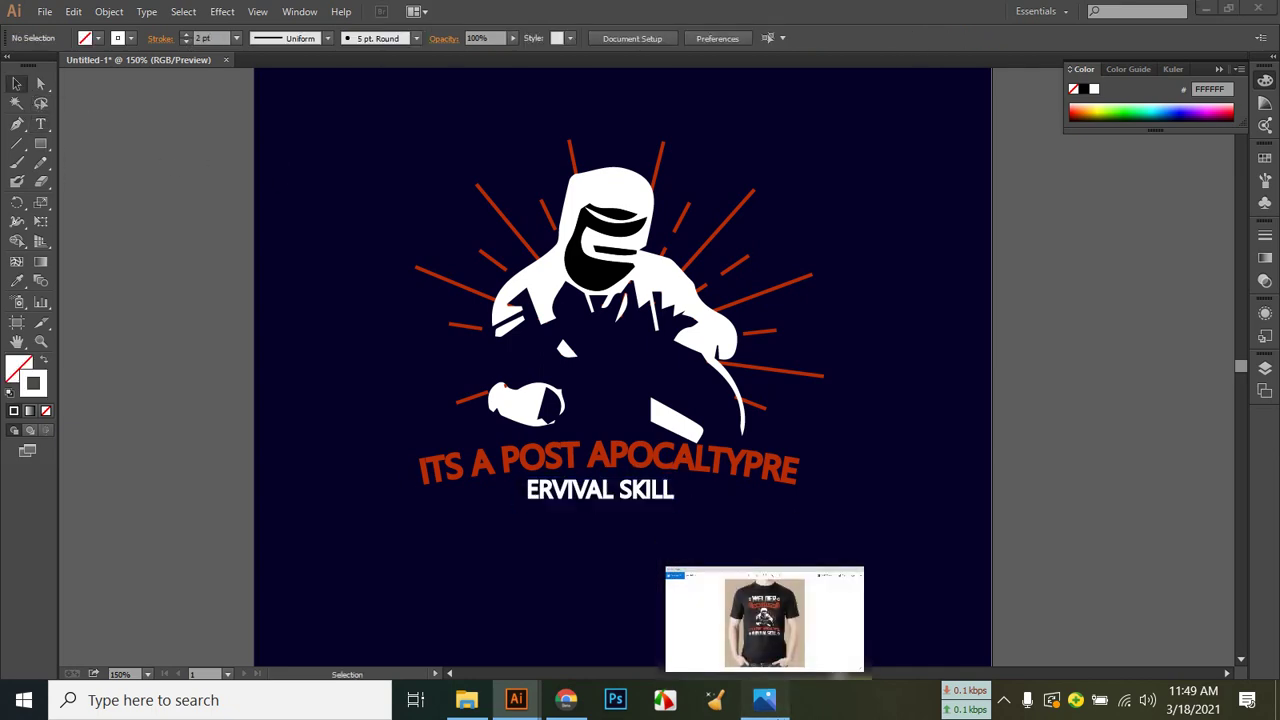
Check the reference image, then set the white ERVIVAL SKILL text line's font size to 23 pt.
left_click(764, 700)
left_click(764, 700)
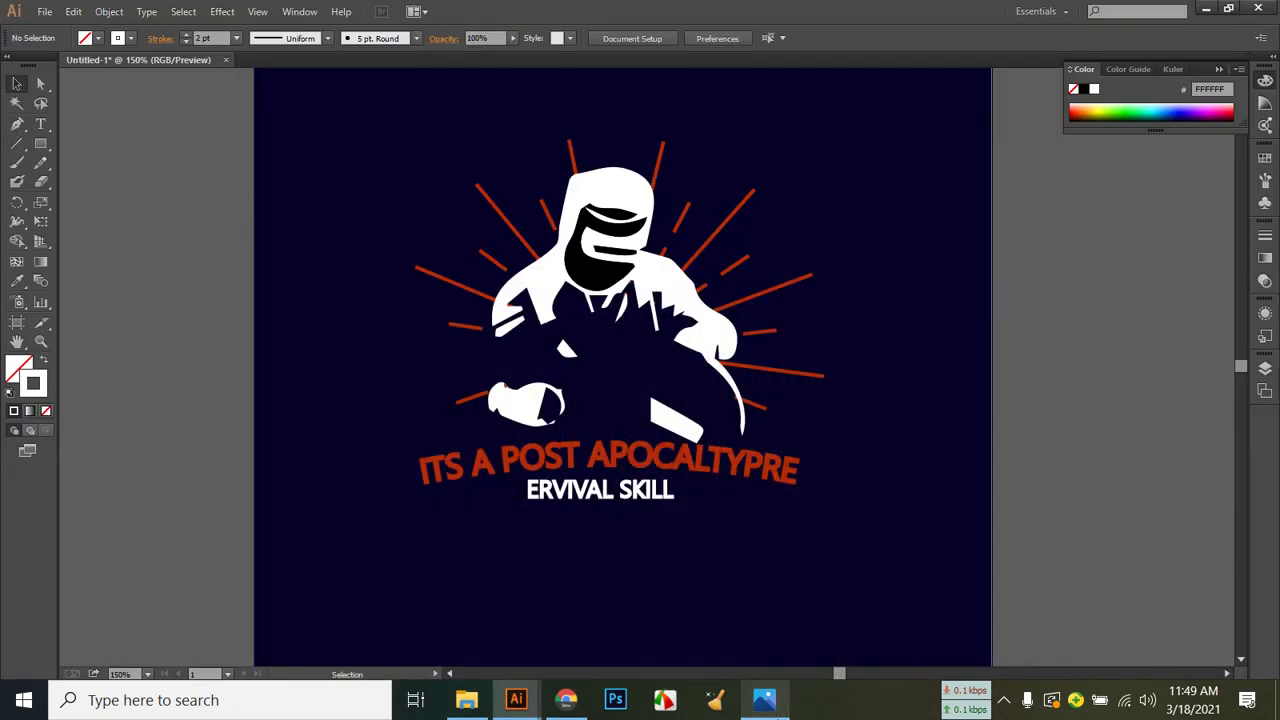
left_click(764, 700)
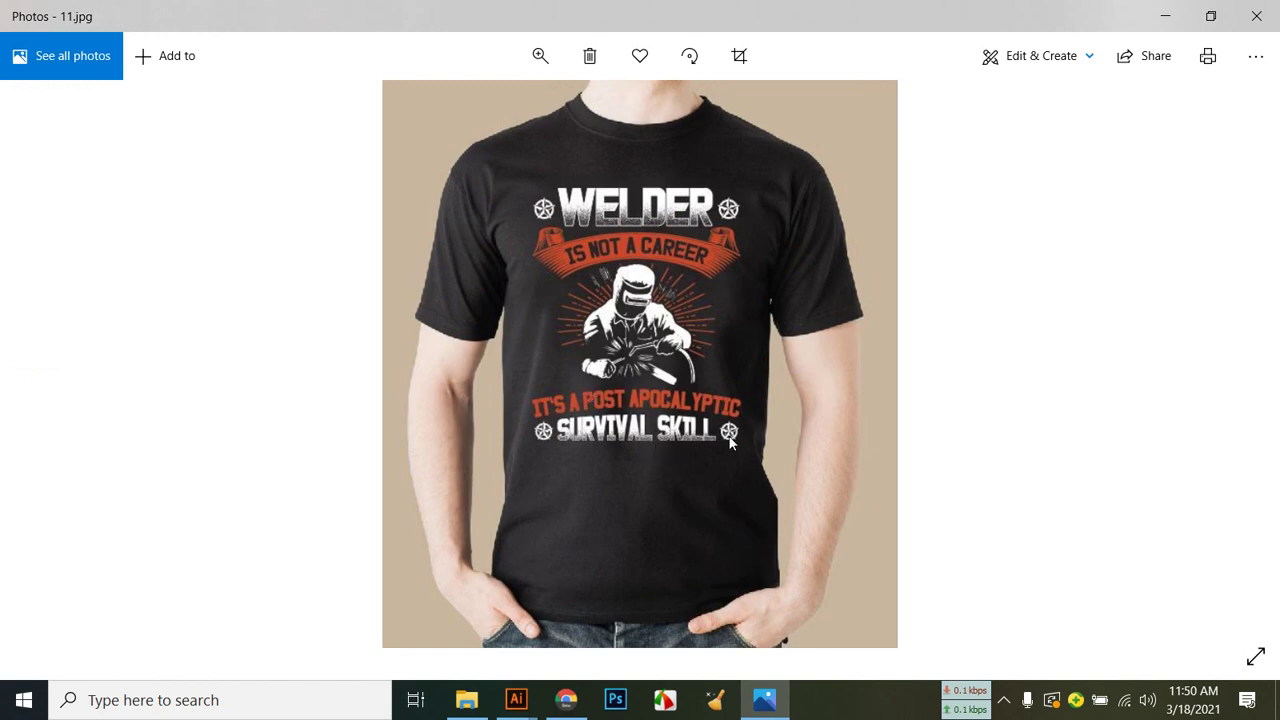
left_click(764, 700)
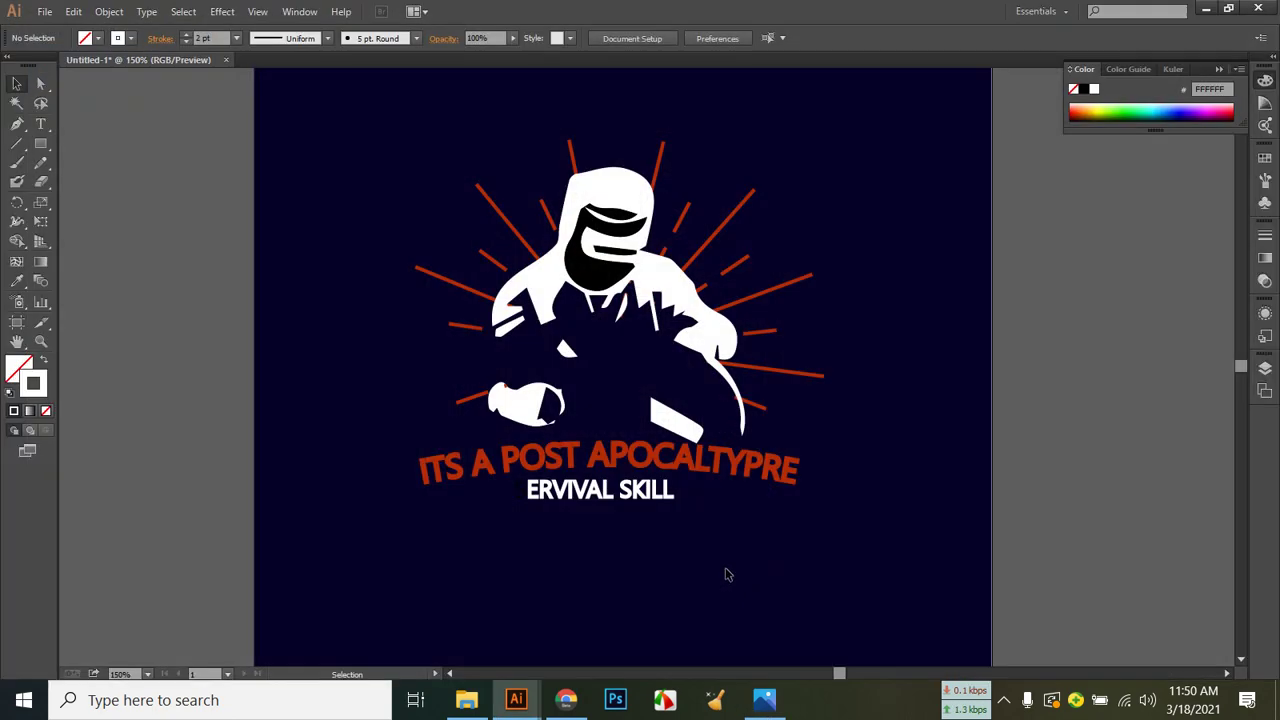
left_click(620, 504)
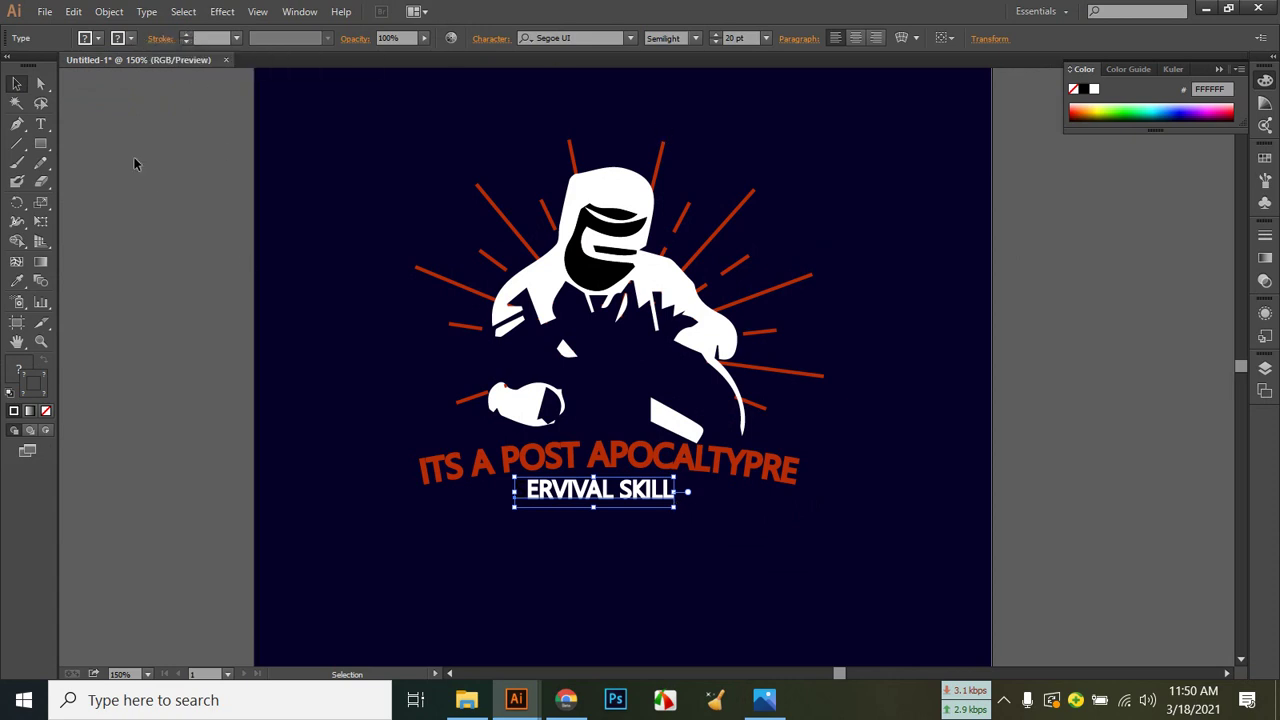
left_click(715, 36)
left_click(715, 36)
left_click(715, 36)
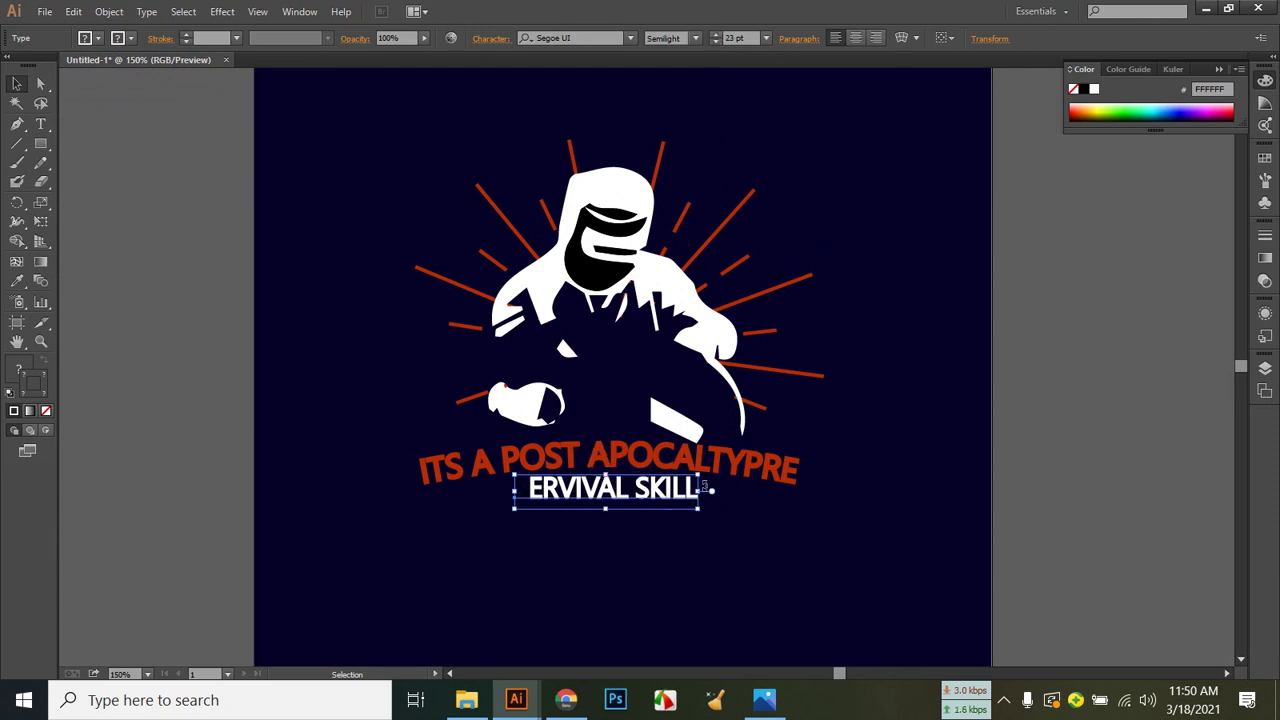
Scale the white text line up proportionally to 28.9 pt and reposition it centrally beneath the arched slogan.
left_click_drag(698, 492, 747, 495)
left_click_drag(600, 492, 577, 493)
left_click_drag(492, 510, 475, 521)
left_click(683, 527)
left_click_drag(700, 505, 713, 506)
Try to align all the ungrouped artwork and both text lines horizontally, then undo the alignment.
left_click_drag(370, 99, 928, 635)
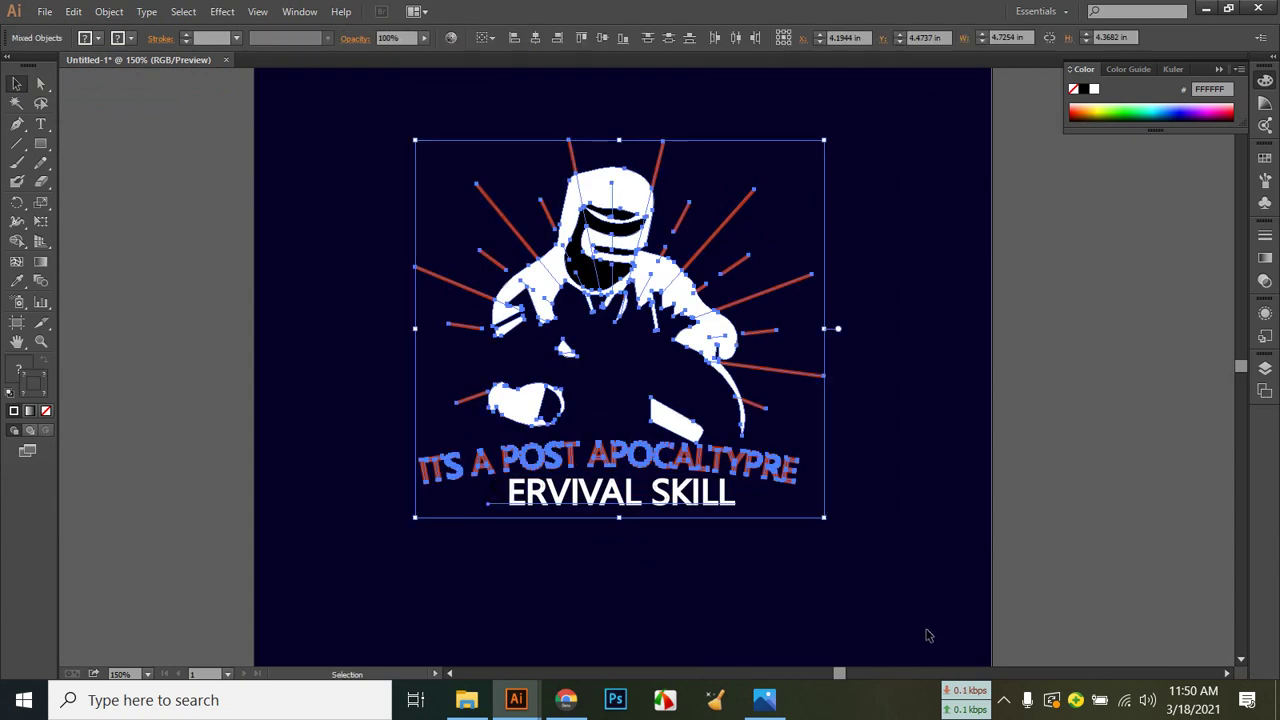
left_click(542, 41)
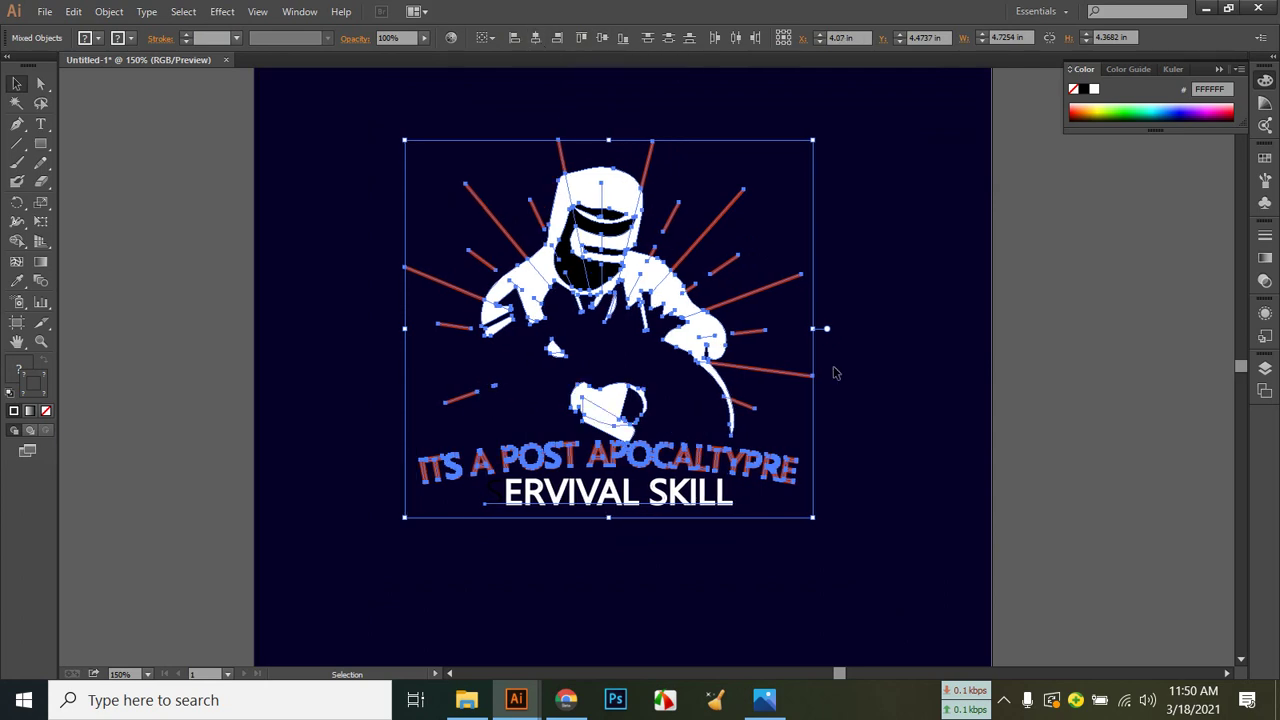
left_click(1022, 432)
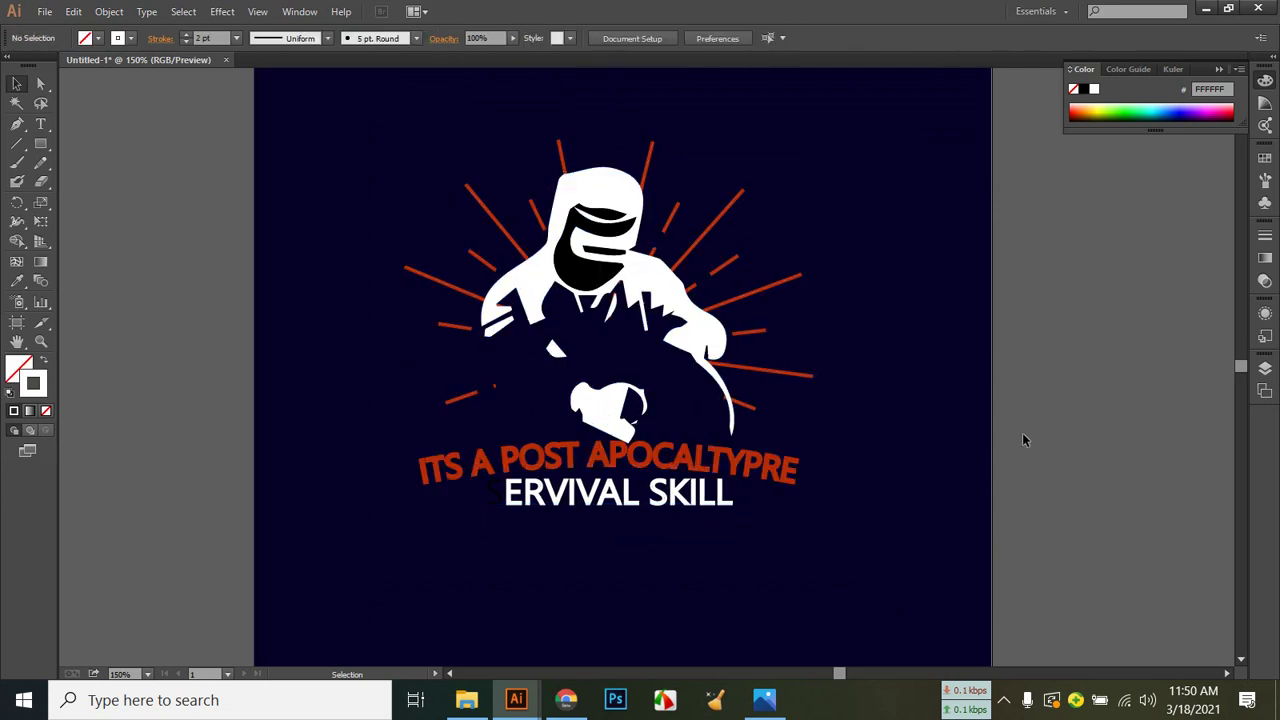
left_click(608, 412)
left_click(767, 528)
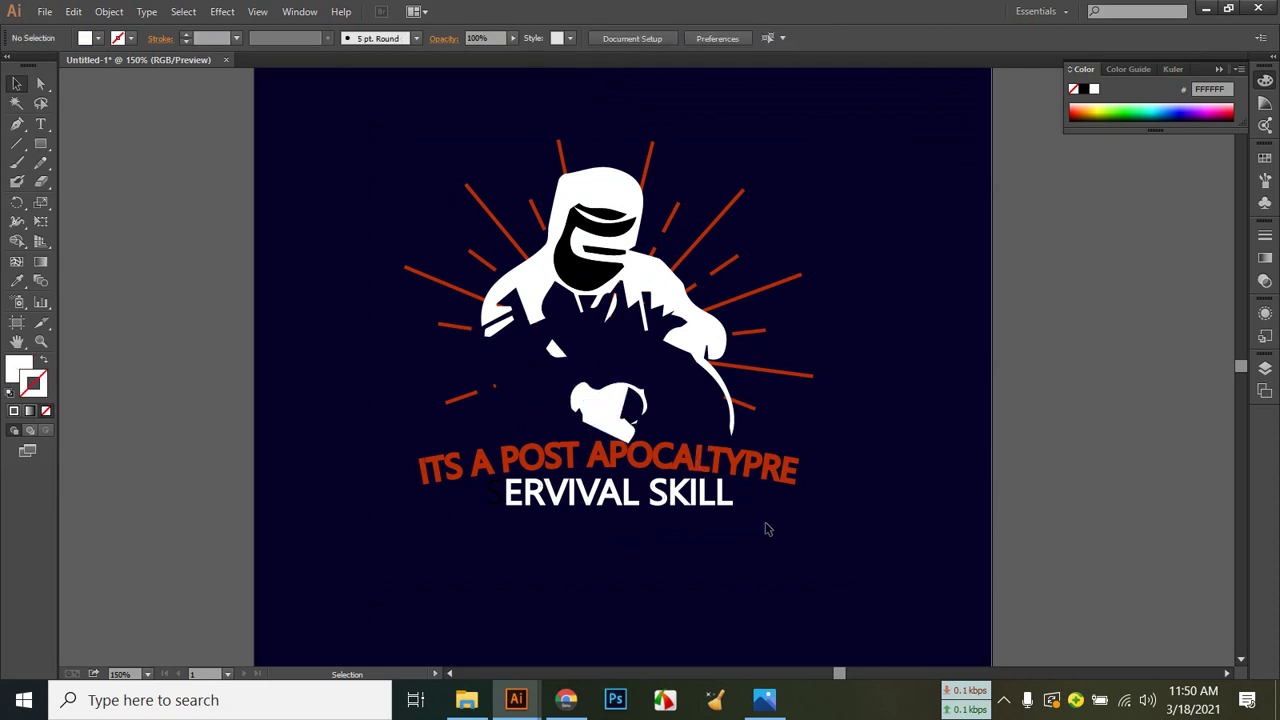
key("ctrl+a")
left_click(765, 574)
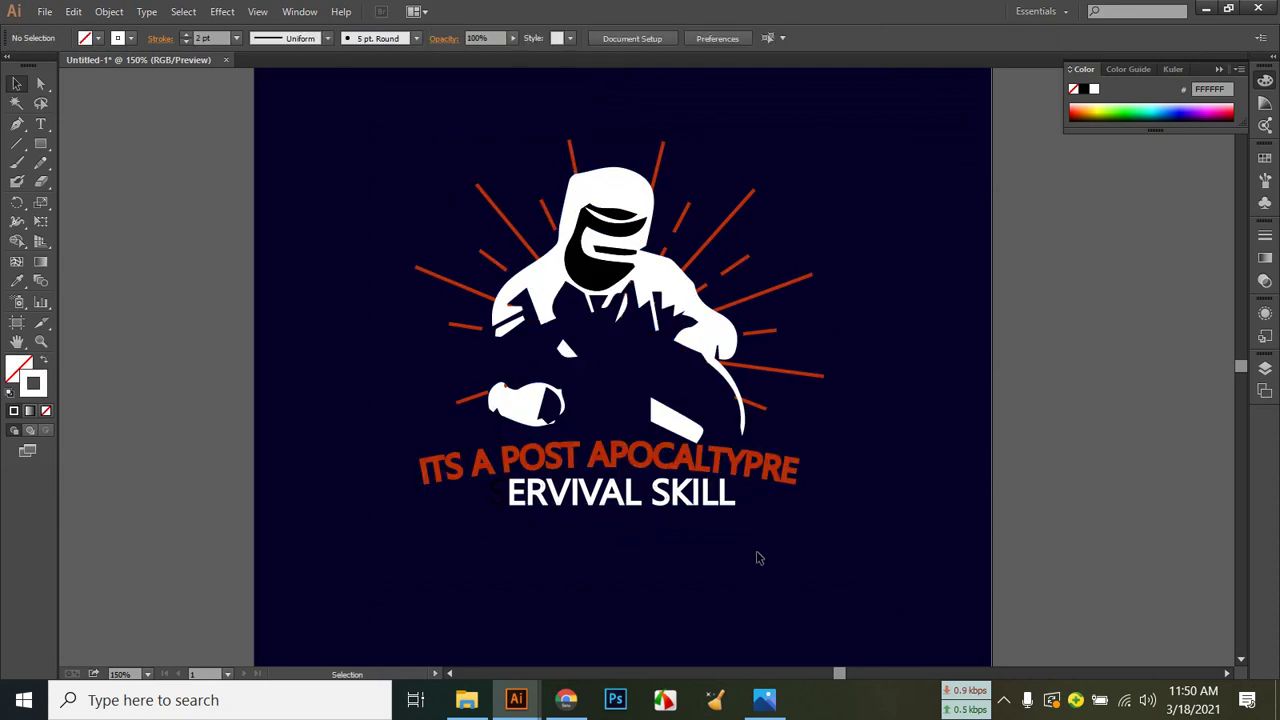
Group the welder figure and sunburst rays without the text lines, then deselect the group.
left_click_drag(414, 159, 811, 414)
right_click(594, 186)
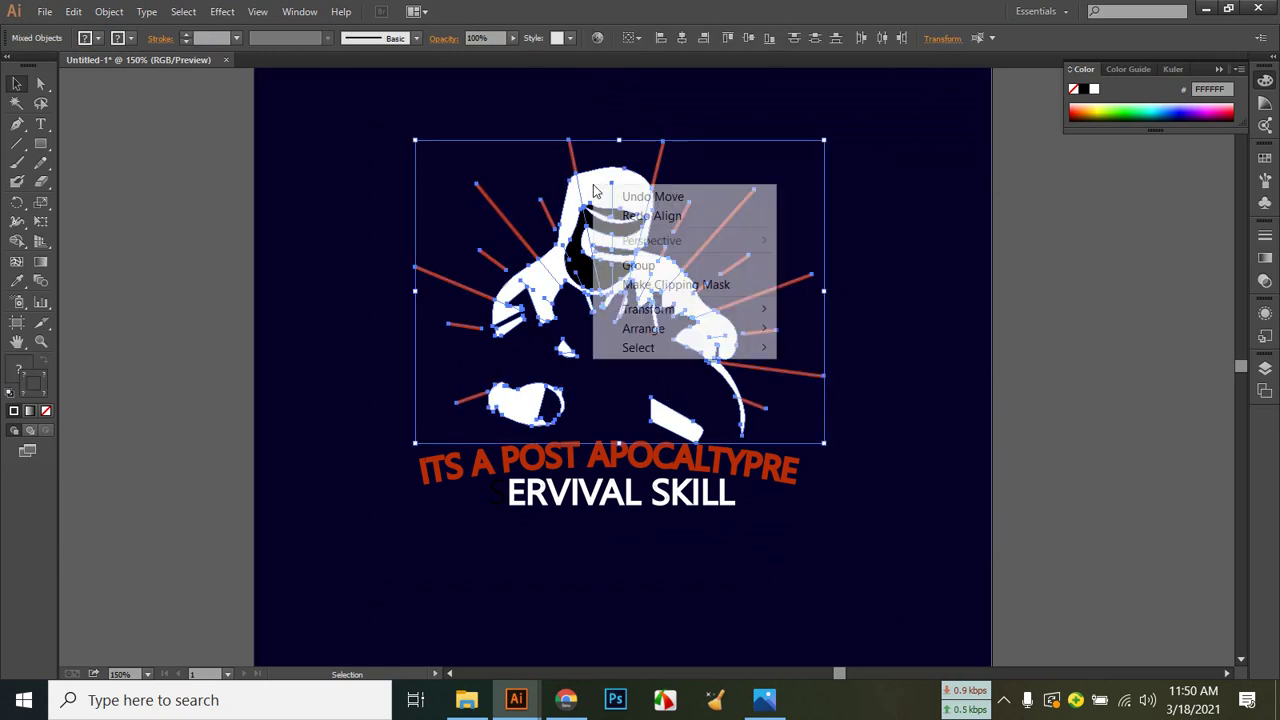
left_click(640, 265)
left_click(950, 368)
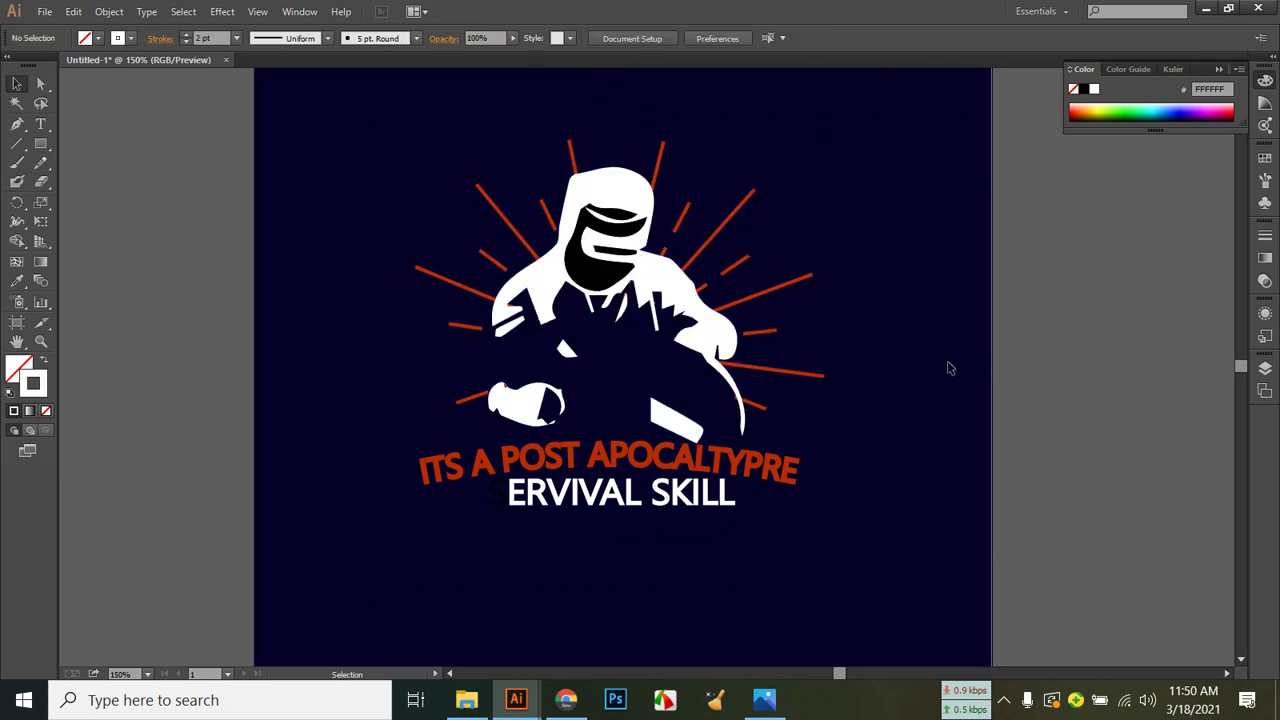
Align the grouped welder artwork, arched slogan and white text line to a common horizontal centre, then deselect them.
left_click_drag(345, 153, 868, 561)
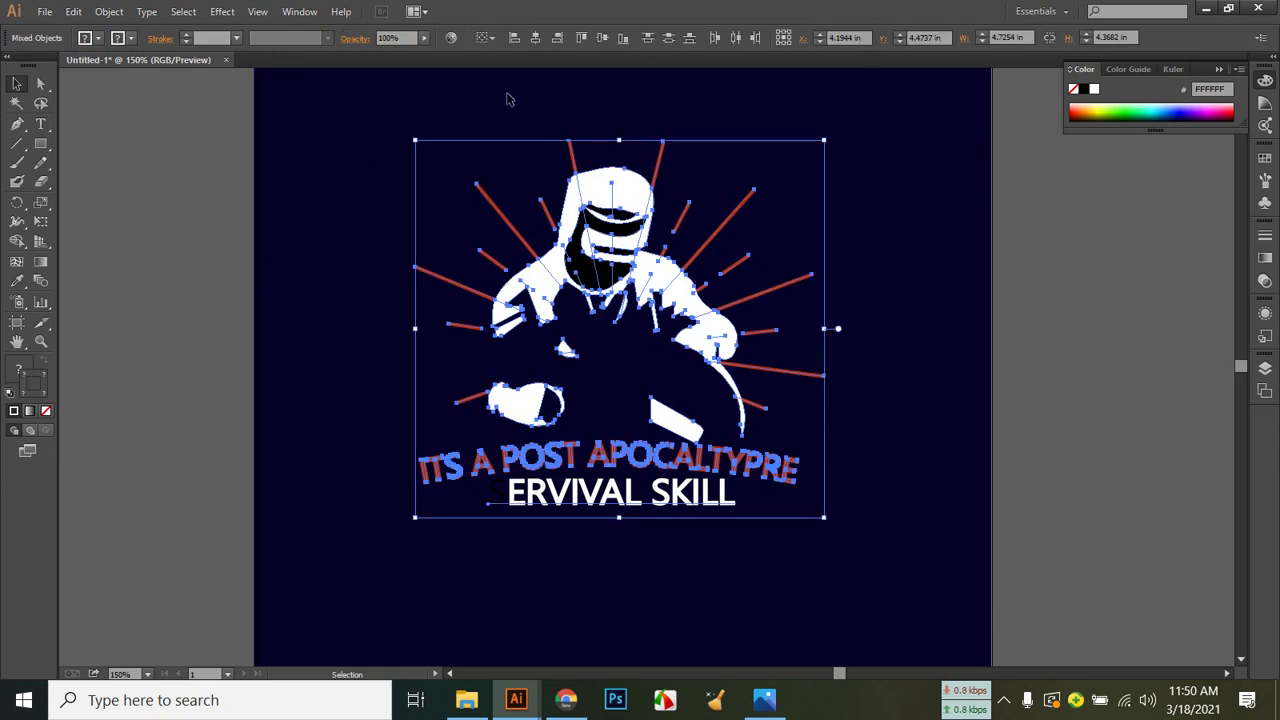
left_click(535, 40)
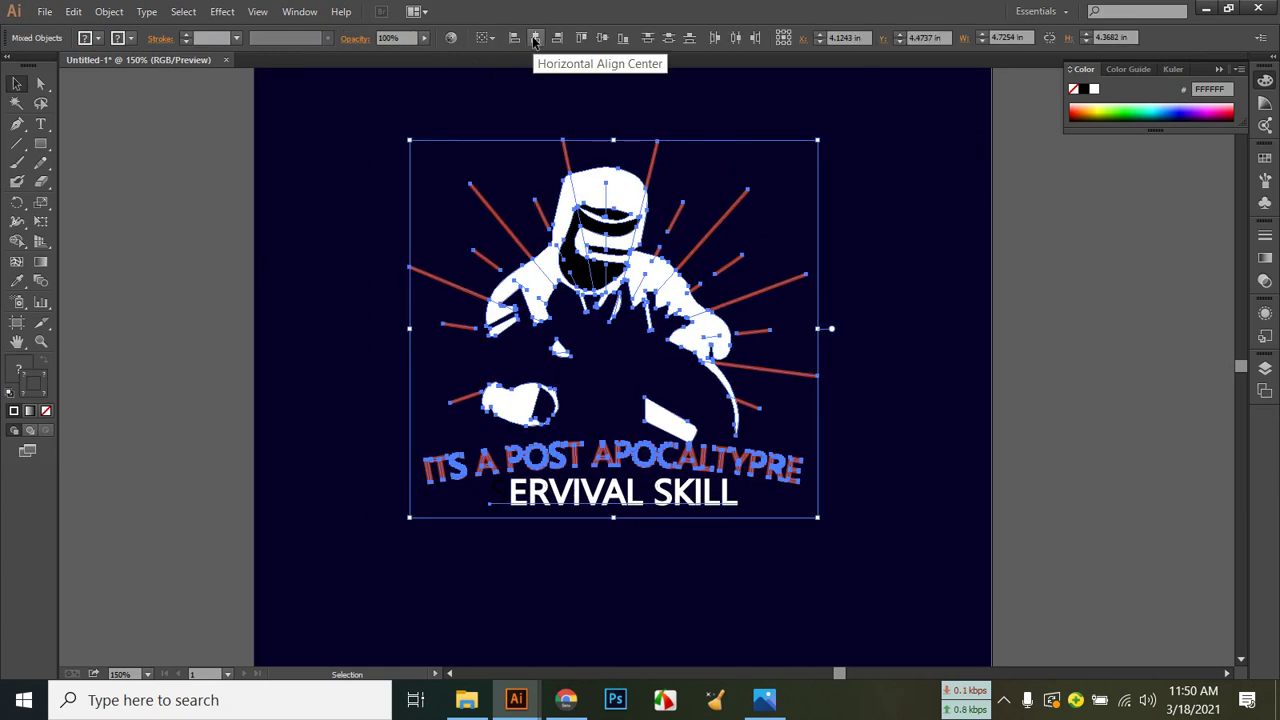
left_click(814, 589)
Compare the white text line with the reference image and move it slightly down from the arched slogan.
left_click(622, 495)
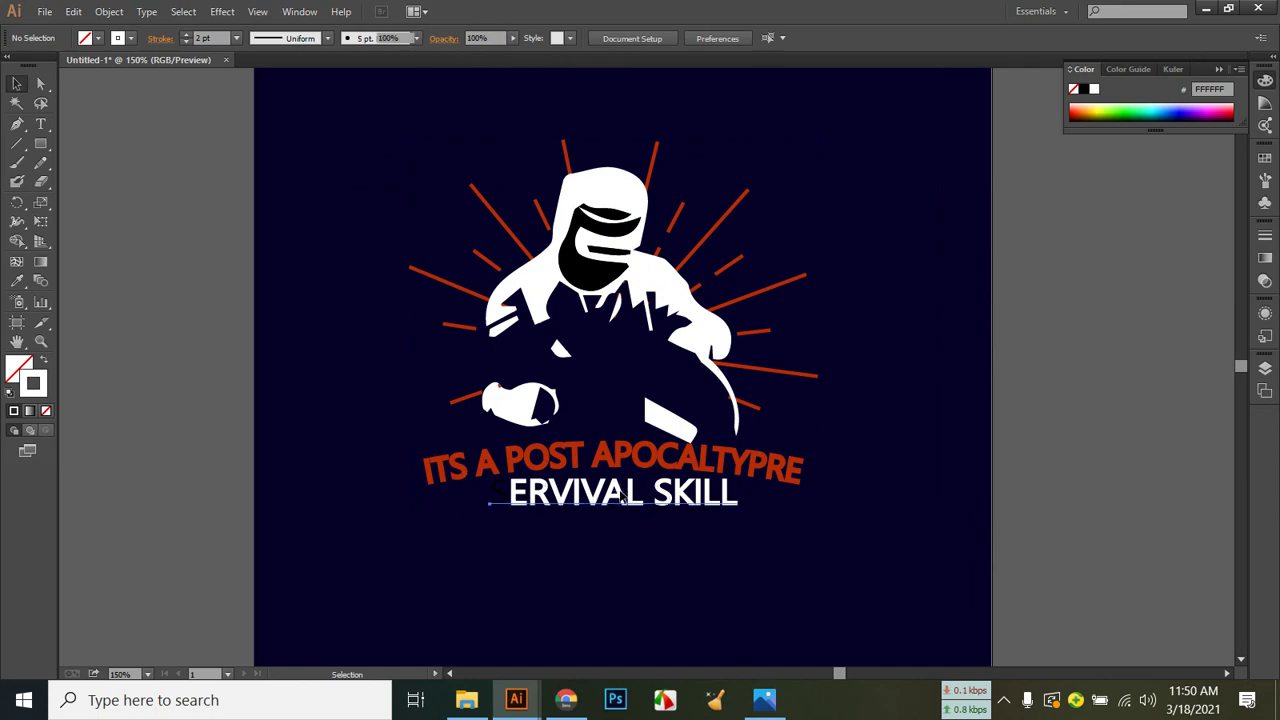
left_click(764, 700)
left_click(764, 700)
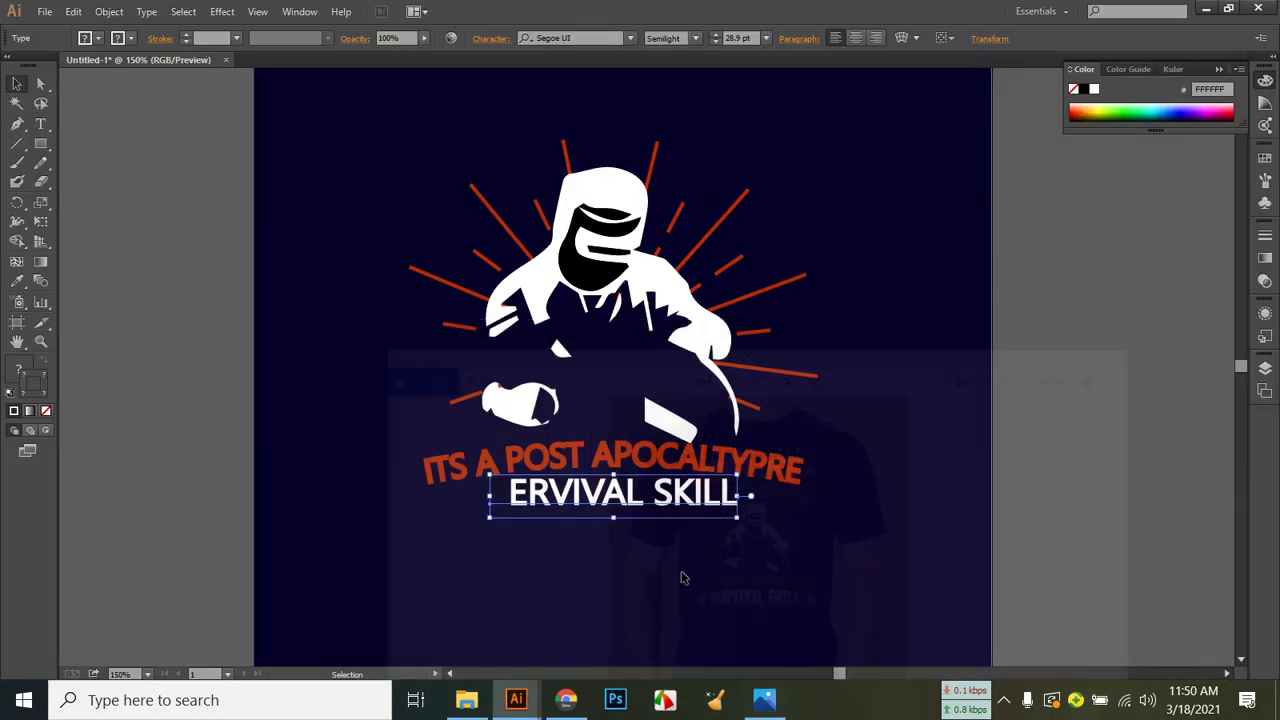
left_click(620, 494)
left_click_drag(617, 491, 617, 497)
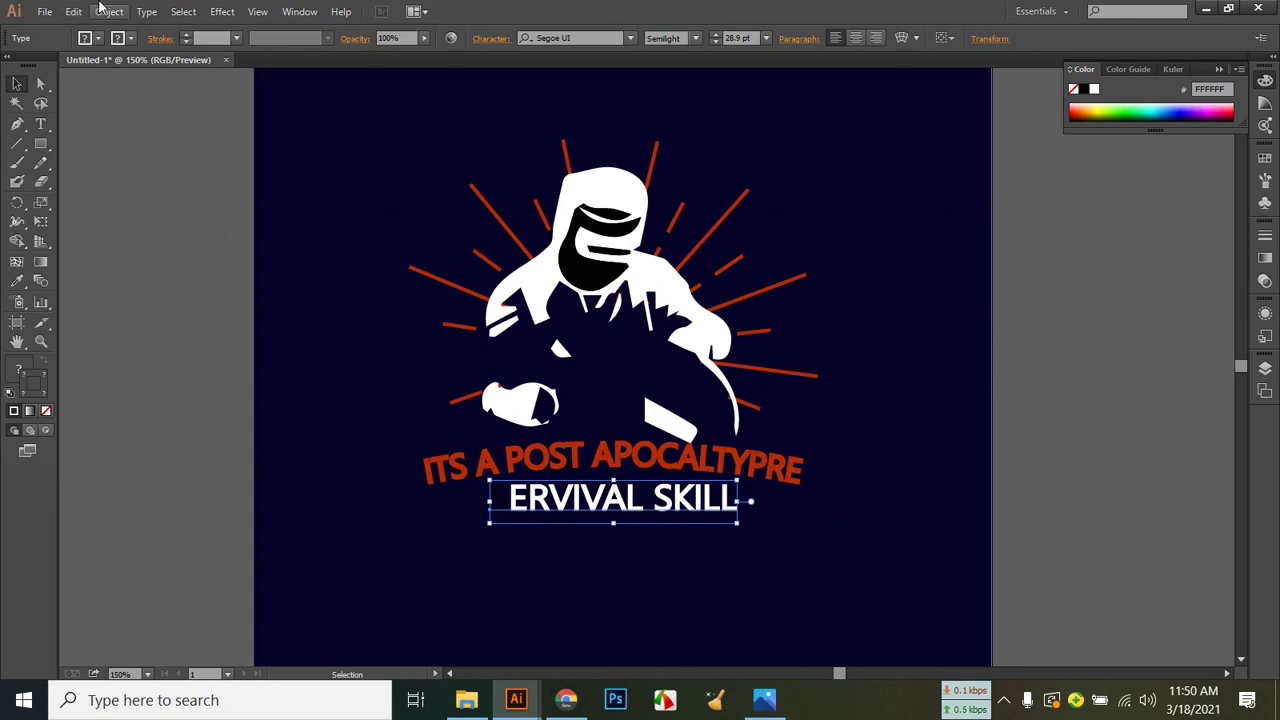
Try a 4 pt stroke on the white text line, compare it with the reference image, and restore the previous stroke.
left_click(184, 37)
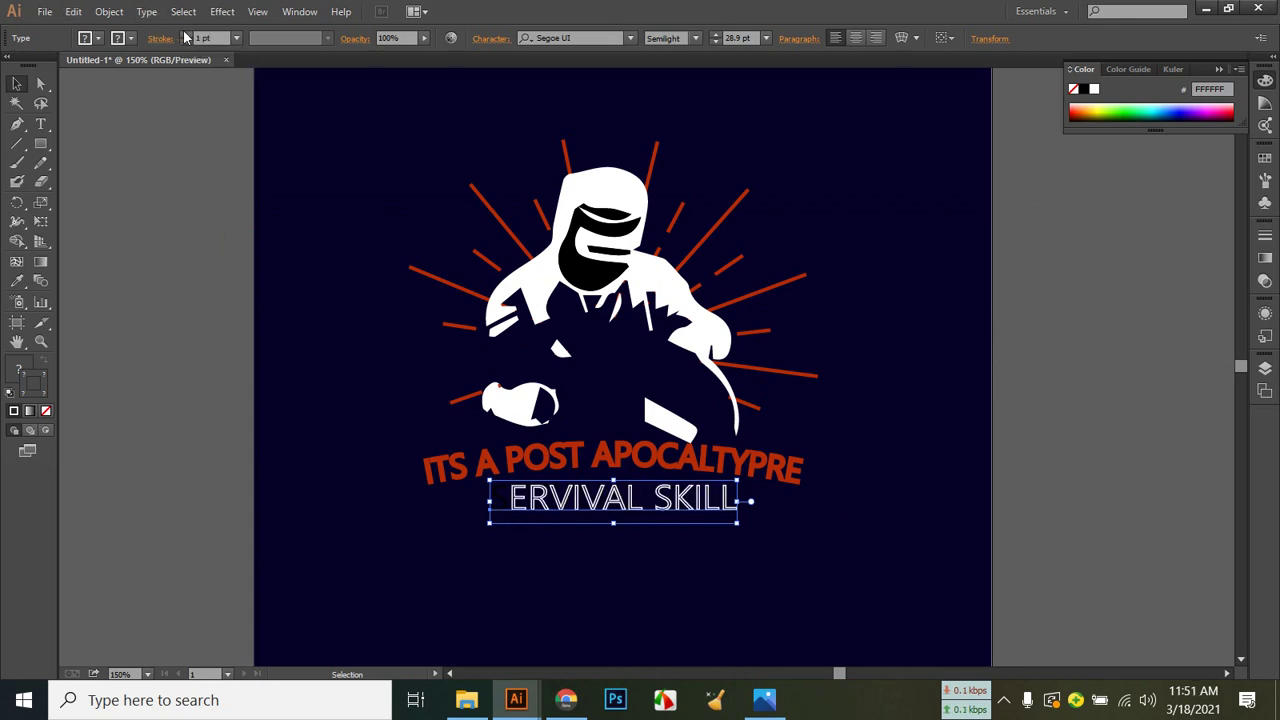
left_click(185, 35)
left_click(185, 35)
left_click(185, 35)
left_click(185, 35)
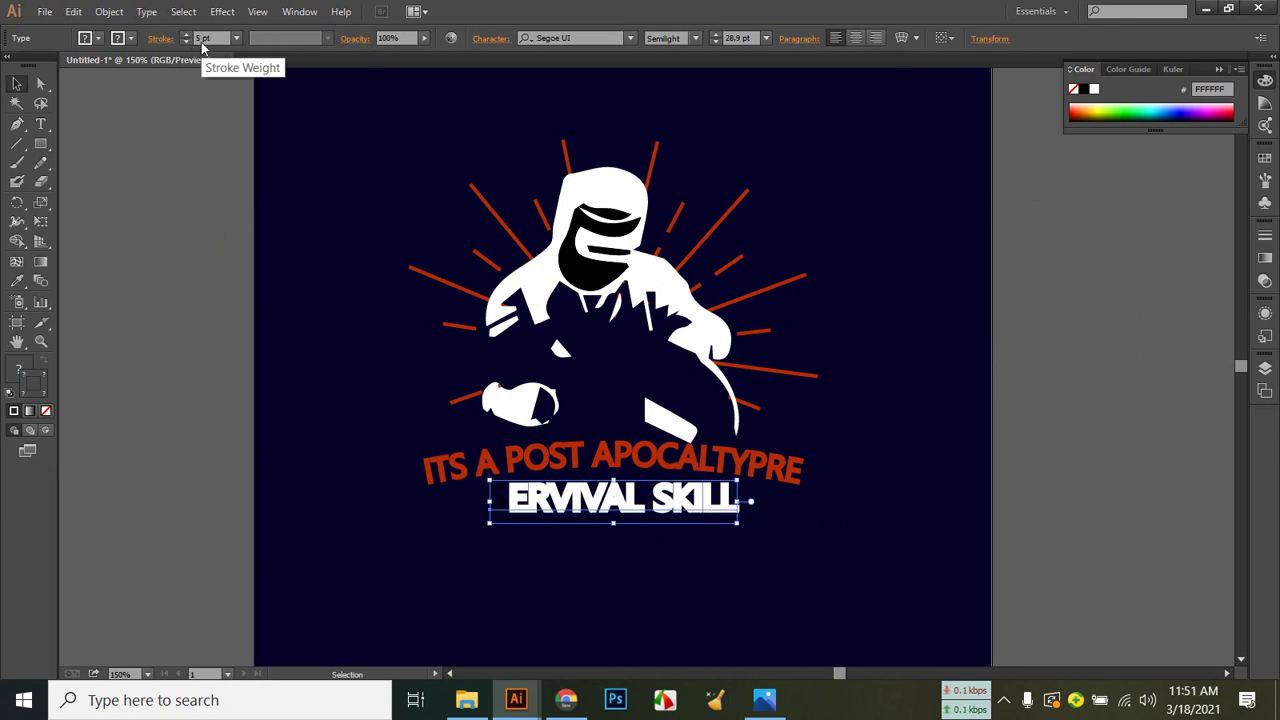
left_click(185, 42)
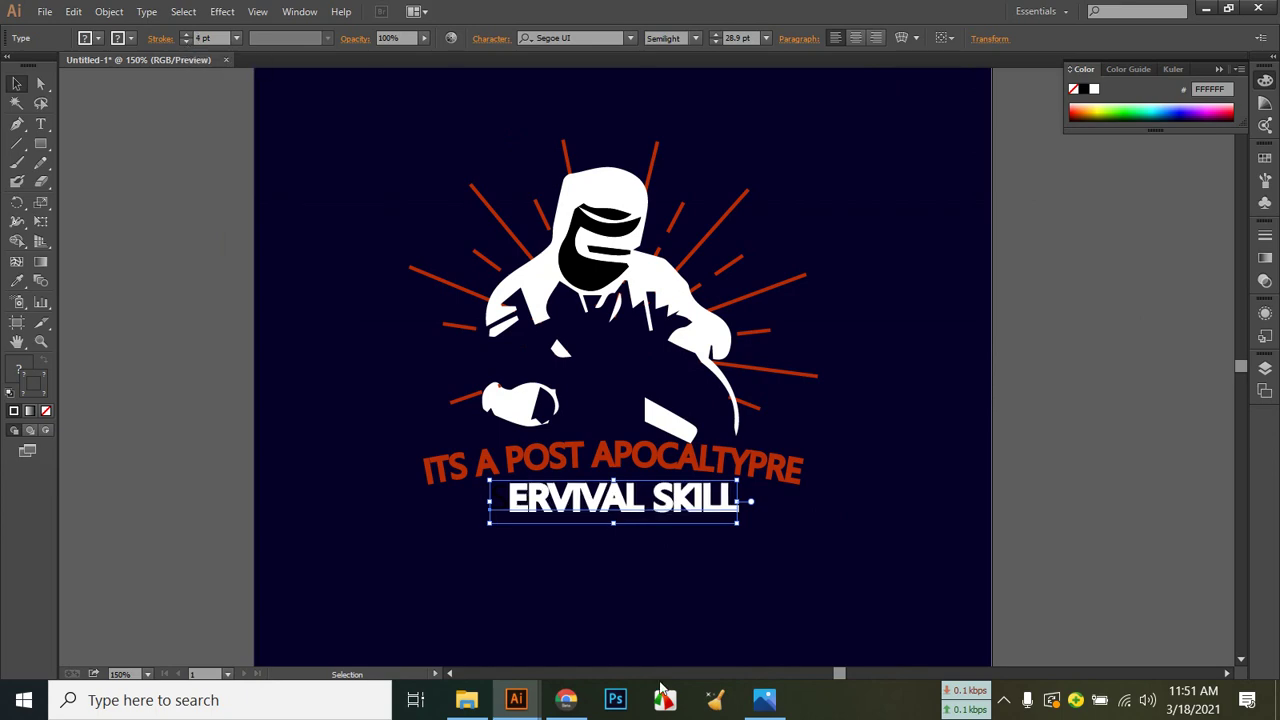
left_click(764, 700)
left_click(764, 700)
left_click(314, 166)
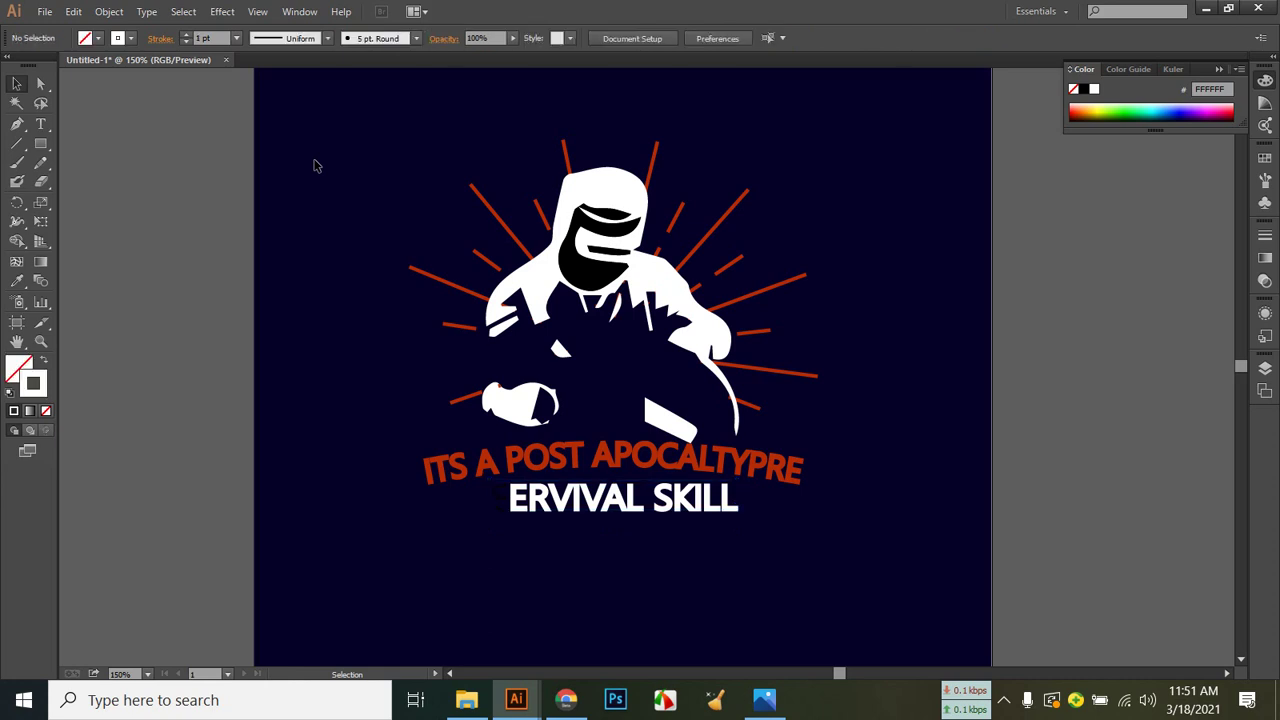
Start an envelope warp on the white text line and preview the Bulge and Arch styles against the reference image.
left_click(758, 701)
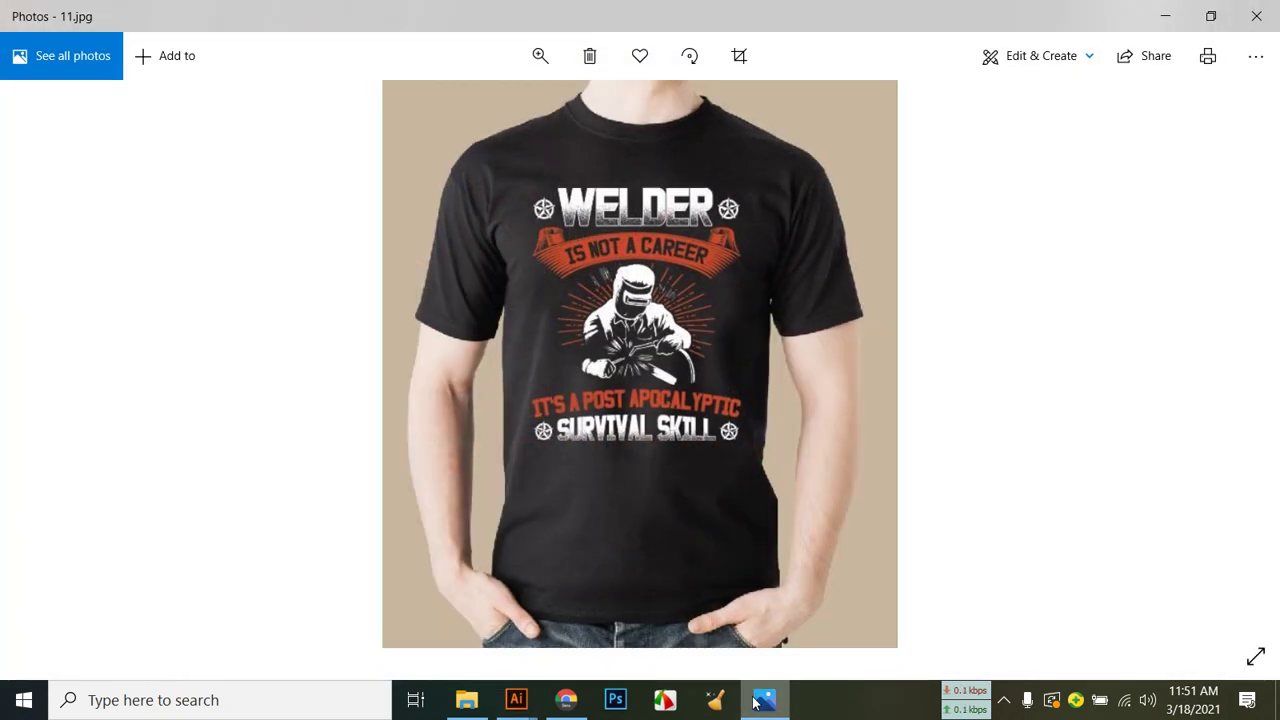
left_click(755, 702)
left_click(621, 503)
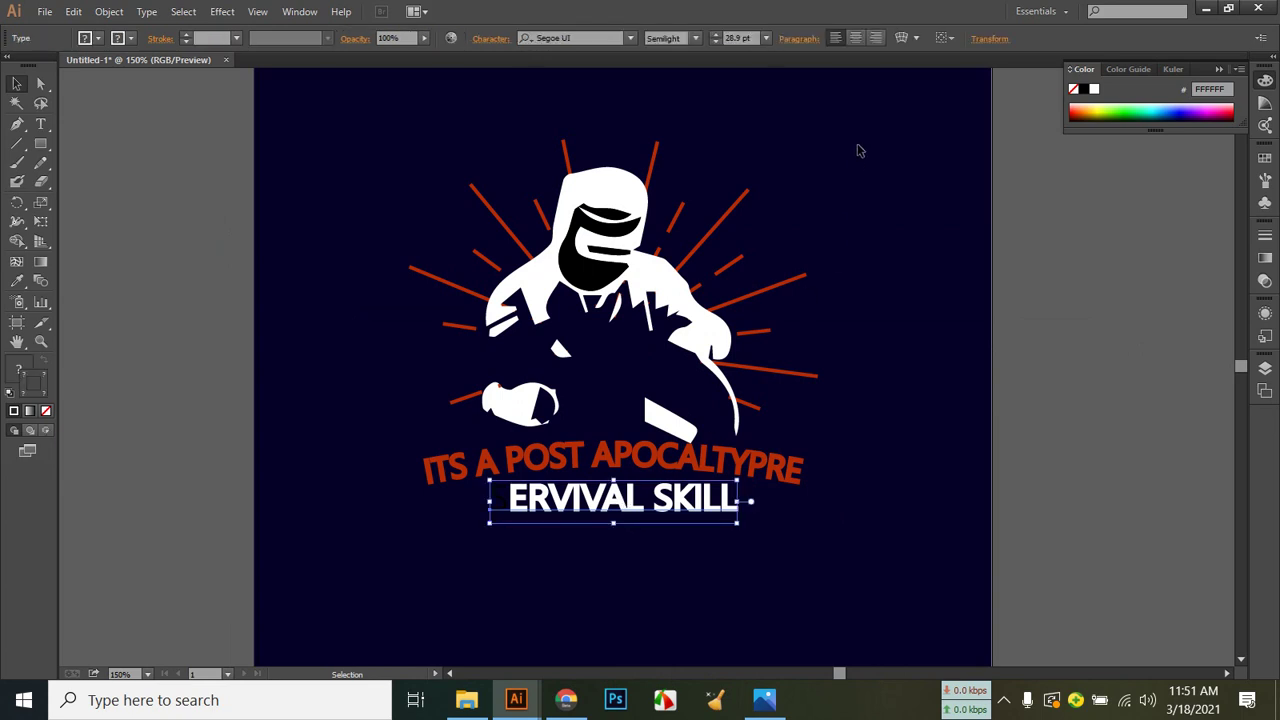
left_click(904, 38)
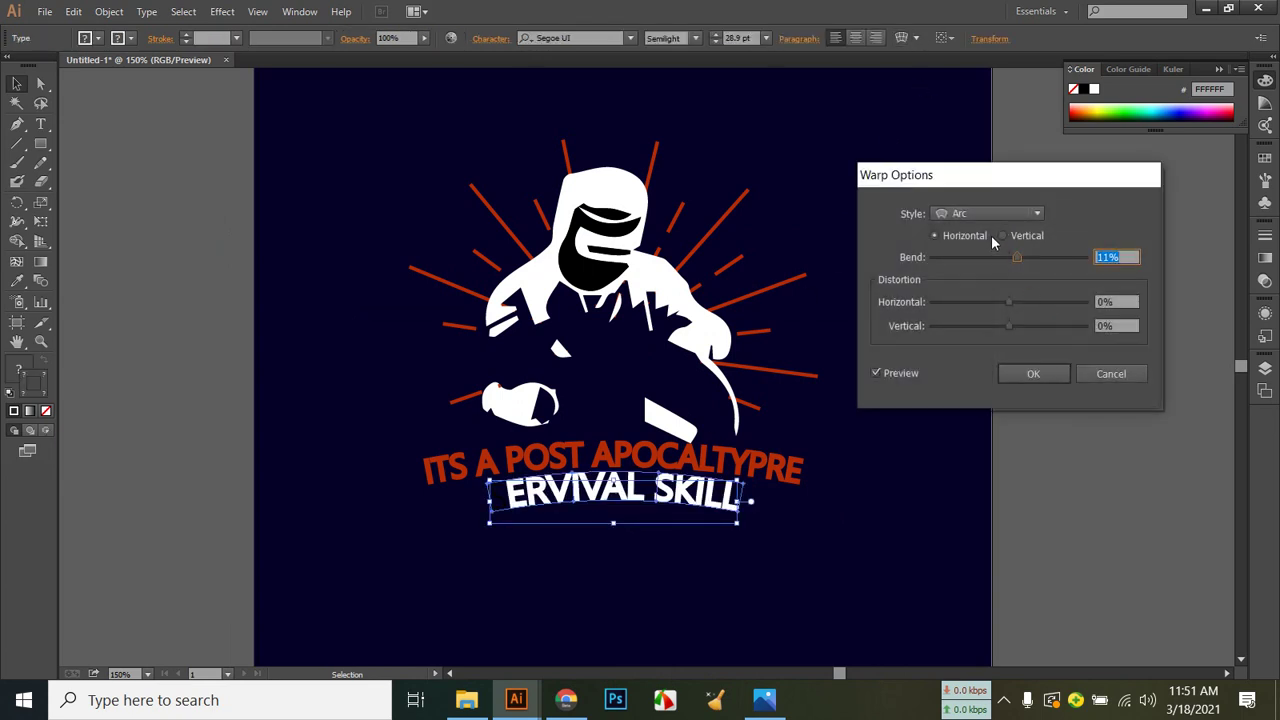
left_click(994, 214)
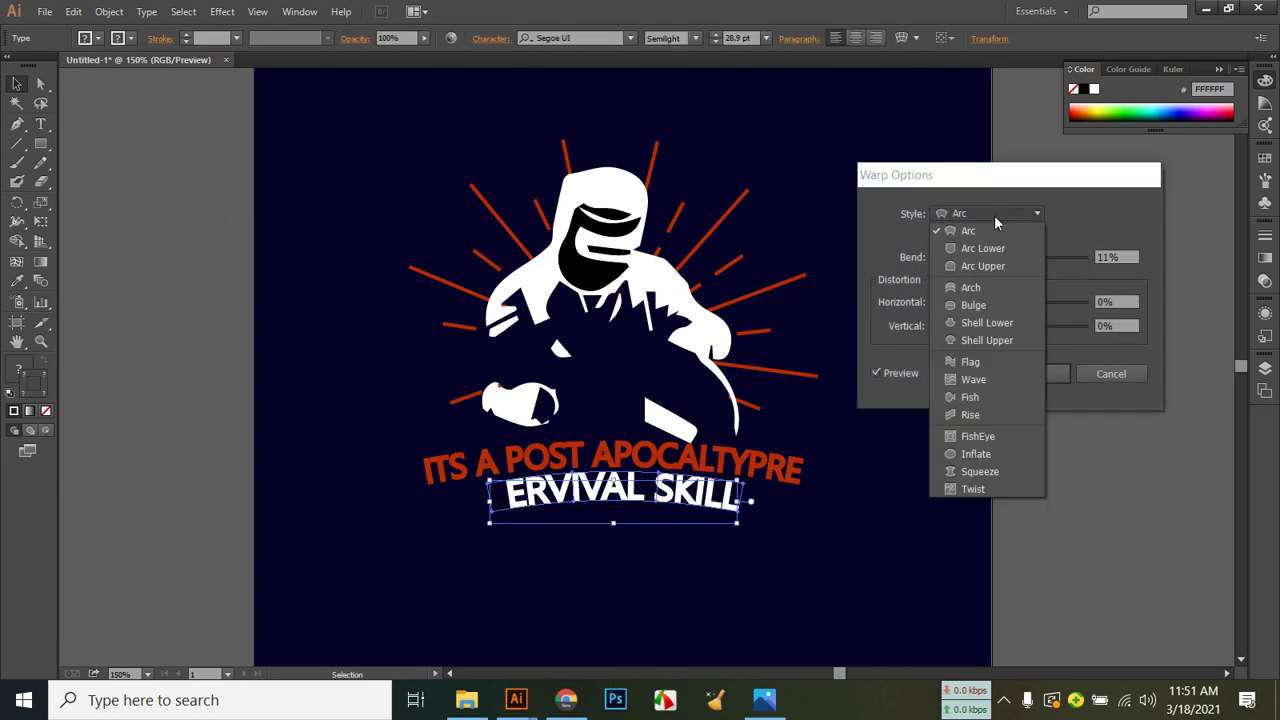
left_click(994, 304)
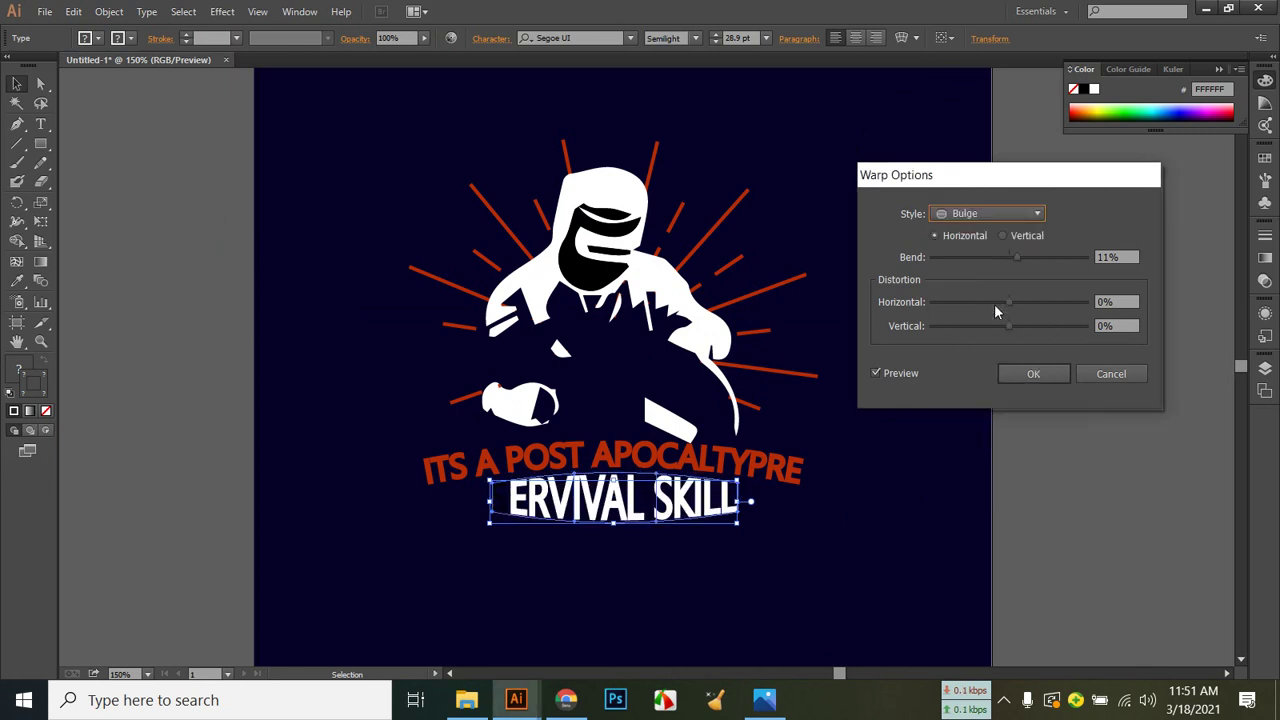
left_click(1028, 218)
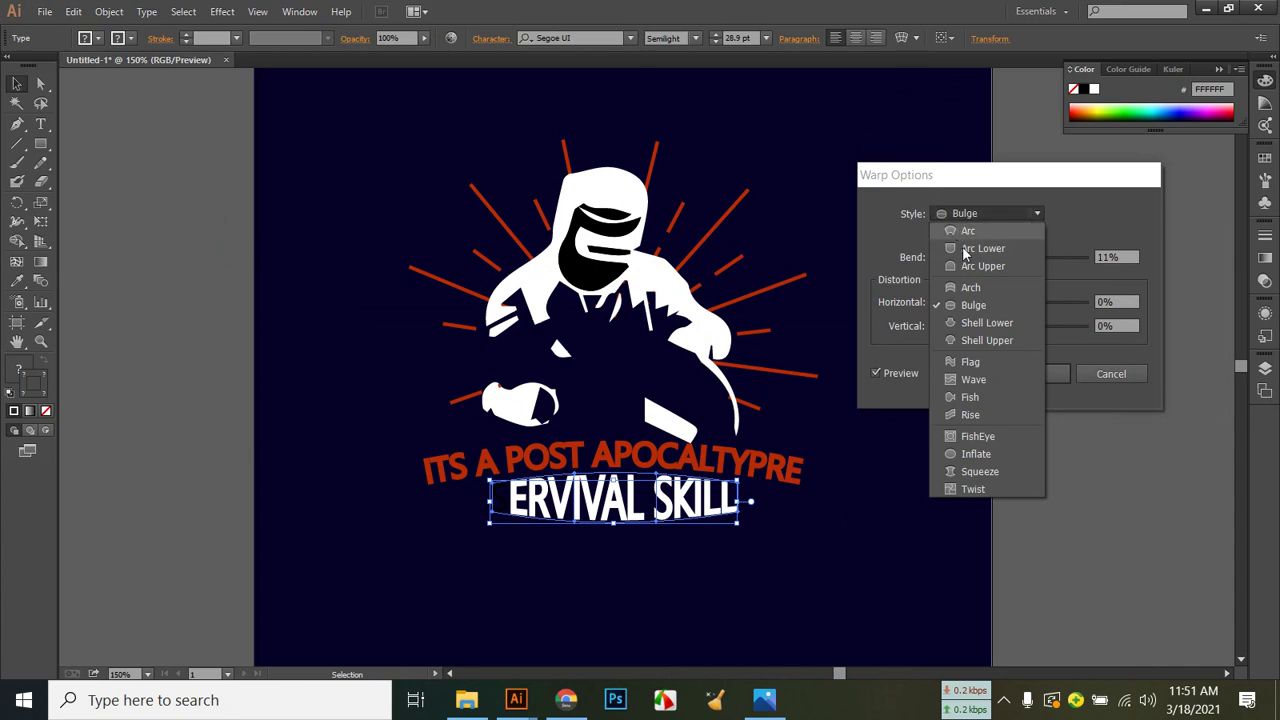
left_click(980, 290)
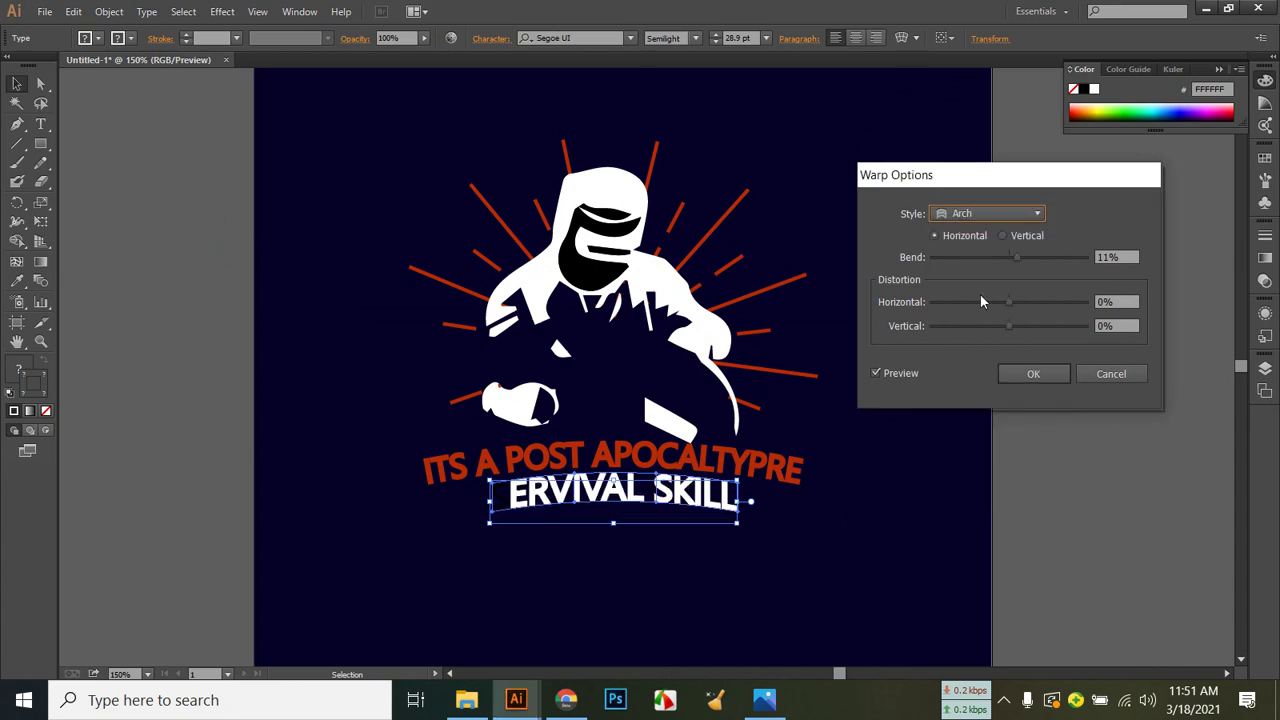
left_click(765, 700)
left_click(768, 702)
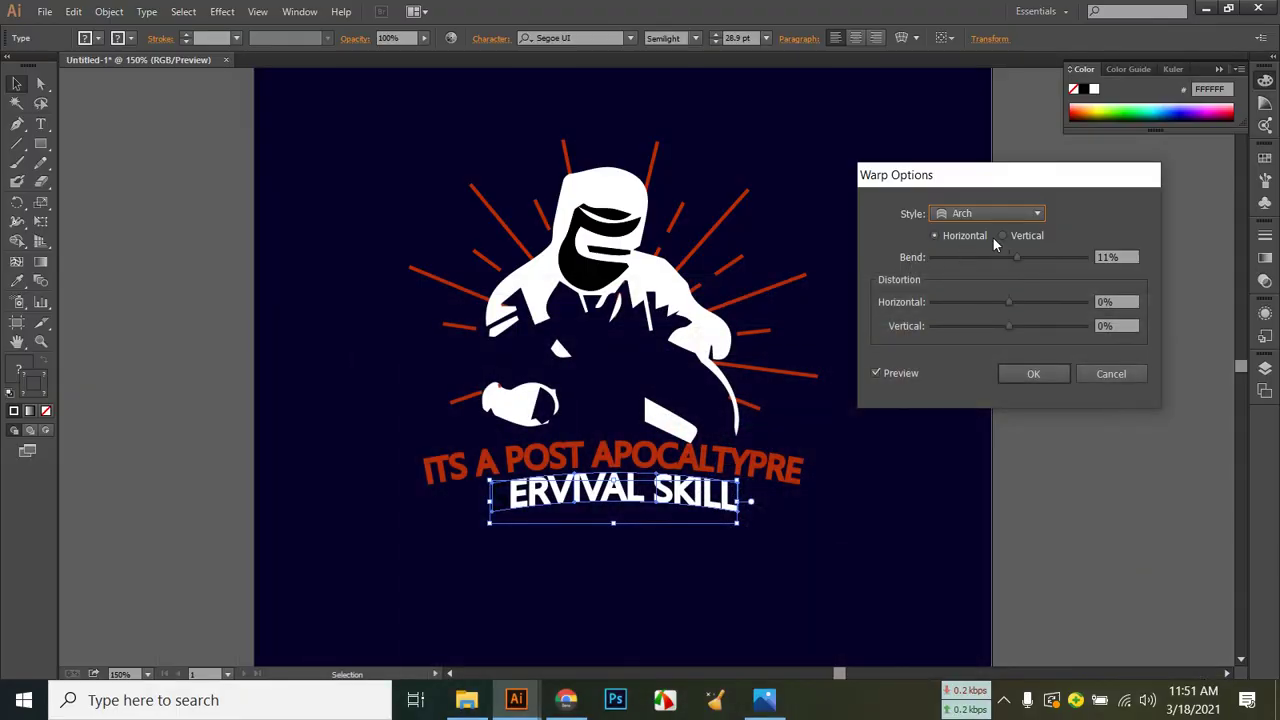
Preview the Inflate style, then set the text line's warp style to Arc Upper and compare it with the reference image.
left_click(1003, 217)
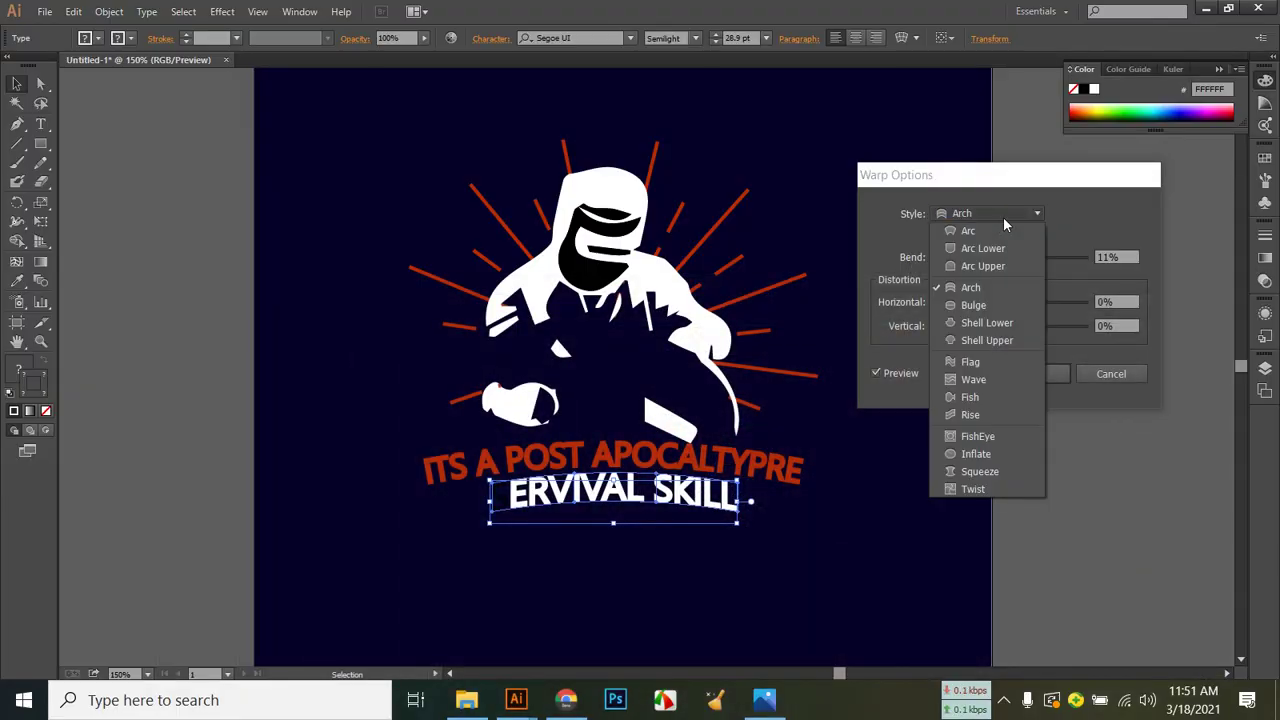
left_click(1008, 453)
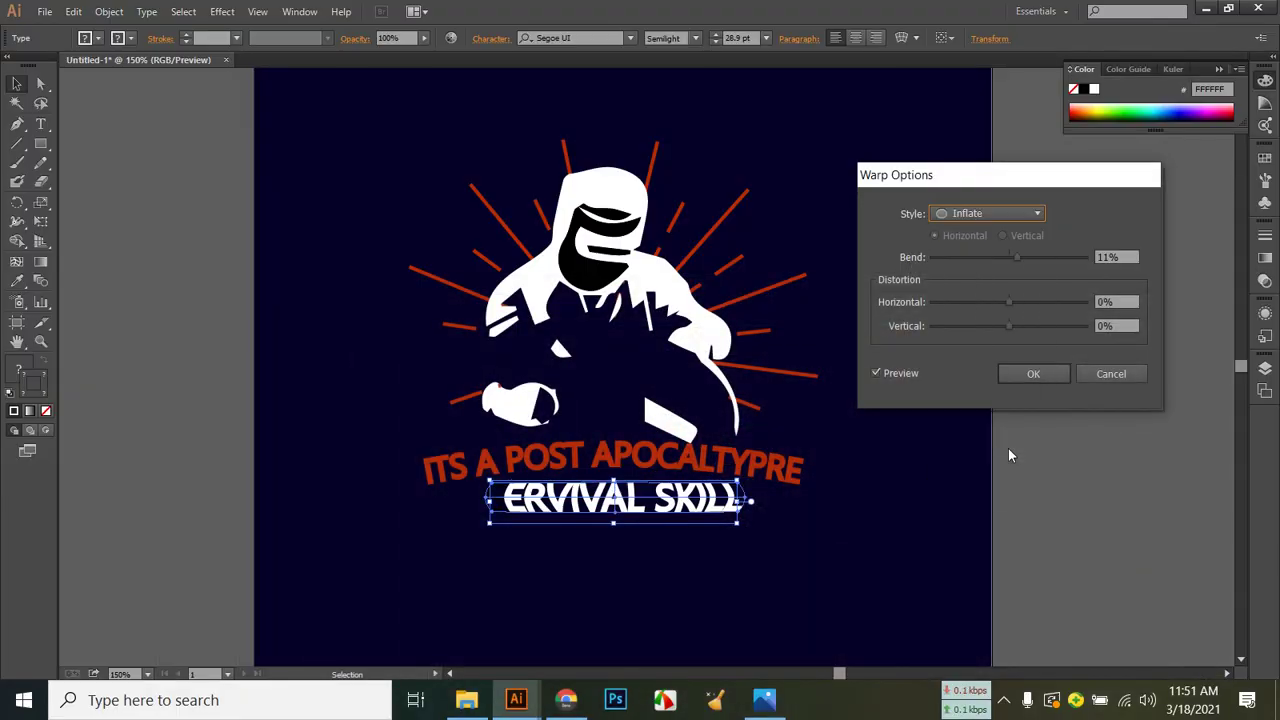
left_click(991, 212)
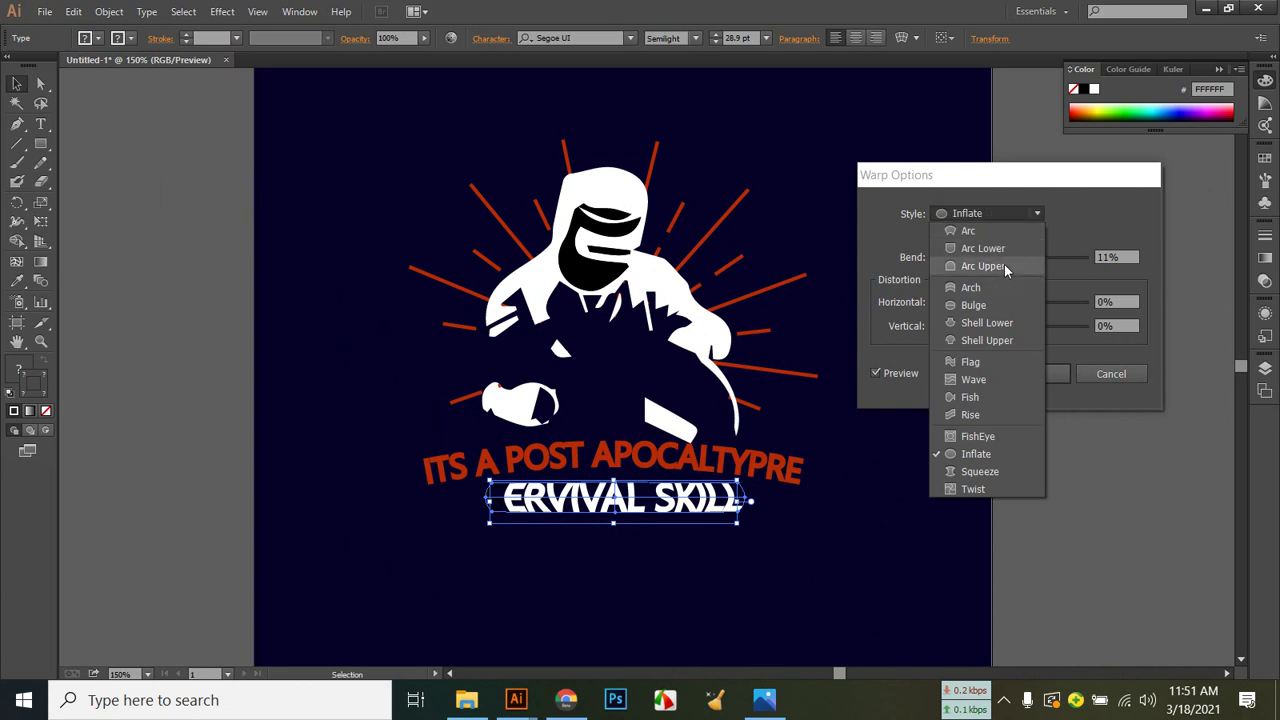
left_click(1003, 265)
left_click(764, 700)
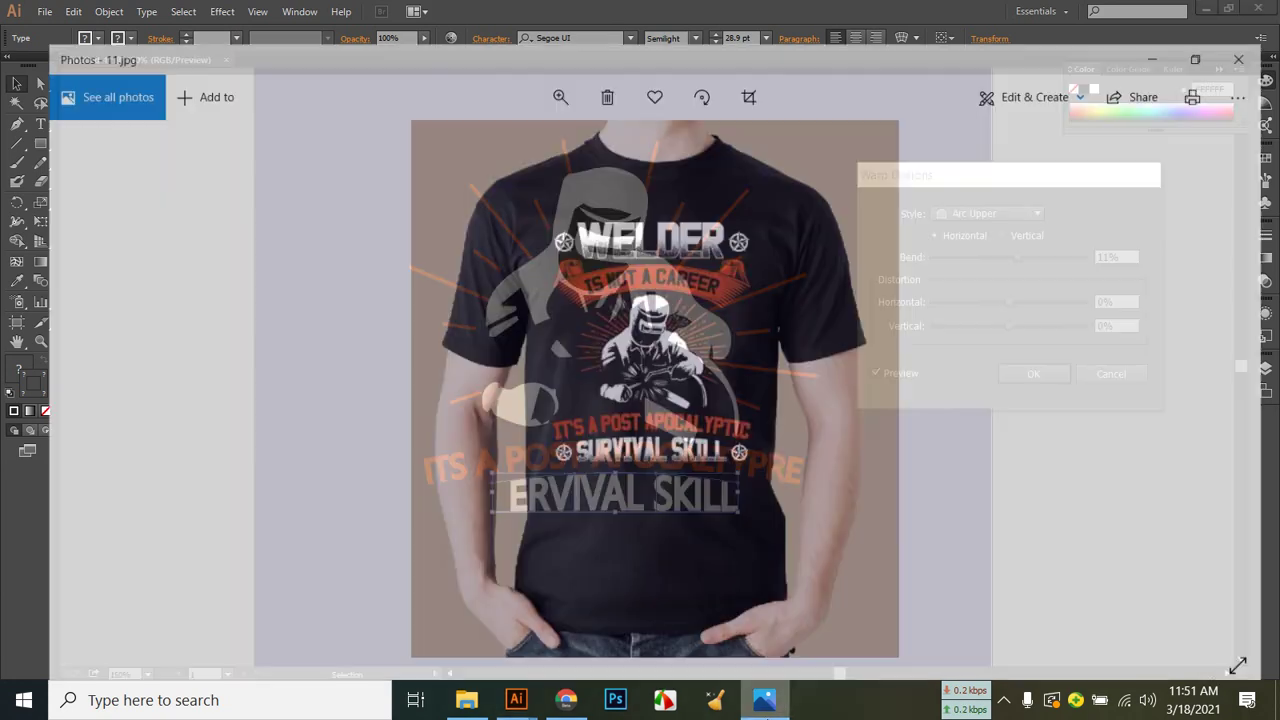
left_click(764, 700)
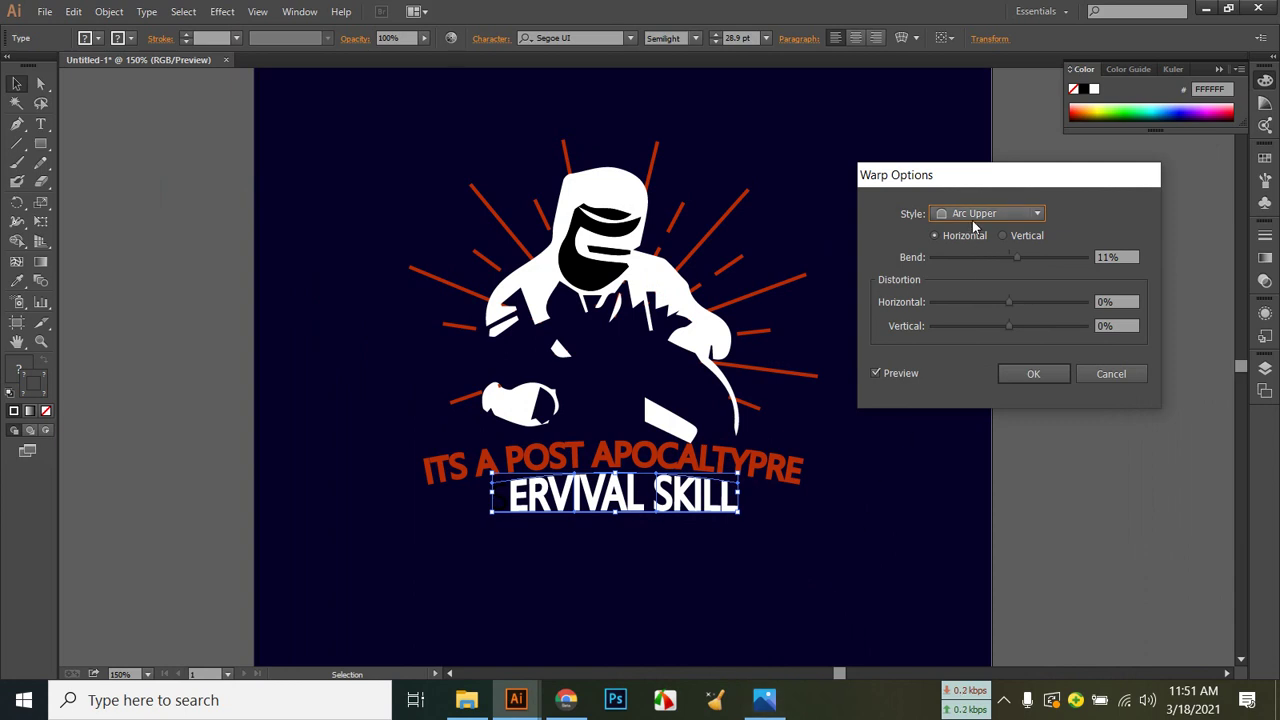
Set the Arc Upper warp's bend to 15%, apply it to the white text line, and compare with the reference image.
left_click(1130, 259)
key("Up")
key("Up")
key("Up")
key("Down")
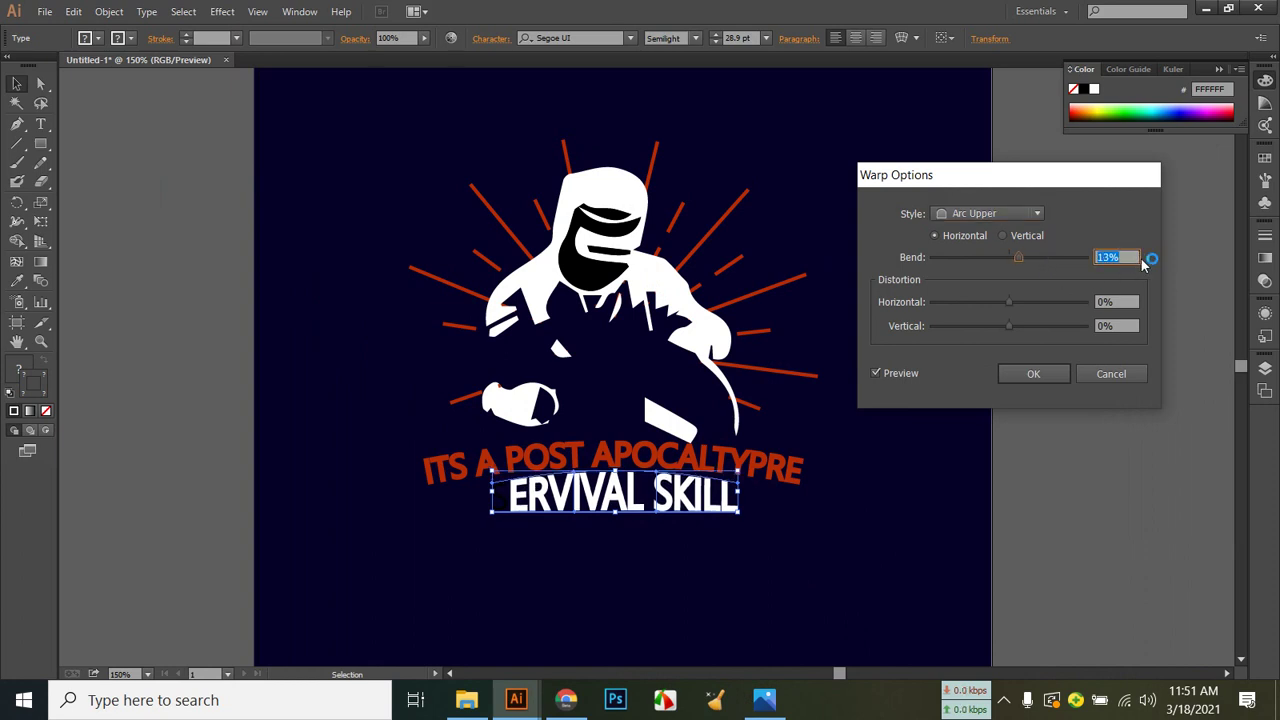
key("Up")
key("Up")
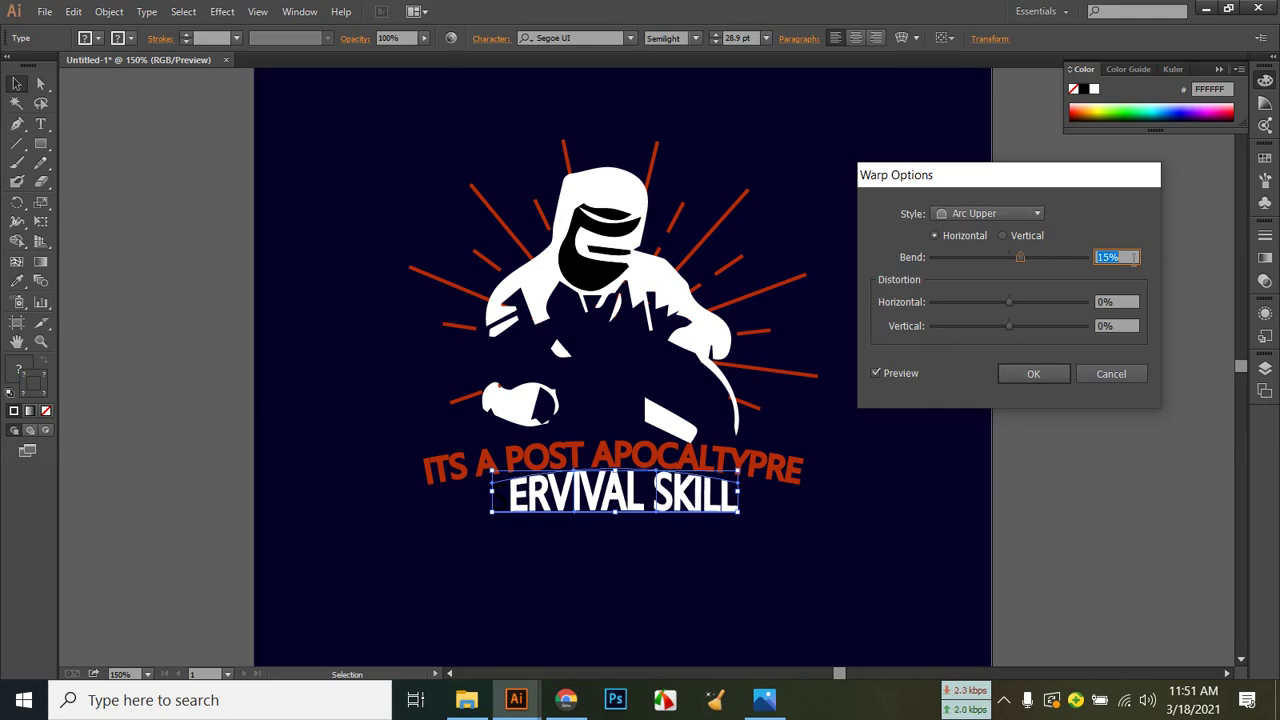
left_click(1038, 374)
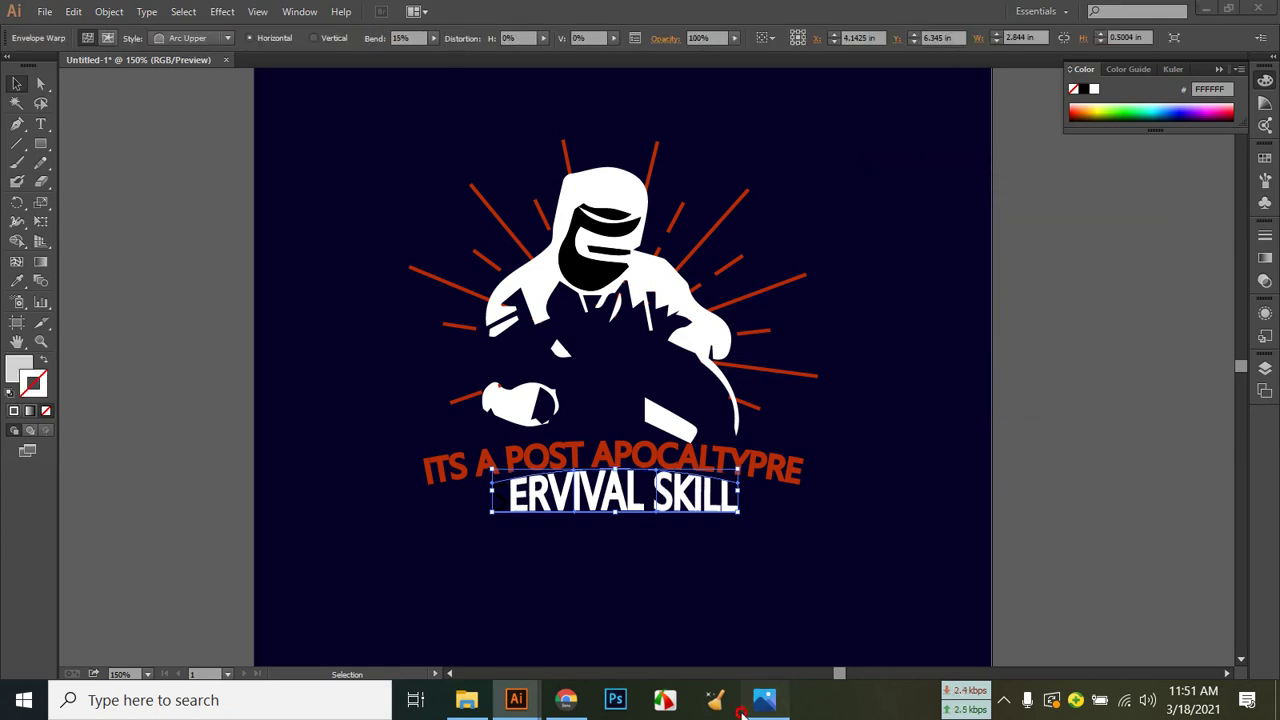
left_click(763, 700)
left_click(745, 710)
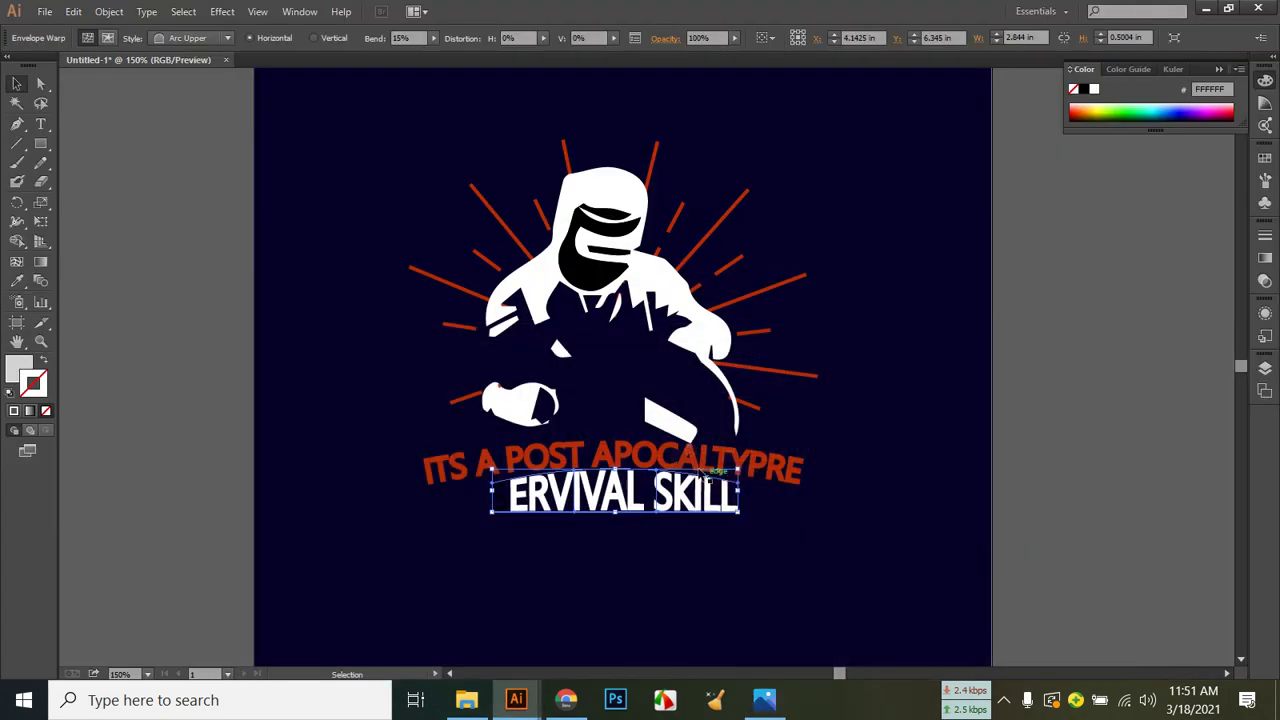
Widen the warped white text line to about 3.5 in and position it centrally beneath the red slogan.
left_click_drag(494, 492, 436, 492)
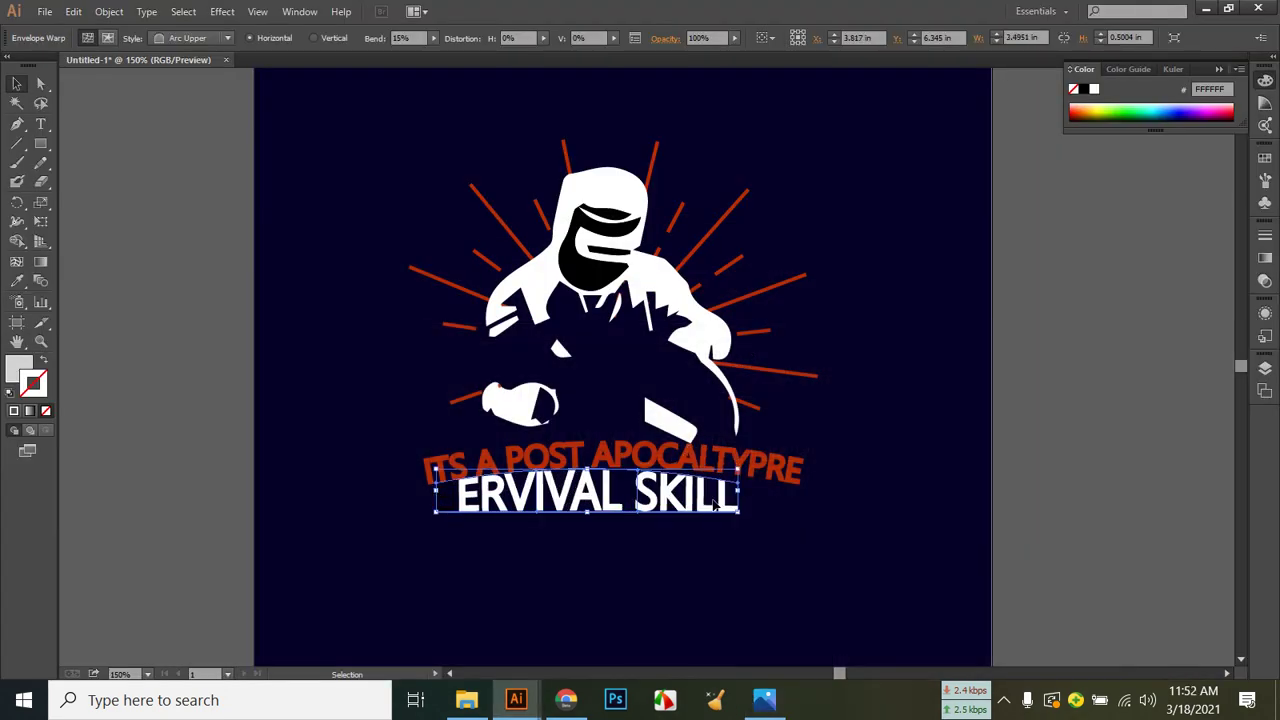
left_click_drag(590, 521, 615, 490)
left_click(637, 546)
left_click(660, 580)
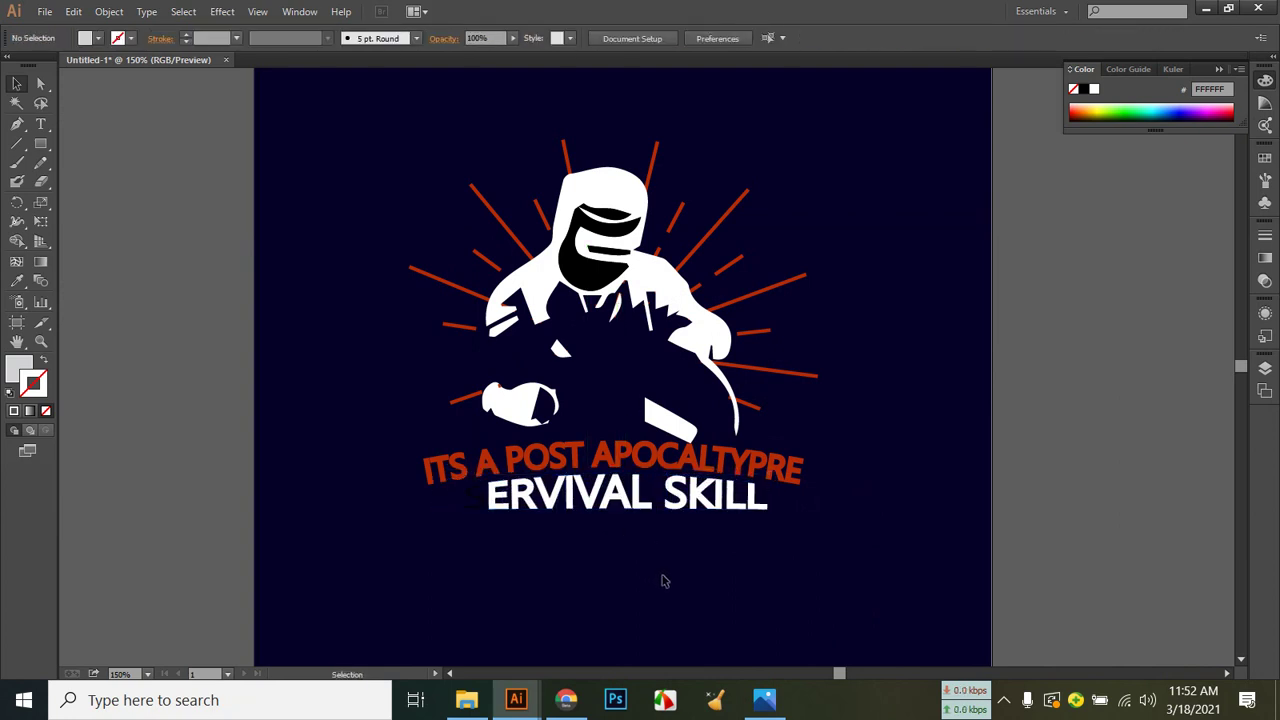
Align the welder artwork, red slogan and white text line to a common horizontal centre.
left_click_drag(438, 124, 822, 558)
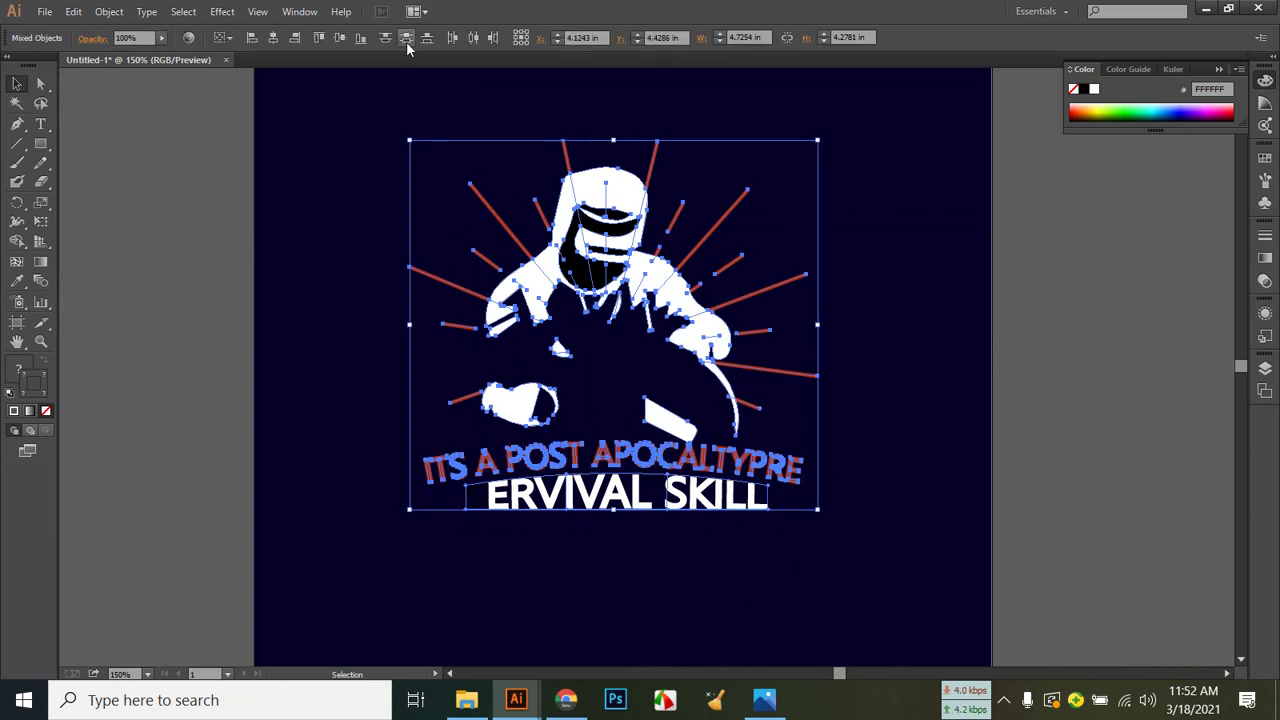
left_click(276, 37)
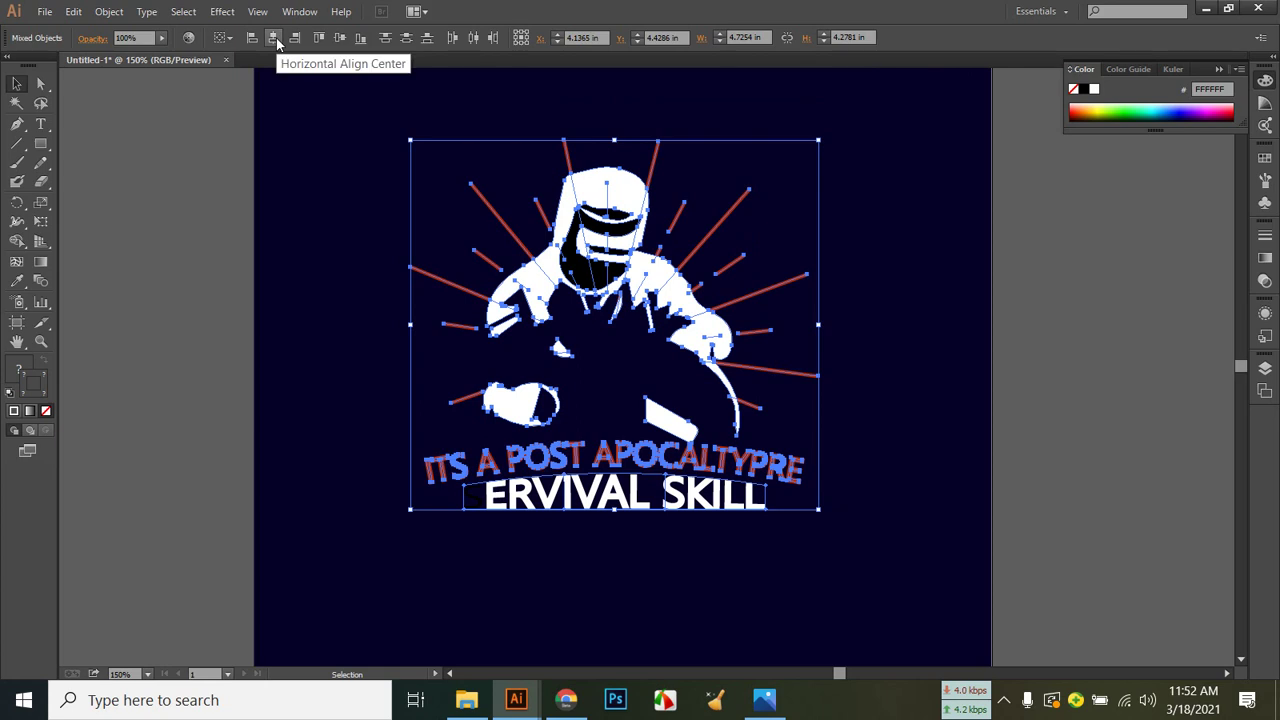
left_click(316, 258)
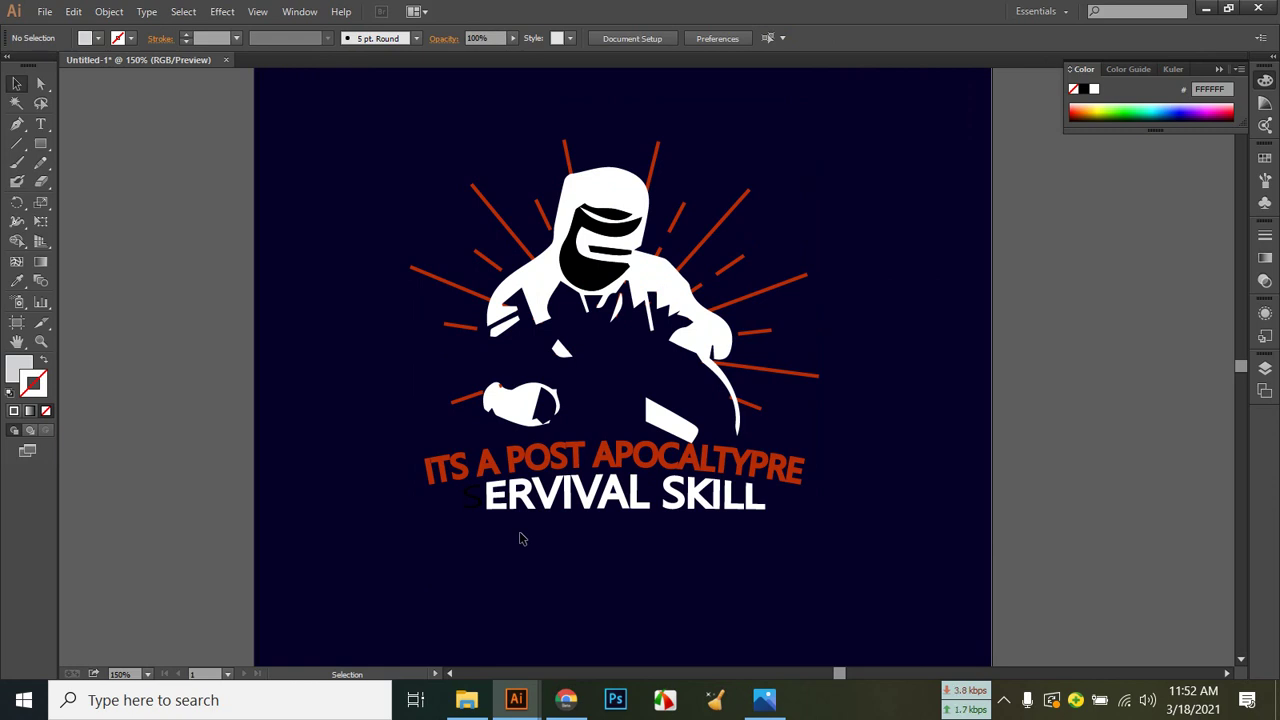
Try to add a letter S in front of the white text line.
left_click(475, 490)
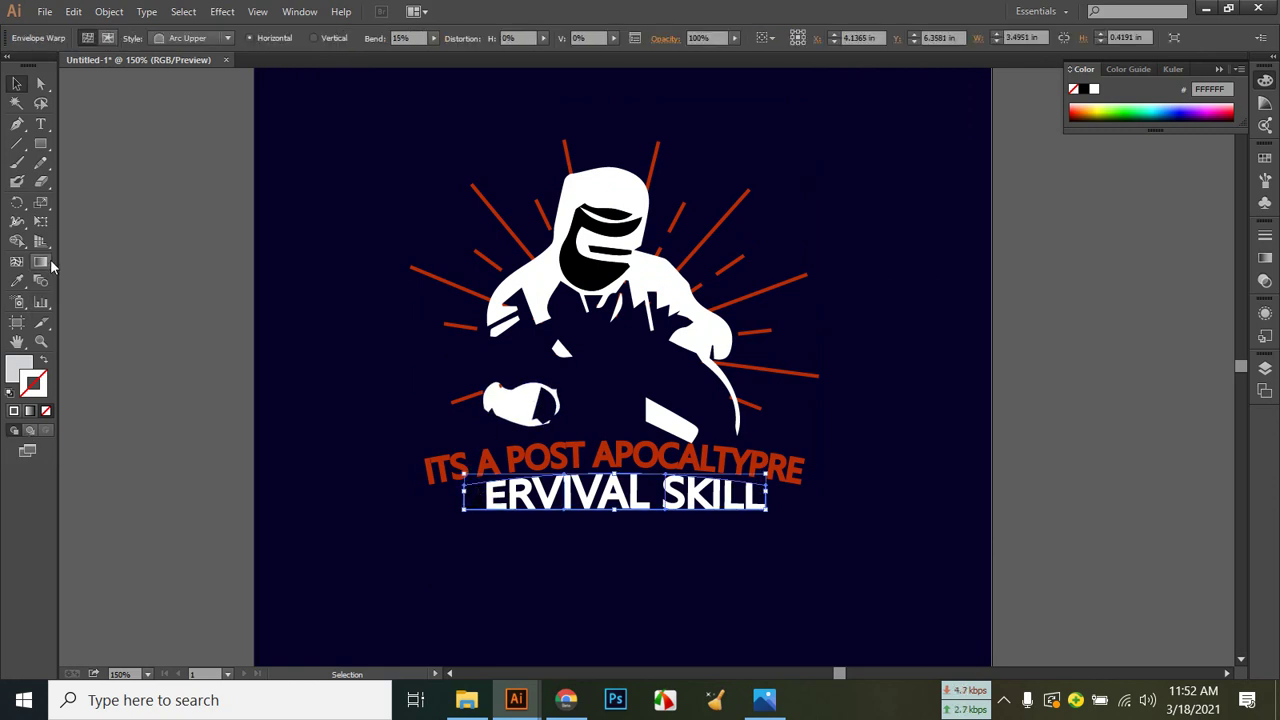
left_click(36, 136)
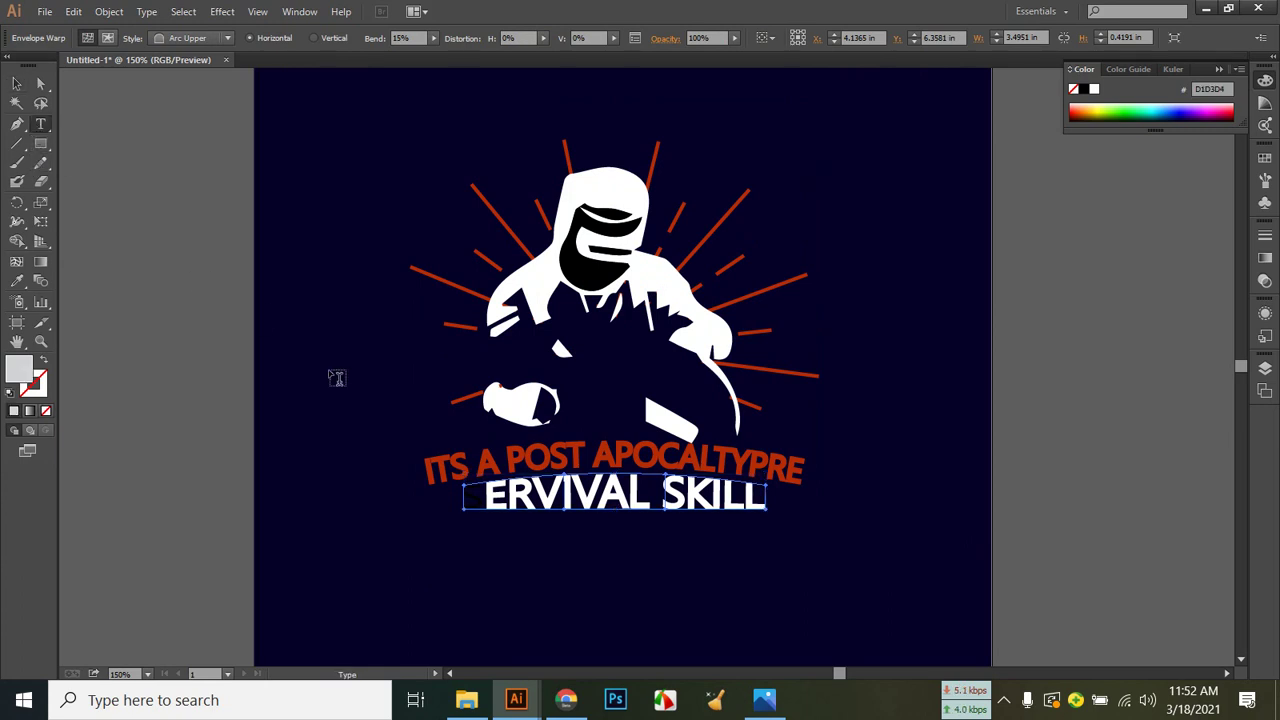
left_click(479, 495)
type("S")
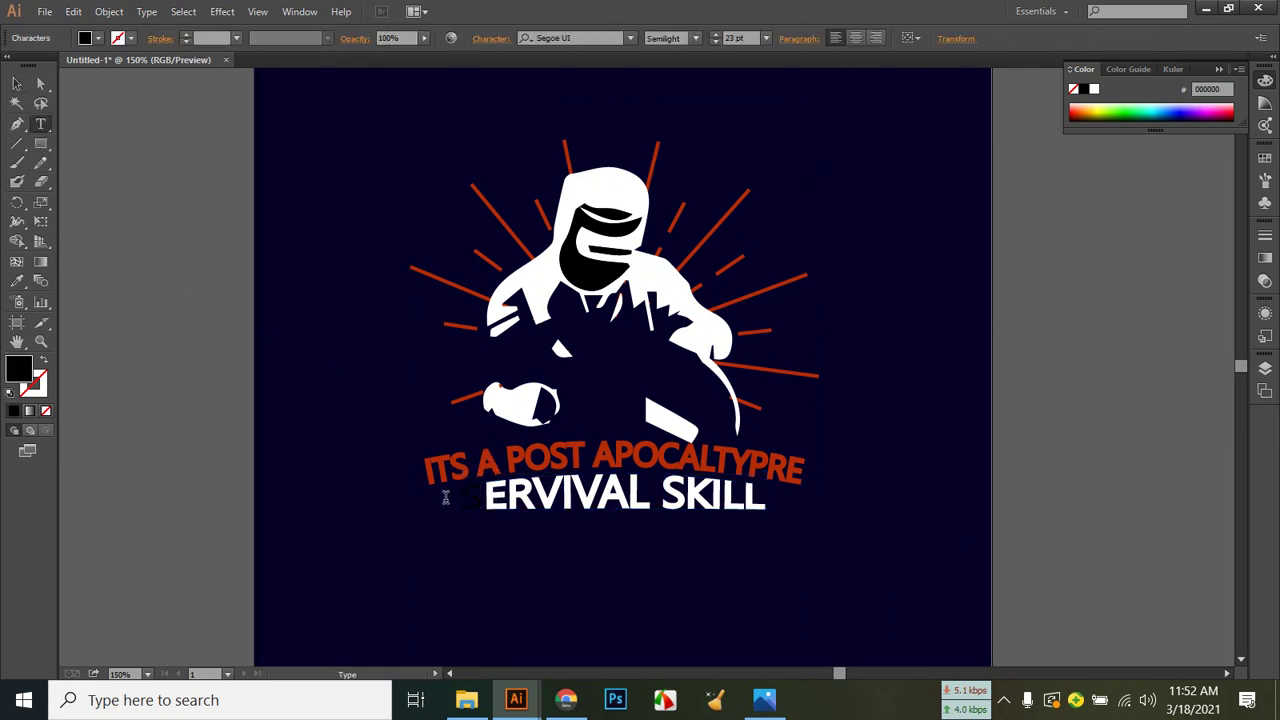
key("BackSpace")
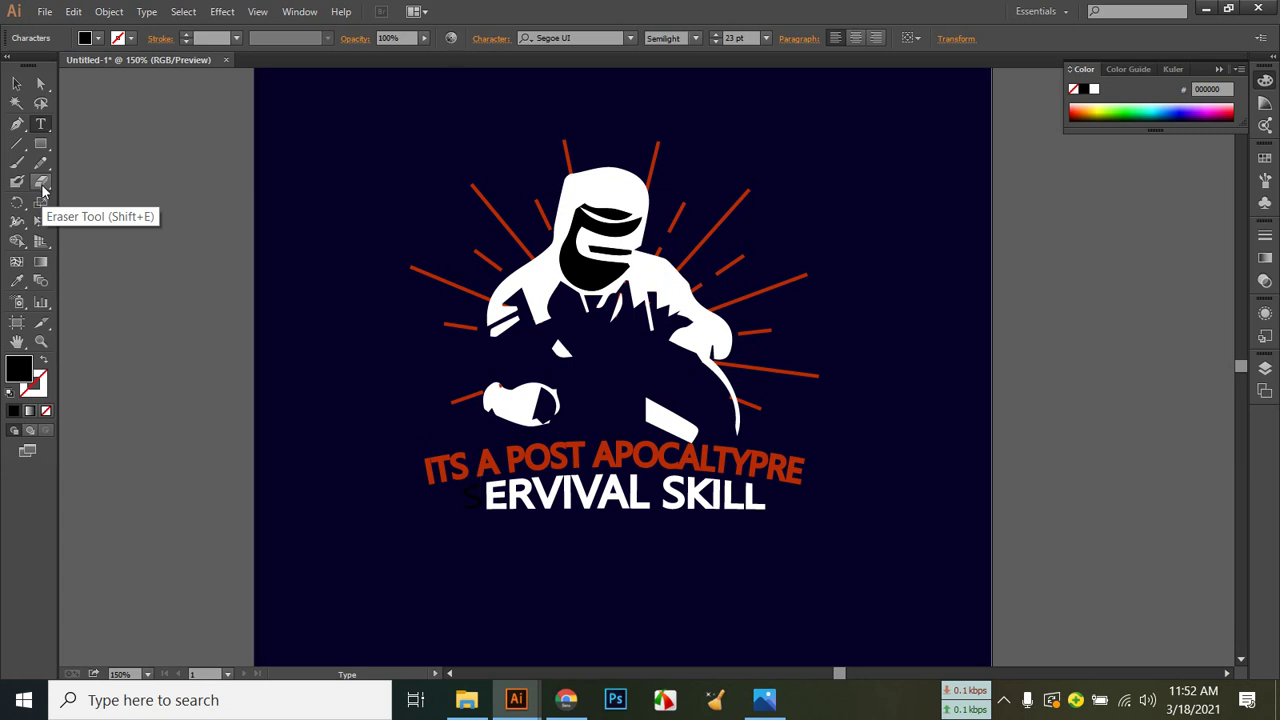
Create a seven-pointed star with radii of 0.3472 in and 0.6944 in near the artboard's upper-left corner and fill it white.
left_click(42, 148)
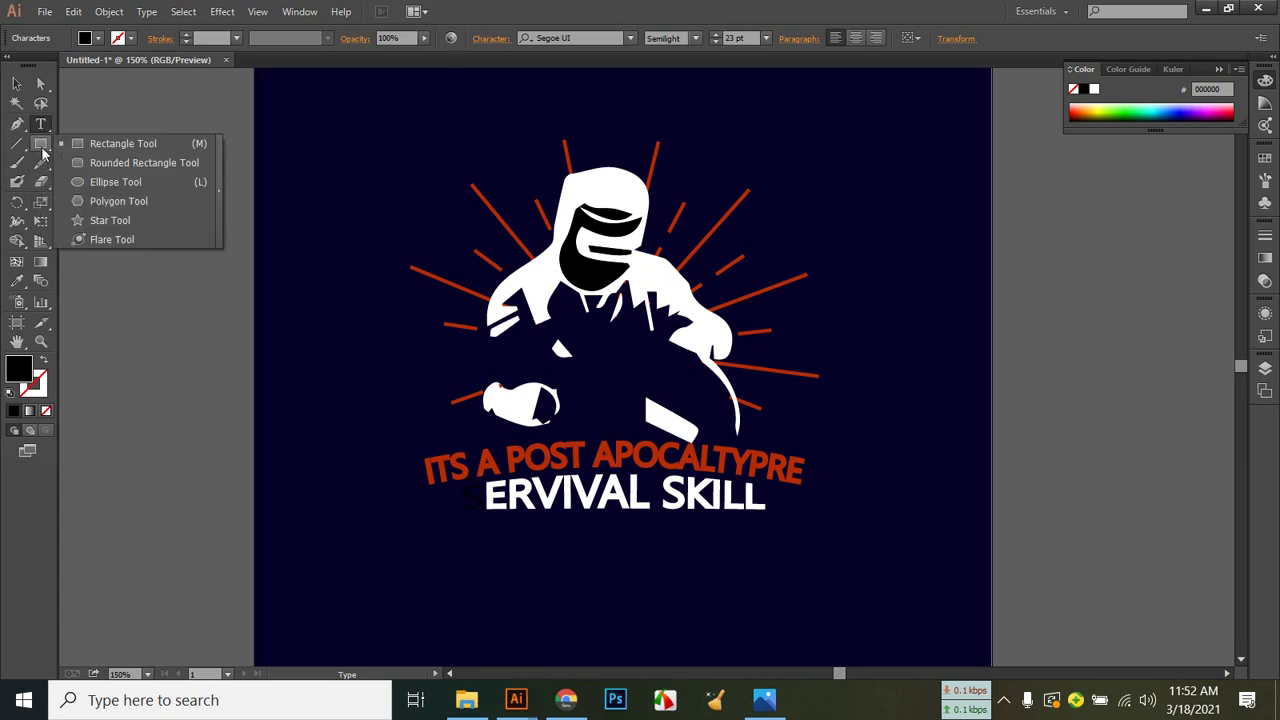
left_click(108, 220)
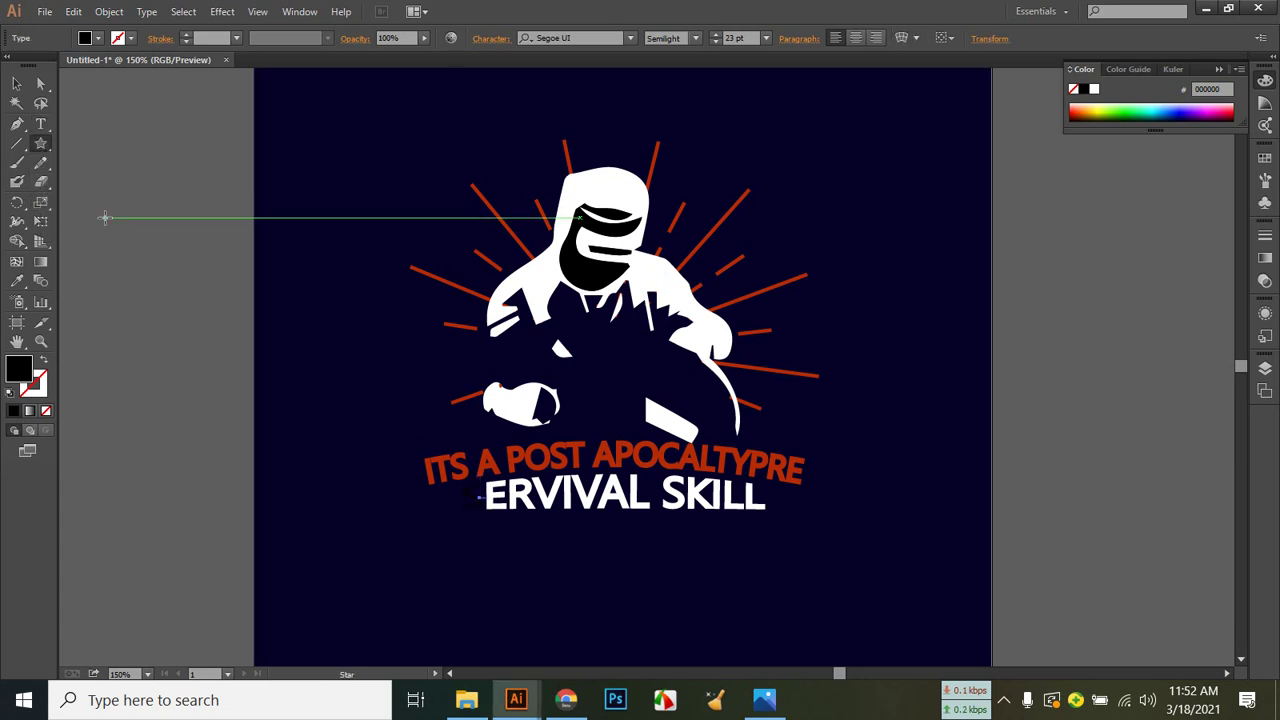
left_click(289, 174)
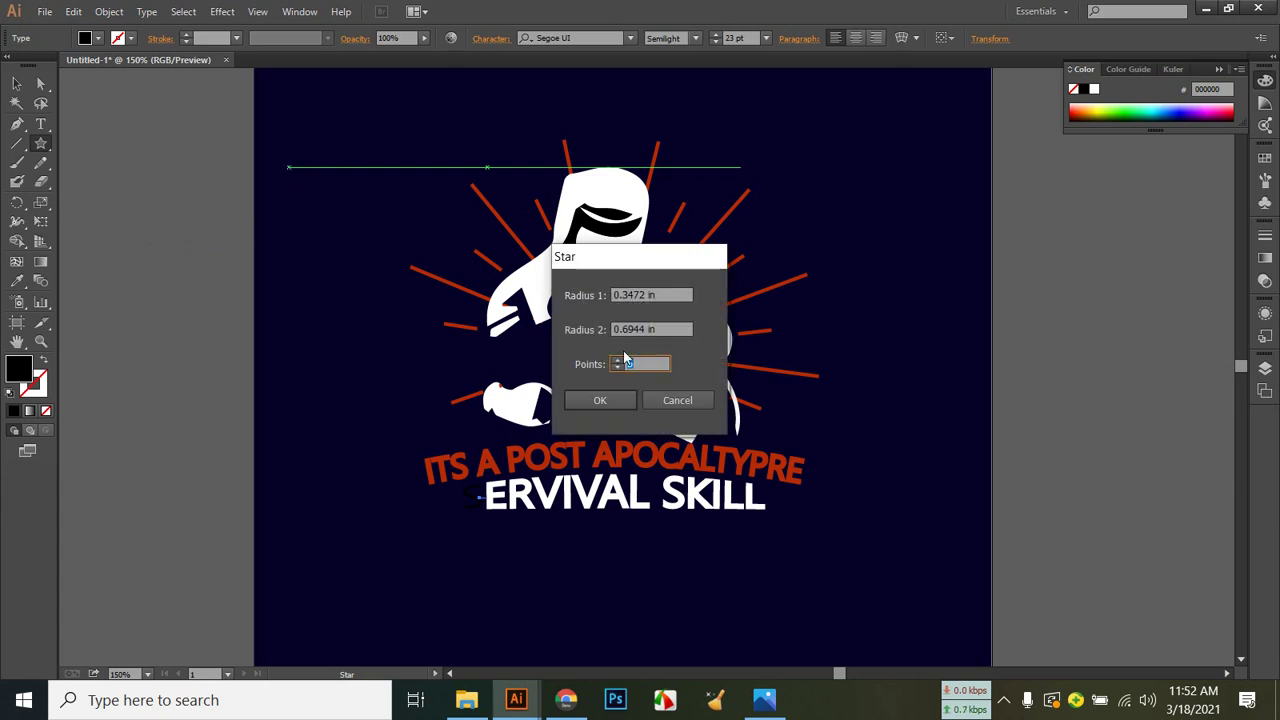
left_click(617, 361)
left_click(620, 400)
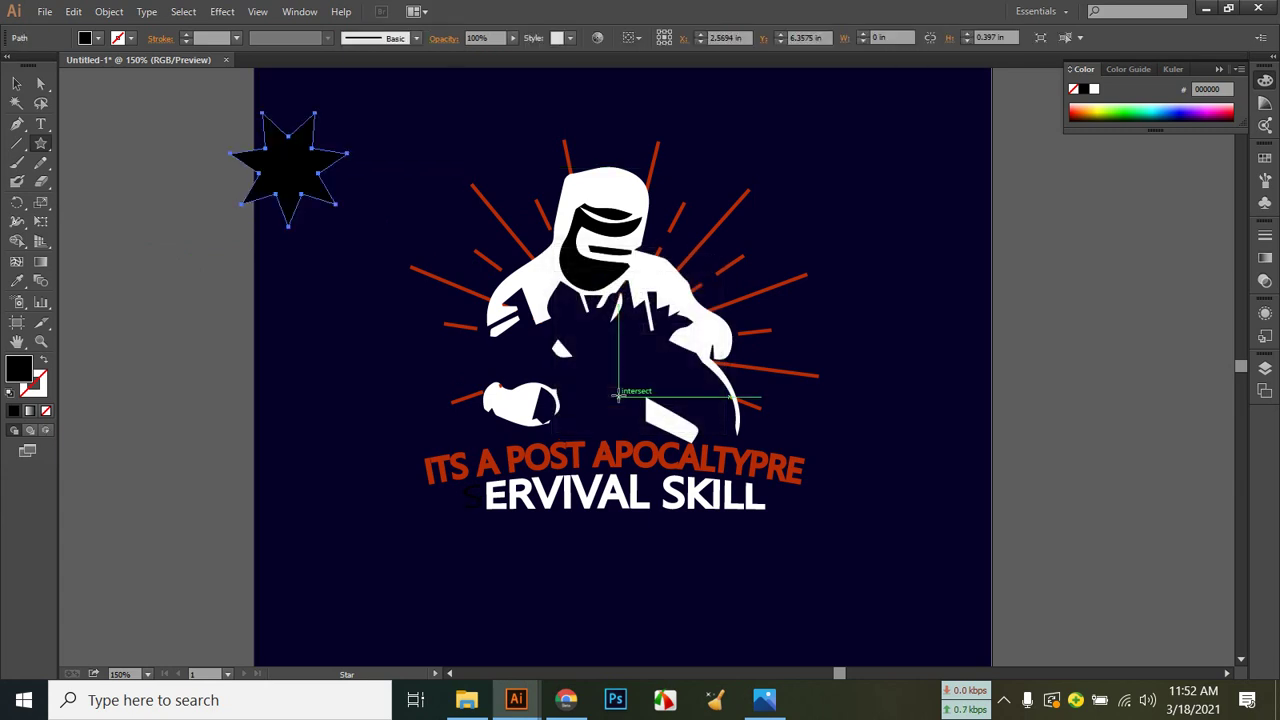
left_click(98, 38)
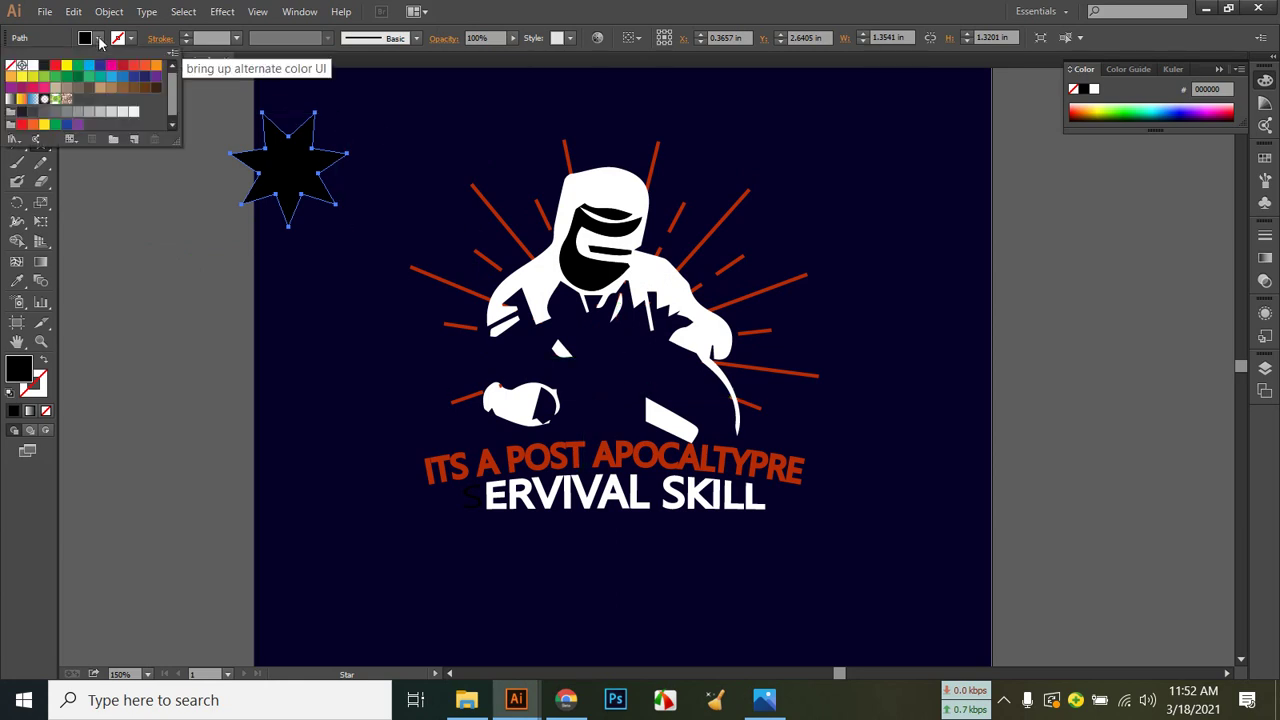
left_click(33, 66)
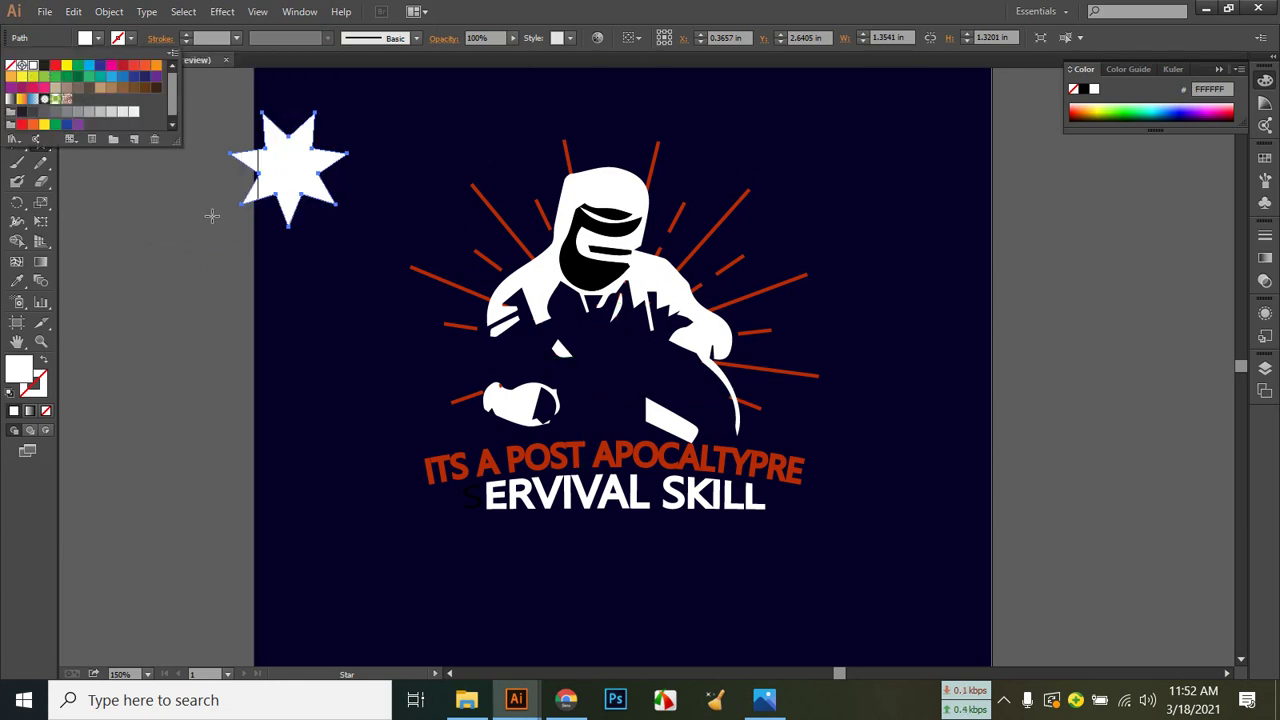
left_click(183, 199)
Move the white star to the lower left of the slogan and scale it down to about 0.62 in wide.
left_click(17, 84)
left_click_drag(315, 166, 365, 355)
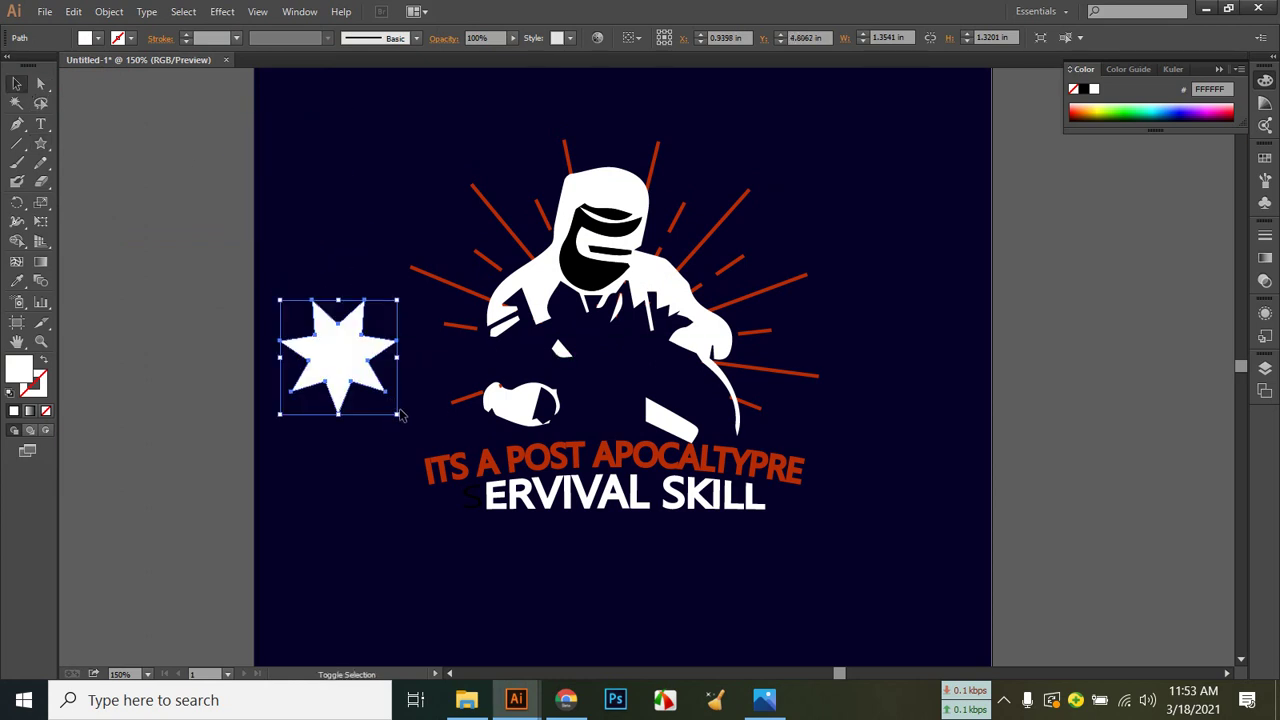
left_click(388, 410)
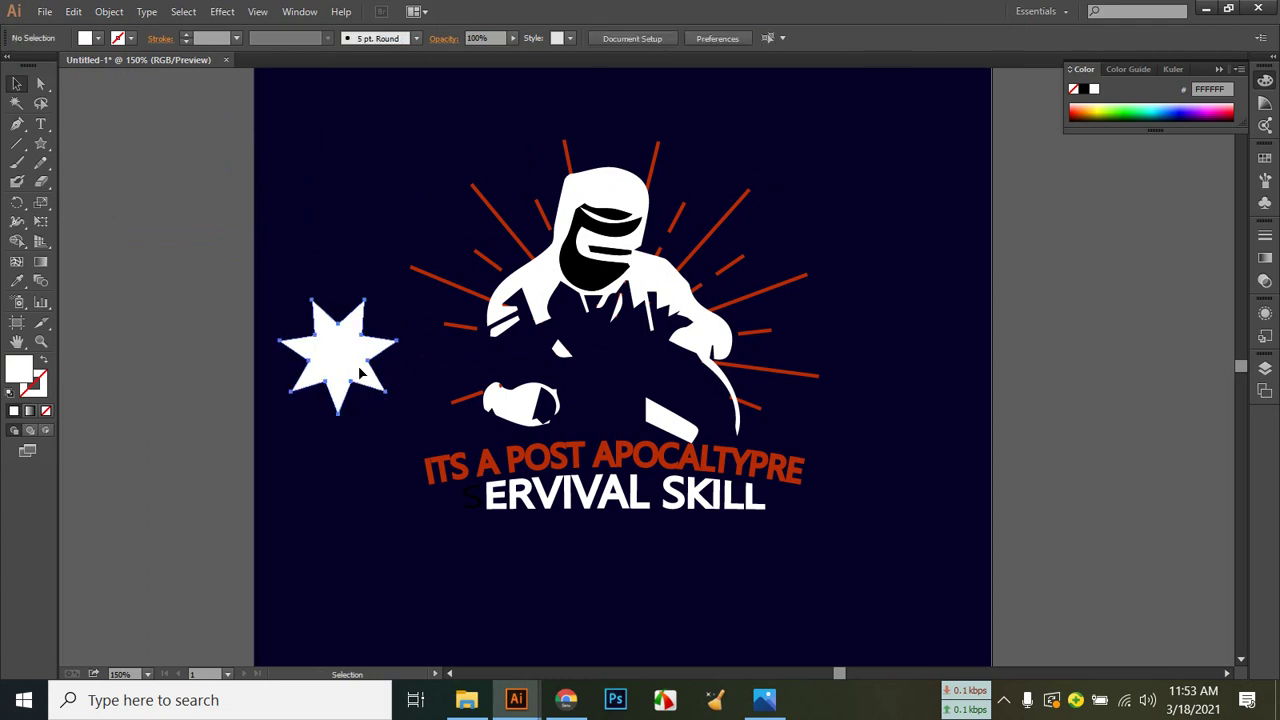
left_click(378, 388)
left_click_drag(396, 413, 398, 416)
left_click_drag(367, 364, 420, 548)
left_click(197, 366)
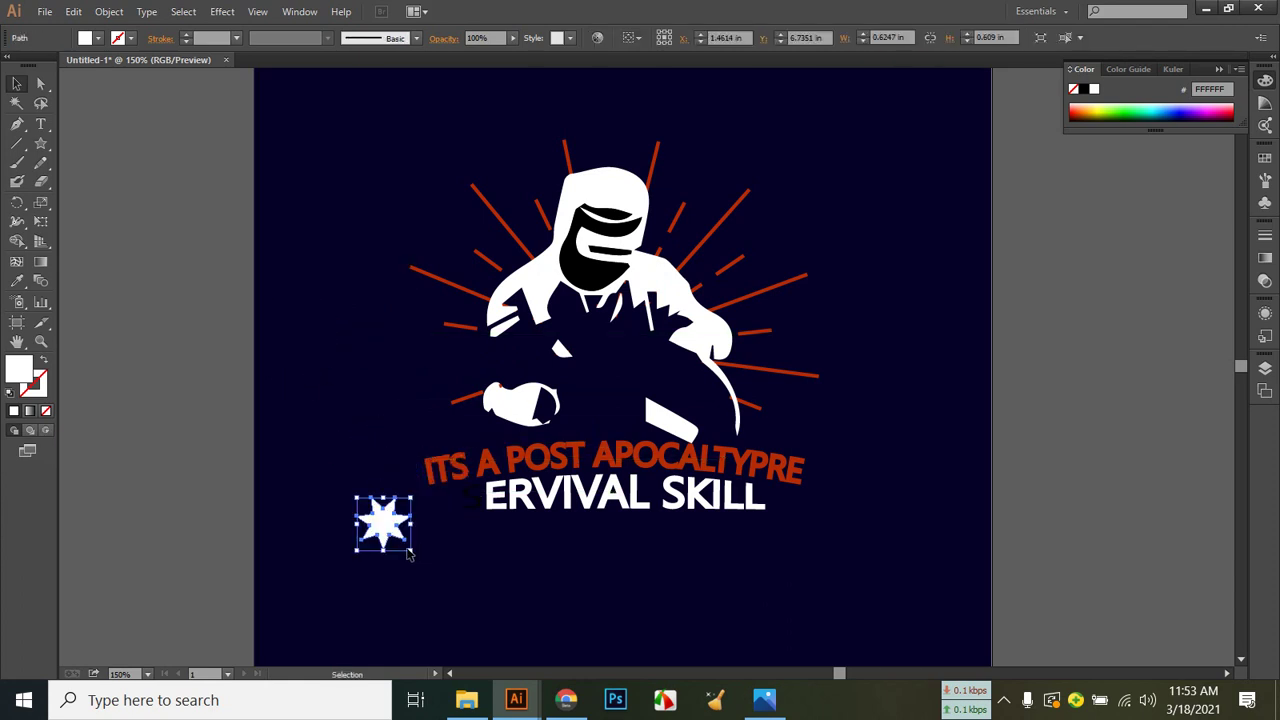
Shrink the star to about 0.41 in wide and place it just left of the white text line.
left_click_drag(413, 553, 482, 515)
left_click(398, 560)
left_click(480, 557)
left_click(455, 493)
key("Down")
key("Down")
key("Down")
key("Down")
key("Down")
left_click(517, 535)
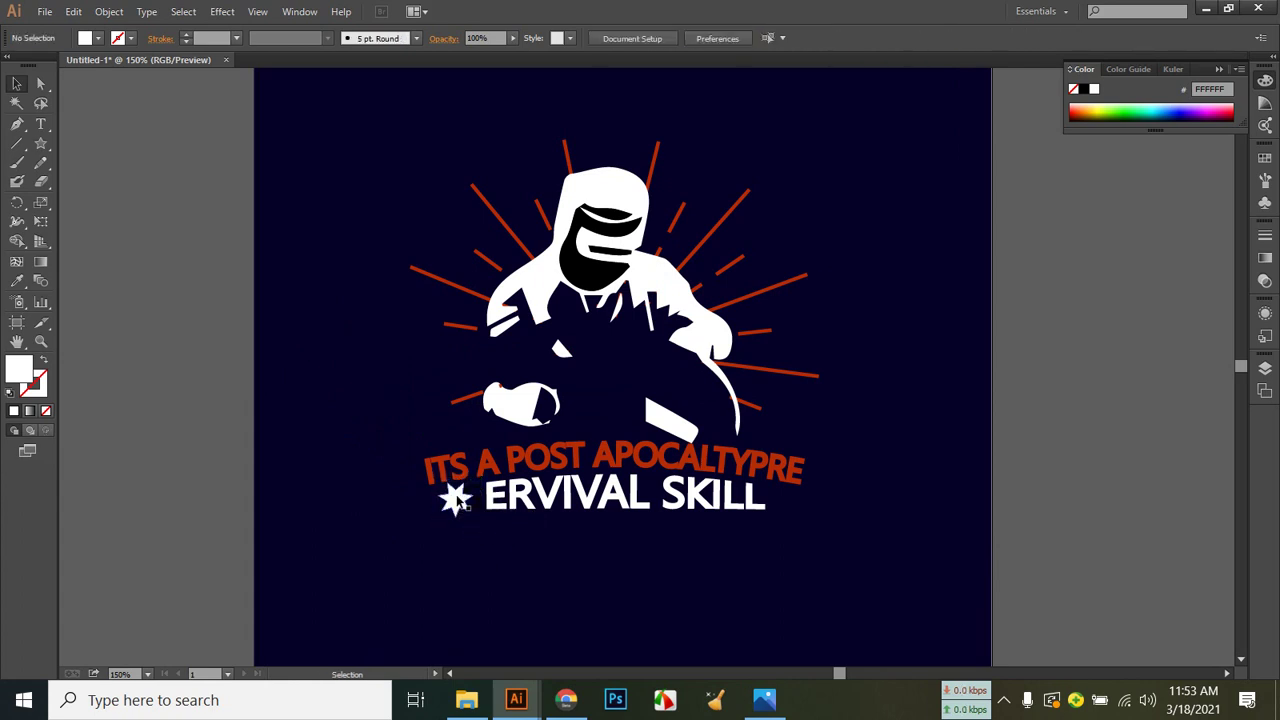
Duplicate the star at the right end of the white text line and nudge the text slightly left between both stars.
left_click_drag(456, 503, 838, 588)
left_click(840, 591)
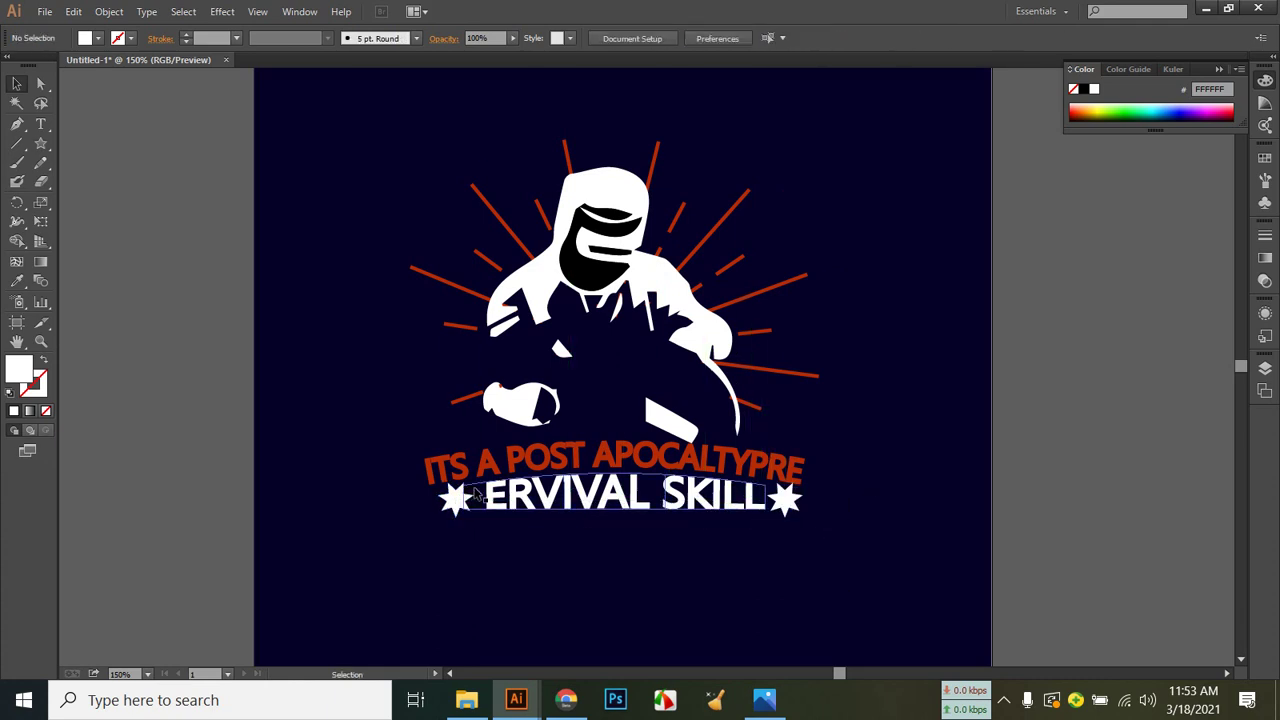
left_click(517, 508)
key("Left")
key("Left")
key("Left")
key("Left")
key("Left")
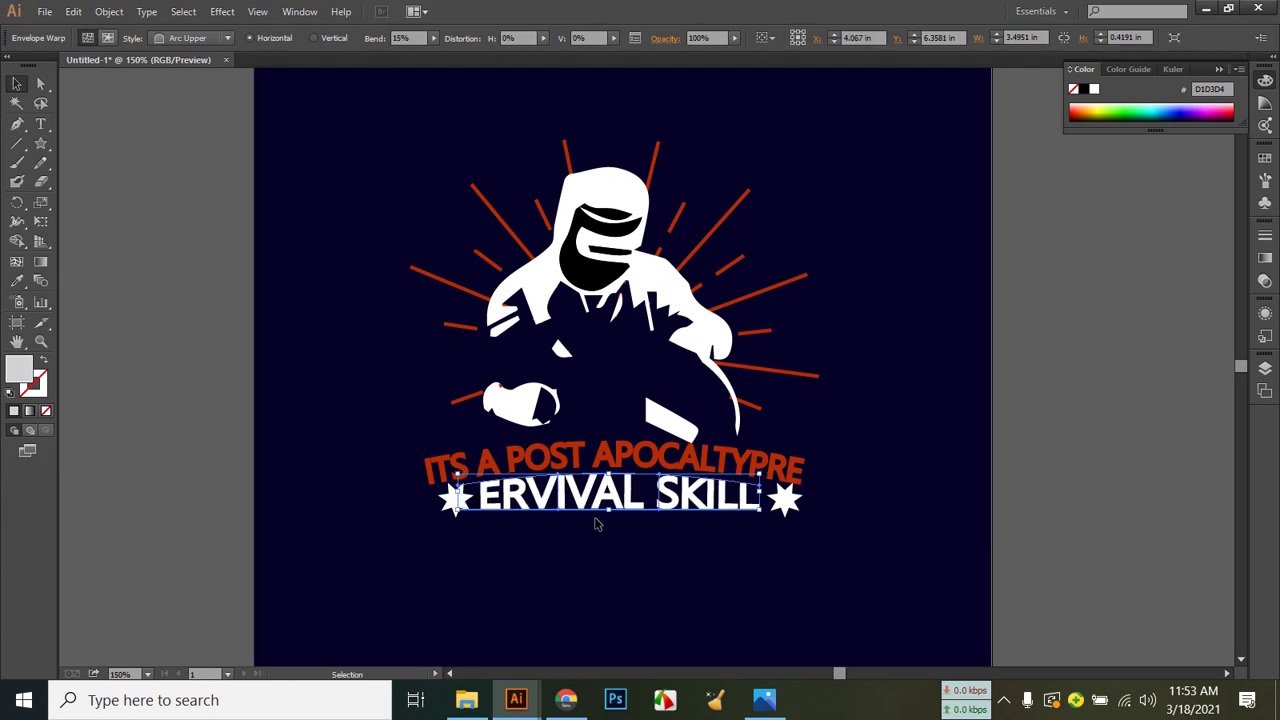
left_click(602, 550)
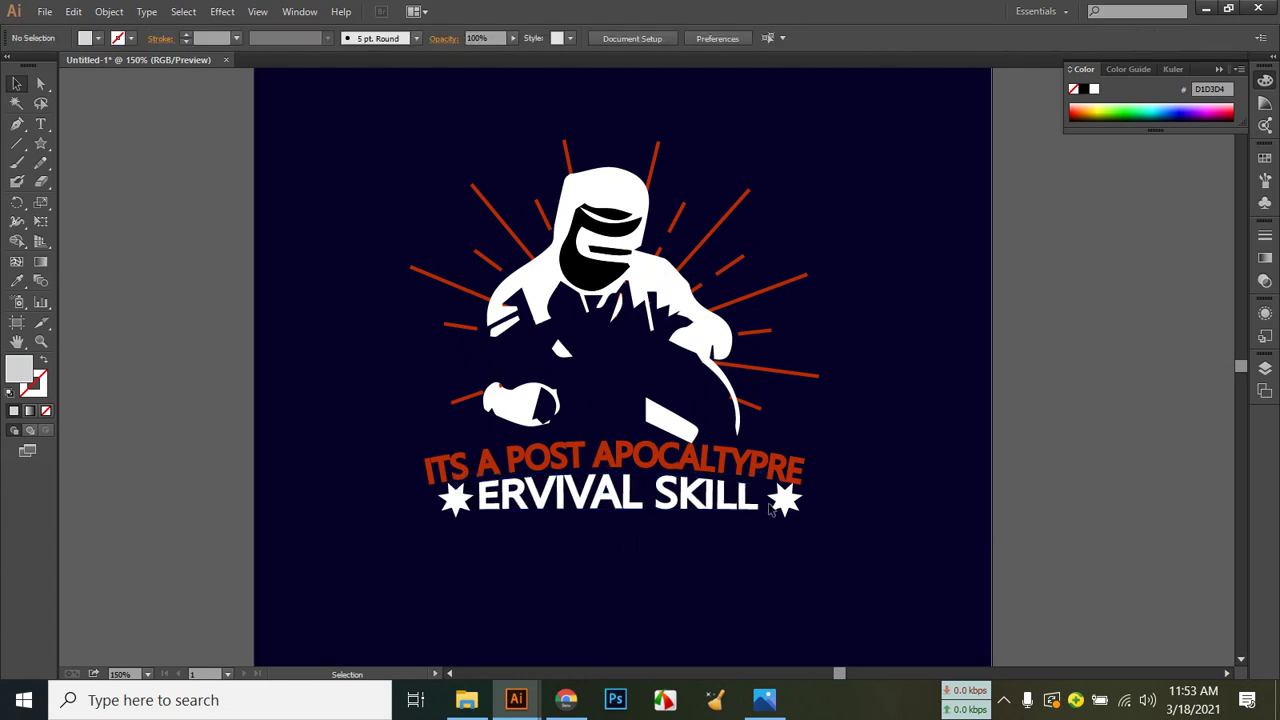
Check the stars against the reference image, move the left star off the artboard, and delete the right one.
left_click(768, 706)
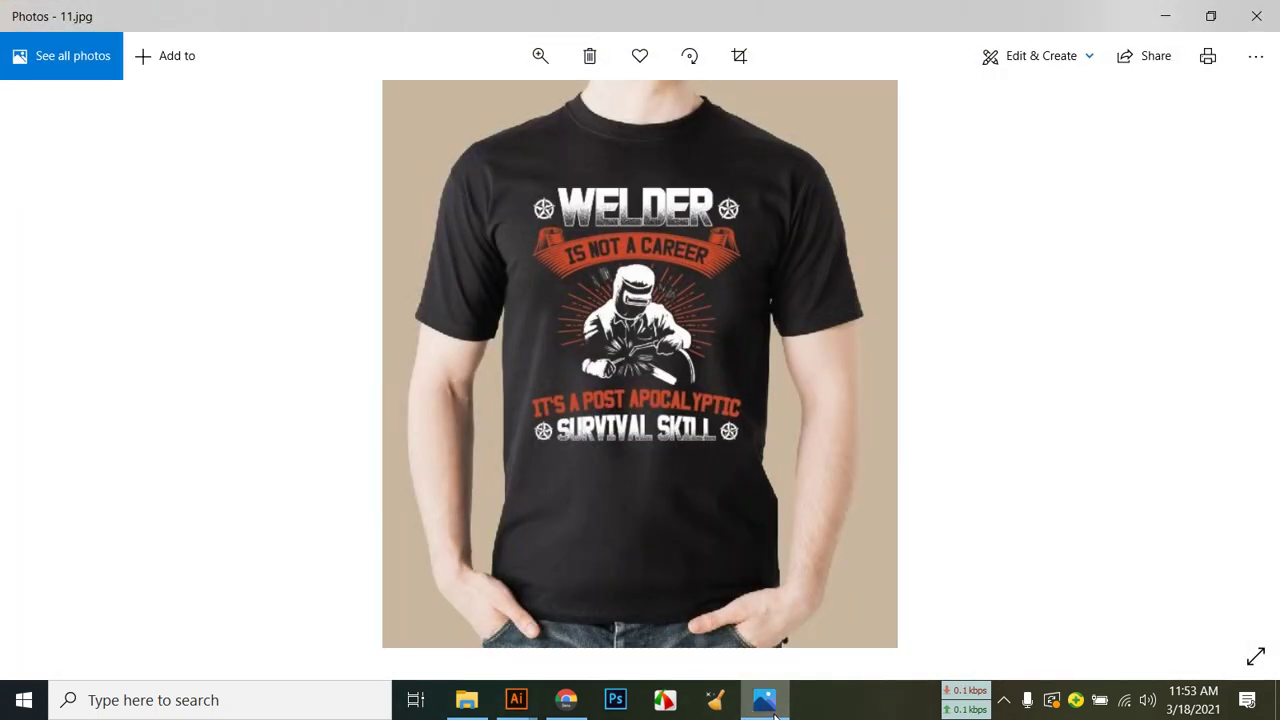
left_click(776, 710)
left_click_drag(456, 510, 133, 340)
left_click(786, 517)
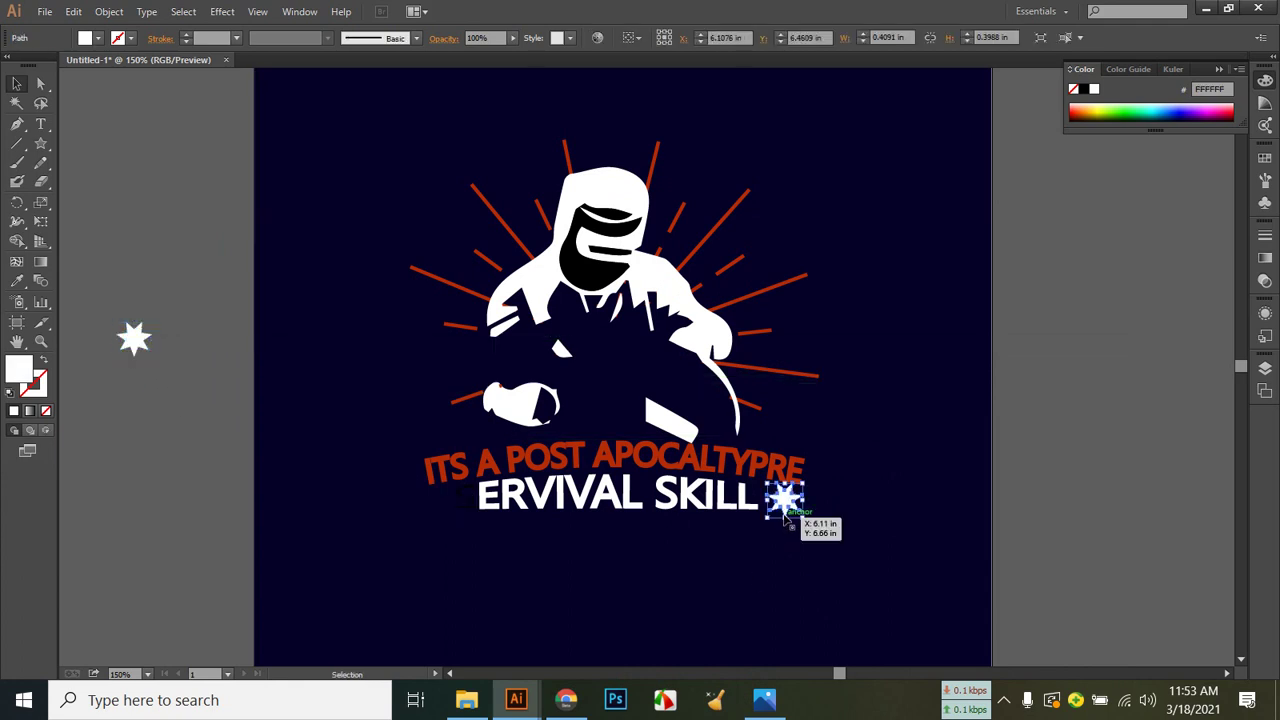
key("Delete")
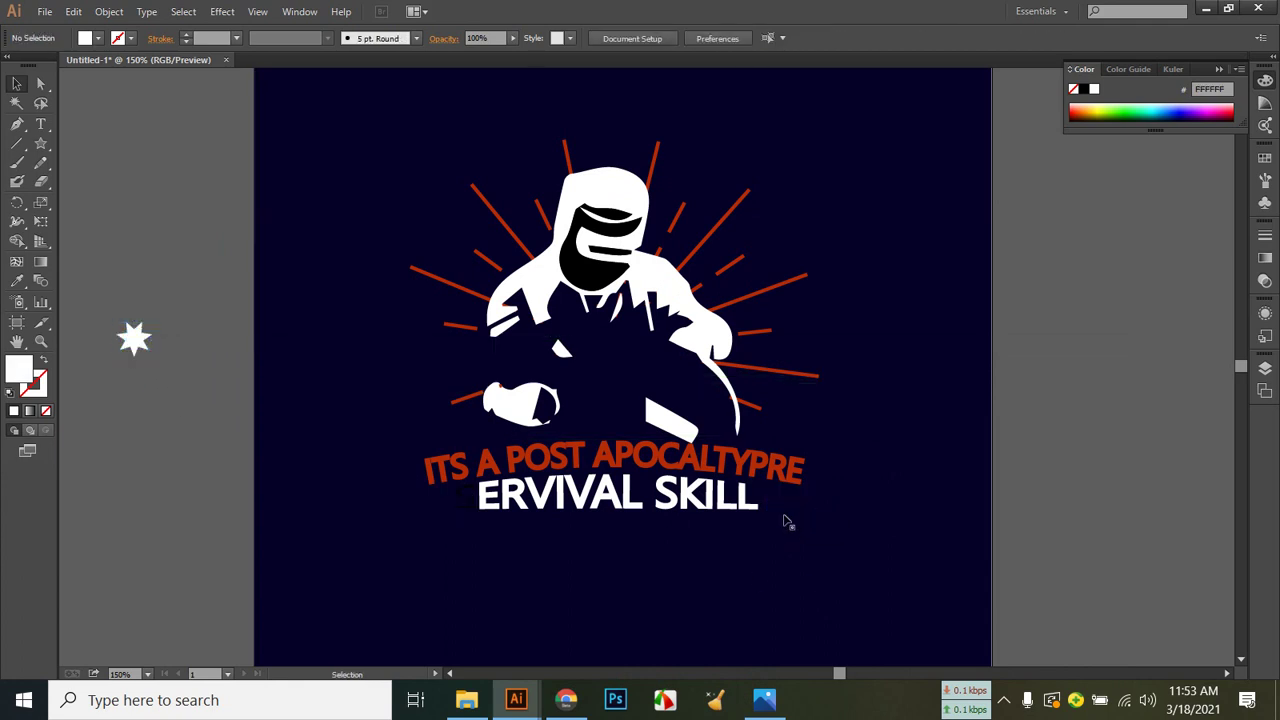
Reposition the remaining star on the empty canvas left of the artboard and scale it down slightly.
left_click(135, 342)
key("ctrl+equal")
key("ctrl+equal")
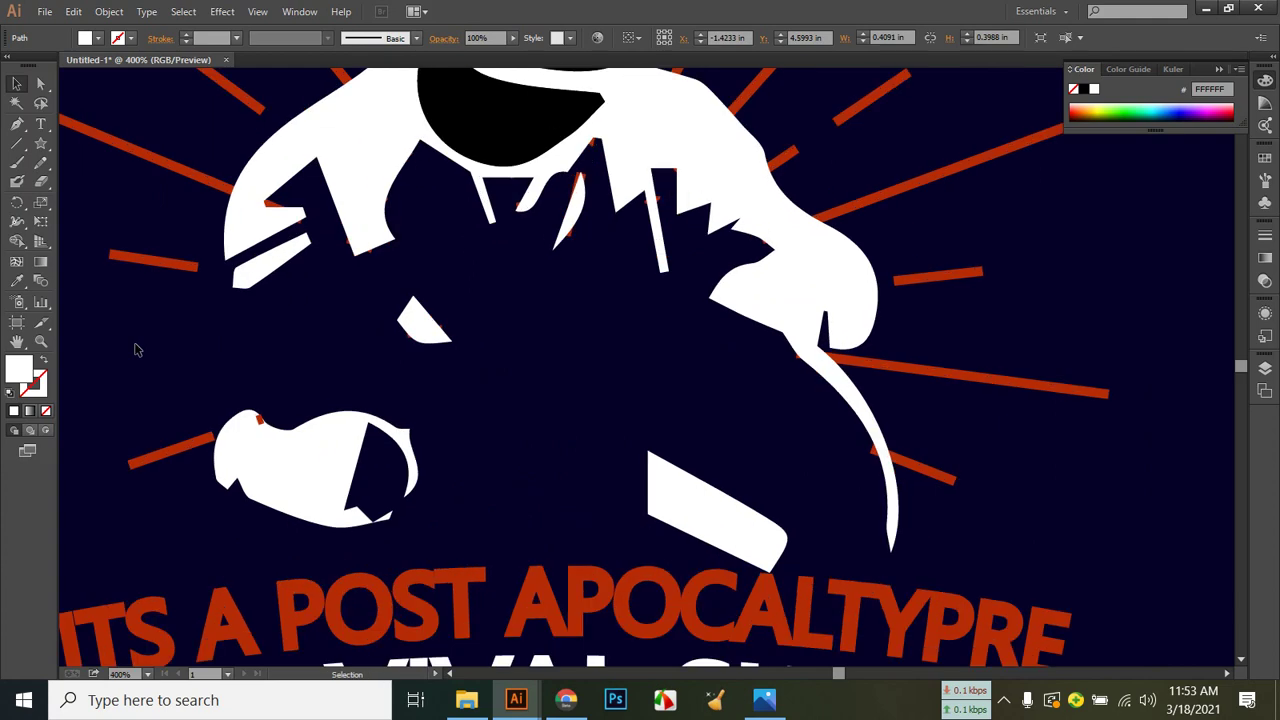
left_click_drag(135, 345, 1102, 430)
left_click_drag(237, 391, 350, 376)
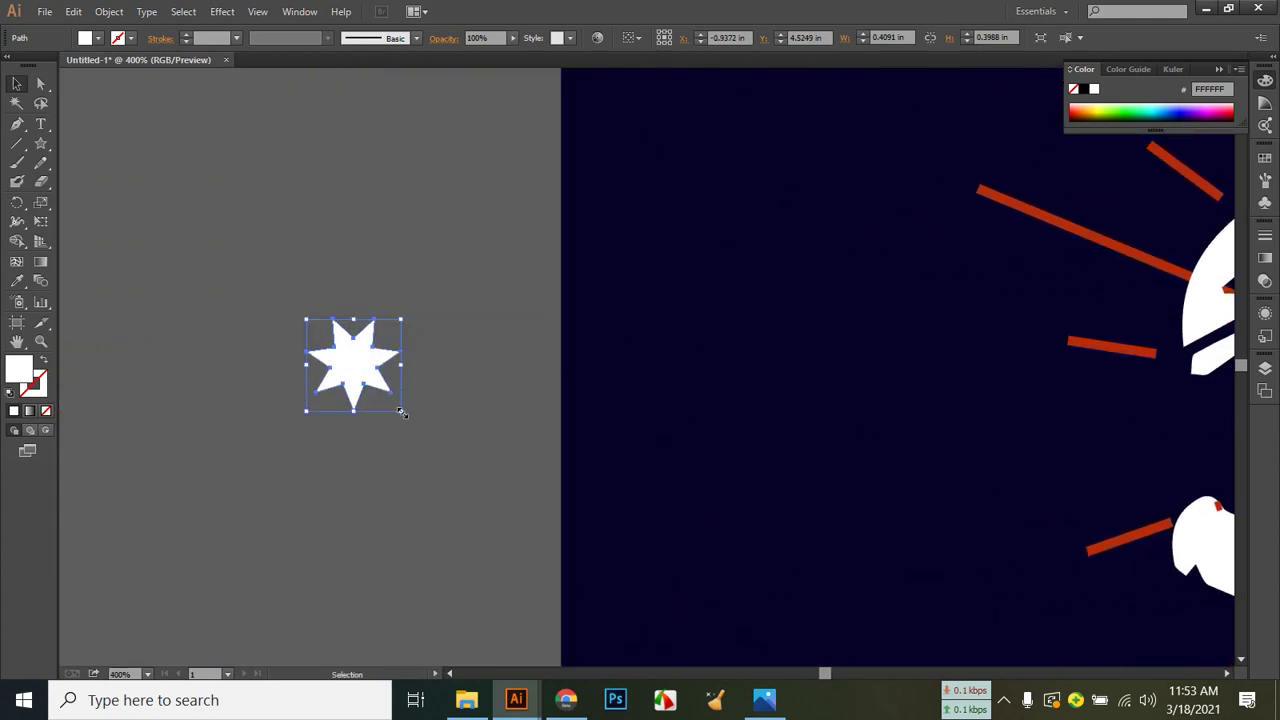
left_click_drag(401, 412, 393, 401)
left_click(420, 443)
Draw a circle about 0.27 in across near the star, check the reference image, and swap its white fill for a 1 pt white stroke.
left_click_drag(41, 143, 188, 243)
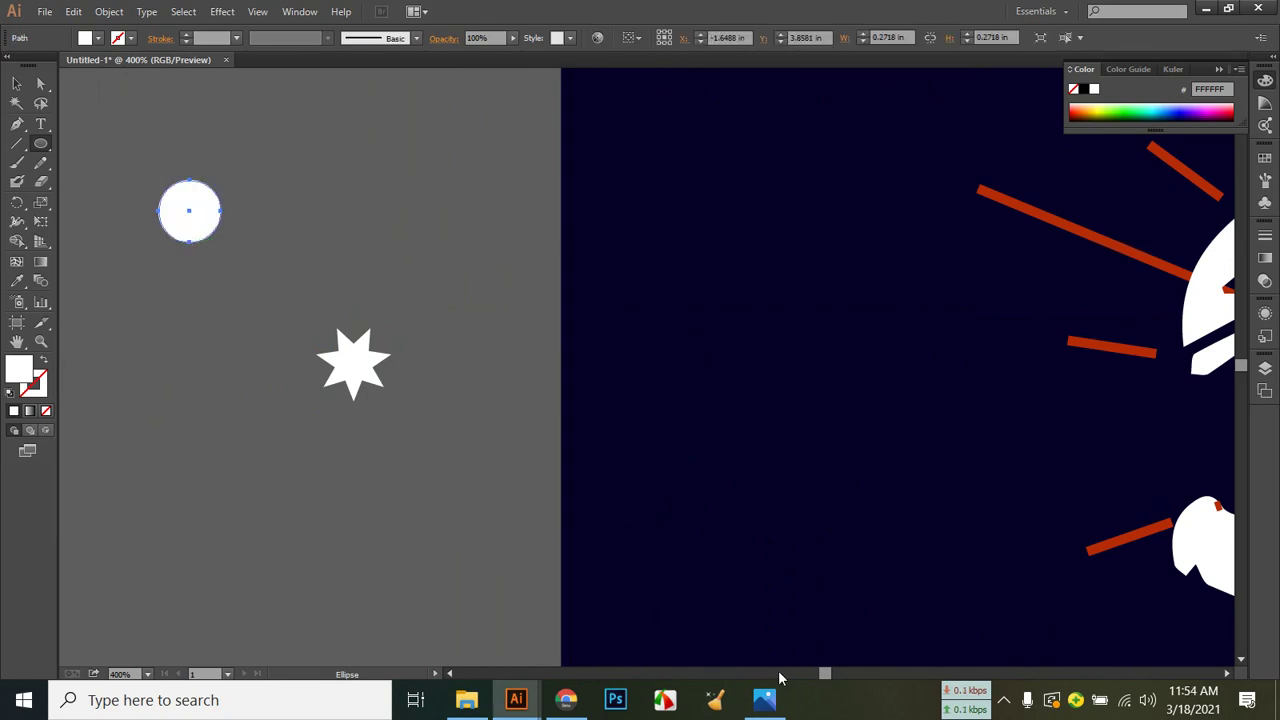
left_click(765, 700)
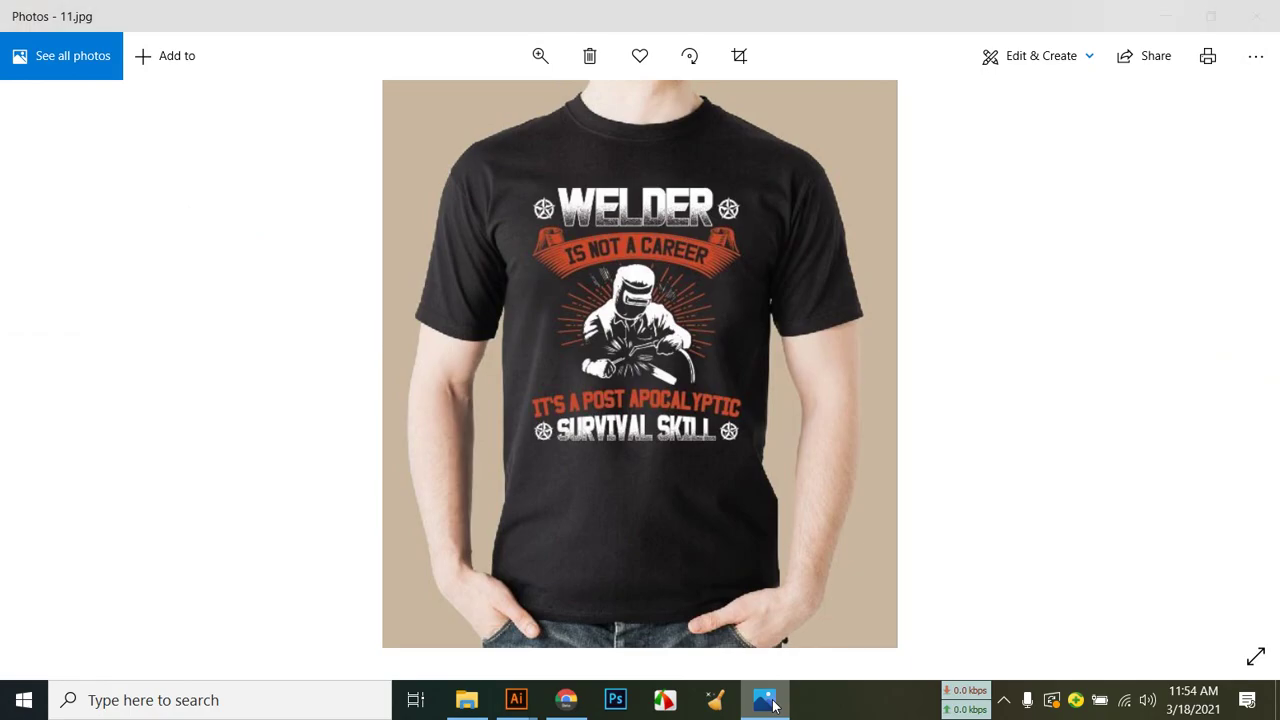
left_click(768, 701)
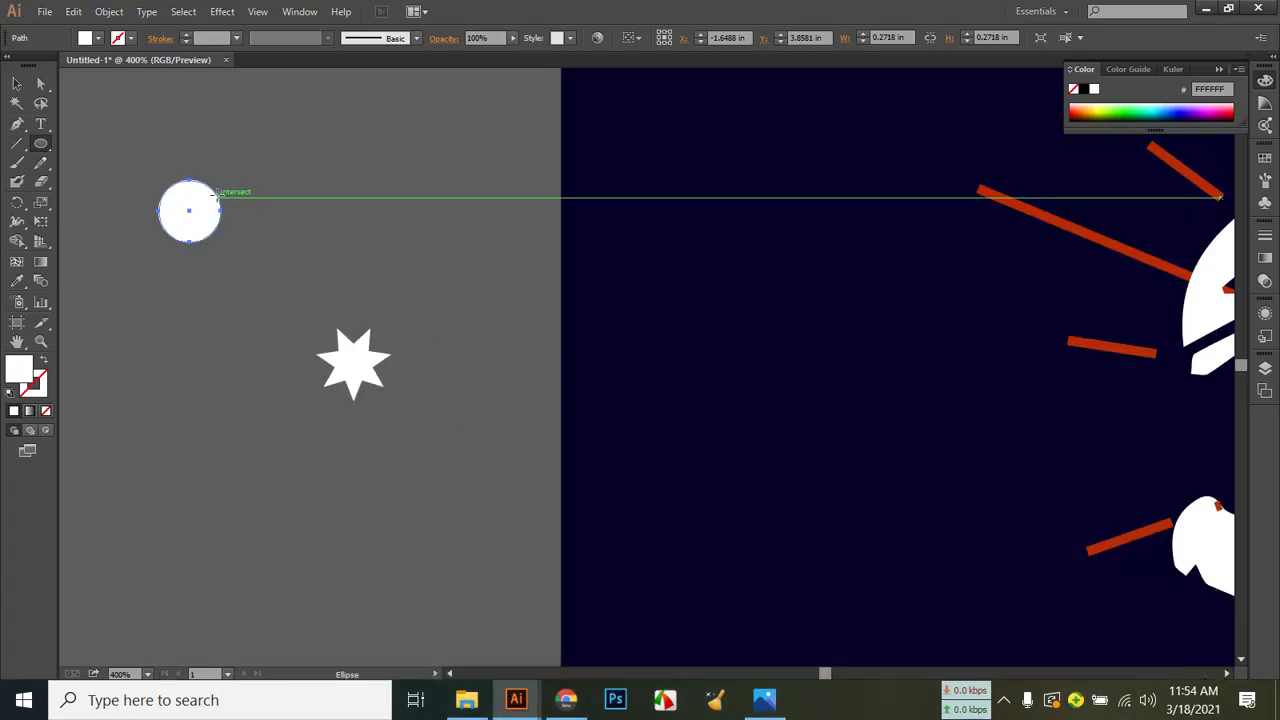
left_click(41, 360)
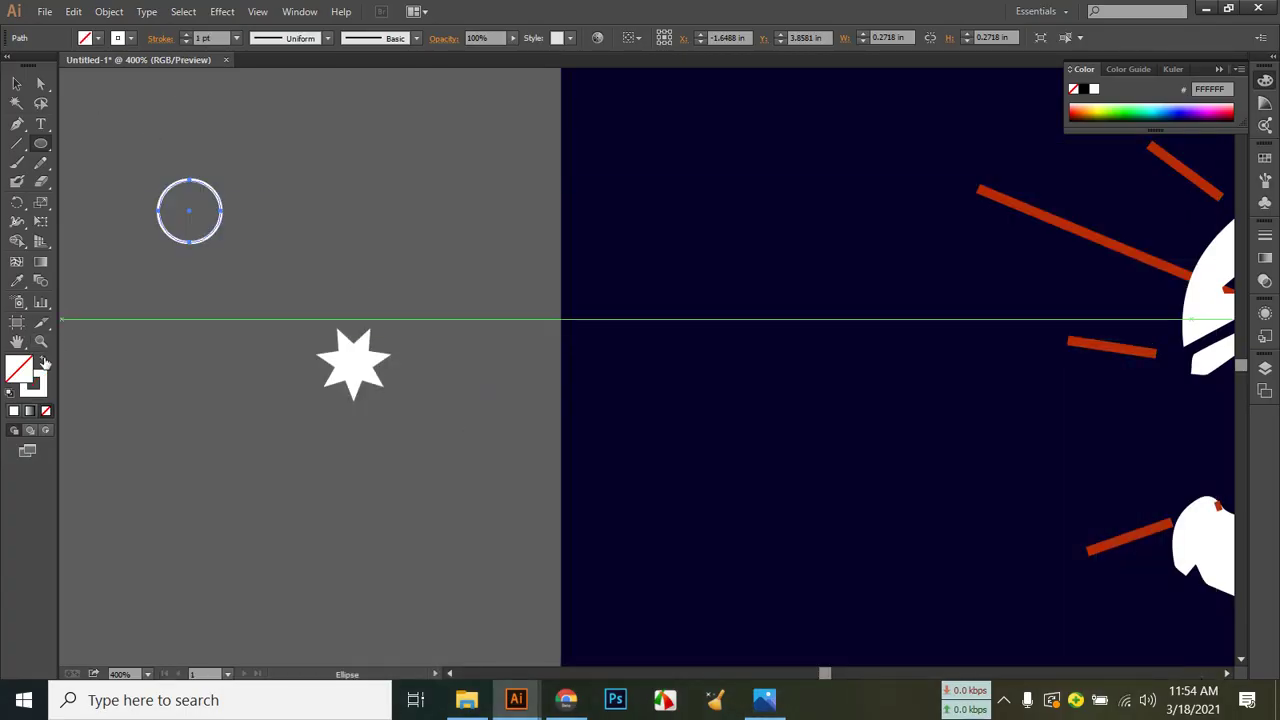
Center the white star on the outlined circle and group the two shapes into one ornament.
left_click(16, 84)
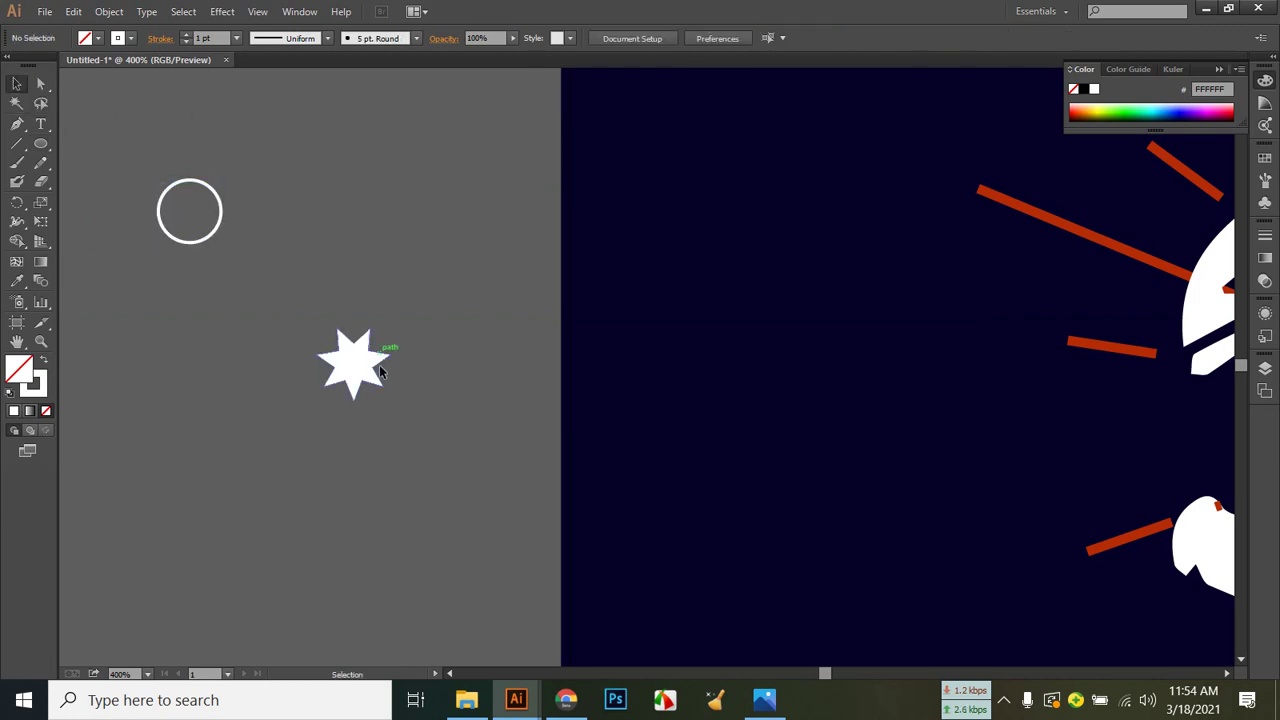
left_click_drag(343, 369, 182, 213)
left_click(347, 291)
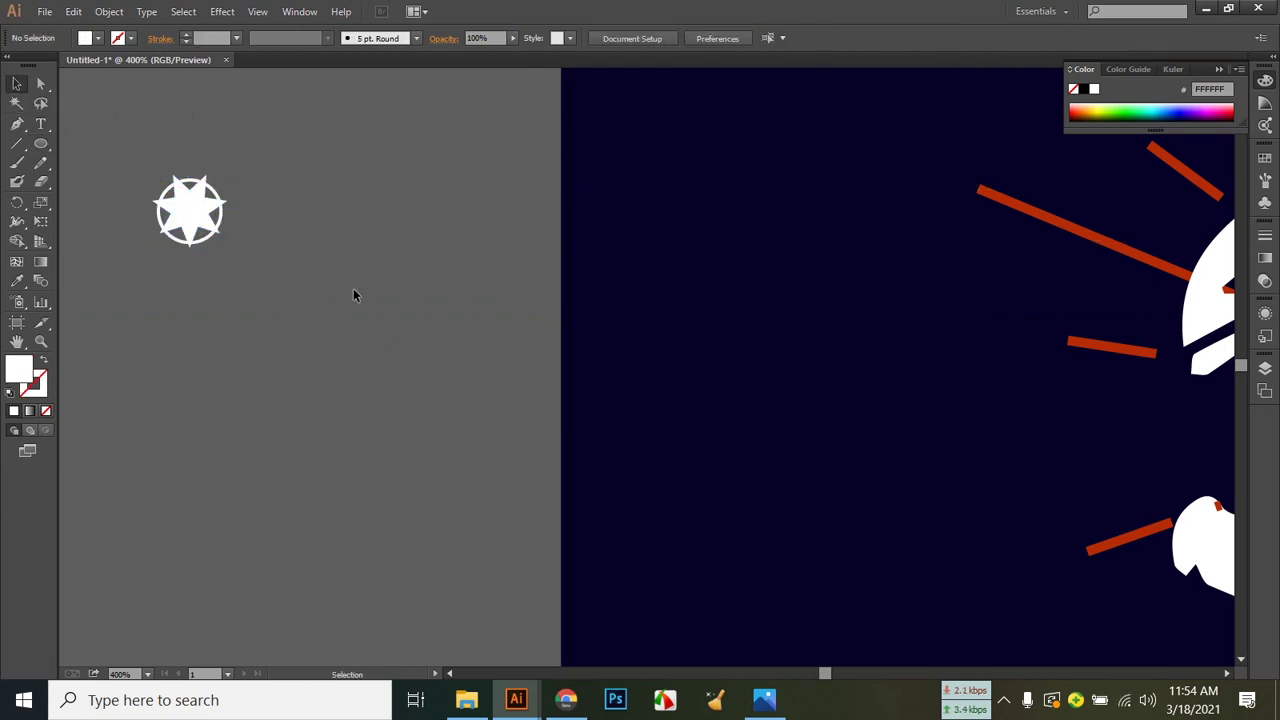
left_click_drag(138, 152, 298, 314)
key("a")
key("ctrl+g")
key("v")
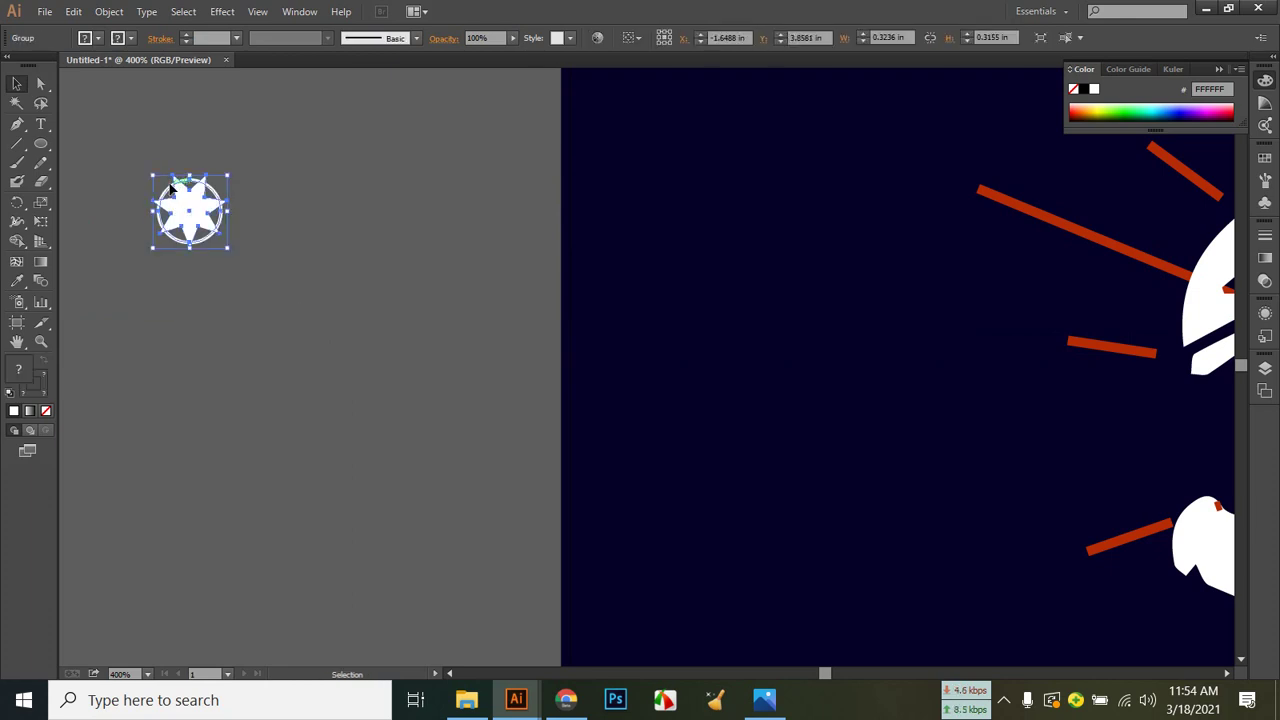
Place copies of the circled star ornament at both ends of the white ERVIVAL SKILL line, keeping the original off the artboard.
left_click_drag(175, 205, 830, 535)
left_click_drag(843, 451, 347, 151)
left_click_drag(355, 236, 631, 498)
left_click(787, 581)
left_click_drag(986, 563, 495, 452)
left_click_drag(165, 388, 1008, 386)
left_click(881, 496)
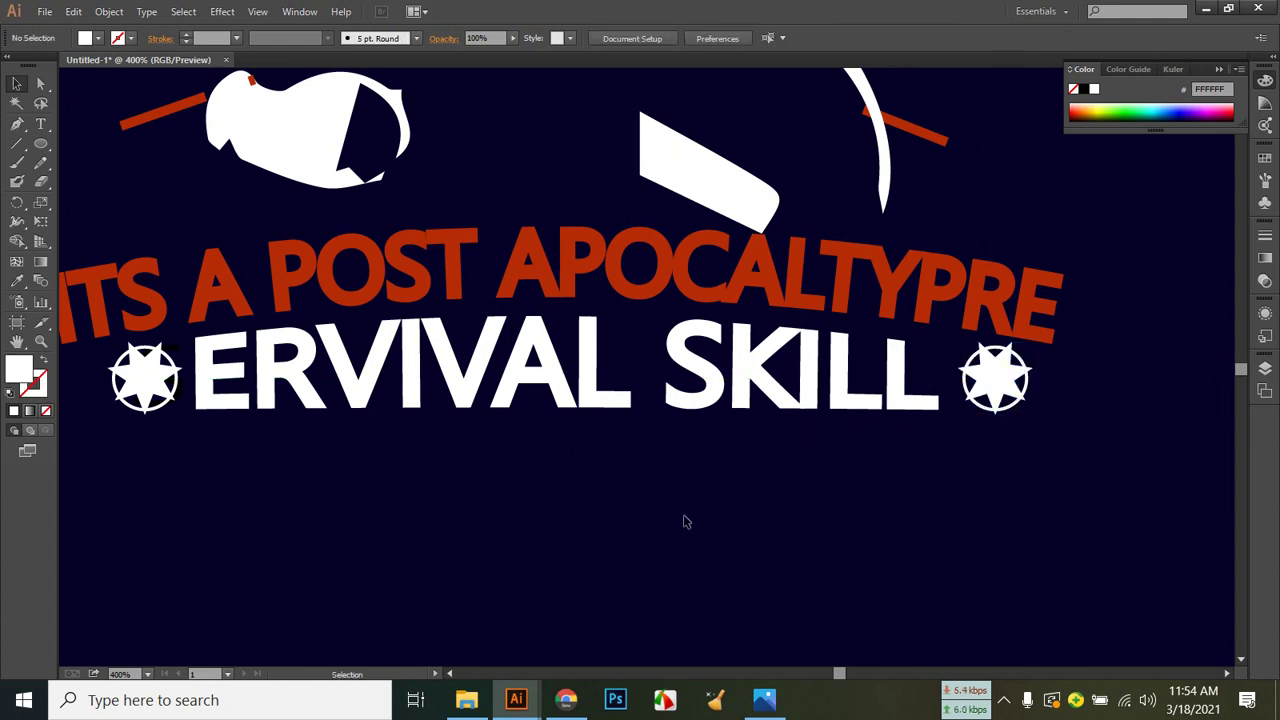
Nudge both ornaments up slightly to align with the white text, and shift the right one a little closer to it.
left_click(145, 398)
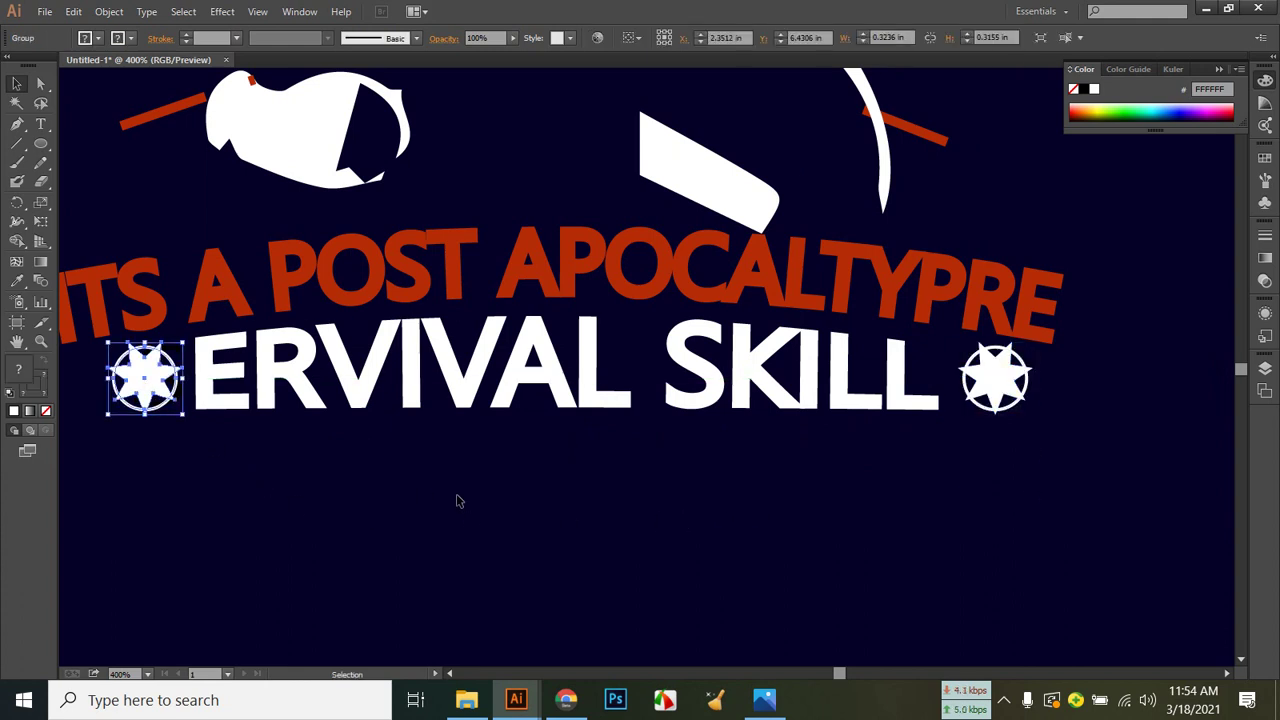
key("Up")
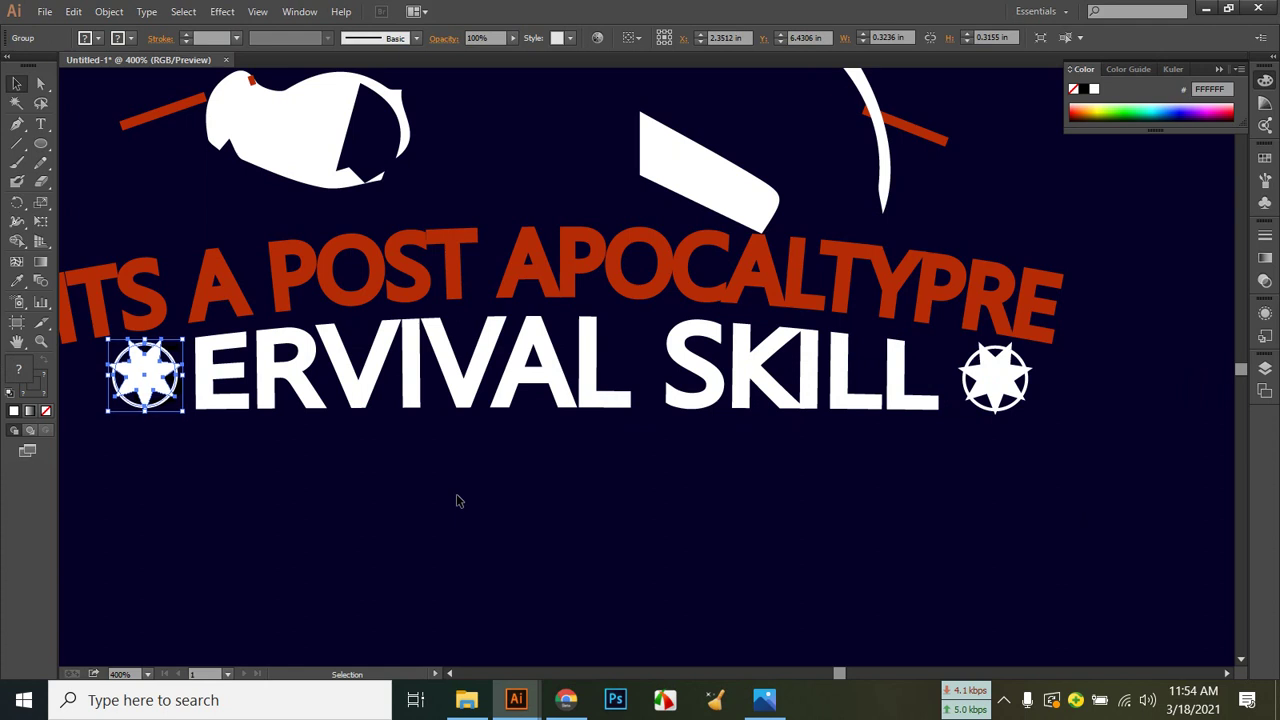
left_click(996, 380)
key("Up")
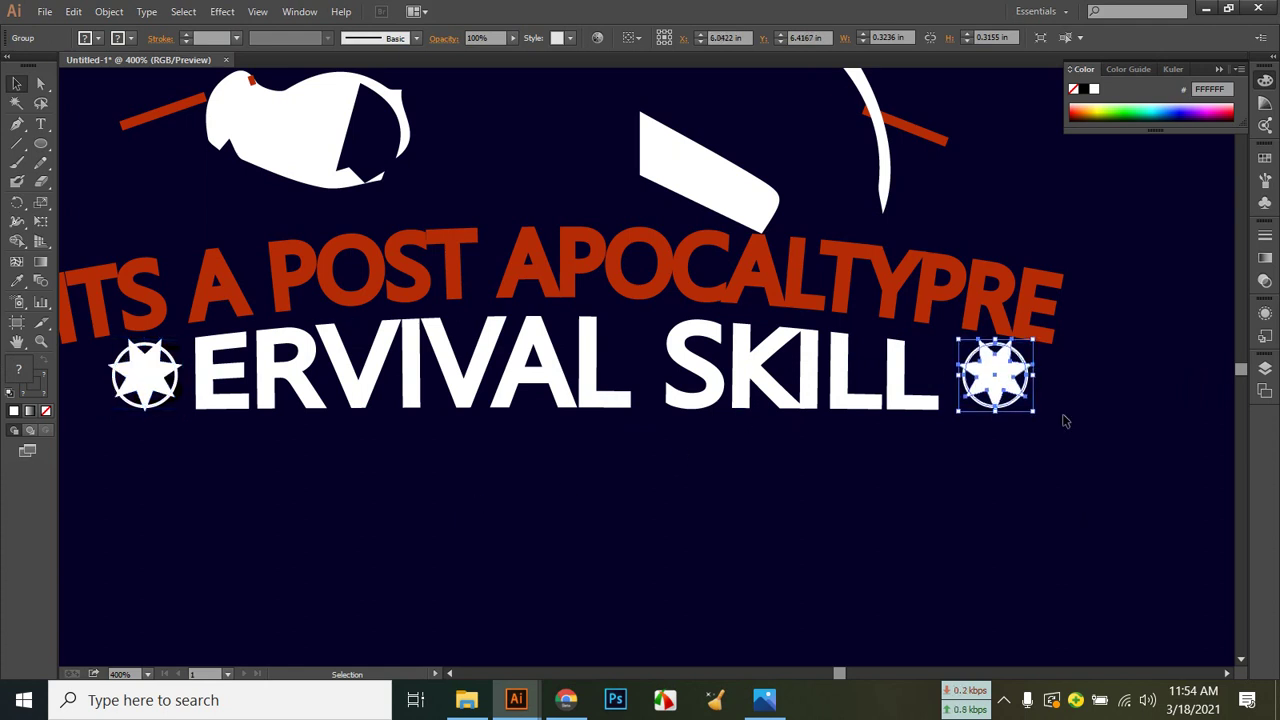
key("Left")
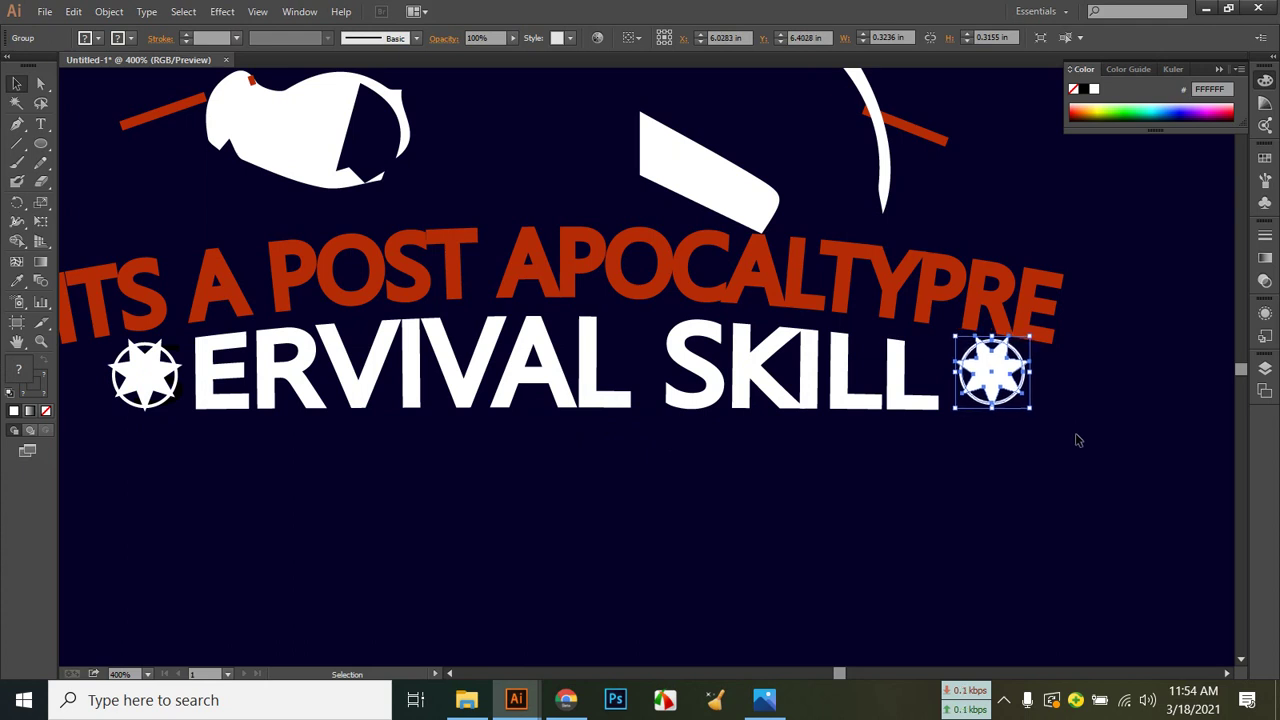
left_click(1077, 439)
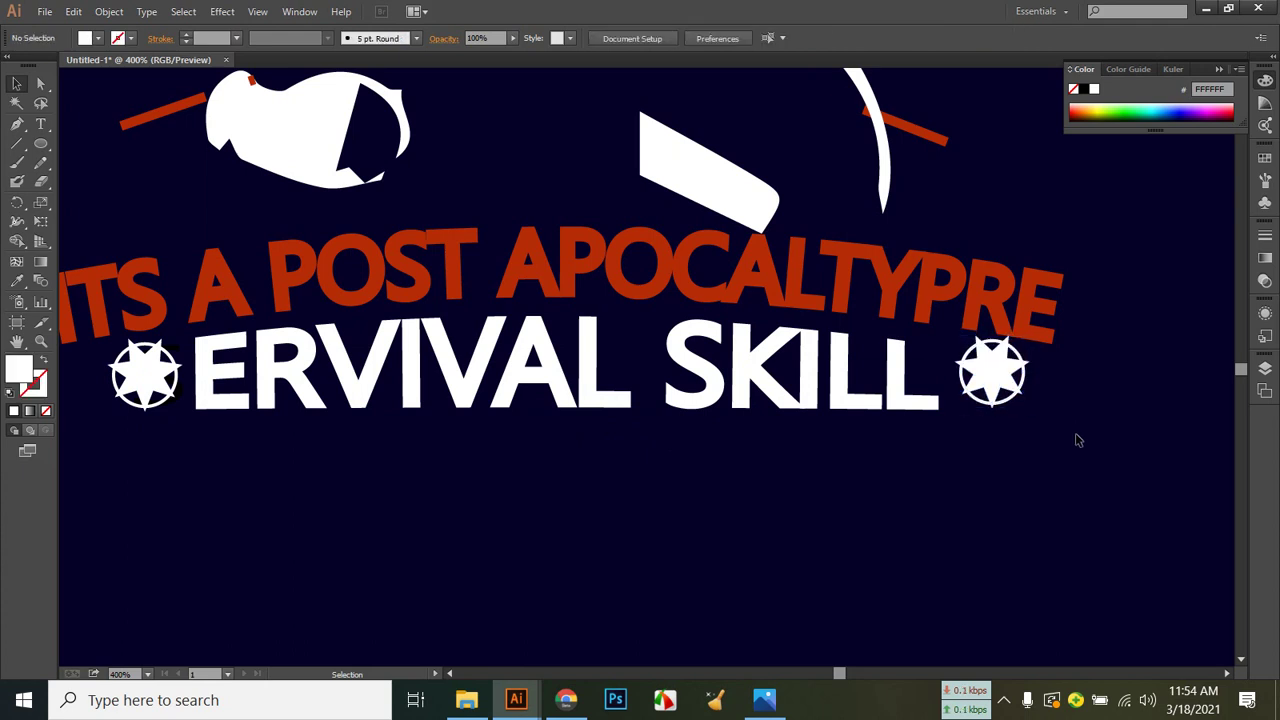
left_click(988, 395)
key("Left")
key("Down")
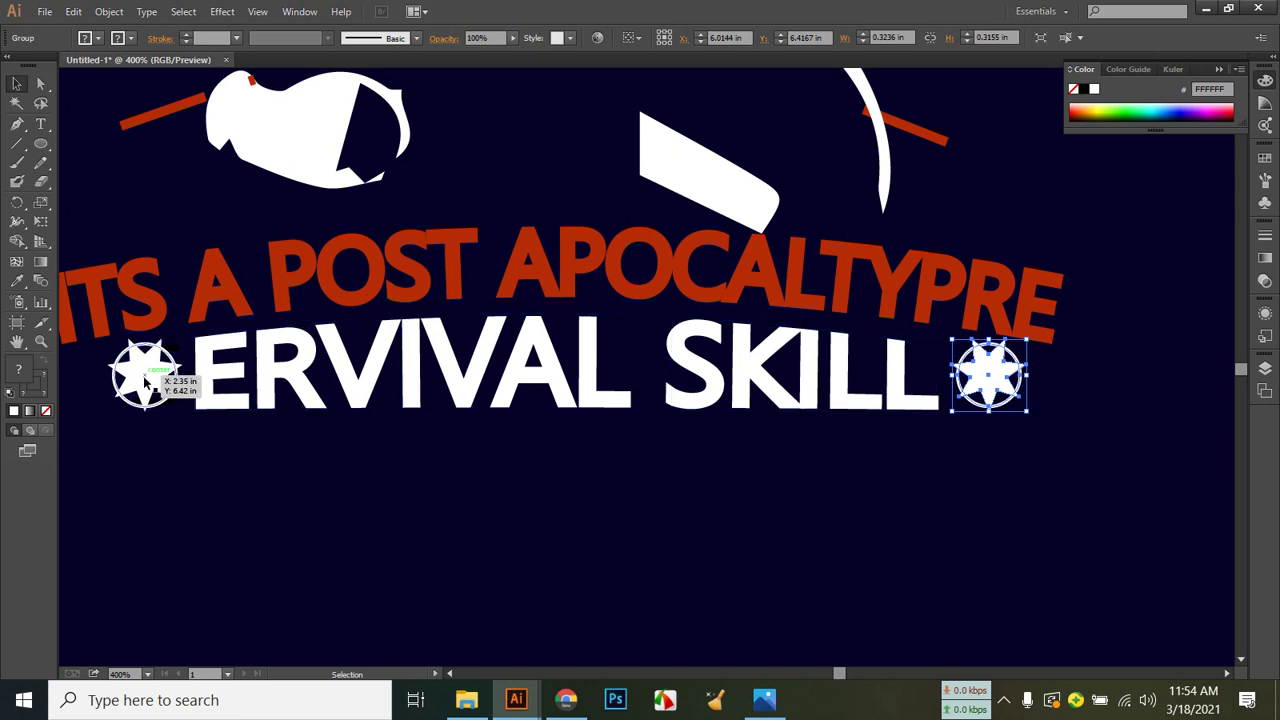
Nudge the left ornament and the white ERVIVAL SKILL text slightly left.
left_click(435, 425)
left_click_drag(212, 414, 150, 380)
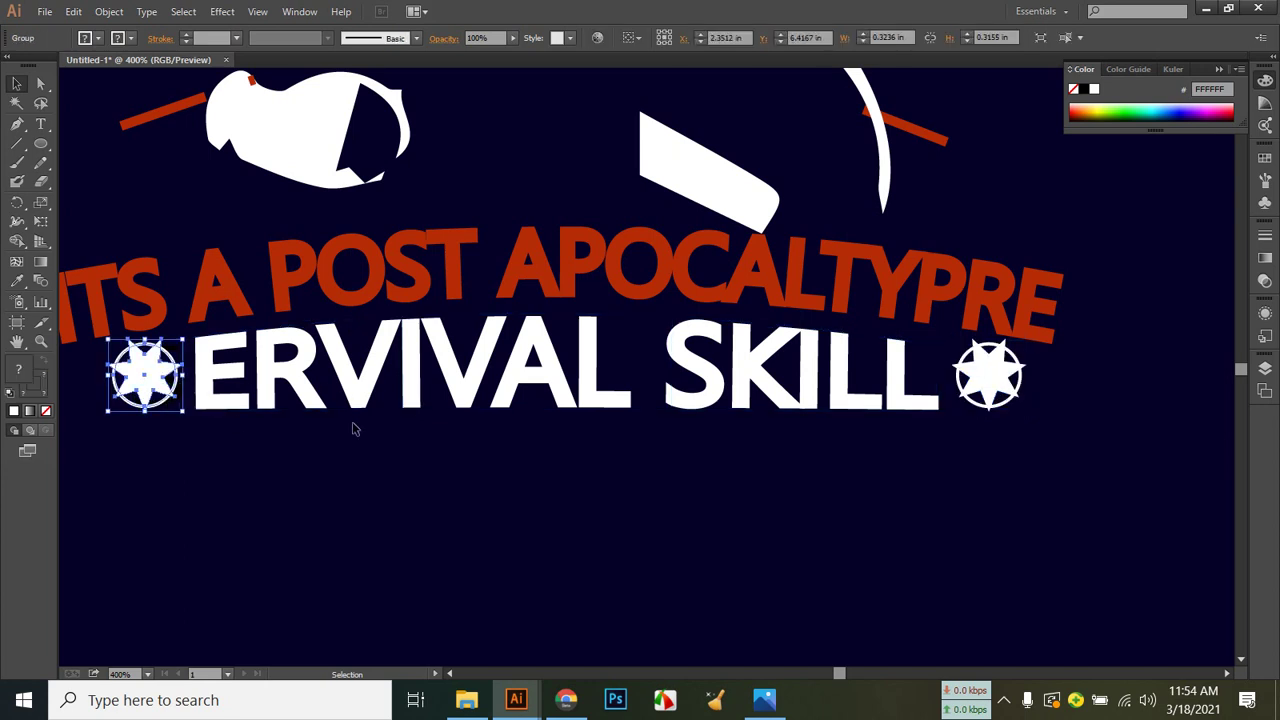
left_click(282, 376, "shift")
key("Left")
key("Left")
key("ctrl+alt+shift+w")
key("Return")
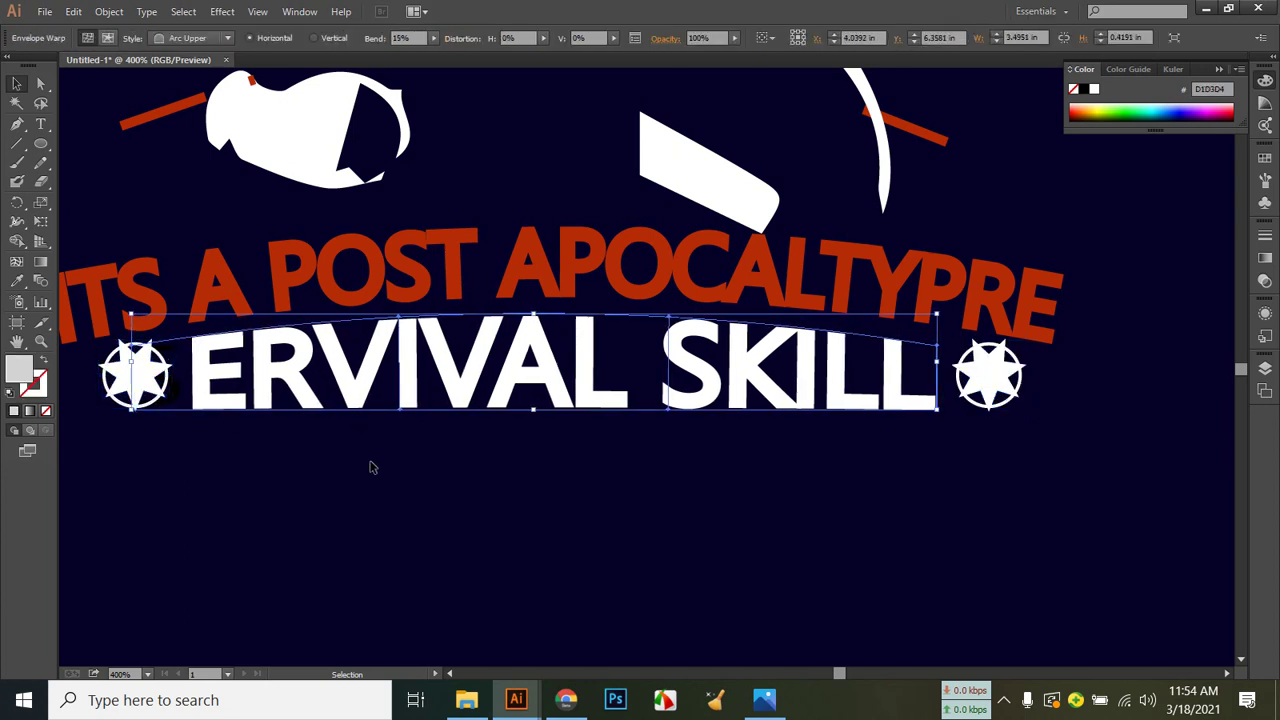
Shift the white text and the right ornament further left to even out the gaps on both sides.
left_click(960, 374)
key("Left")
key("Left")
key("Left")
left_click(1037, 466)
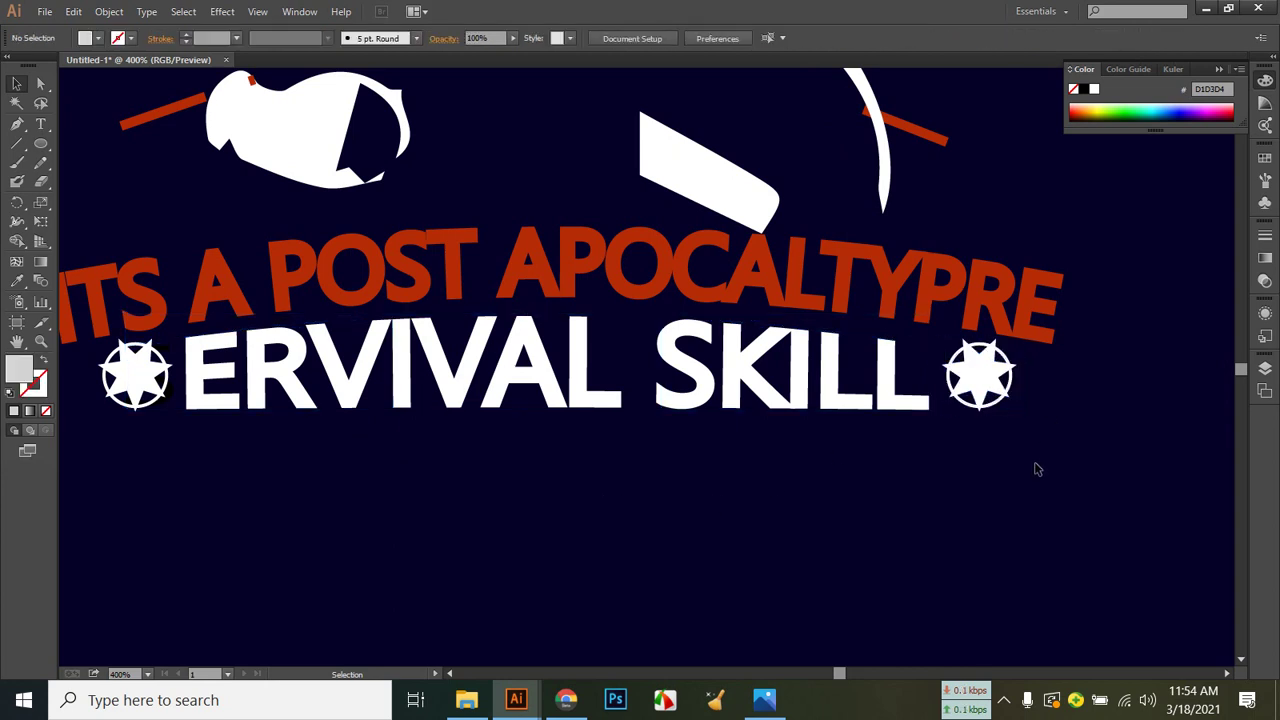
left_click(985, 370)
left_click(1020, 458)
Compare the whole welder design with the T-shirt reference image in Photos, then return to Illustrator.
key("ctrl+minus")
key("ctrl+minus")
key("ctrl+minus")
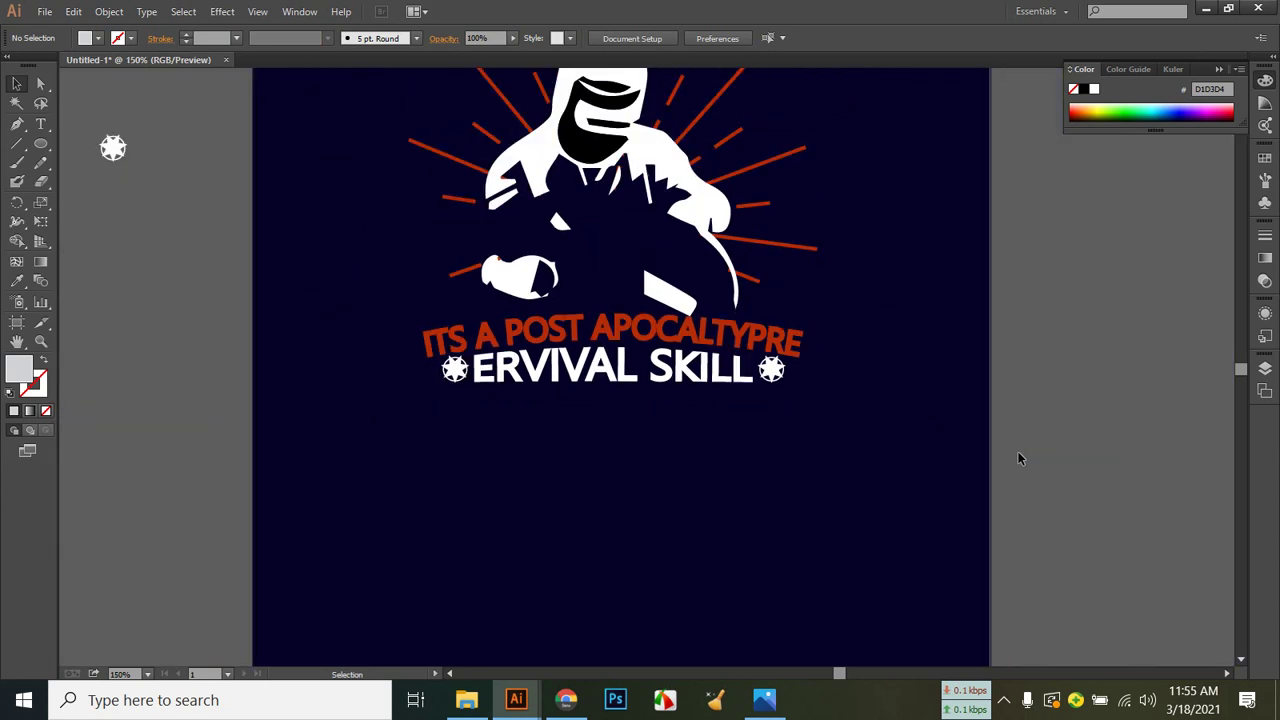
scroll(994, 457, "up", 5)
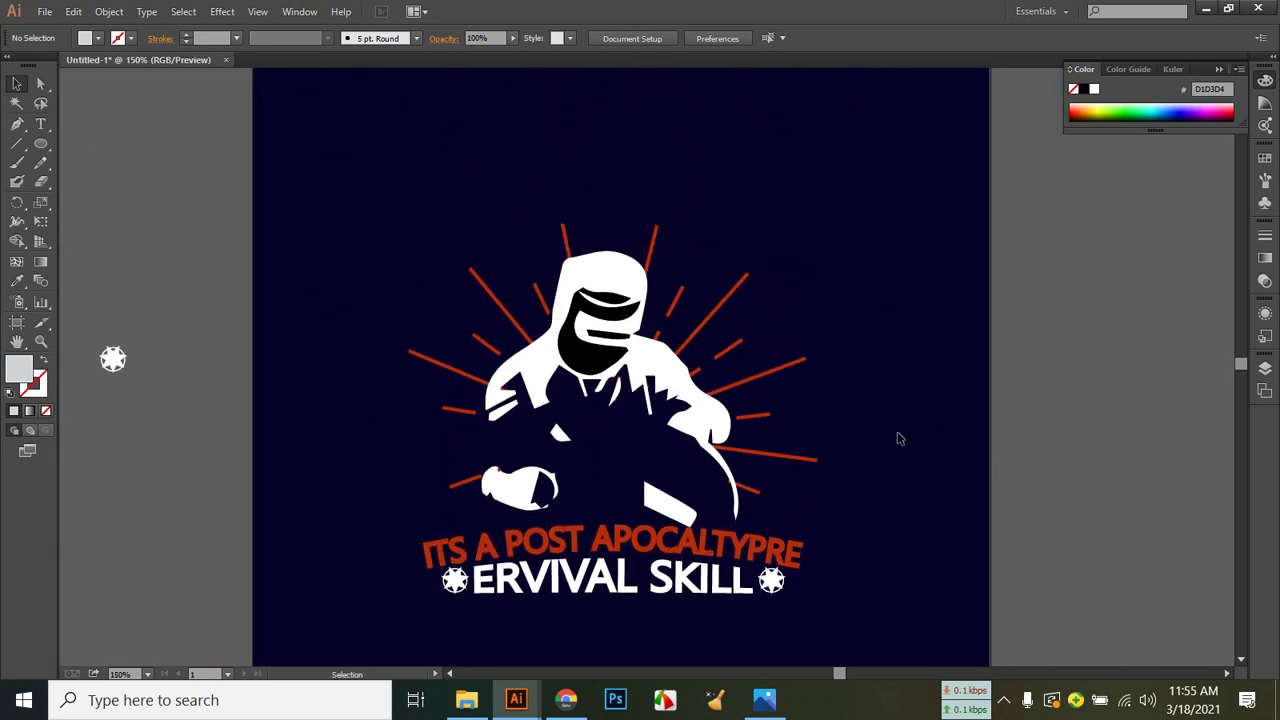
scroll(808, 322, "down", 1)
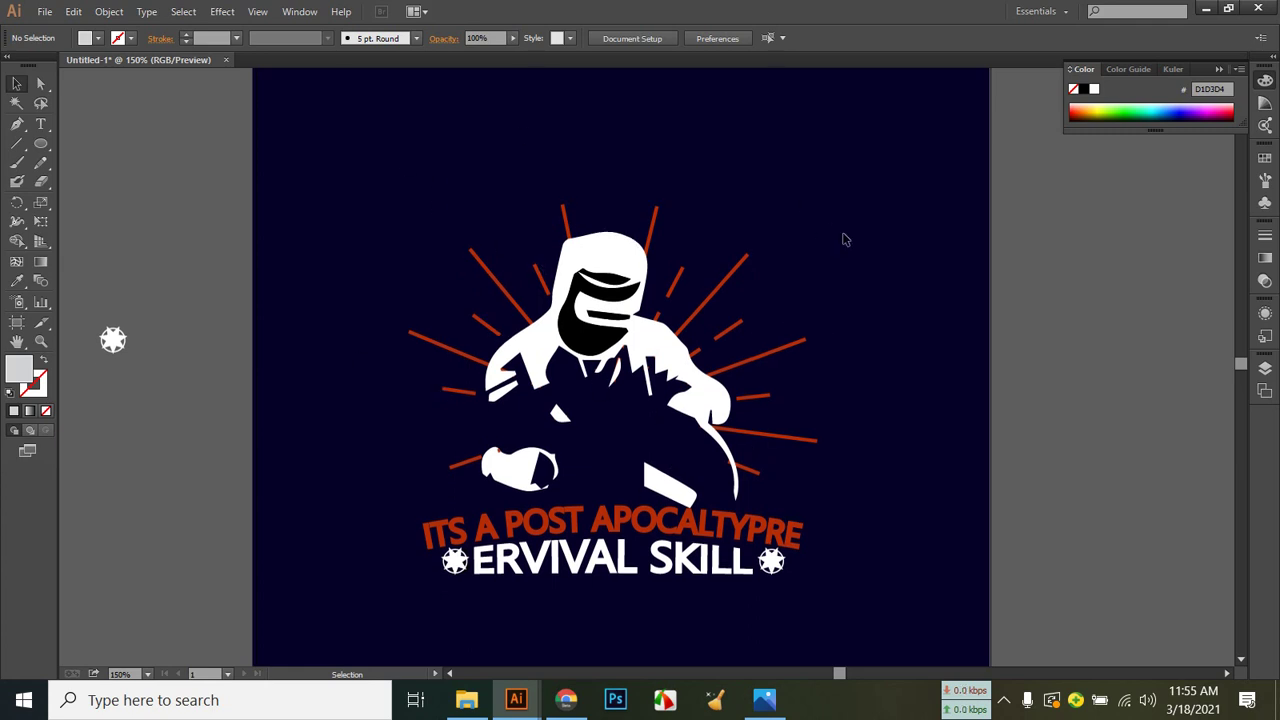
left_click(764, 700)
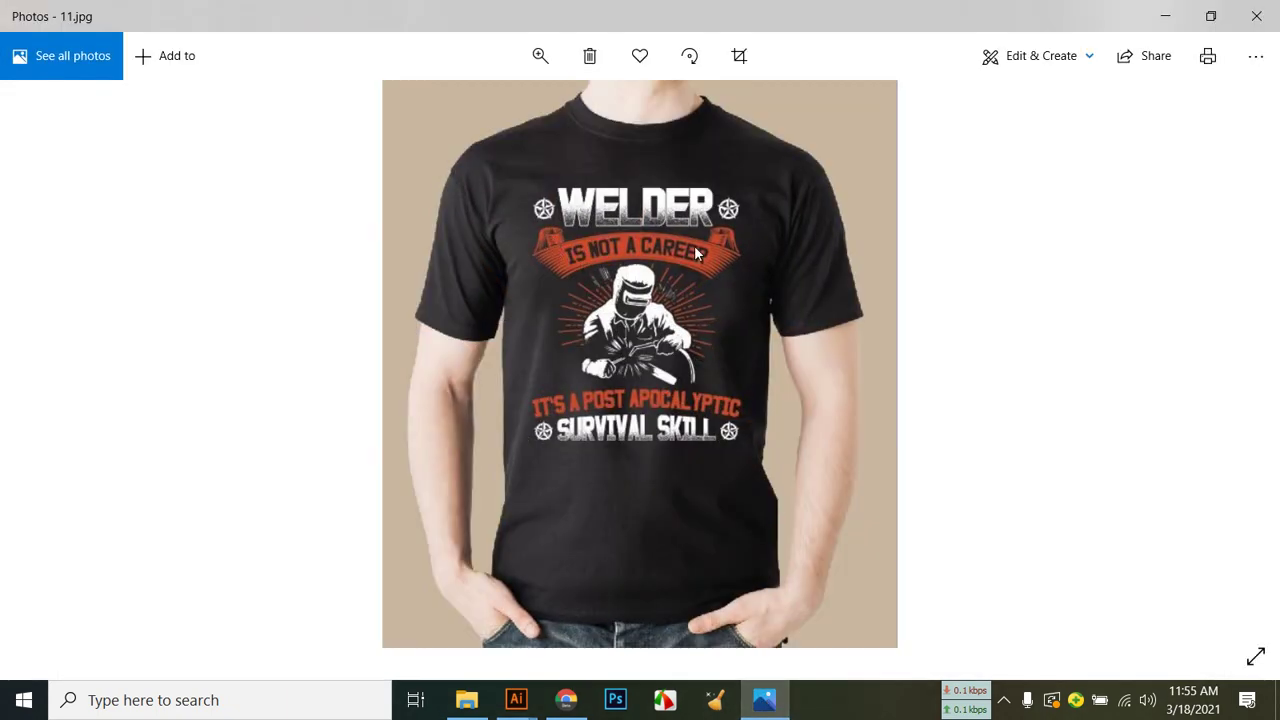
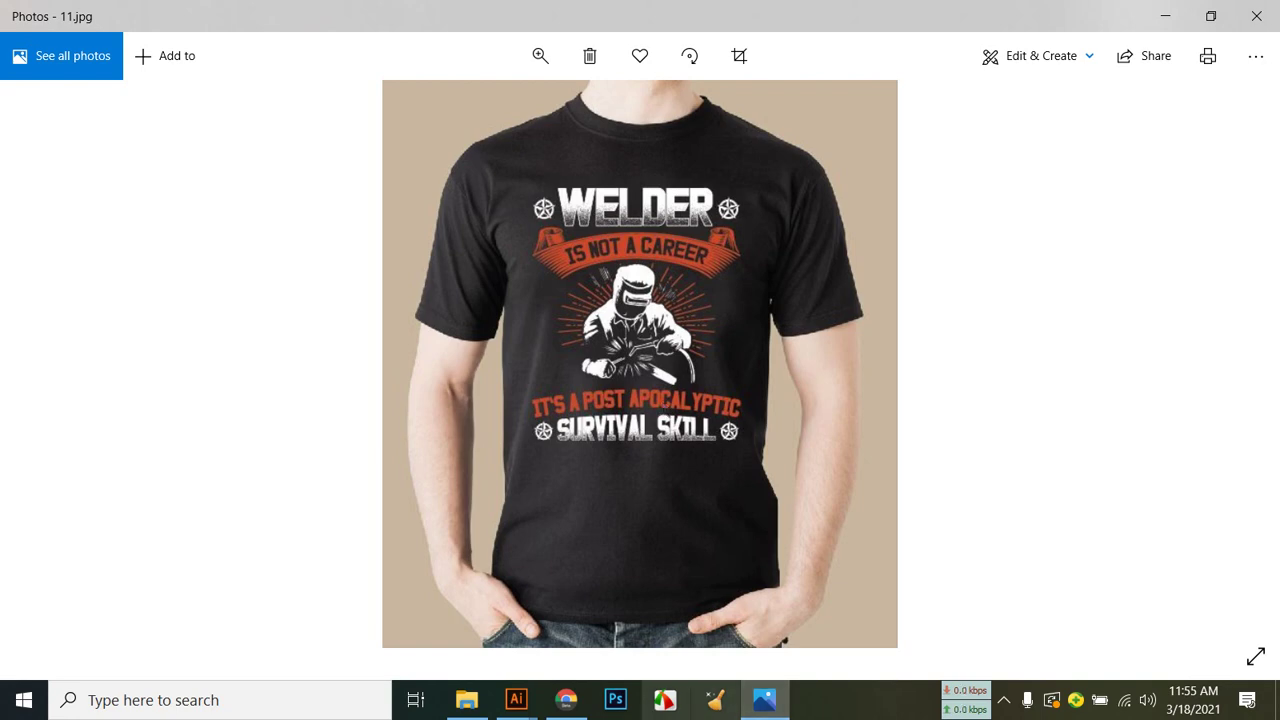
mouse_move(525, 700)
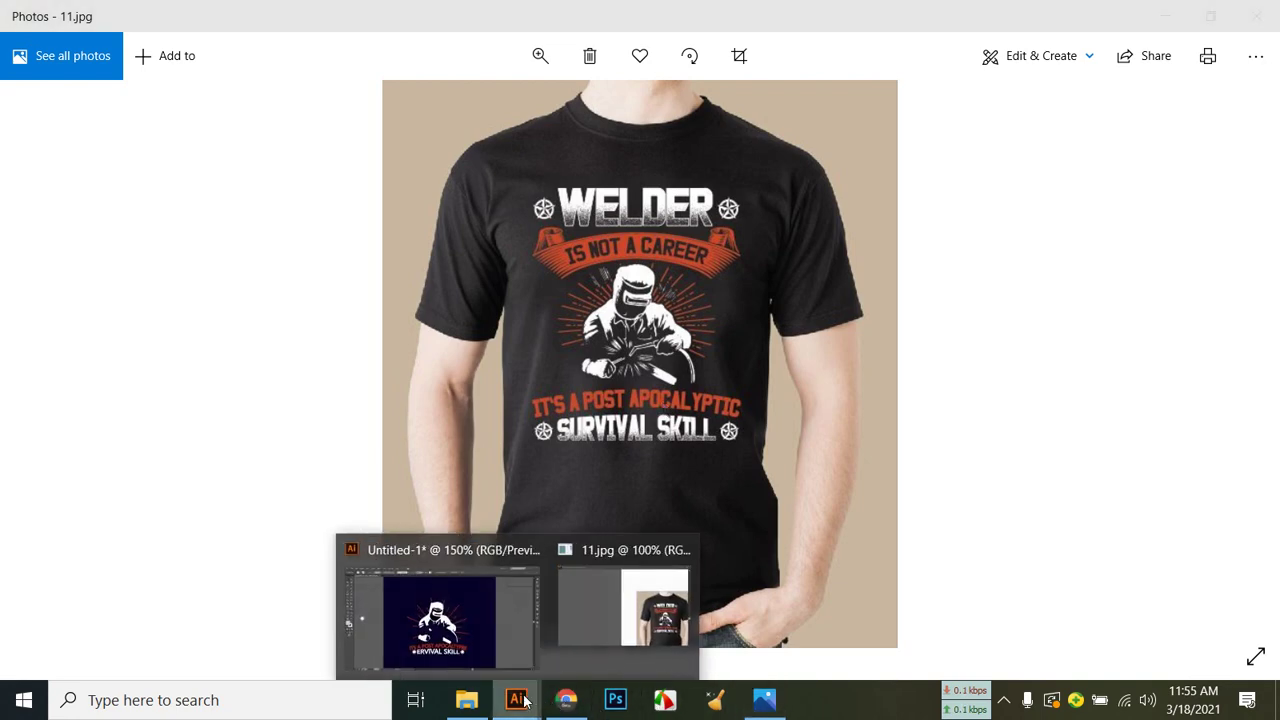
left_click(466, 618)
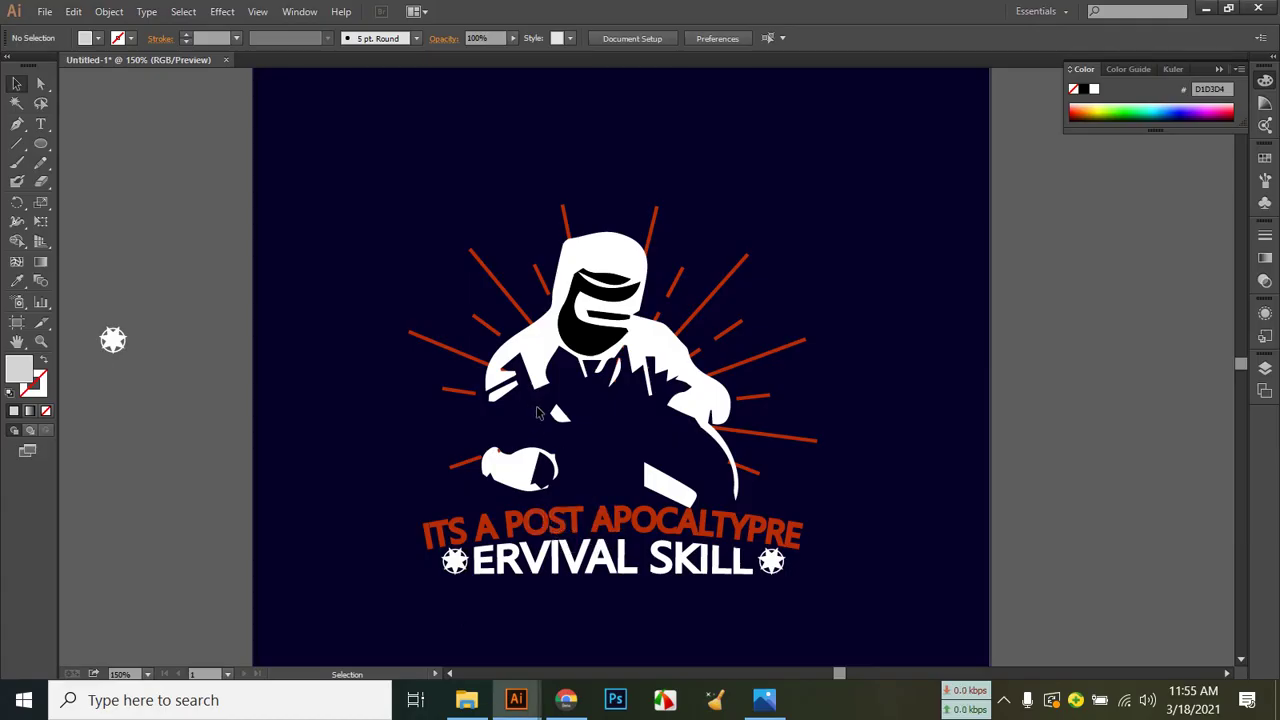
Save the design to the Desktop as Untitled-1 in Adobe Illustrator format with the default options.
left_click(42, 12)
left_click(108, 171)
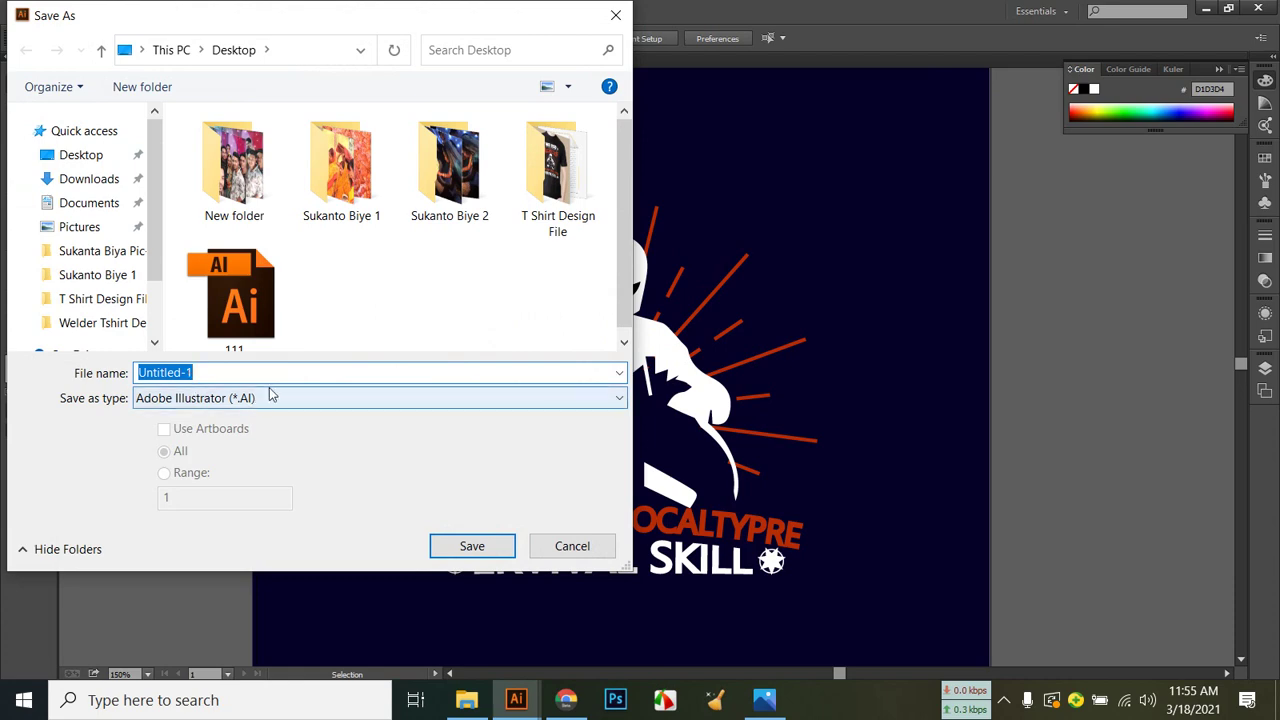
left_click(72, 155)
left_click(470, 546)
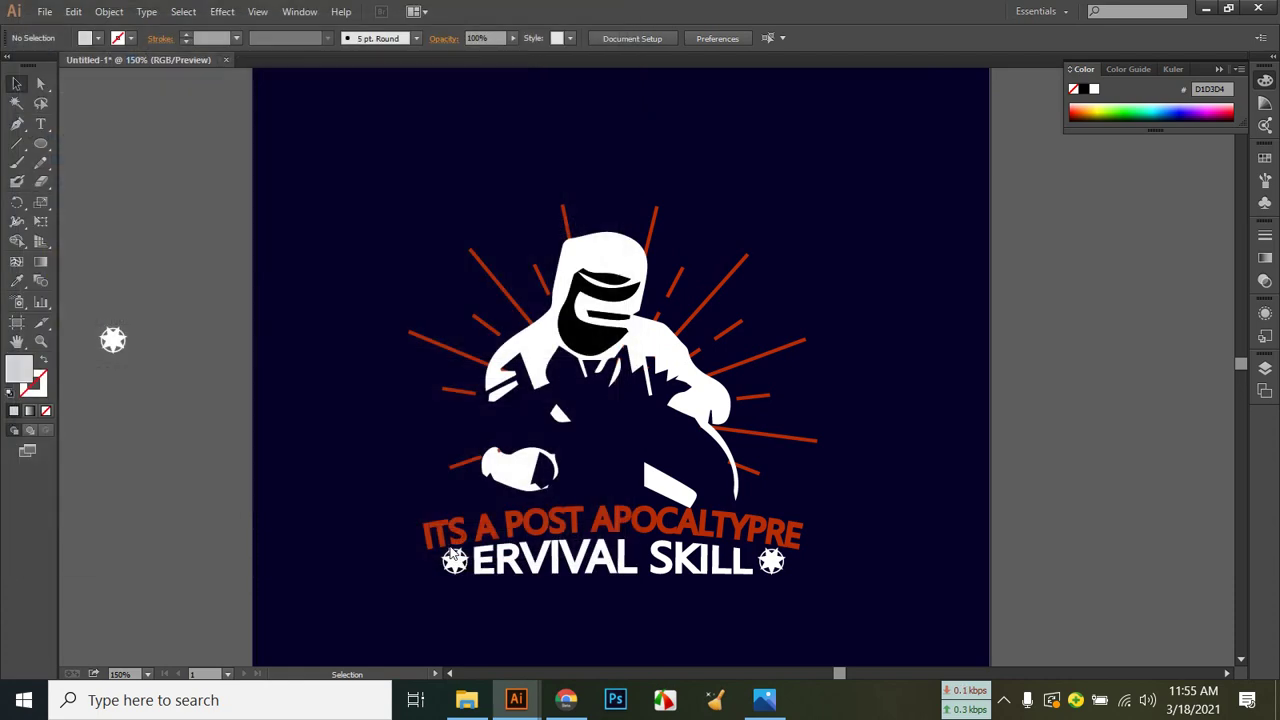
left_click(700, 578)
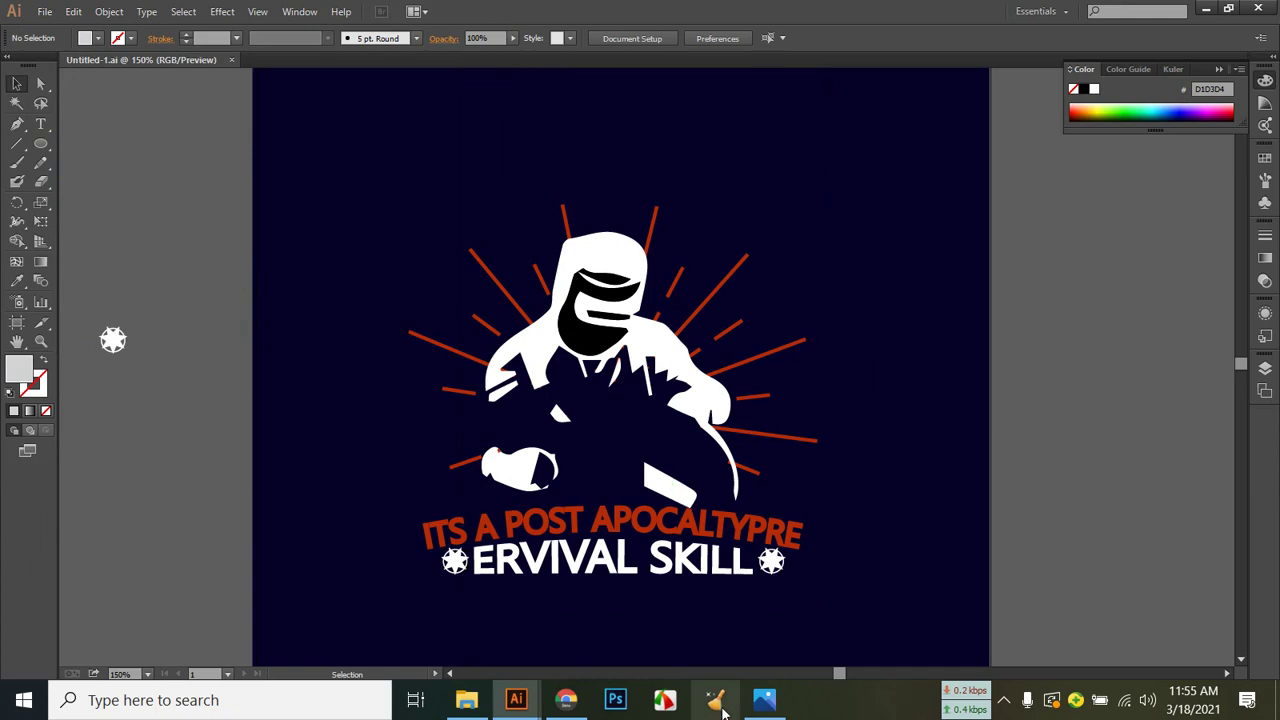
Switch to Chrome, close the Freepik mandala page, and open dafont.com in a new tab.
left_click(572, 704)
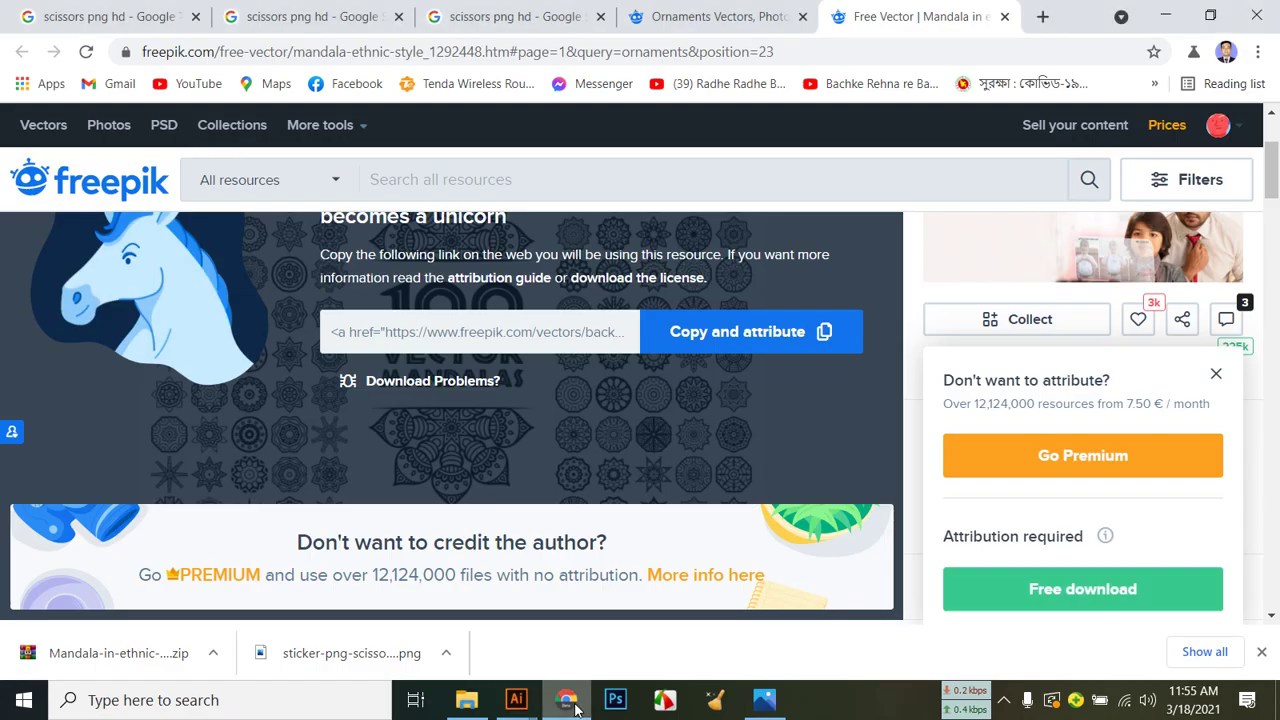
left_click(1006, 17)
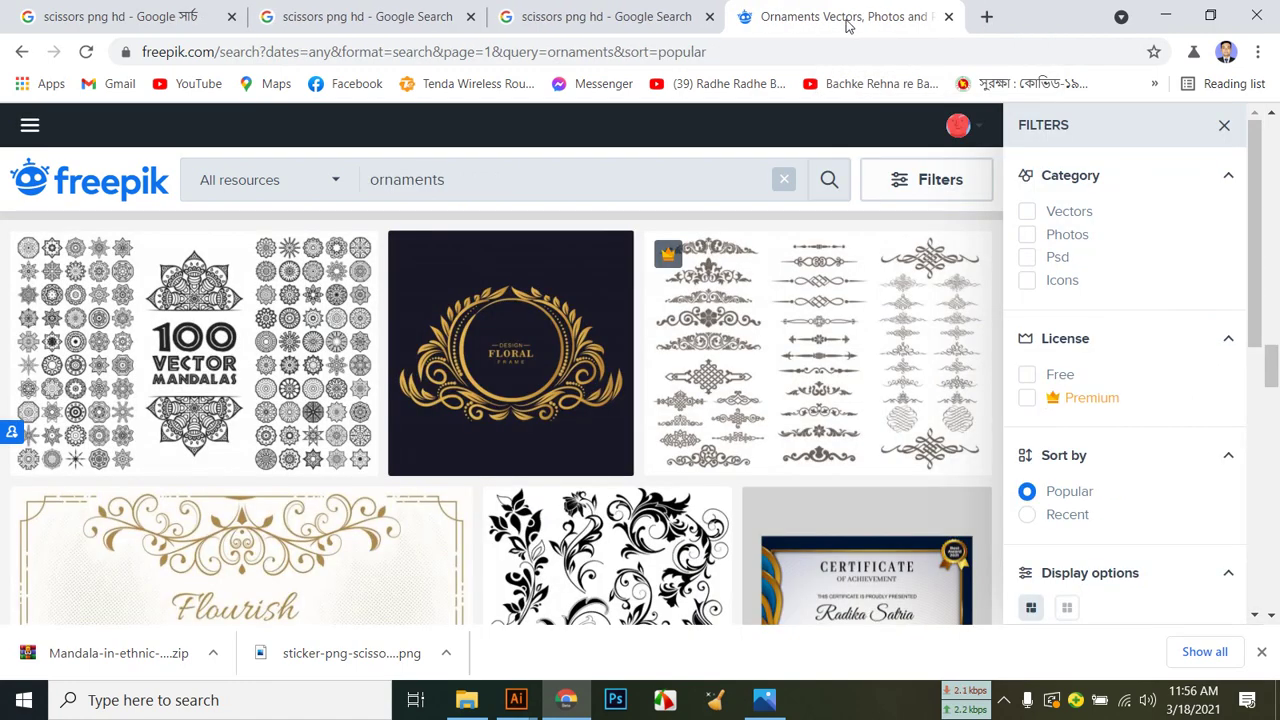
left_click(986, 16)
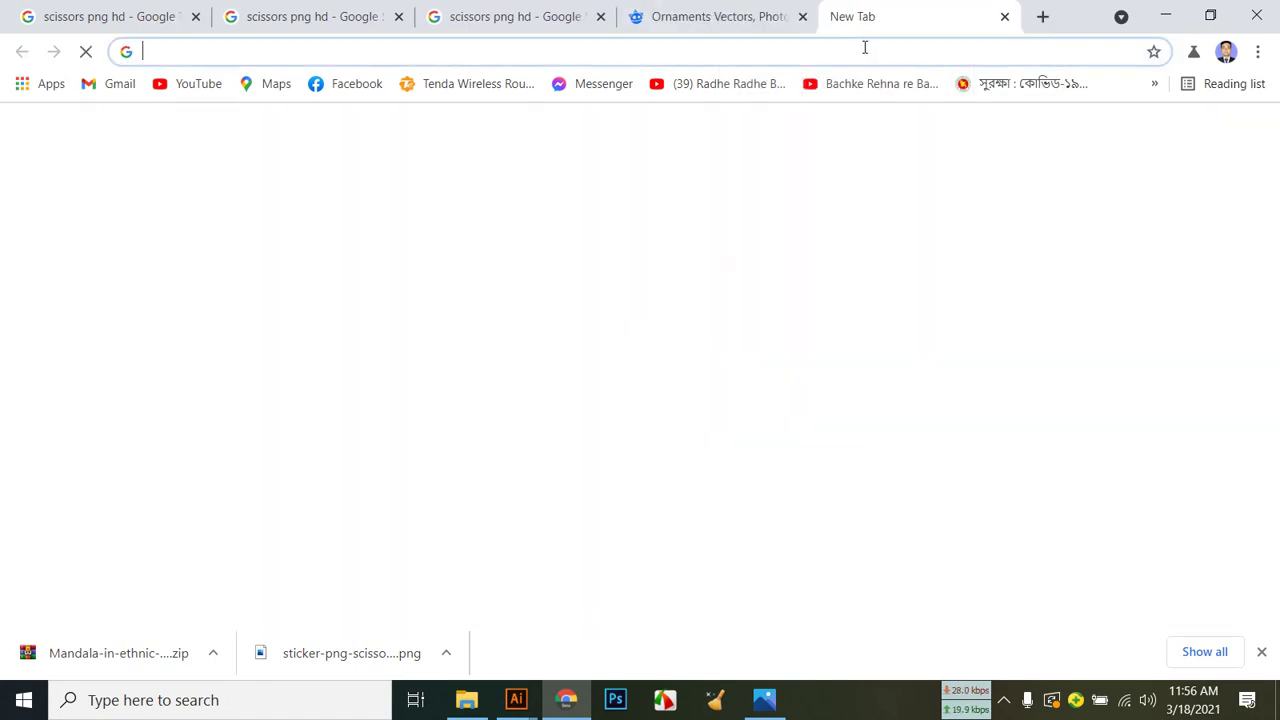
left_click(863, 51)
type("D")
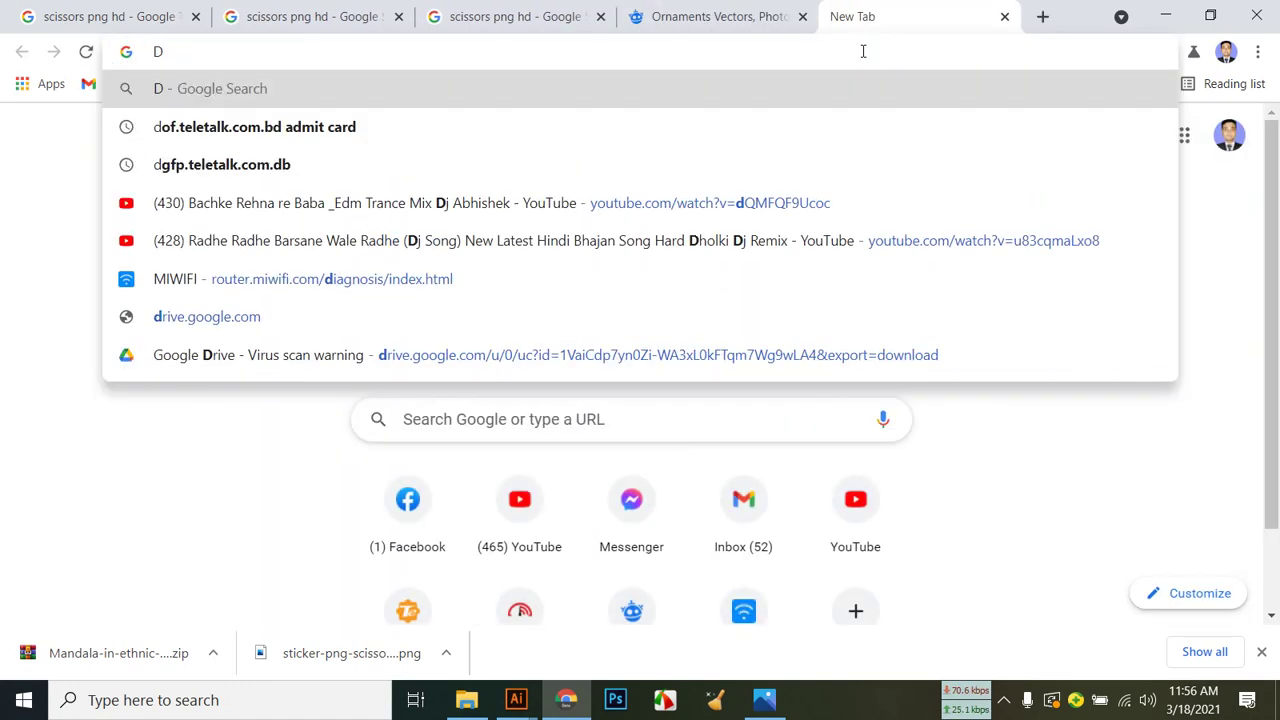
type("A")
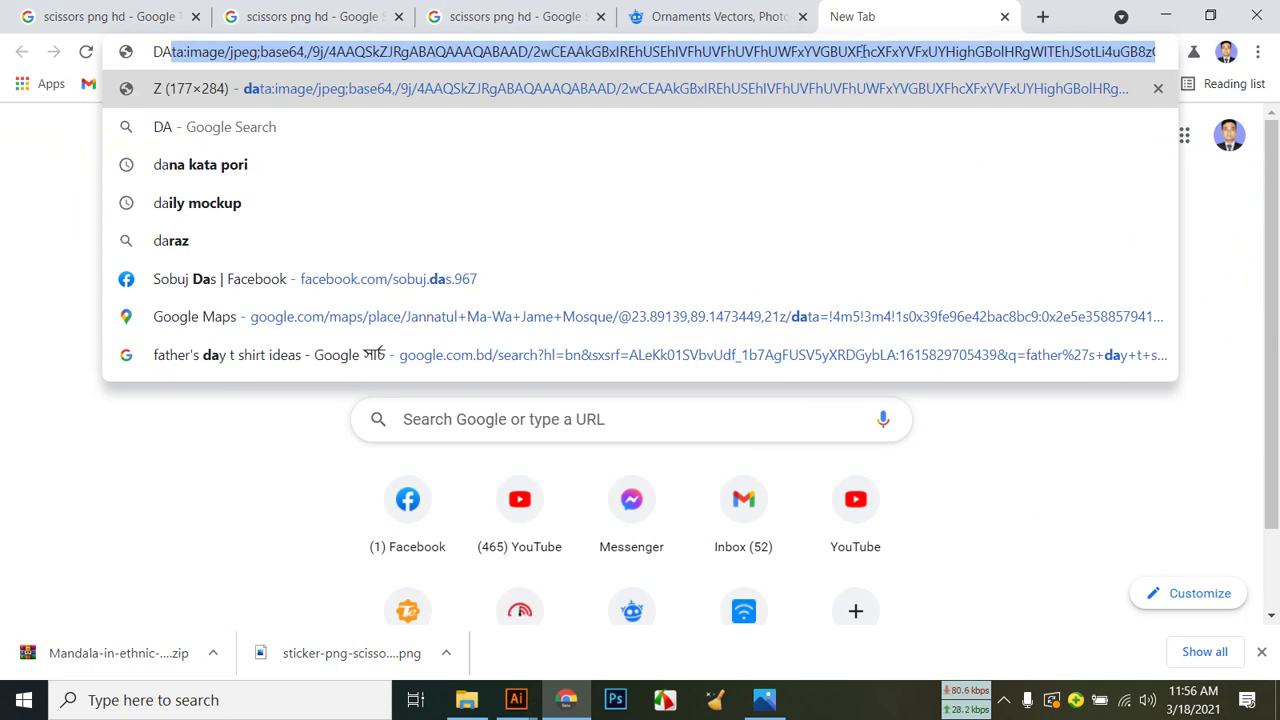
key("BackSpace")
key("BackSpace")
key("BackSpace")
type("dafo")
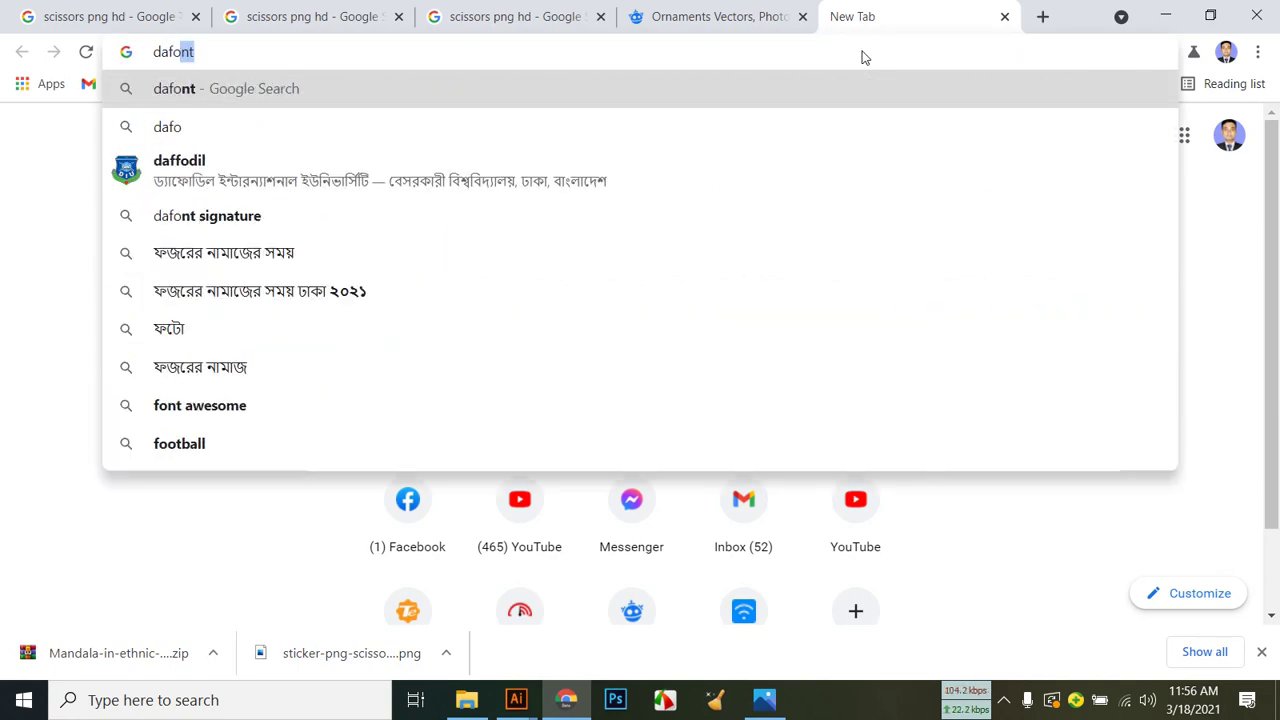
type("nt.com")
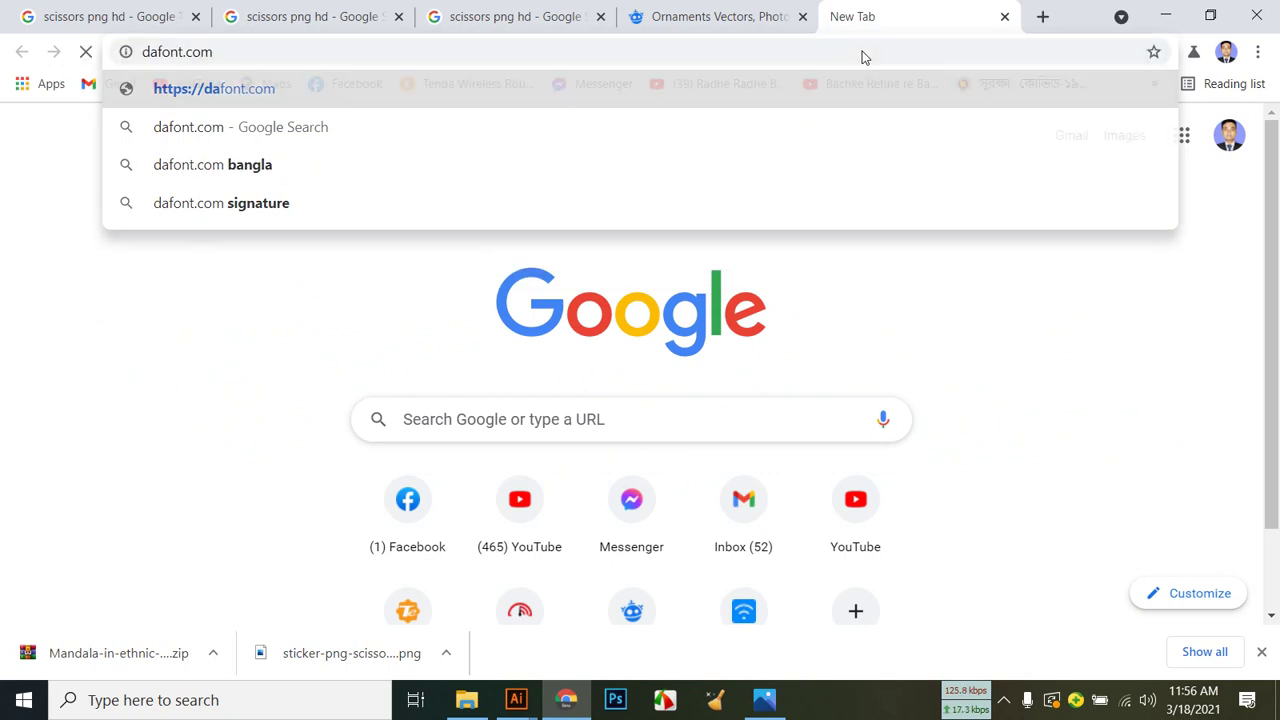
key("Return")
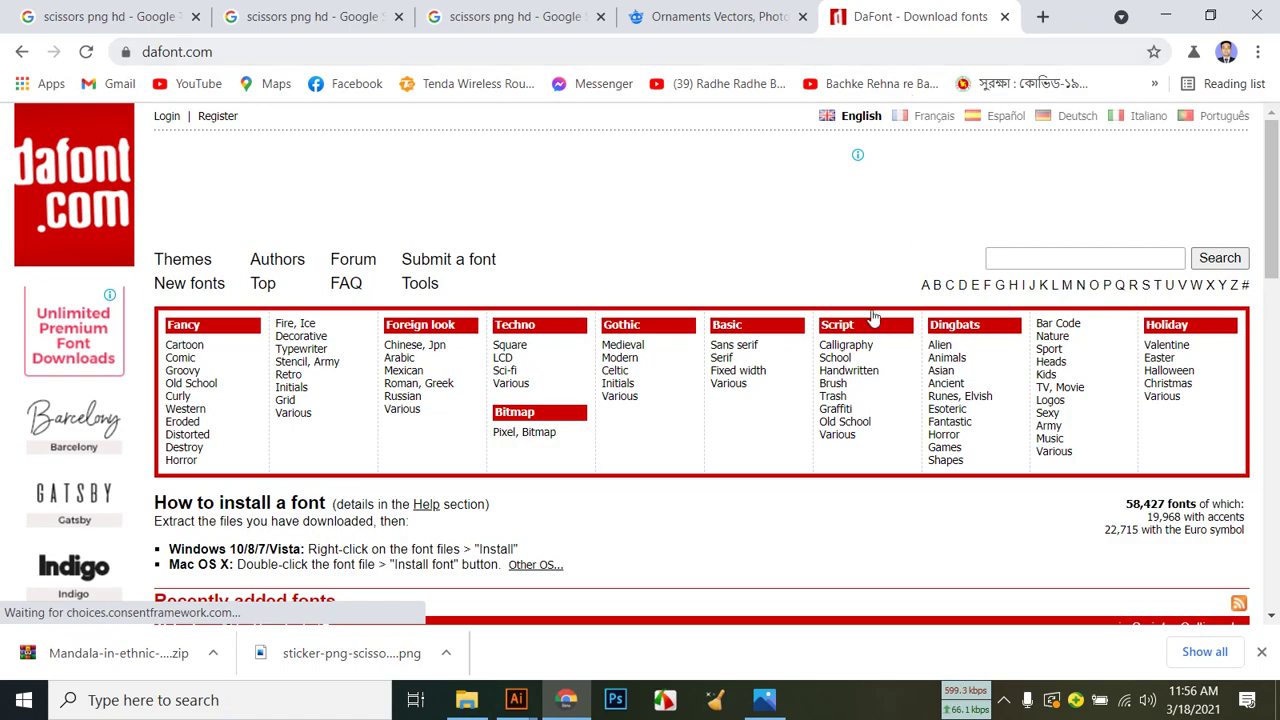
Browse the recently added fonts on the DaFont home page for a style suited to the design's lettering.
scroll(703, 277, "down", 5)
scroll(710, 277, "up", 5)
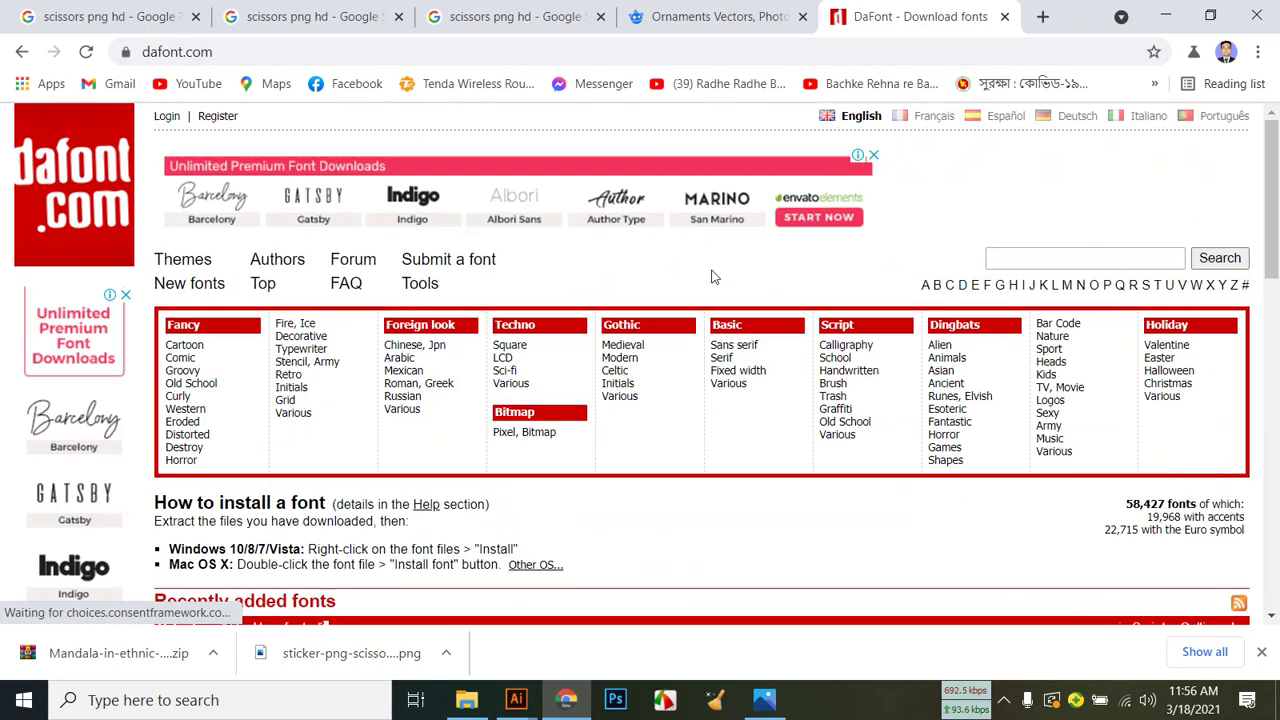
scroll(711, 277, "down", 3)
scroll(451, 250, "up", 2)
scroll(451, 460, "down", 4)
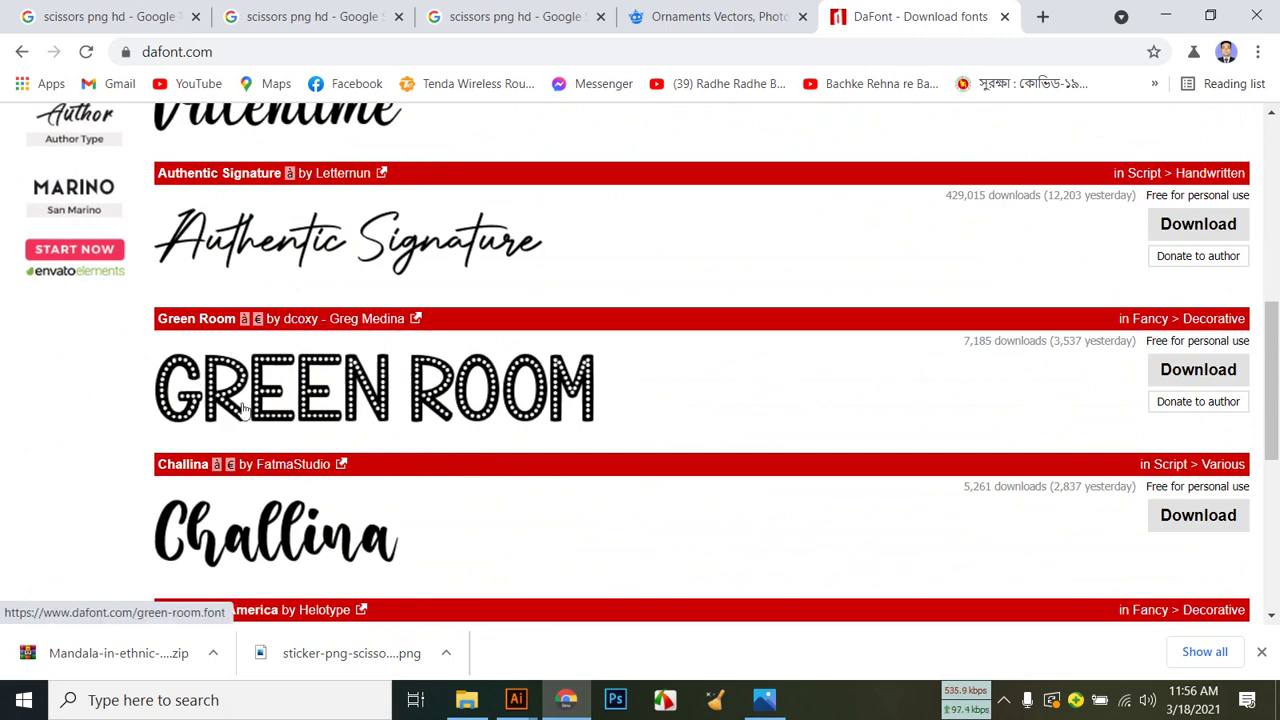
scroll(250, 400, "down", 4)
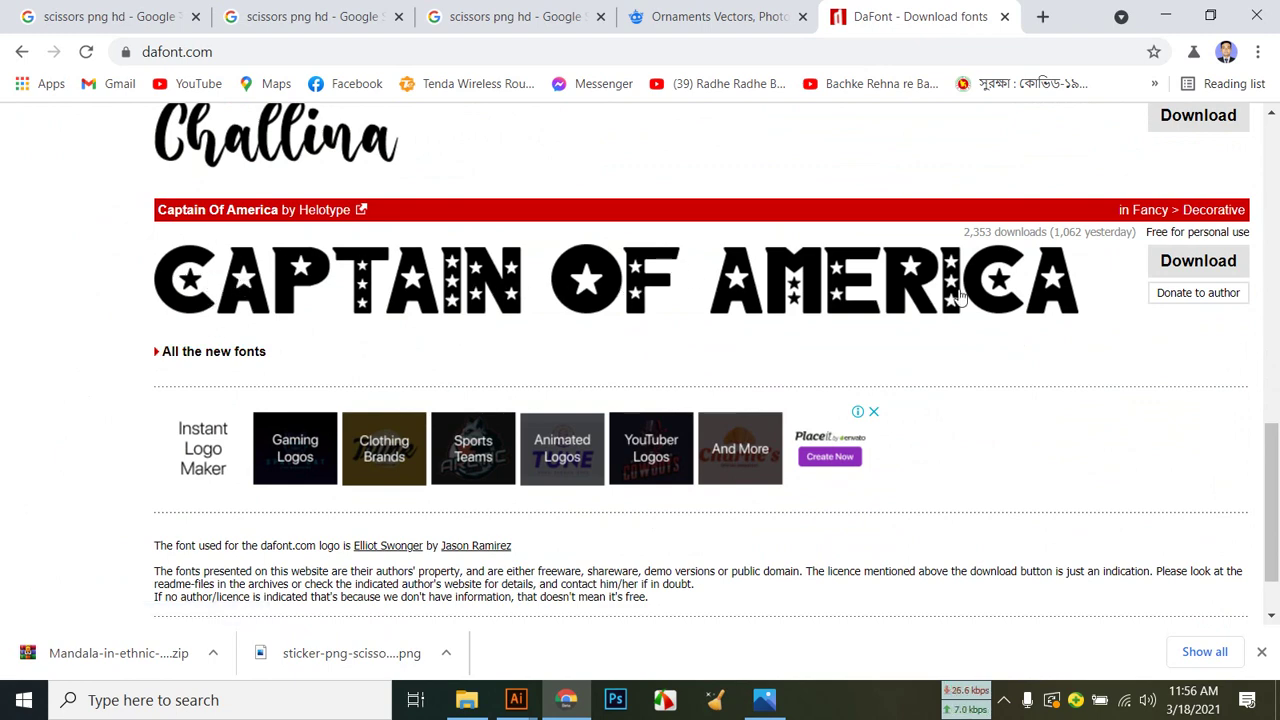
scroll(960, 300, "down", 2)
scroll(960, 300, "up", 20)
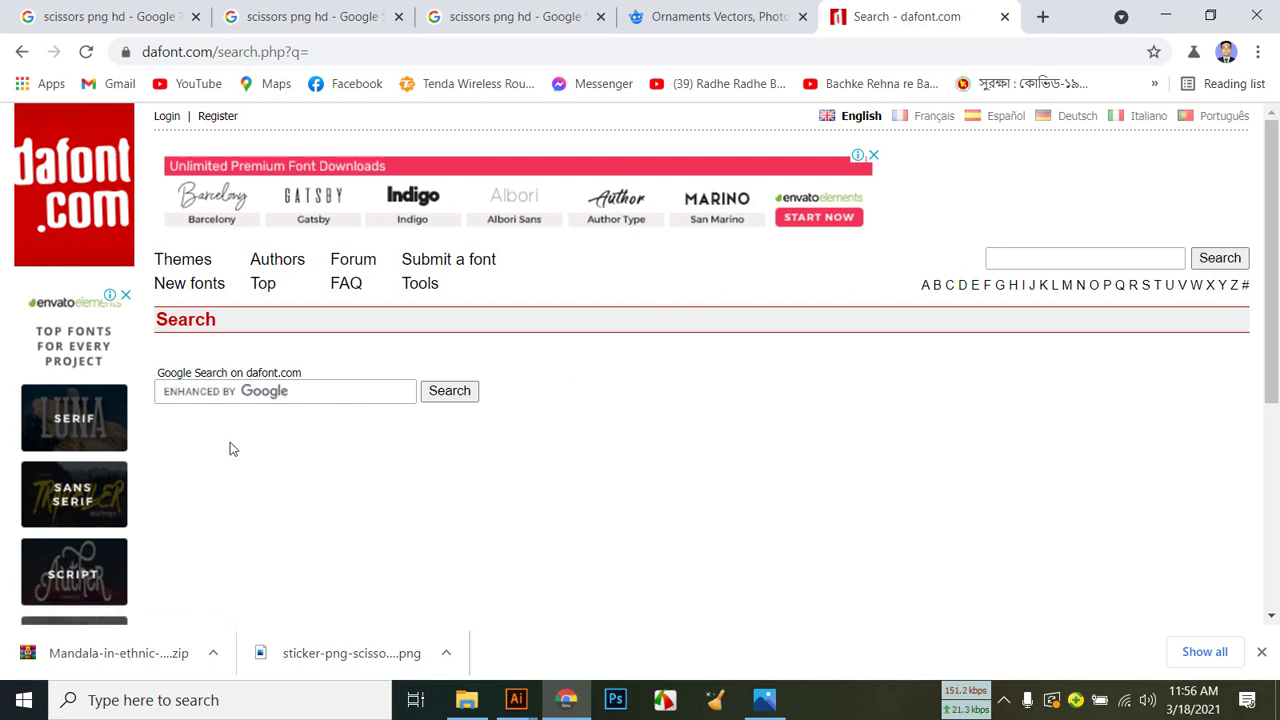
Look through DaFont's theme categories and recently added fonts, and check the lettering on the T-shirt reference in Photos.
scroll(243, 394, "down", 4)
scroll(251, 400, "up", 4)
scroll(251, 400, "up", 1)
left_click(354, 389)
left_click(446, 392)
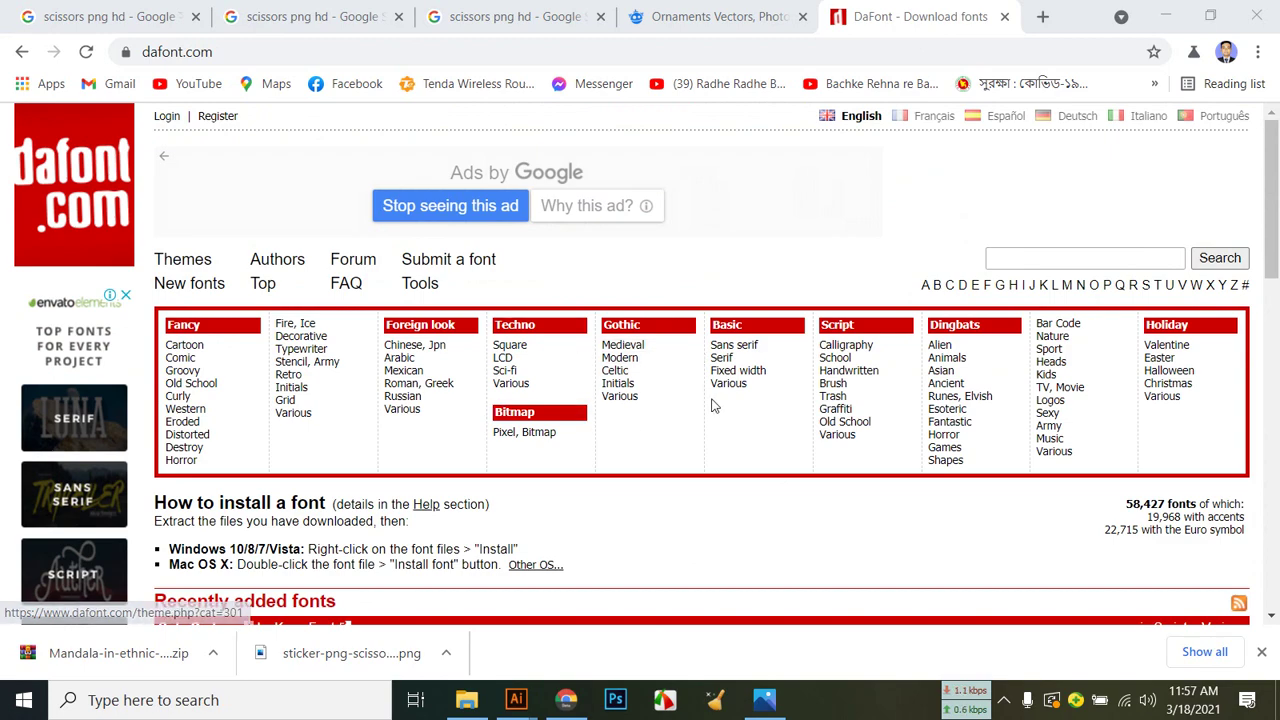
scroll(362, 455, "down", 3)
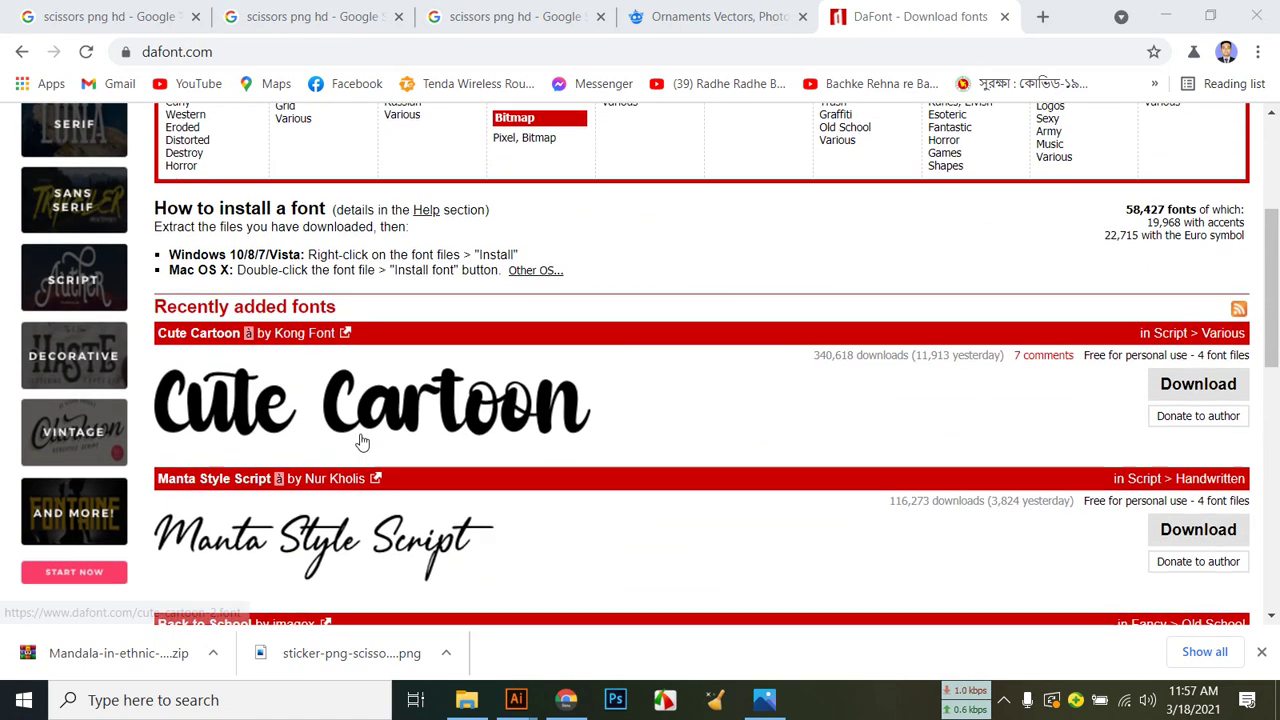
scroll(360, 442, "up", 3)
scroll(357, 443, "down", 1)
scroll(257, 290, "up", 1)
scroll(854, 421, "down", 2)
scroll(854, 421, "down", 5)
scroll(854, 421, "up", 6)
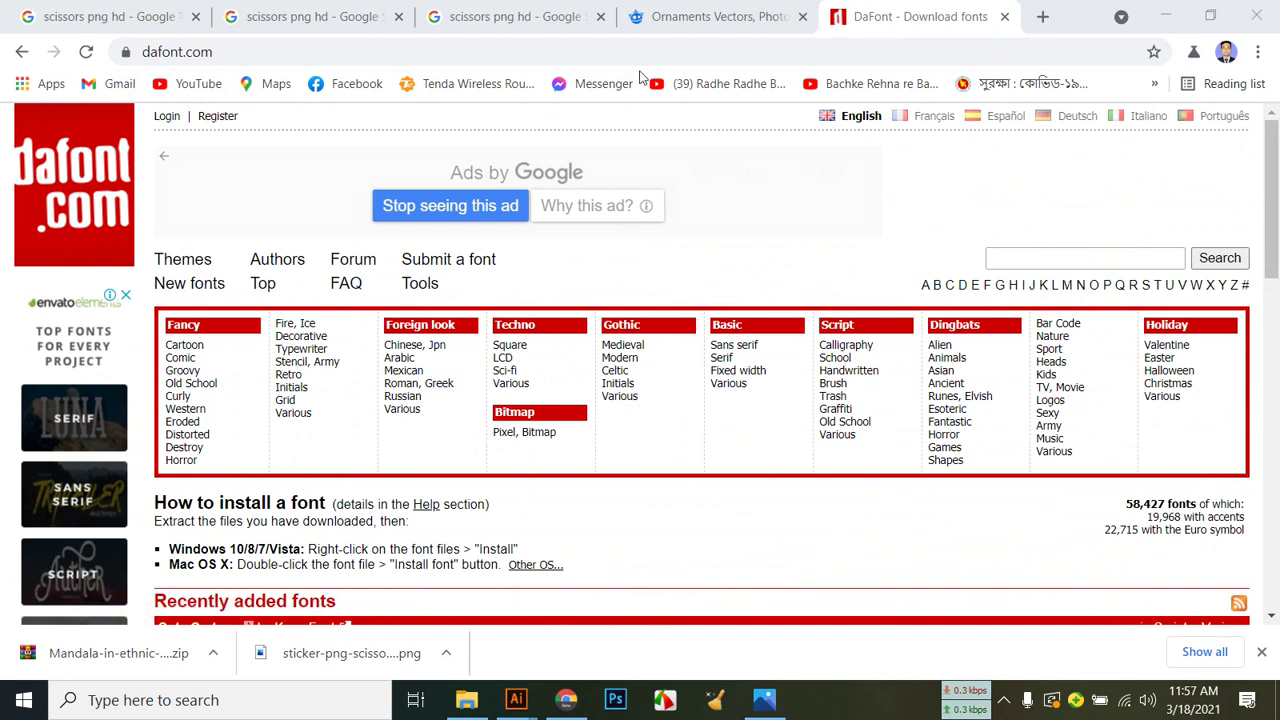
left_click(764, 700)
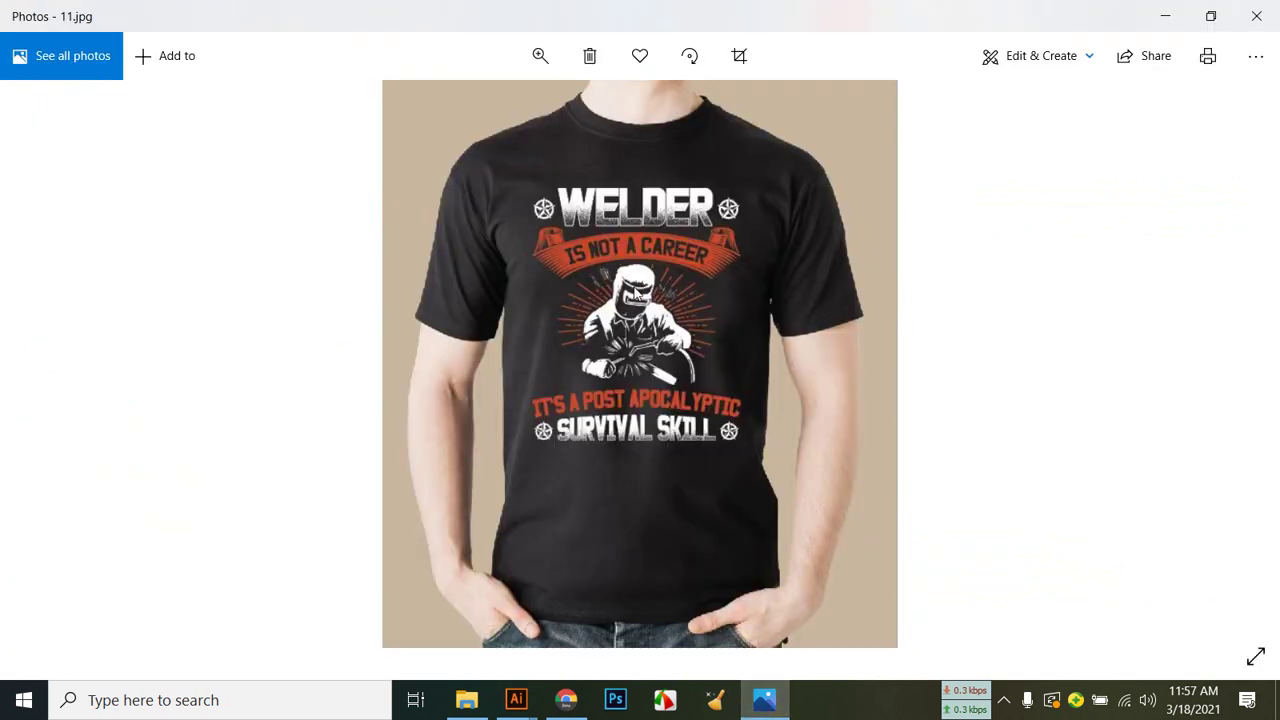
left_click(770, 697)
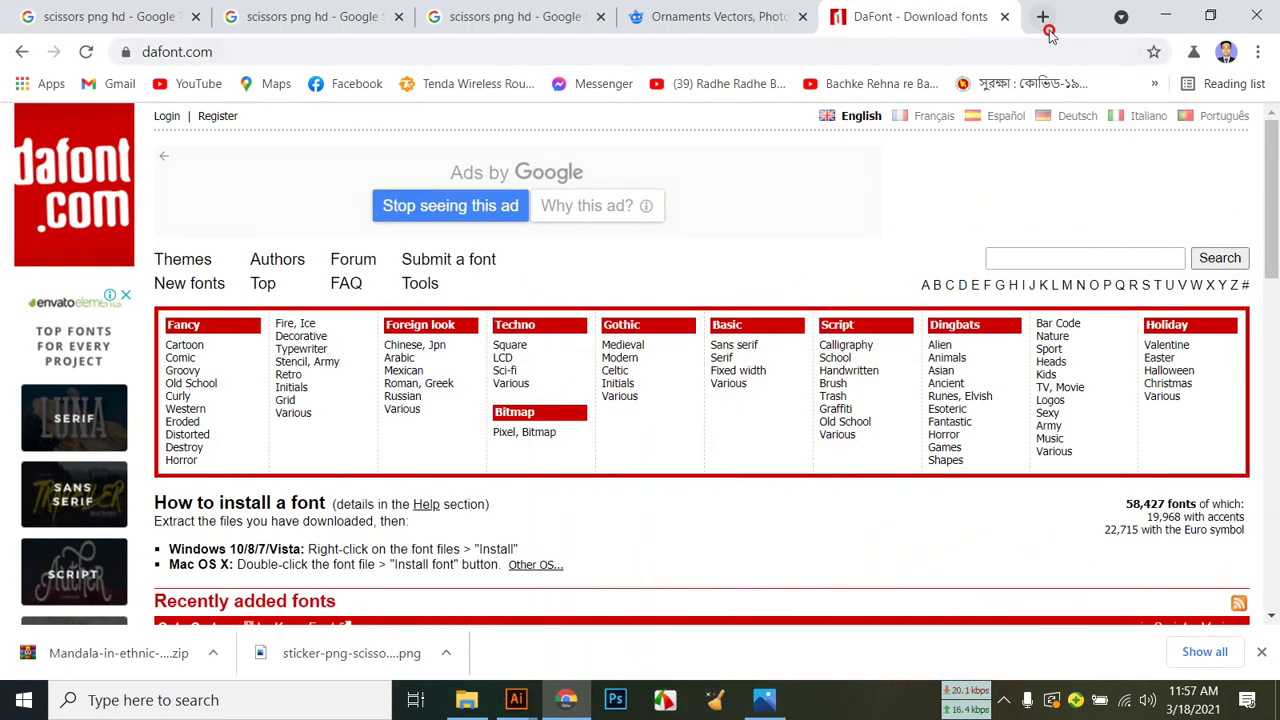
Open Google Images in a new Chrome tab, dismissing the tip about grouping tabs.
left_click(1049, 30)
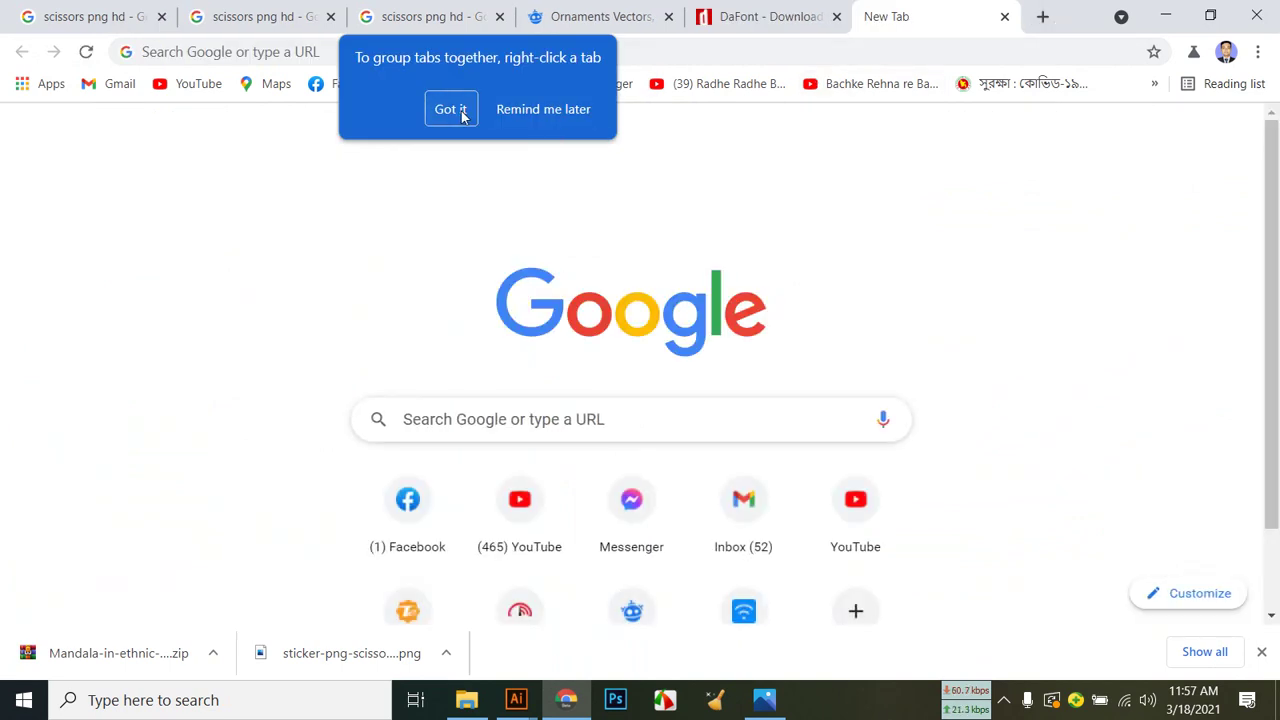
left_click(450, 109)
left_click(608, 53)
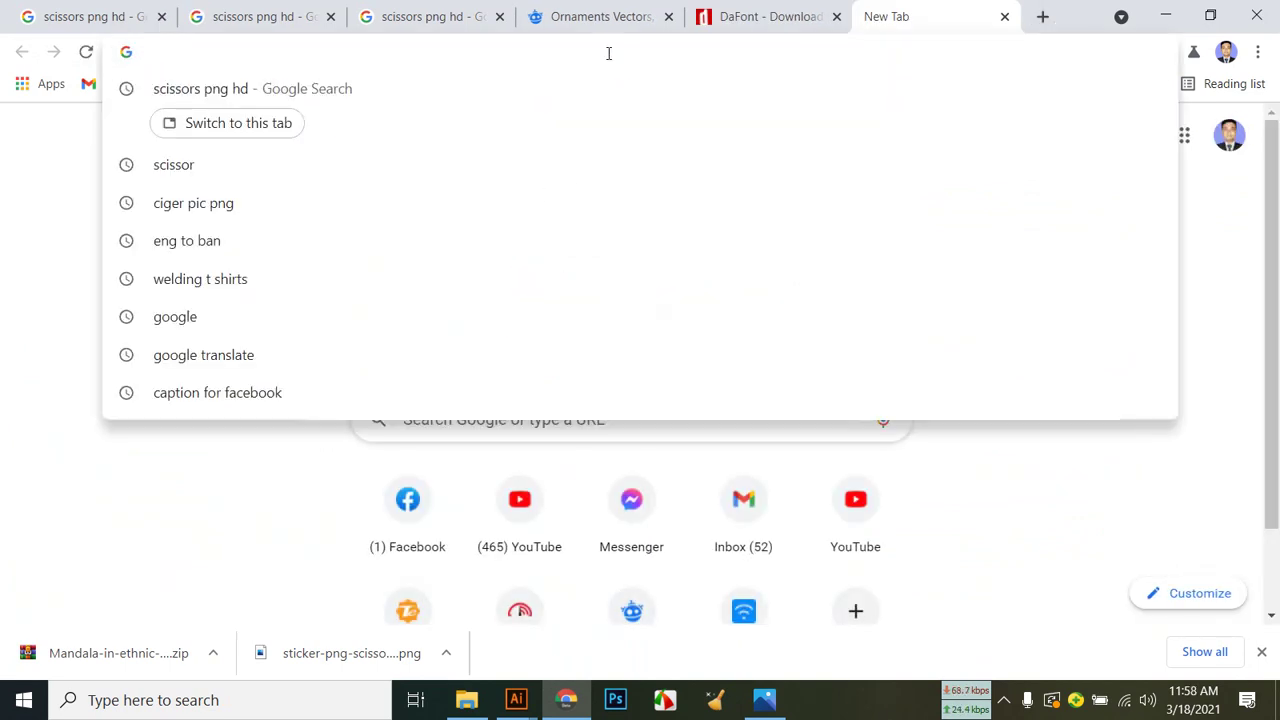
type("goo")
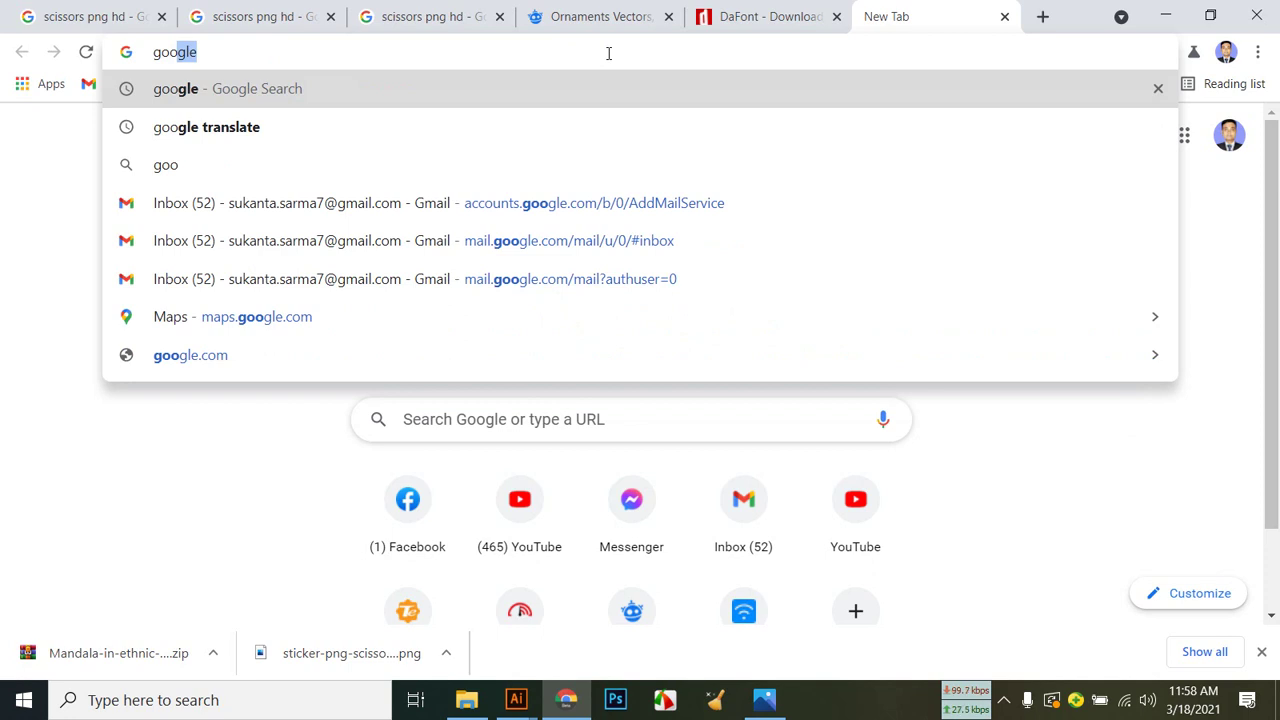
type("gle")
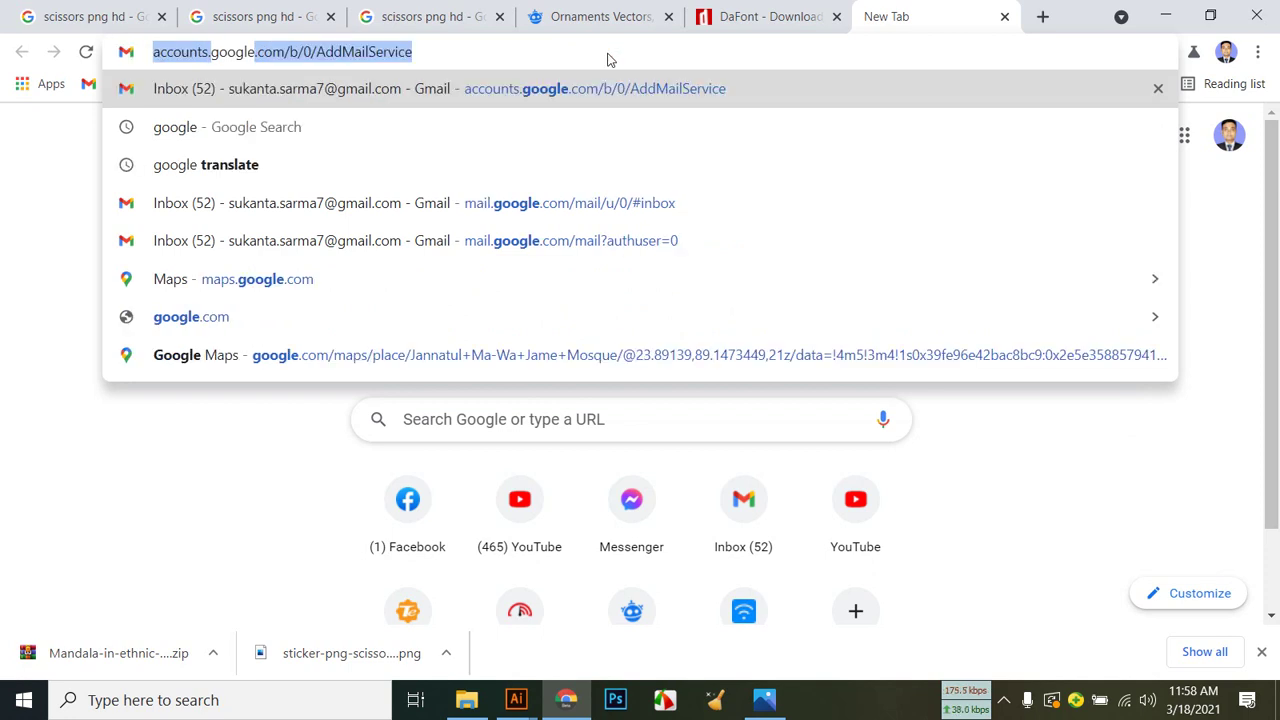
type("g")
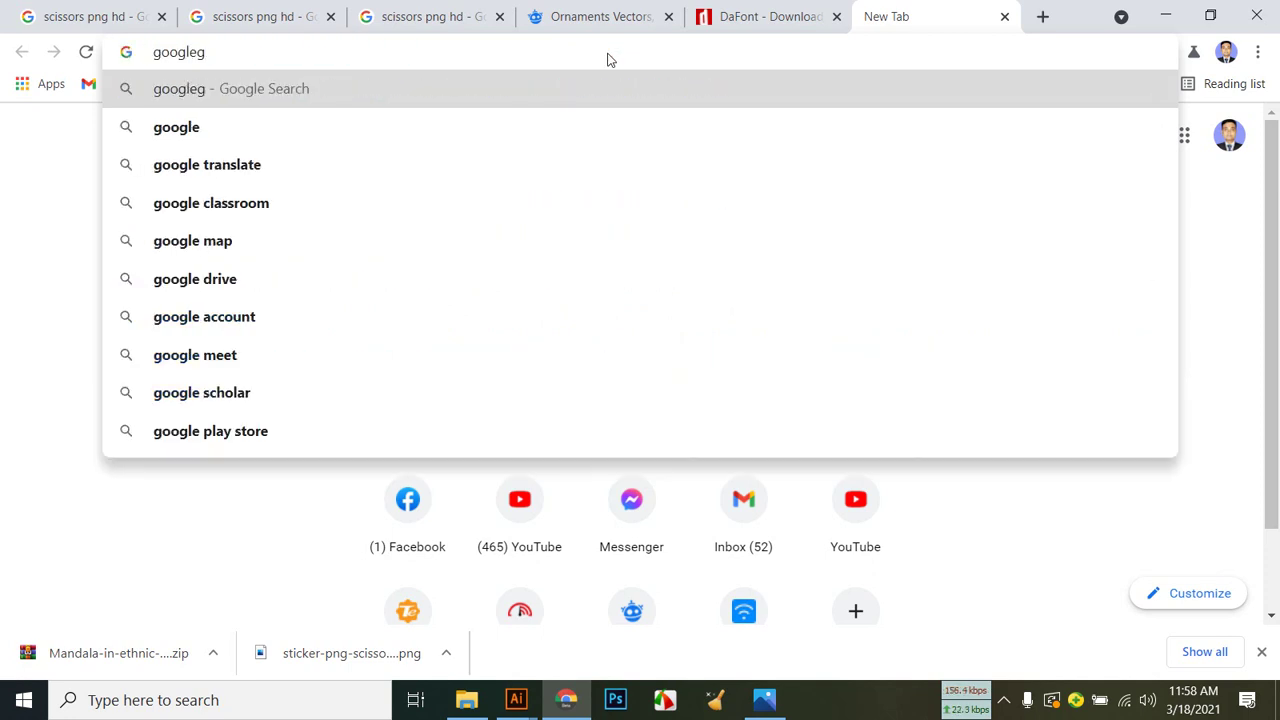
key("BackSpace")
key("BackSpace")
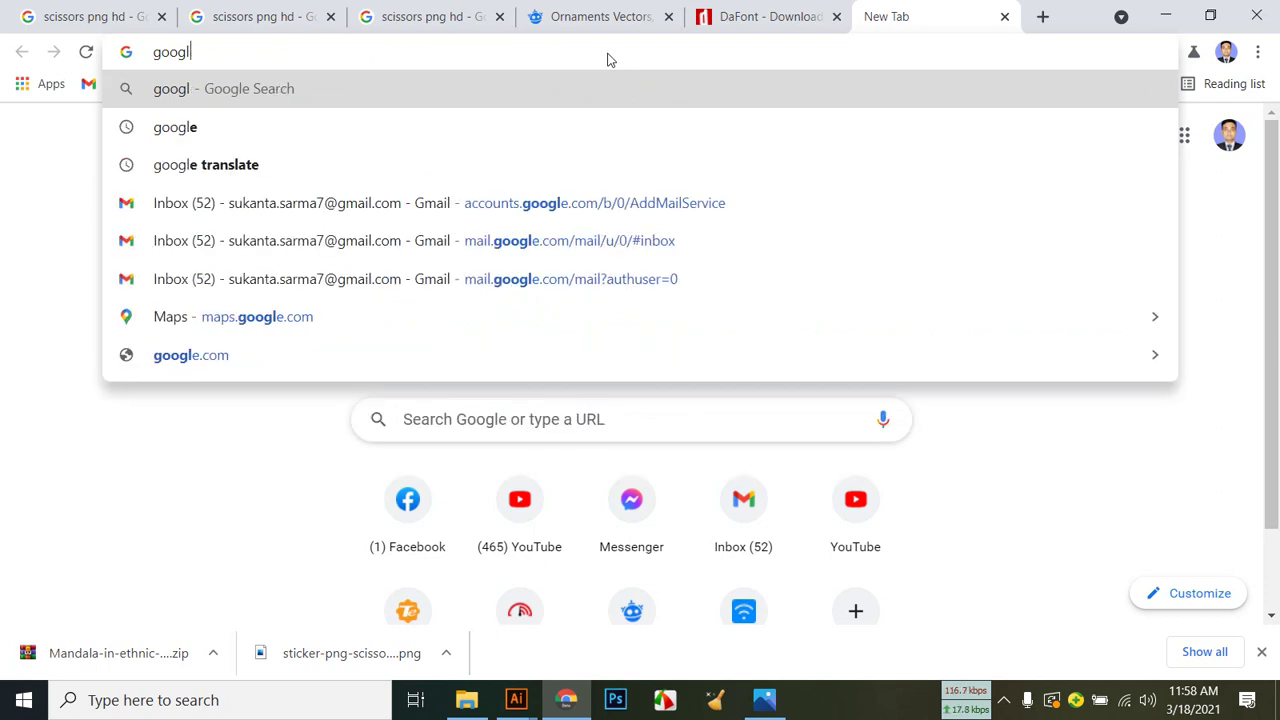
type("e.co")
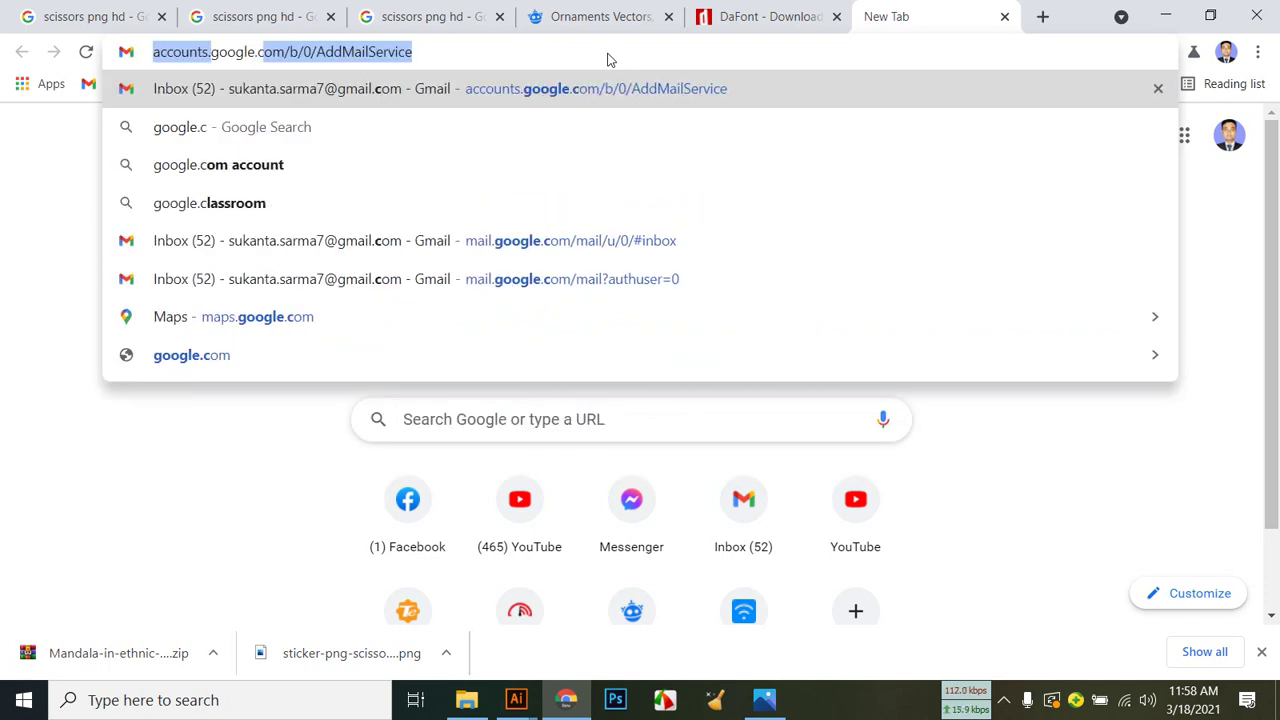
type("m")
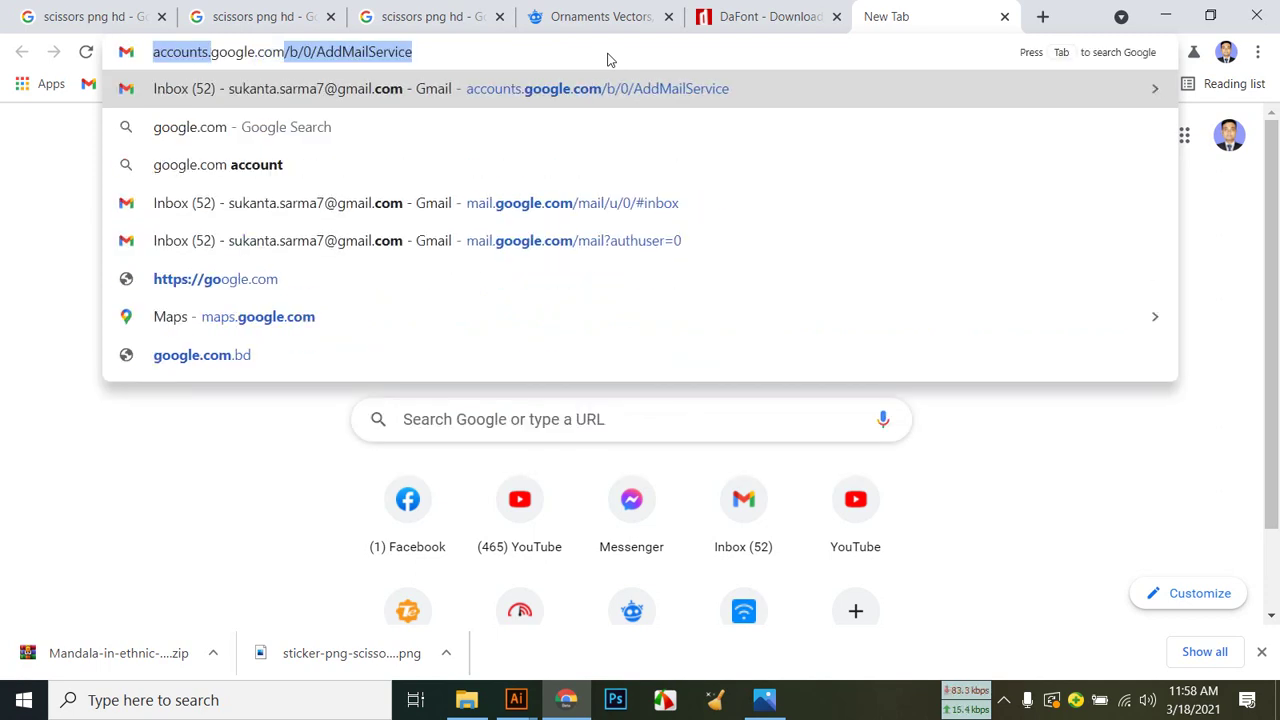
left_click(238, 280)
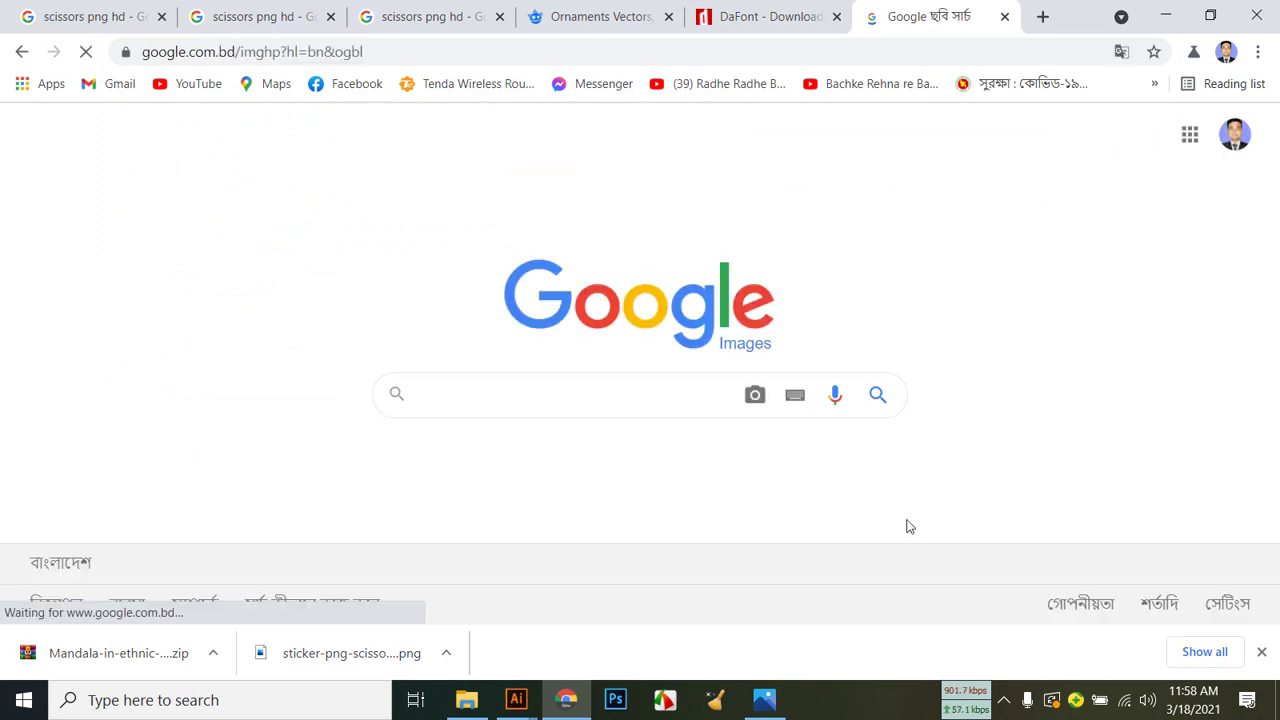
Run a Google search by image with the T-shirt reference file 11 uploaded from the Desktop.
left_click(757, 397)
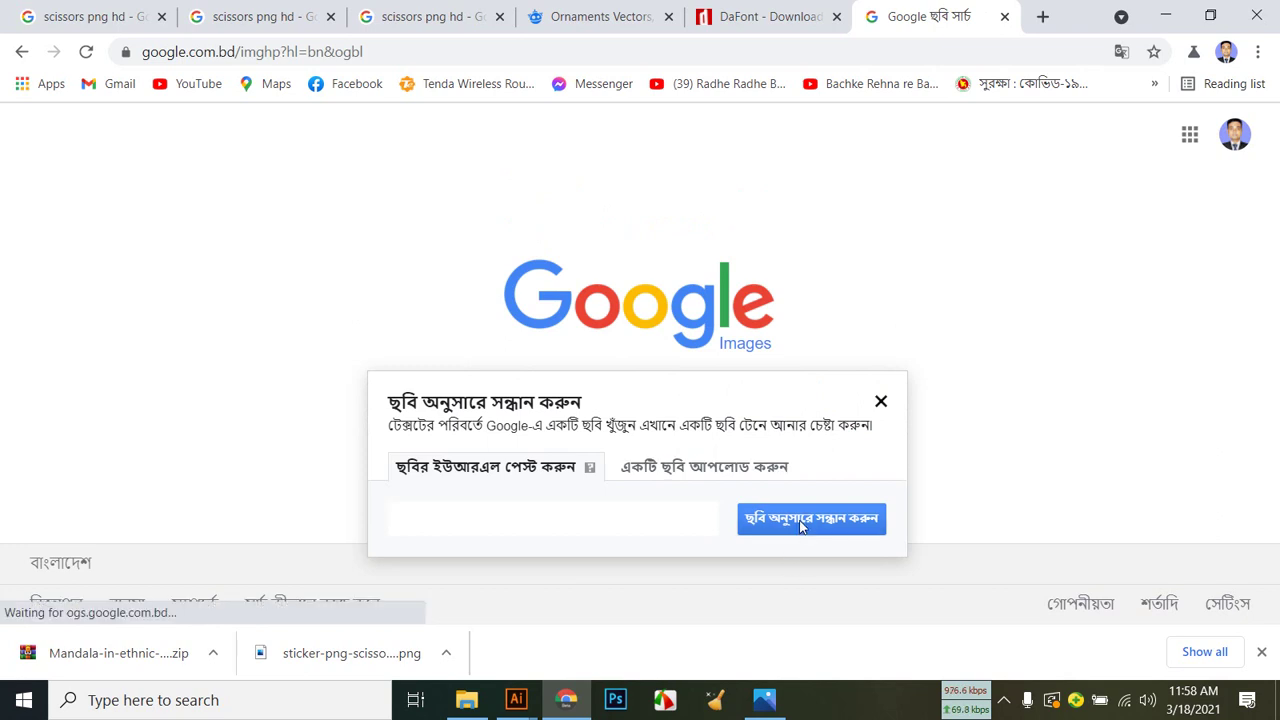
left_click(748, 476)
left_click(459, 524)
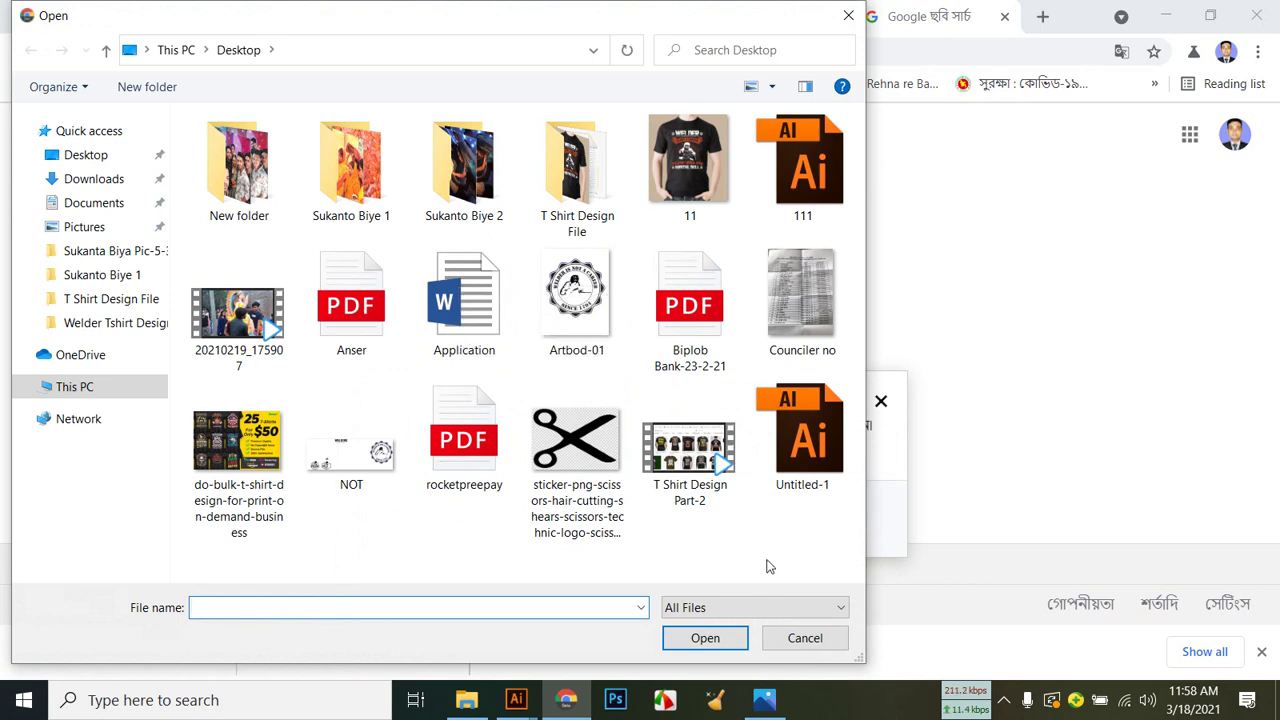
double_click(705, 165)
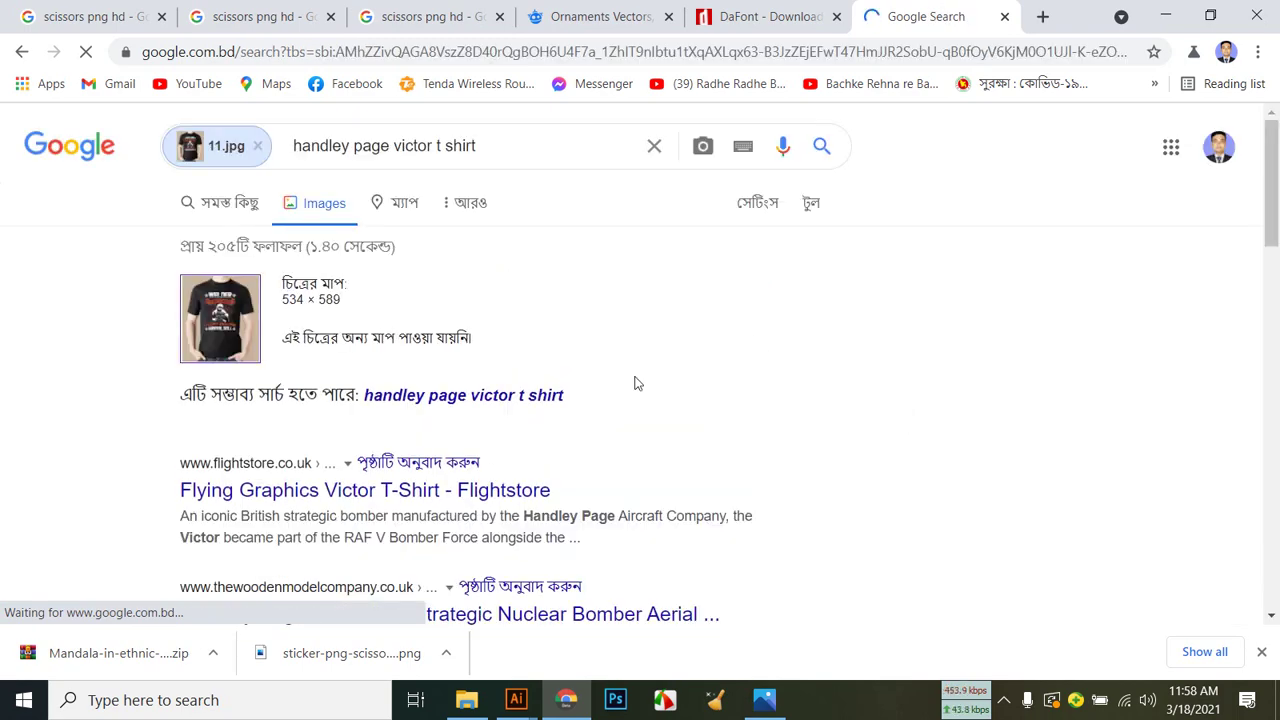
Review the image search results and open the Flightstore and Wooden Model Company T-shirt links in new tabs.
scroll(357, 364, "down", 4)
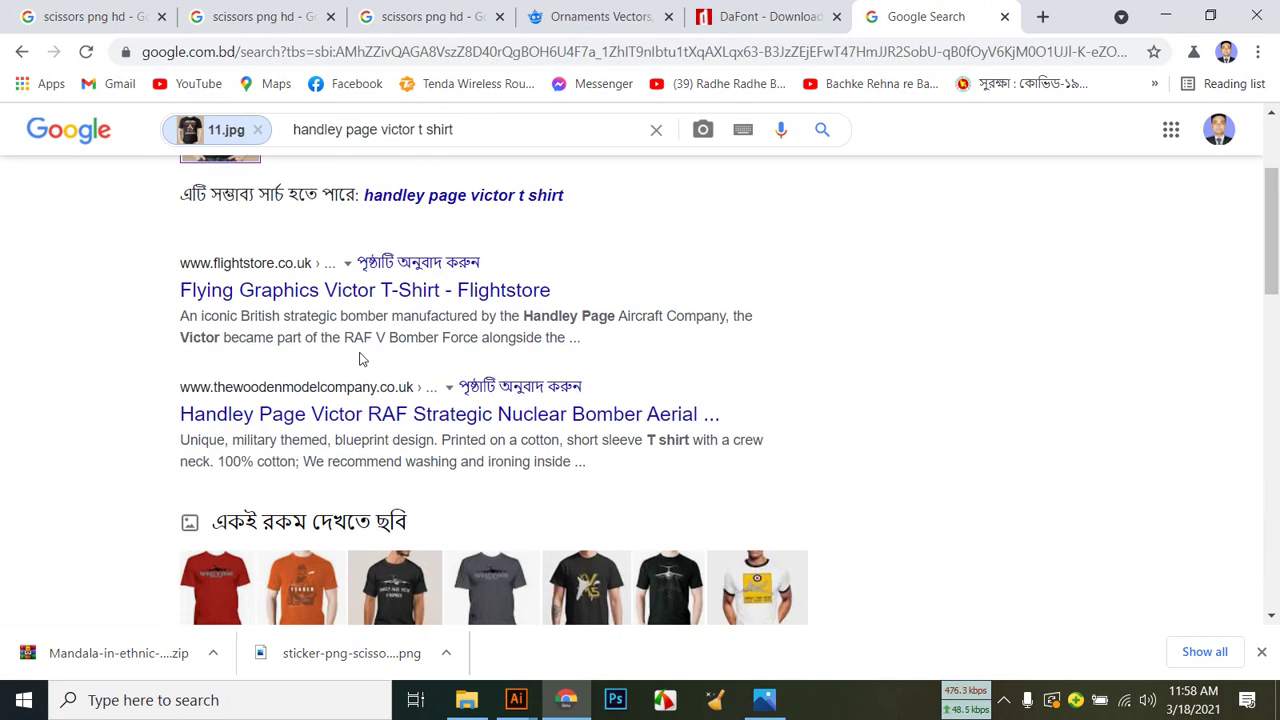
scroll(420, 350, "up", 3)
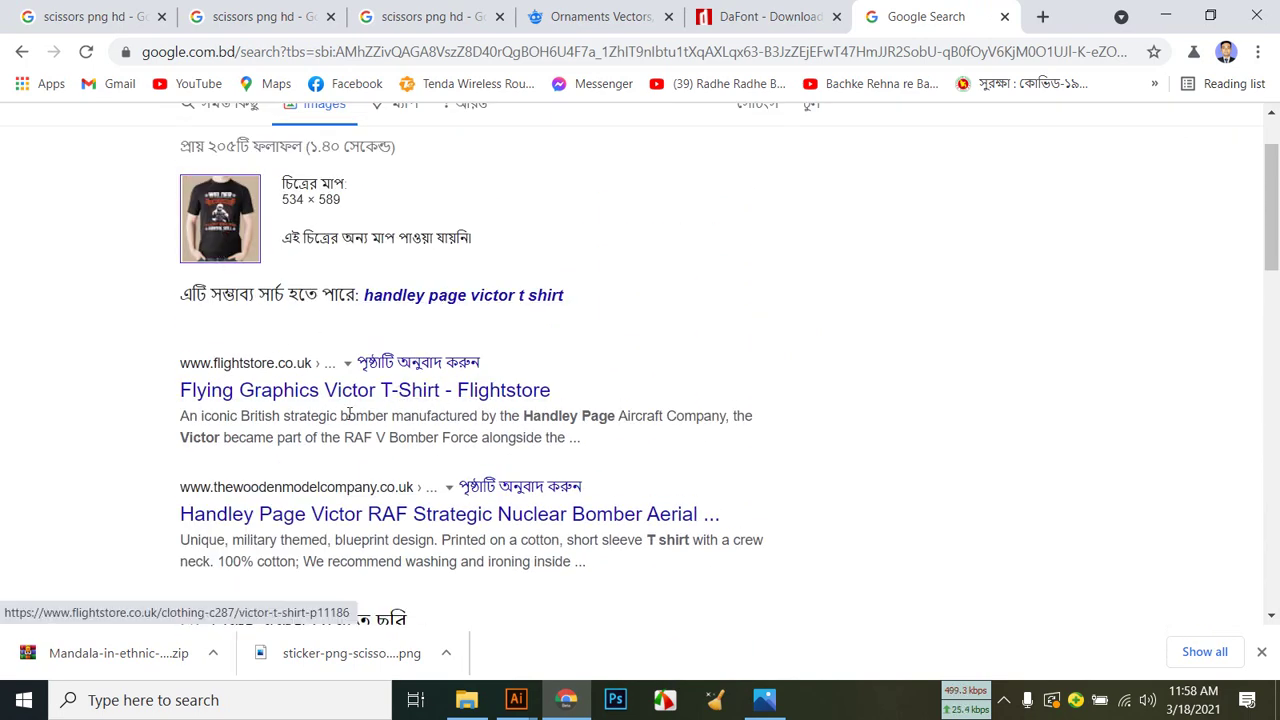
scroll(351, 403, "up", 1)
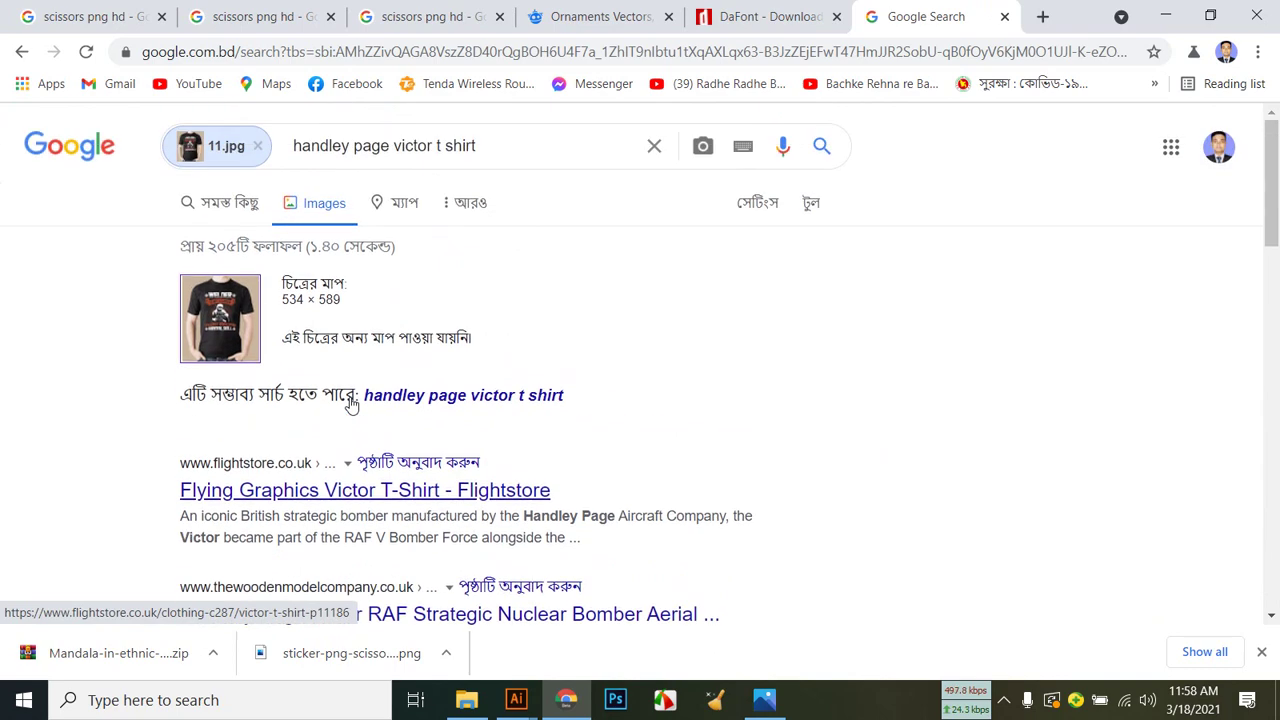
scroll(351, 397, "down", 1)
right_click(354, 397)
left_click(400, 412)
right_click(408, 530)
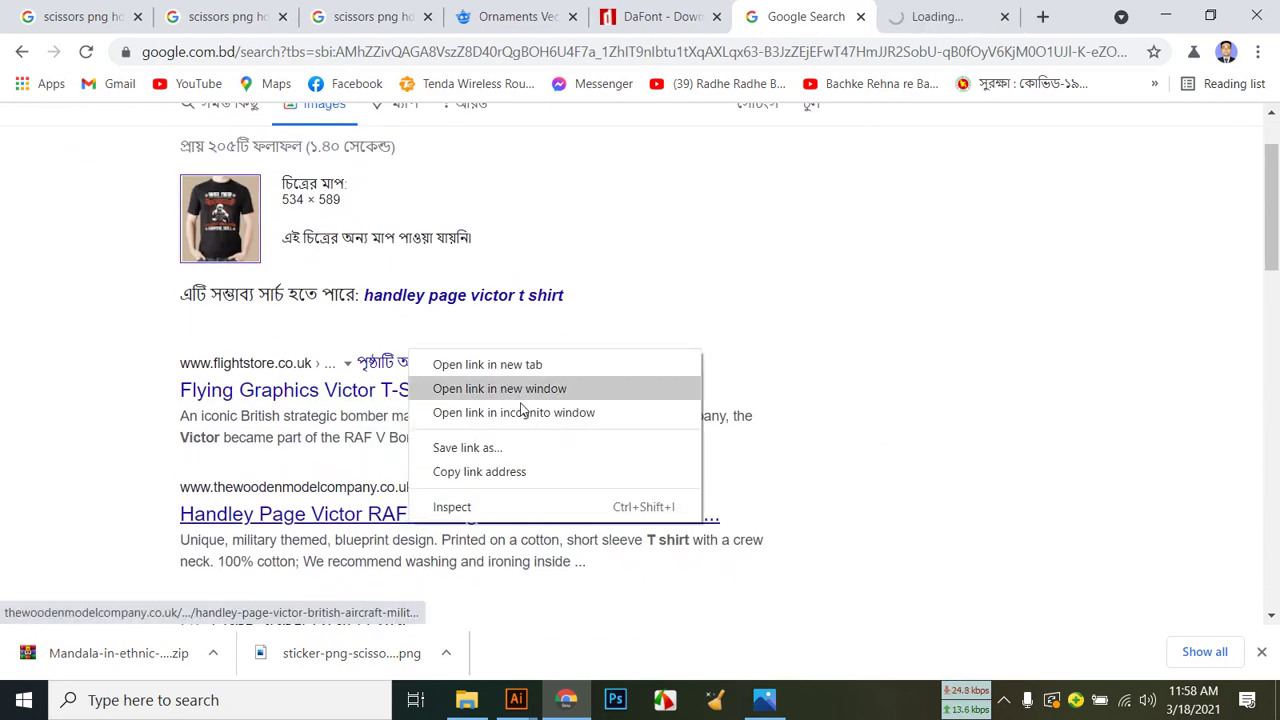
left_click(526, 363)
View the Flightstore and Wooden Model Company product pages, then close both tabs.
left_click(855, 14)
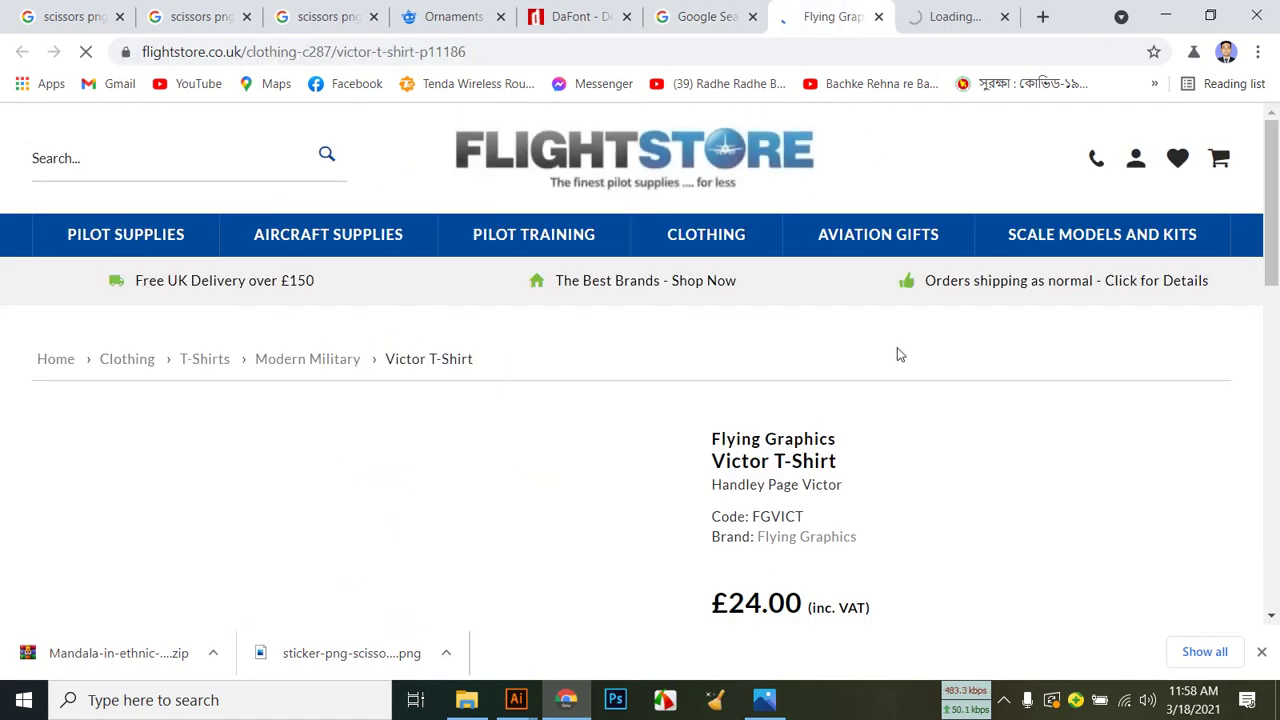
scroll(870, 352, "down", 2)
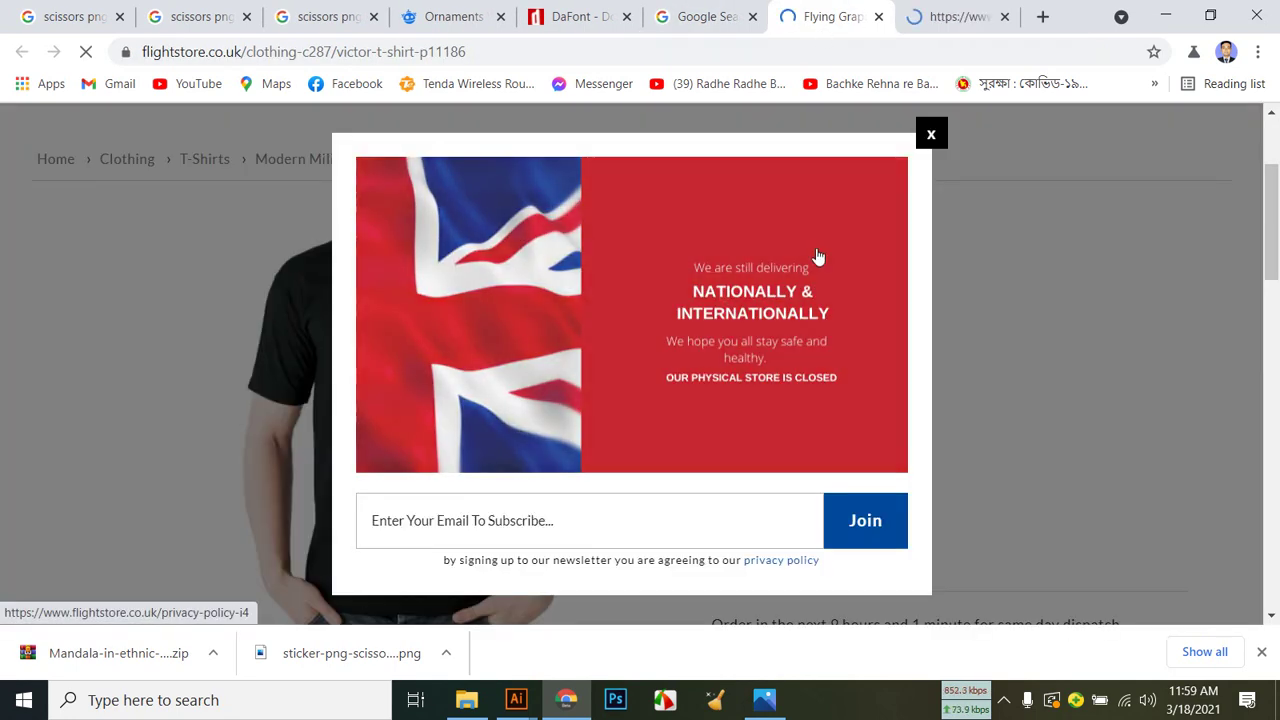
left_click(930, 132)
left_click(932, 10)
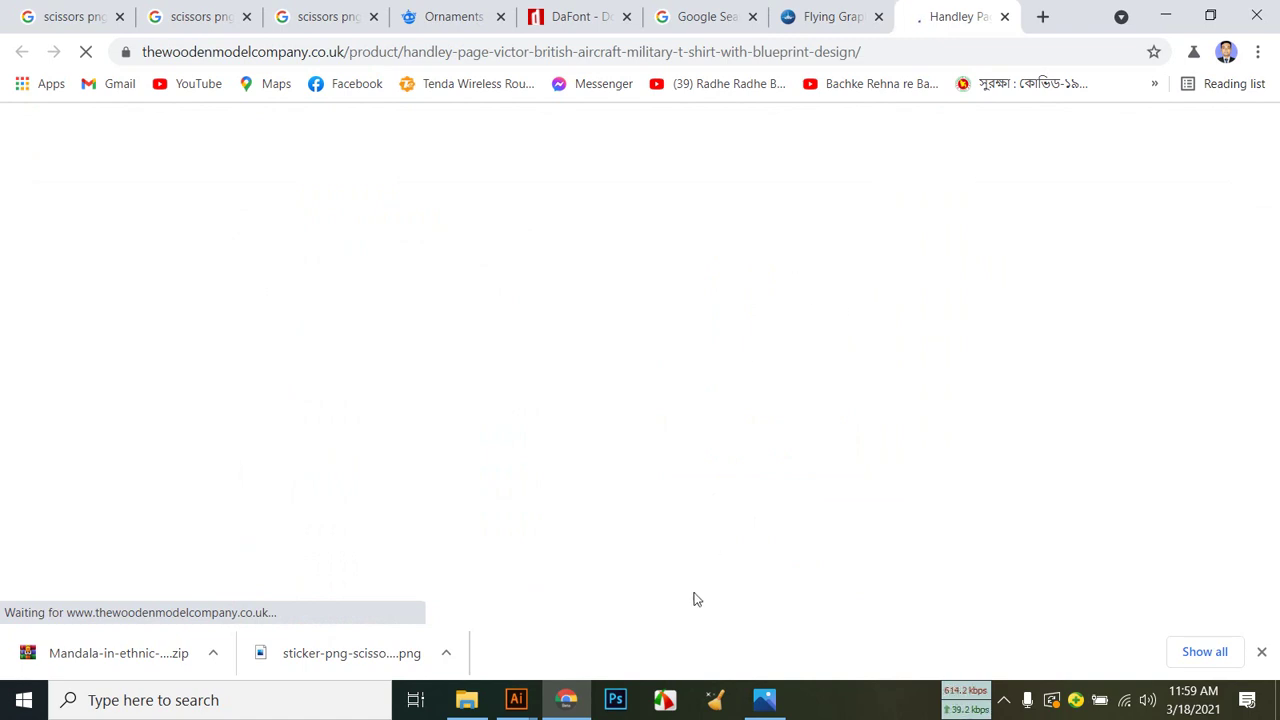
left_click(999, 17)
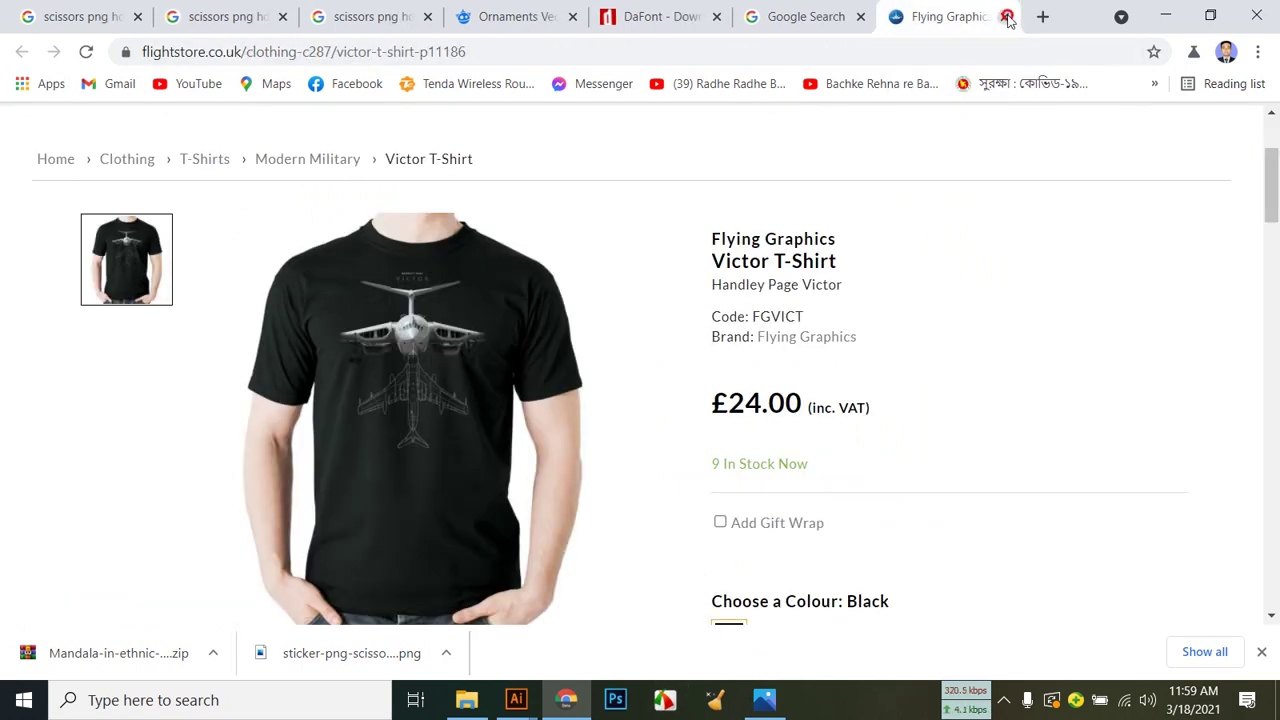
left_click(1005, 17)
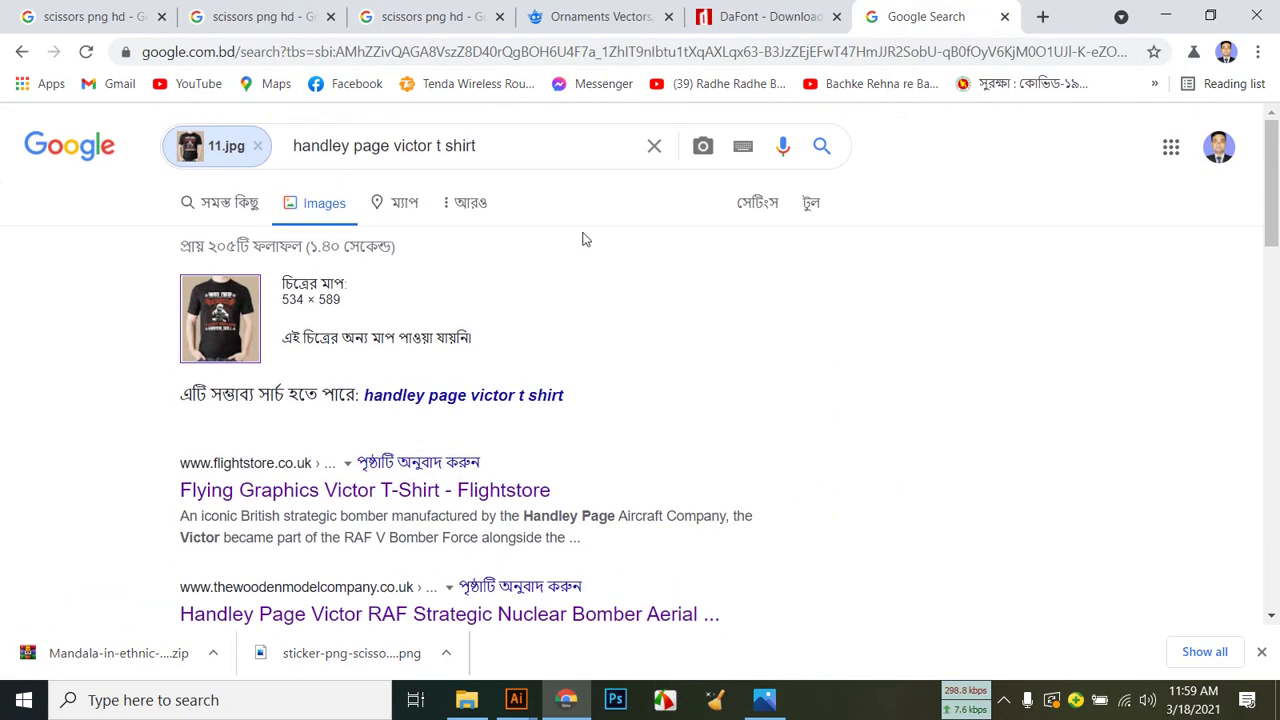
Clear the suggested text from the image search and search Google for "flower picture" in a new tab.
left_click(654, 146)
left_click(128, 523)
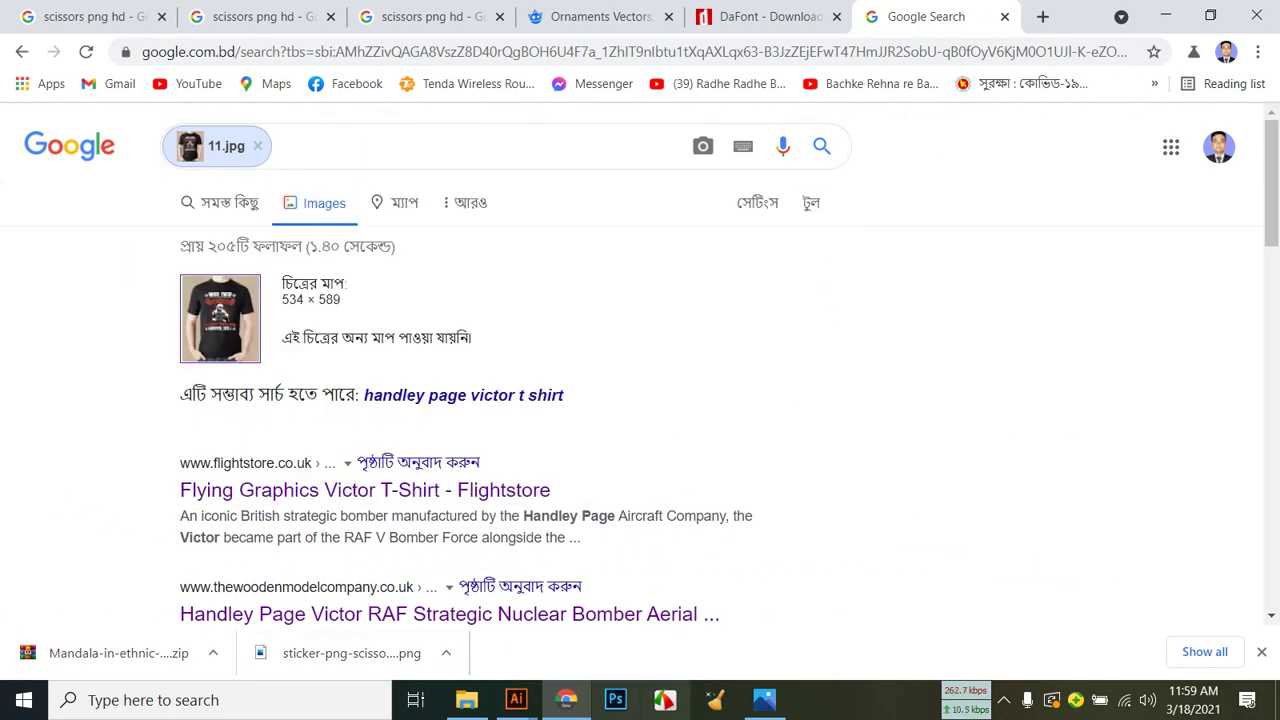
left_click(1043, 16)
left_click(887, 55)
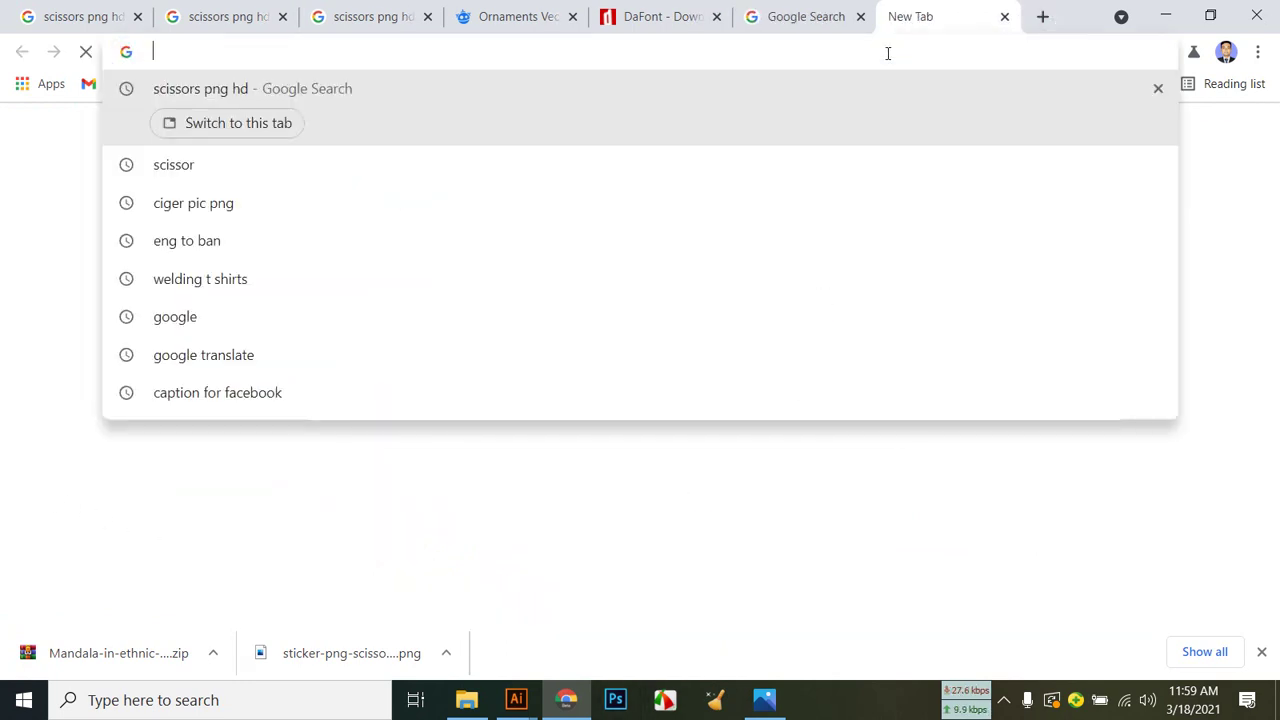
type("flower")
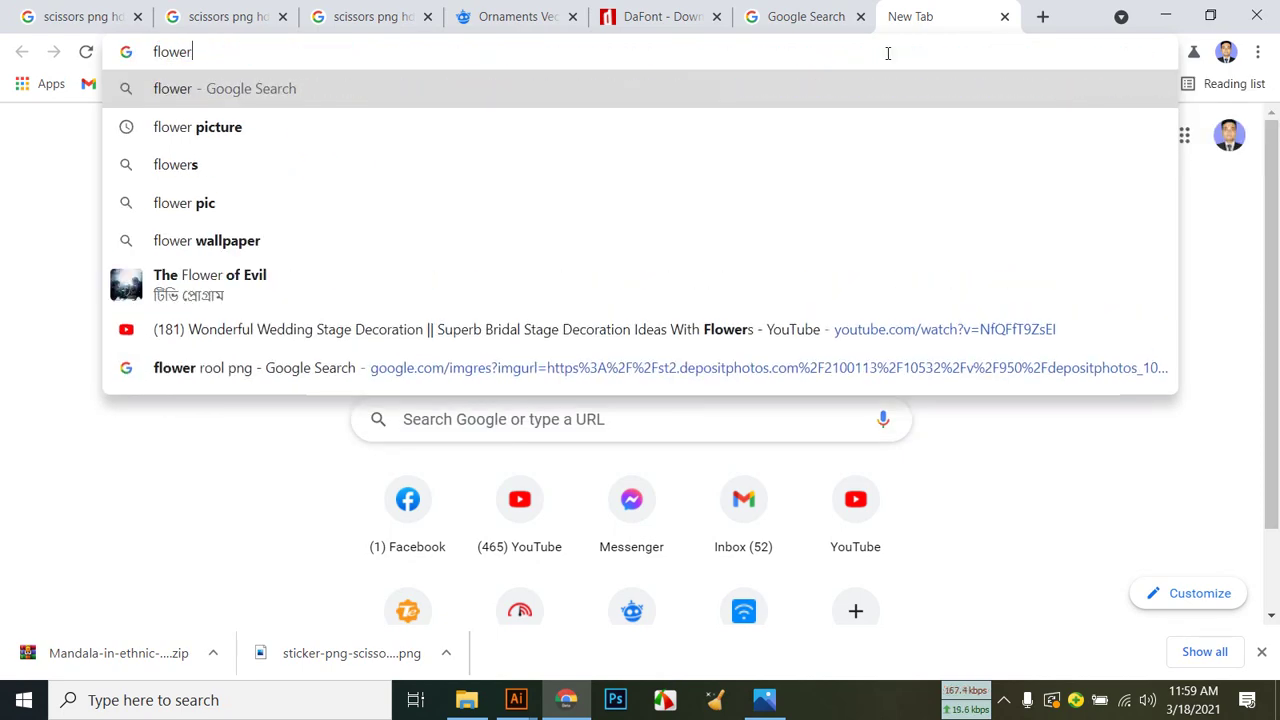
left_click(337, 127)
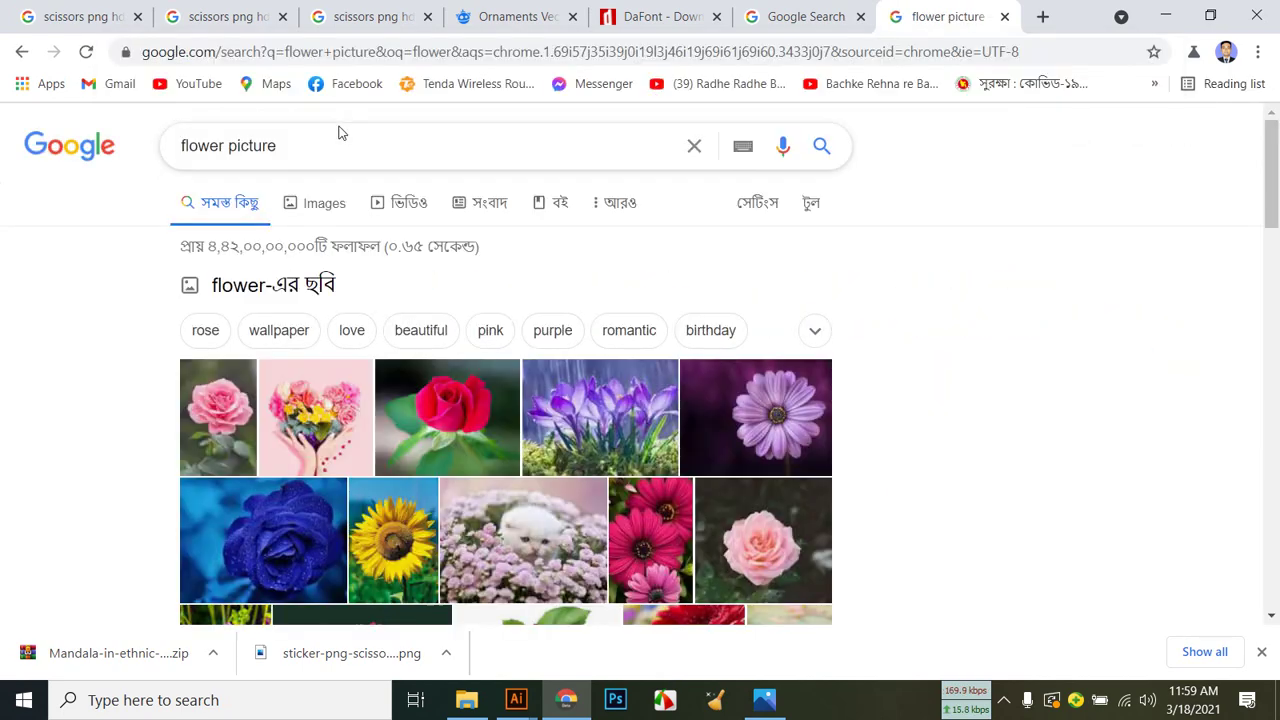
Open the Pixabay blue rose image and save it to the Desktop as rose-165819__340 in JPEG format.
left_click(311, 509)
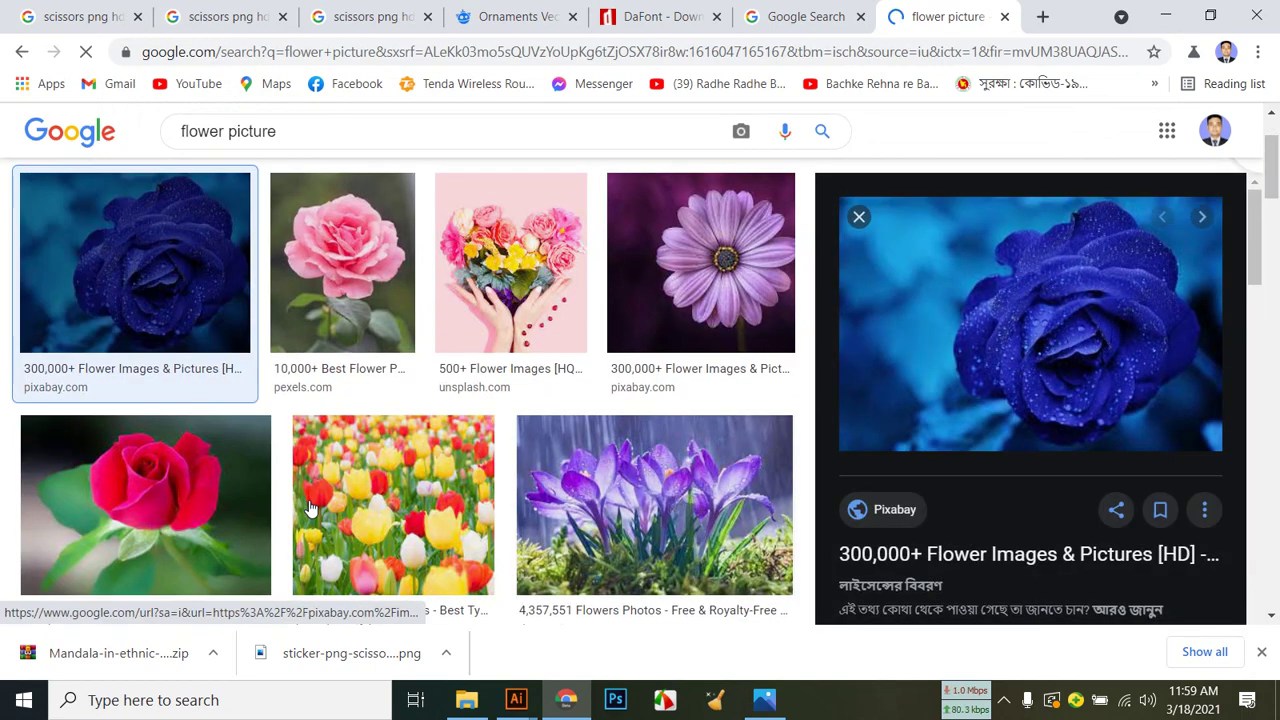
right_click(1003, 320)
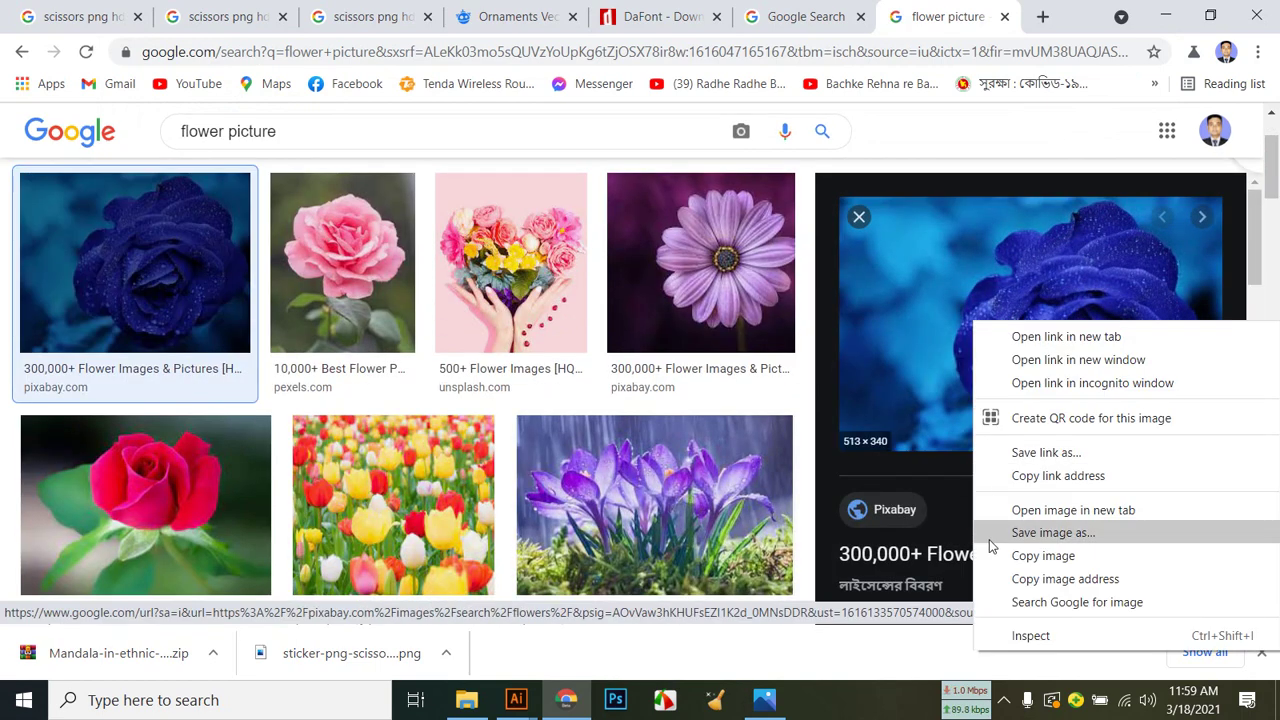
left_click(1022, 533)
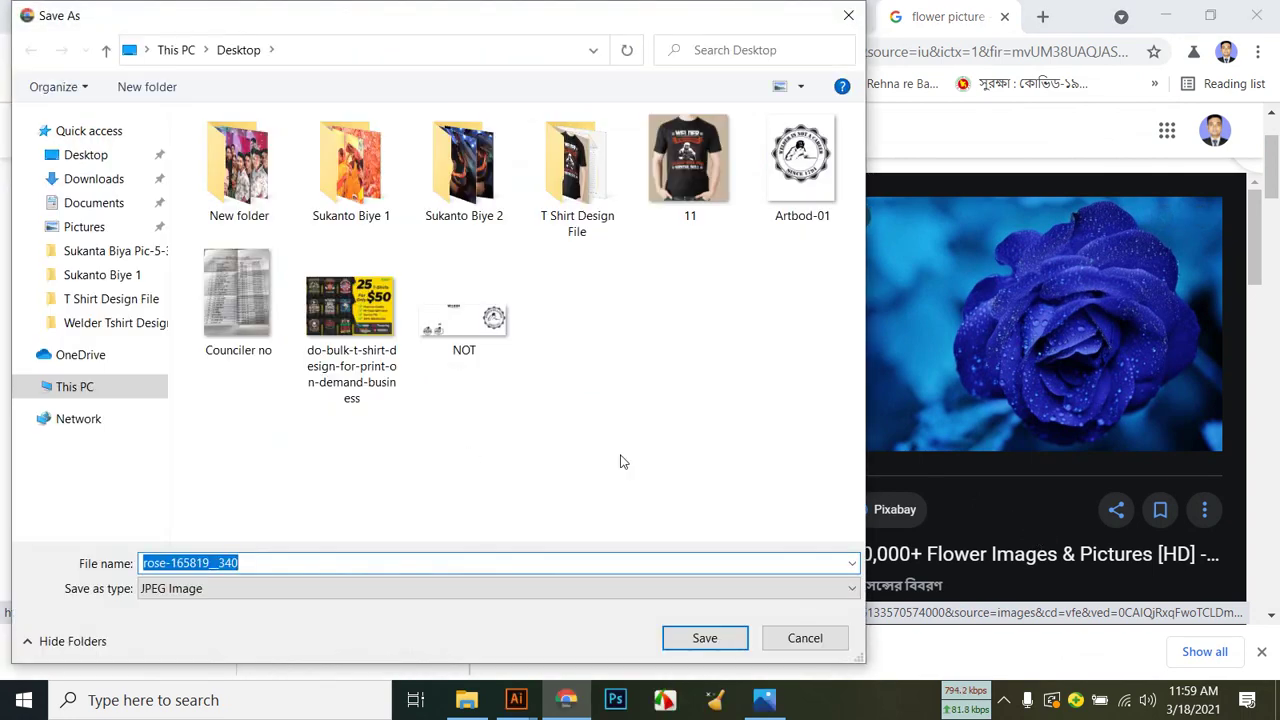
left_click(633, 571)
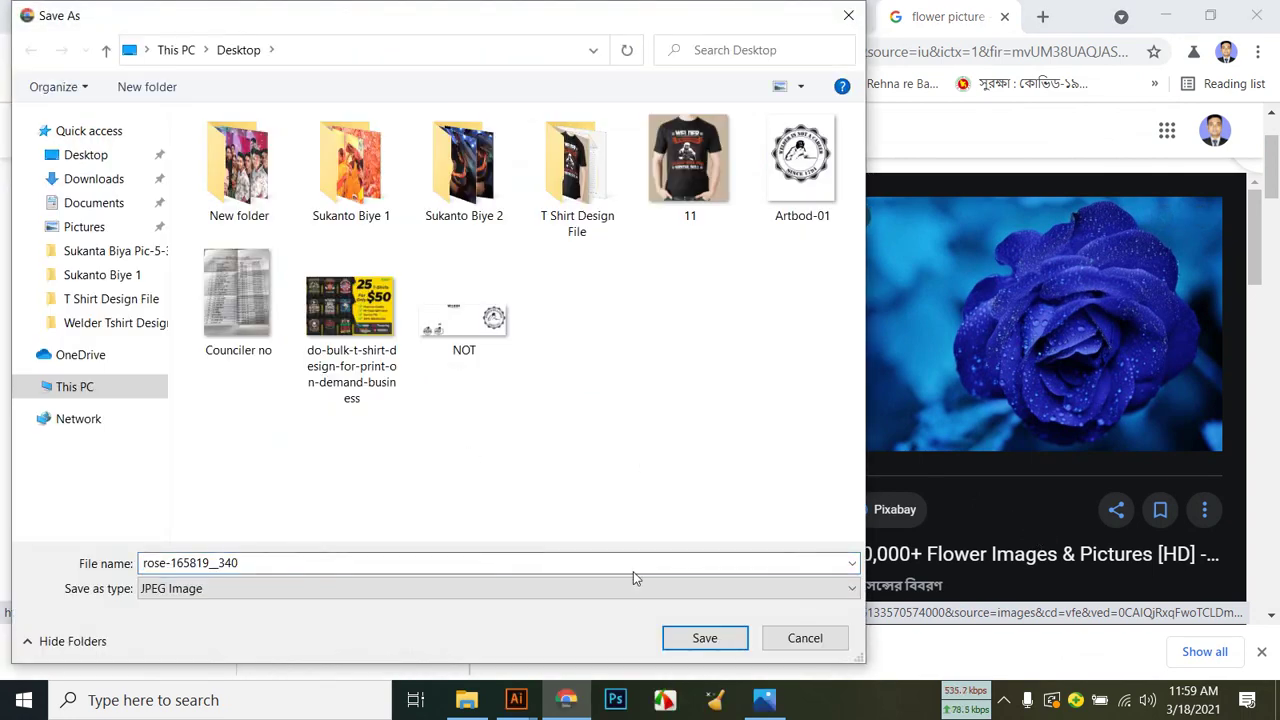
left_click(680, 638)
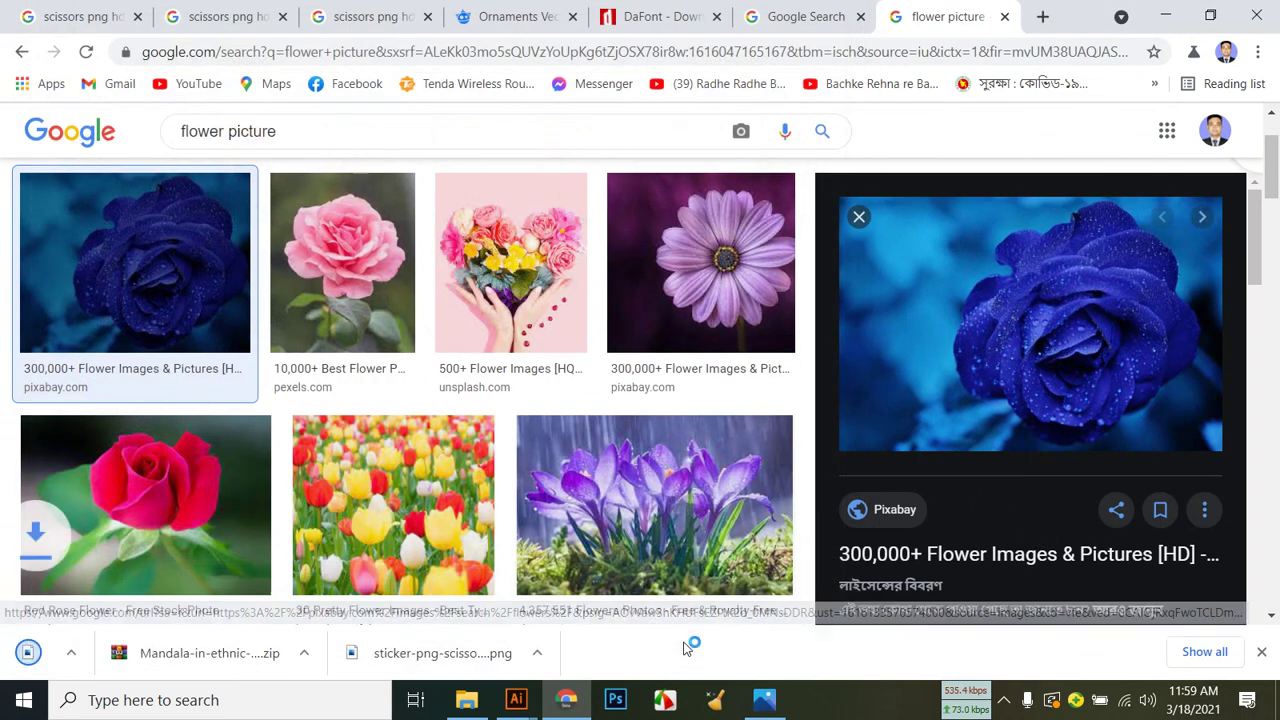
Close the flower picture results and run a Google search by image with the saved rose-165819__340.jpg.
left_click(1004, 16)
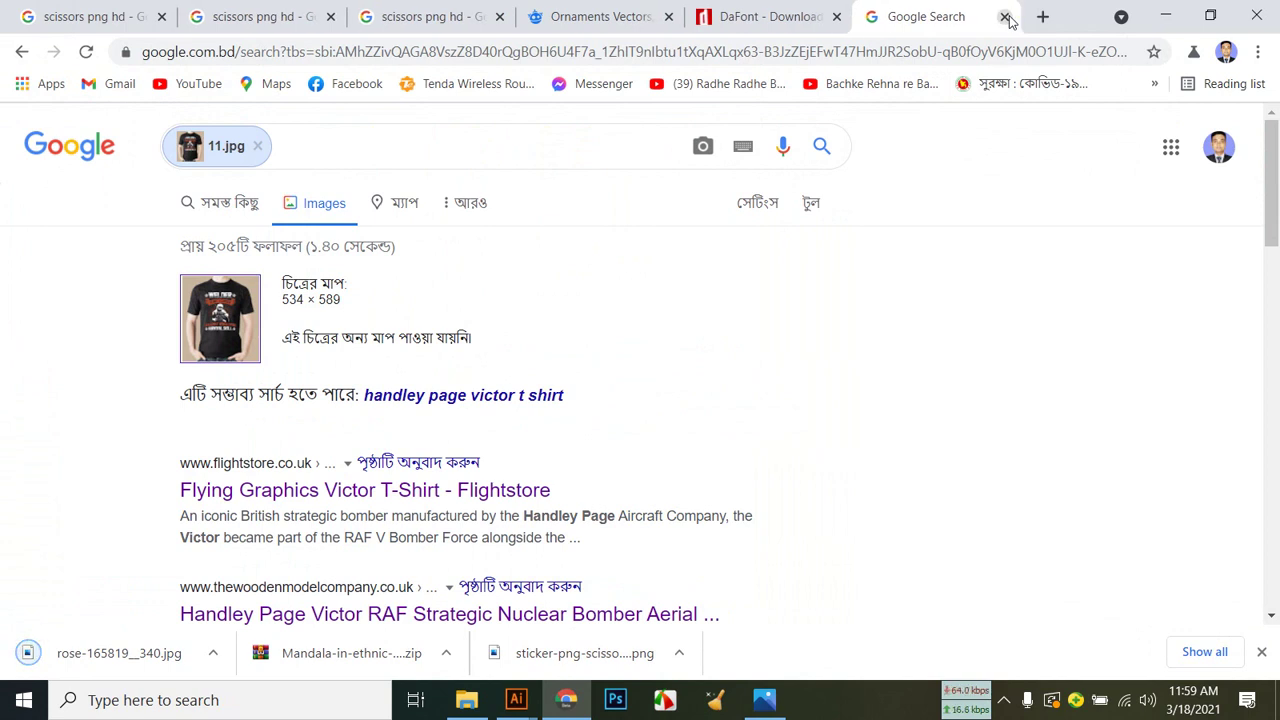
left_click(704, 150)
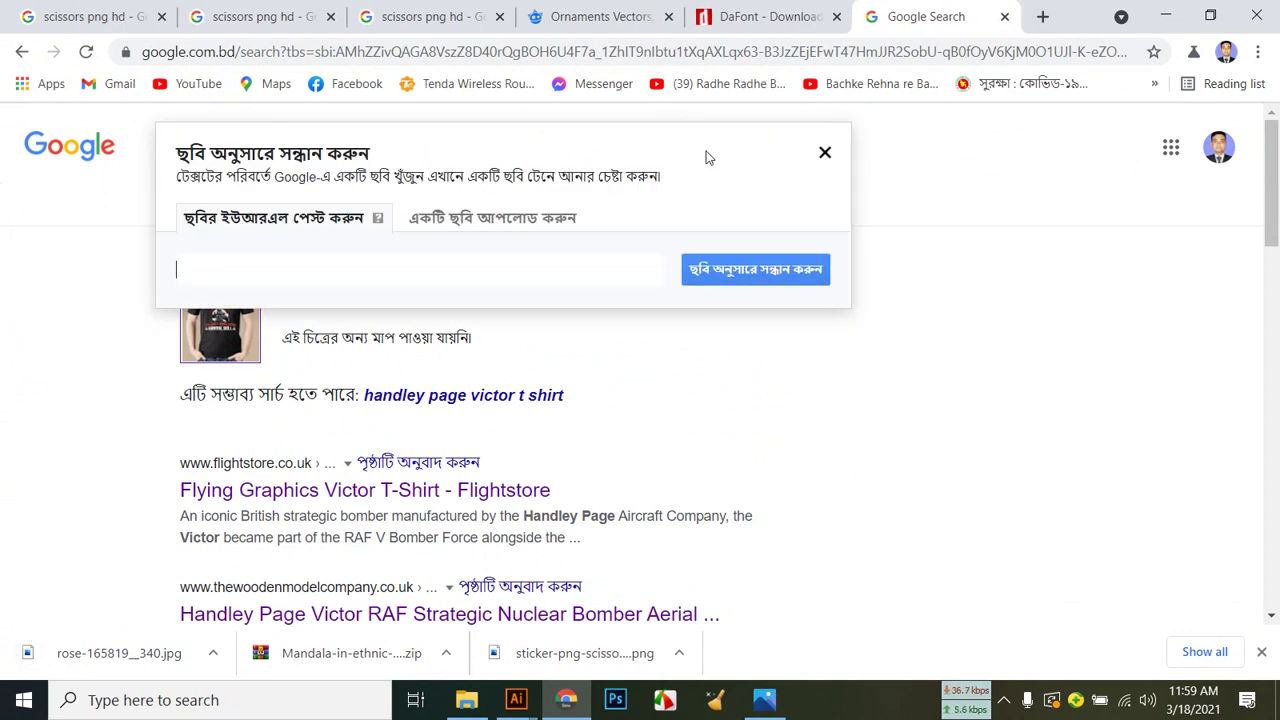
left_click(541, 220)
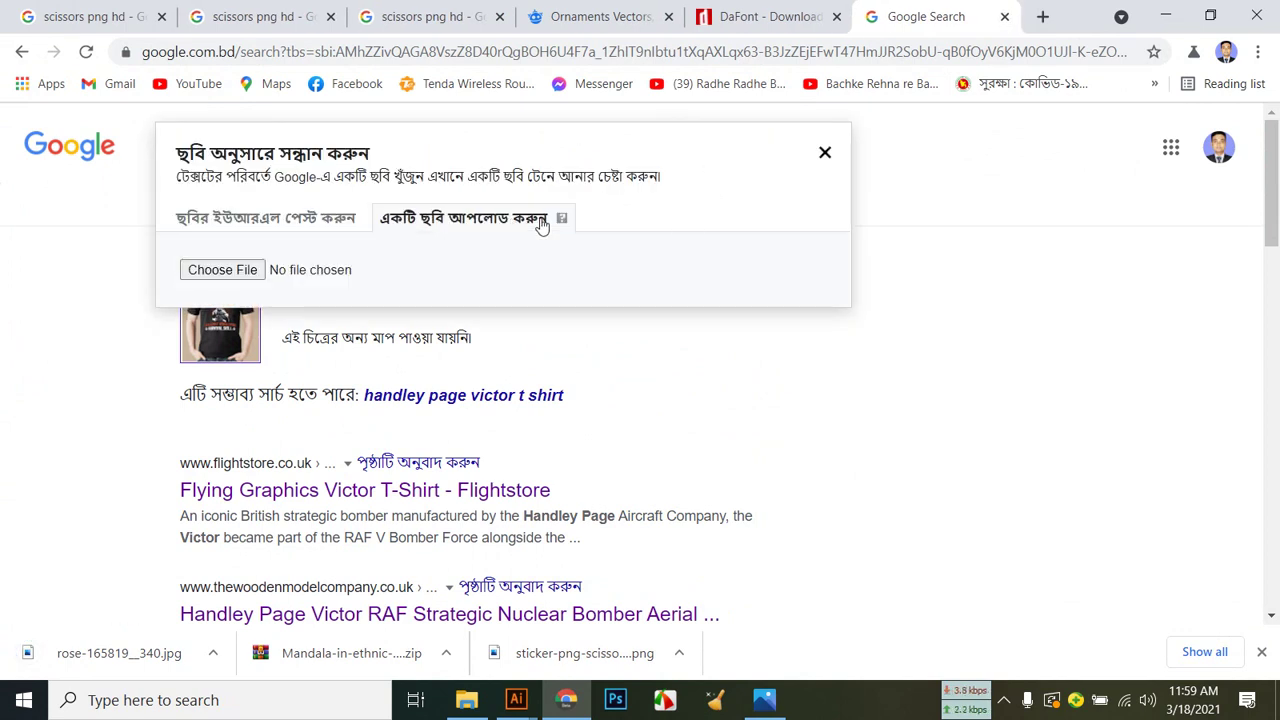
left_click(229, 271)
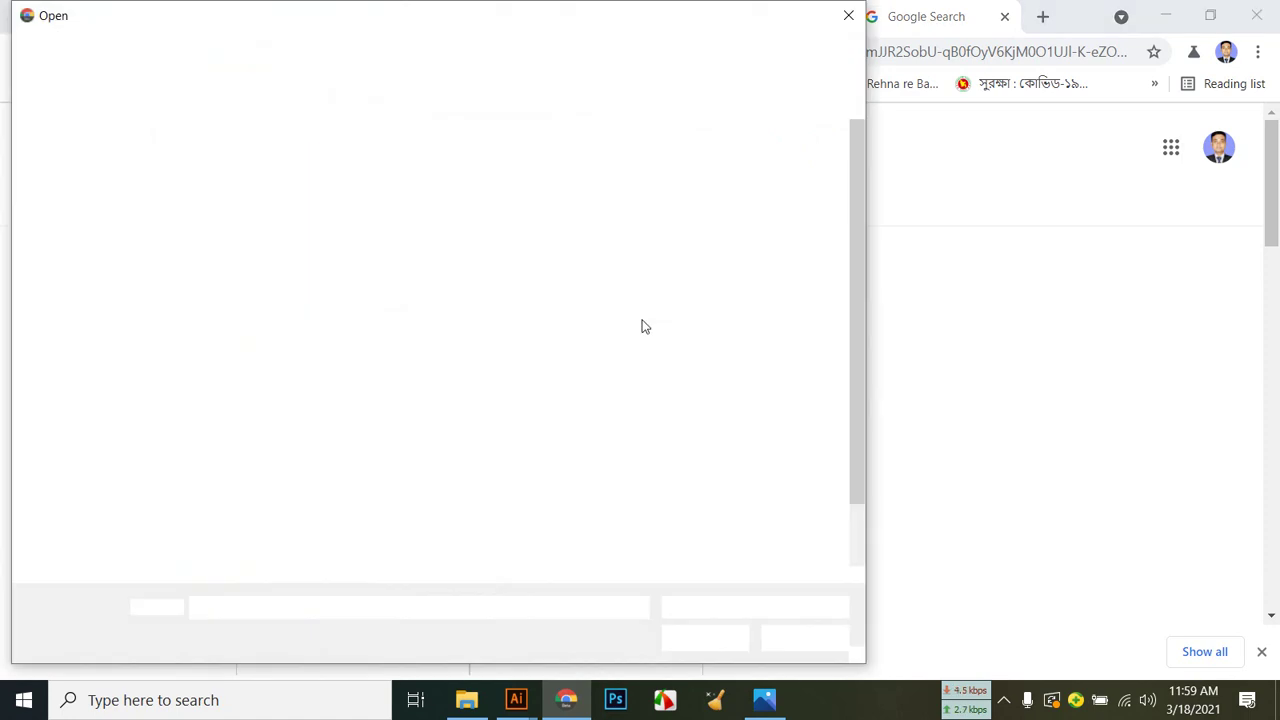
double_click(563, 462)
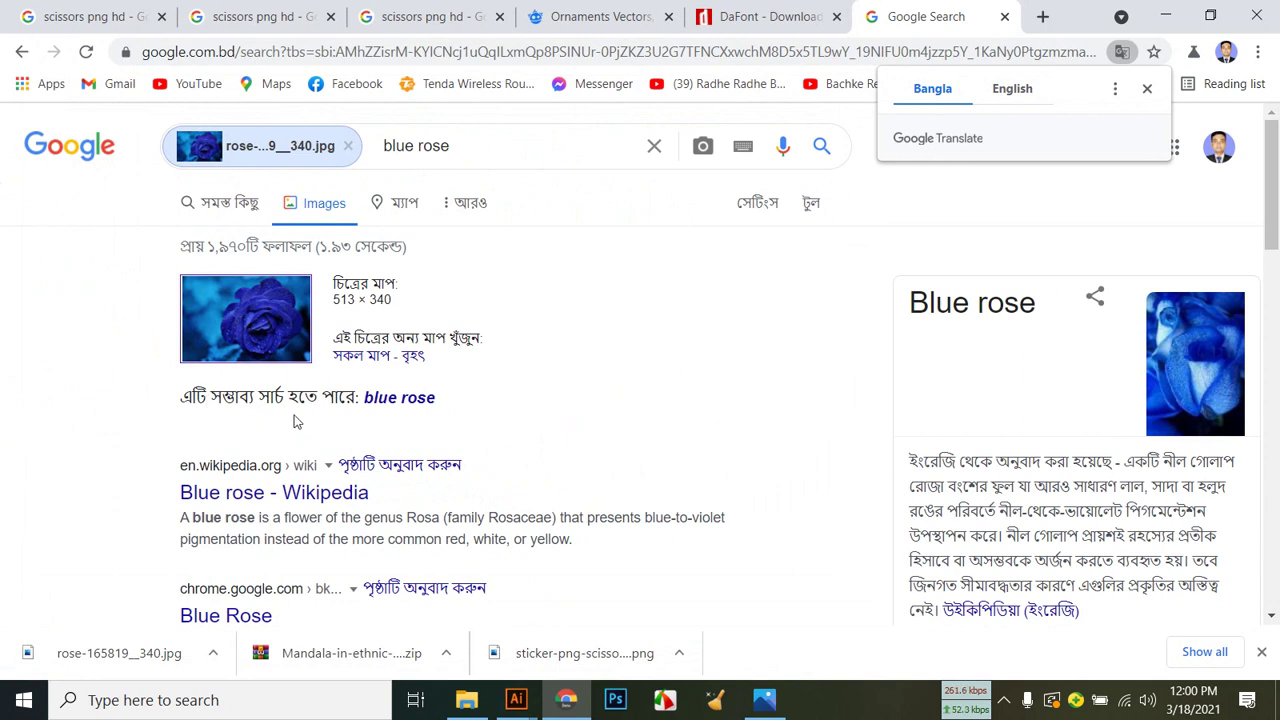
Open the suggested "blue rose" search and the Blue rose Wikipedia article in new tabs.
left_click(390, 400)
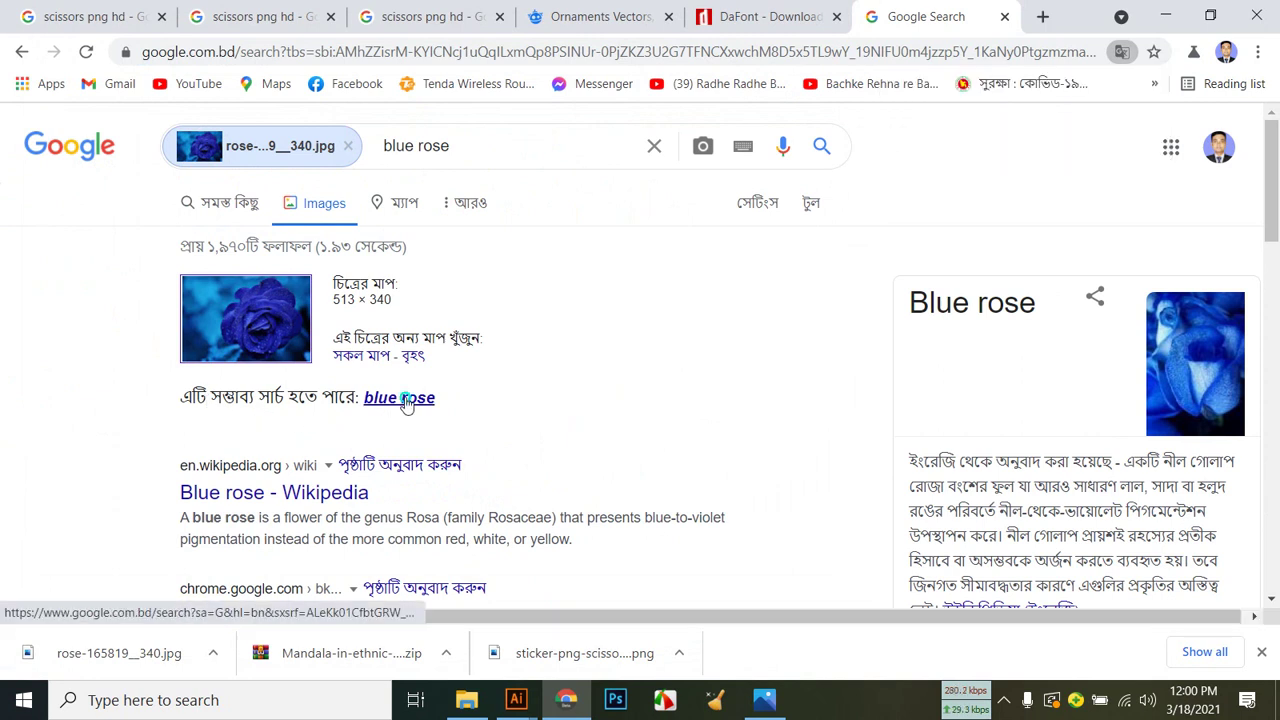
right_click(407, 403)
left_click(452, 412)
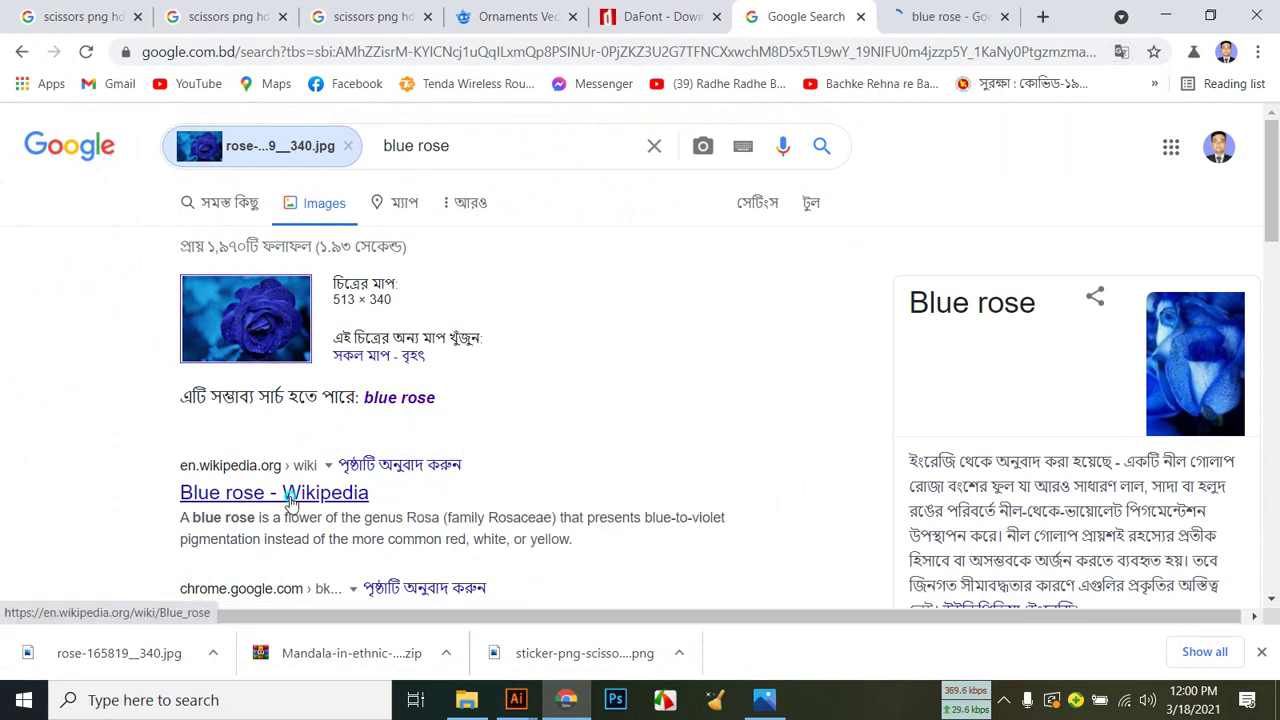
right_click(318, 495)
left_click(345, 512)
Find the matching blue rose picture further down the results and open its Wikipedia file page in a new tab.
scroll(345, 485, "down", 2)
scroll(345, 485, "down", 2)
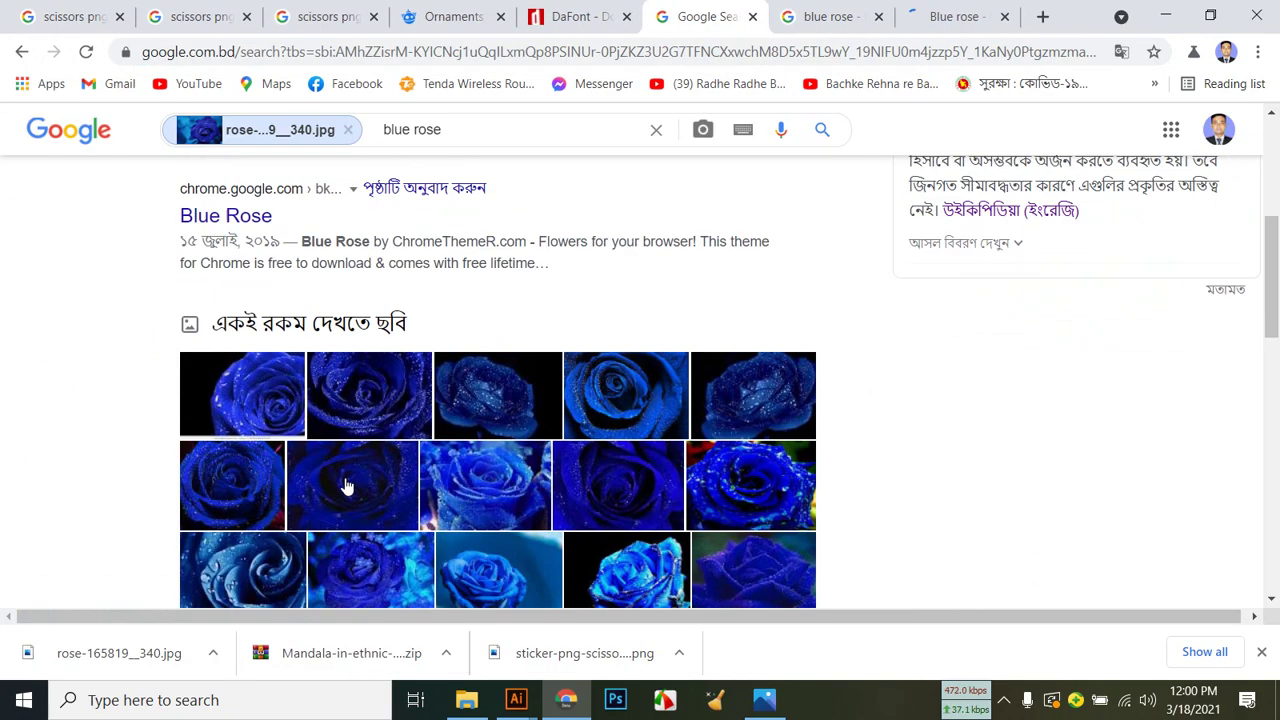
scroll(367, 378, "down", 3)
right_click(382, 450)
left_click(425, 461)
View the opened blue rose search results, the Wikipedia article and the Wikipedia image file page.
left_click(742, 16)
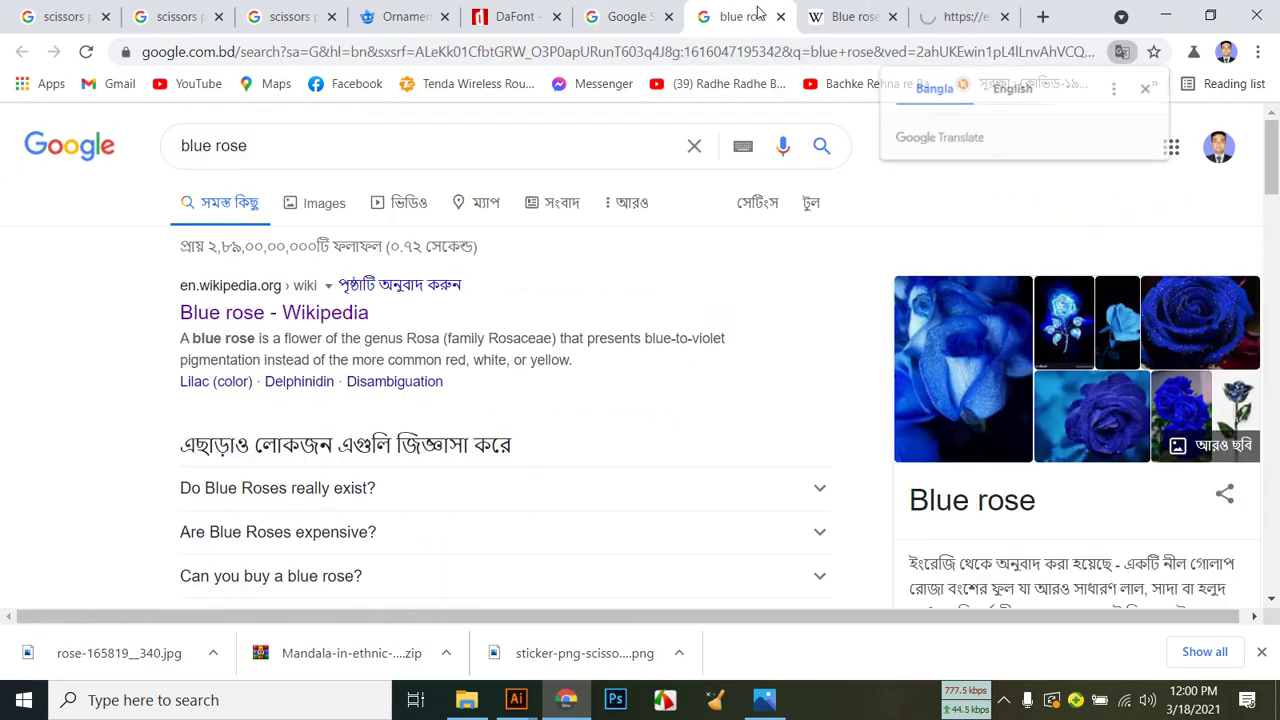
left_click(840, 17)
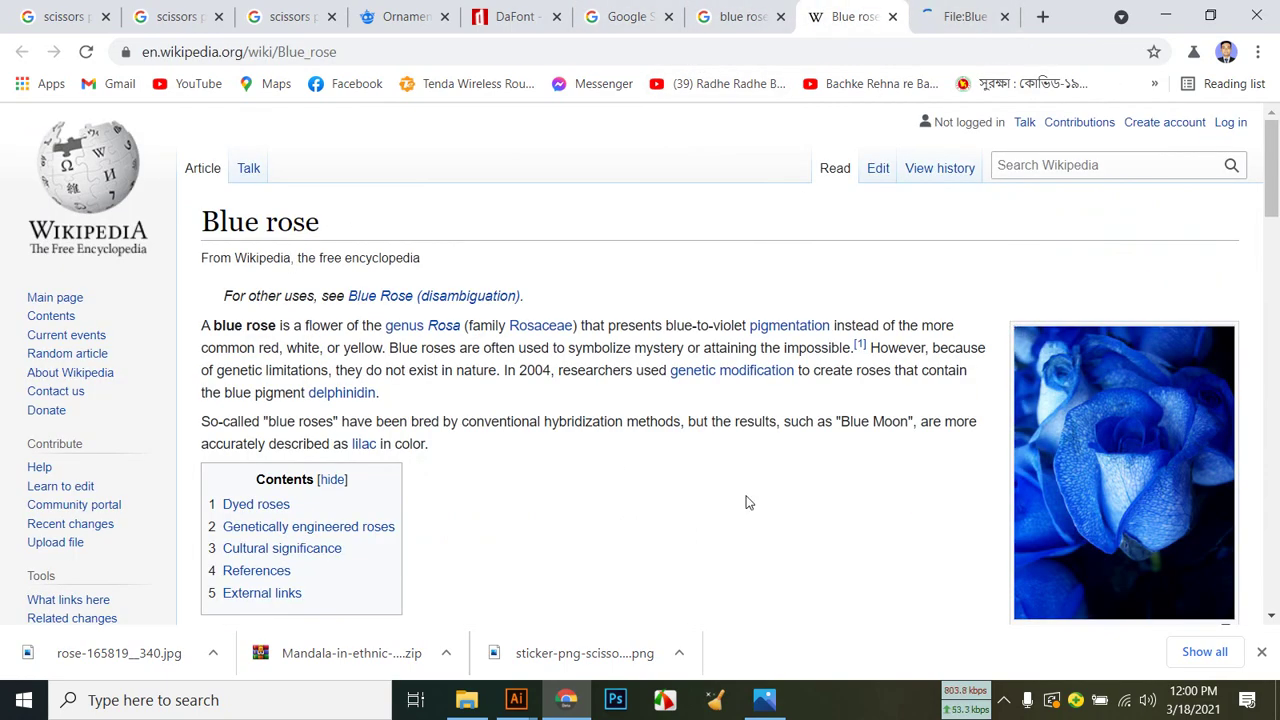
scroll(709, 560, "down", 5)
left_click(962, 16)
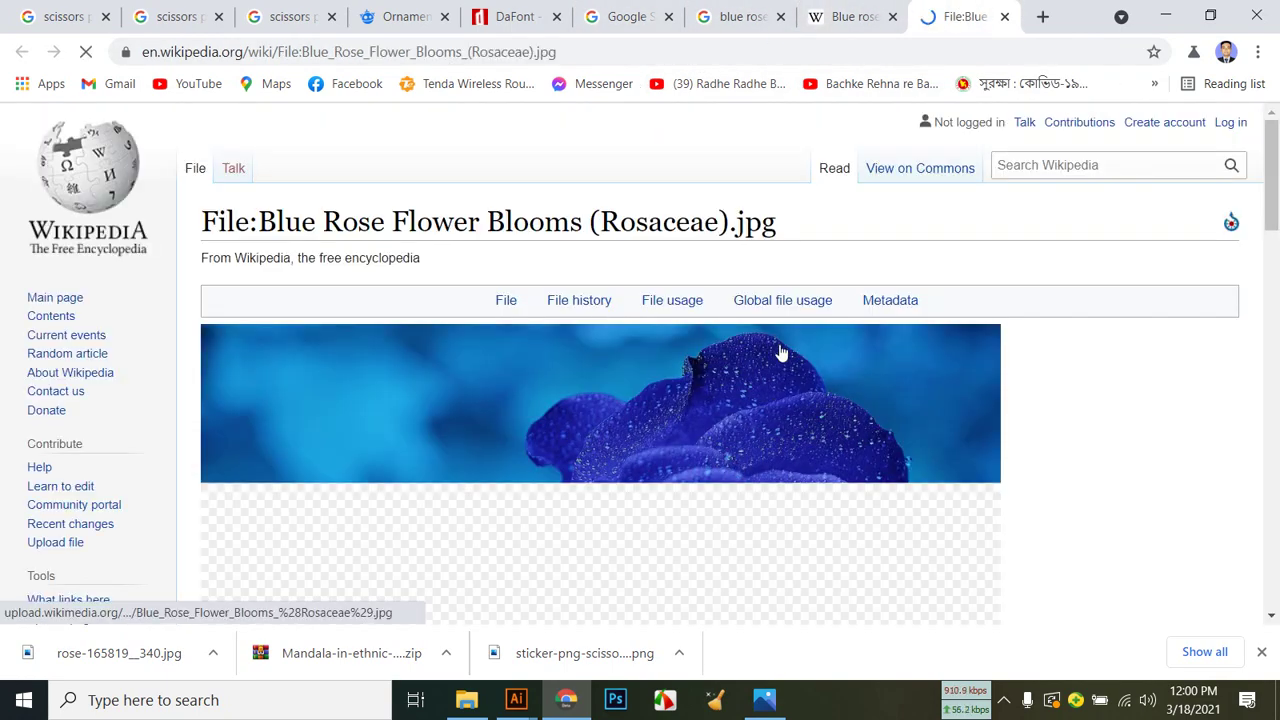
scroll(891, 474, "down", 3)
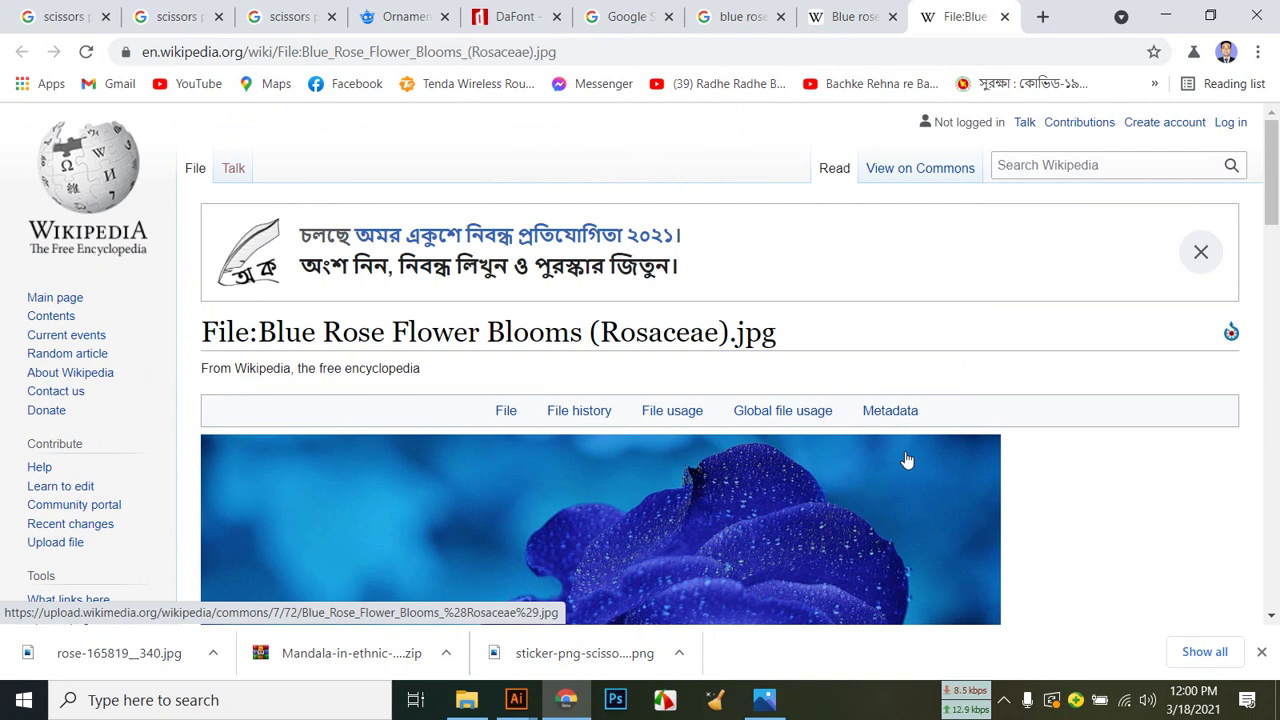
Look through the DaFont Tools page and return to the blue rose image search results.
left_click(664, 700)
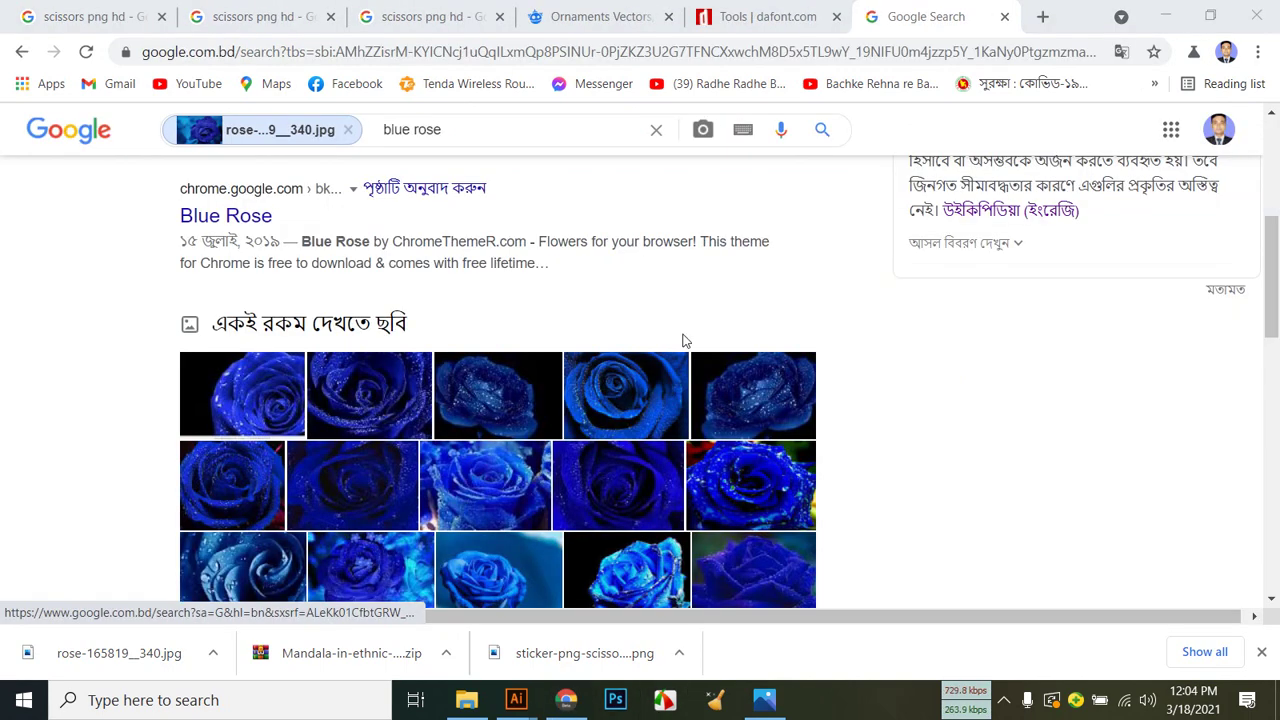
left_click(760, 10)
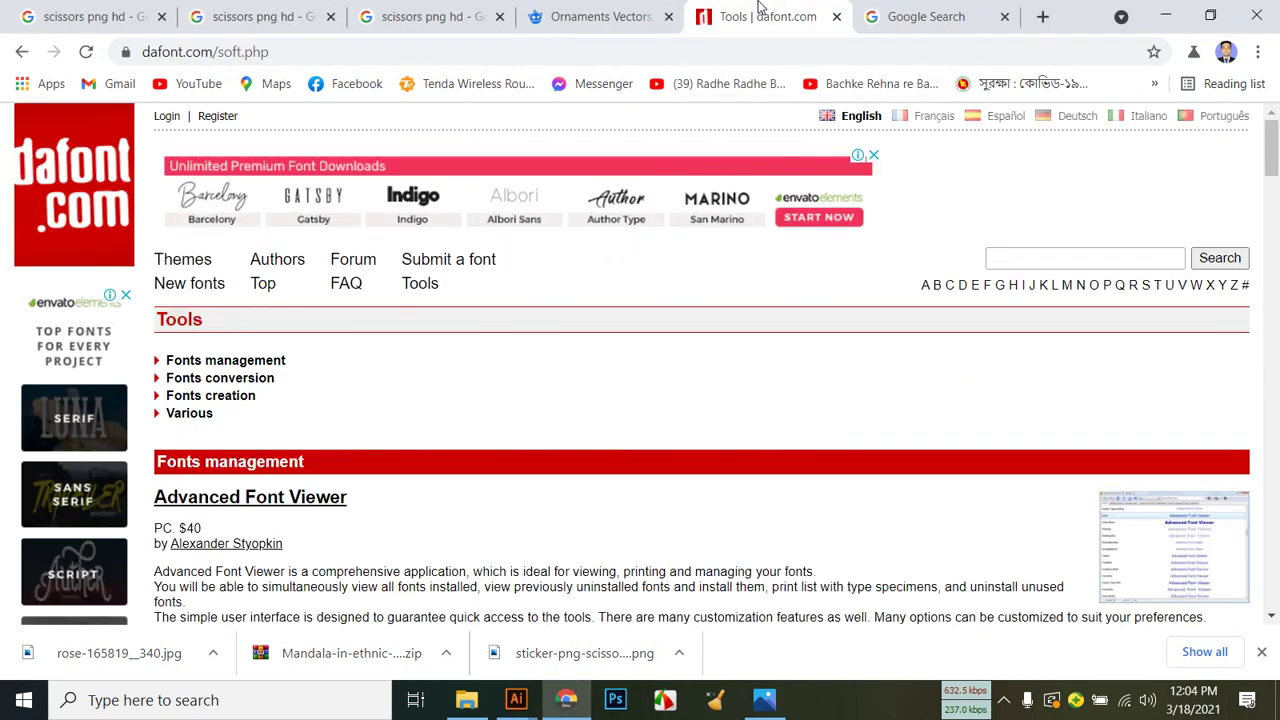
scroll(521, 343, "down", 10)
scroll(532, 342, "up", 10)
left_click(888, 8)
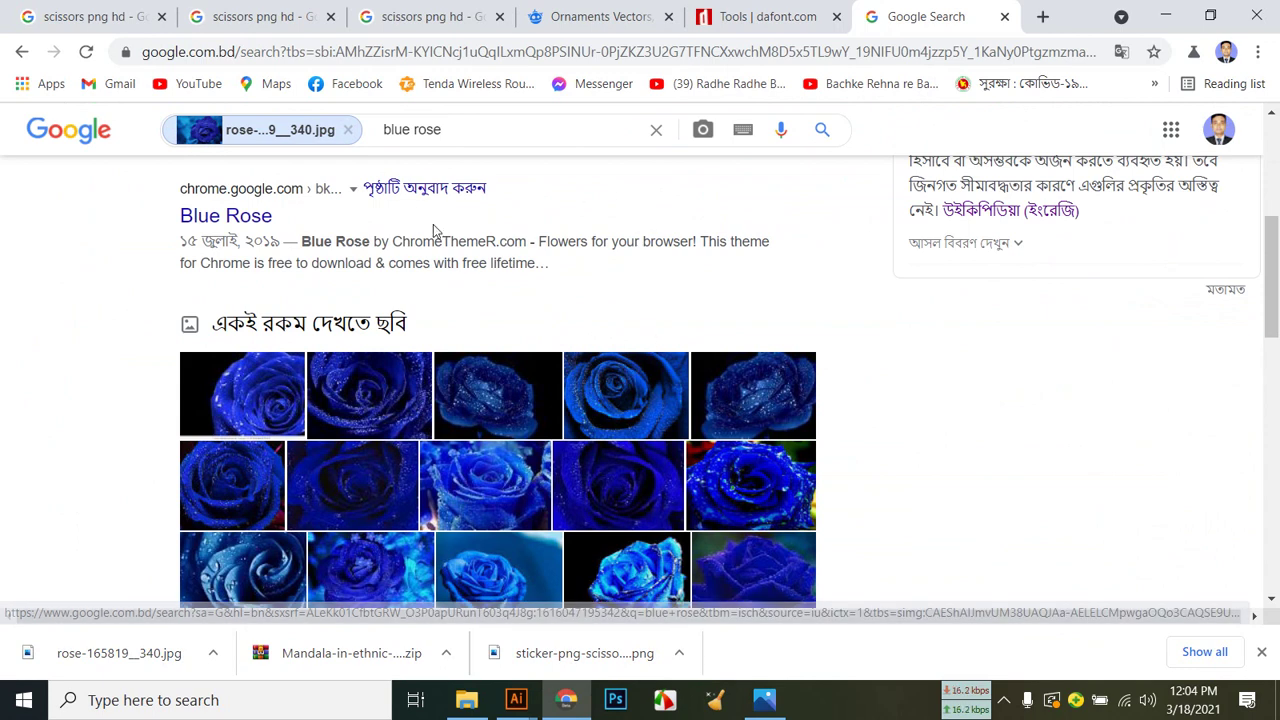
Open myfont.com in a new browser tab.
left_click(1043, 16)
left_click(757, 45)
type("my")
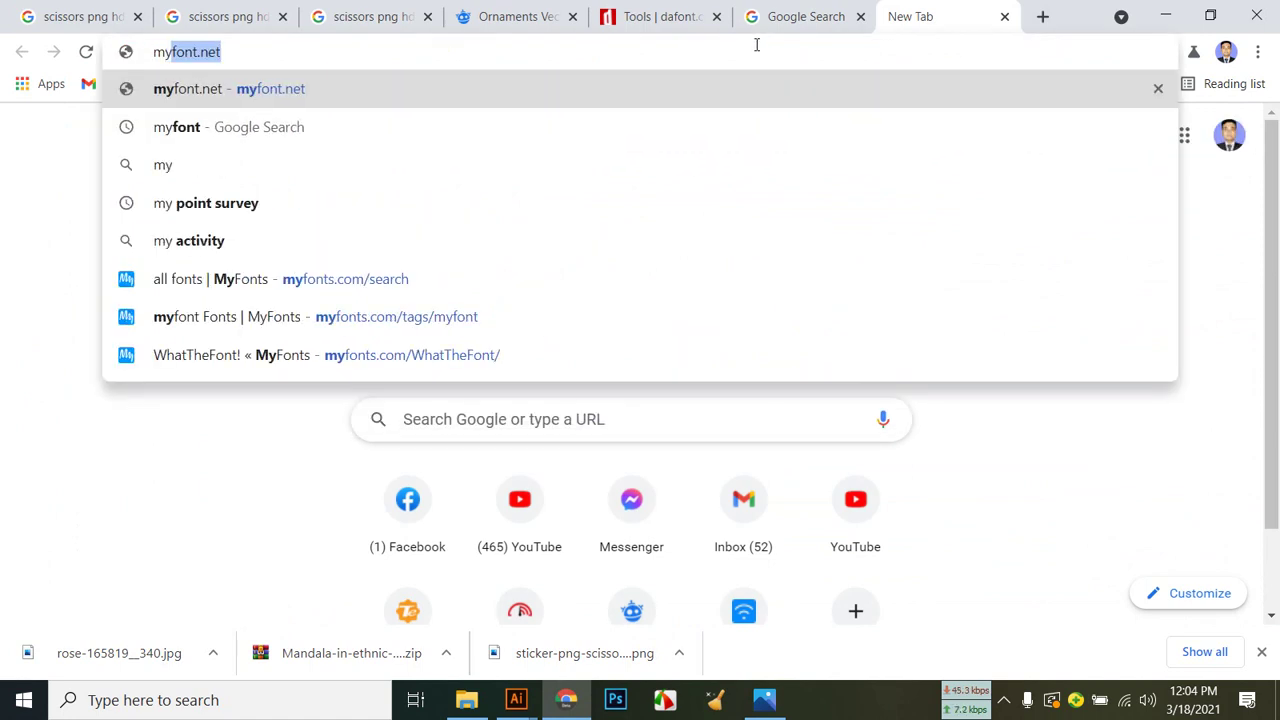
key("Right")
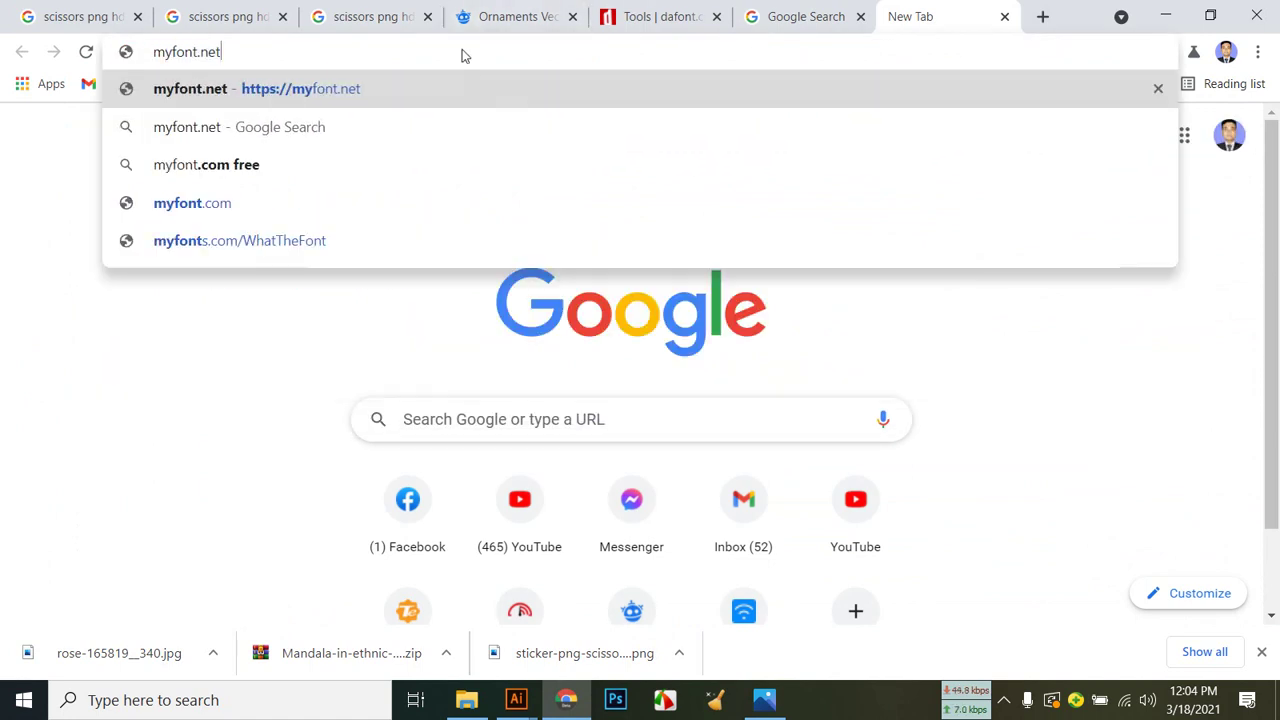
key("BackSpace")
key("BackSpace")
key("BackSpace")
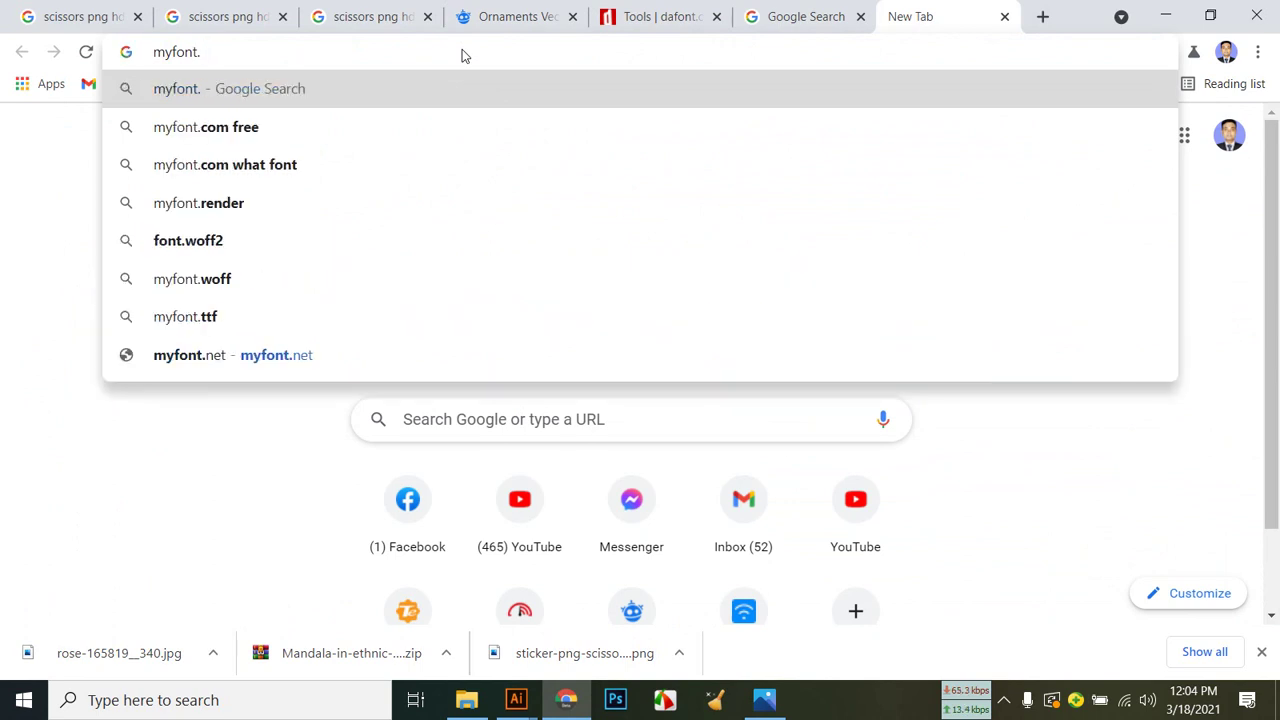
type("com")
key("Return")
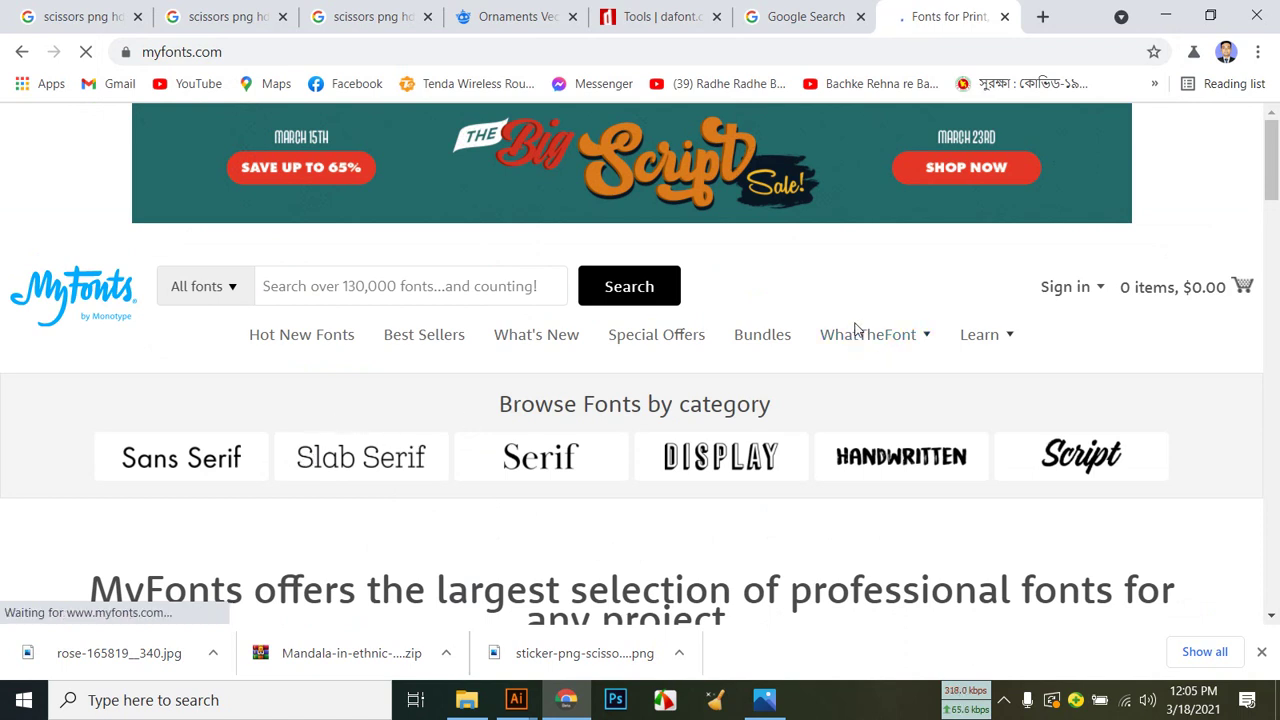
Open the WhatTheFont tool on MyFonts and upload the welder T-shirt image for font identification.
mouse_move(858, 336)
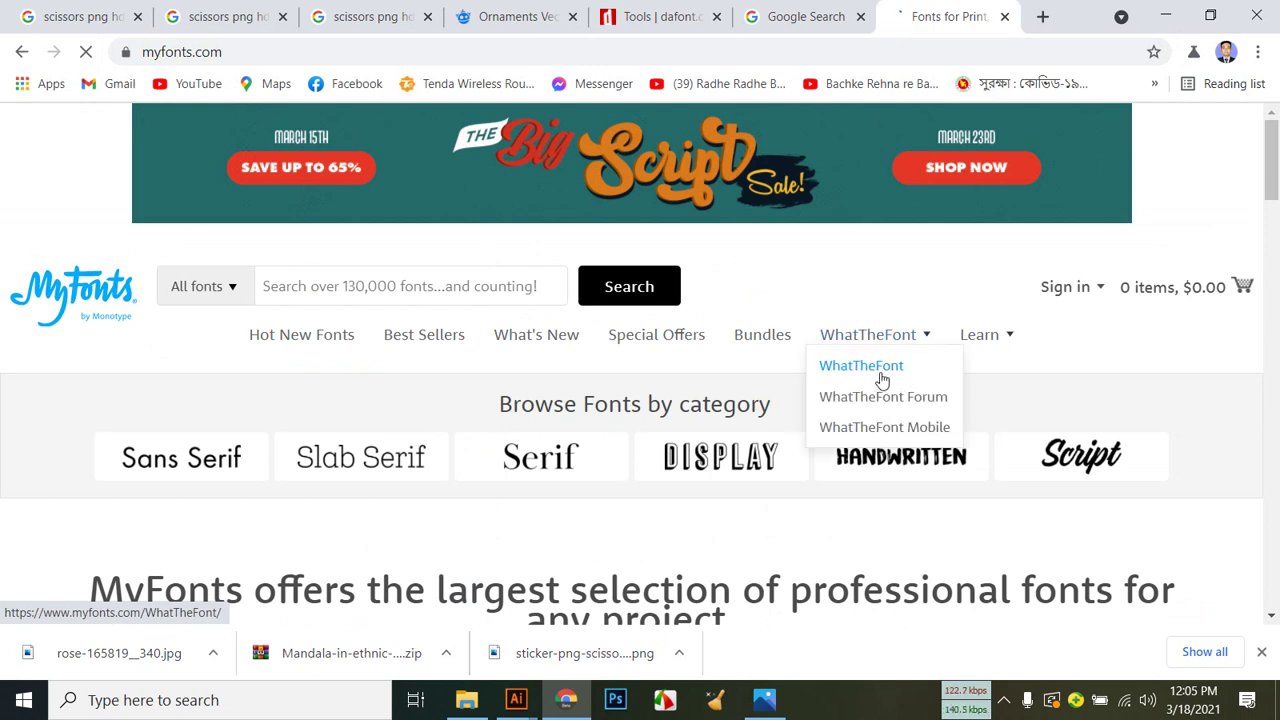
left_click(878, 370)
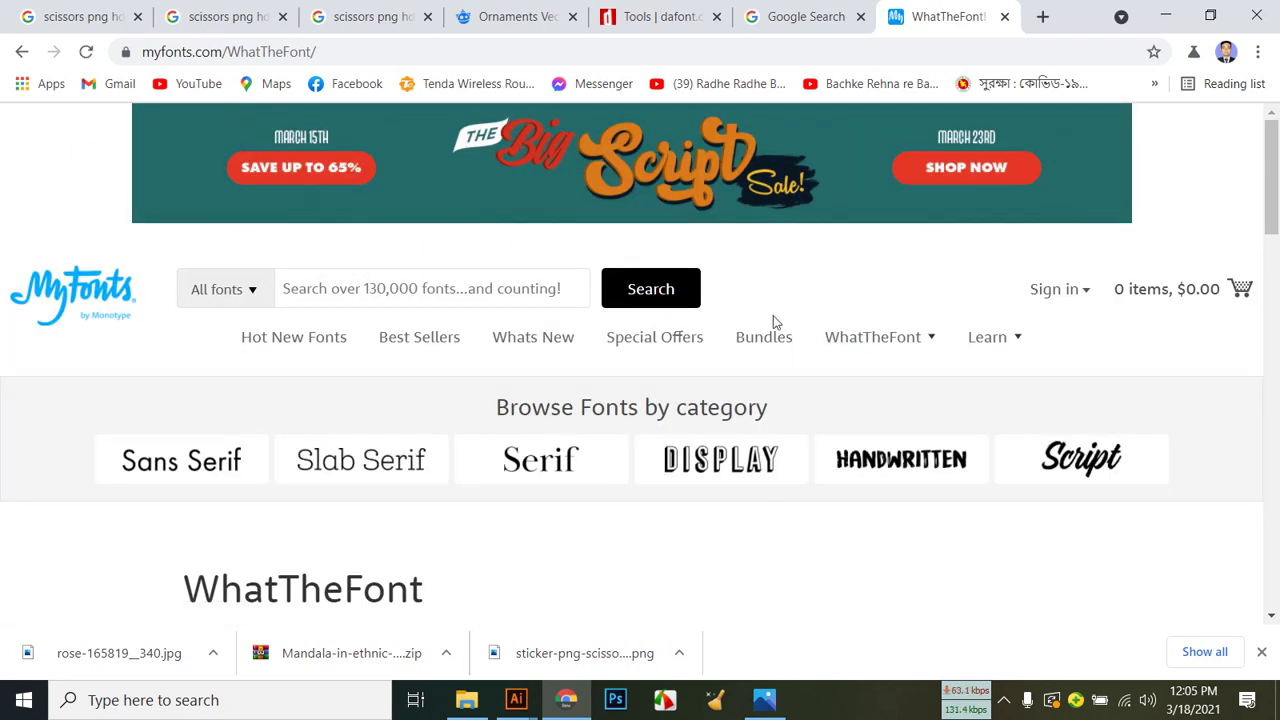
scroll(769, 316, "down", 6)
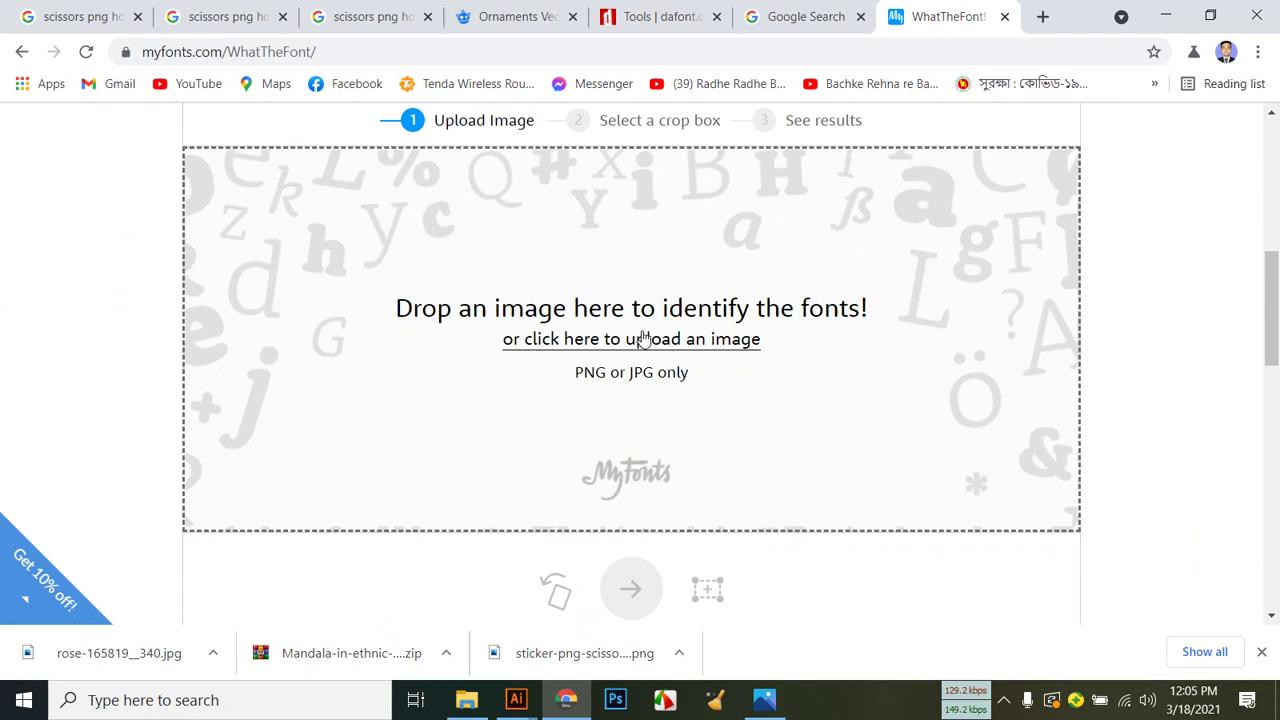
left_click(660, 343)
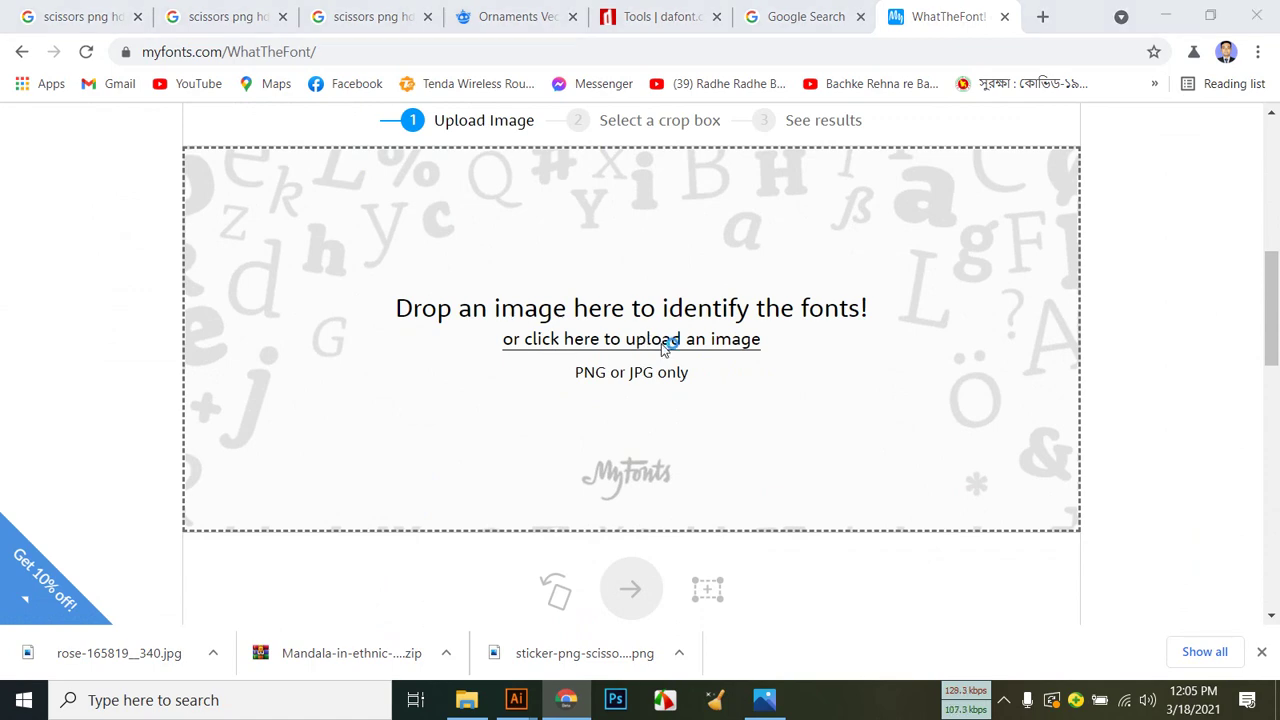
double_click(688, 160)
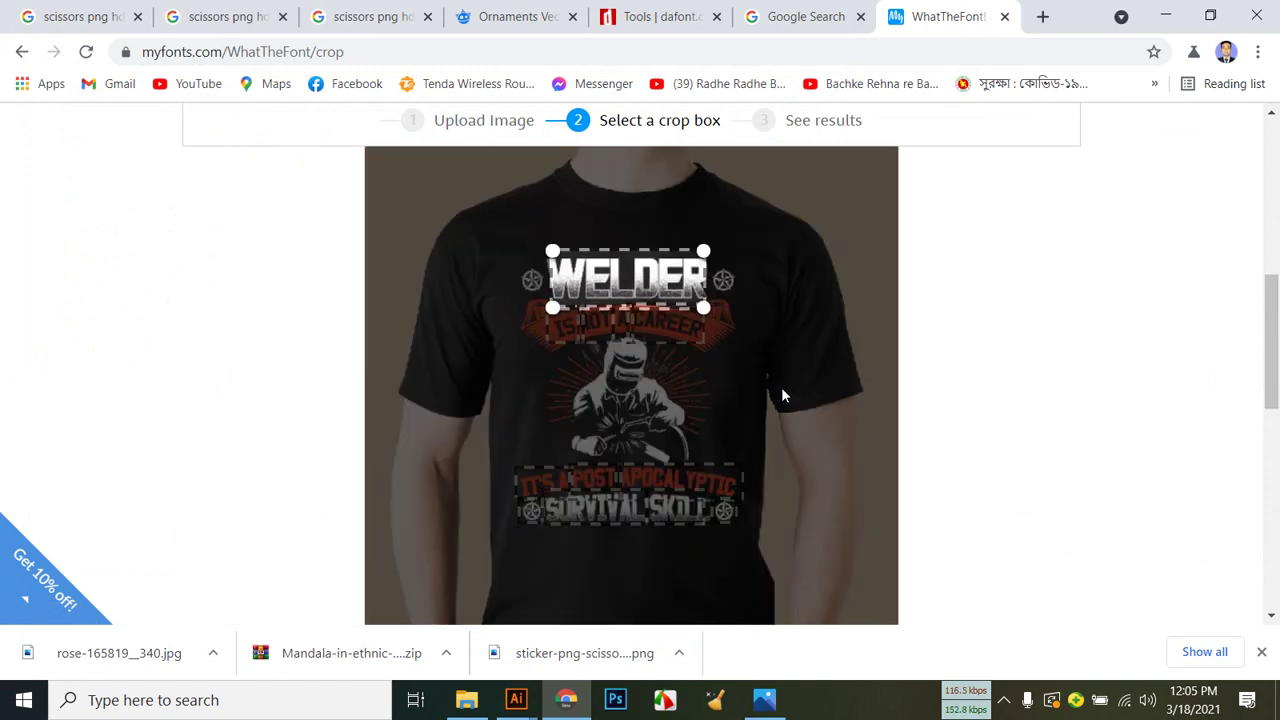
Widen the crop box around the WELDER text to include the emblems on both sides and identify its font.
mouse_move(635, 298)
left_mouse_down()
mouse_move(639, 522)
mouse_move(637, 298)
left_mouse_up()
left_click_drag(553, 250, 521, 255)
left_click_drag(708, 257, 731, 250)
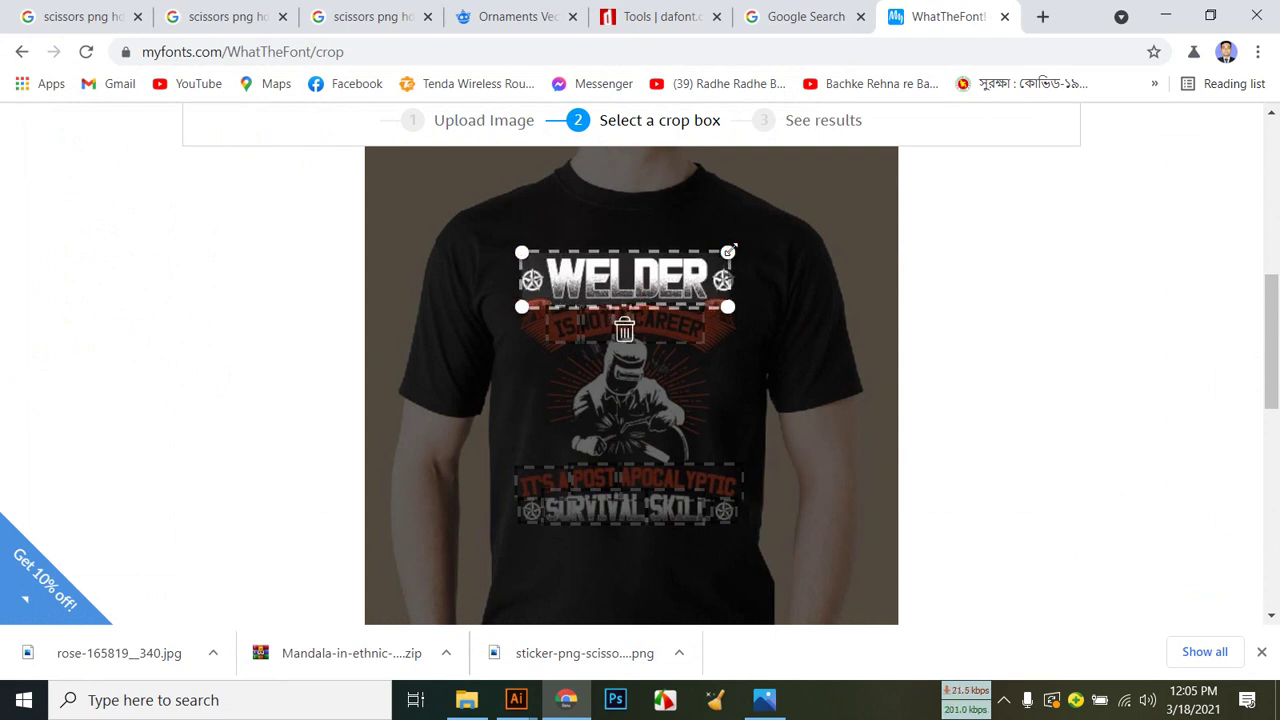
scroll(693, 328, "down", 5)
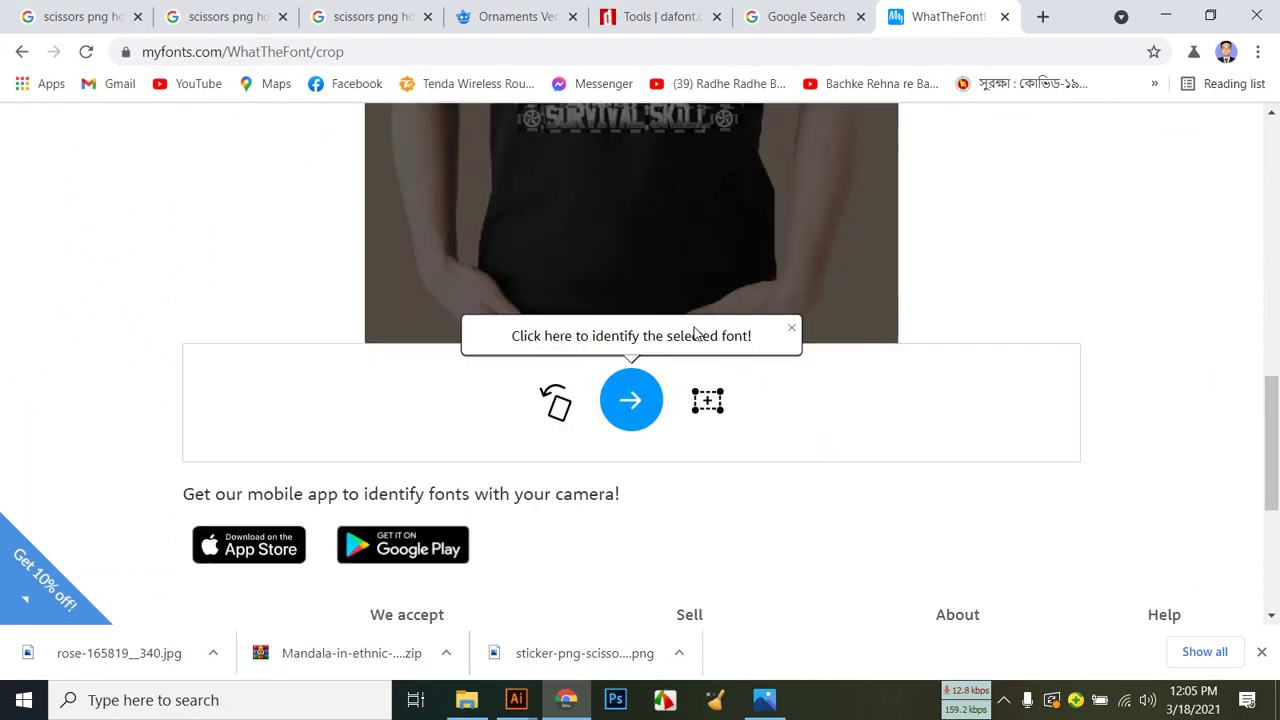
left_click(641, 302)
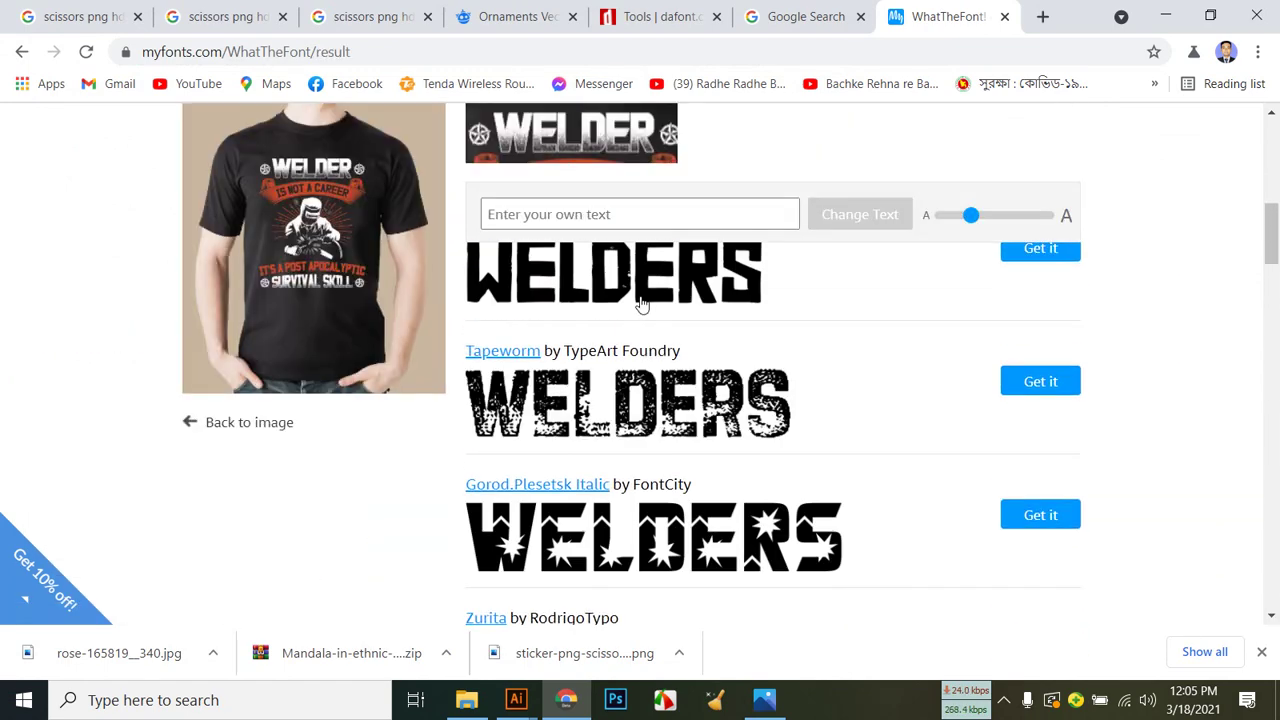
Examine the list of WhatTheFont matches for the WELDER lettering, comparing font shapes and prices.
scroll(678, 422, "up", 1)
scroll(678, 422, "down", 5)
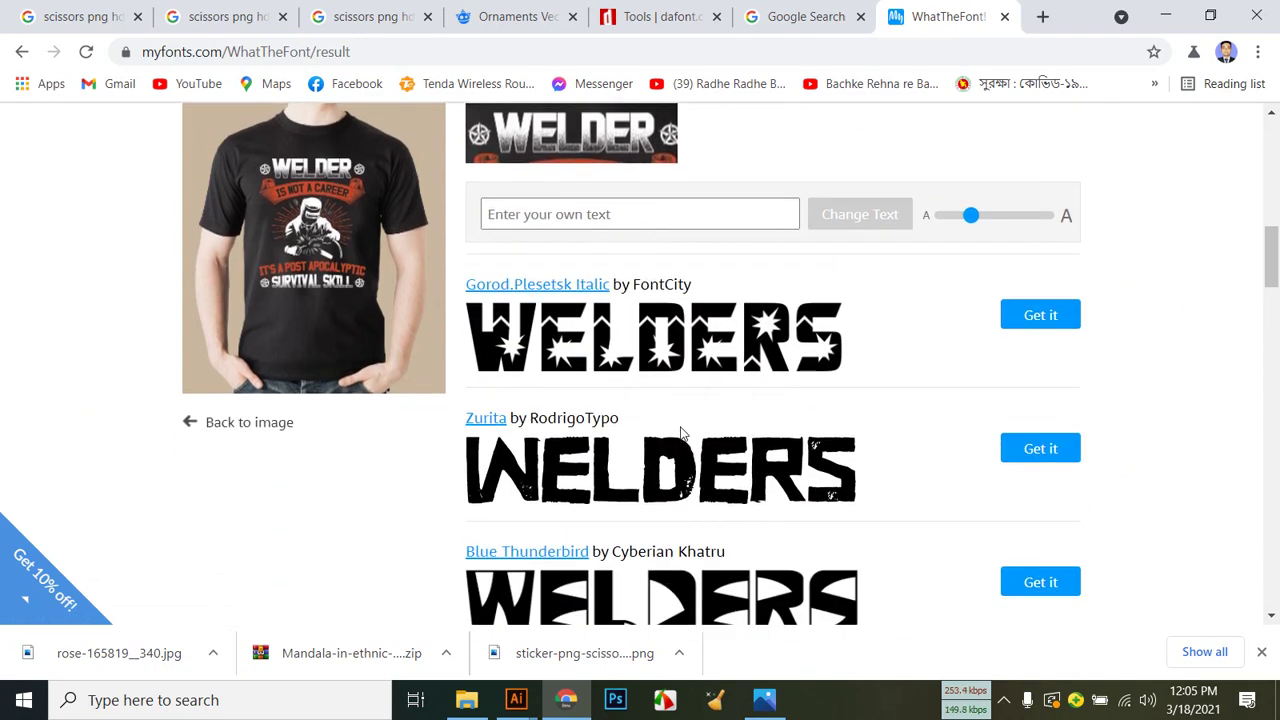
scroll(843, 468, "up", 3)
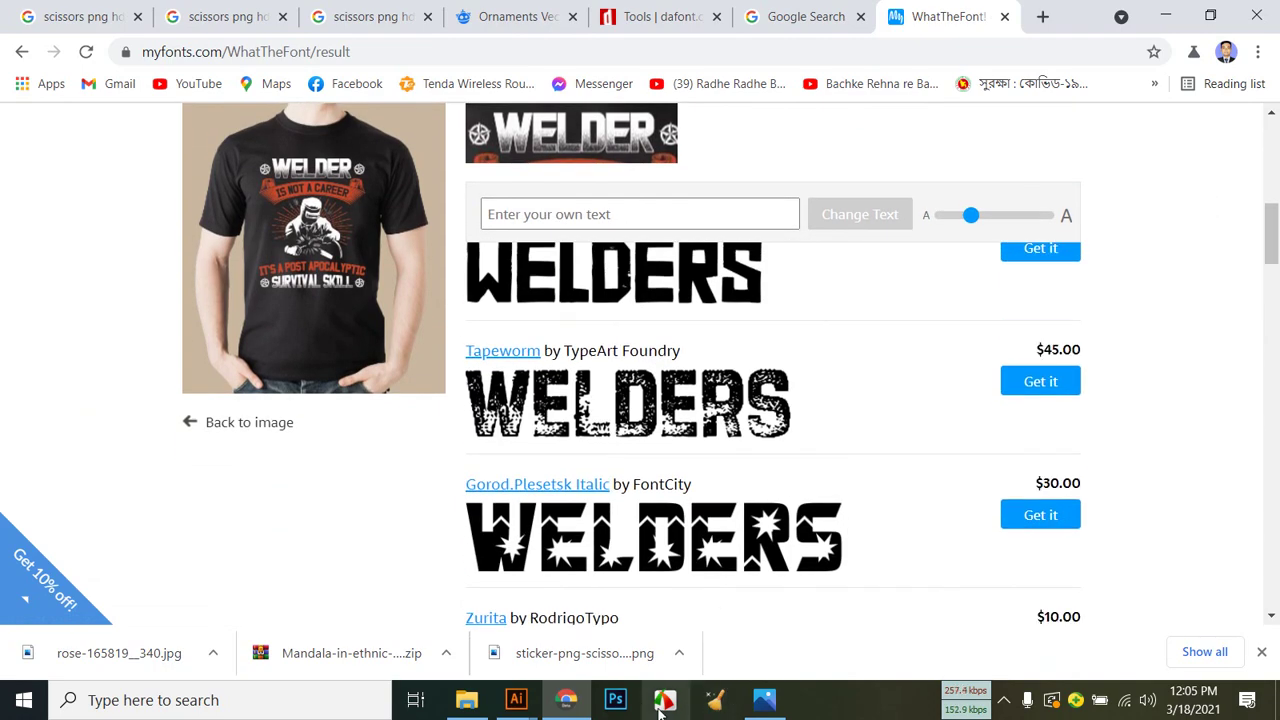
scroll(826, 380, "up", 4)
scroll(650, 445, "down", 2)
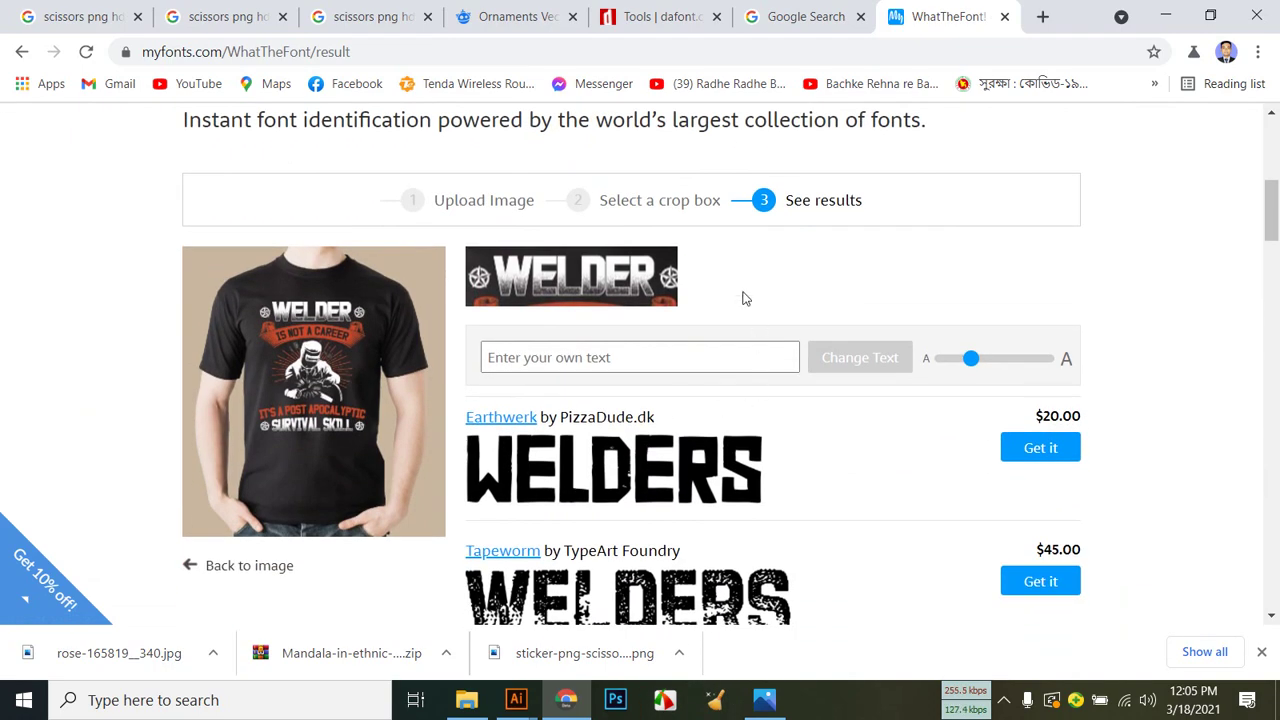
scroll(613, 338, "down", 2)
scroll(630, 300, "down", 1)
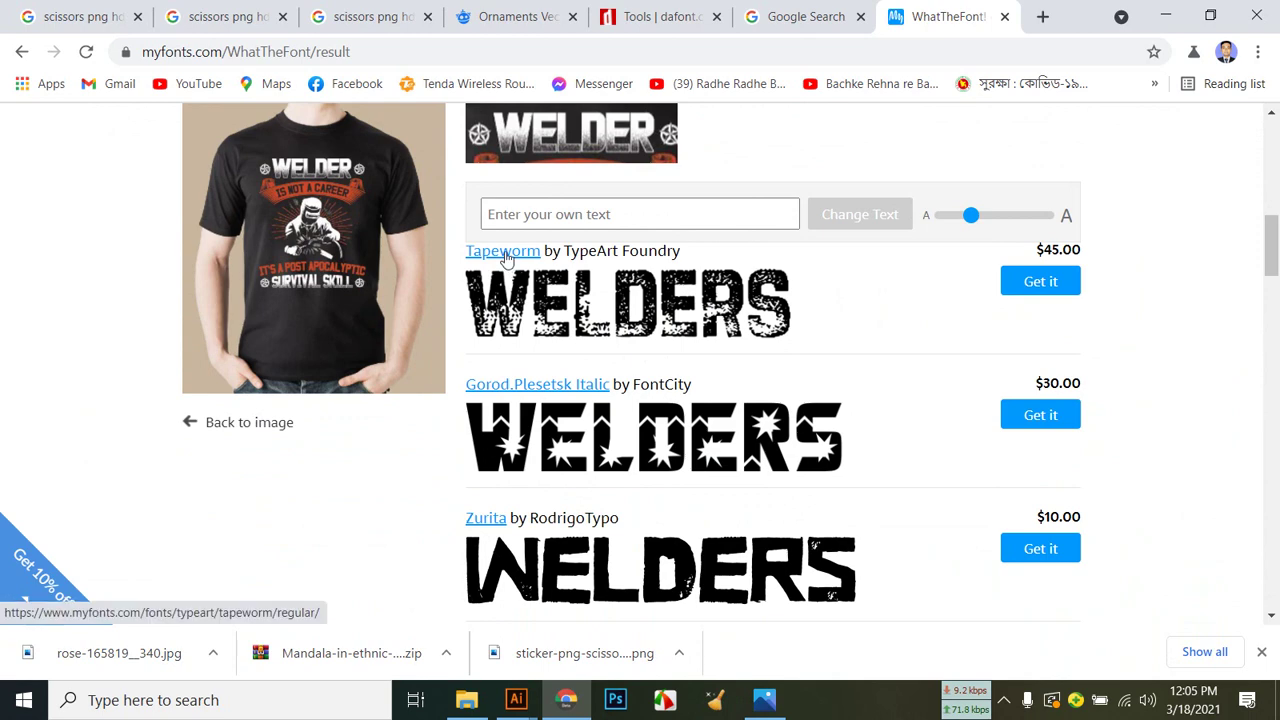
scroll(515, 278, "down", 5)
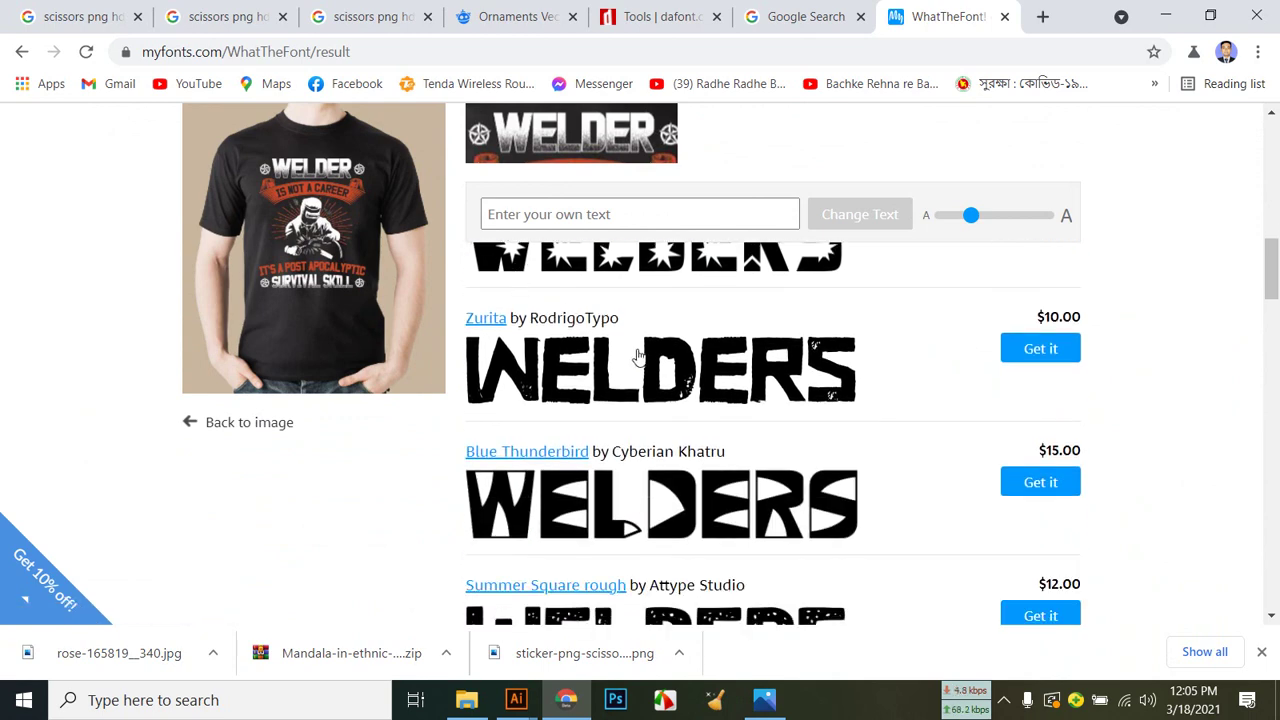
scroll(592, 367, "down", 10)
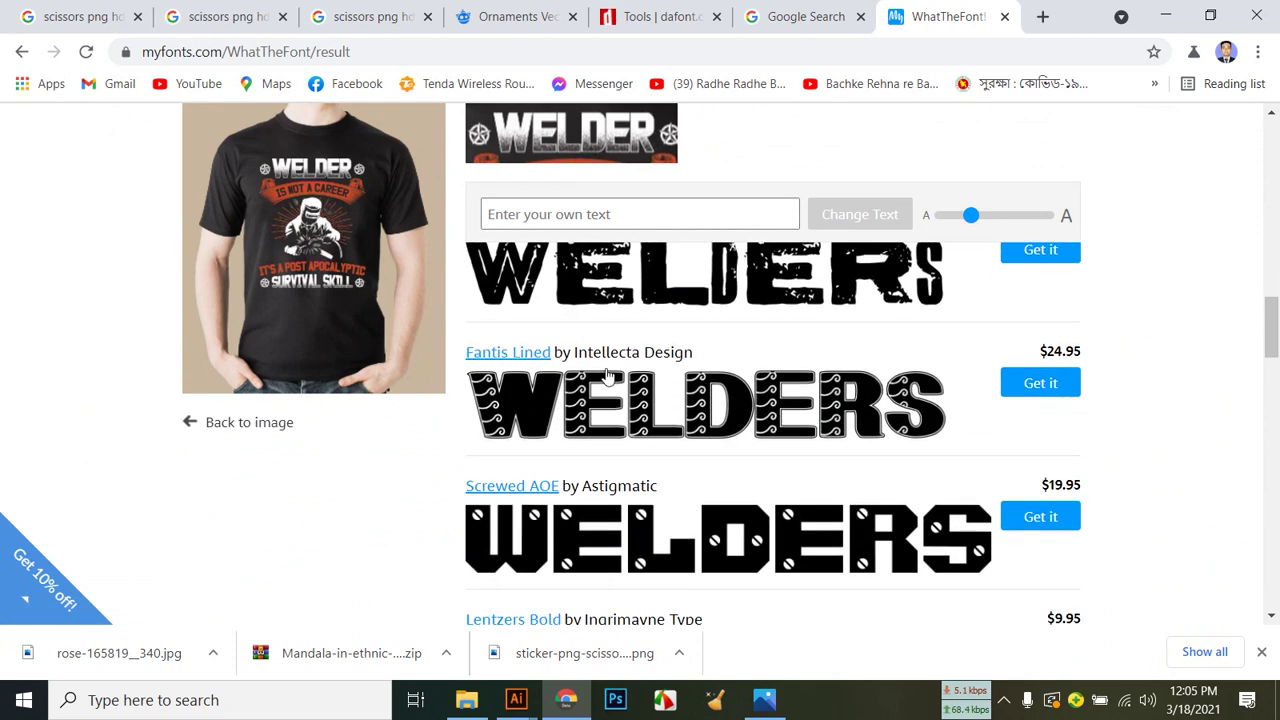
scroll(620, 388, "down", 8)
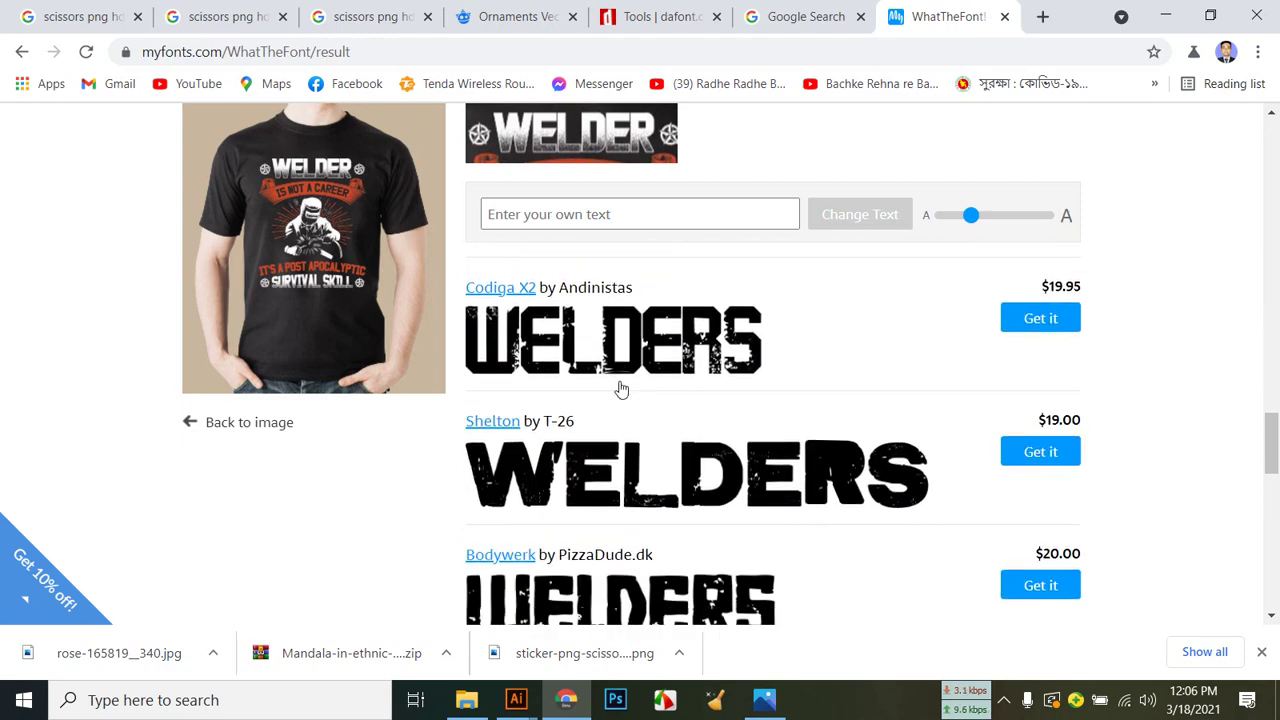
scroll(655, 398, "down", 4)
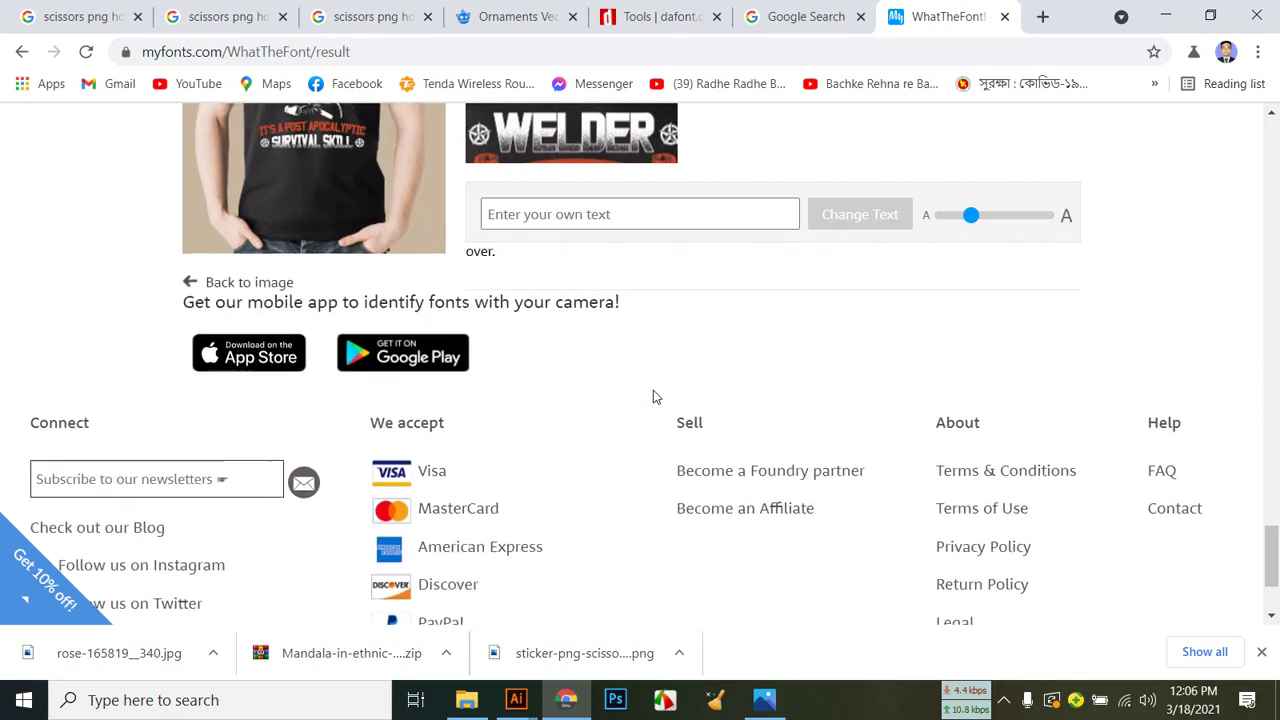
Copy the font name Tapeworm from the WhatTheFont matches for the WELDER lettering.
scroll(655, 398, "up", 18)
scroll(655, 398, "up", 8)
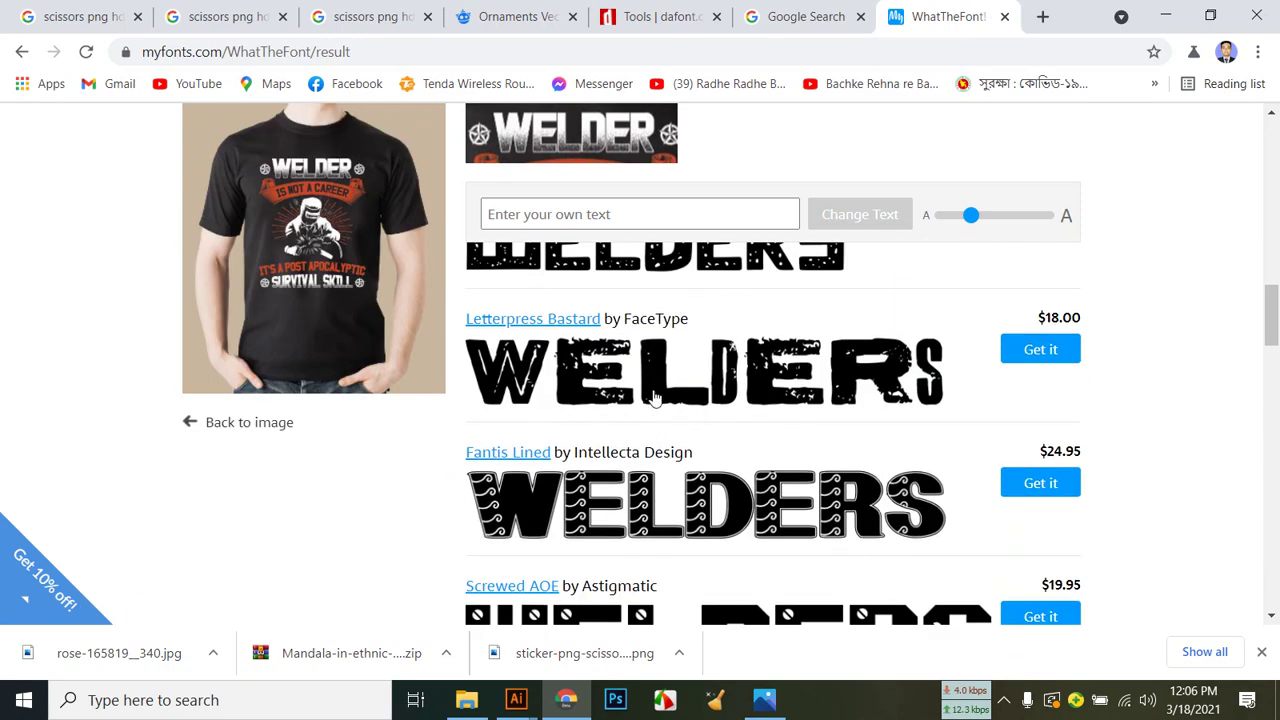
scroll(678, 400, "up", 5)
scroll(678, 400, "down", 5)
scroll(684, 405, "up", 2)
left_click_drag(456, 428, 490, 418)
left_click(461, 396)
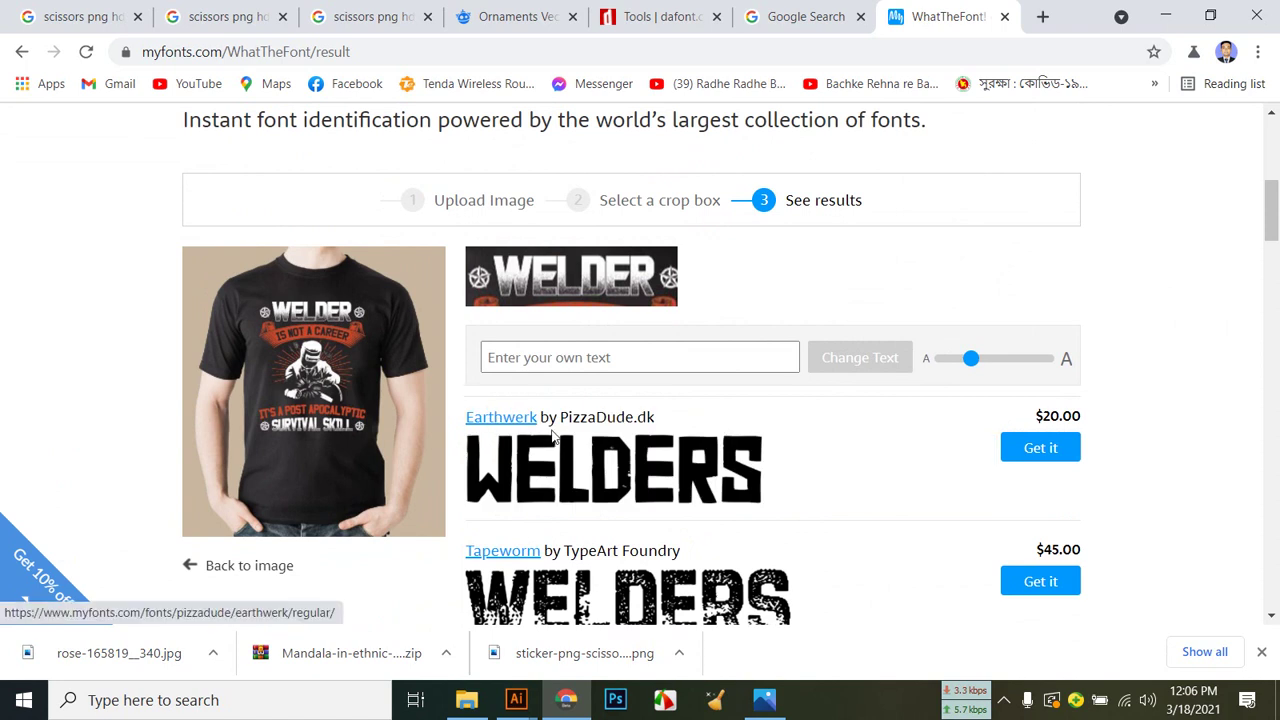
left_click_drag(500, 552, 745, 558)
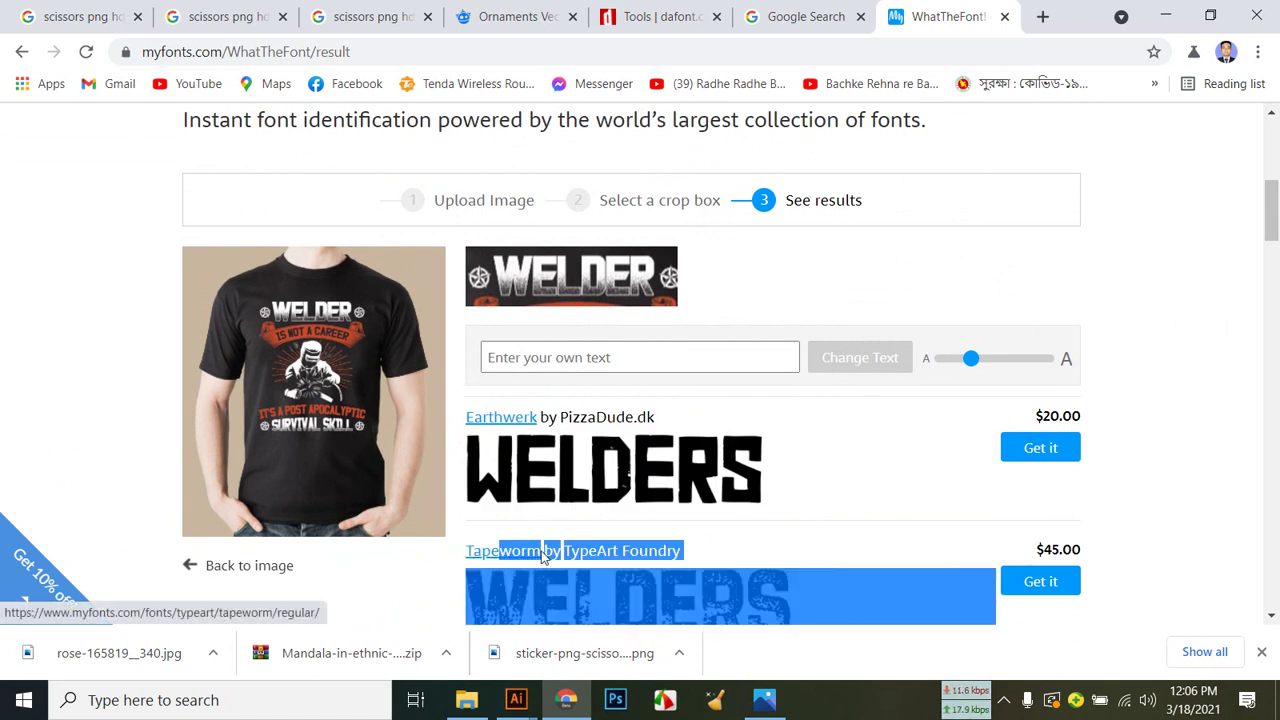
left_click(787, 546)
left_click_drag(545, 556, 467, 552)
right_click(479, 560)
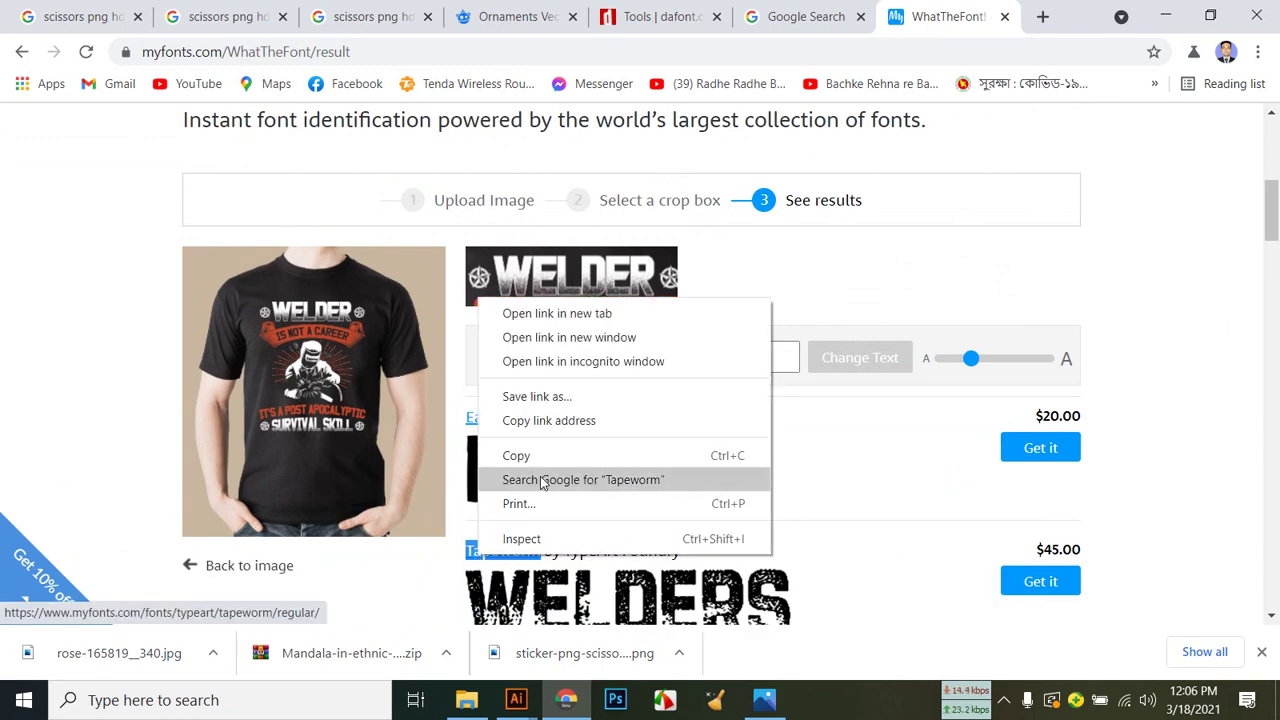
left_click(517, 458)
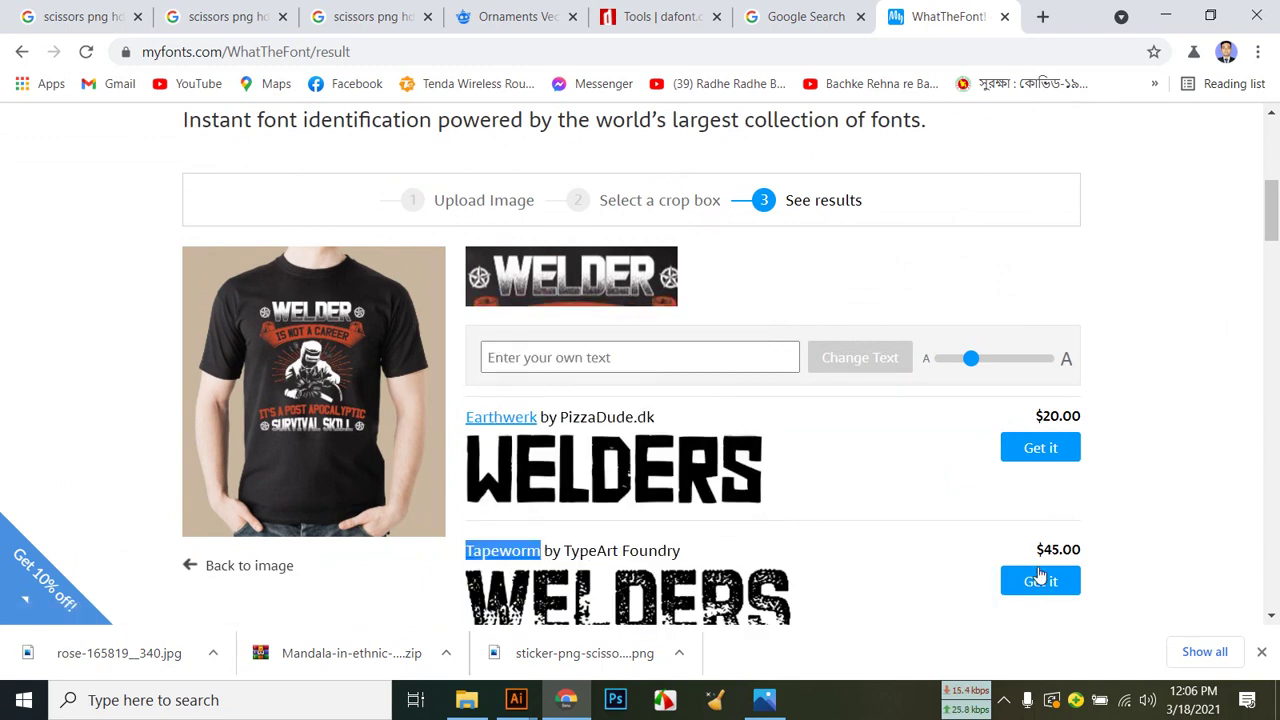
Search DaFont for the copied font name Tapeworm and check the results.
left_click(660, 16)
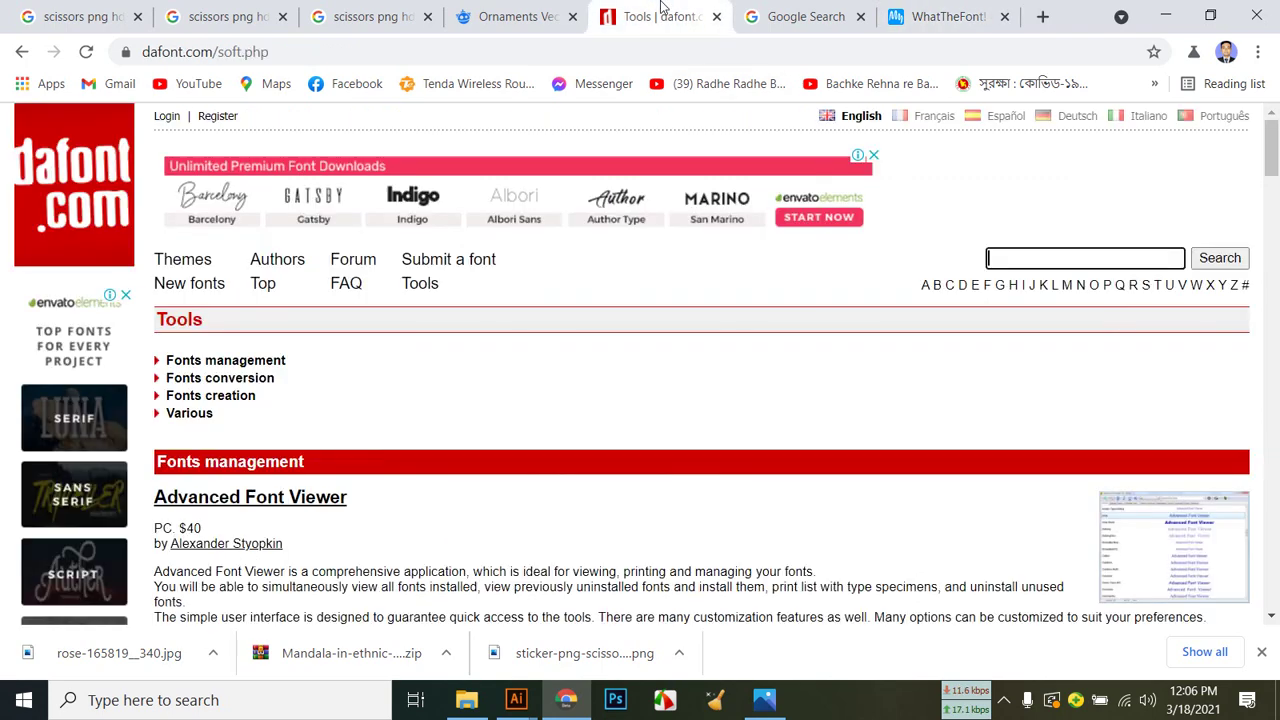
right_click(1100, 265)
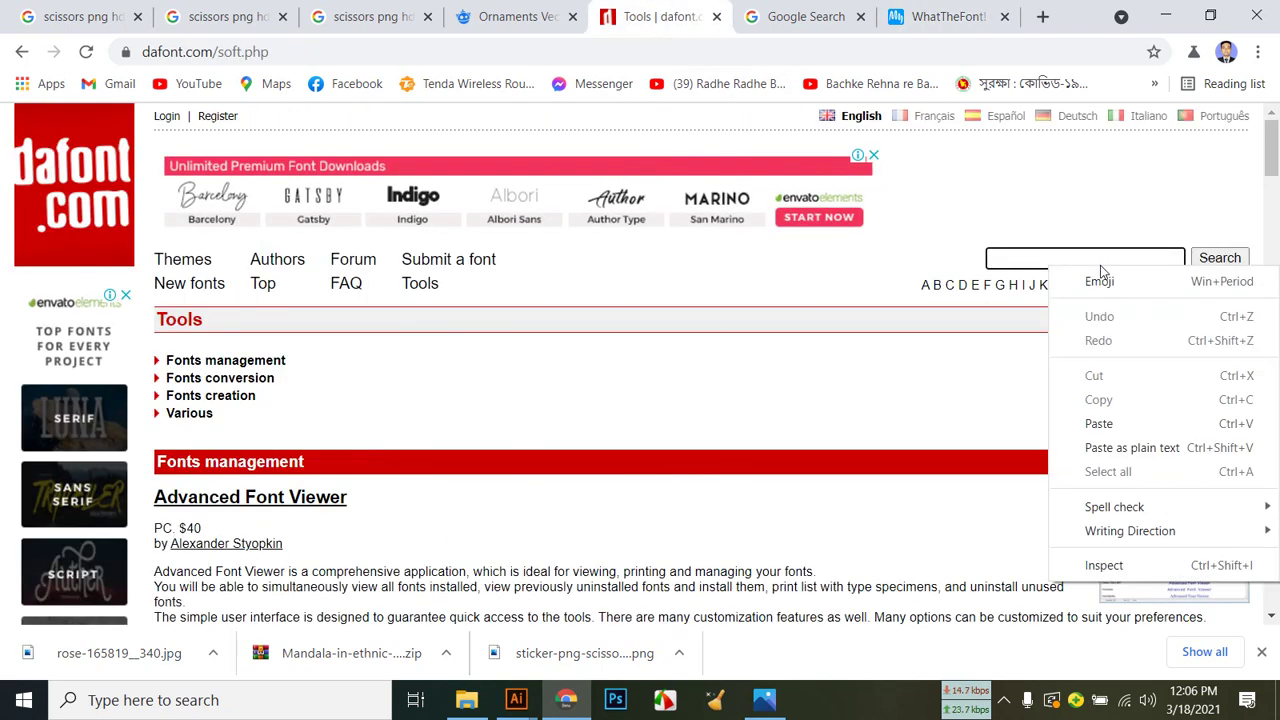
left_click(1133, 421)
key("Return")
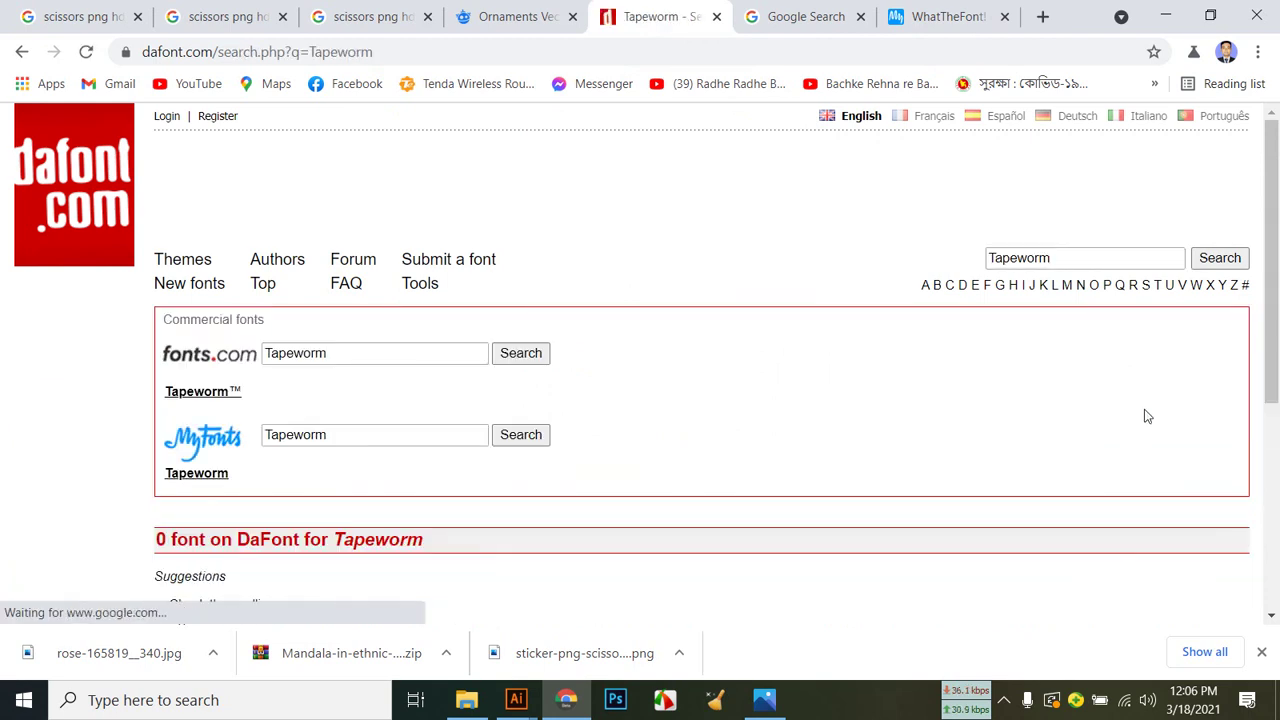
scroll(657, 374, "down", 3)
scroll(660, 377, "up", 3)
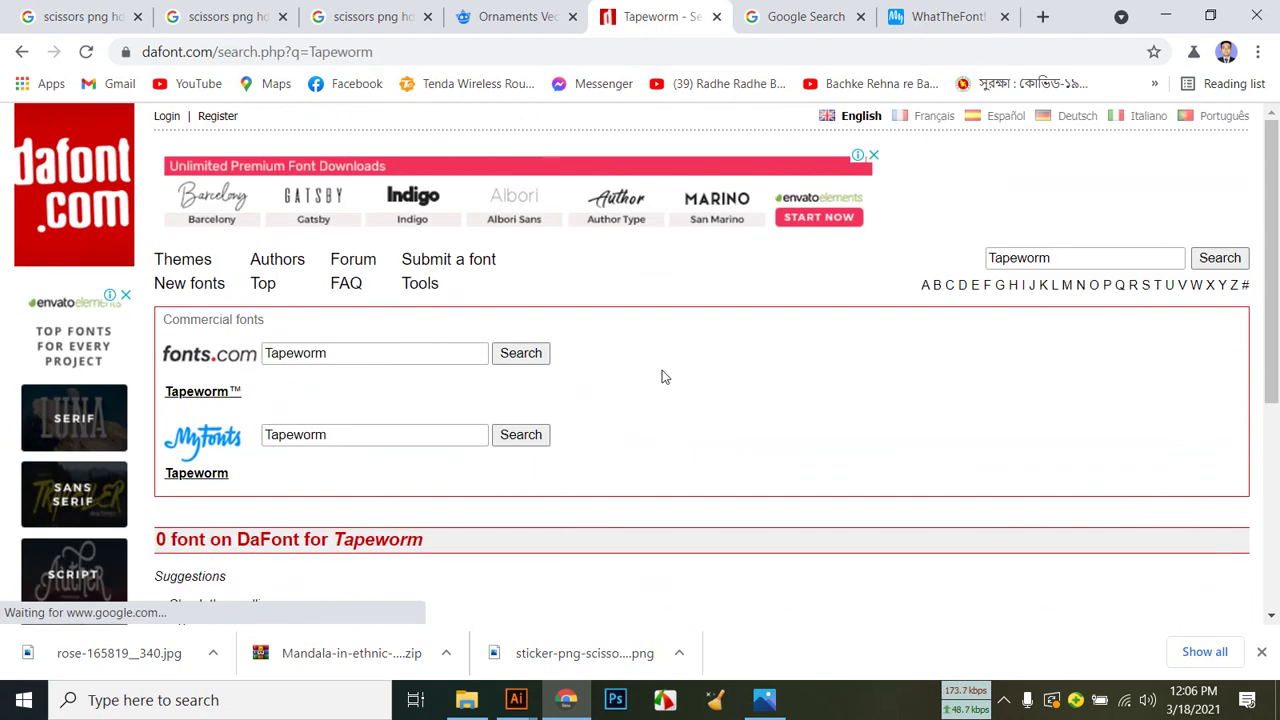
Search Google for "Tapeworm front" in a new browser tab.
left_click(1042, 16)
right_click(540, 52)
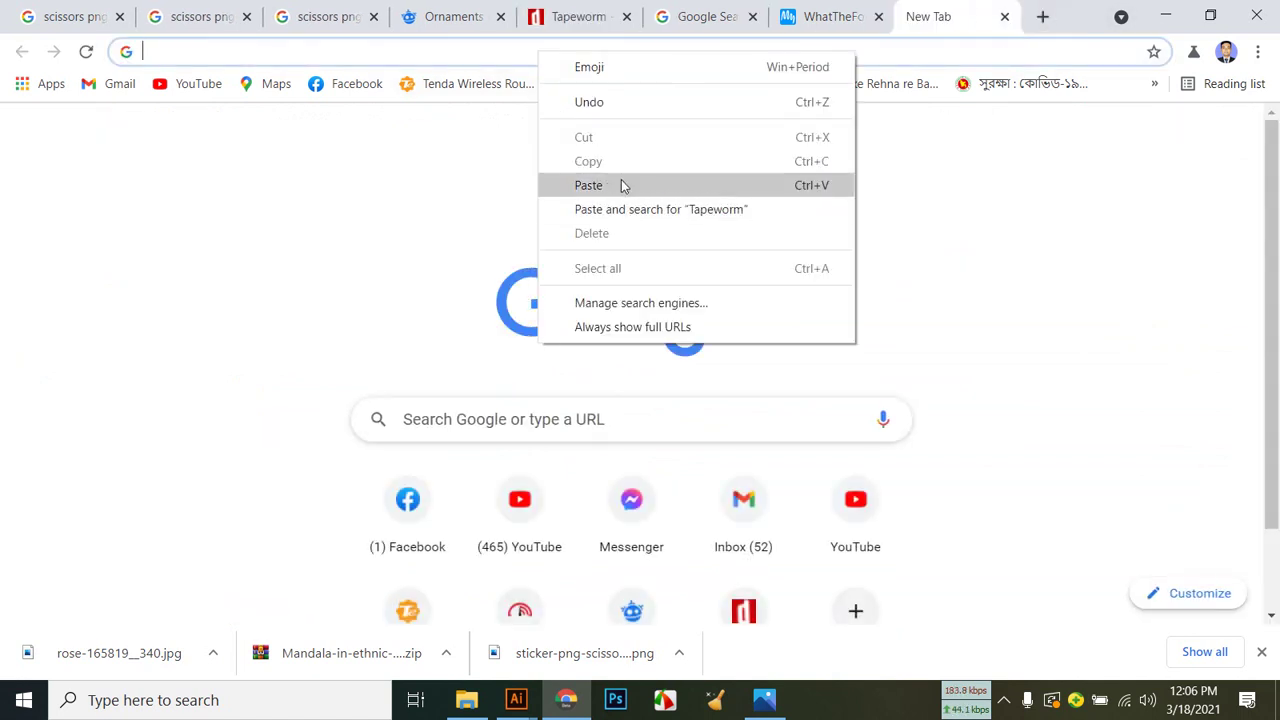
left_click(621, 187)
type("fr")
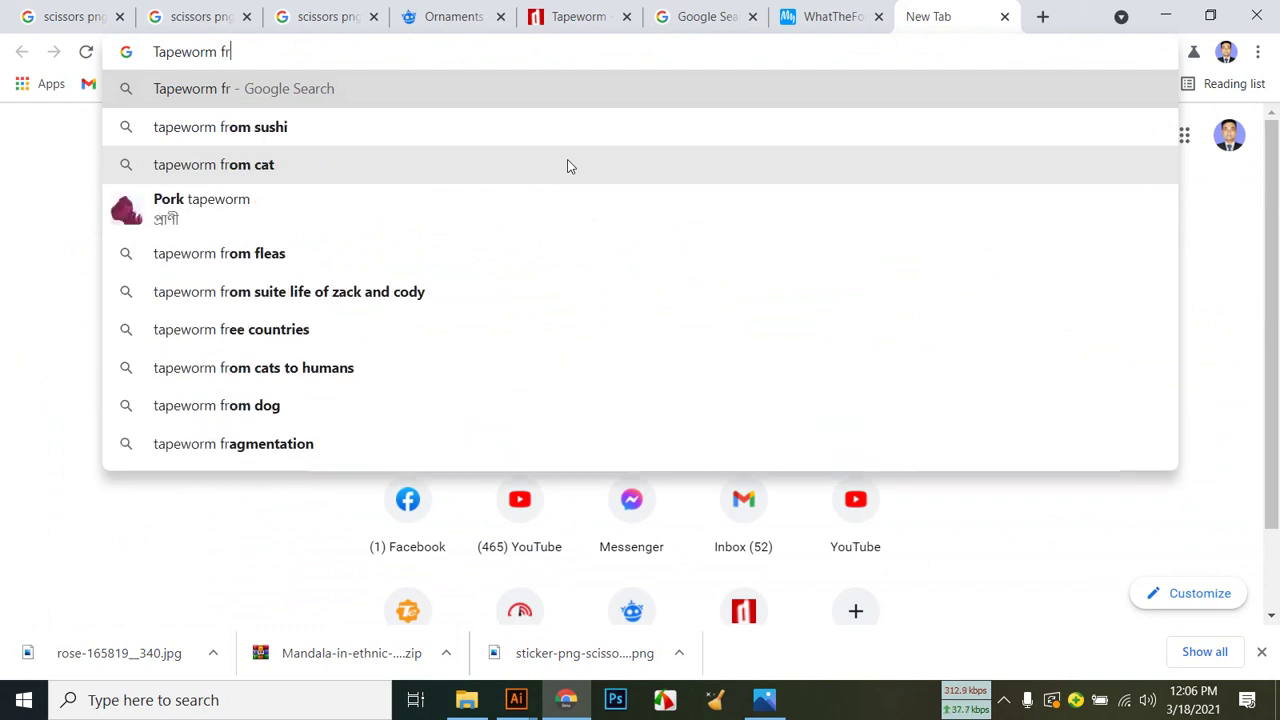
type("ont")
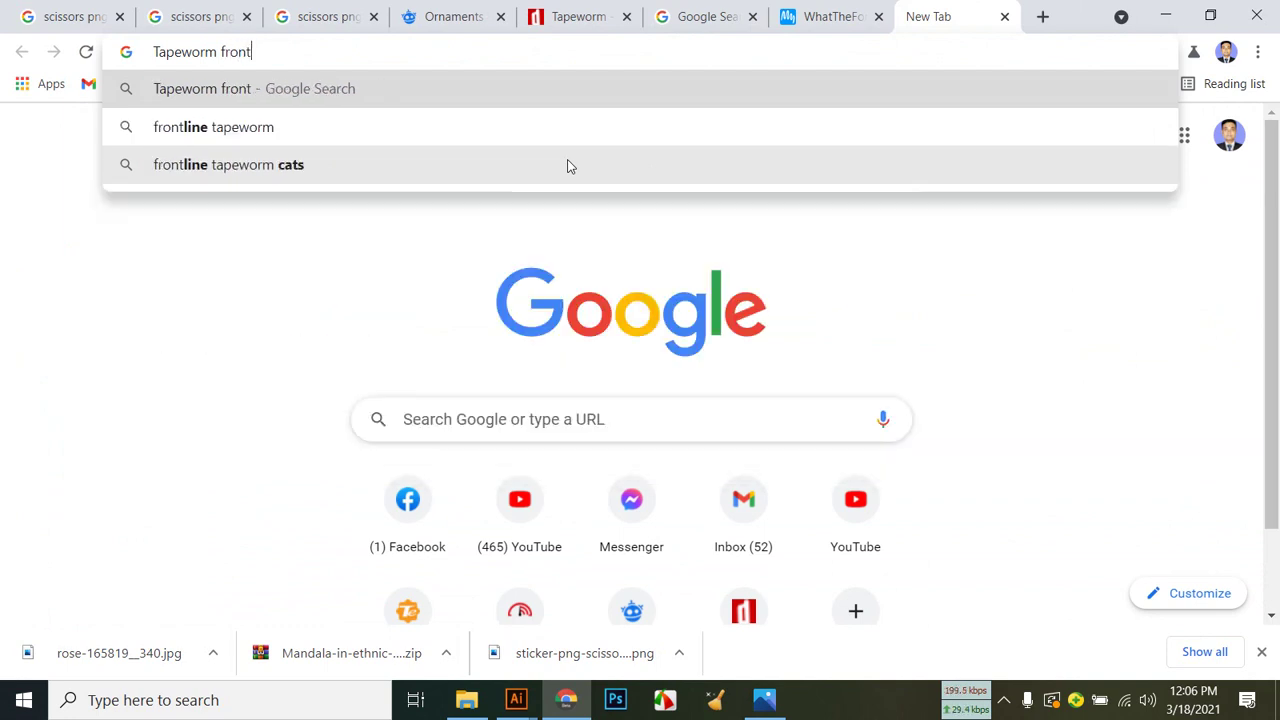
key("Return")
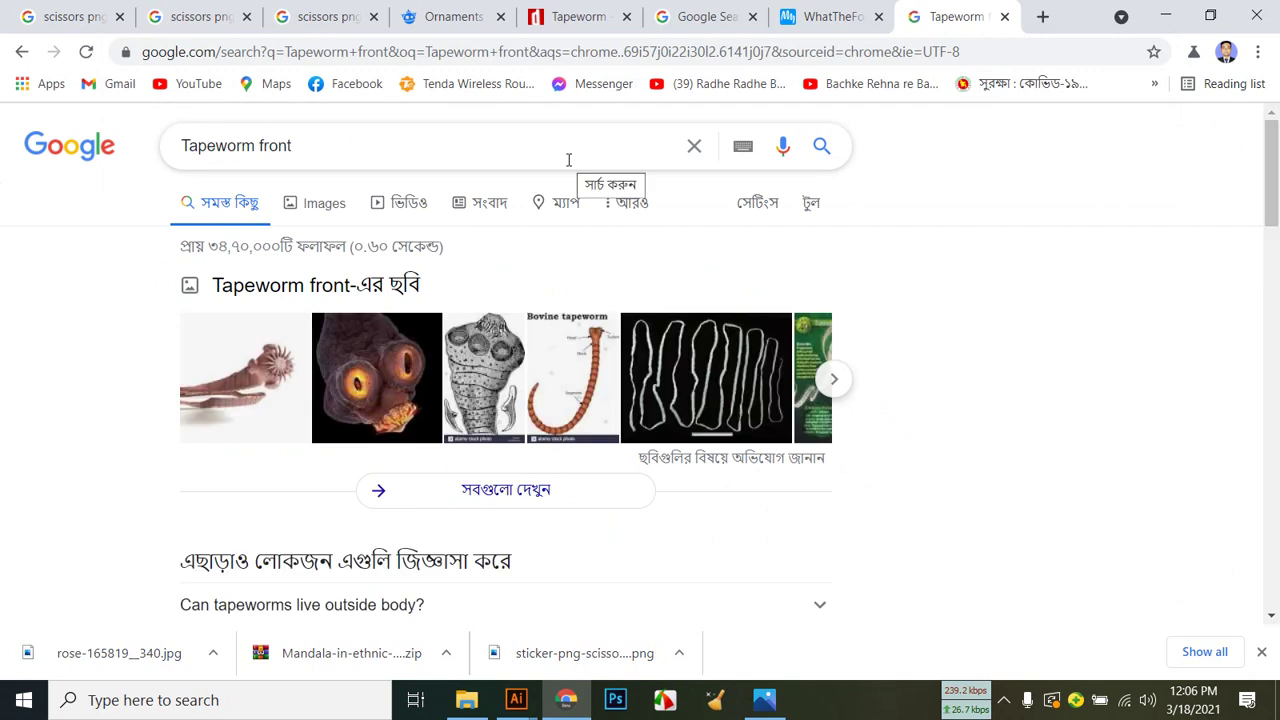
Correct the Google query to "Tapeworm font" and run the search again.
left_click(349, 150)
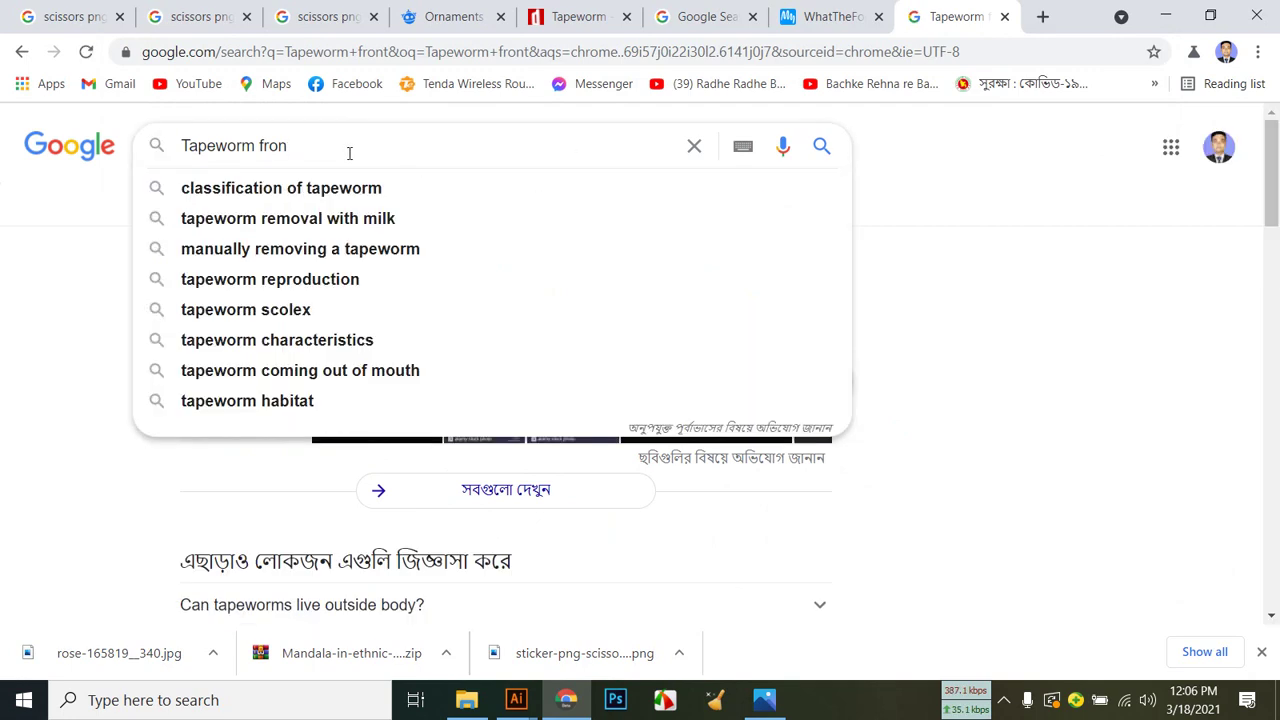
key("BackSpace")
key("BackSpace")
key("BackSpace")
type("ont")
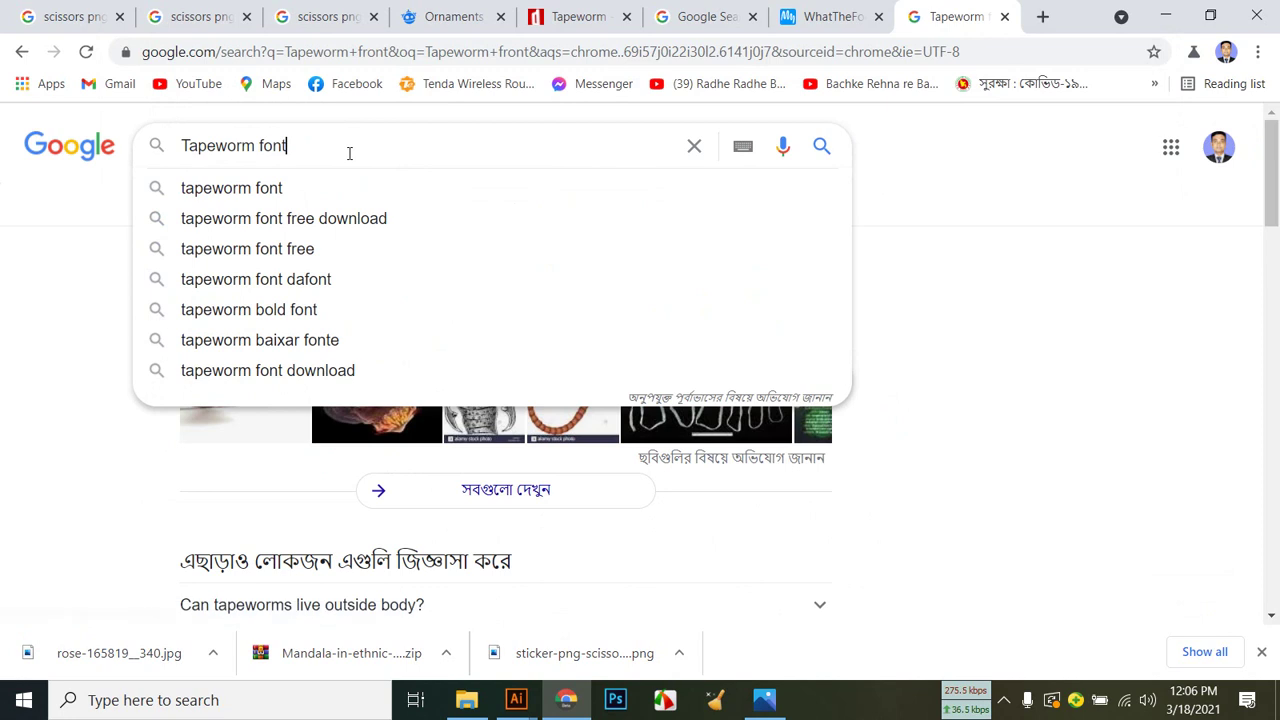
key("Return")
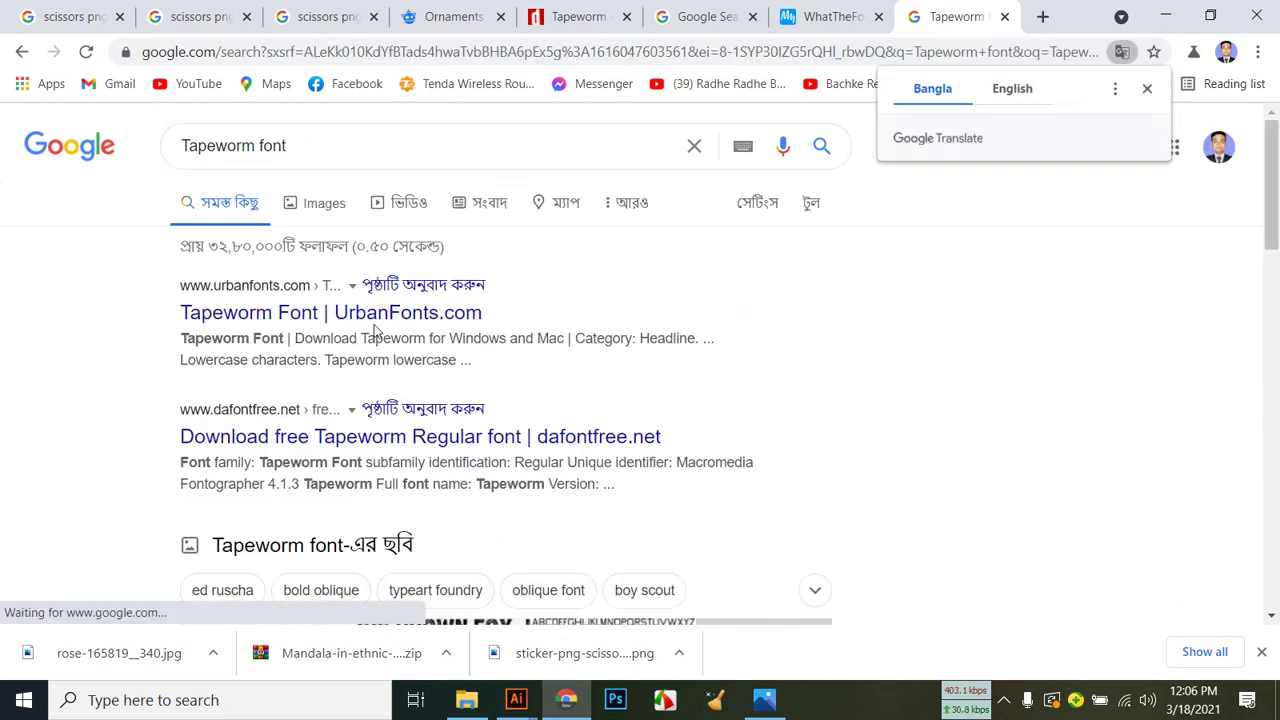
Open the UrbanFonts and dafontfree.net Tapeworm results, each in its own new tab.
right_click(380, 318)
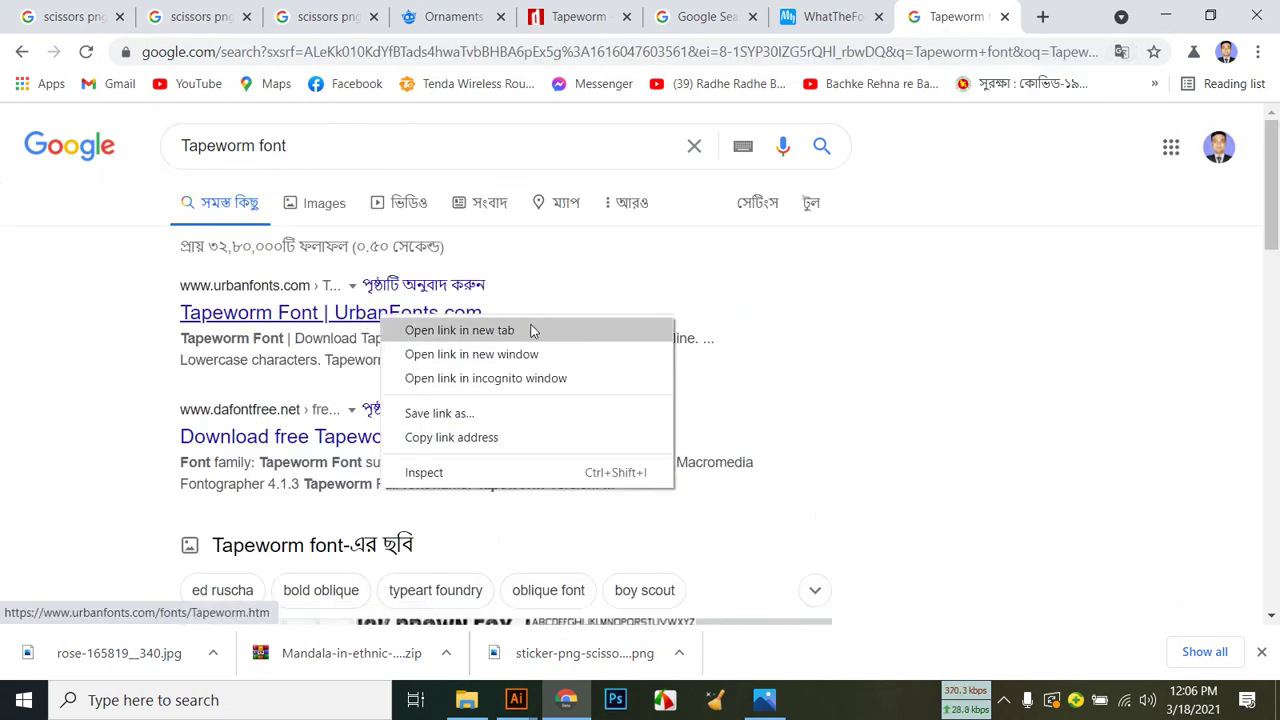
left_click(531, 326)
right_click(360, 440)
left_click(443, 449)
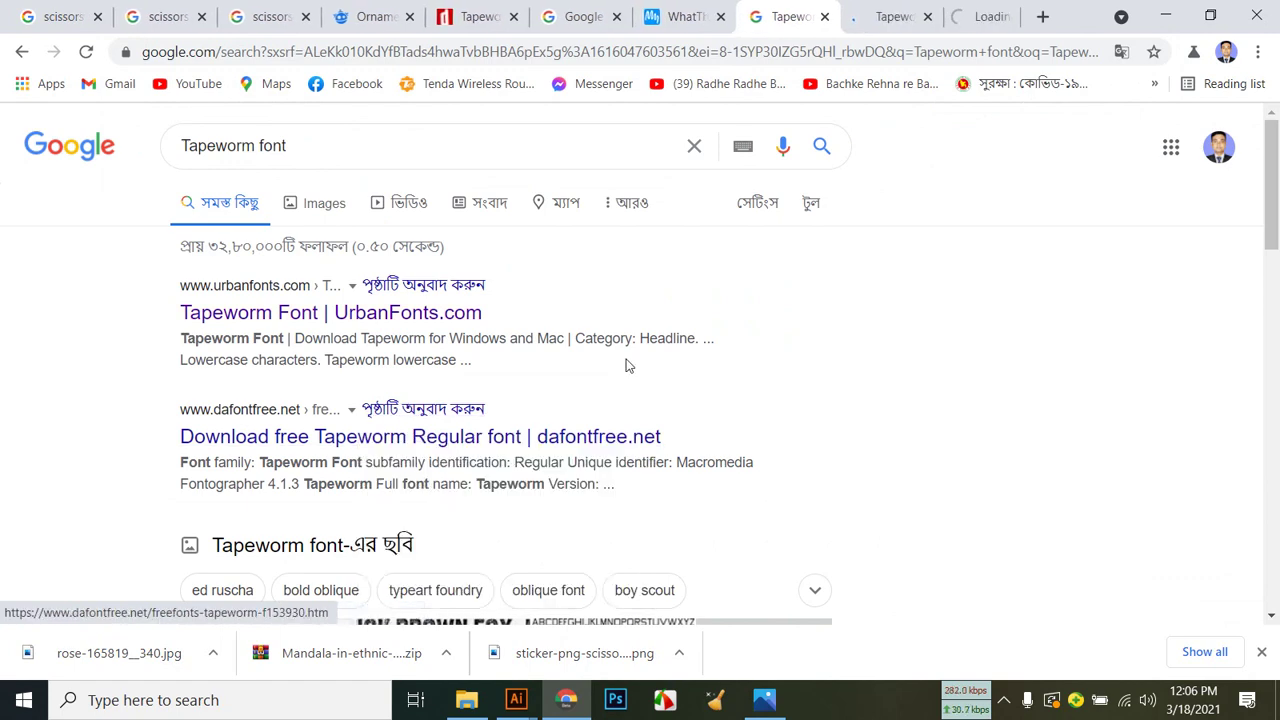
Examine the Tapeworm character samples on the UrbanFonts page.
left_click(875, 20)
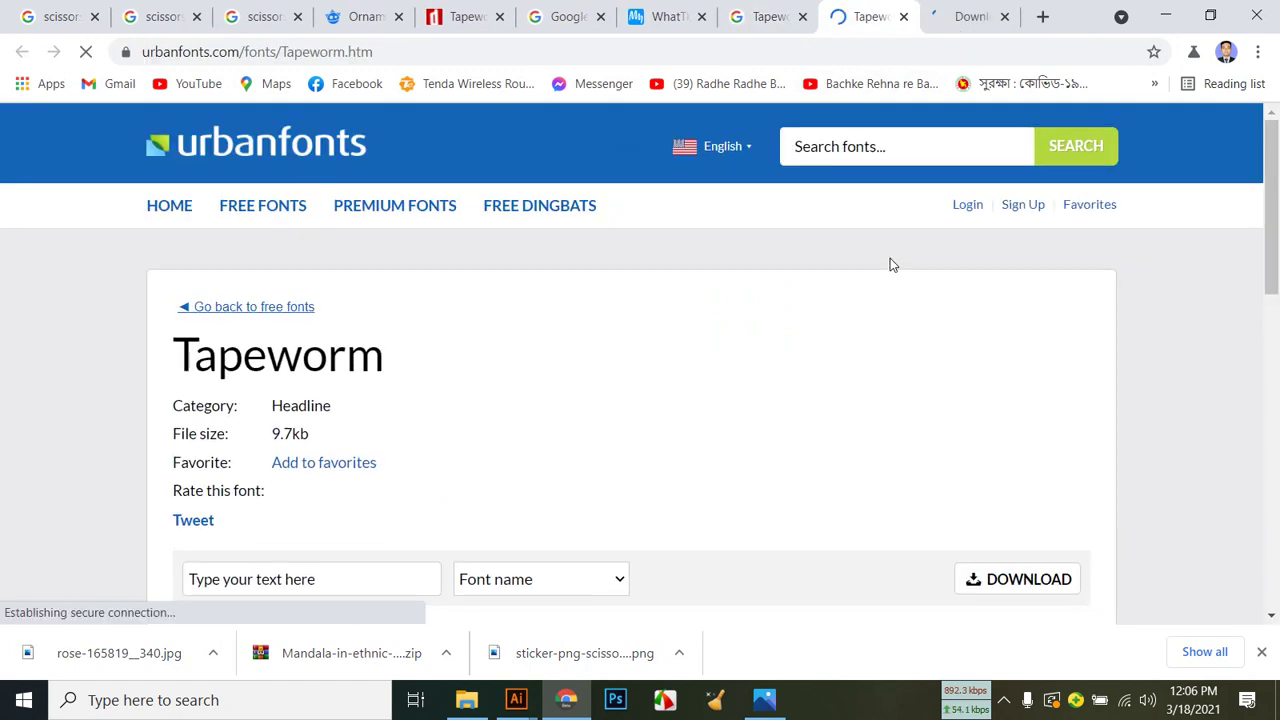
scroll(885, 262, "down", 2)
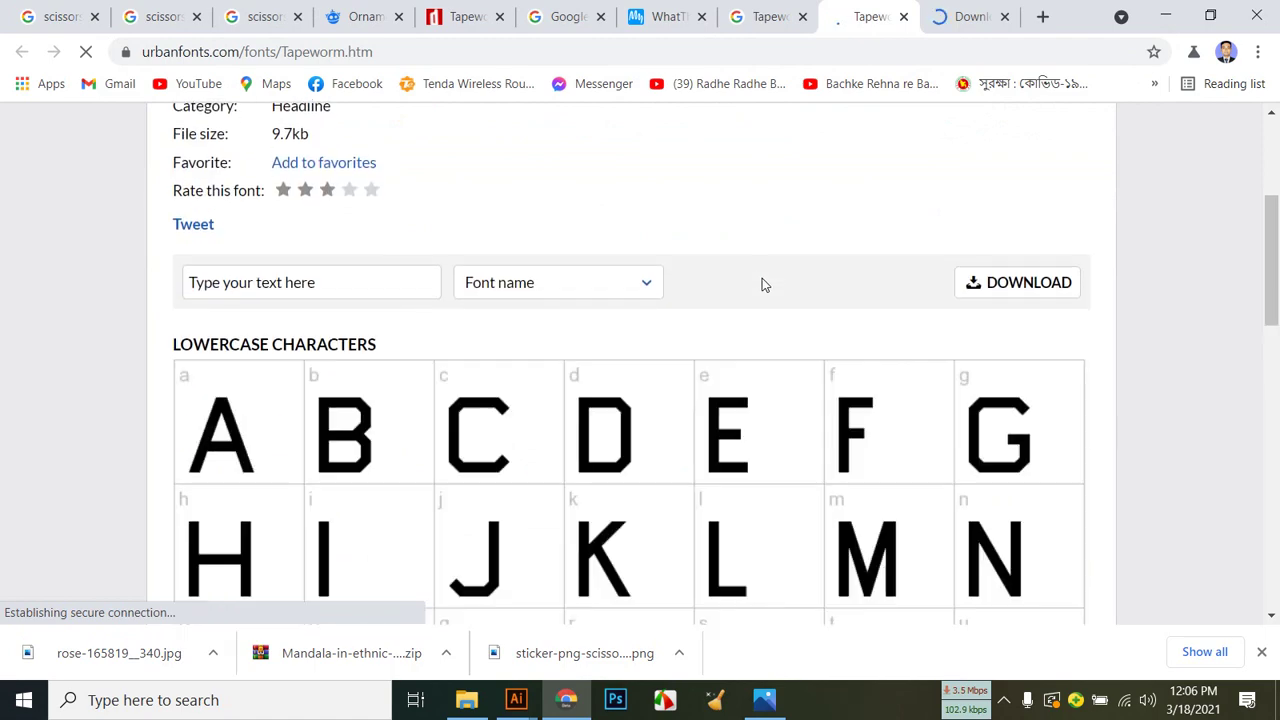
scroll(618, 433, "down", 7)
scroll(618, 433, "down", 9)
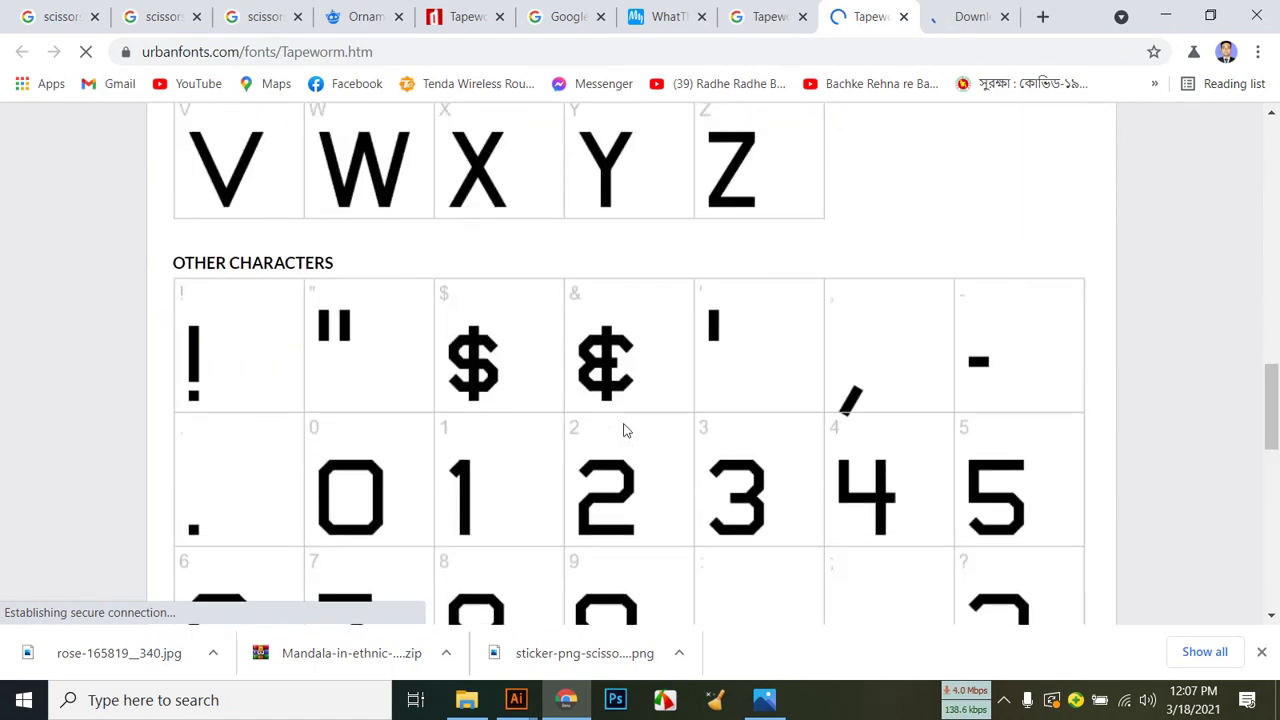
scroll(640, 412, "up", 6)
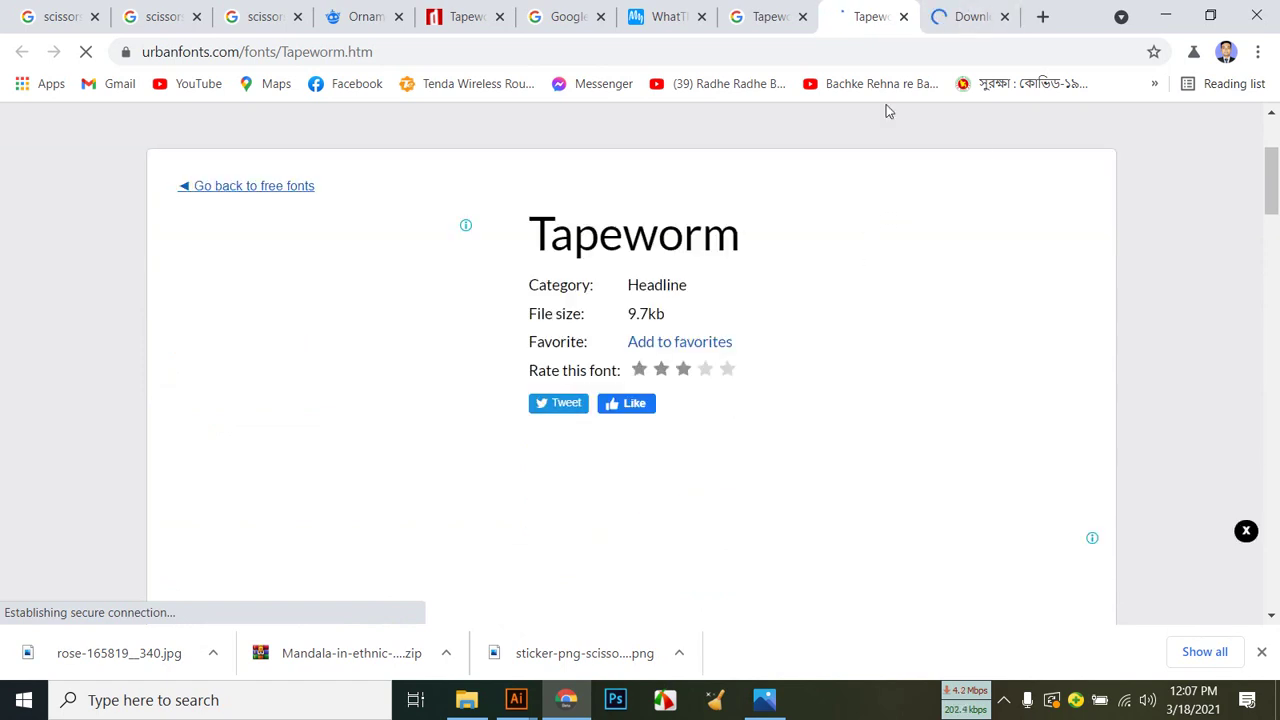
scroll(868, 134, "up", 2)
Examine the Tapeworm Regular preview and character map on the dafontfree.net page.
left_click(940, 30)
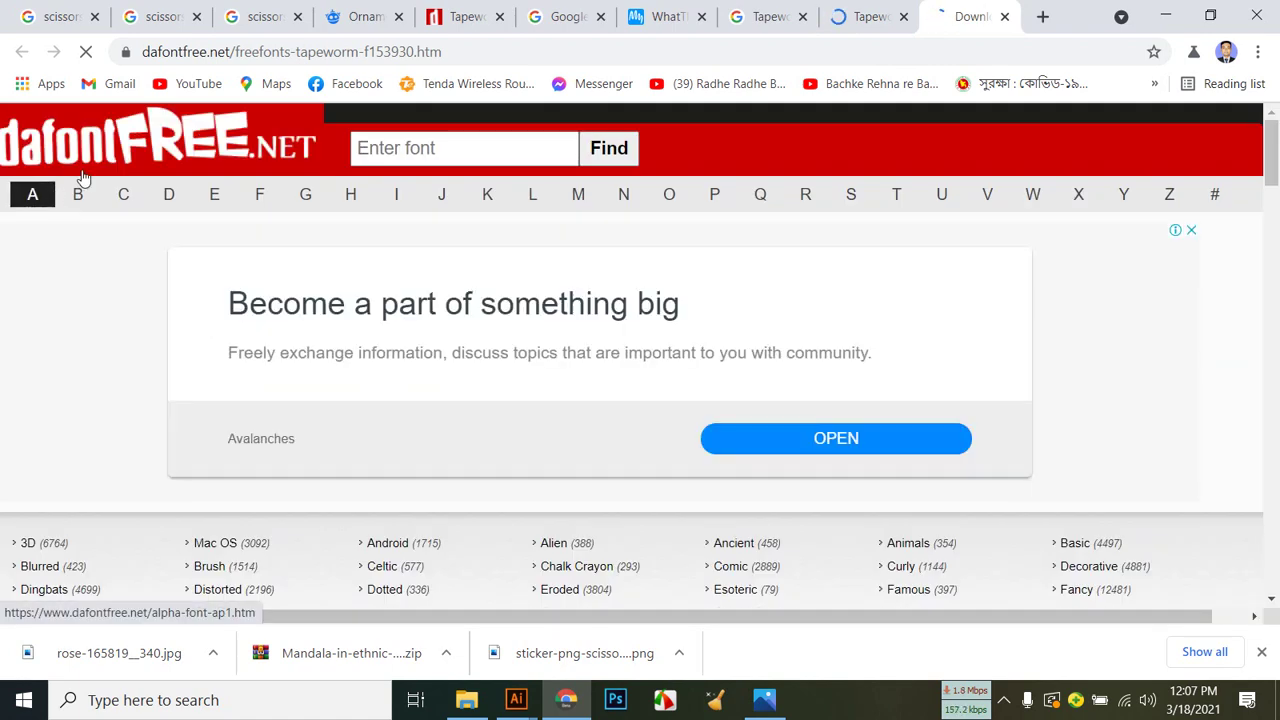
scroll(195, 172, "down", 7)
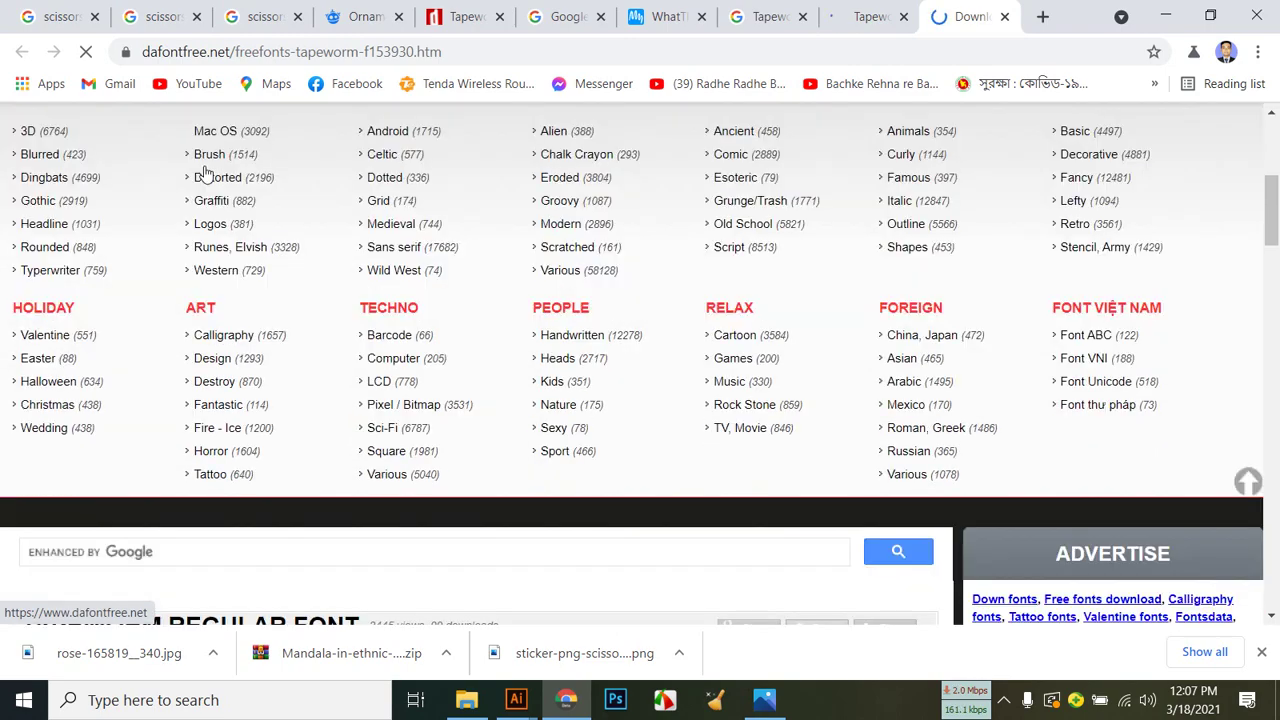
scroll(615, 415, "down", 1)
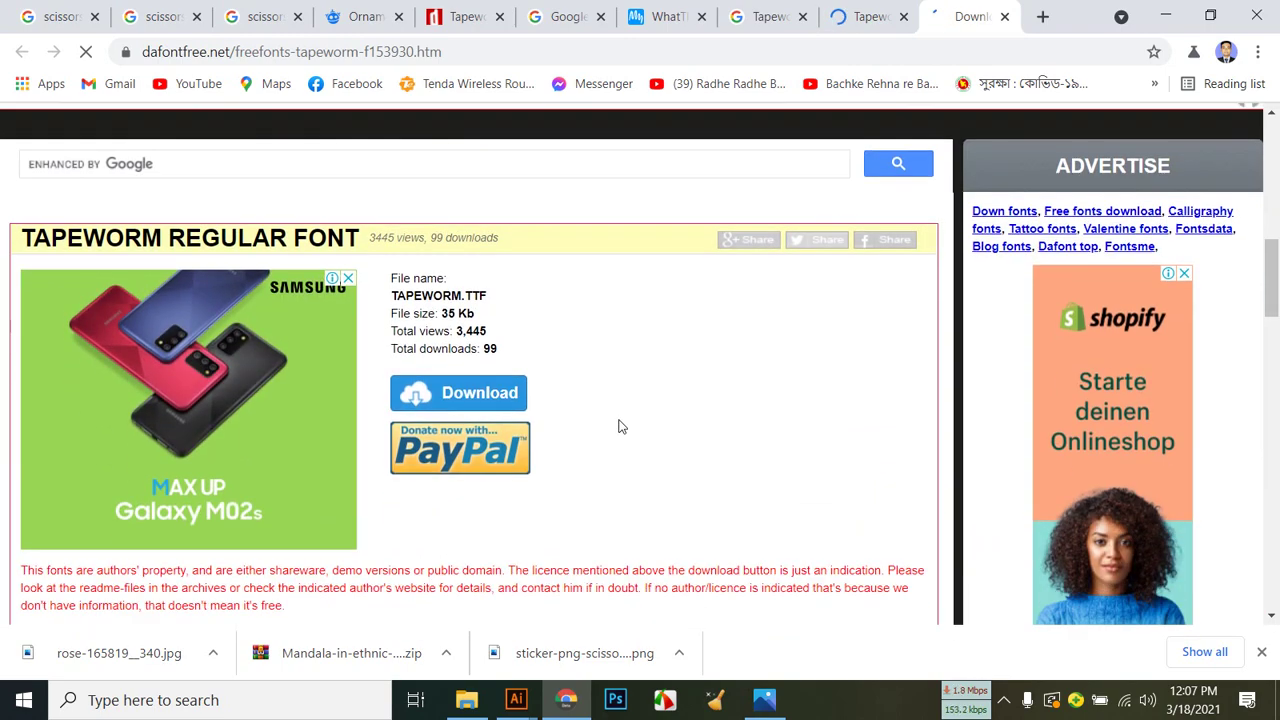
scroll(649, 418, "down", 4)
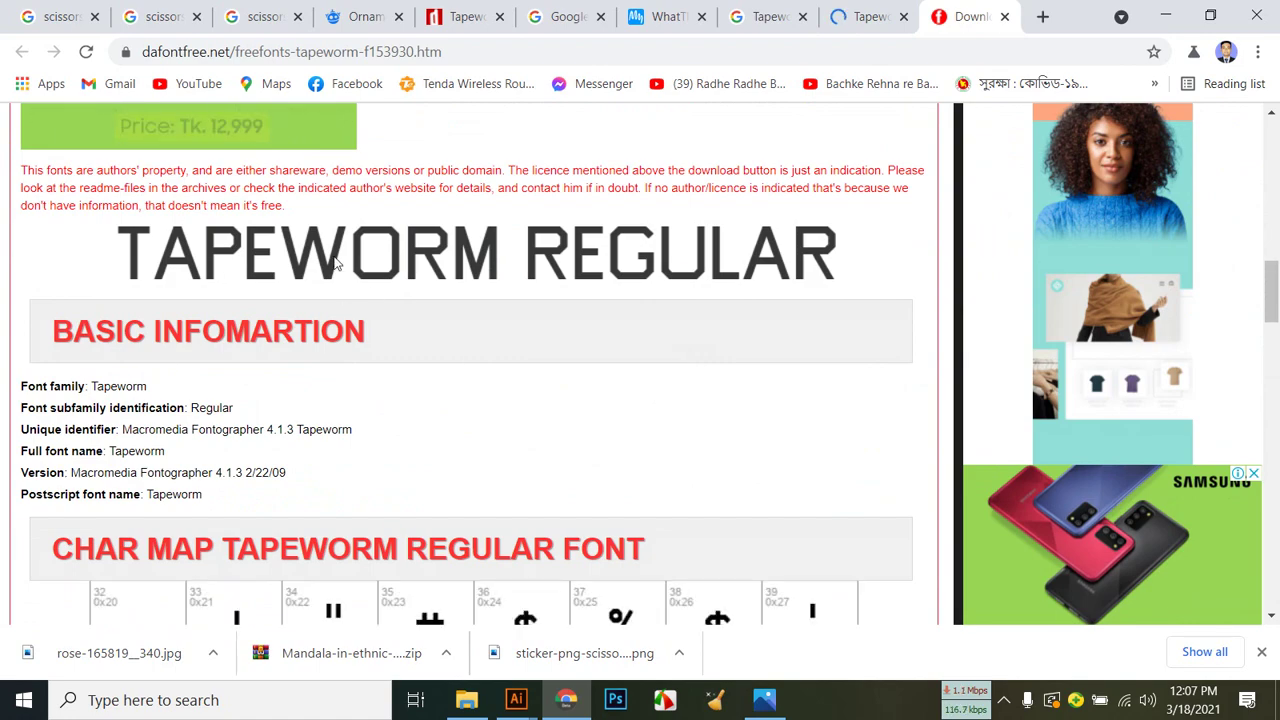
scroll(413, 278, "down", 6)
scroll(413, 278, "up", 6)
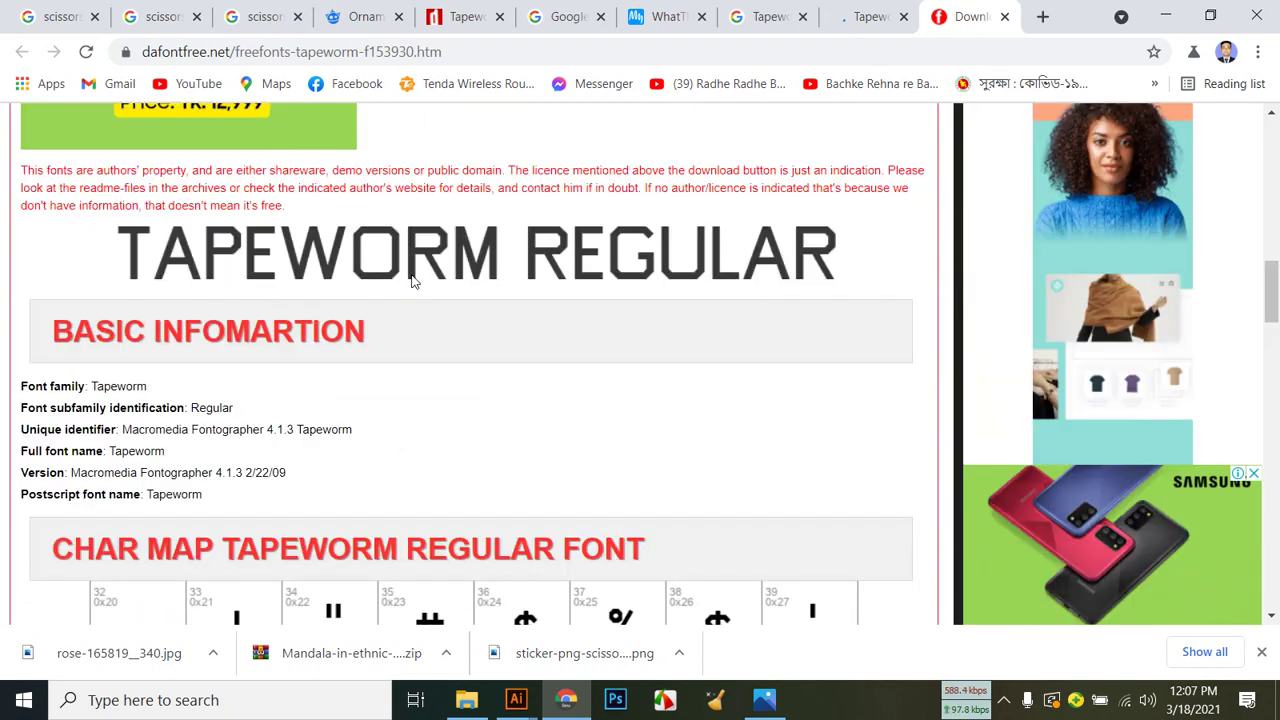
Download the Tapeworm Regular font from dafontfree.net and show tapeworm.zip in its download folder.
scroll(177, 332, "up", 2)
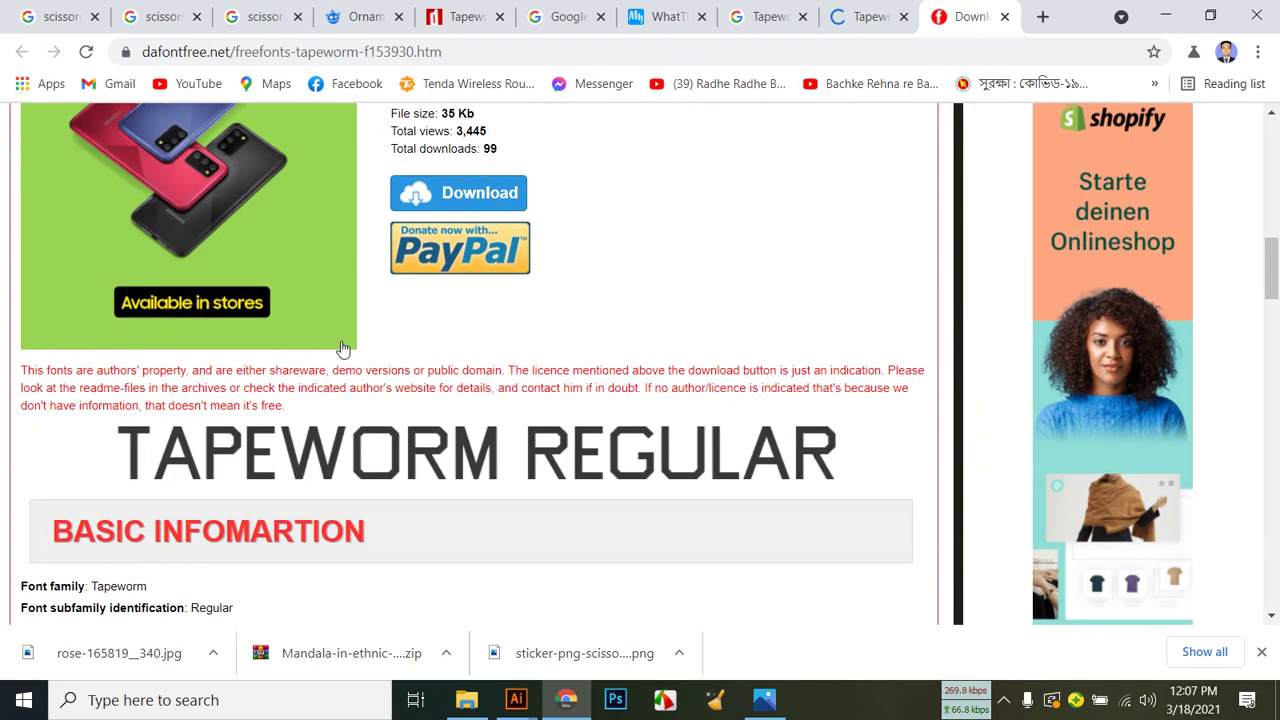
scroll(375, 325, "up", 2)
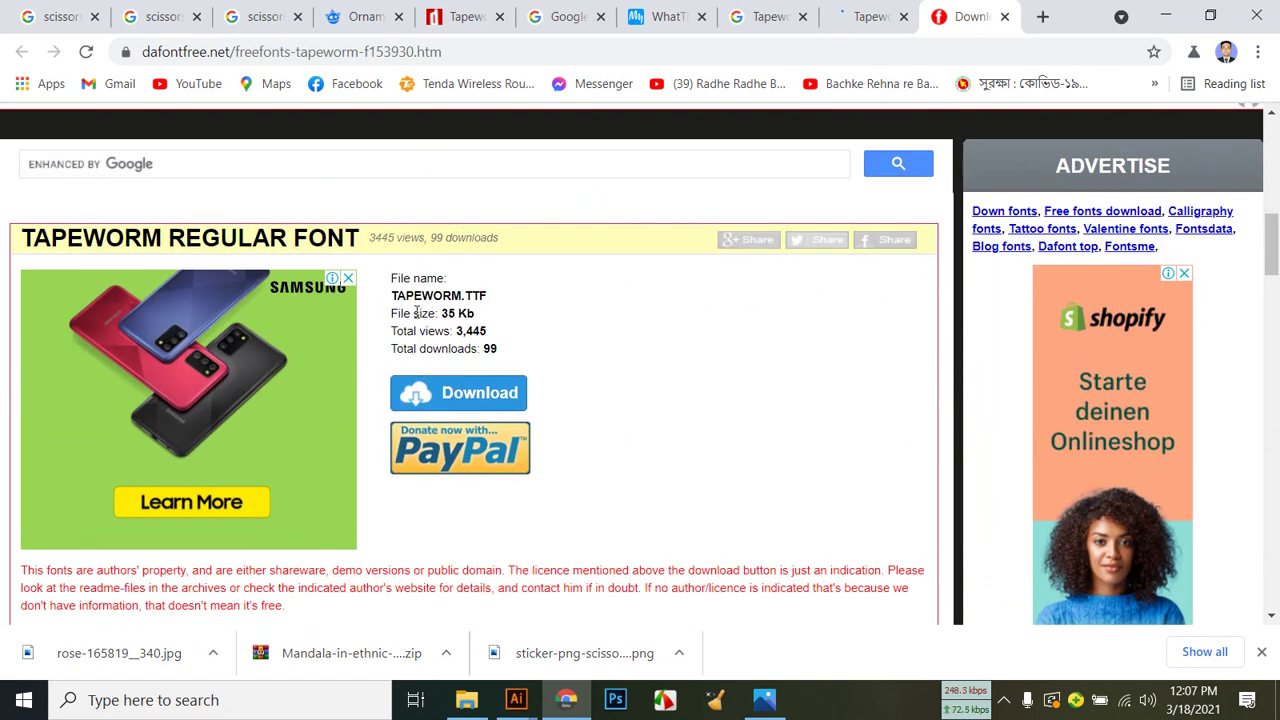
left_click(475, 402)
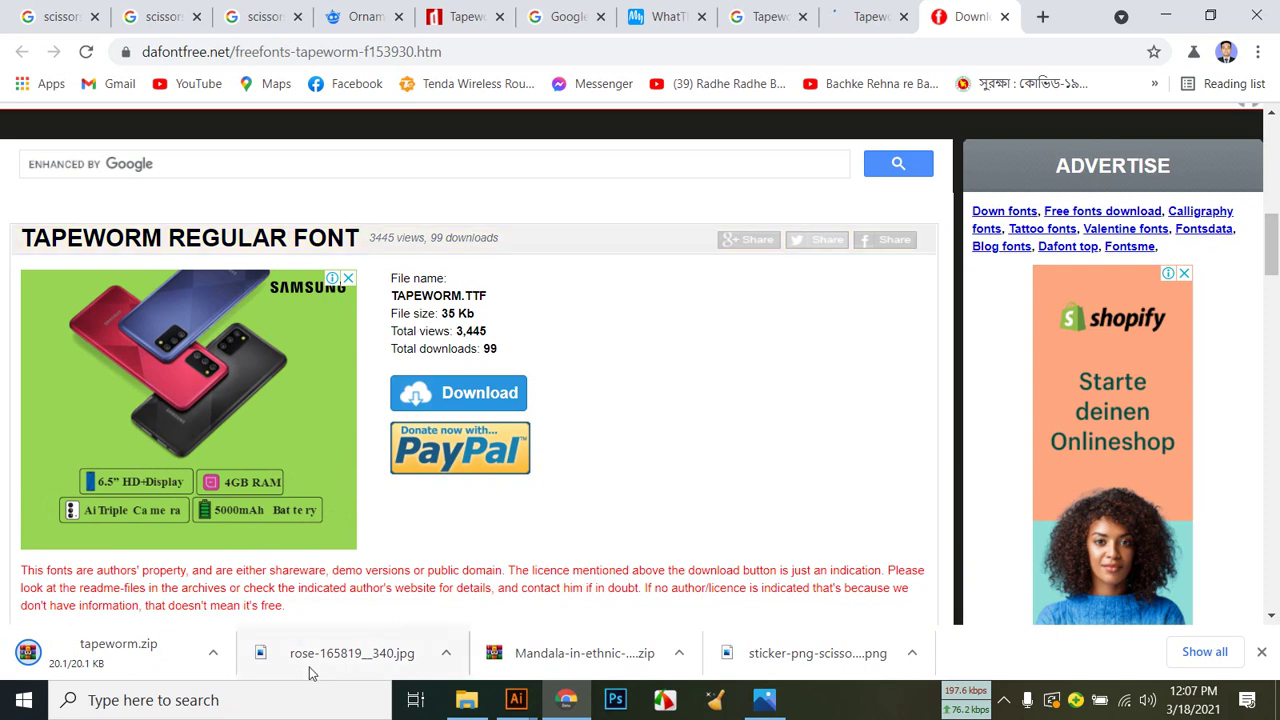
left_click(213, 652)
left_click(250, 588)
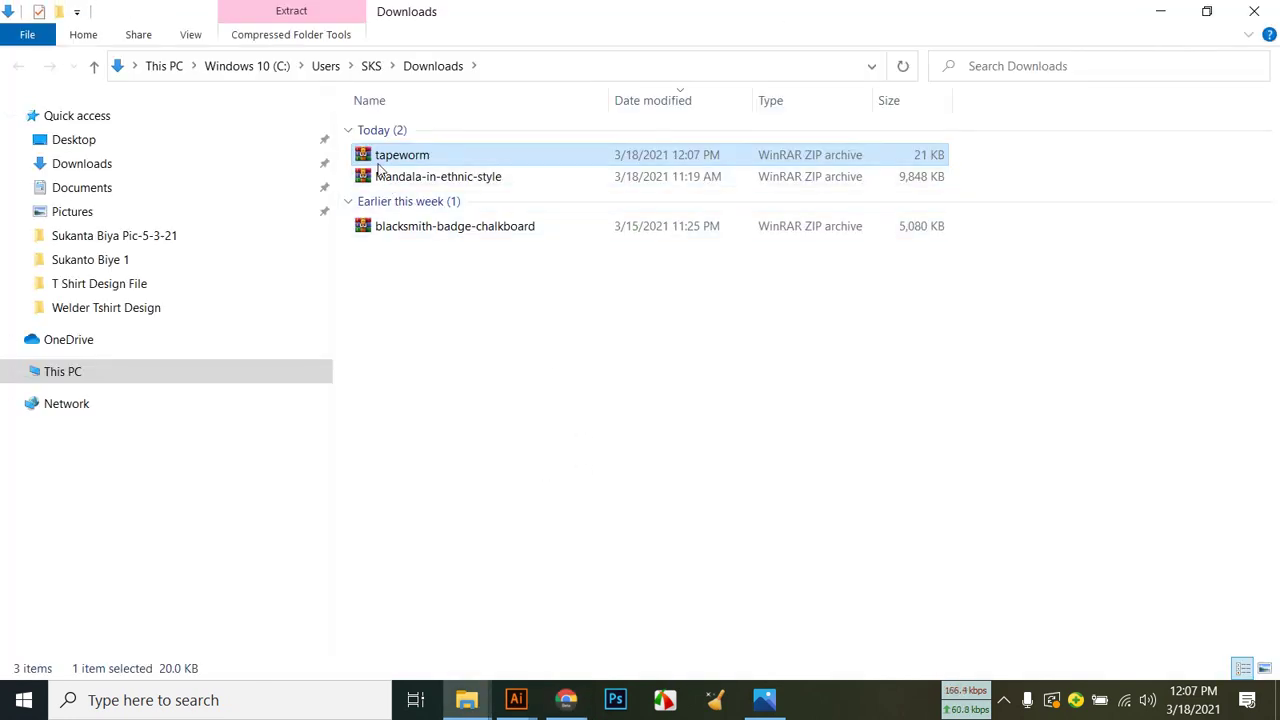
Open tapeworm.zip, preview the TAPEWORM TrueType font inside it, and return to the Chrome browser.
double_click(366, 155)
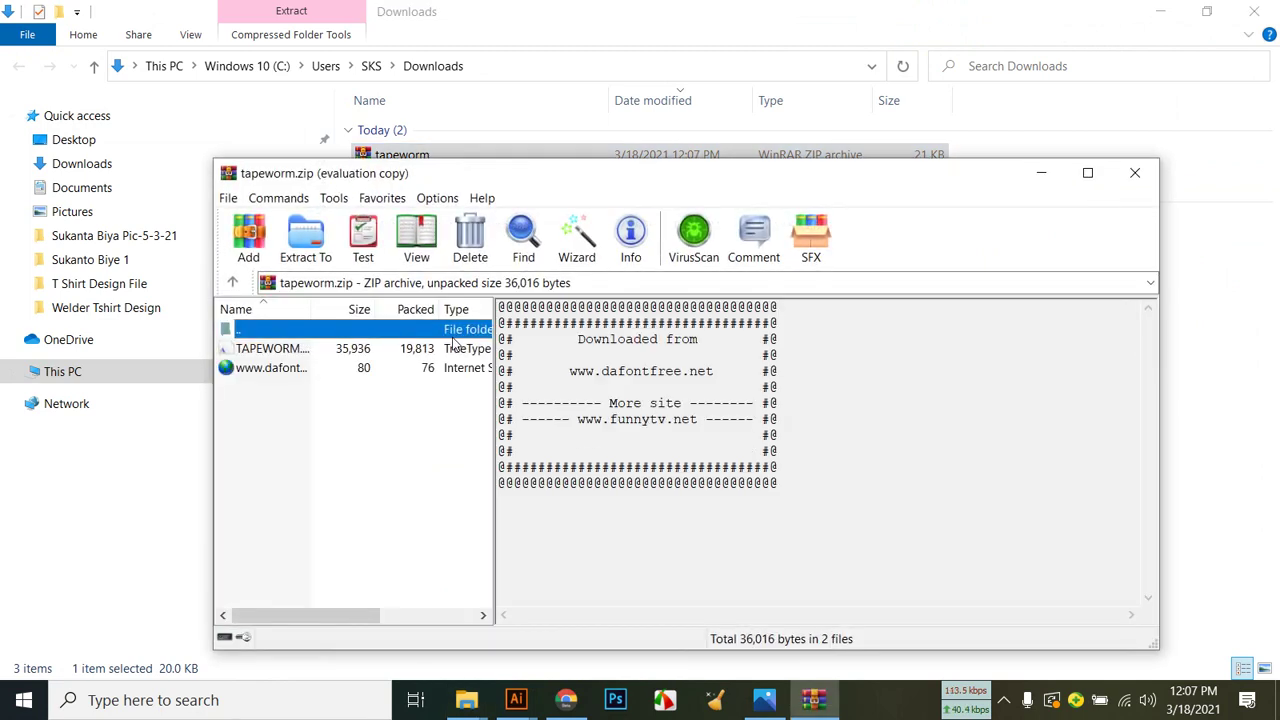
left_click(298, 350)
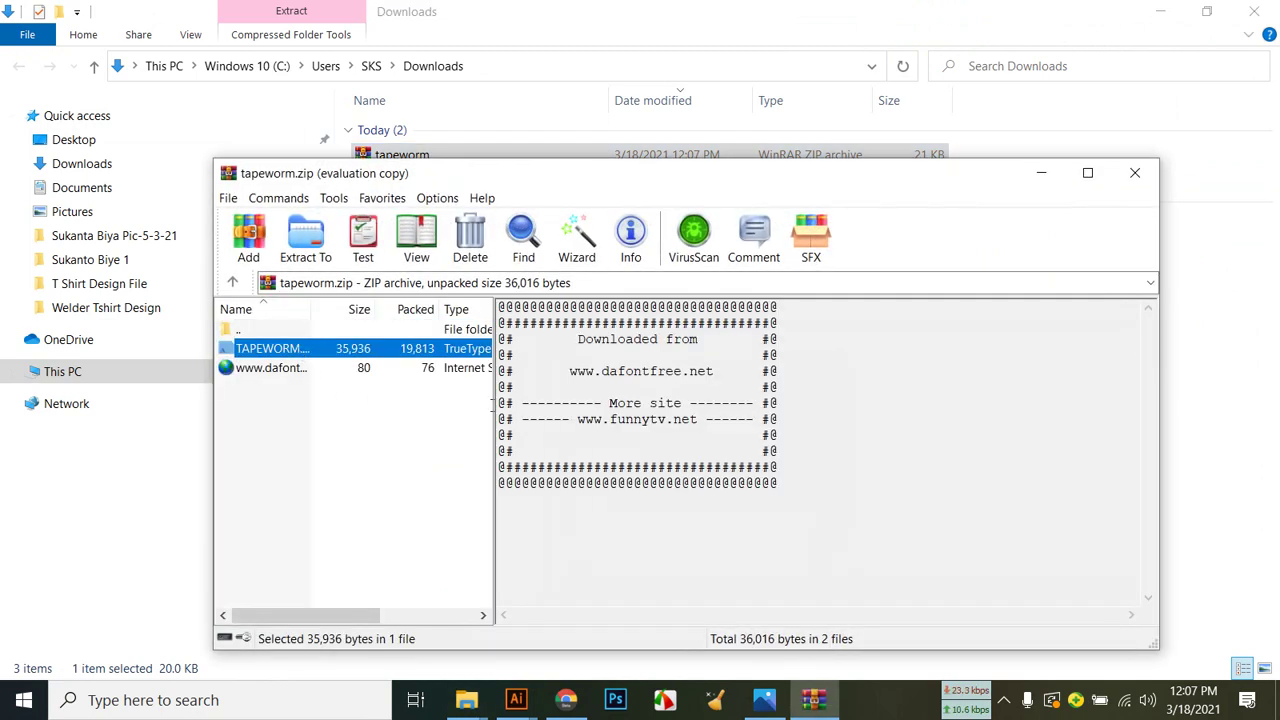
double_click(364, 352)
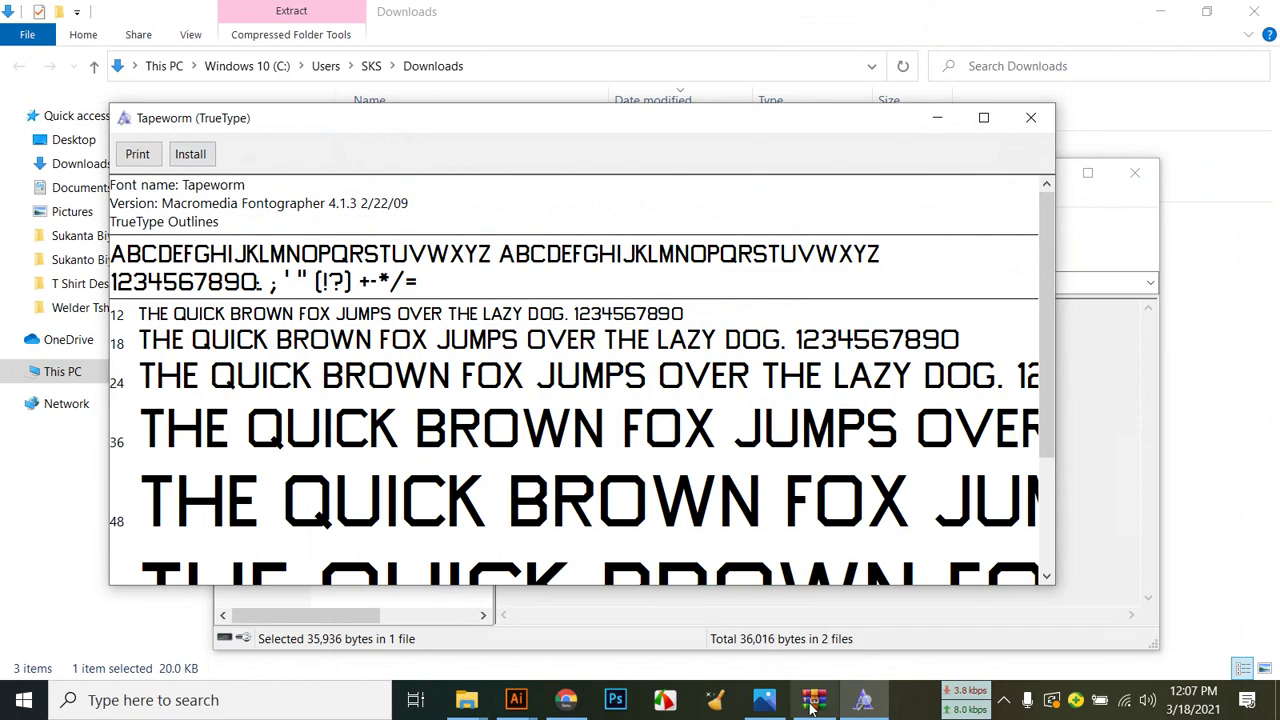
left_click(580, 700)
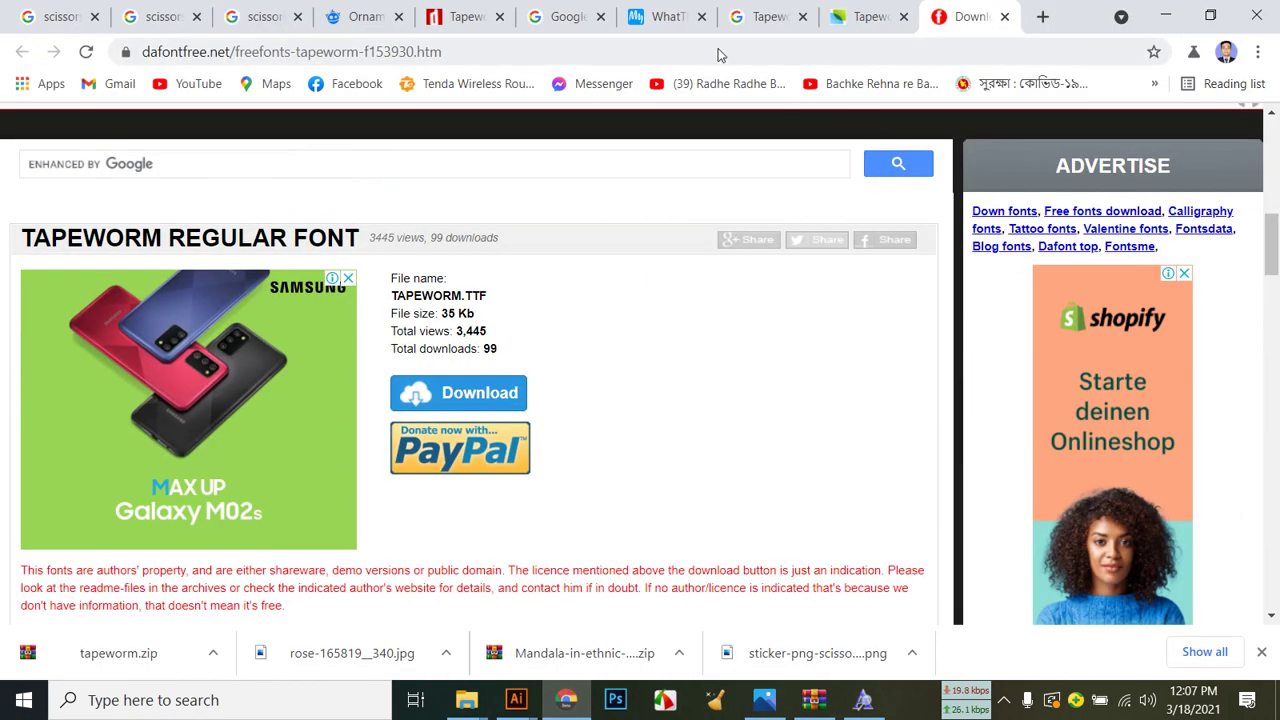
Review the Tapeworm match in the WhatTheFont results and return to the dafontfree.net download page.
left_click(565, 17)
left_click(668, 17)
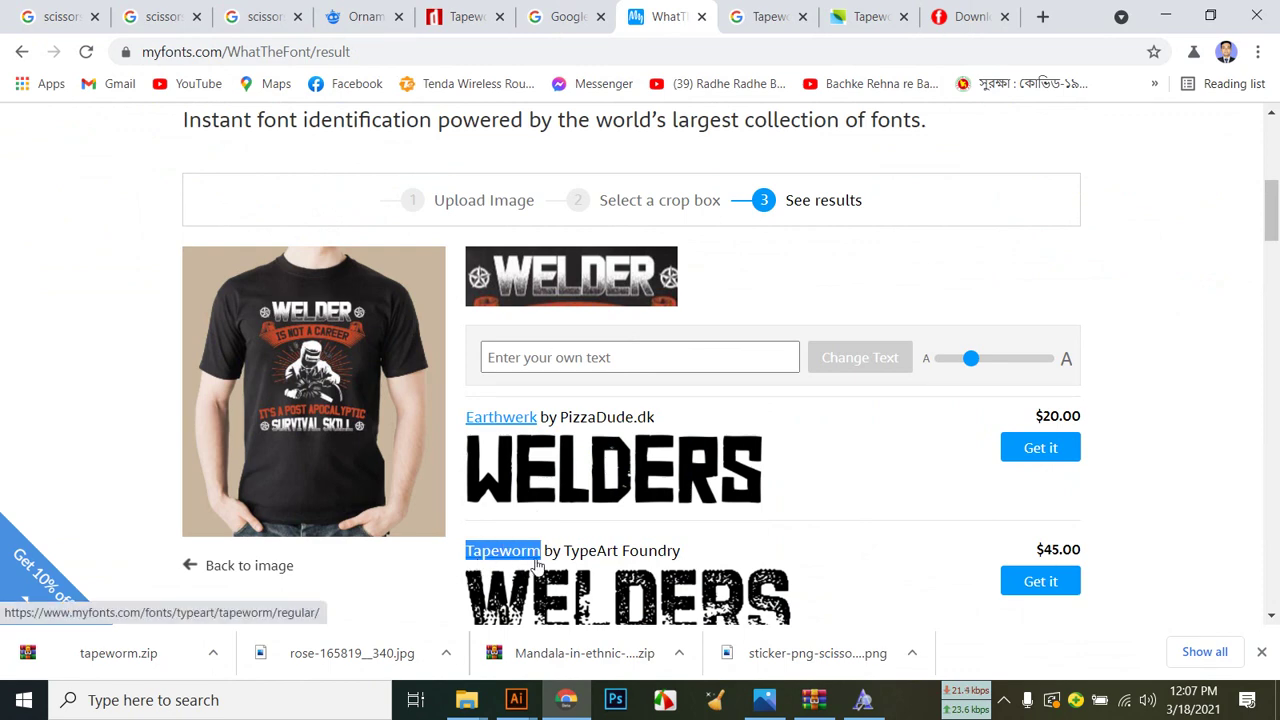
left_click(965, 17)
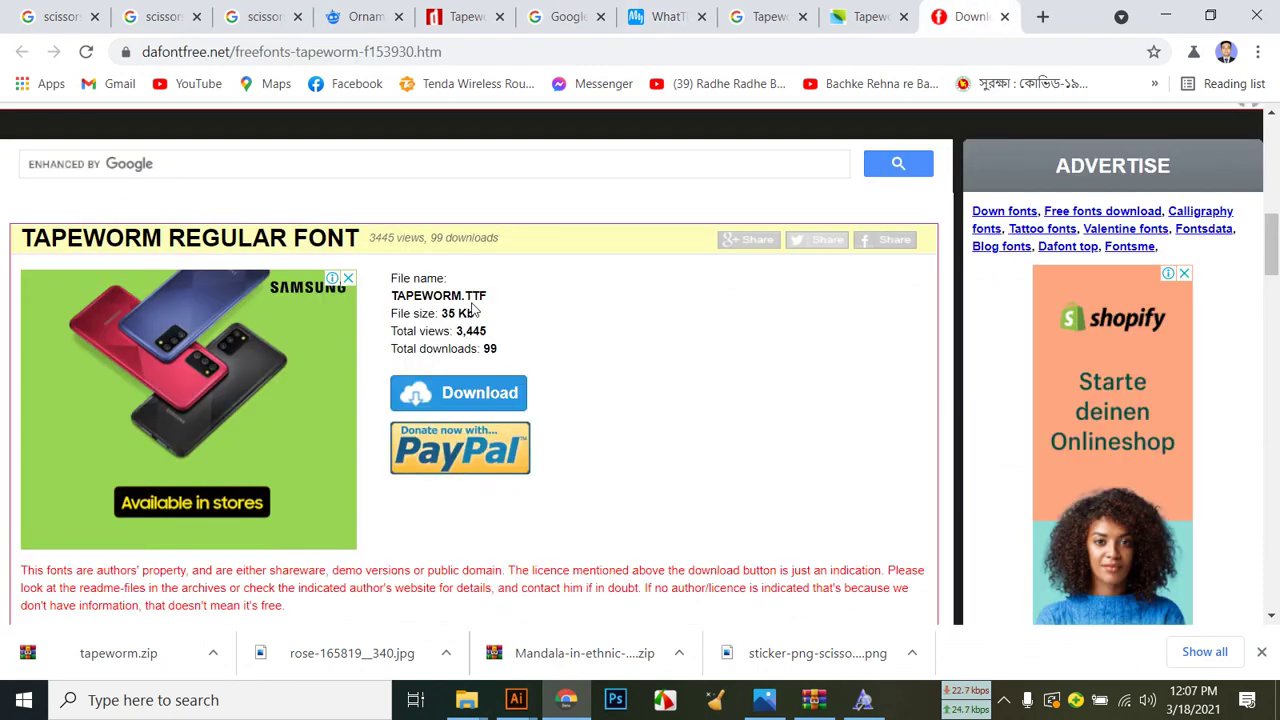
Install the downloaded Tapeworm TrueType font from its open font preview.
left_click(866, 706)
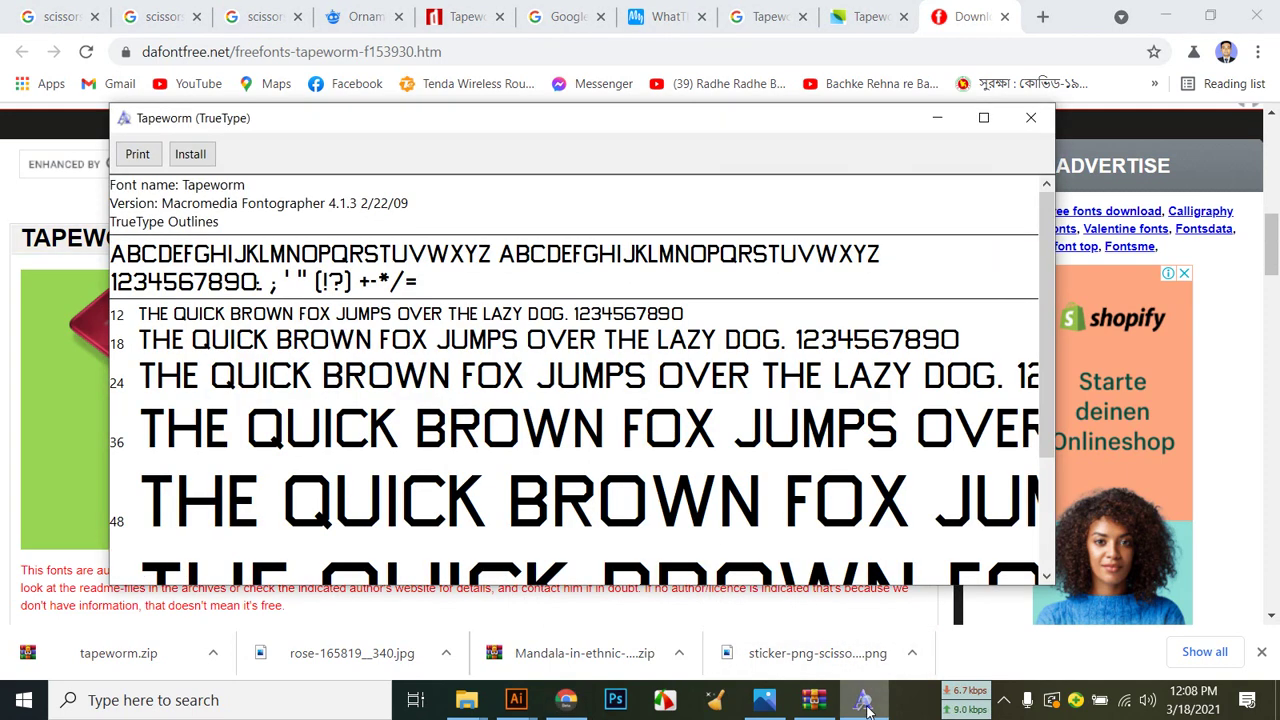
left_click(191, 156)
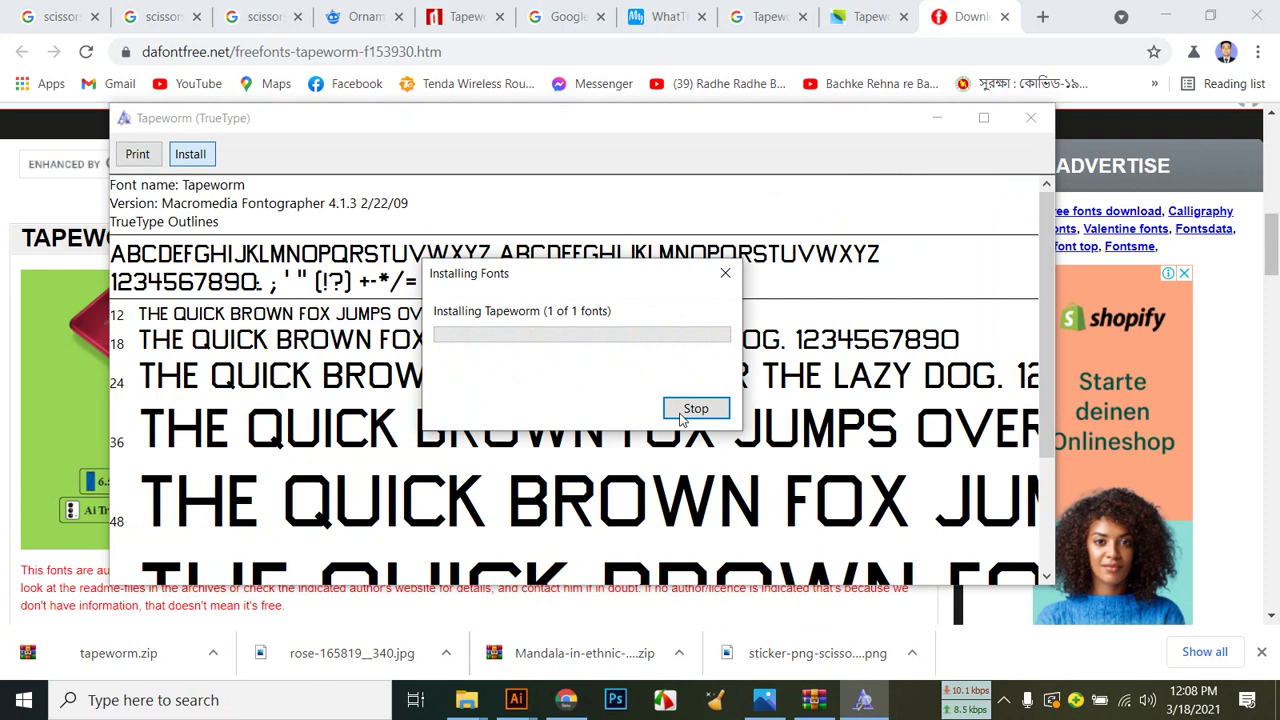
left_click(666, 700)
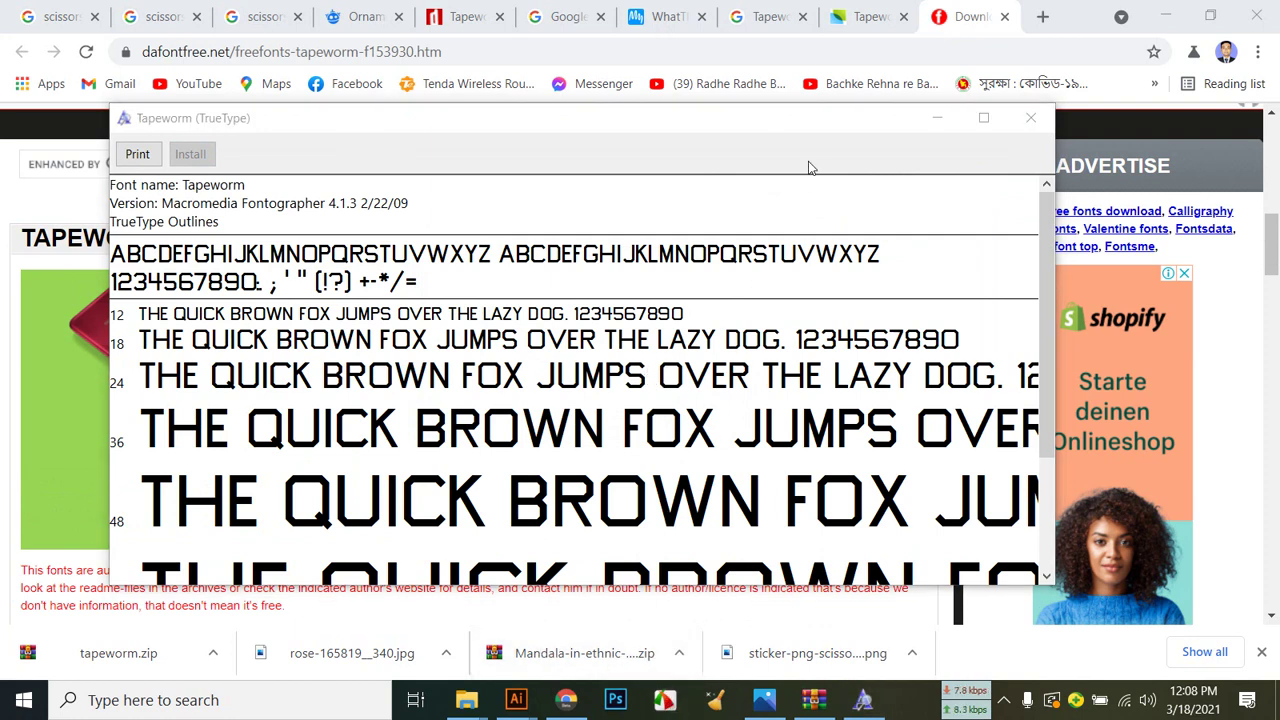
Close the Tapeworm preview and the tapeworm.zip archive, and minimize the Chrome and Downloads windows.
left_click(1030, 120)
left_click(1165, 16)
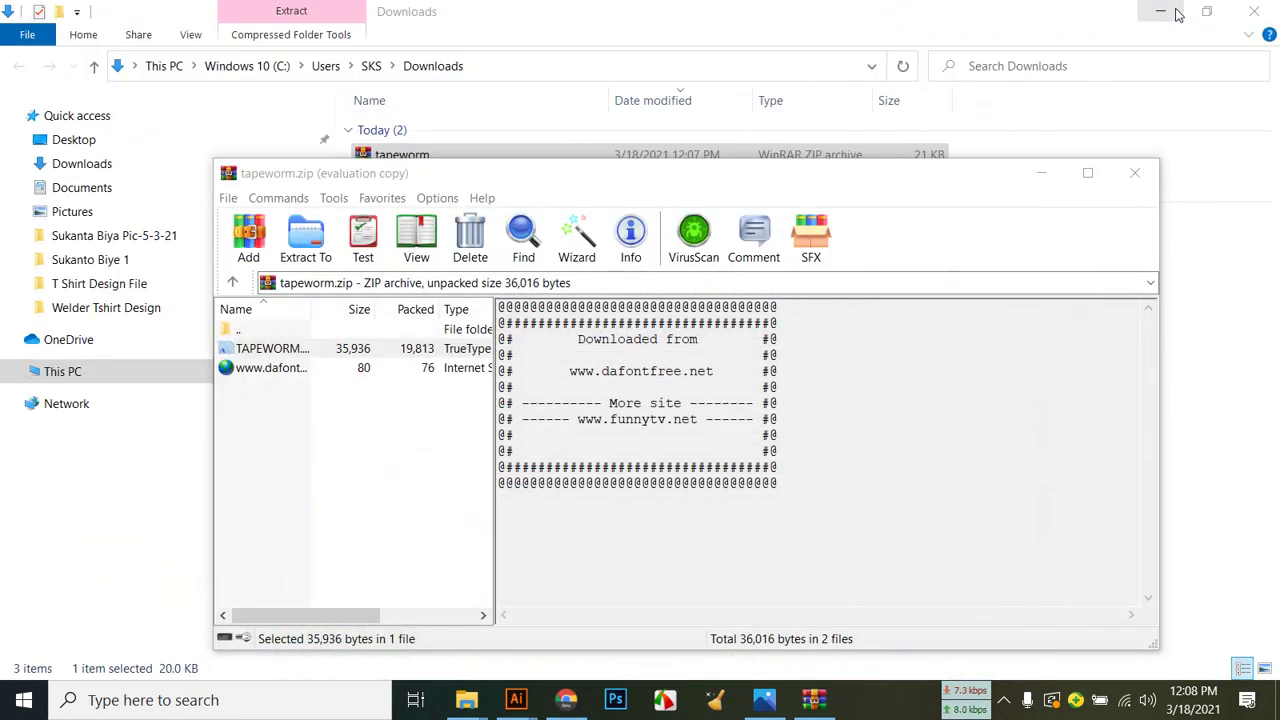
left_click(1135, 173)
left_click(1160, 11)
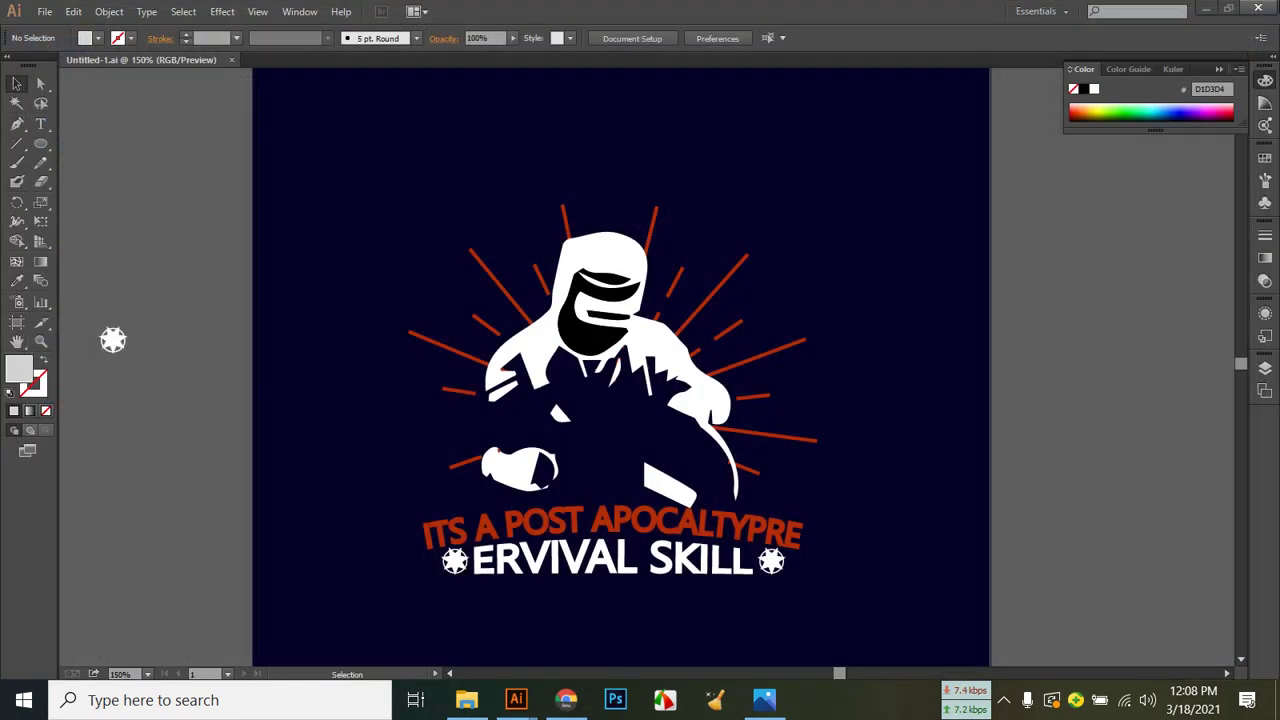
Quit Illustrator, clearing its clipboard data, and close Chrome to return to a refreshed desktop.
left_click(1260, 10)
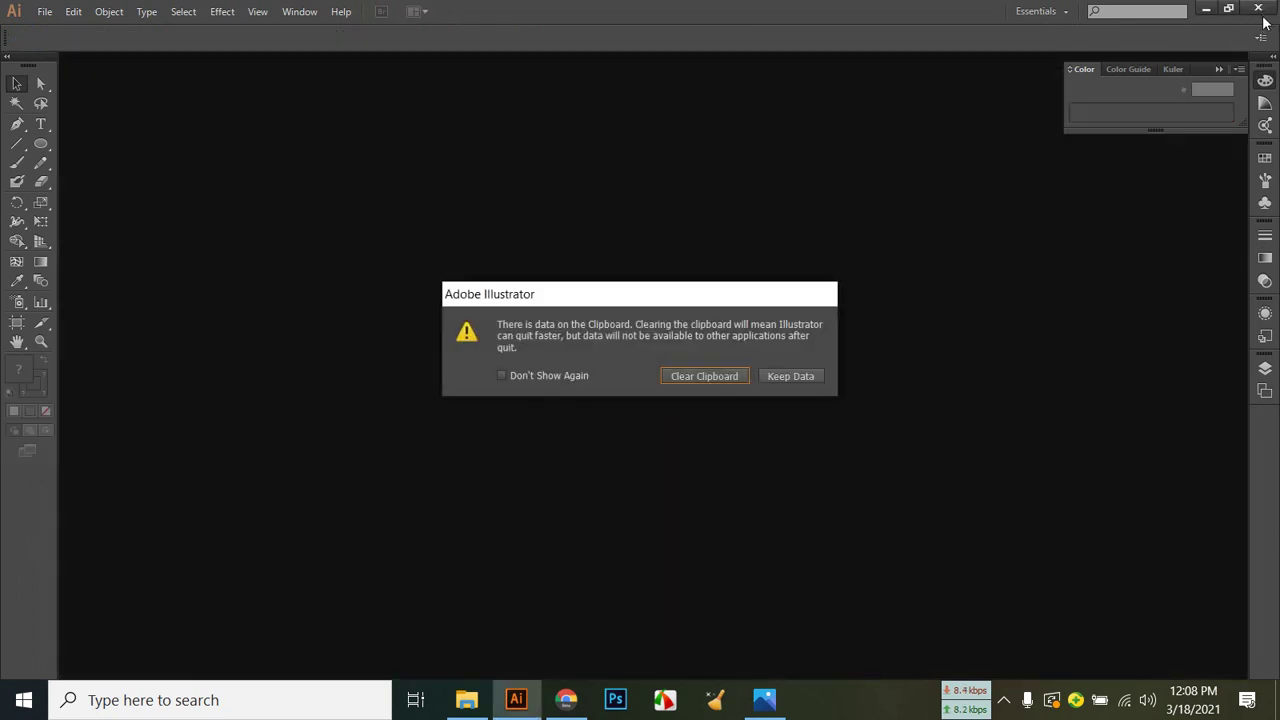
left_click(716, 380)
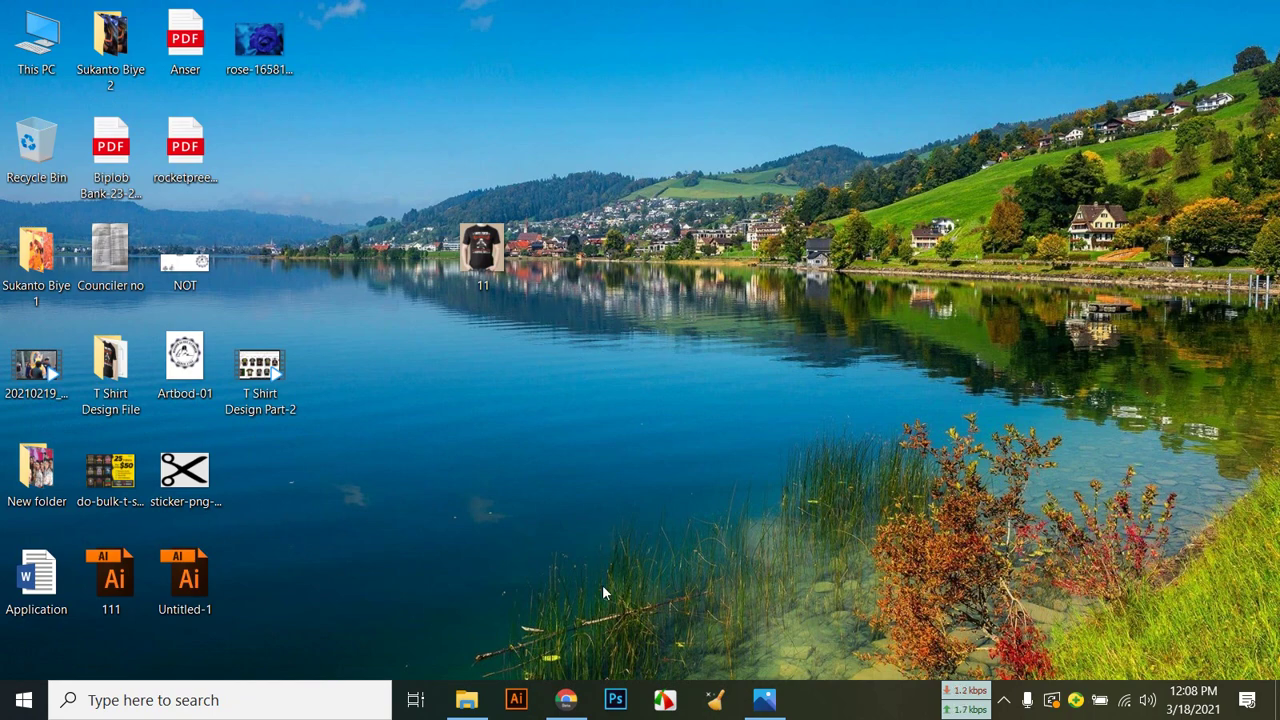
mouse_move(575, 705)
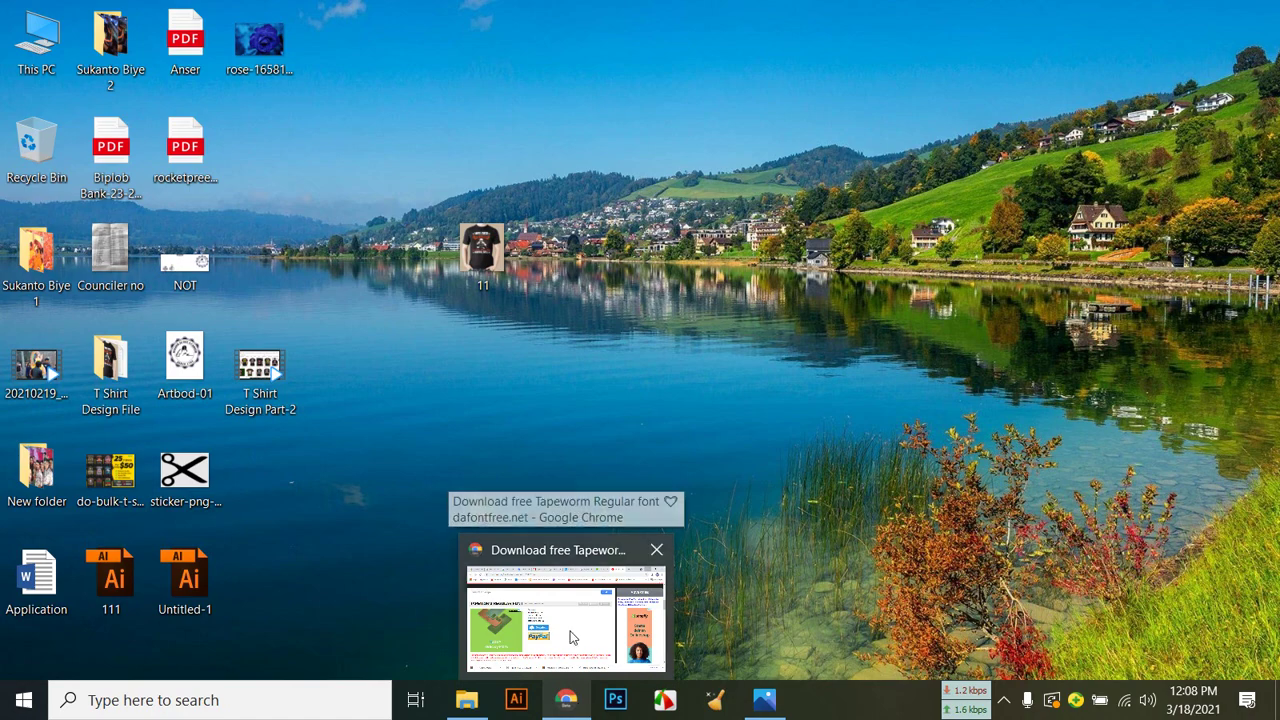
left_click(567, 632)
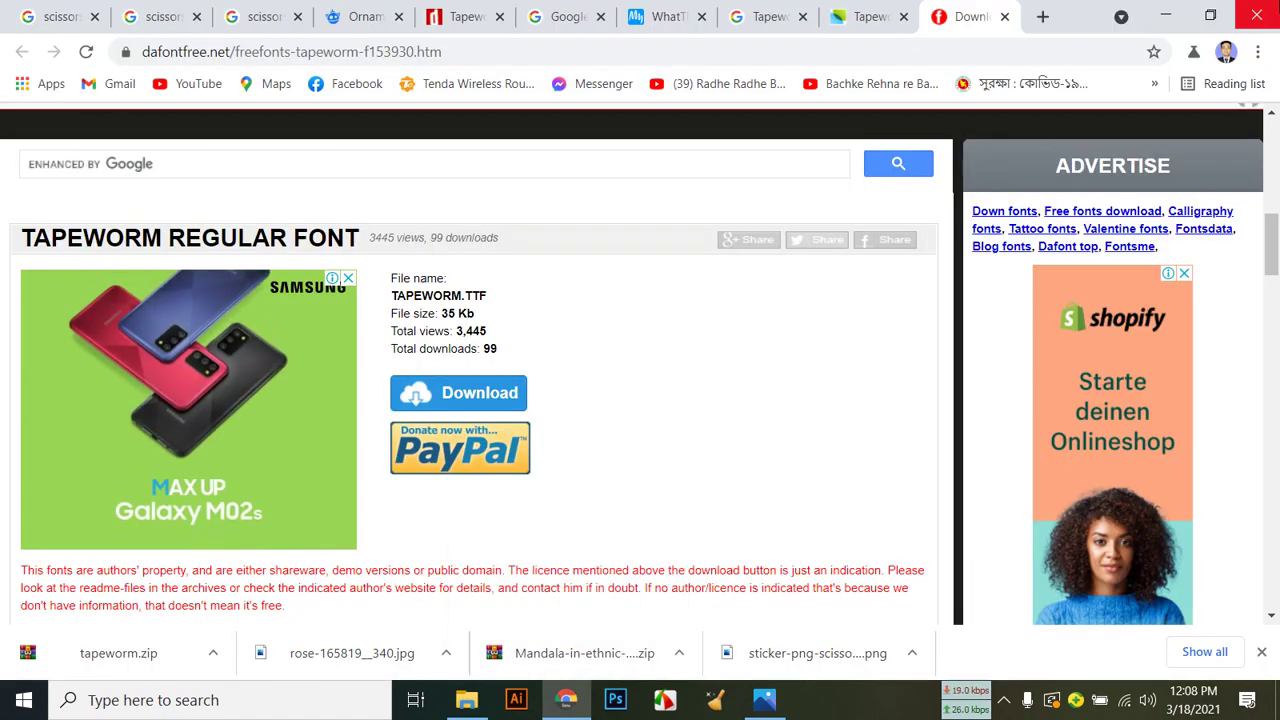
left_click(1252, 16)
right_click(854, 110)
left_click(908, 170)
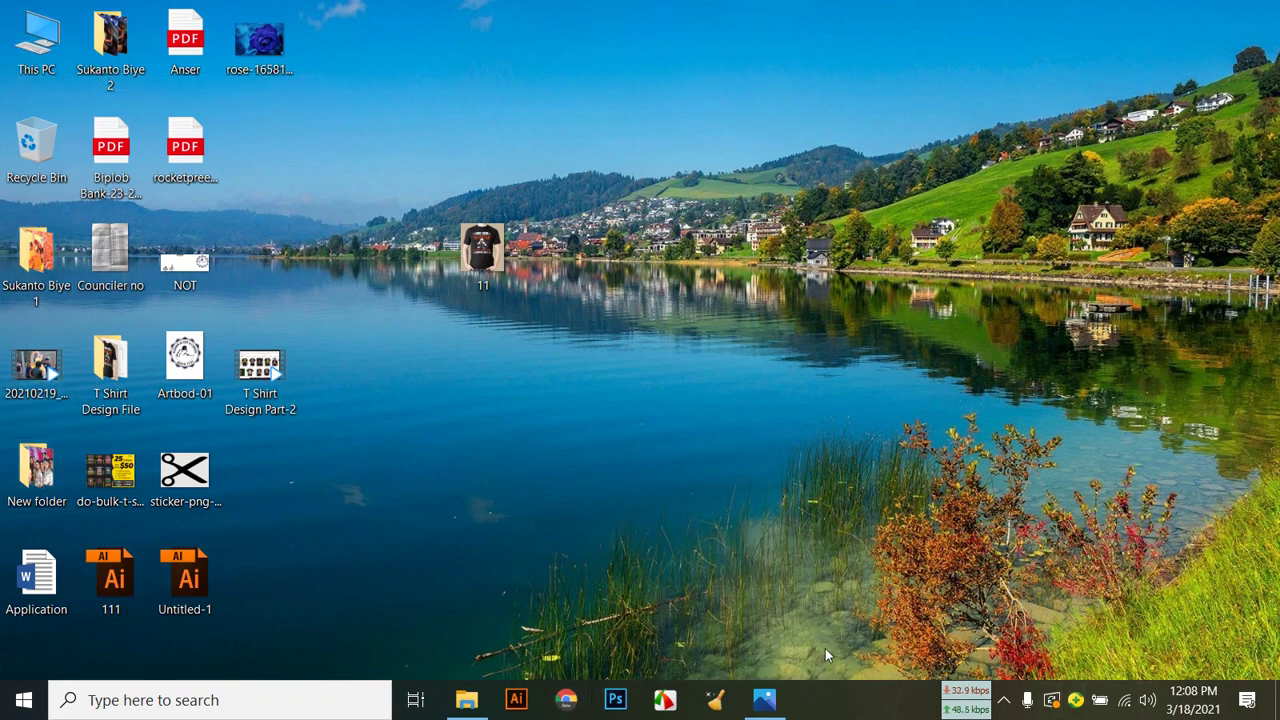
Browse the Downloads and Desktop folders in File Explorer, look inside T Shirt Design File, and return to the Desktop folder.
double_click(52, 36)
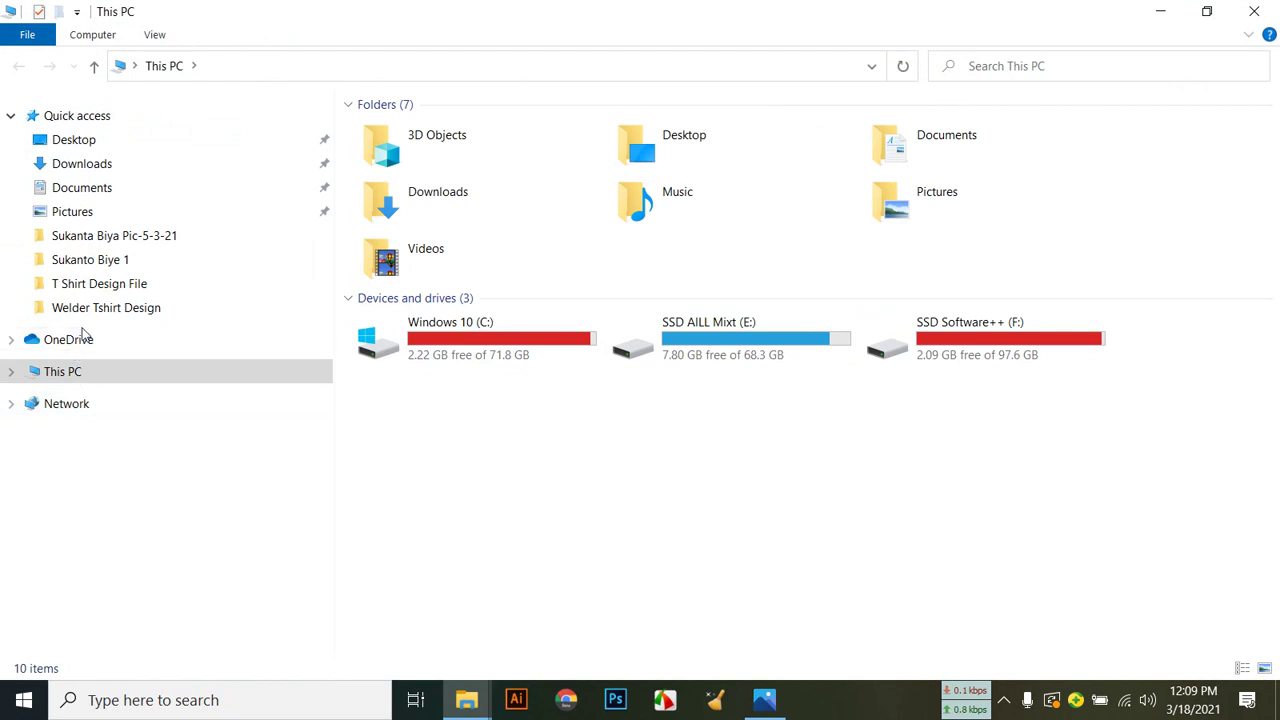
left_click(90, 164)
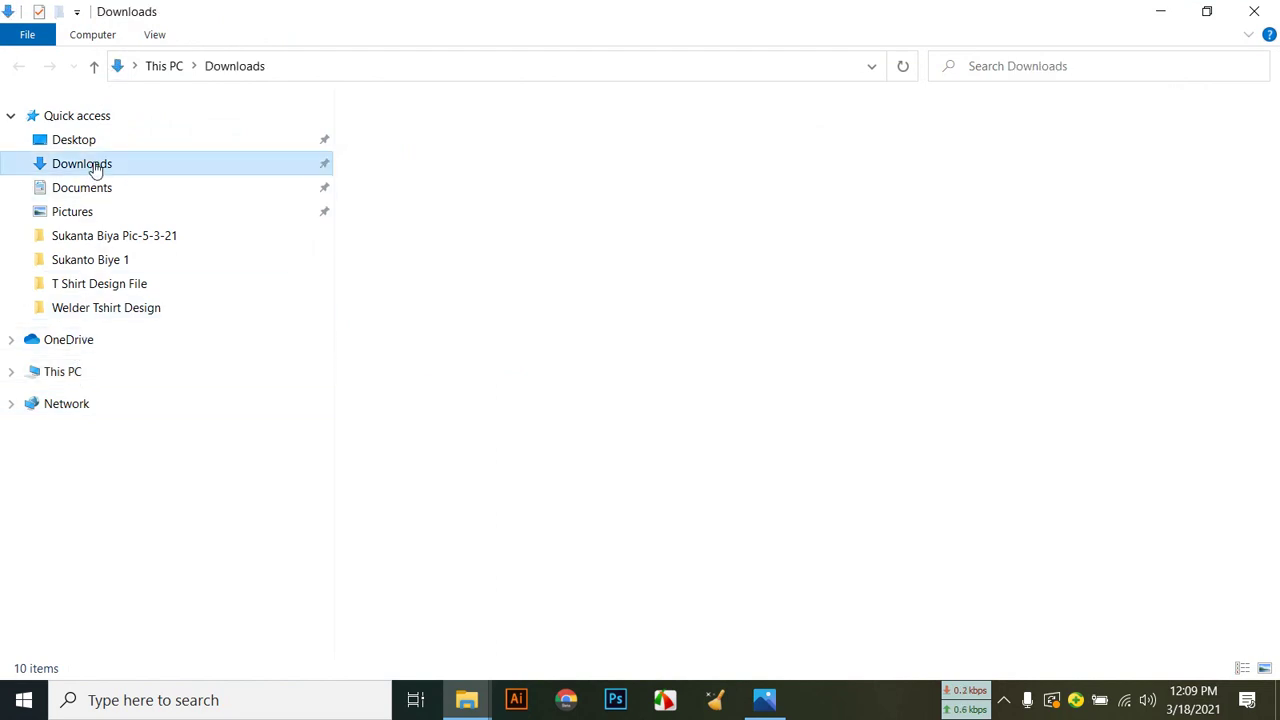
left_click(90, 137)
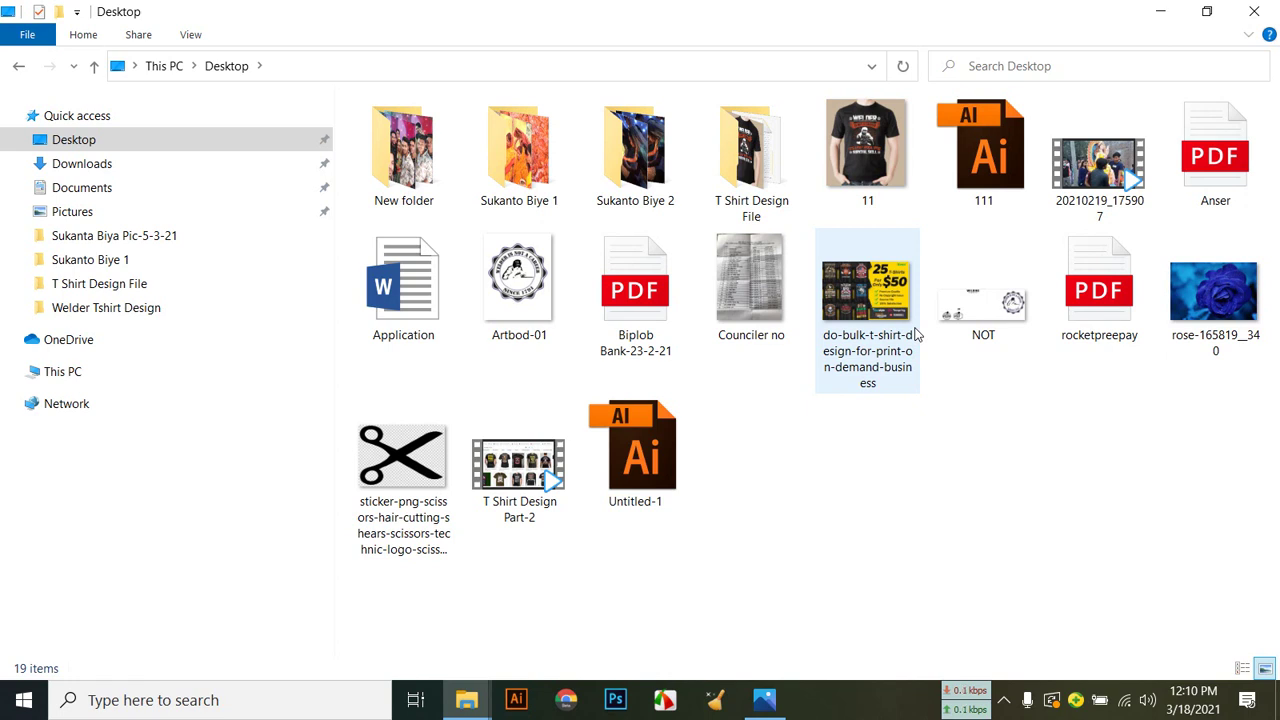
left_click(922, 577)
double_click(750, 150)
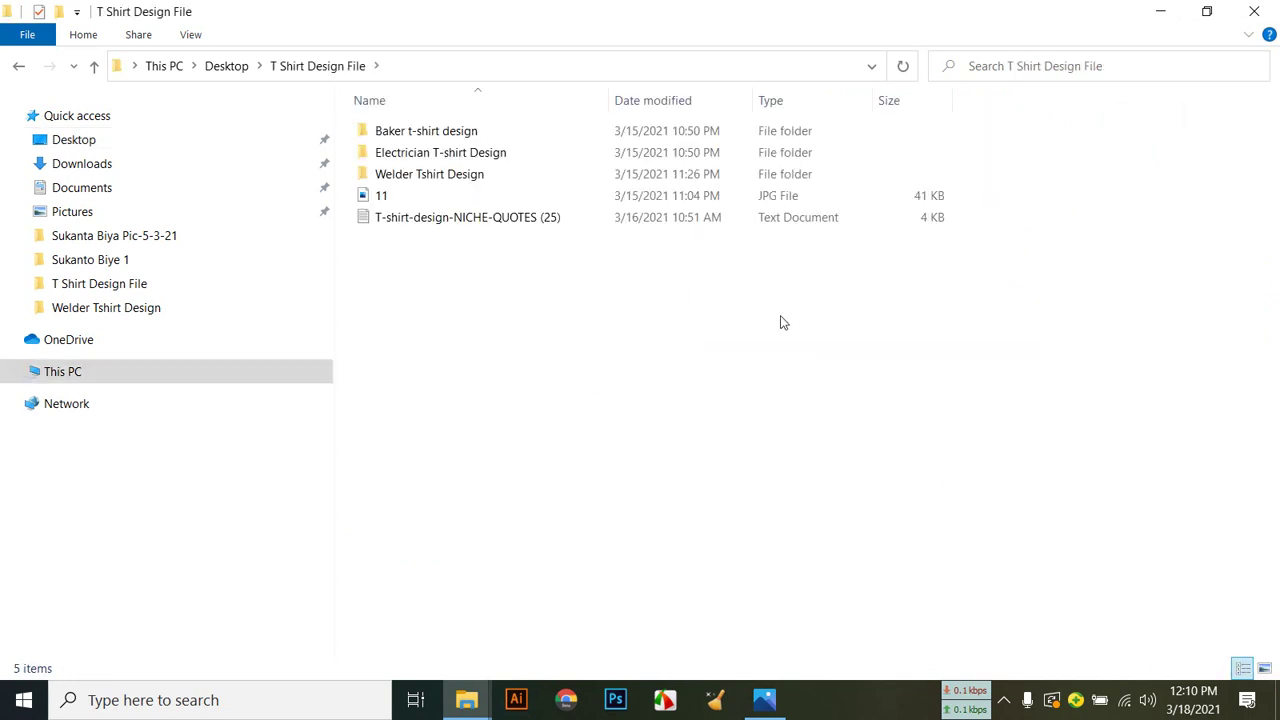
left_click(378, 196)
left_click(378, 177)
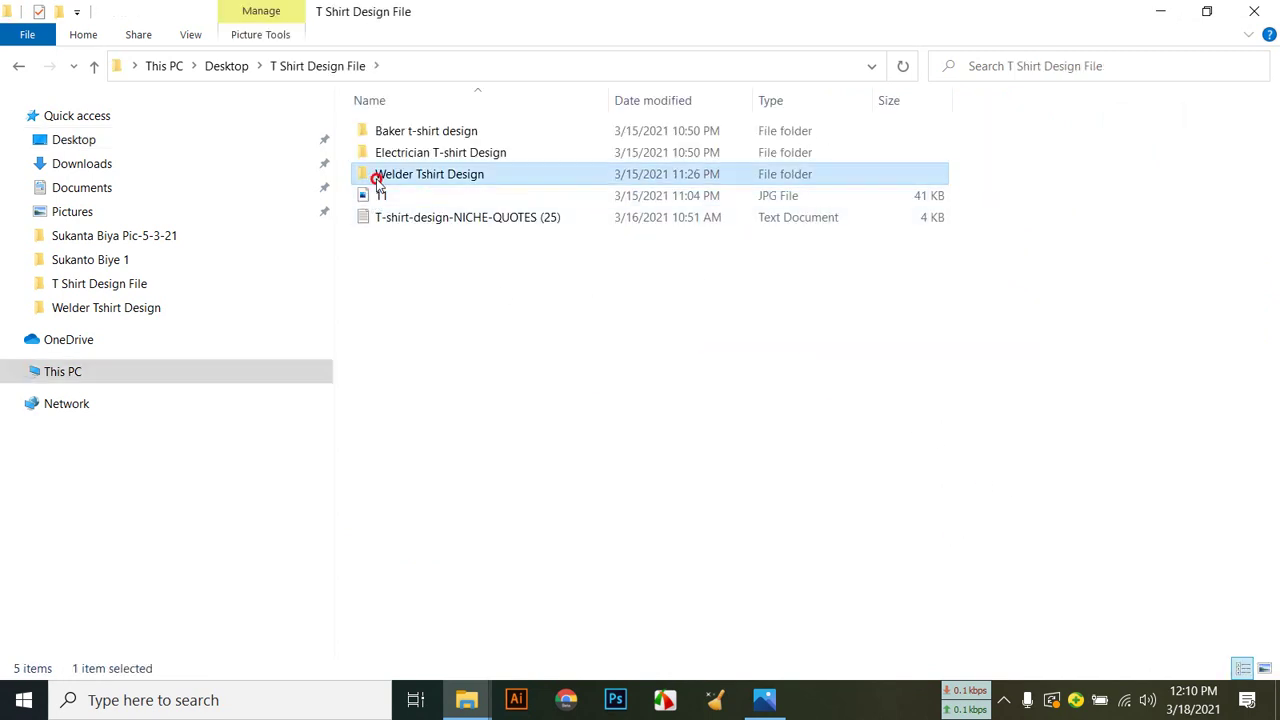
left_click(18, 65)
Show the hidden notification area icons.
left_click(1004, 700)
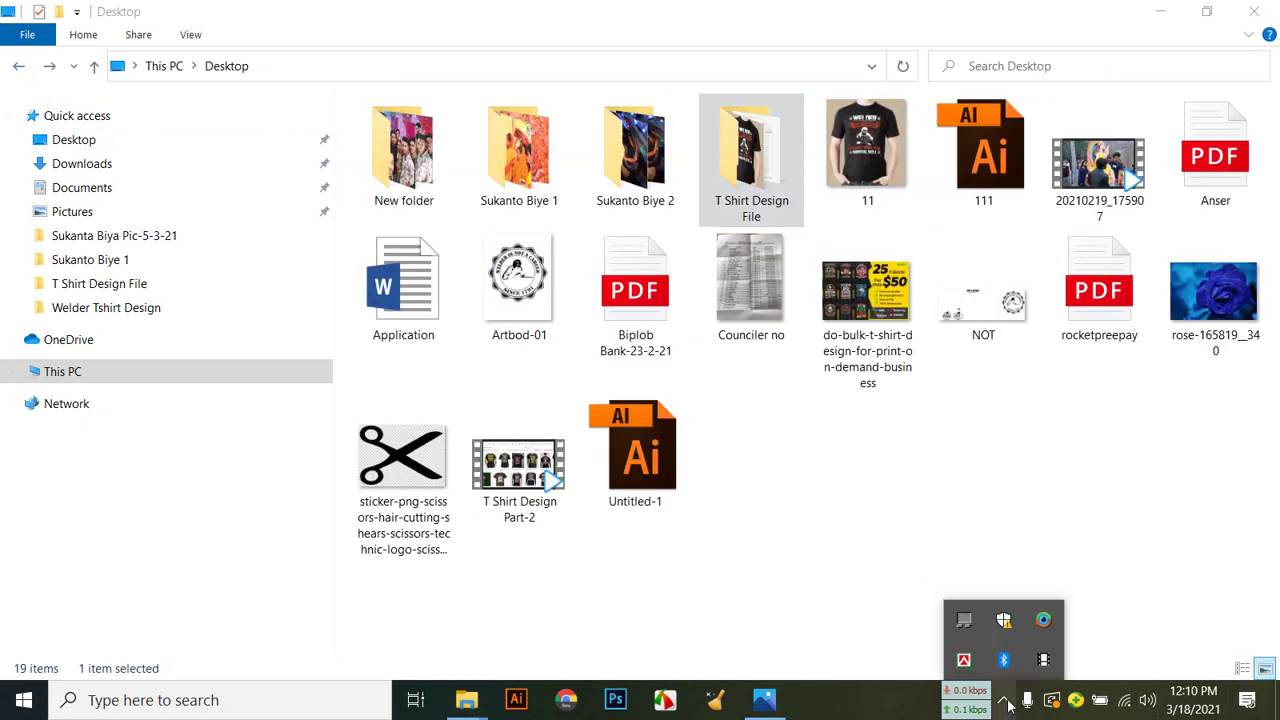